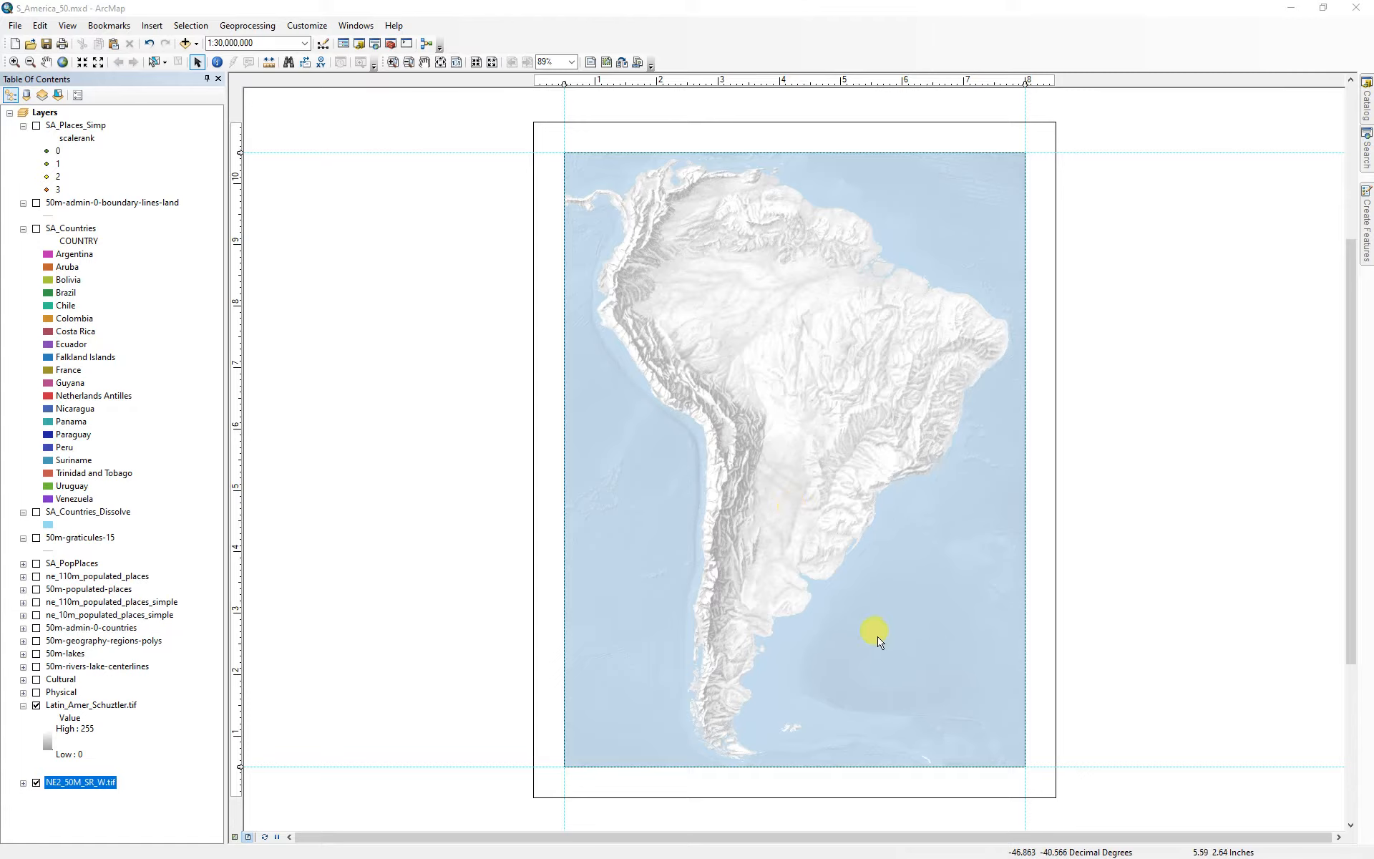
Hide the Latin_Amer_Schuztler.tif hillshade and set the NE2_50M_SR_W.tif layer's transparency to 0%.
{"action": "left_click", "coordinate": [36, 705]}
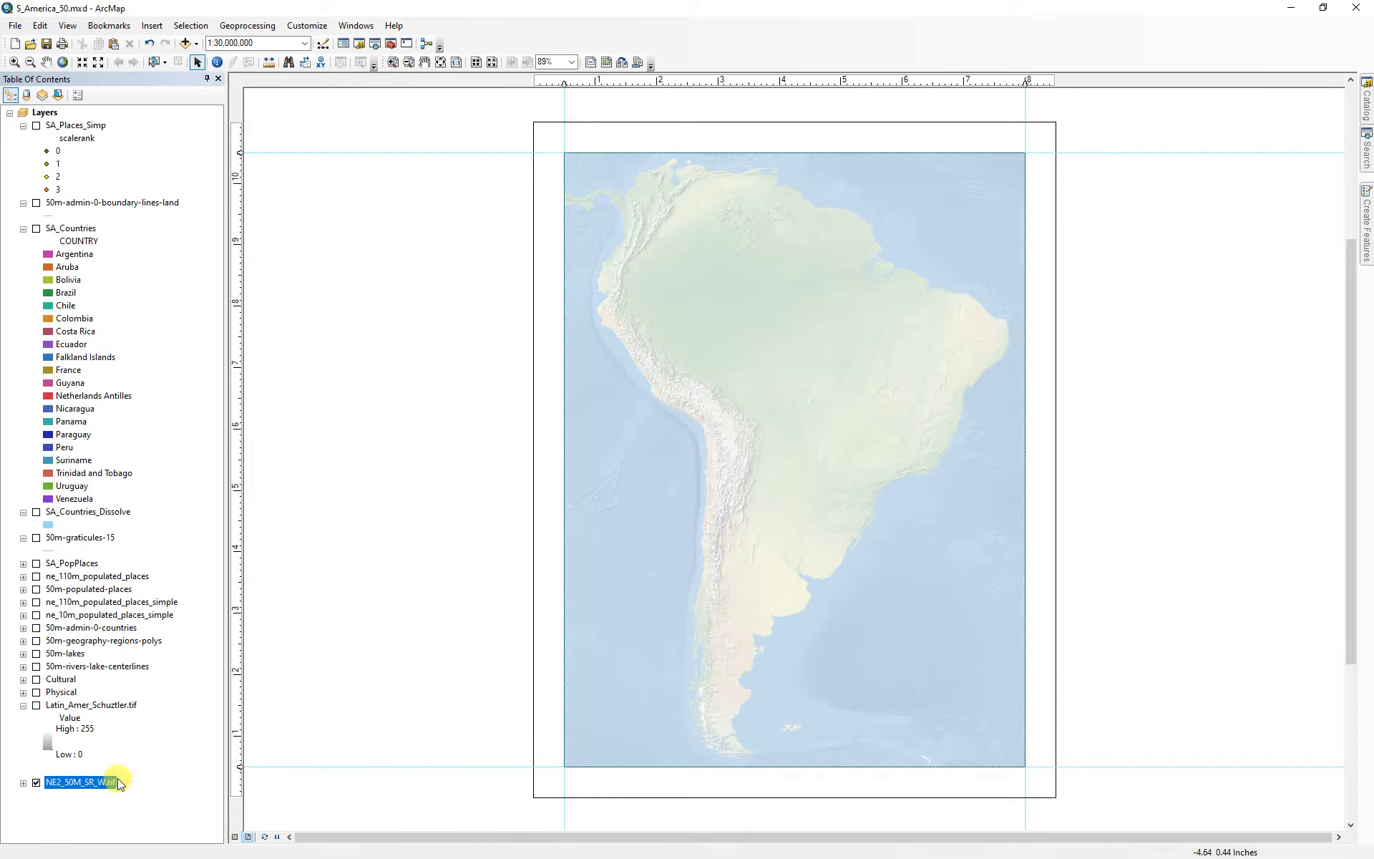
{"action": "double_click", "coordinate": [91, 783]}
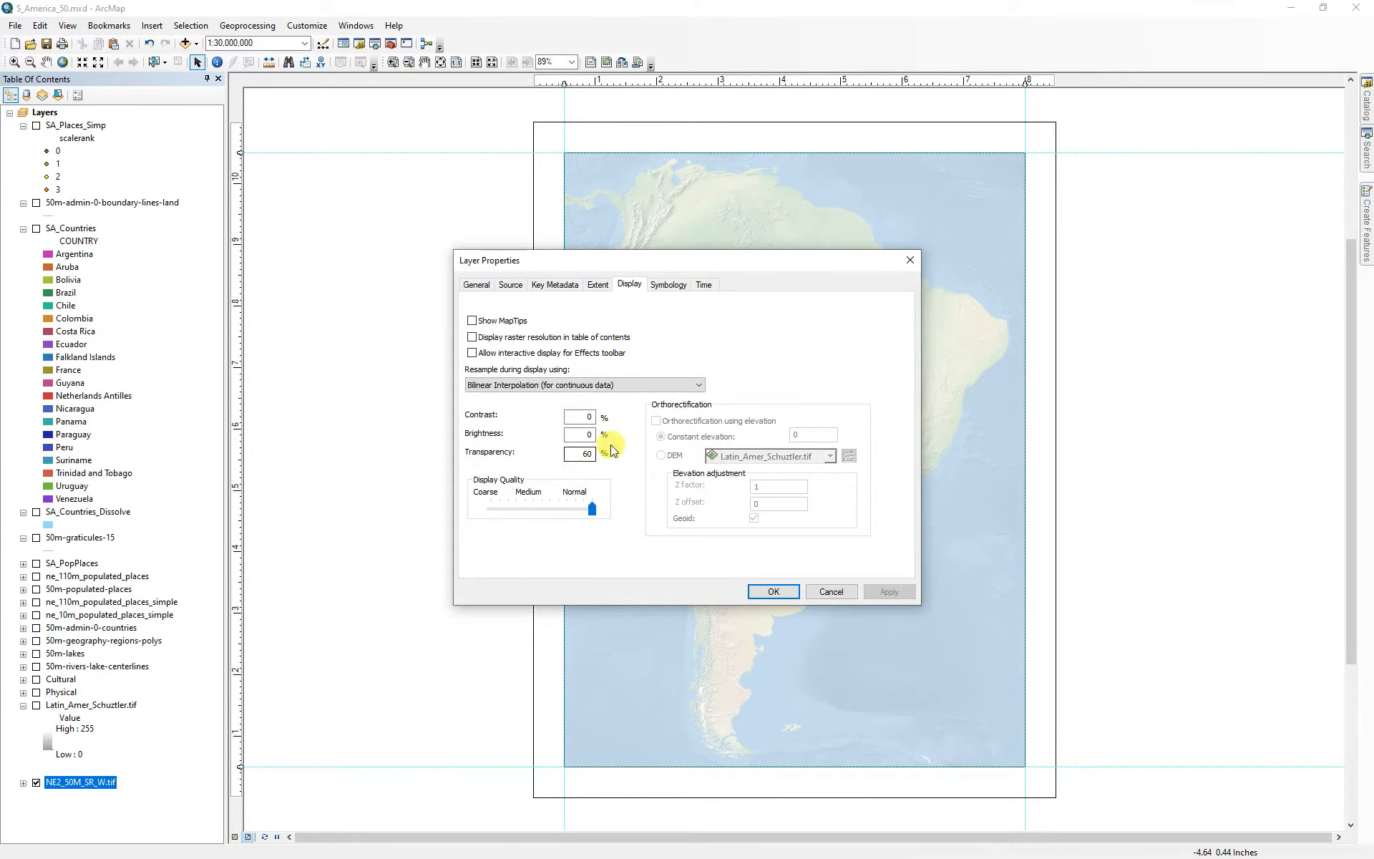
{"action": "double_click", "coordinate": [589, 453]}
{"action": "type", "text": "0"}
{"action": "left_click", "coordinate": [888, 591]}
{"action": "left_click_drag", "start_coordinate": [806, 260], "coordinate": [376, 252]}
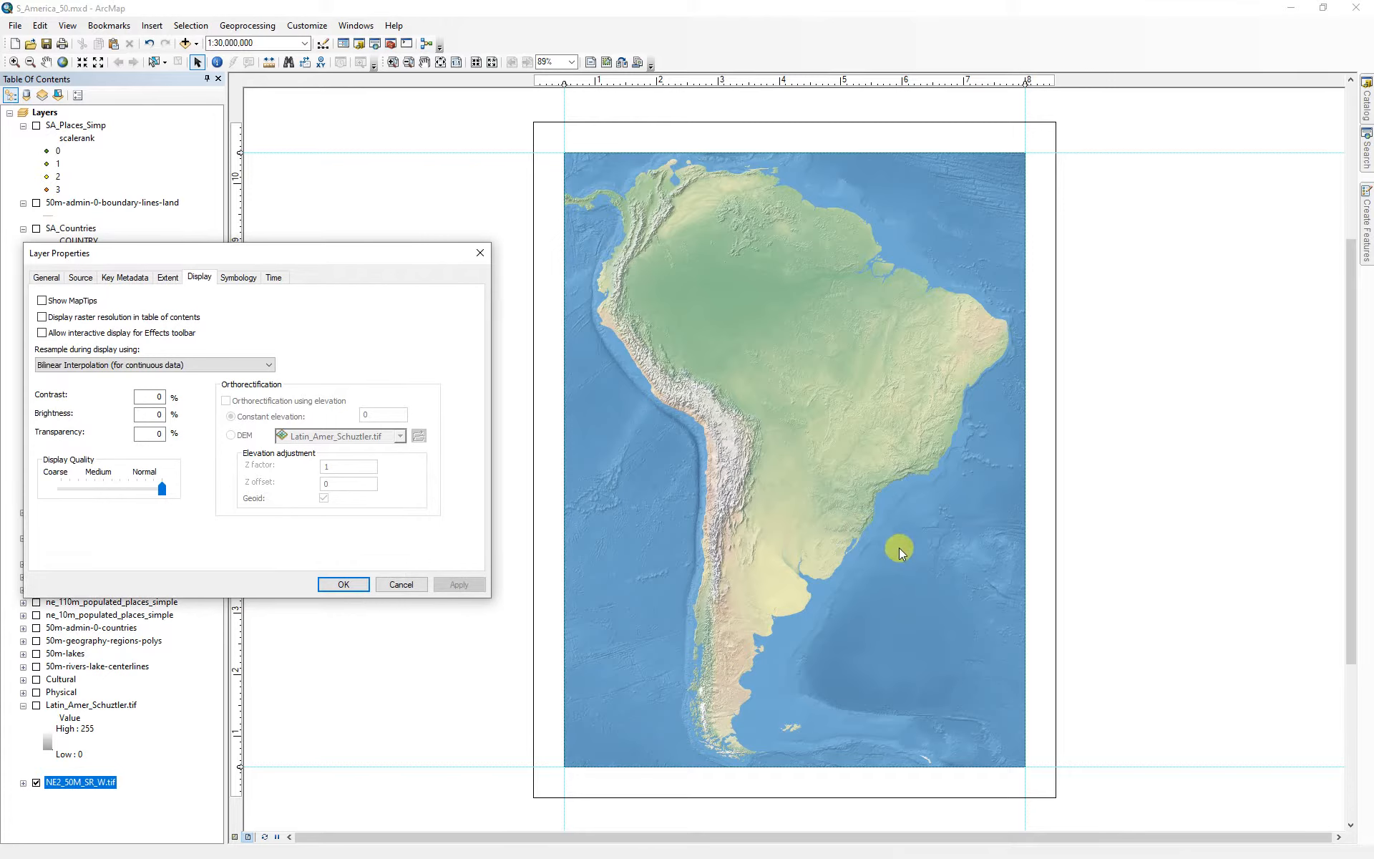
Set the NE2_50M_SR_W.tif layer's transparency to 50% and show the Latin_Amer_Schuztler.tif hillshade above it.
{"action": "double_click", "coordinate": [149, 434]}
{"action": "type", "text": "50"}
{"action": "key", "text": "Return"}
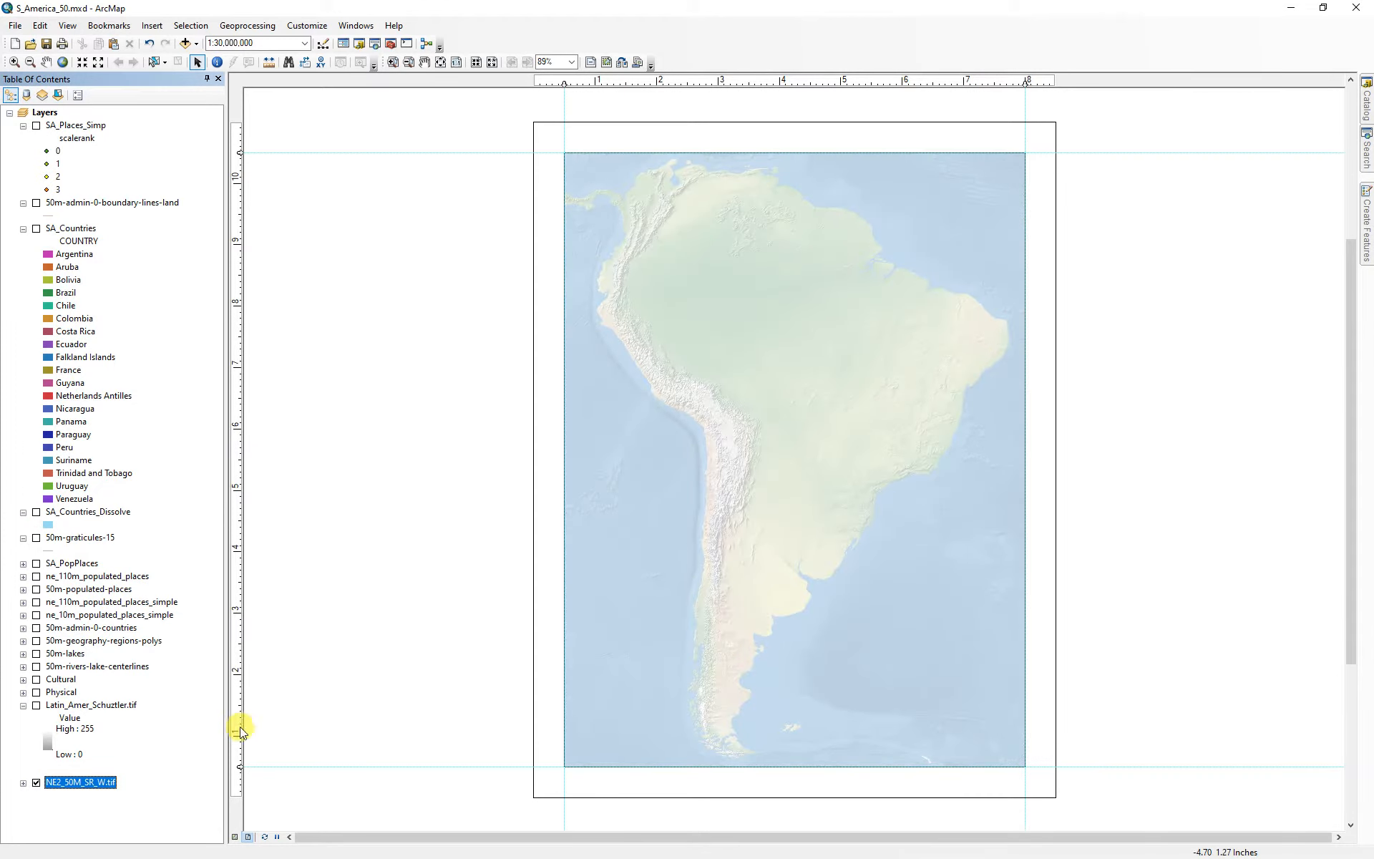
{"action": "left_click", "coordinate": [36, 705]}
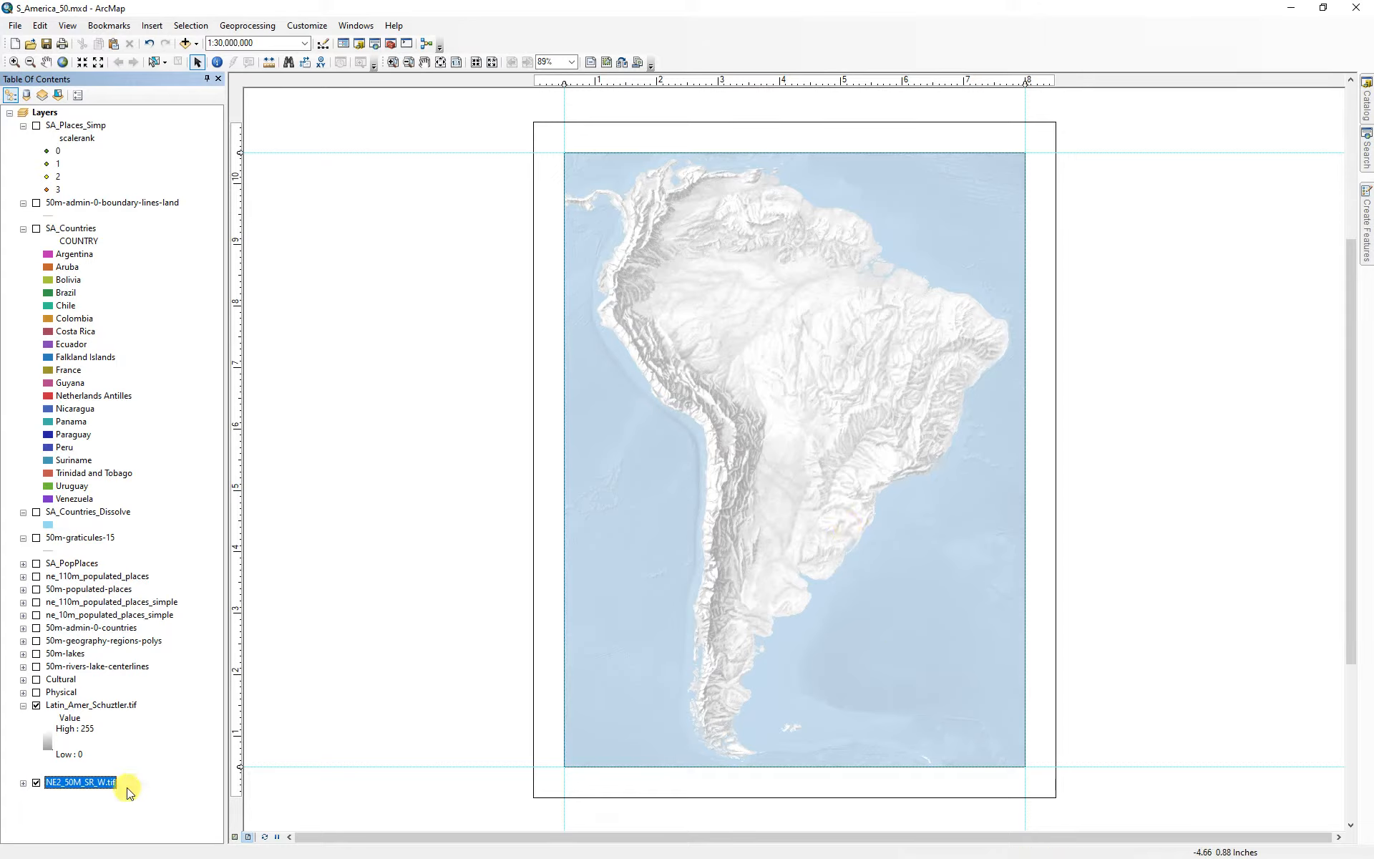
Show the SA_Countries_Dissolve layer to compare its outline with the hillshade, and hide it again.
{"action": "left_click", "coordinate": [36, 513]}
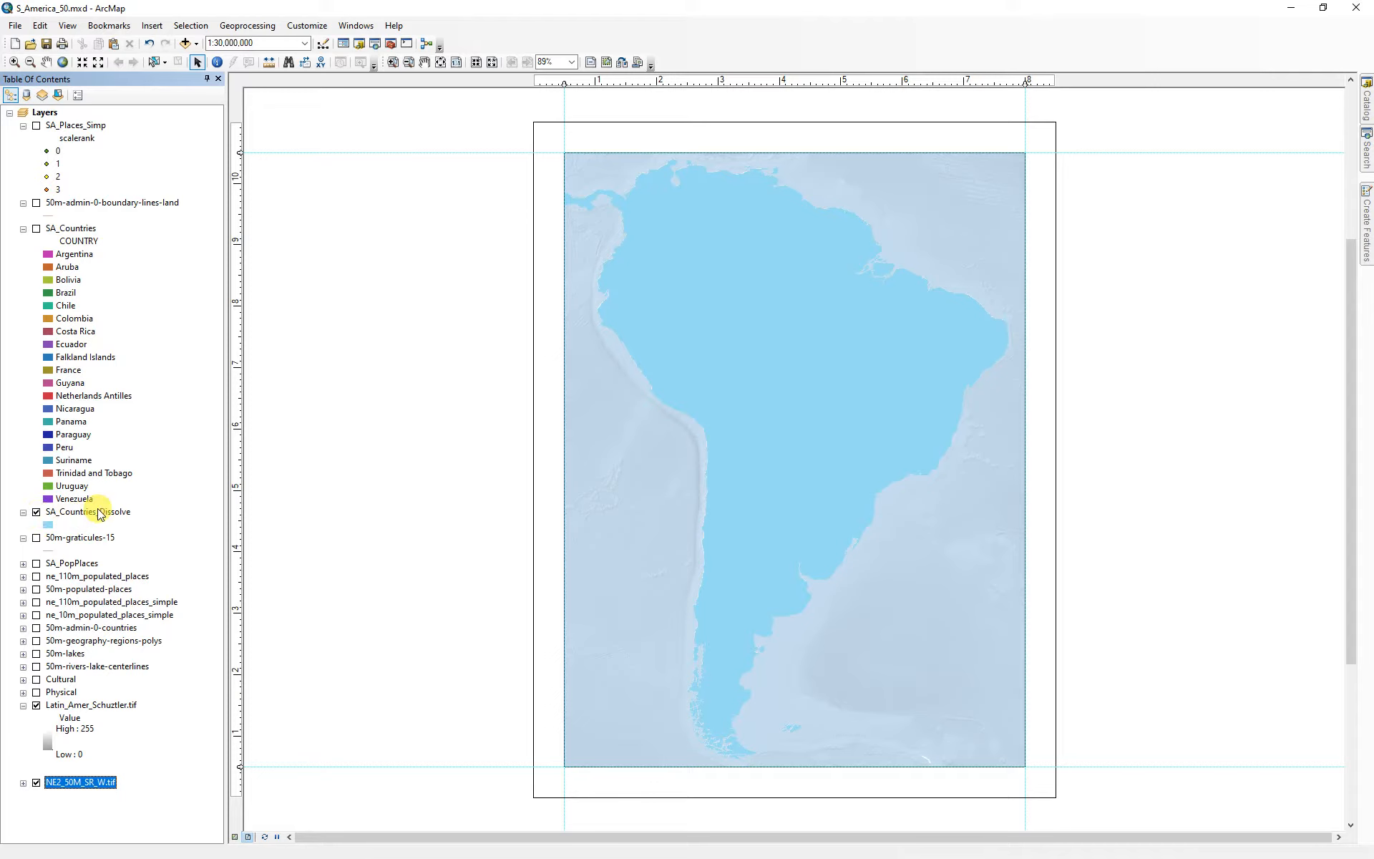
{"action": "left_click", "coordinate": [37, 512]}
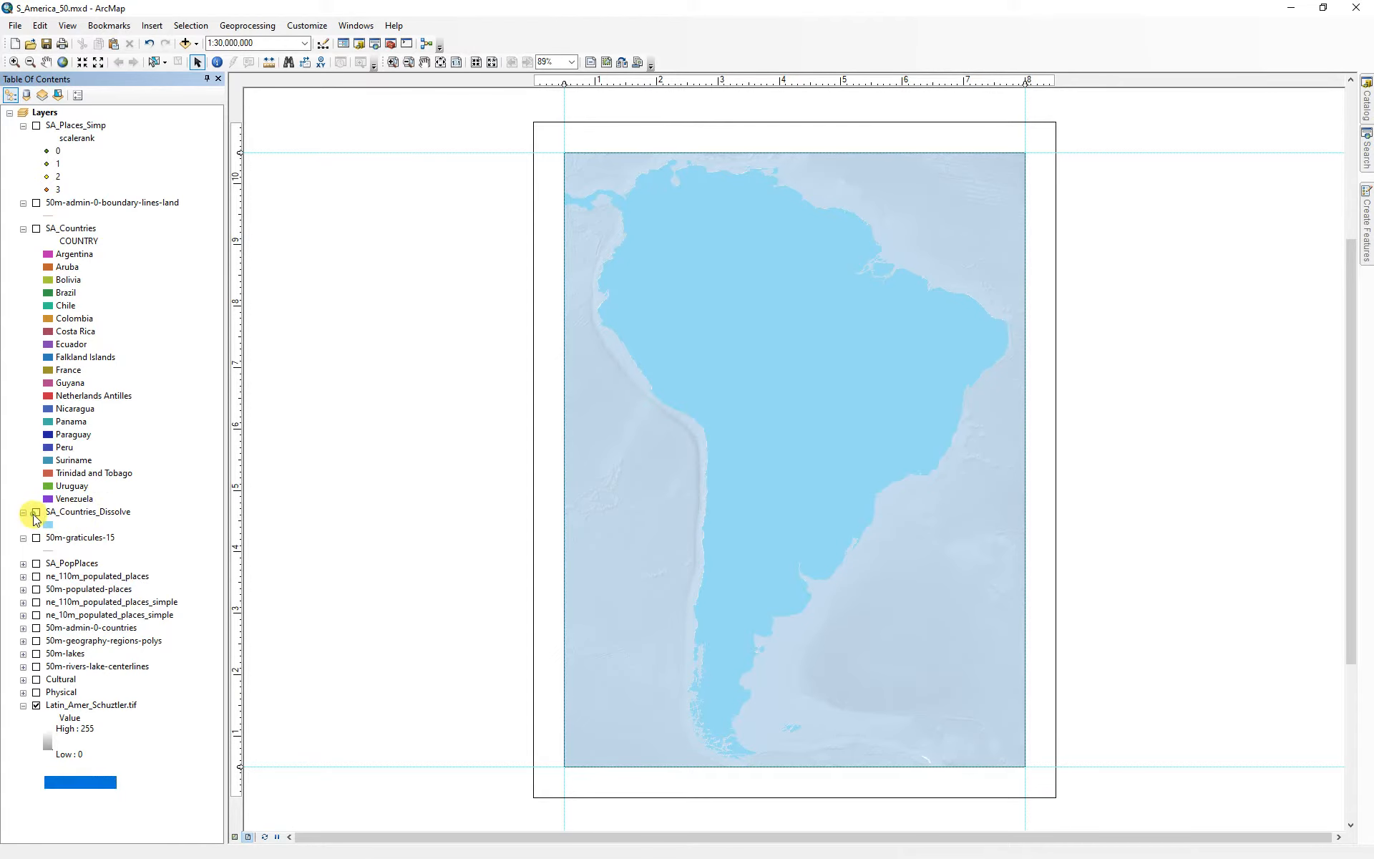
Clip the data frame to the custom extent, keeping NE2_50M_SR_W.tif excluded from clipping, and accept the coordinate system.
{"action": "double_click", "coordinate": [45, 113]}
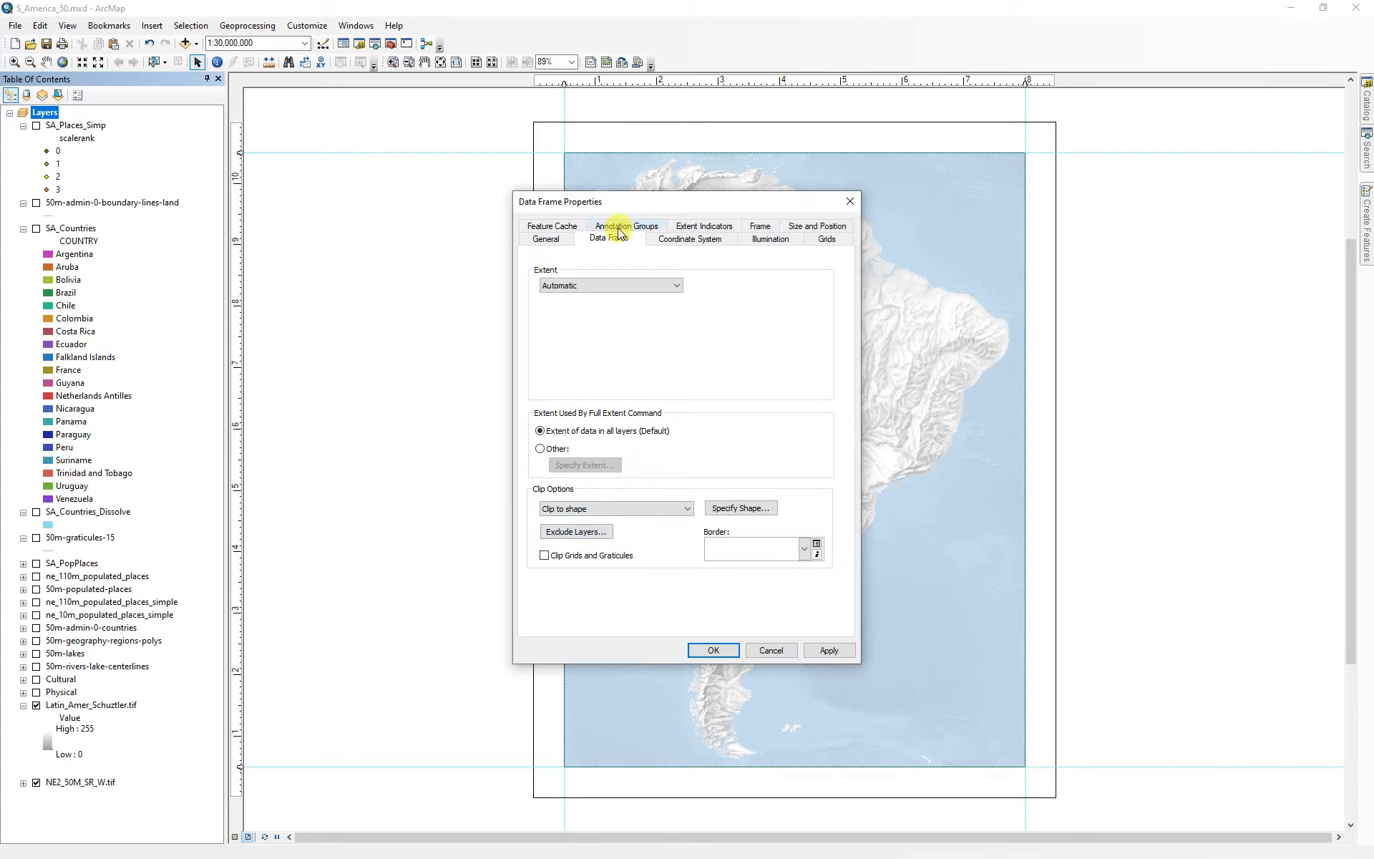
{"action": "left_click", "coordinate": [741, 508]}
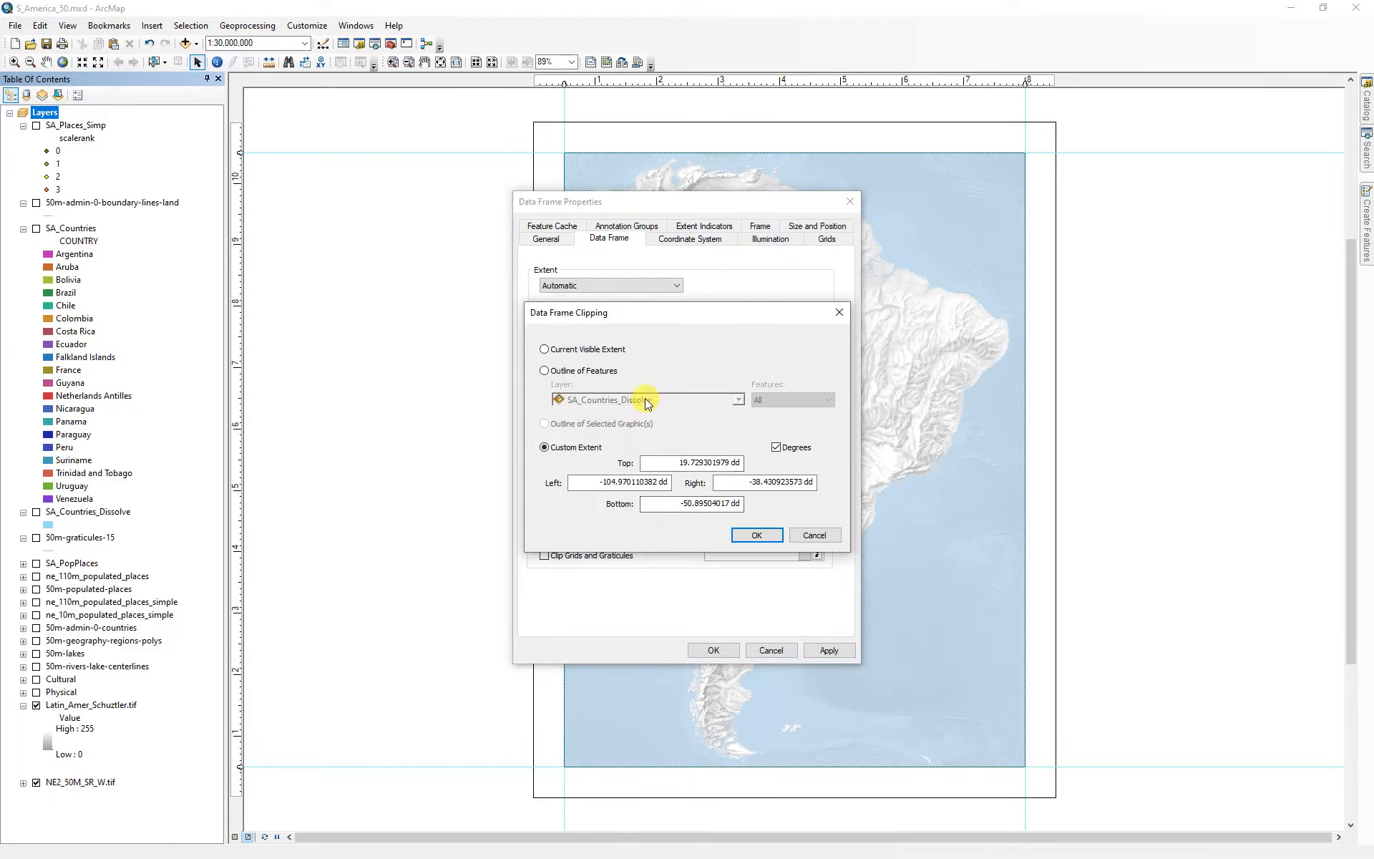
{"action": "left_click", "coordinate": [757, 535]}
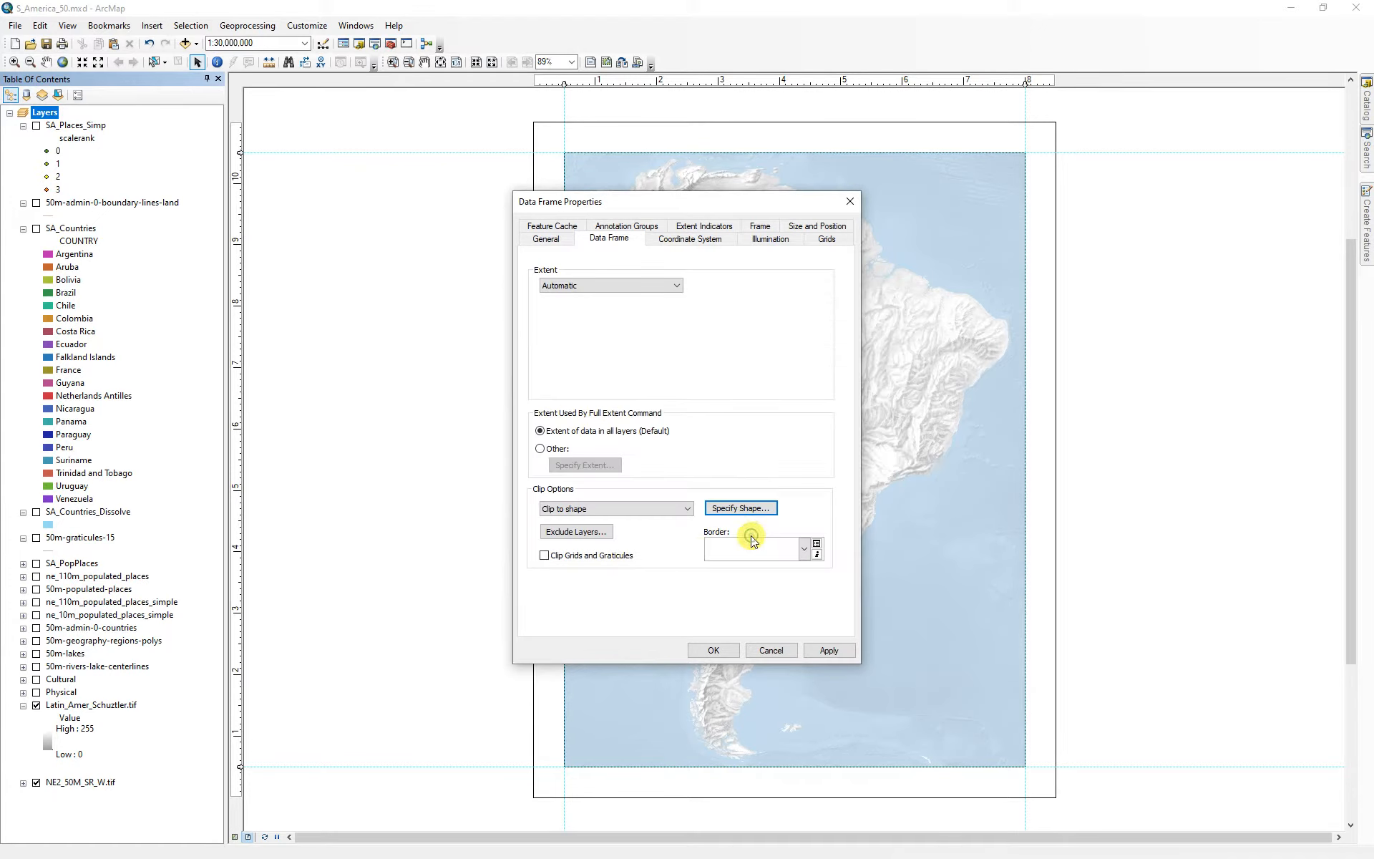
{"action": "left_click", "coordinate": [563, 530]}
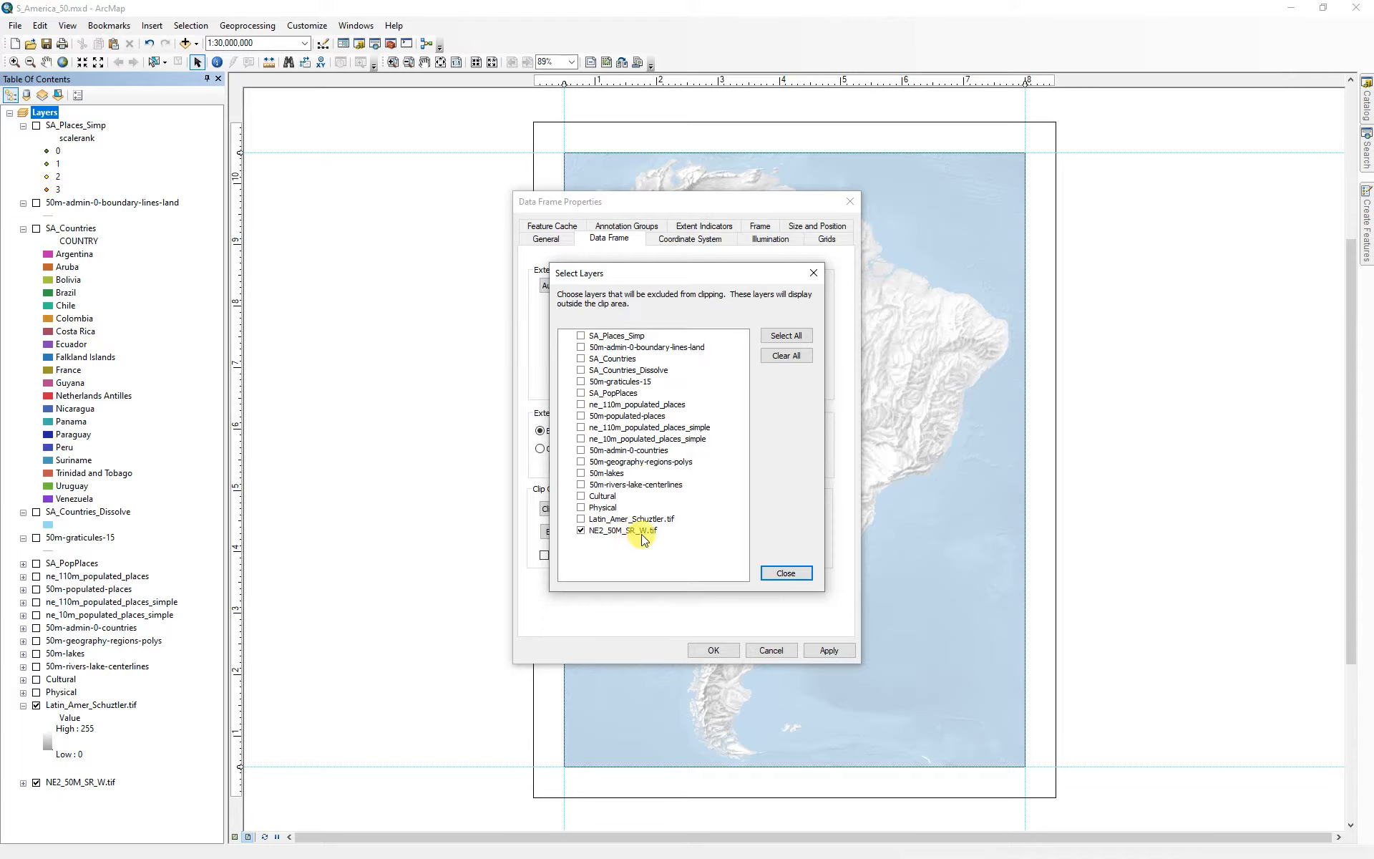
{"action": "left_click", "coordinate": [784, 573]}
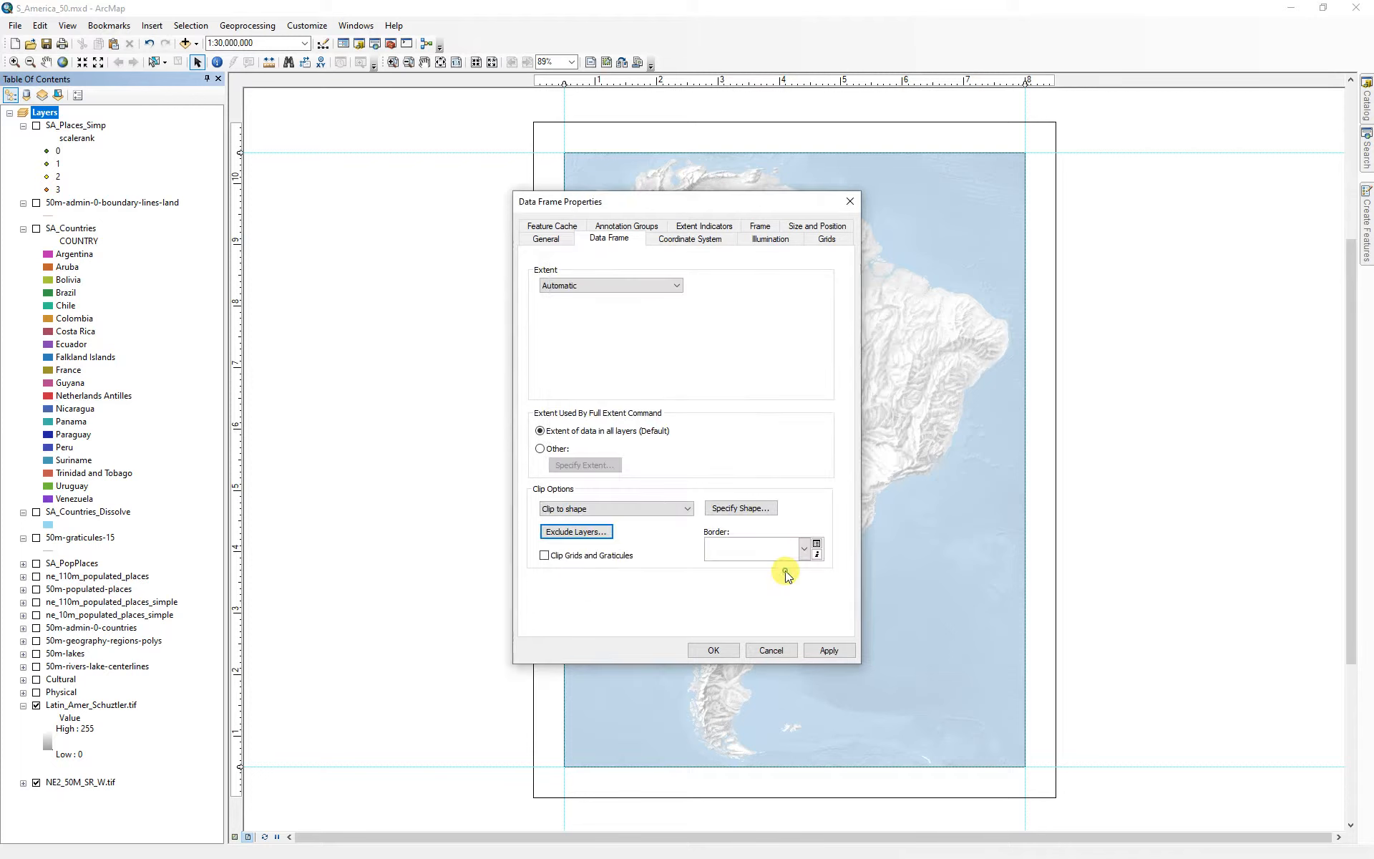
{"action": "left_click", "coordinate": [709, 648]}
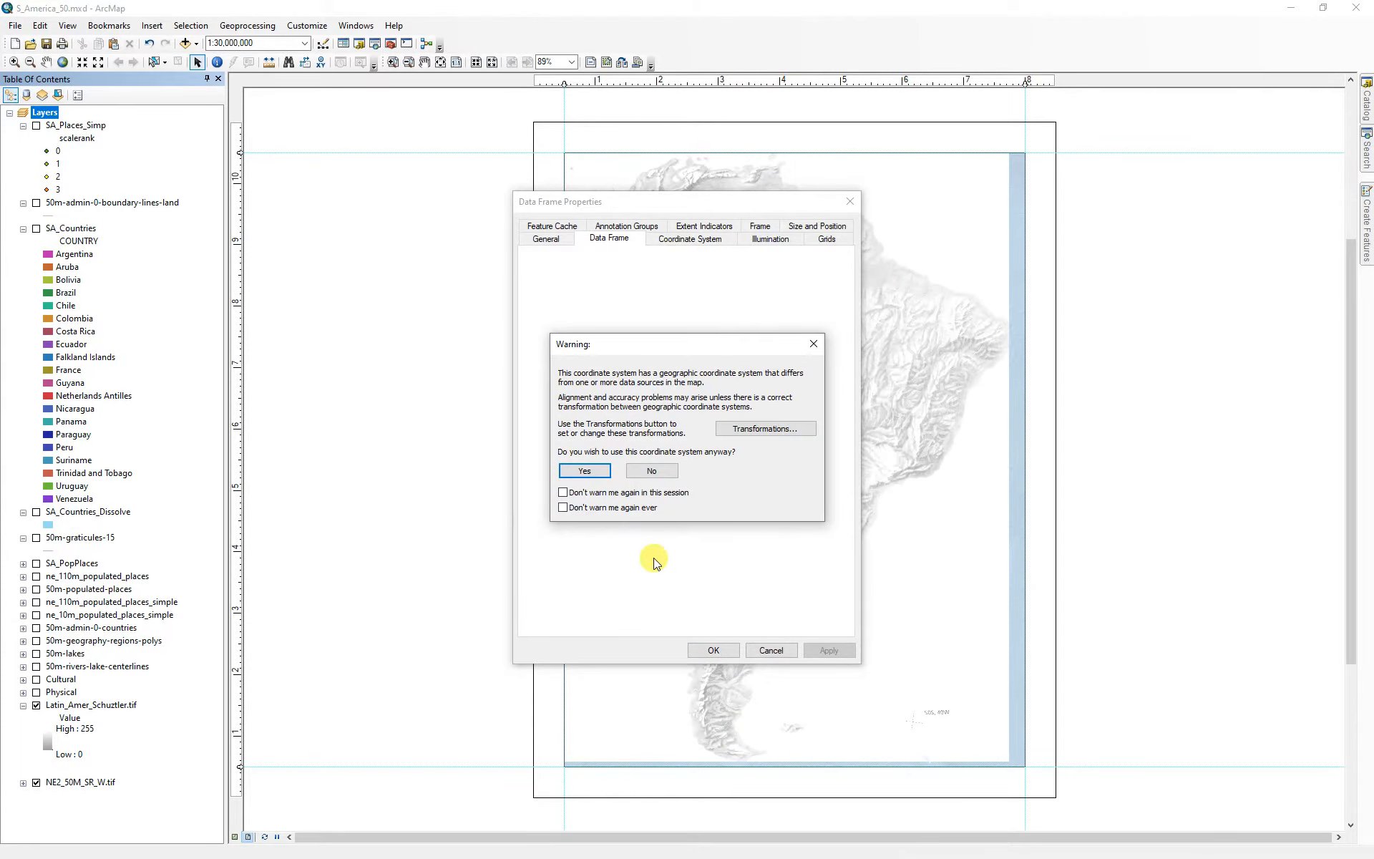
{"action": "left_click", "coordinate": [584, 471]}
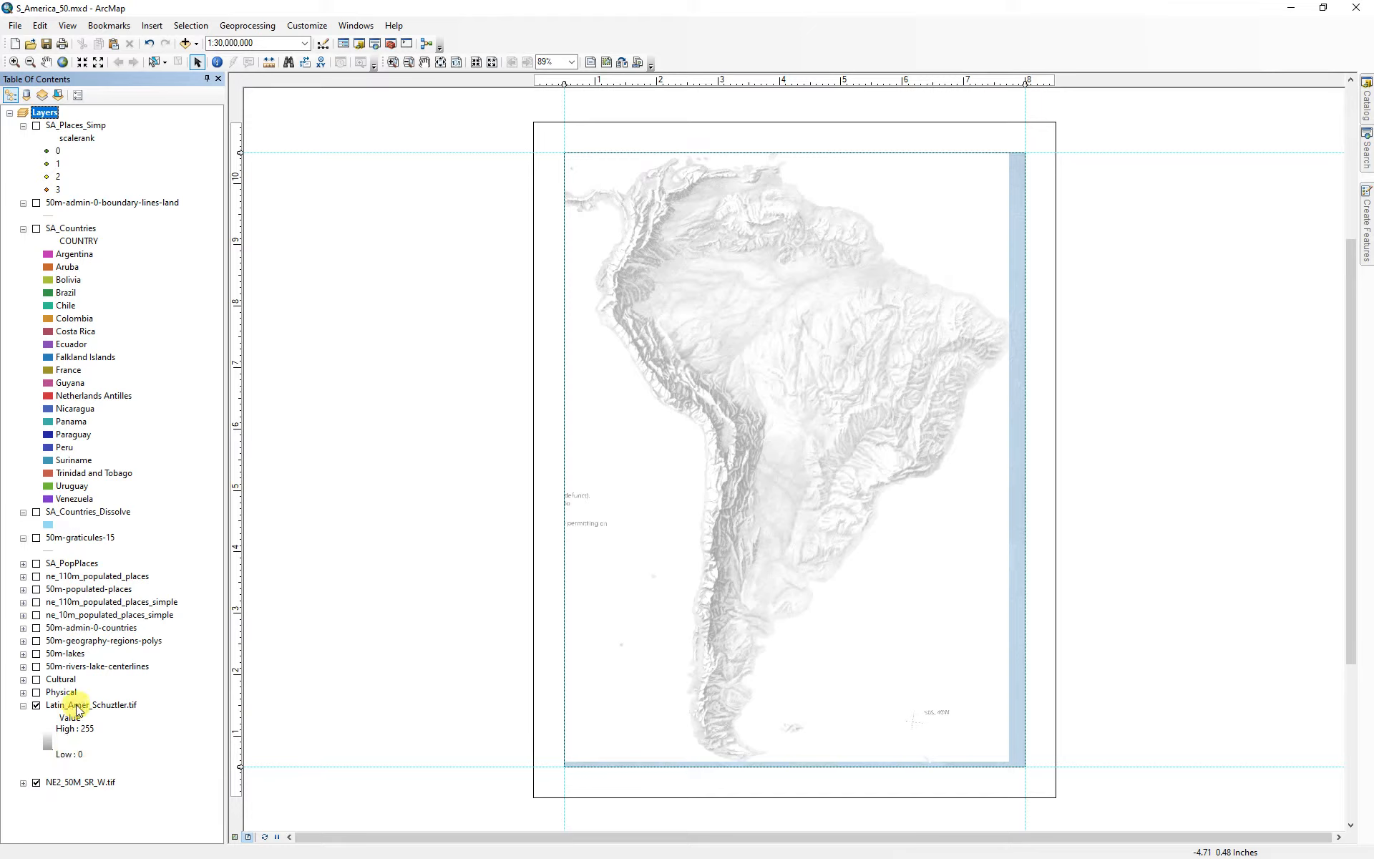
Clip the data frame to the outline of all features in the SA_Countries_Dissolve layer.
{"action": "double_click", "coordinate": [41, 113]}
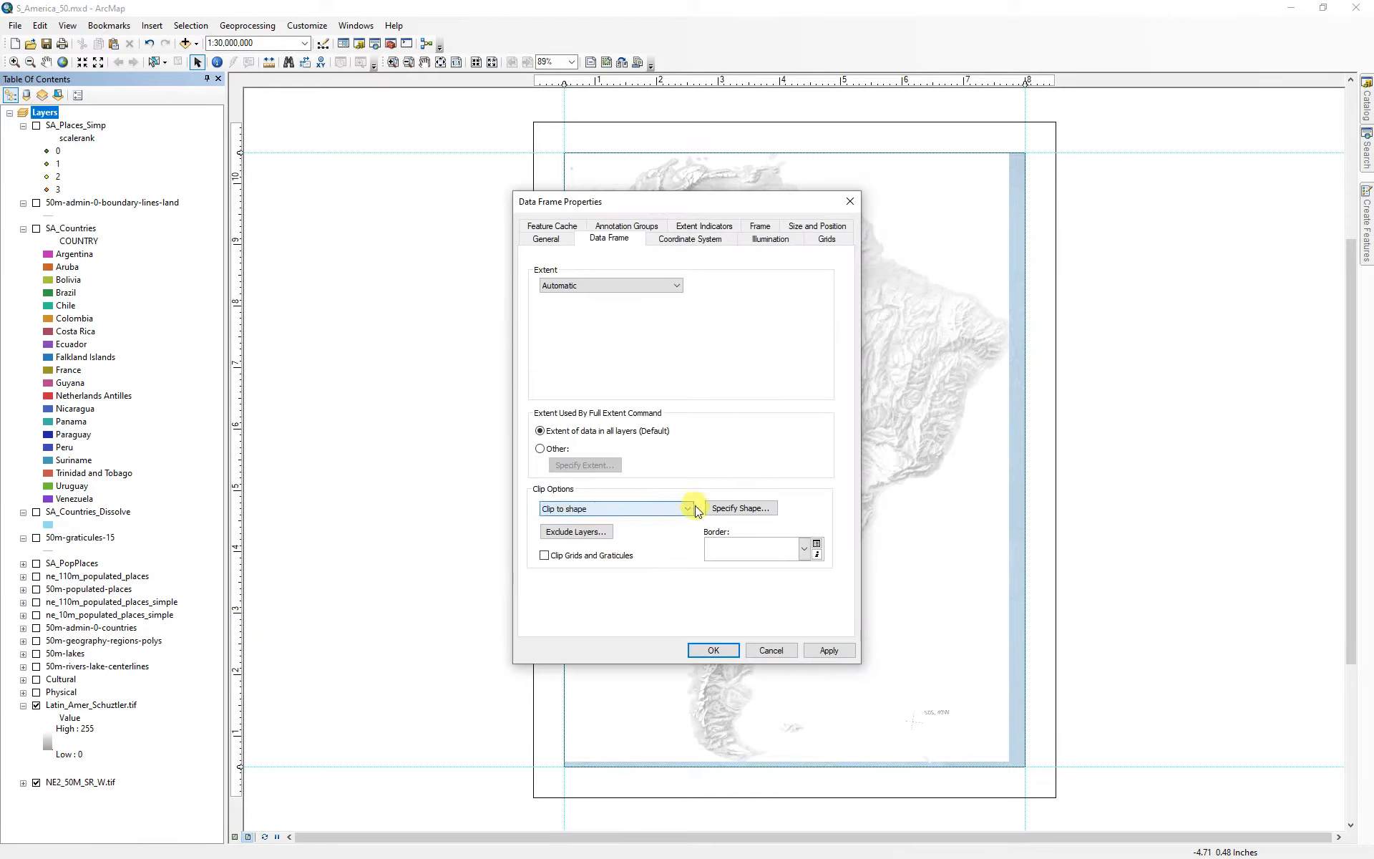
{"action": "left_click", "coordinate": [741, 508]}
{"action": "left_click", "coordinate": [544, 371]}
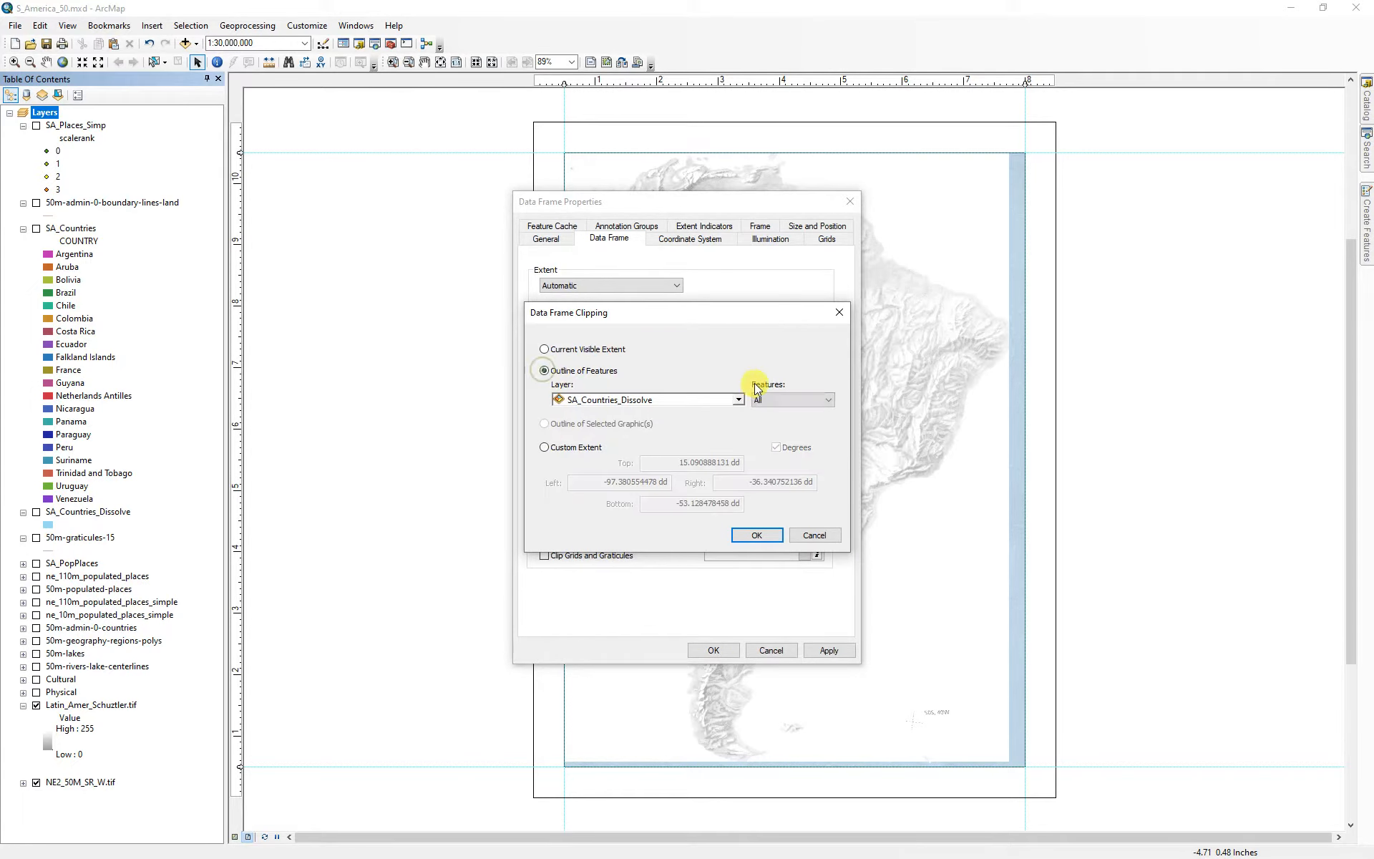
{"action": "left_click", "coordinate": [755, 536]}
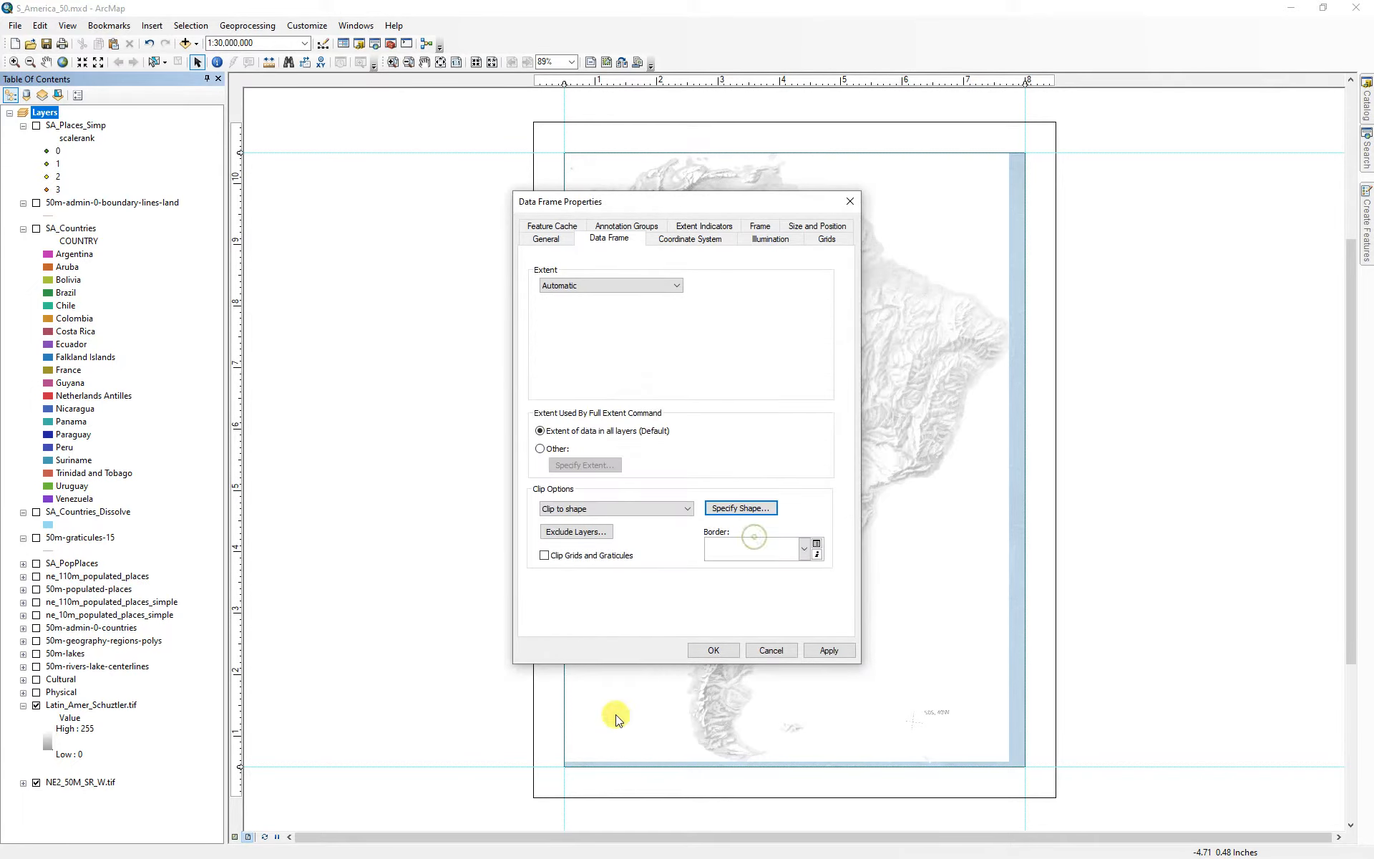
{"action": "left_click", "coordinate": [720, 651]}
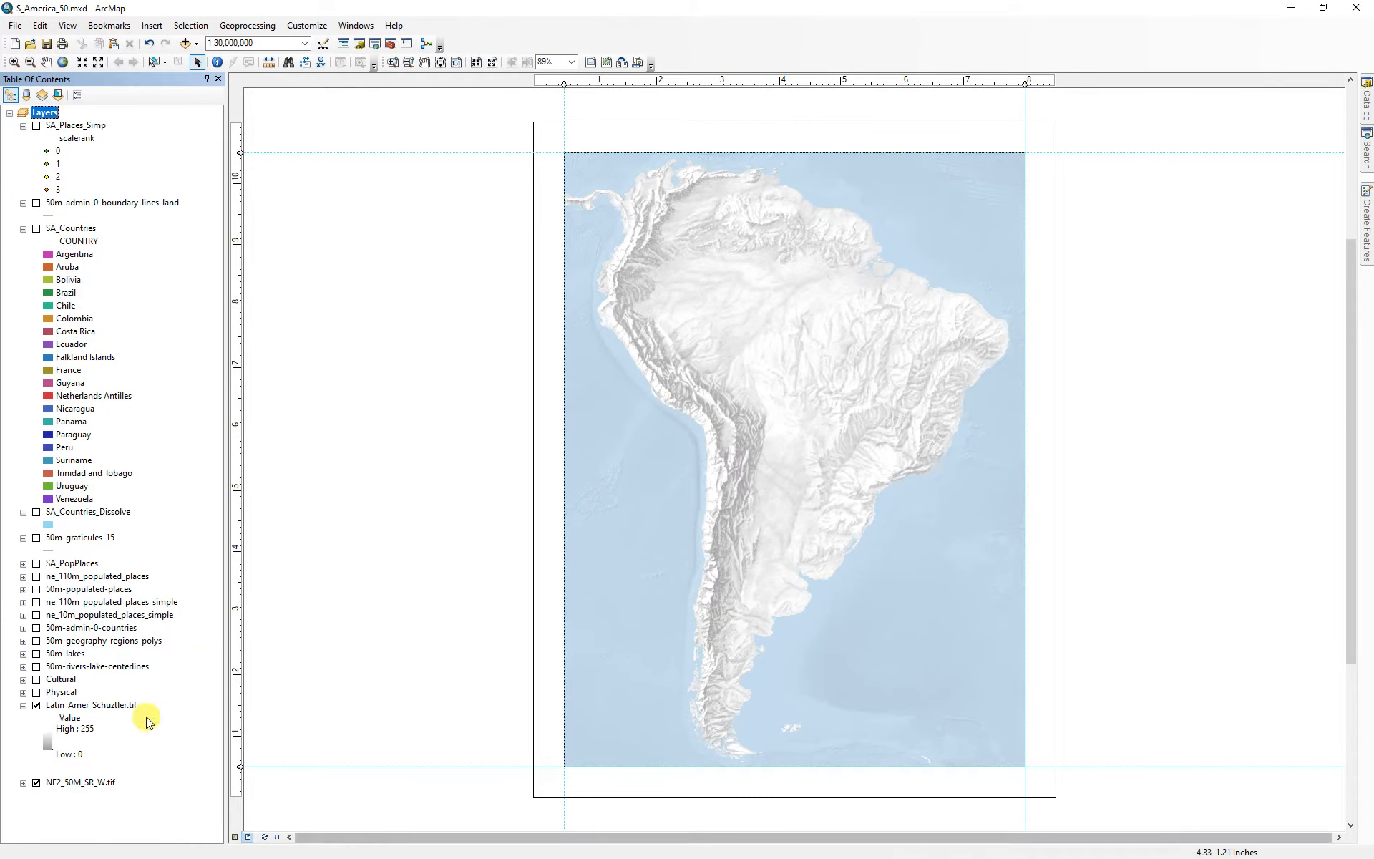
{"action": "left_click", "coordinate": [15, 25]}
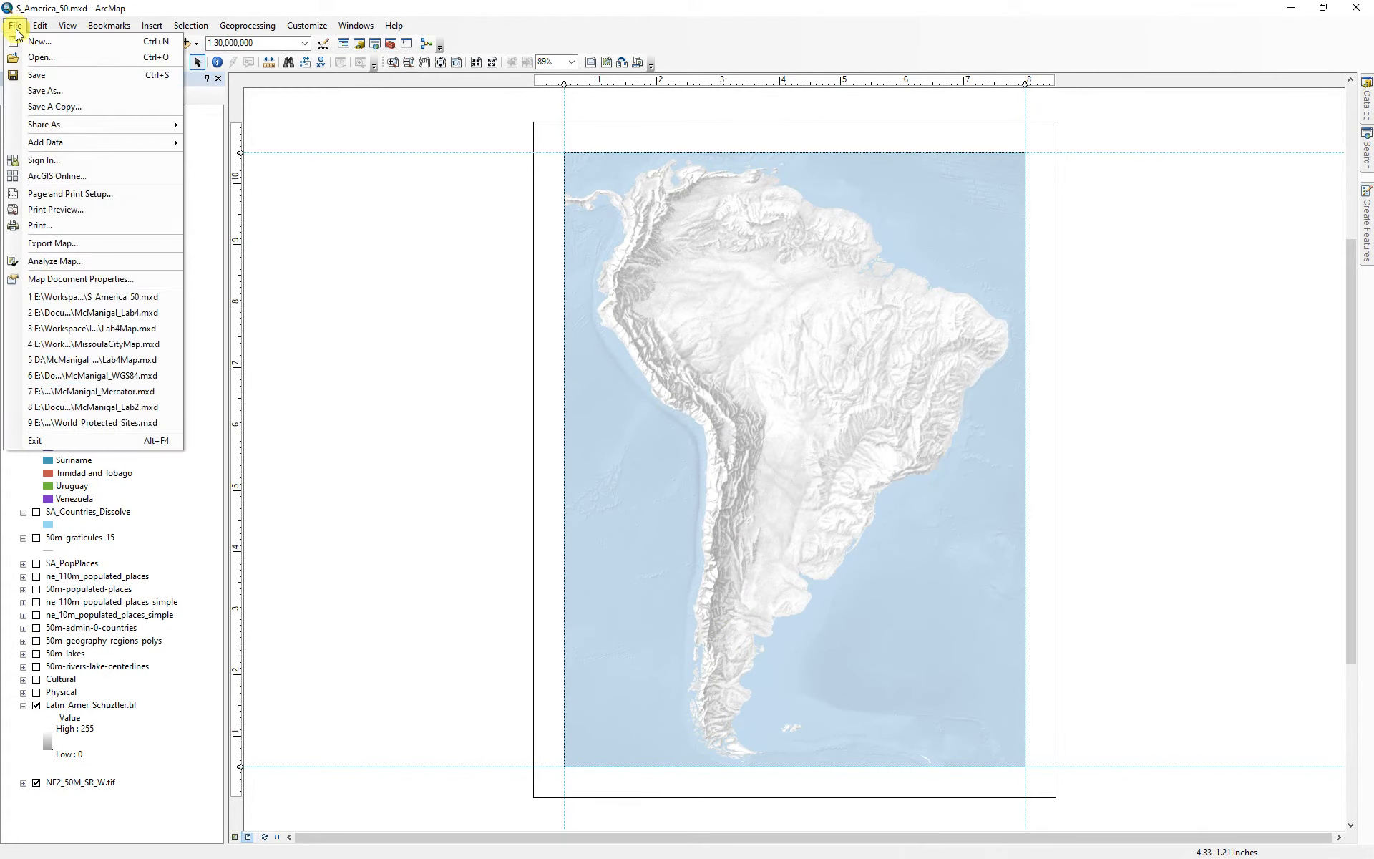
{"action": "left_click", "coordinate": [56, 244]}
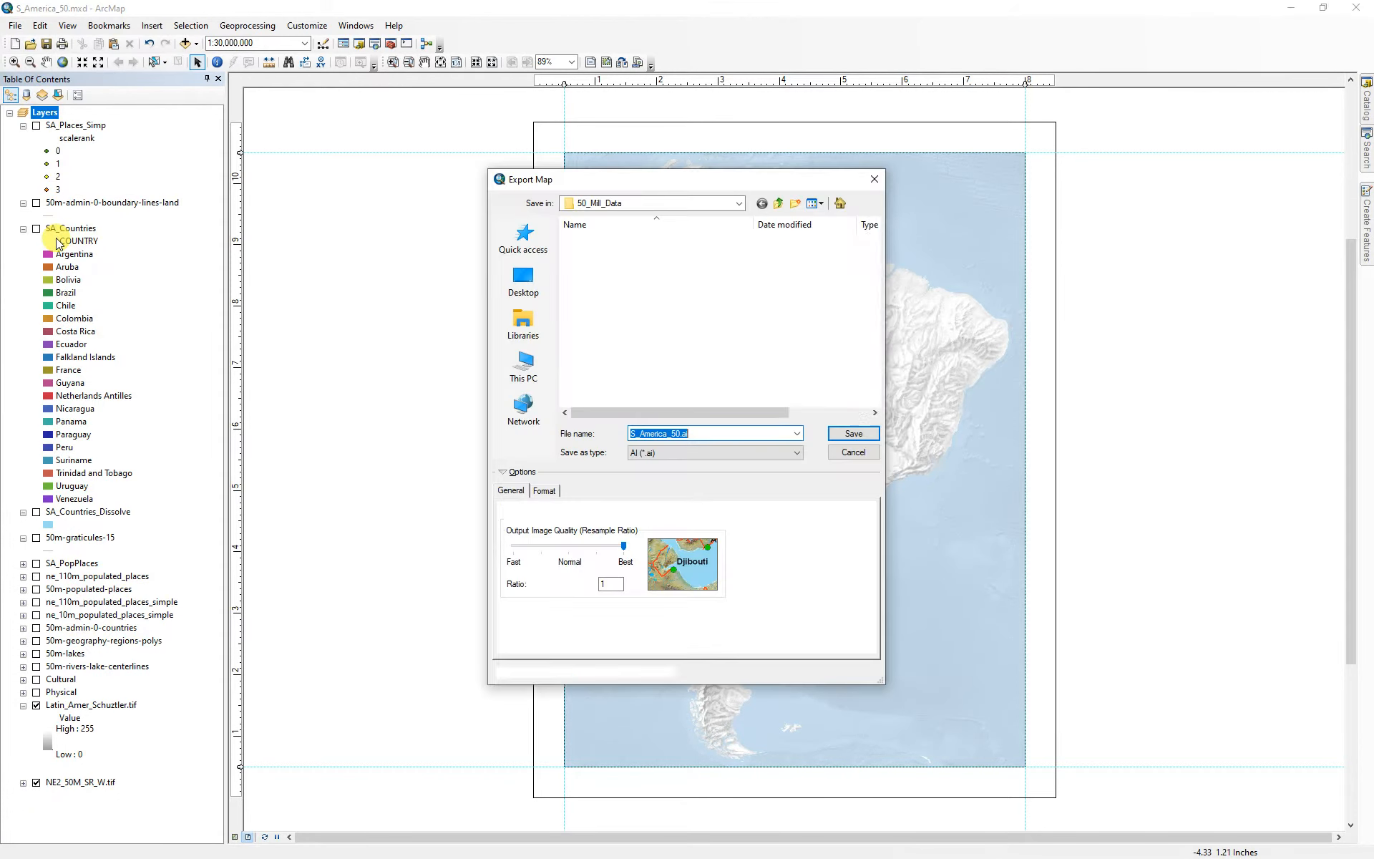
{"action": "left_click", "coordinate": [708, 452]}
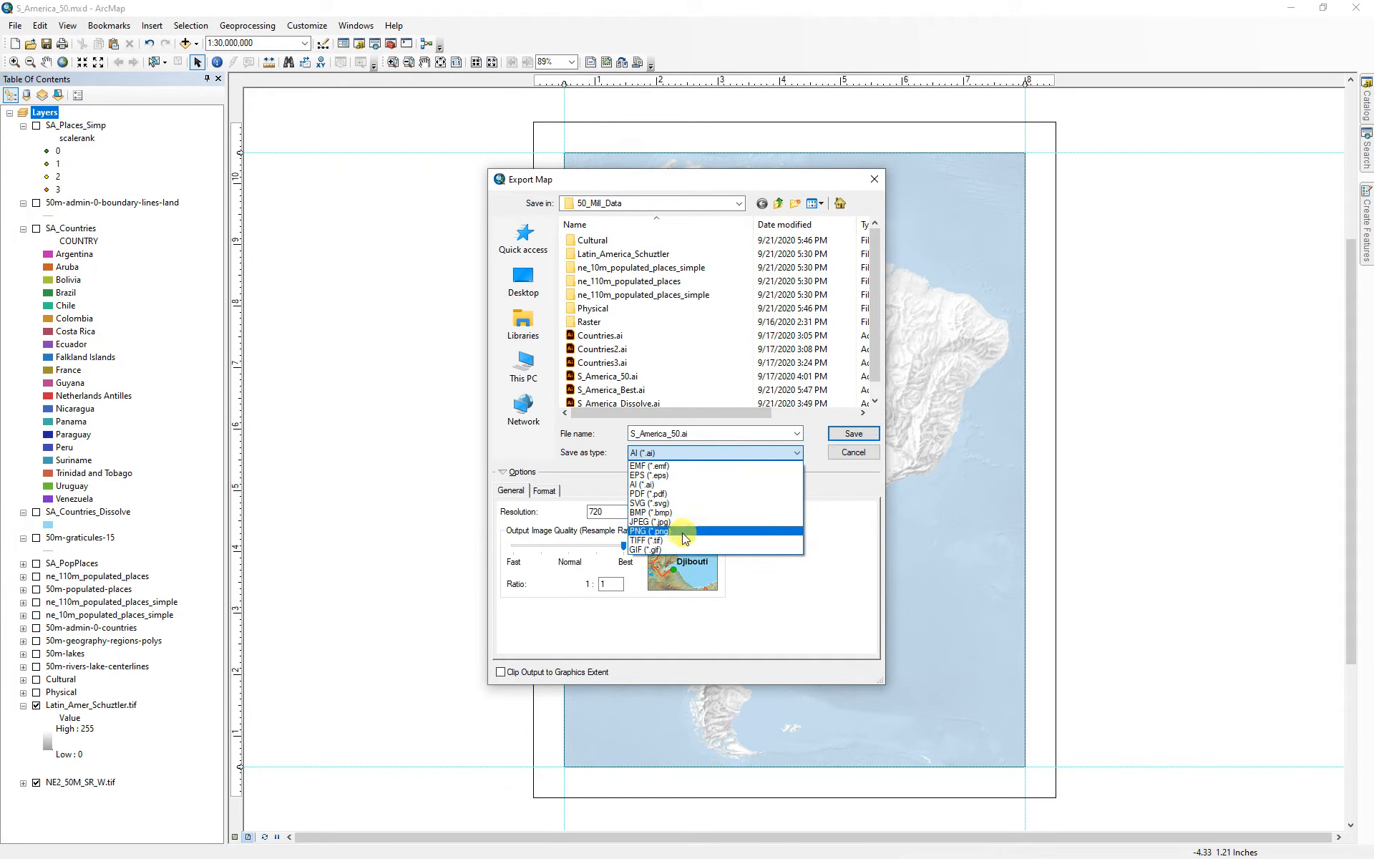
{"action": "left_click", "coordinate": [644, 541]}
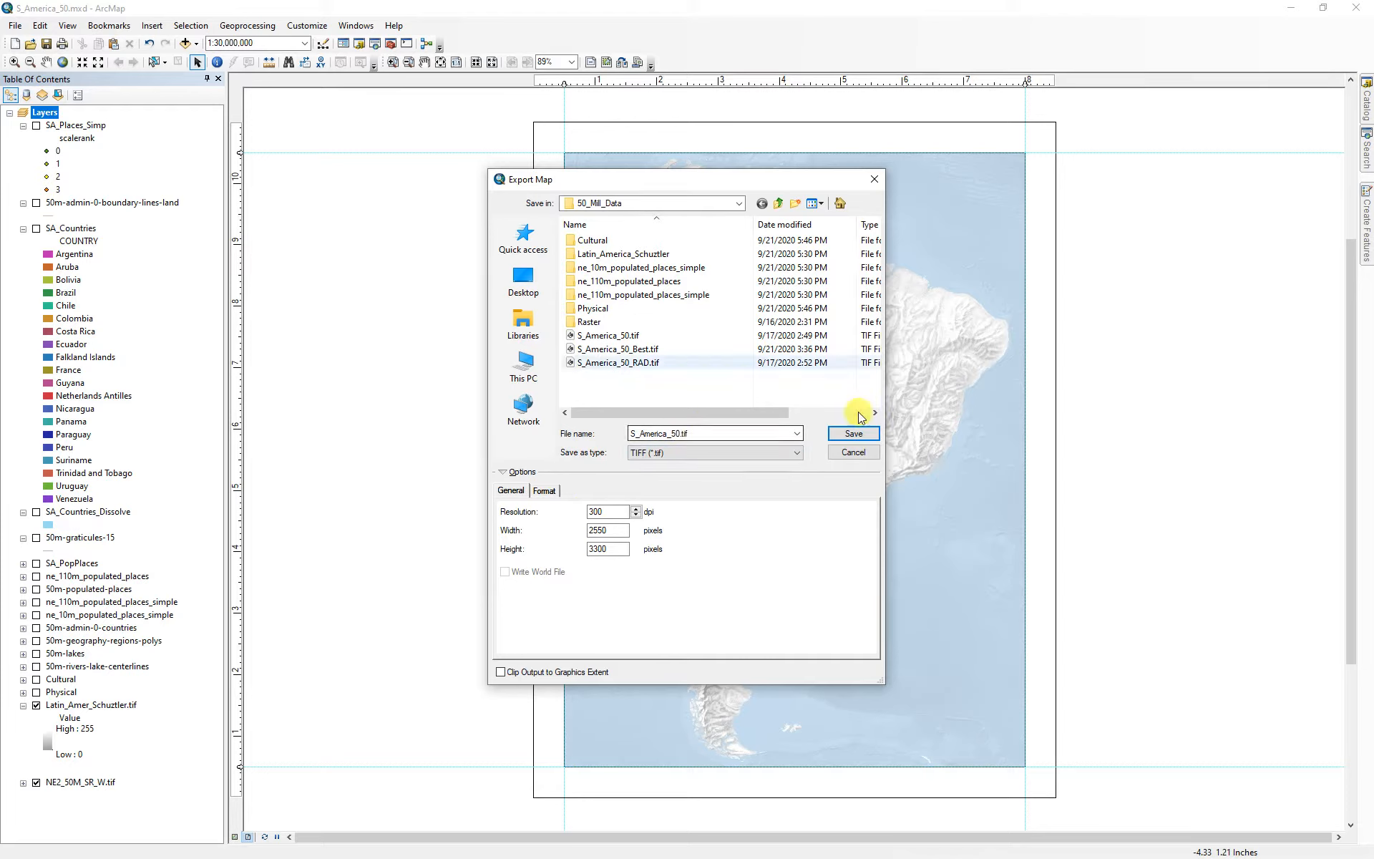
{"action": "left_click", "coordinate": [847, 455]}
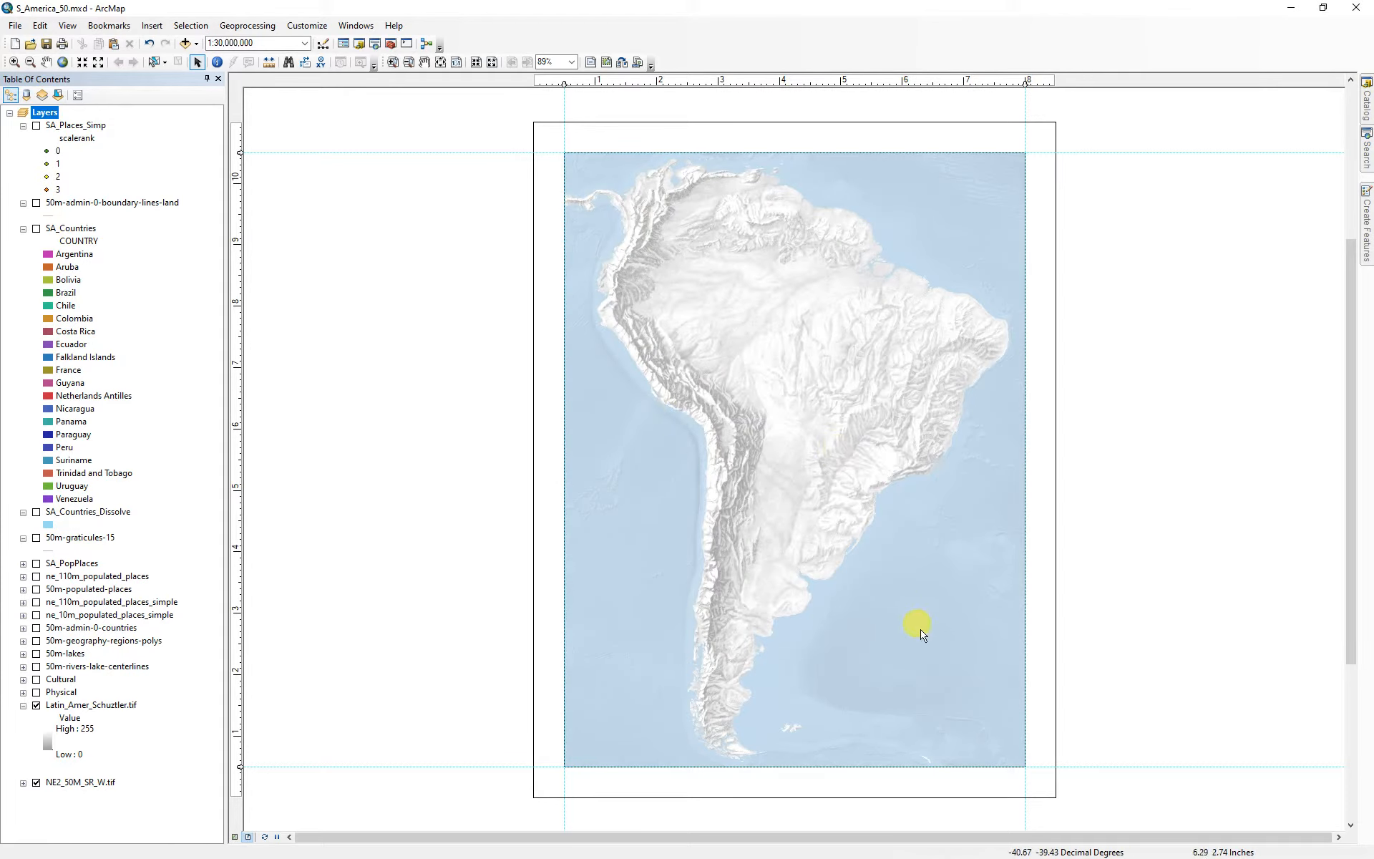
Hide the Latin_Amer_Schuztler.tif and NE2_50M_SR_W.tif rasters and set the data frame's clip option to No Clipping.
{"action": "left_click", "coordinate": [36, 705]}
{"action": "left_click", "coordinate": [36, 782]}
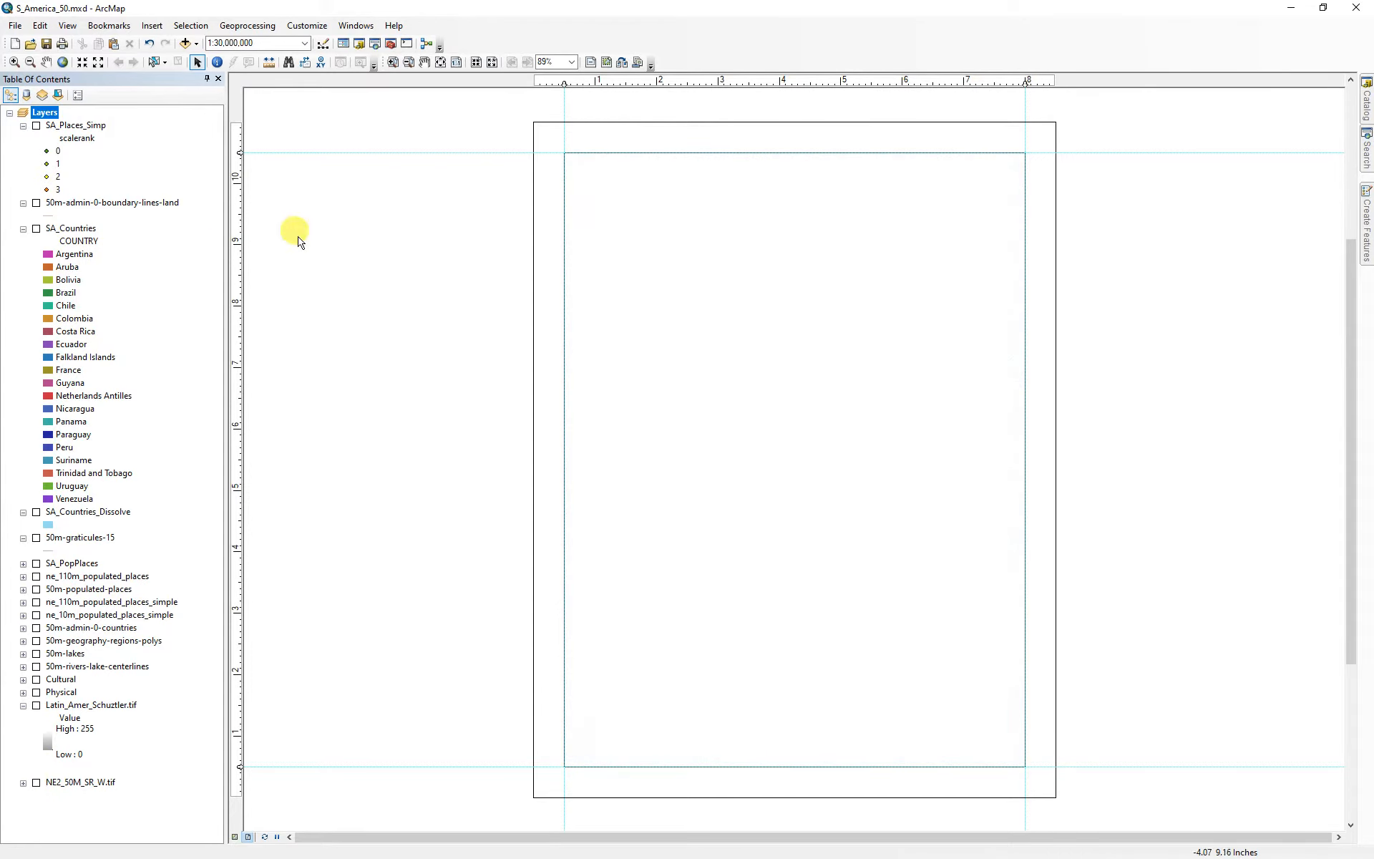
{"action": "double_click", "coordinate": [40, 113]}
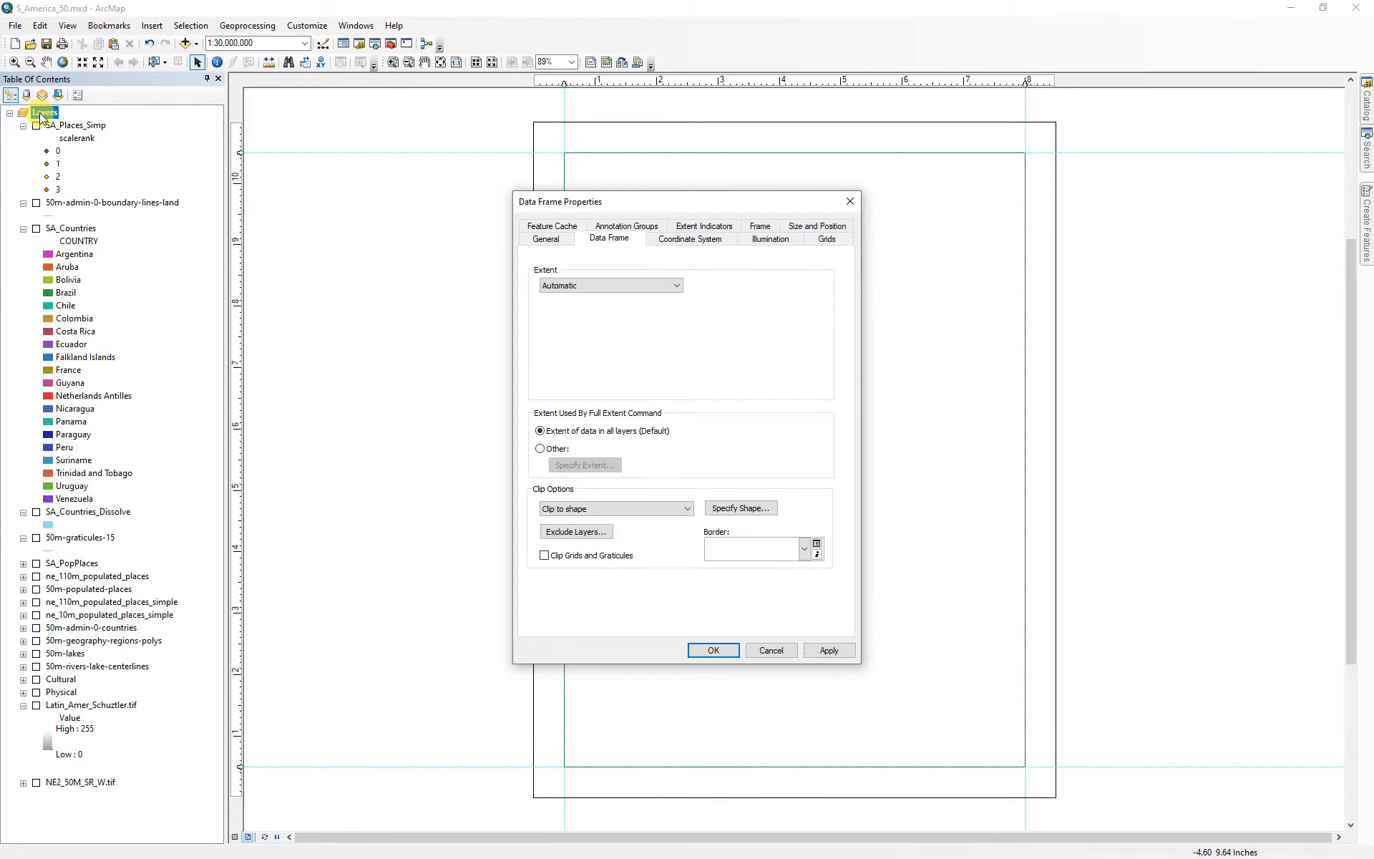
{"action": "left_click", "coordinate": [588, 507]}
{"action": "left_click", "coordinate": [604, 521]}
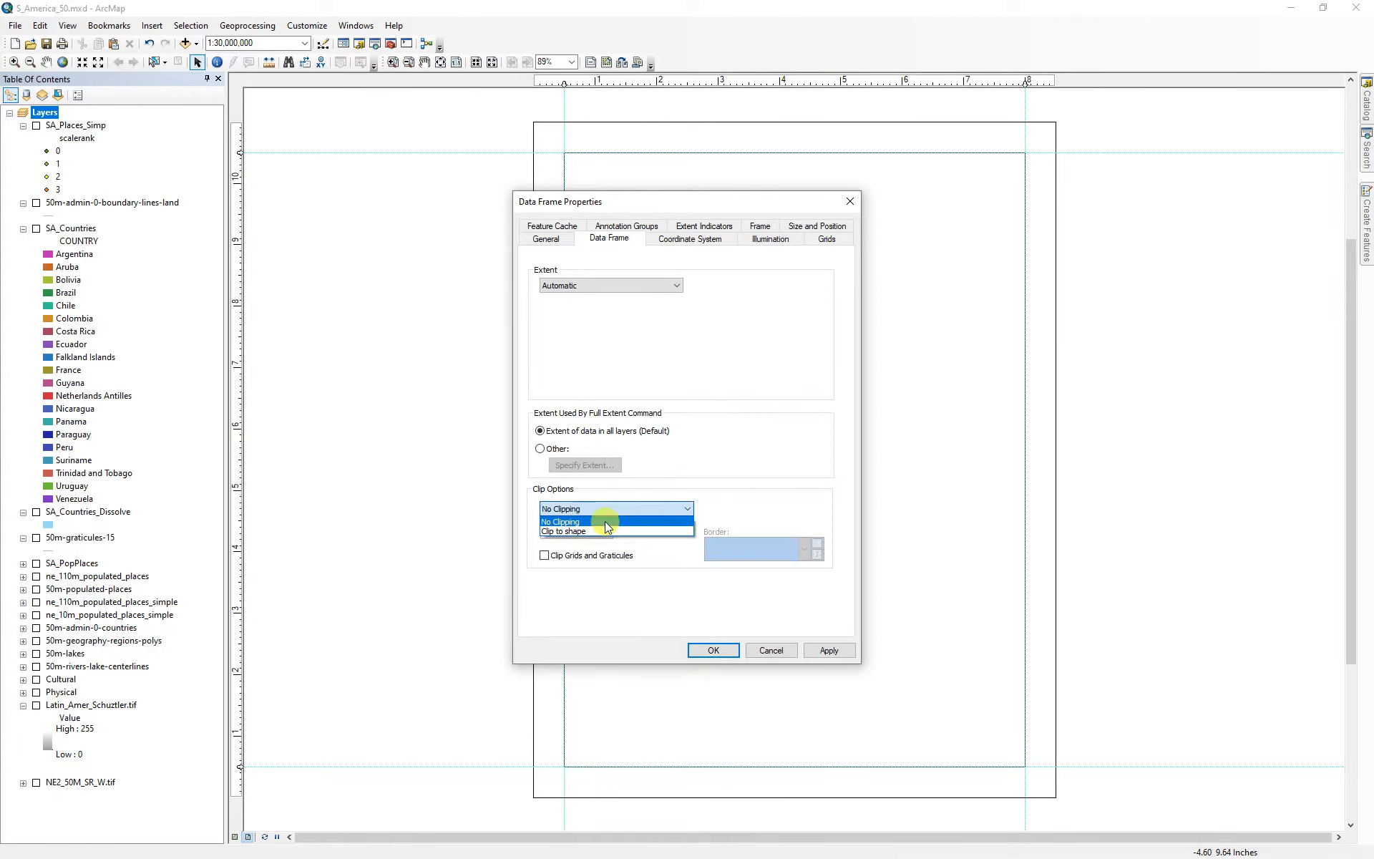
{"action": "left_click", "coordinate": [713, 650]}
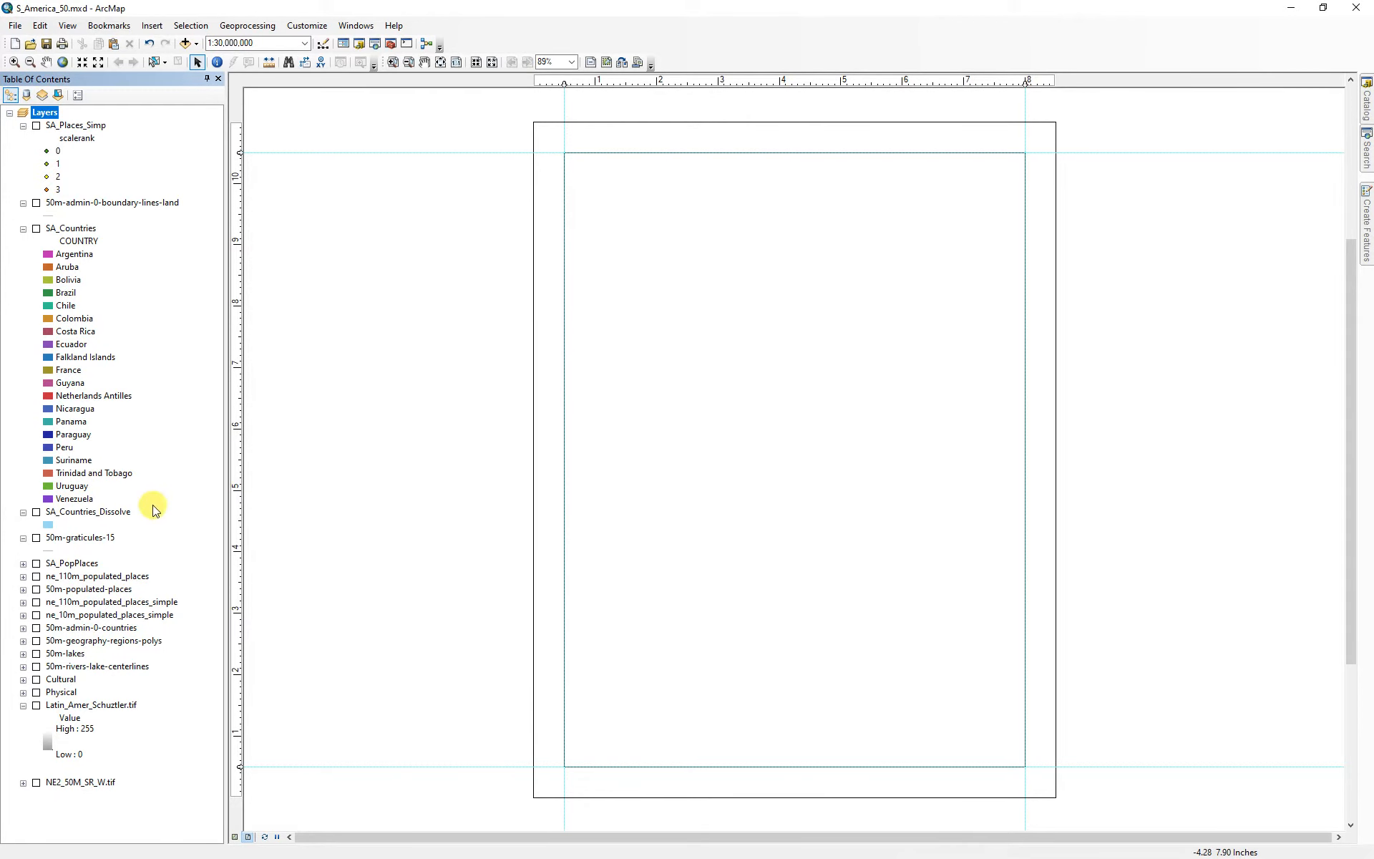
Show the 50m-graticules-15, SA_Countries_Dissolve and SA_Countries layers on the map.
{"action": "left_click", "coordinate": [37, 539]}
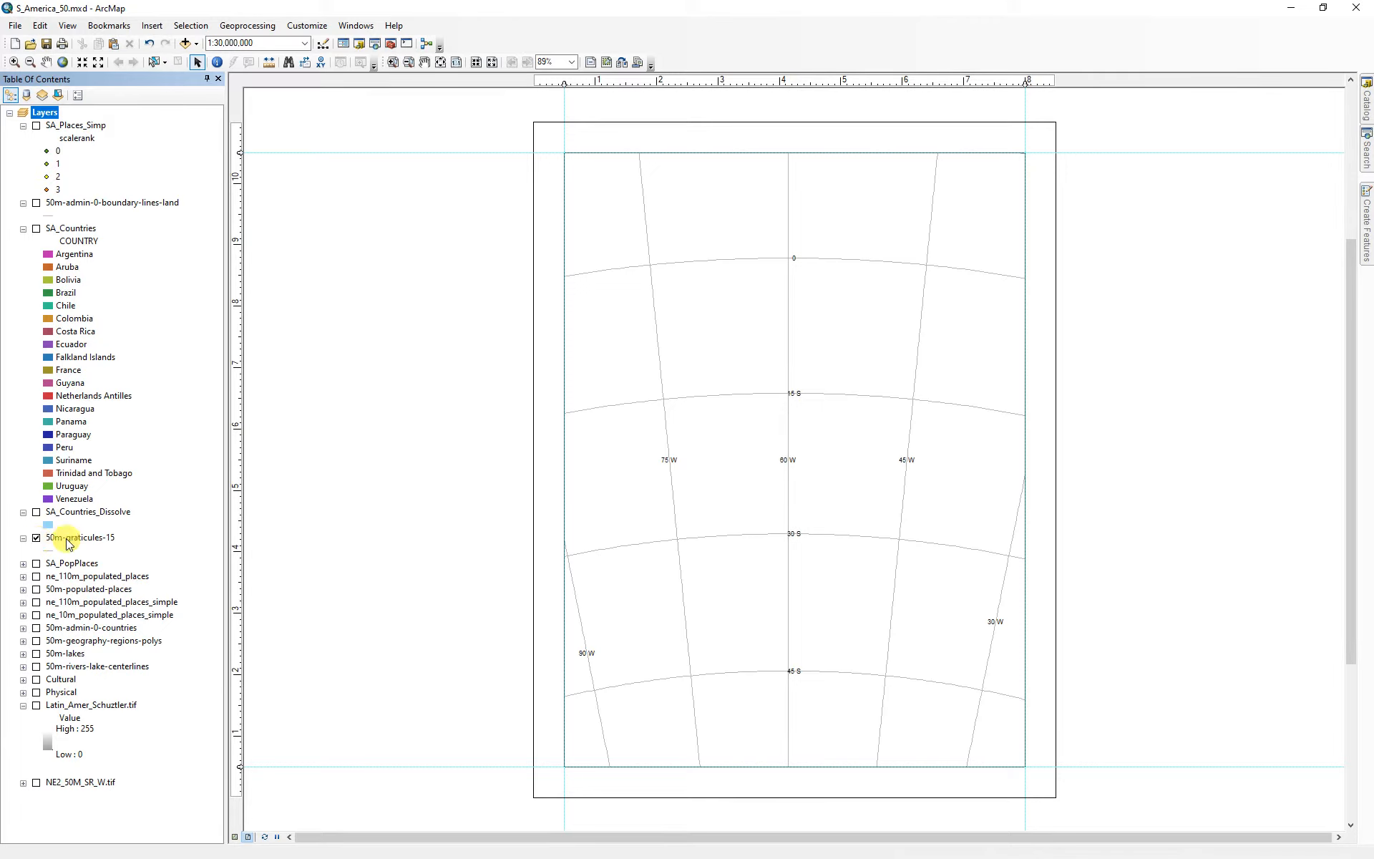
{"action": "left_click", "coordinate": [35, 515]}
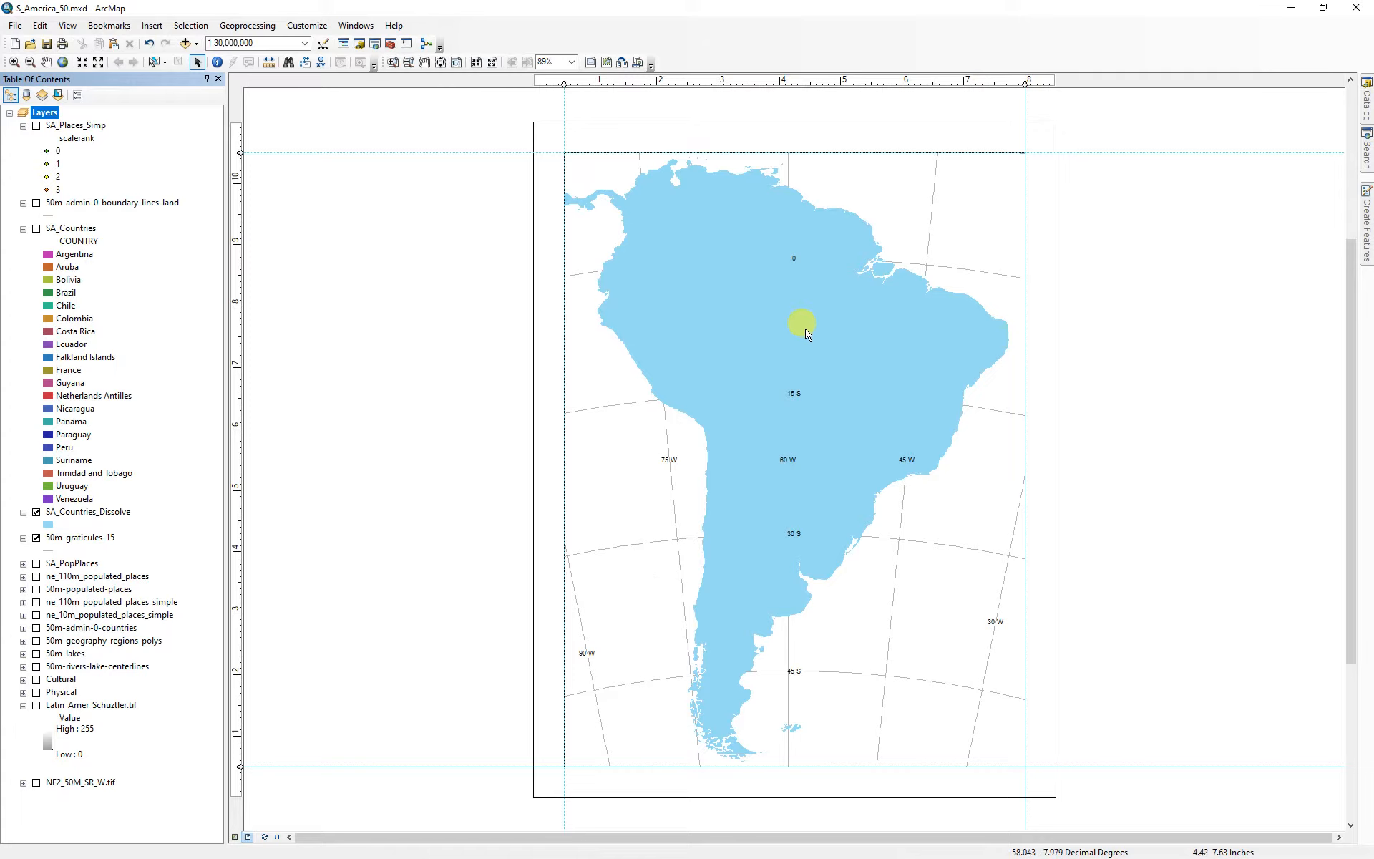
{"action": "left_click", "coordinate": [36, 229]}
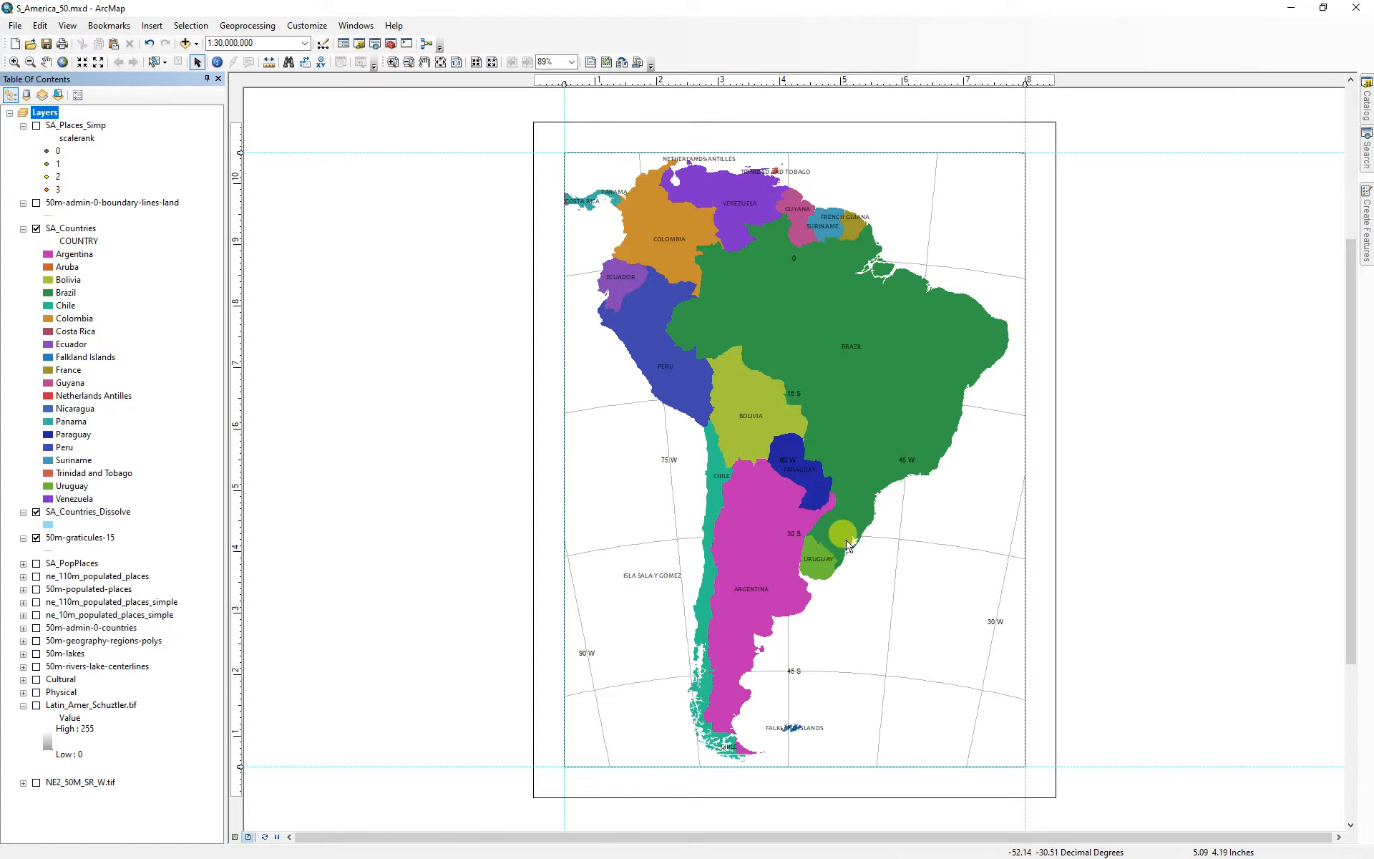
Examine the SA_Countries layer's unique-values symbology on the COUNTRY field and its symbol options without changing them.
{"action": "double_click", "coordinate": [69, 228]}
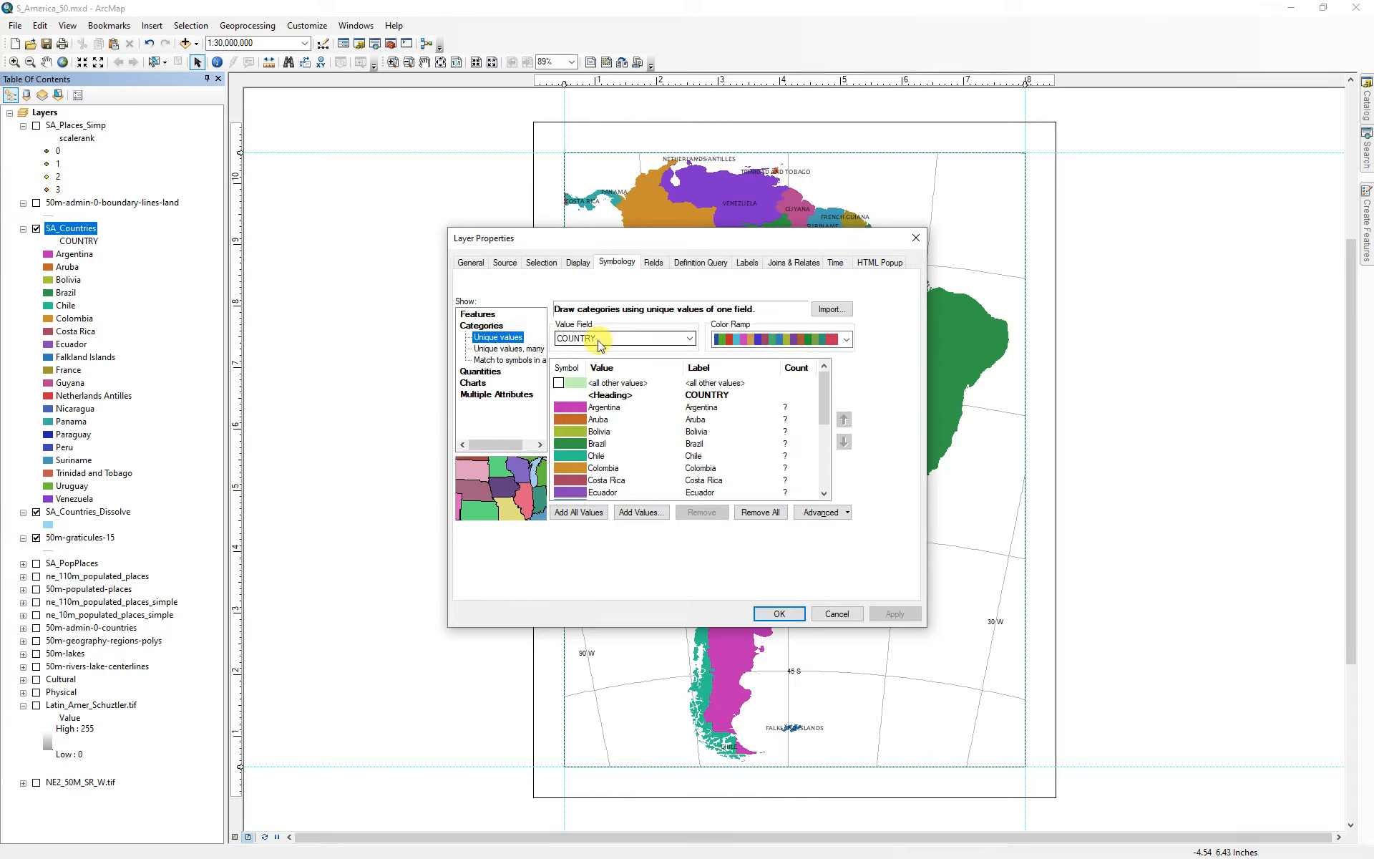
{"action": "left_click", "coordinate": [574, 519]}
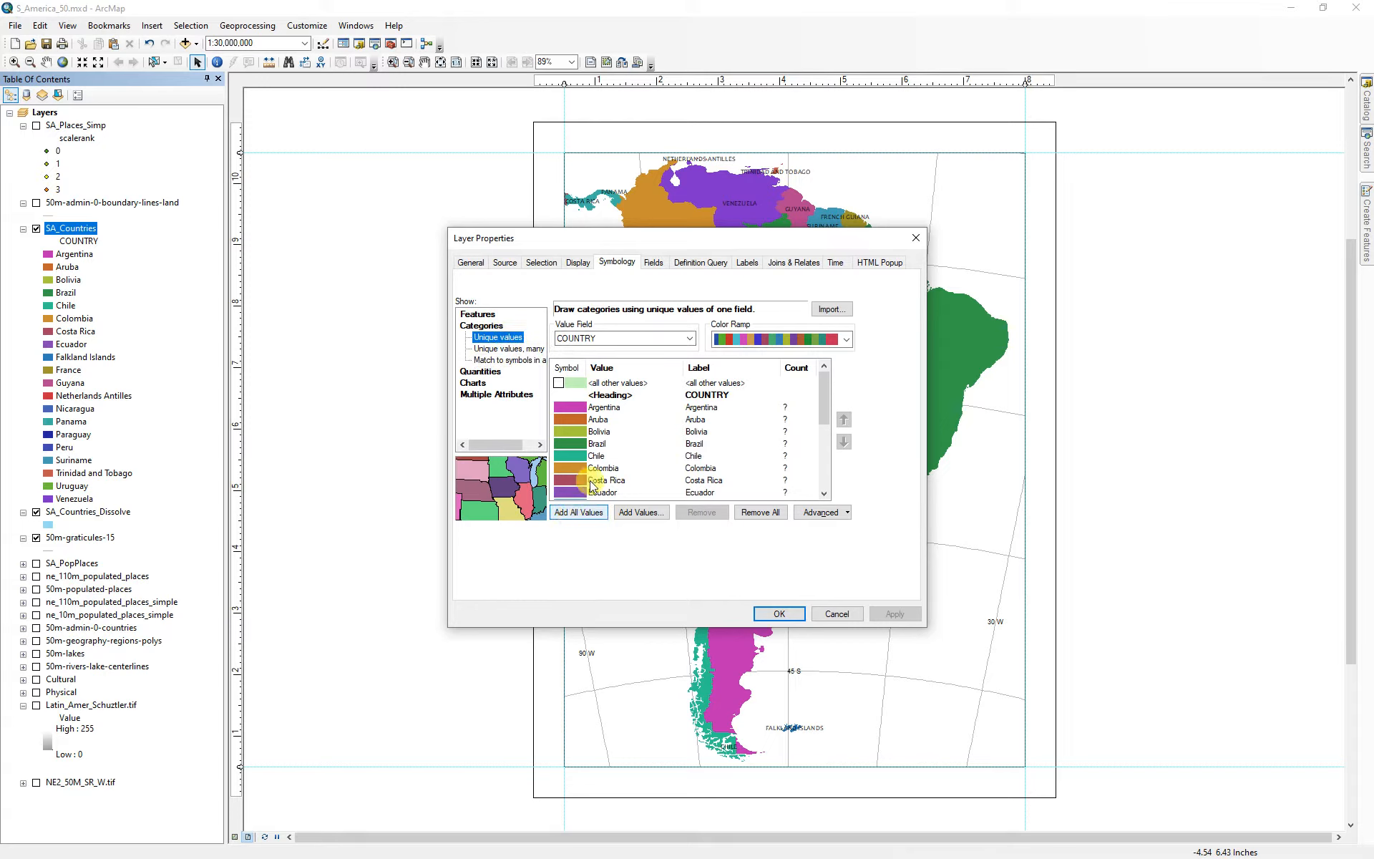
{"action": "right_click", "coordinate": [566, 435]}
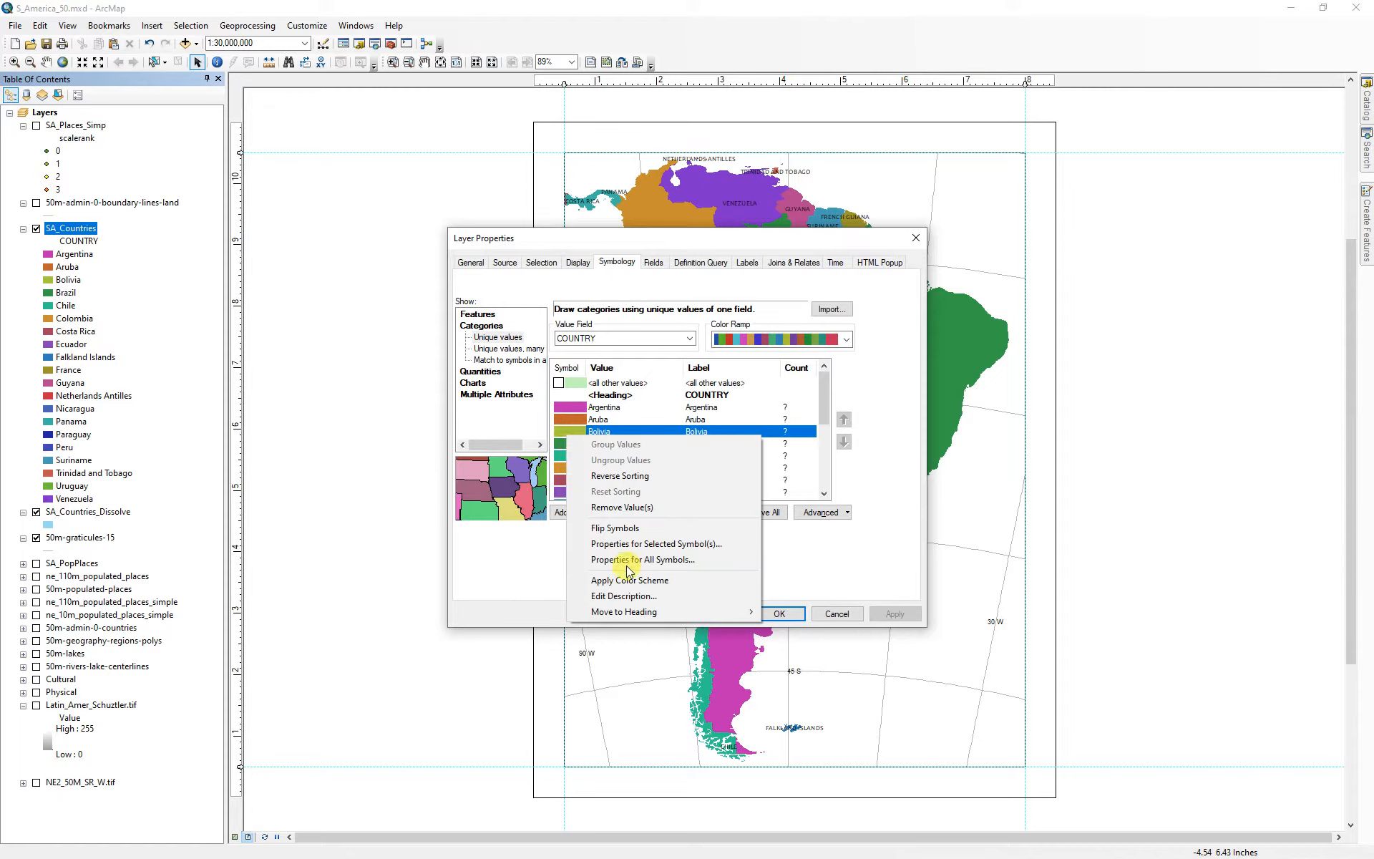
{"action": "left_click", "coordinate": [857, 570]}
{"action": "left_click", "coordinate": [857, 616]}
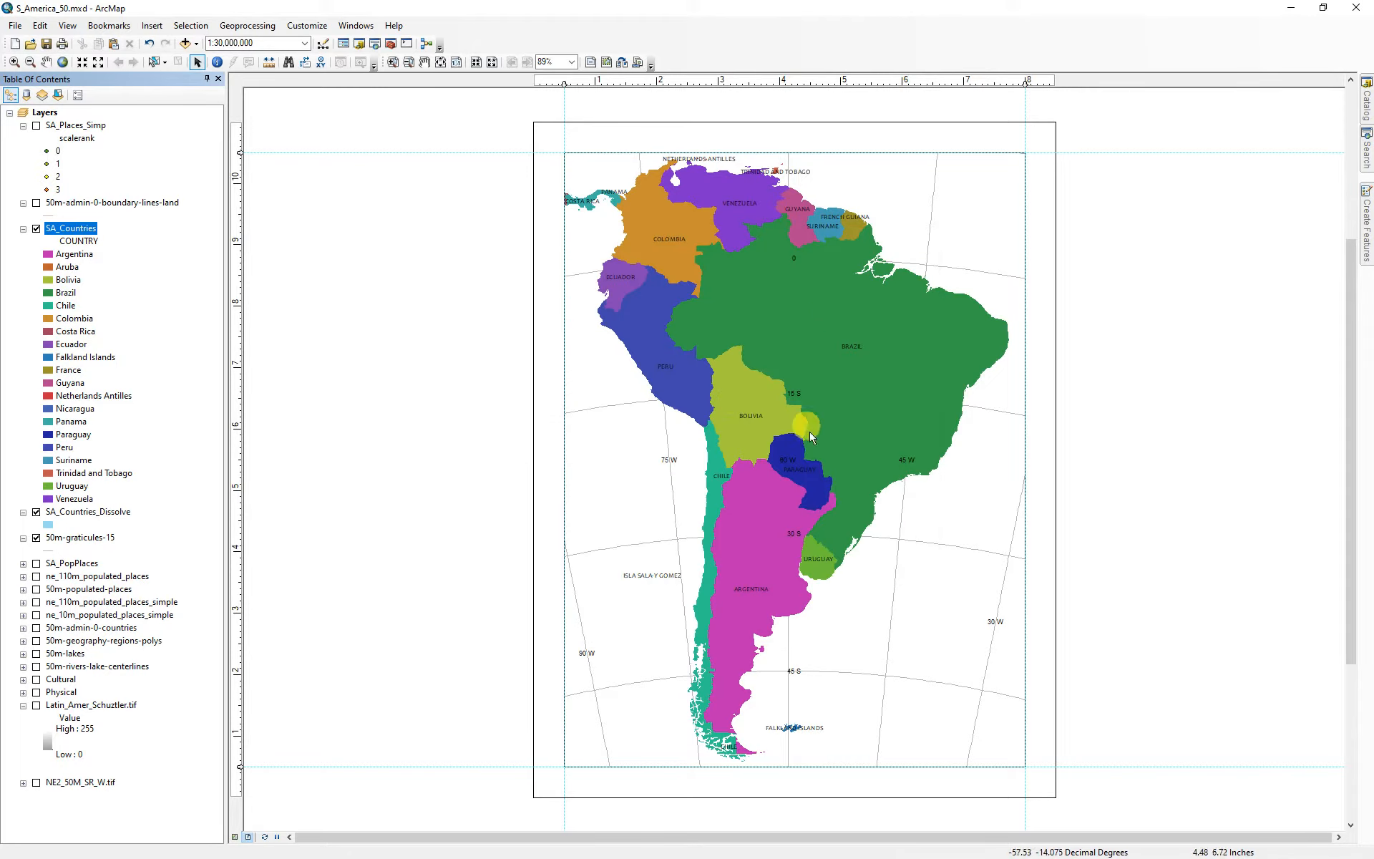
Show the 50m-admin-0-boundary-lines-land layer over the countries.
{"action": "left_click", "coordinate": [36, 203]}
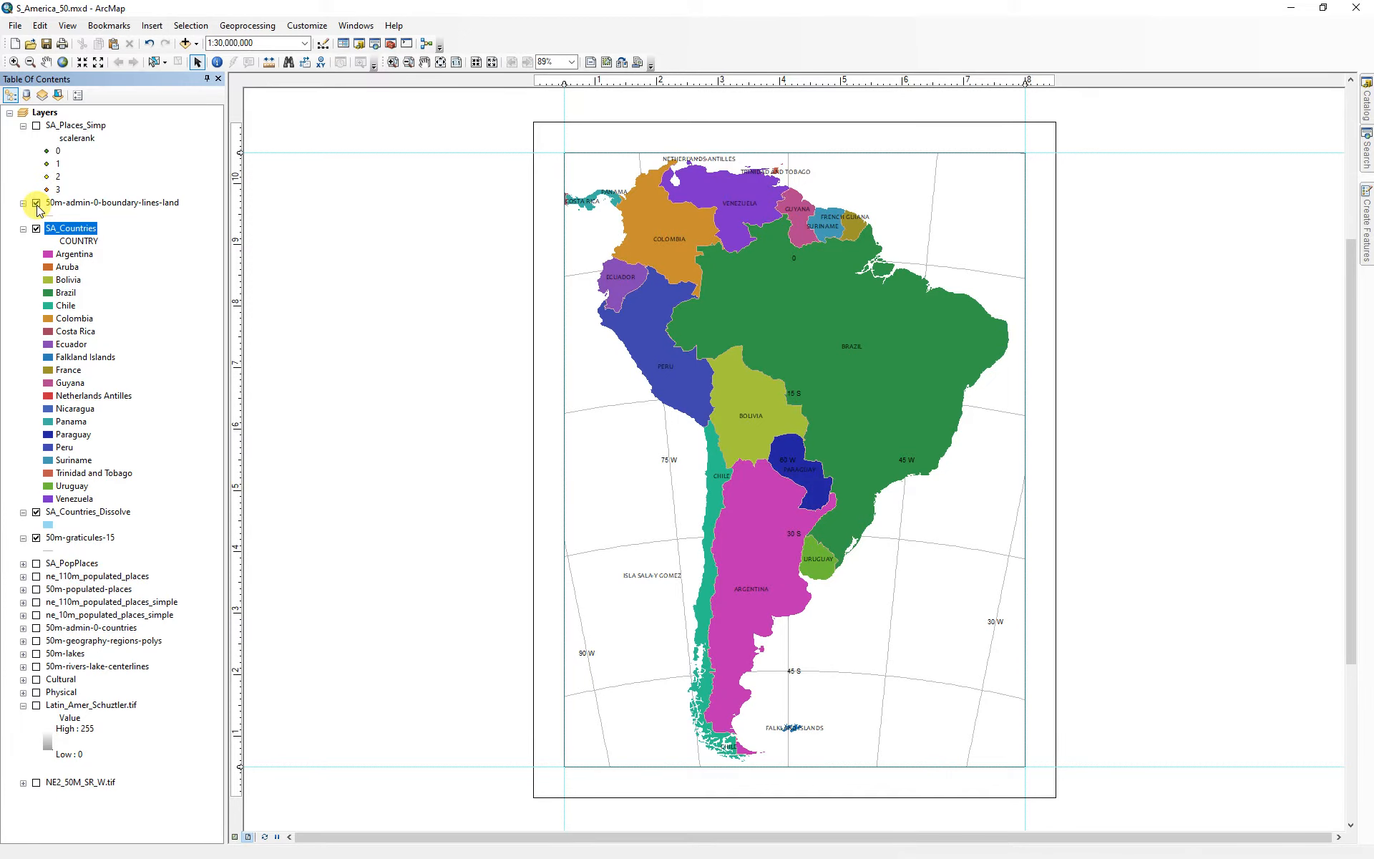
Change the line color of the 50m-admin-0-boundary-lines-land layer to red.
{"action": "left_click", "coordinate": [640, 278]}
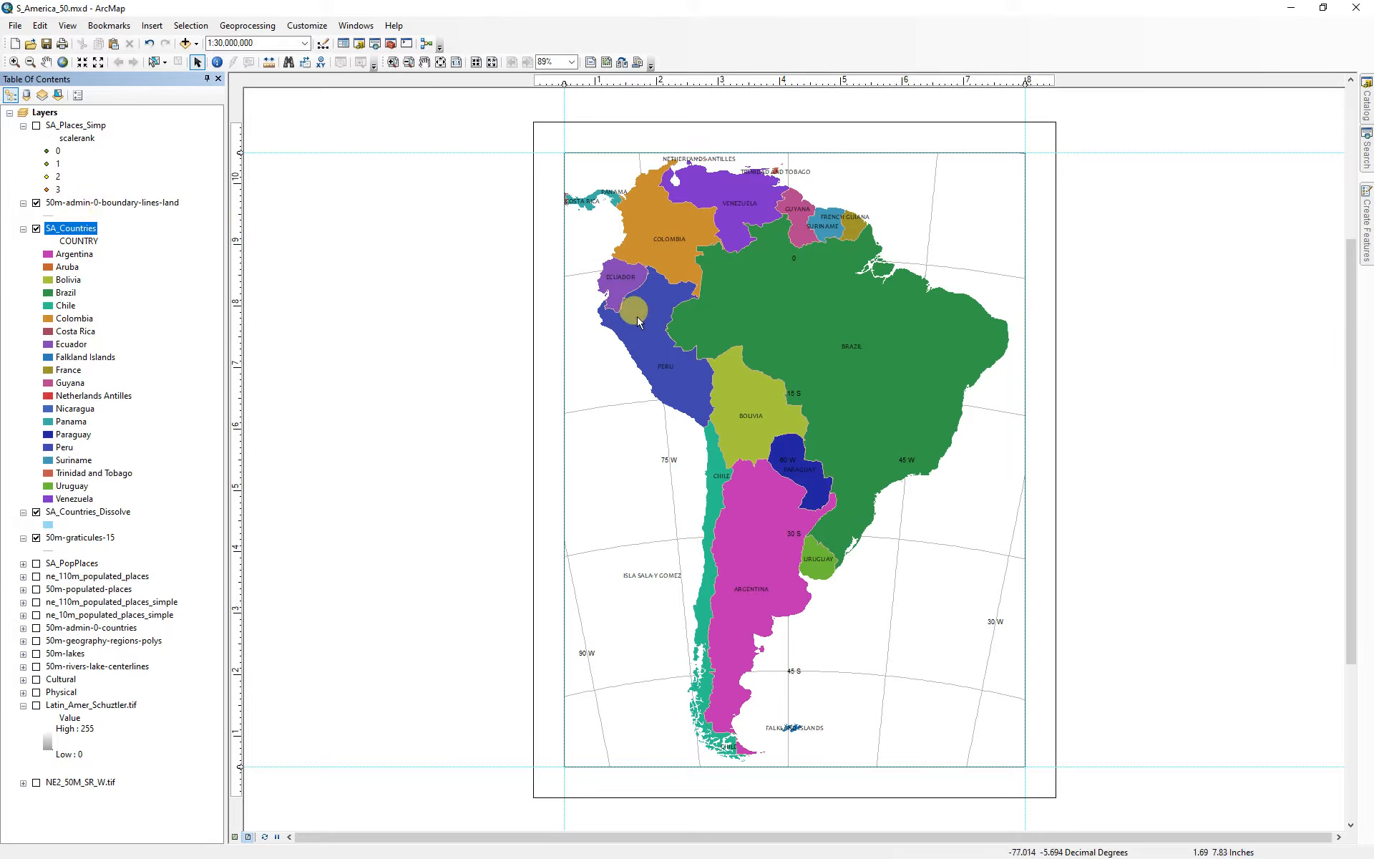
{"action": "left_click", "coordinate": [57, 214]}
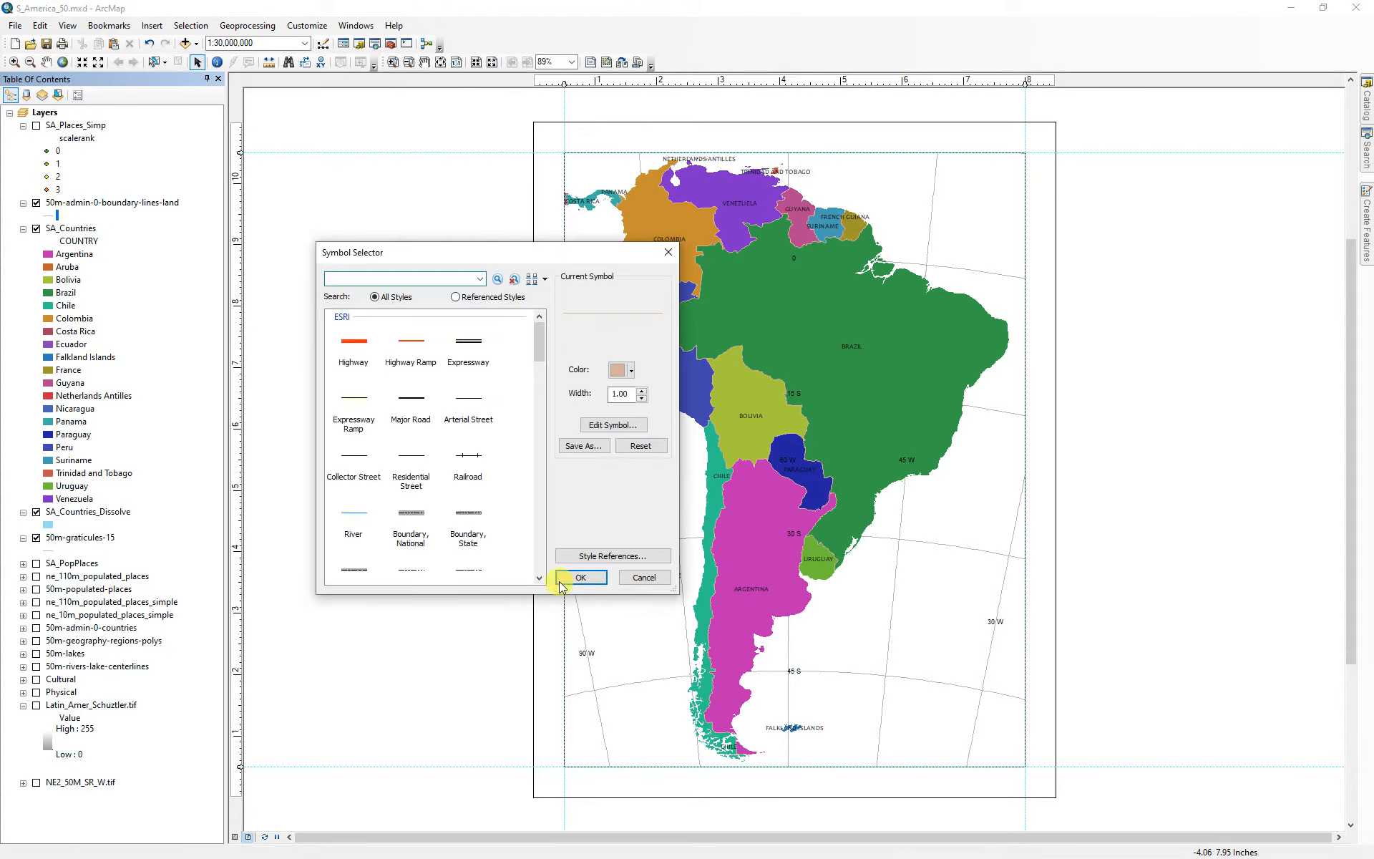
{"action": "left_click", "coordinate": [632, 370]}
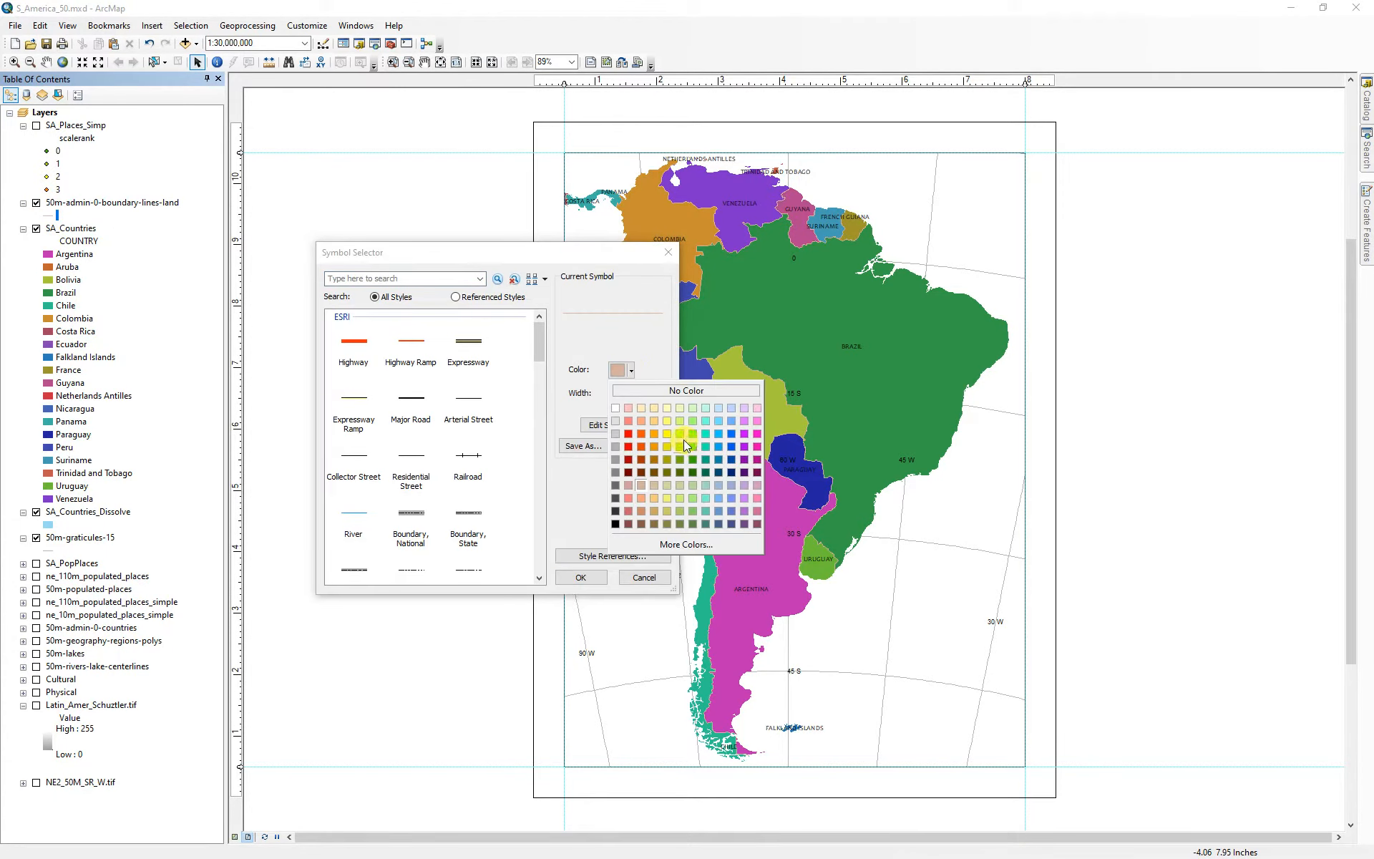
{"action": "left_click", "coordinate": [630, 432]}
{"action": "left_click", "coordinate": [580, 577]}
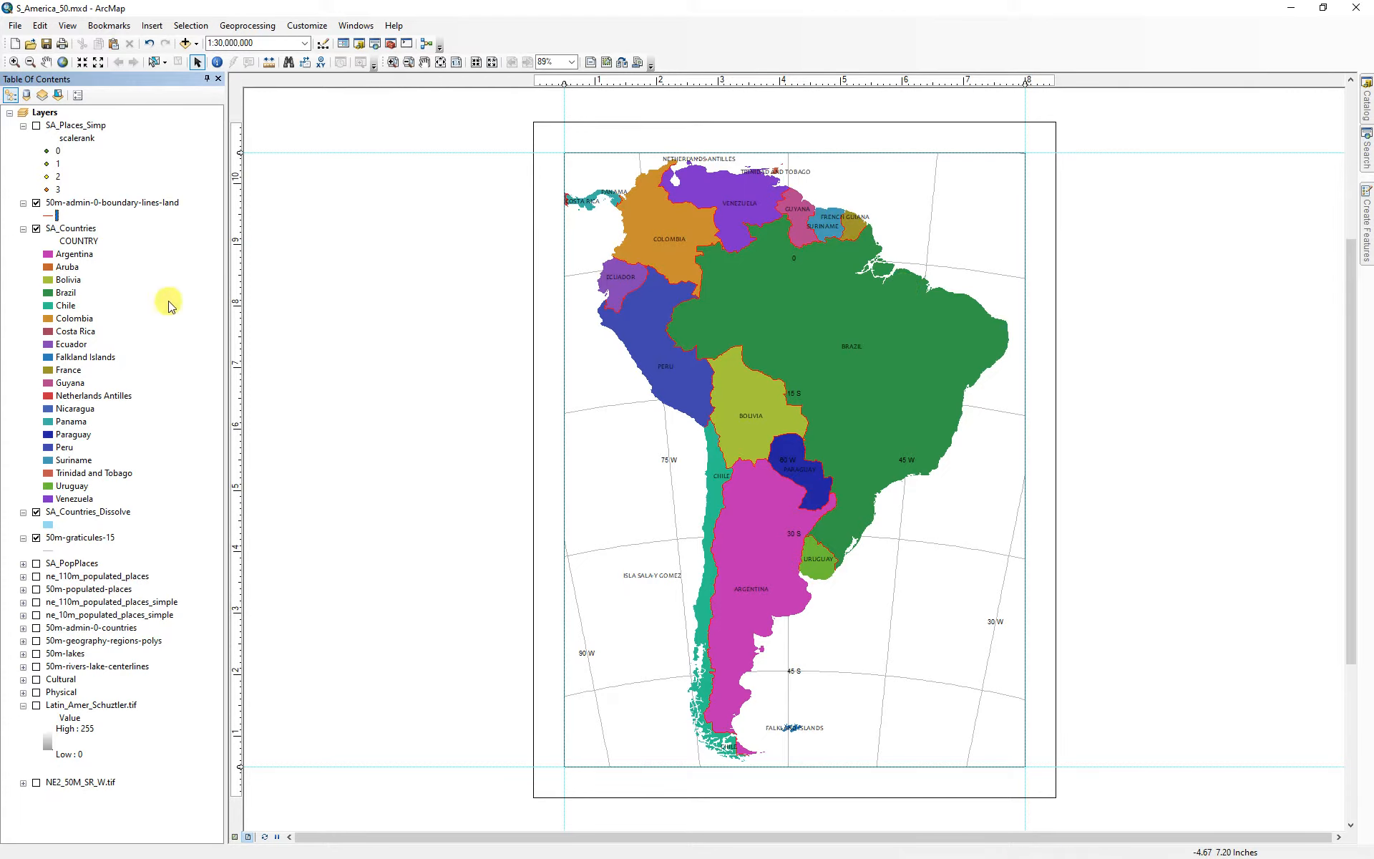
Show the SA_Places_Simp layer on the map and view its unique-values symbology on the scalerank field.
{"action": "left_click", "coordinate": [36, 126]}
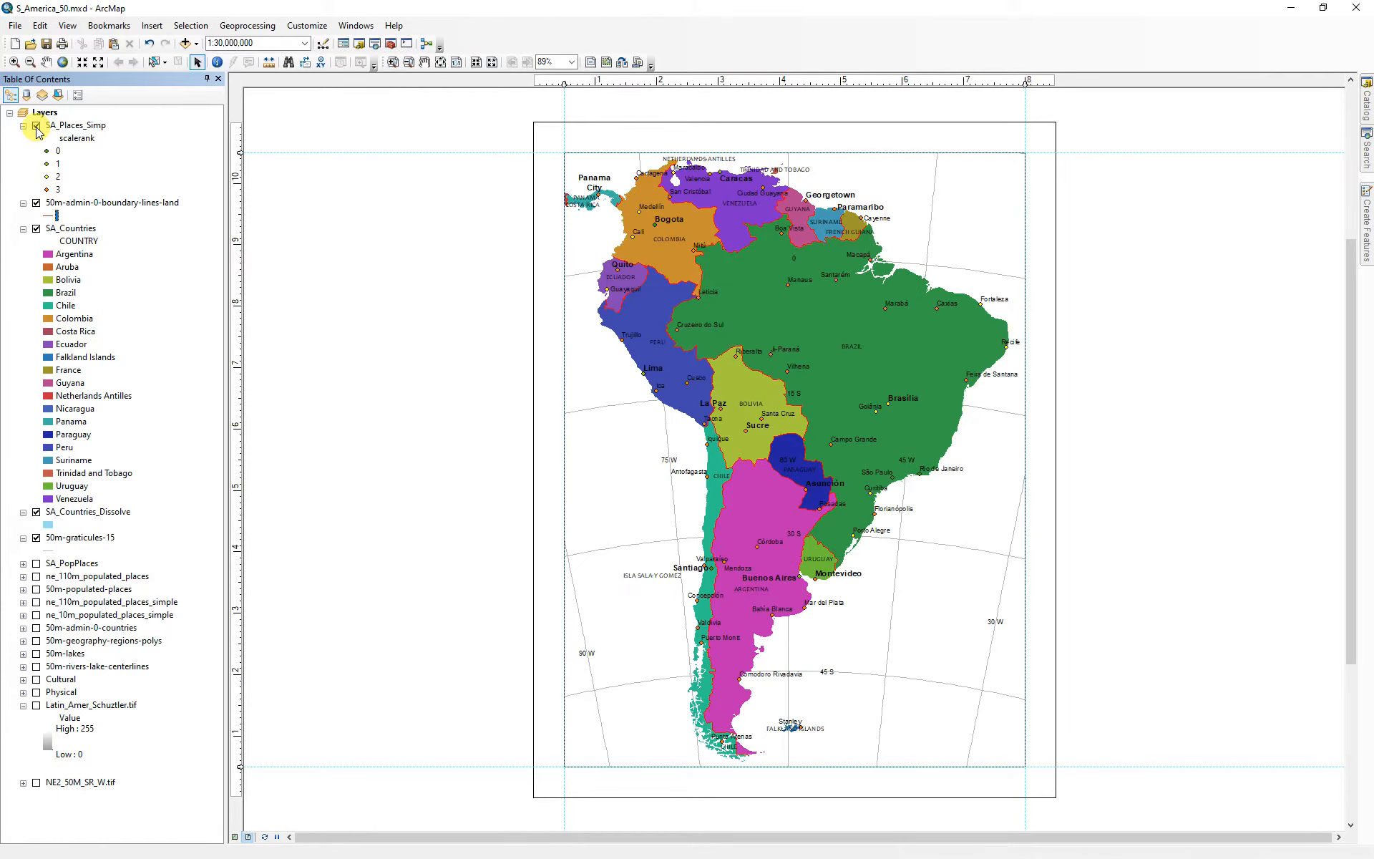
{"action": "left_click", "coordinate": [77, 125]}
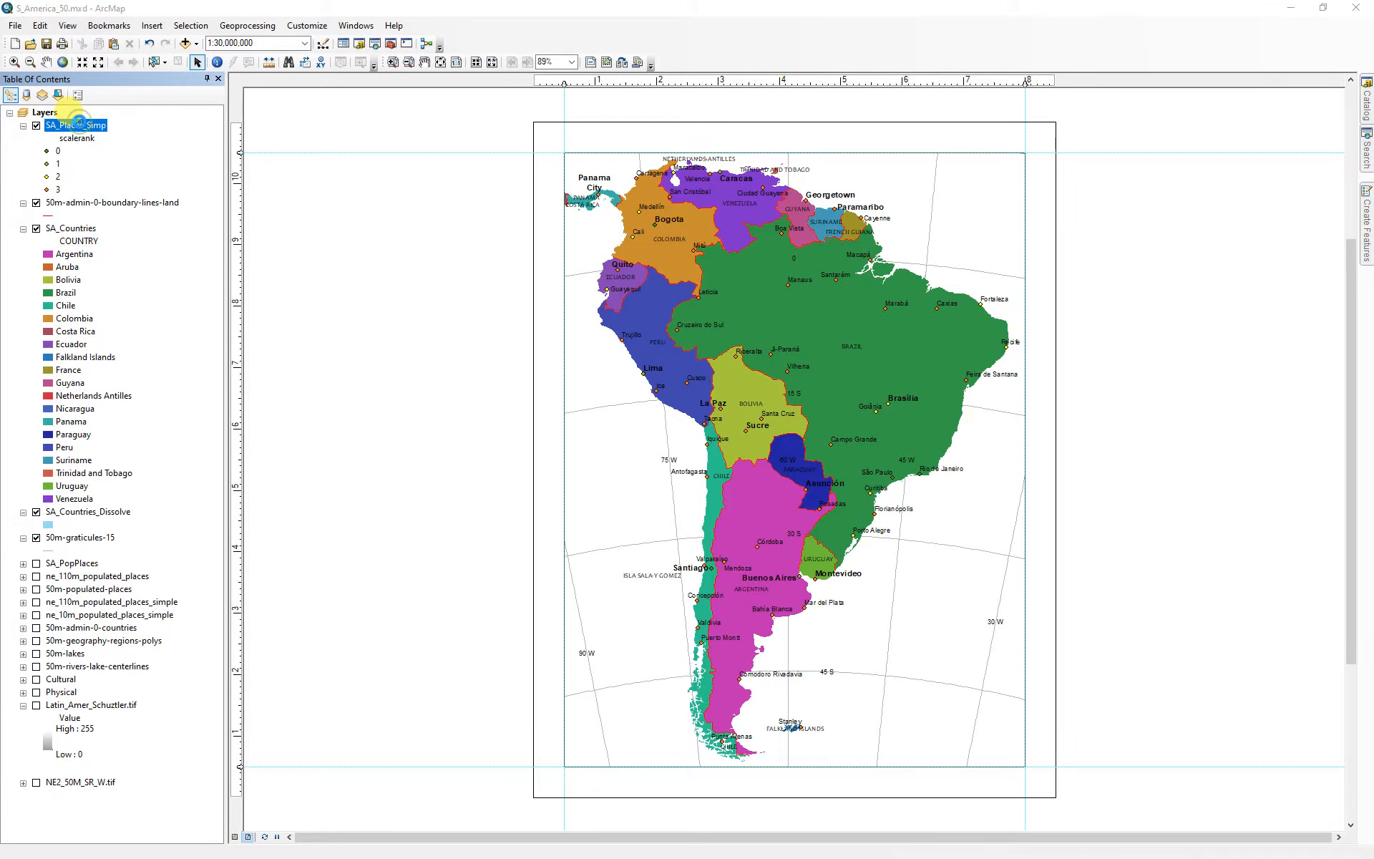
{"action": "double_click", "coordinate": [77, 126]}
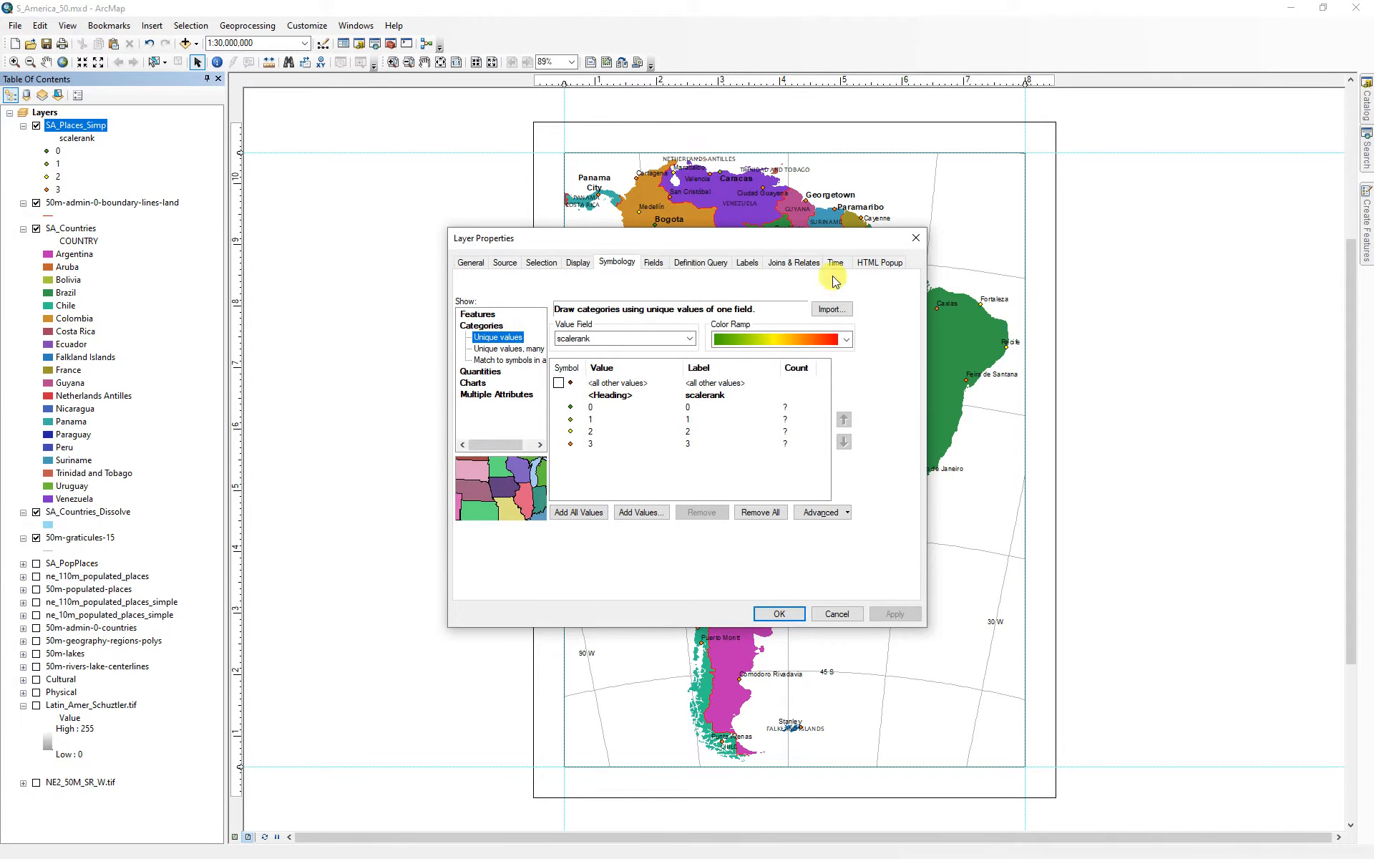
{"action": "left_click_drag", "start_coordinate": [783, 243], "coordinate": [380, 268]}
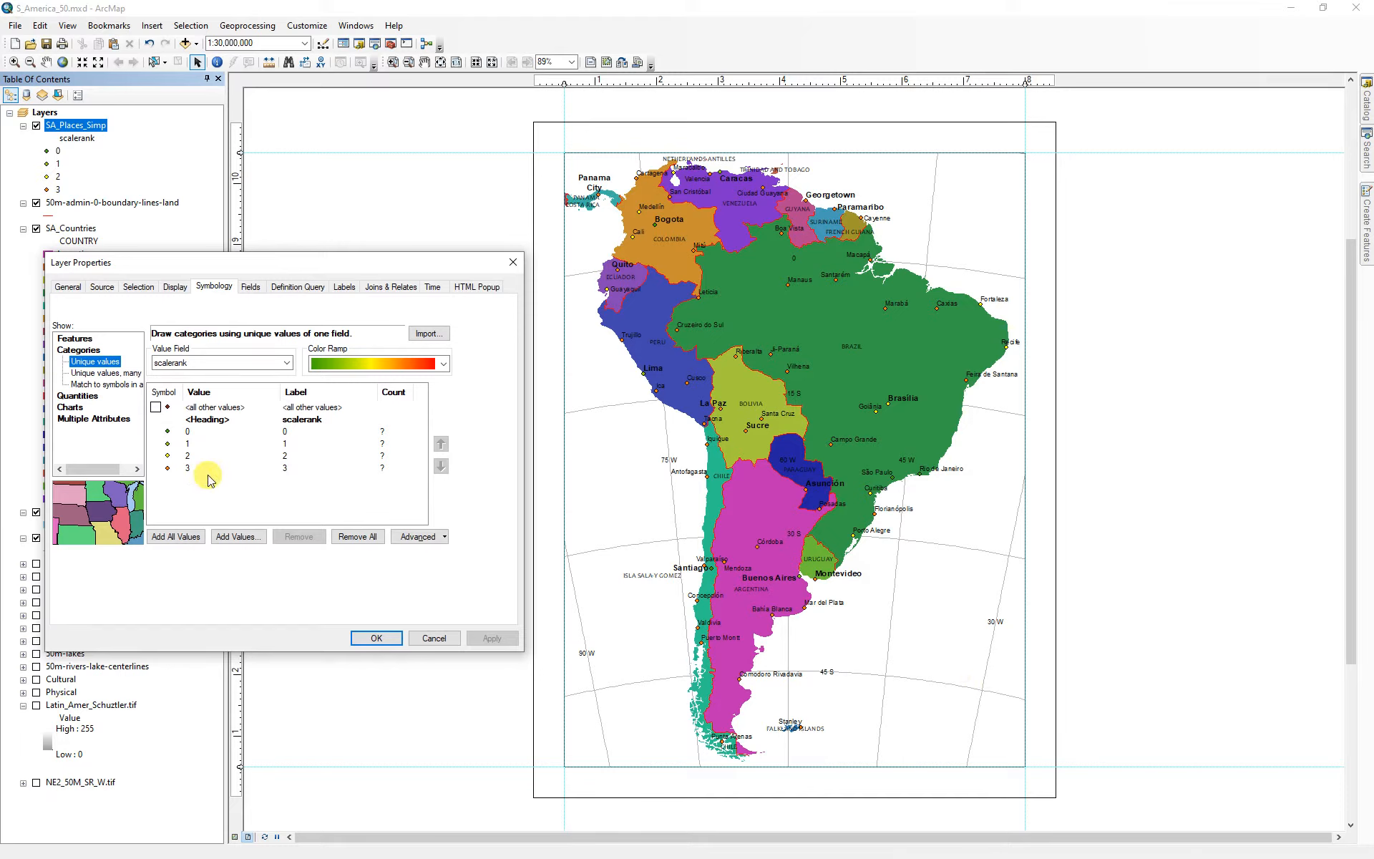
Examine the SQL query of the Capital label class in SA_Places_Simp without changing it.
{"action": "left_click", "coordinate": [344, 287]}
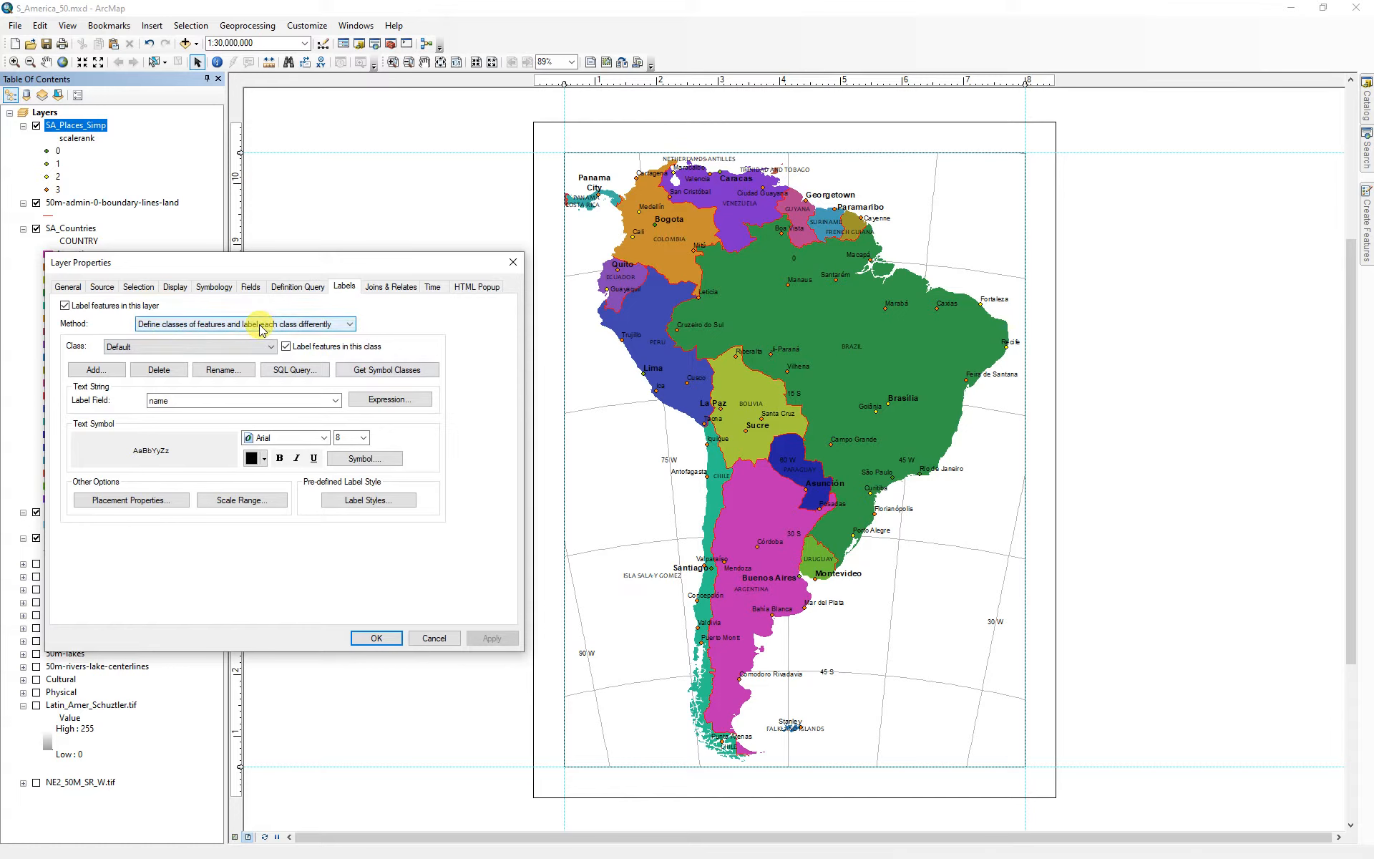
{"action": "left_click", "coordinate": [266, 347]}
{"action": "left_click", "coordinate": [146, 375]}
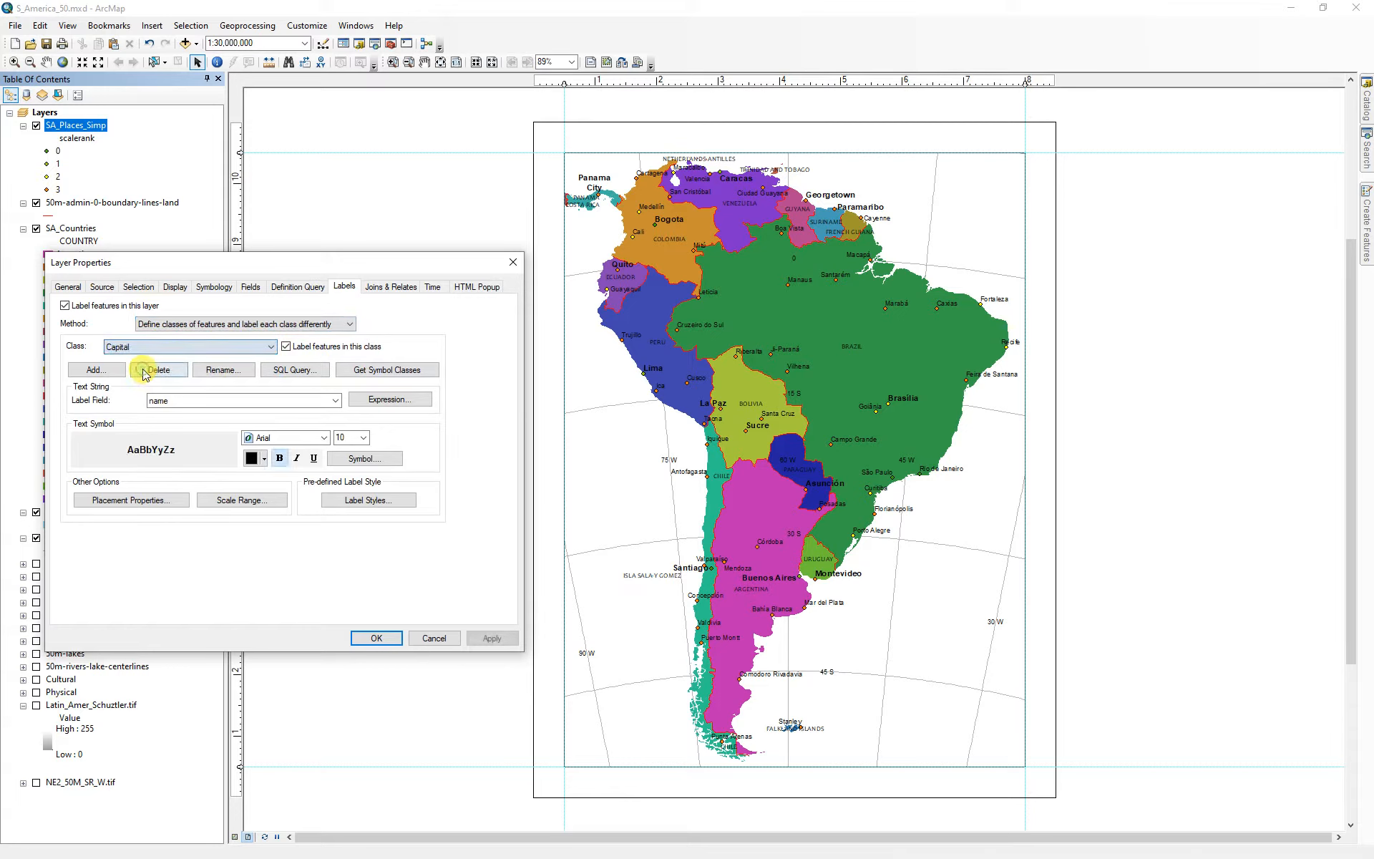
{"action": "left_click", "coordinate": [303, 370]}
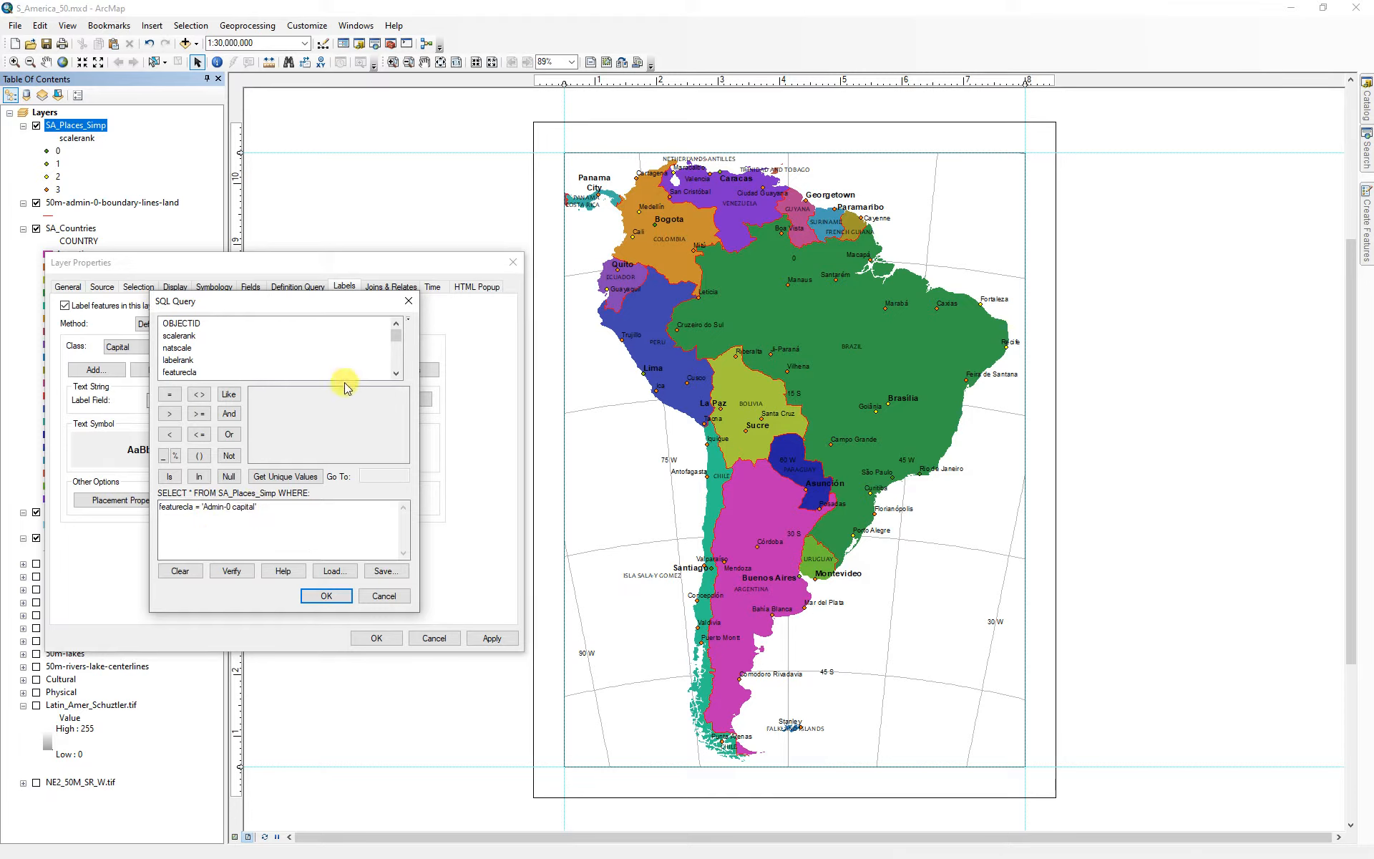
{"action": "left_click", "coordinate": [387, 598]}
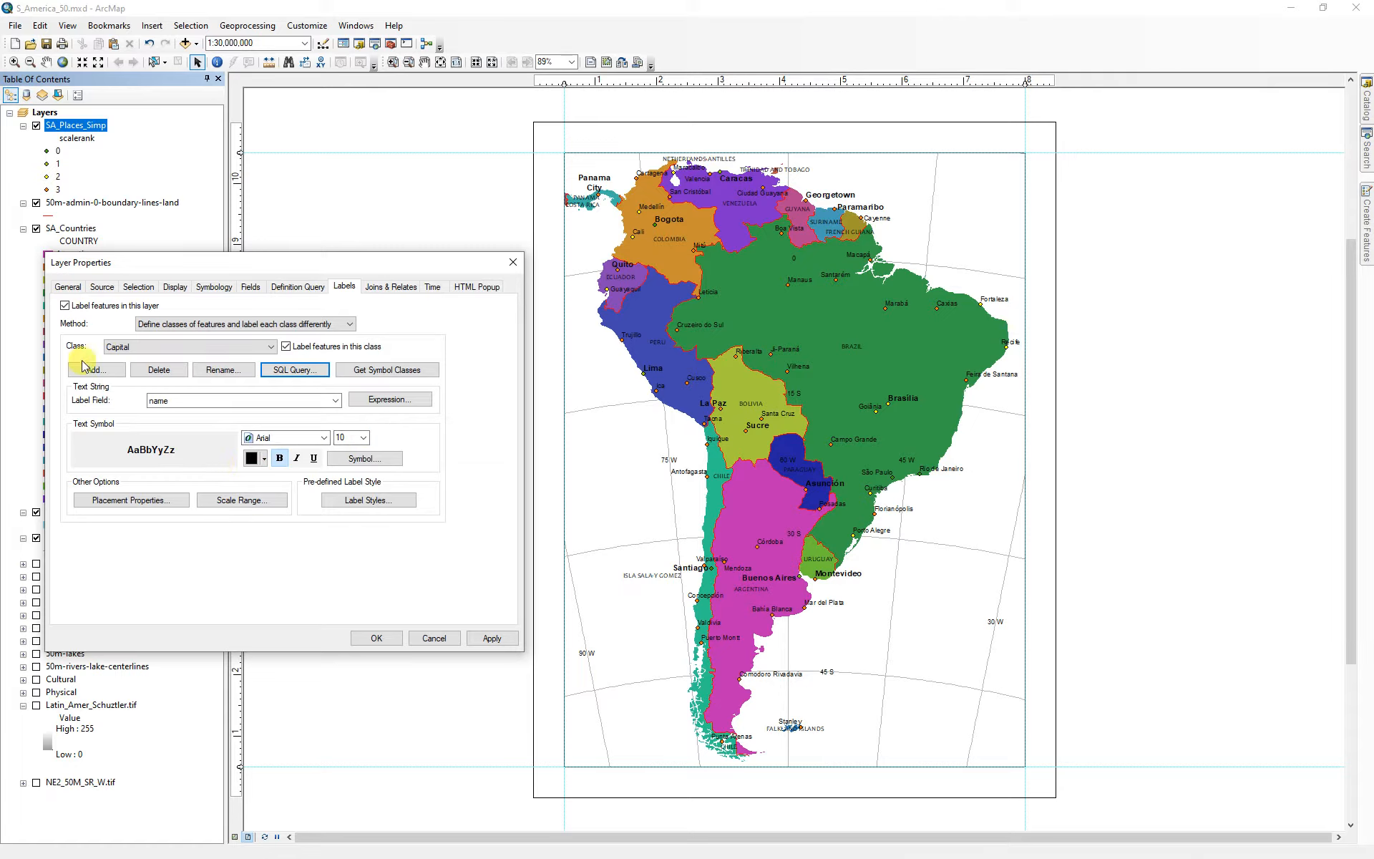
Examine the SQL query of the Default label class in SA_Places_Simp and close the layer's properties.
{"action": "left_click", "coordinate": [270, 346]}
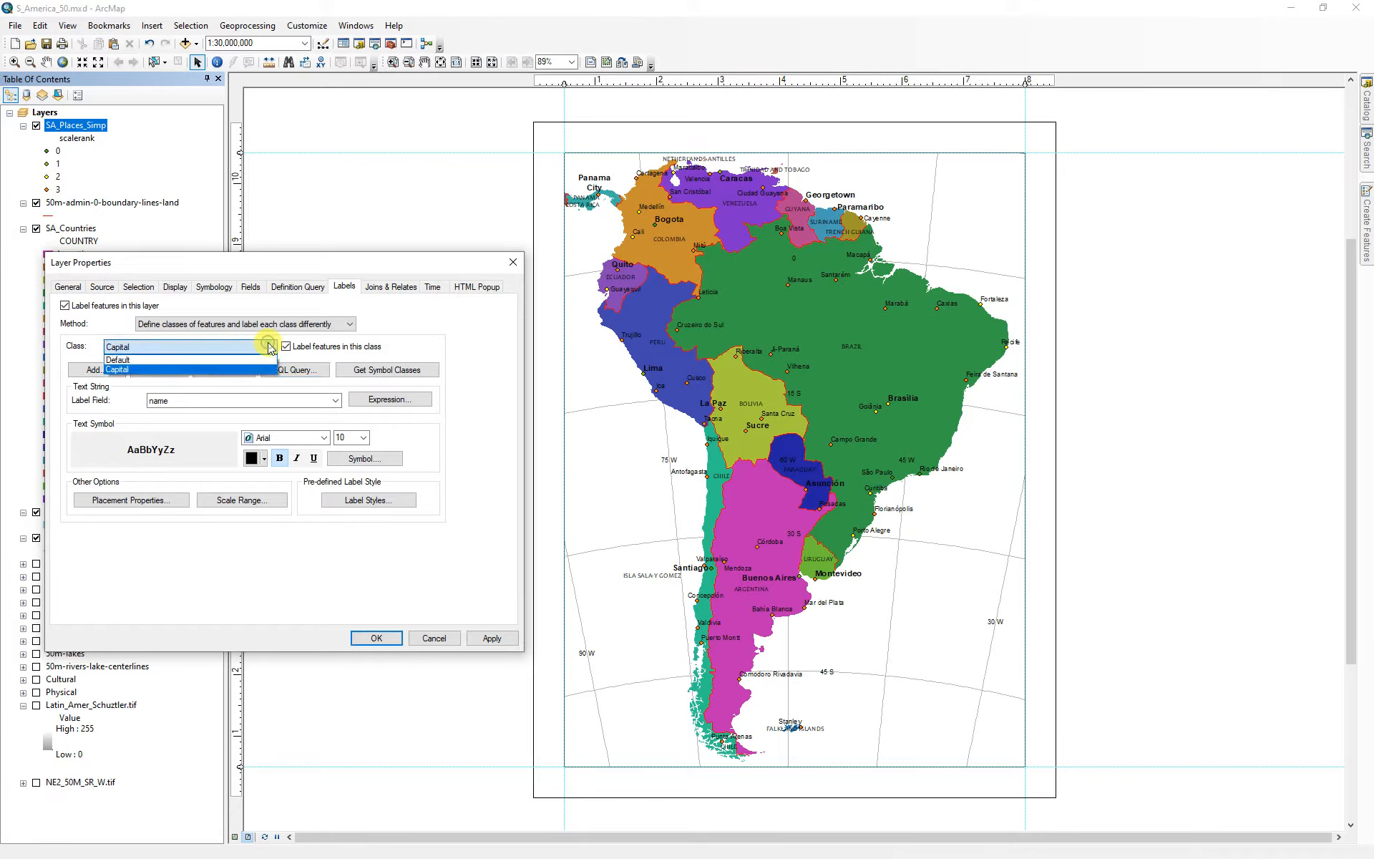
{"action": "left_click", "coordinate": [156, 360]}
{"action": "left_click", "coordinate": [301, 370]}
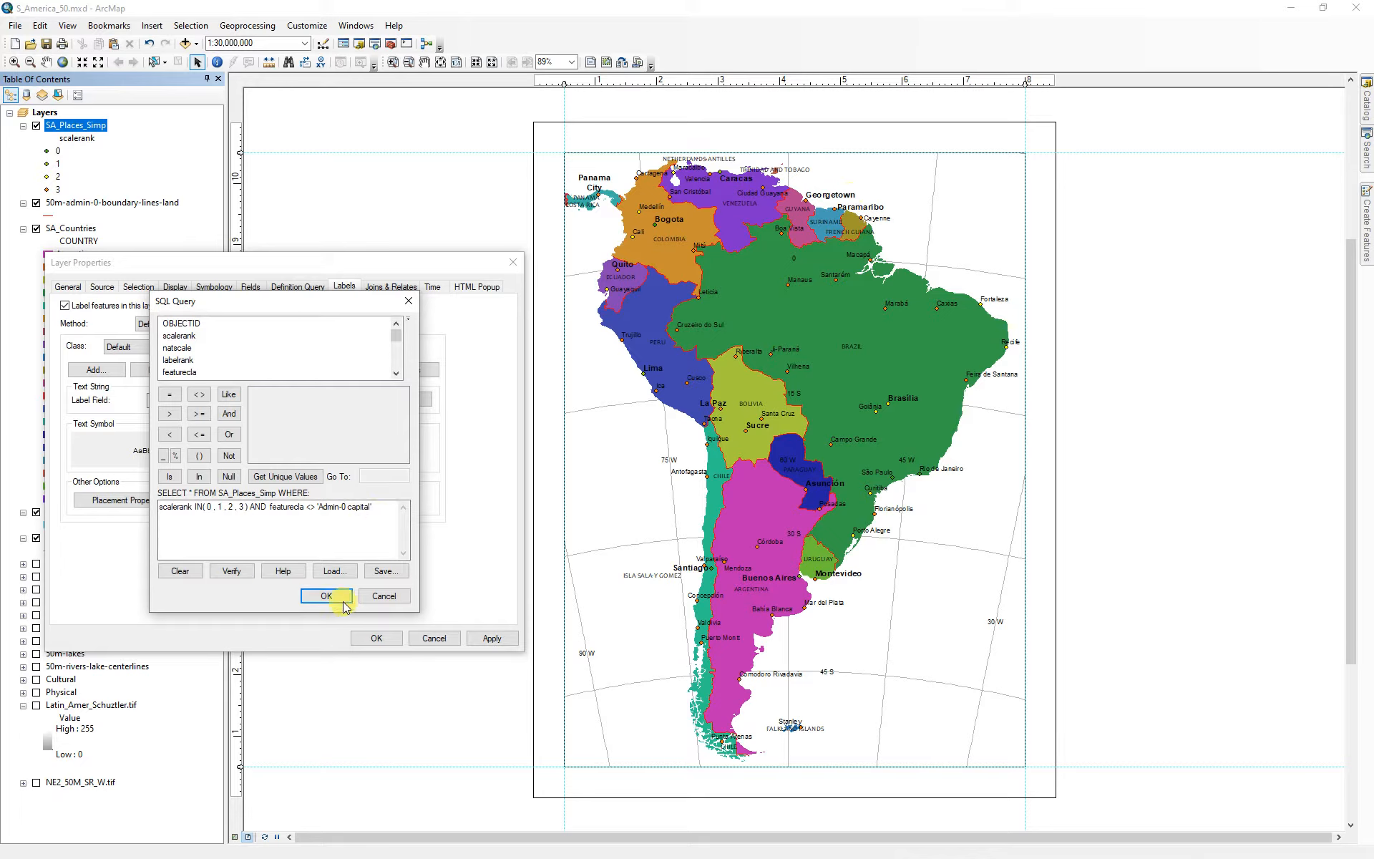
{"action": "left_click", "coordinate": [383, 597]}
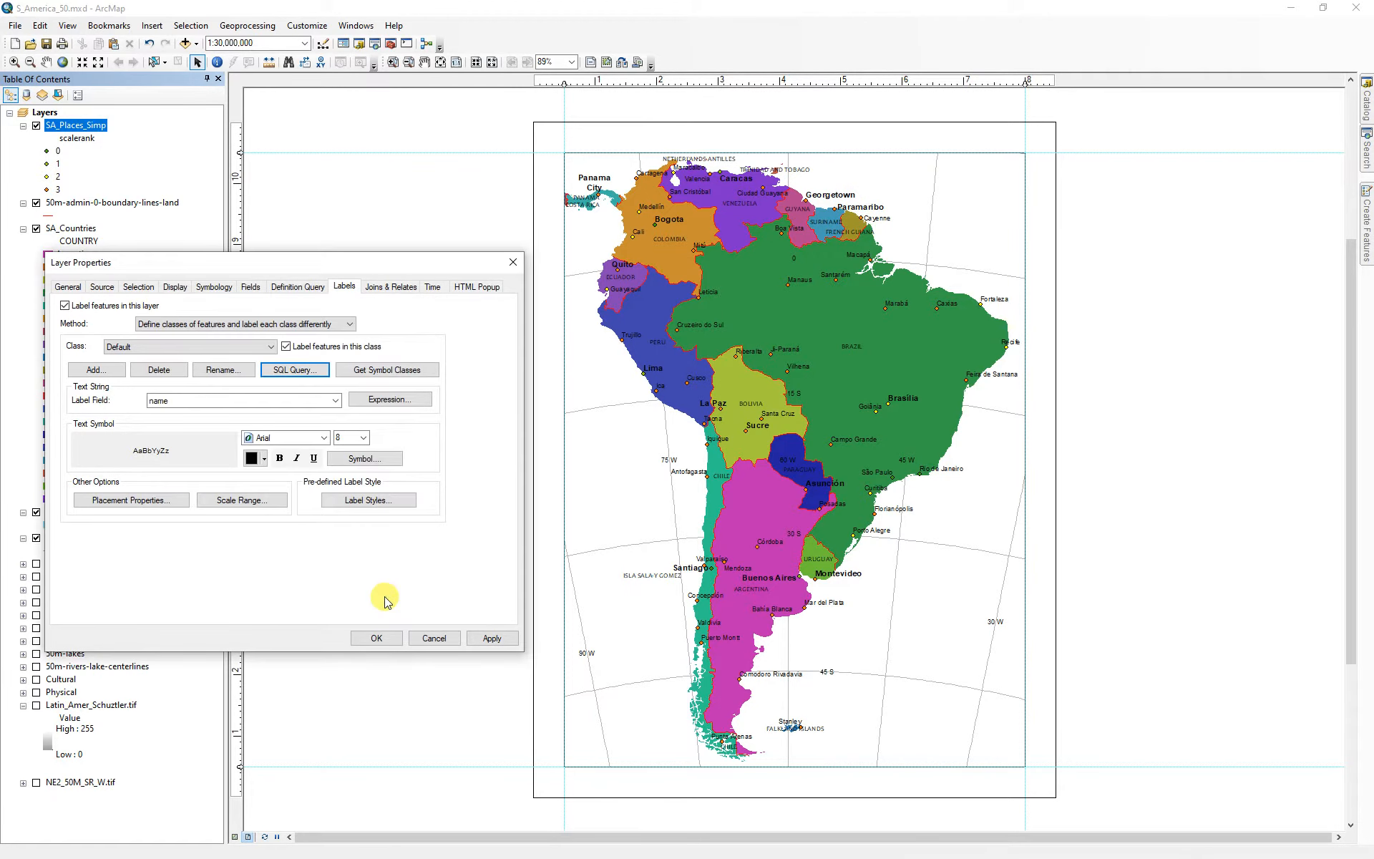
{"action": "left_click", "coordinate": [376, 636]}
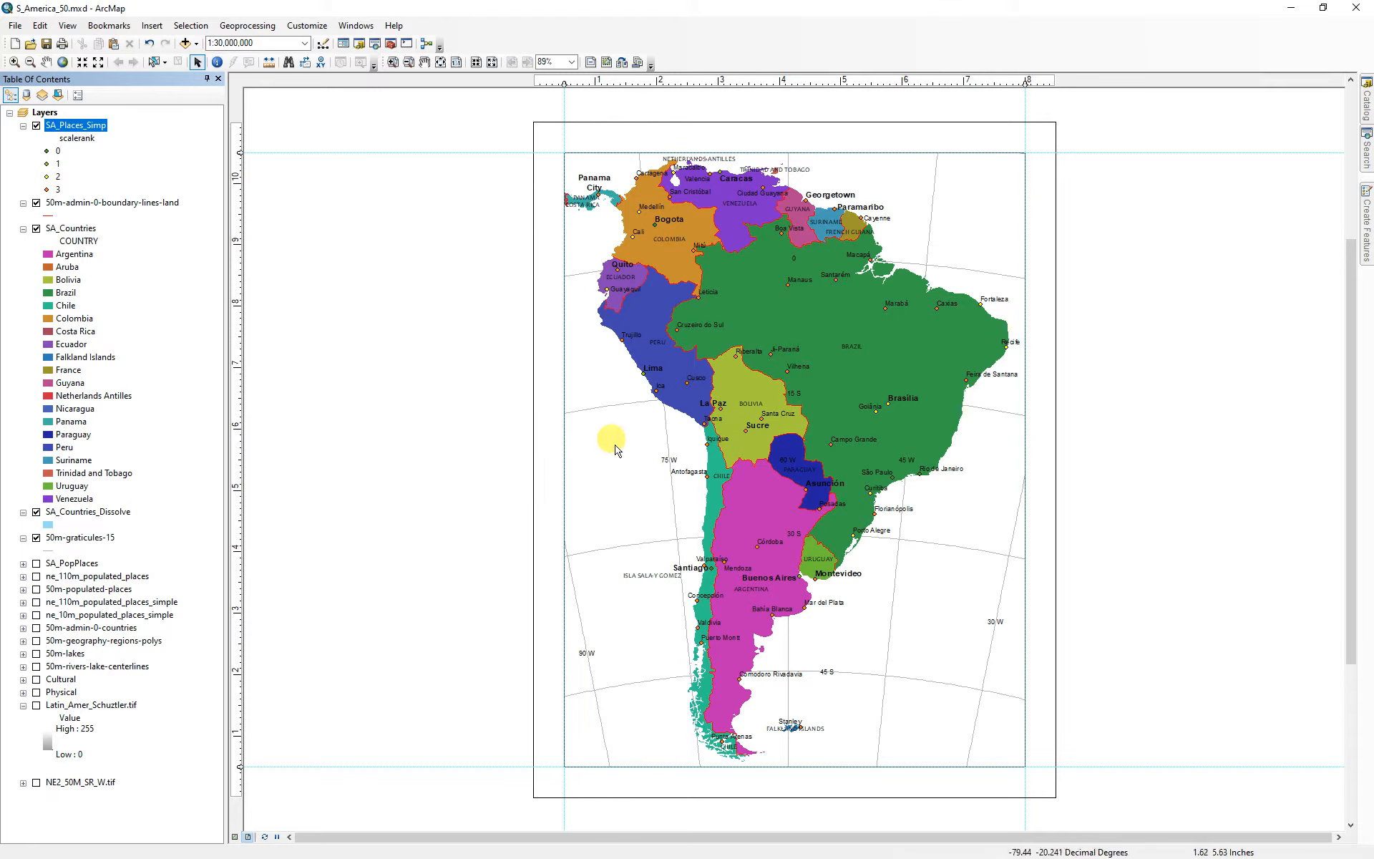
Export the map layout as an AI file named S_America_Cultural.
{"action": "left_click", "coordinate": [13, 27]}
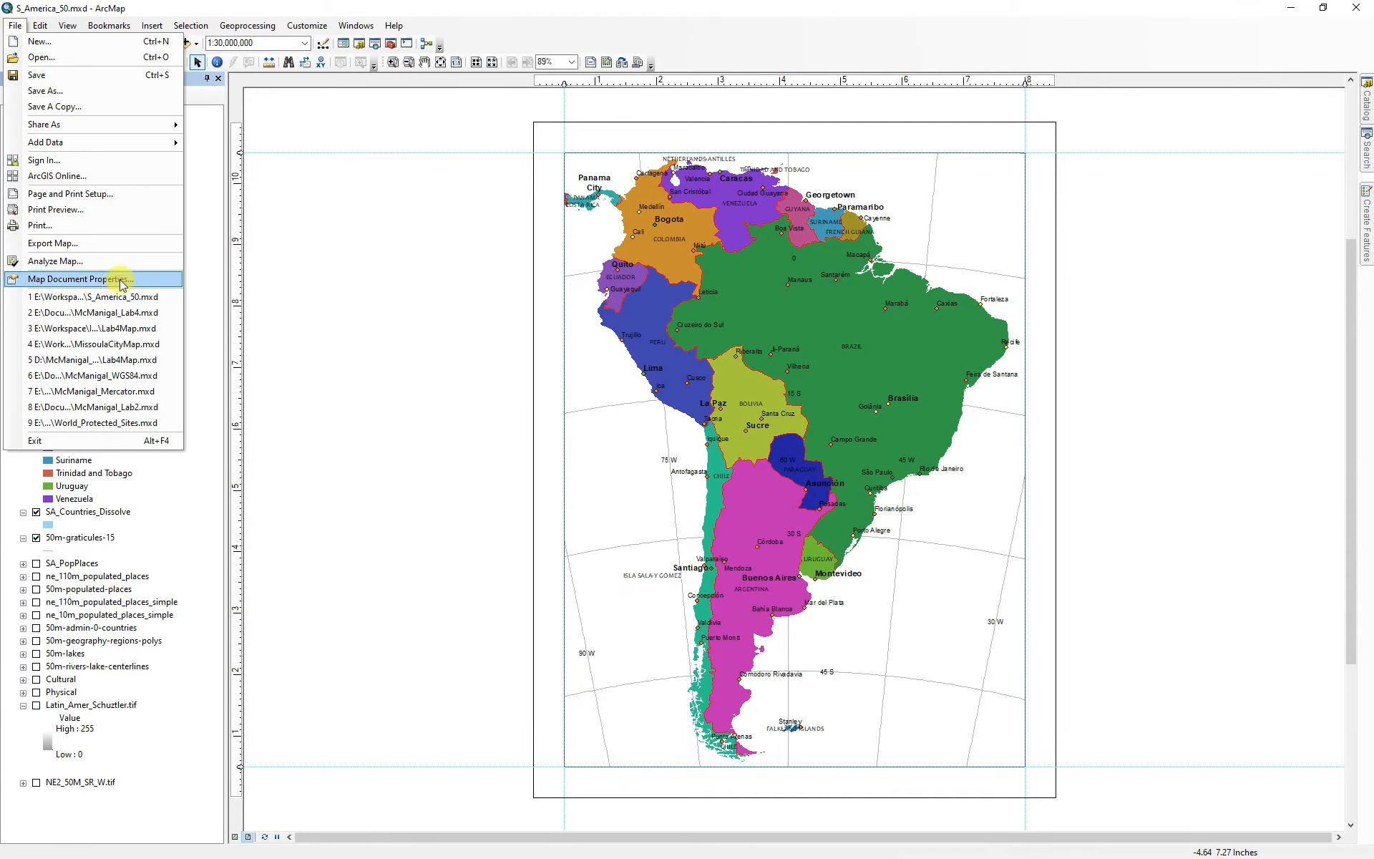
{"action": "left_click", "coordinate": [61, 242]}
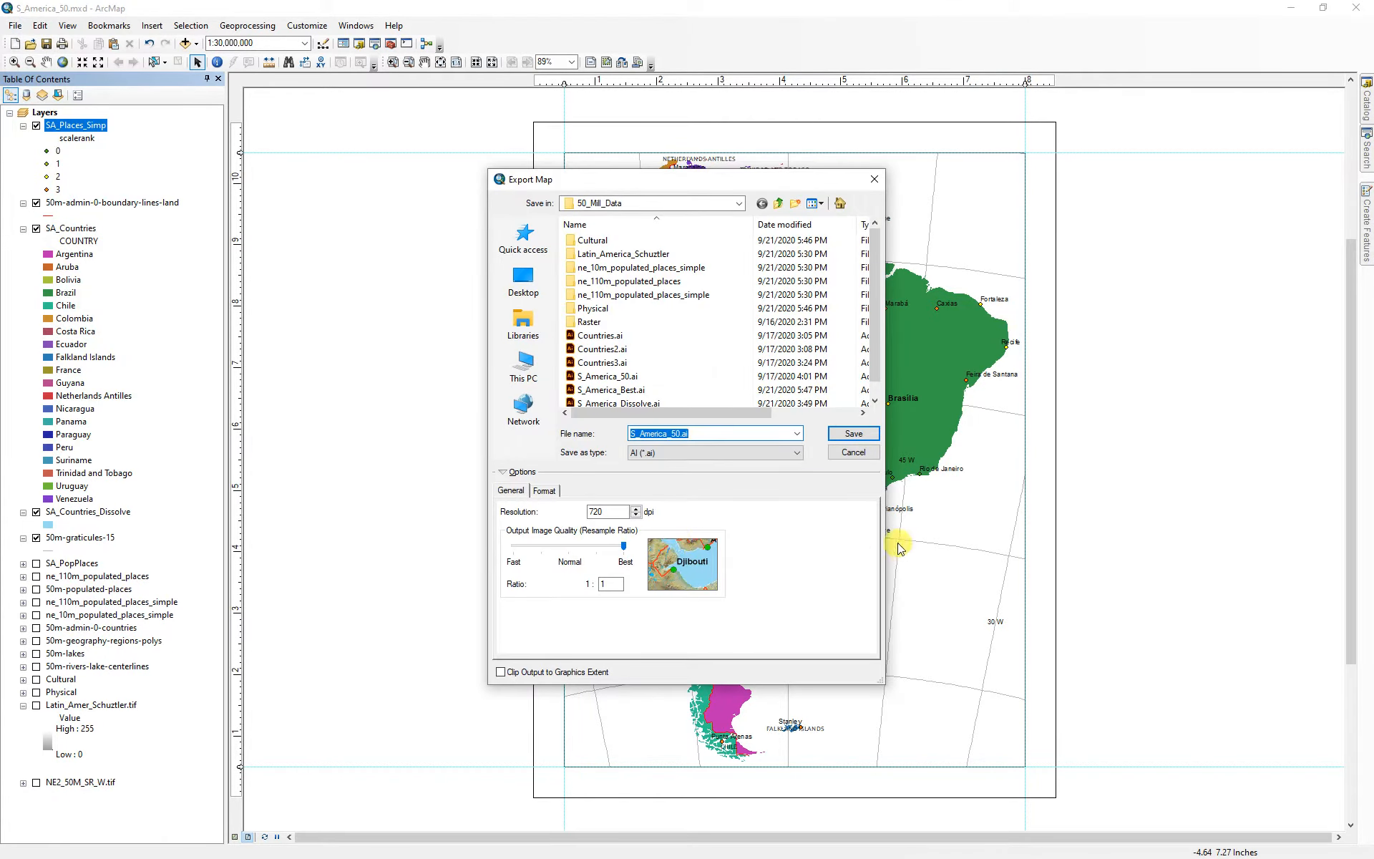
{"action": "left_click", "coordinate": [678, 435]}
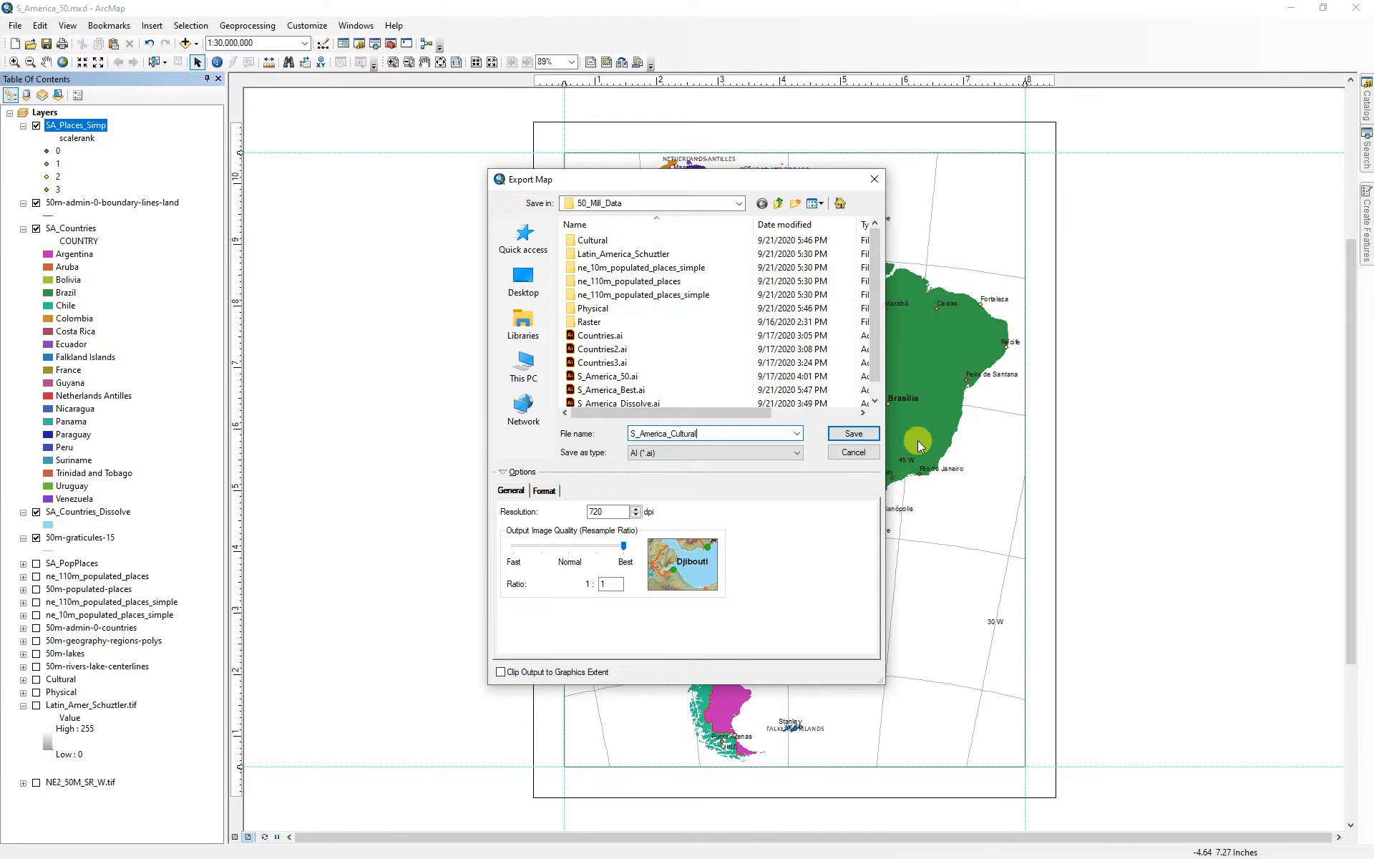
{"action": "left_click", "coordinate": [855, 434]}
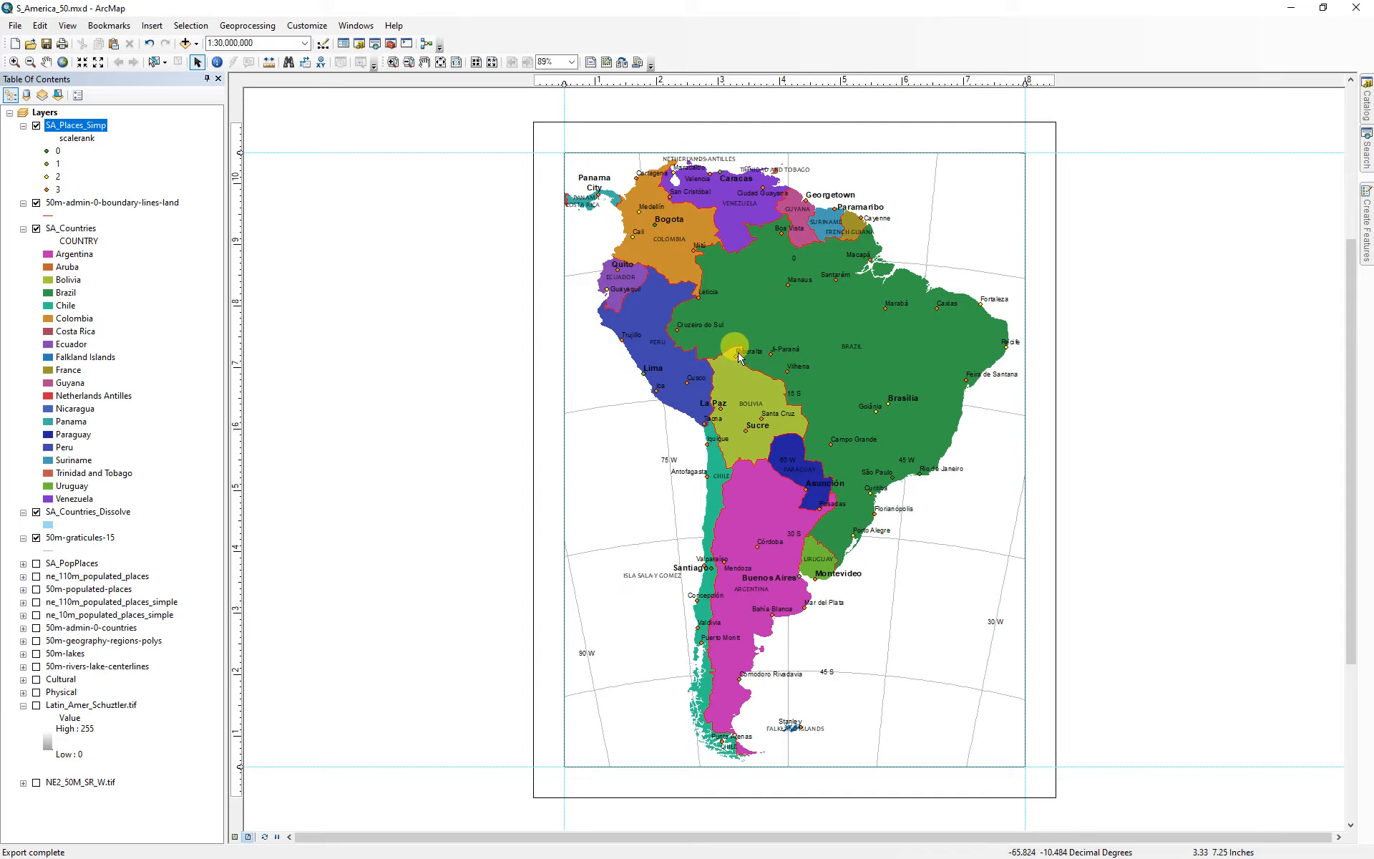
Set the extent of the Layers data frame to Fixed Extent.
{"action": "left_click", "coordinate": [994, 153]}
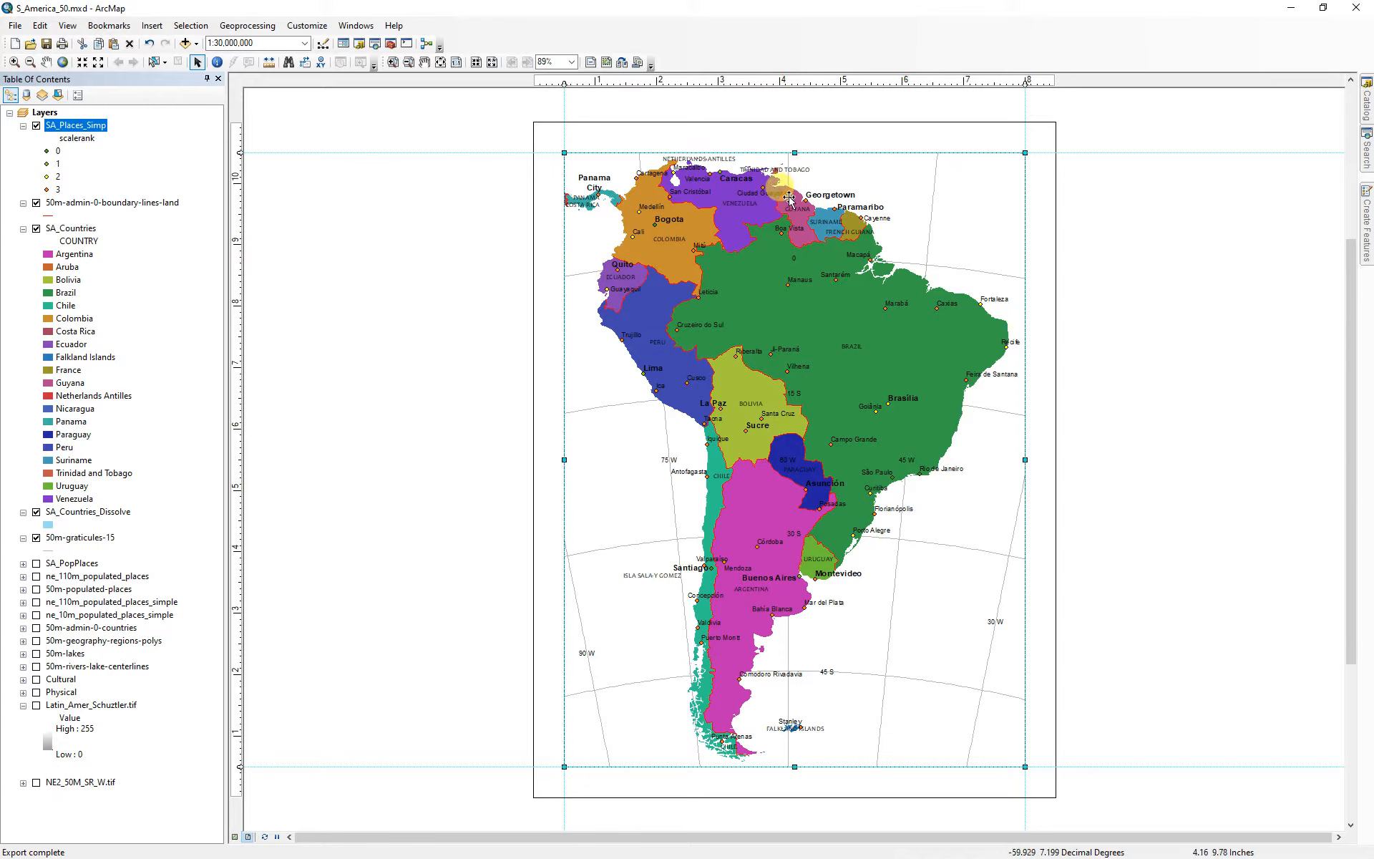
{"action": "double_click", "coordinate": [53, 112]}
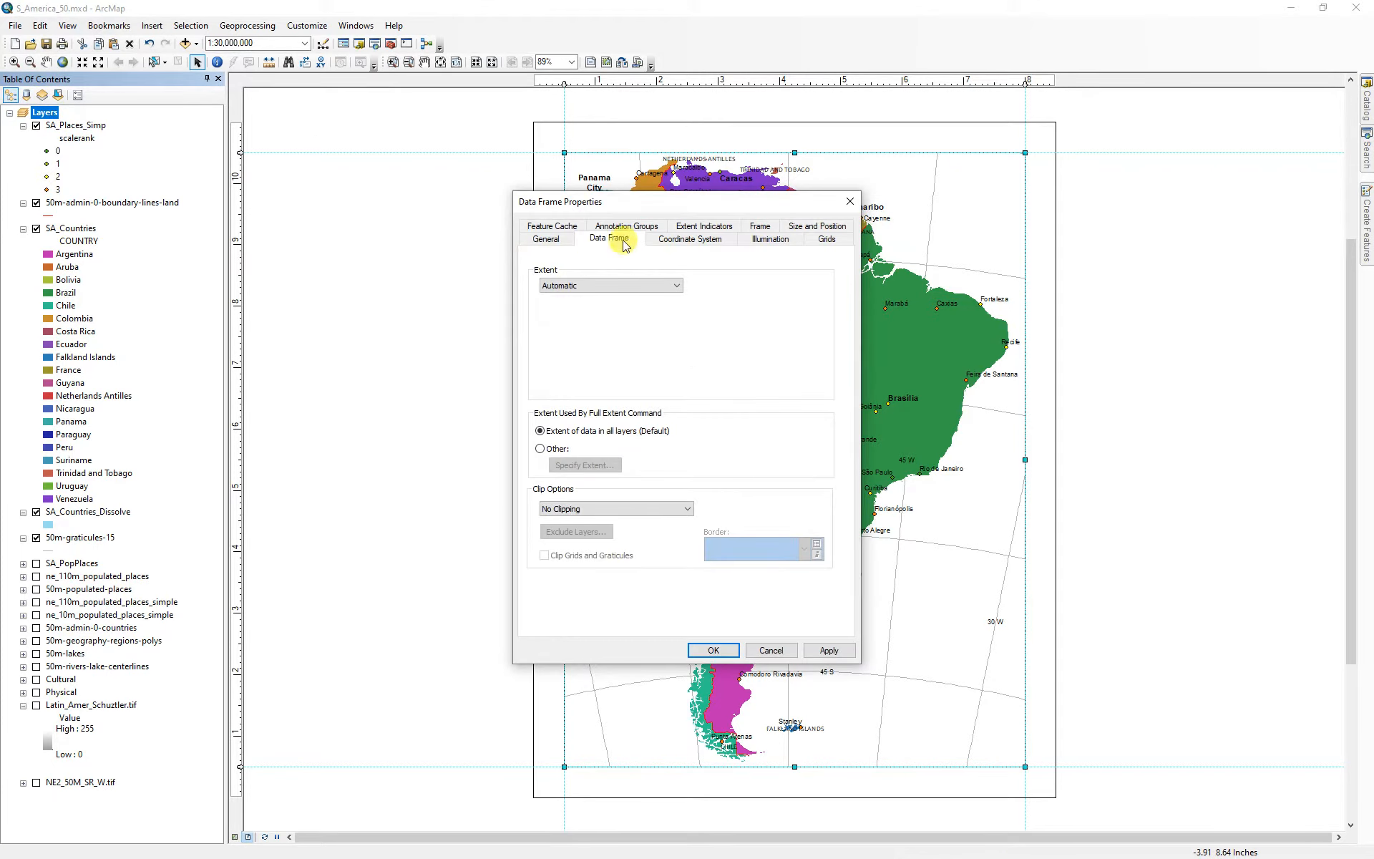
{"action": "left_click", "coordinate": [548, 239]}
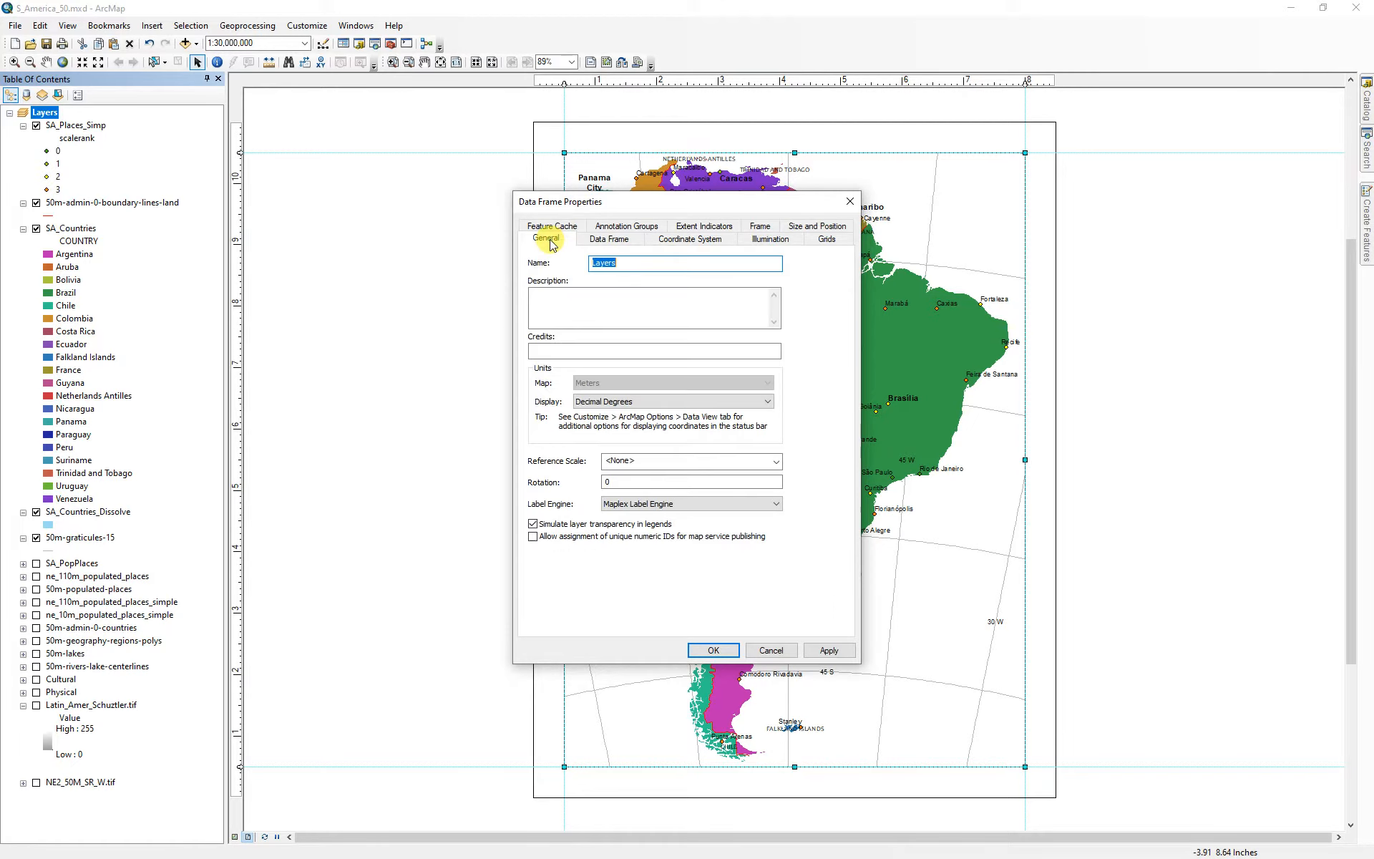
{"action": "left_click", "coordinate": [611, 240]}
{"action": "left_click", "coordinate": [586, 278]}
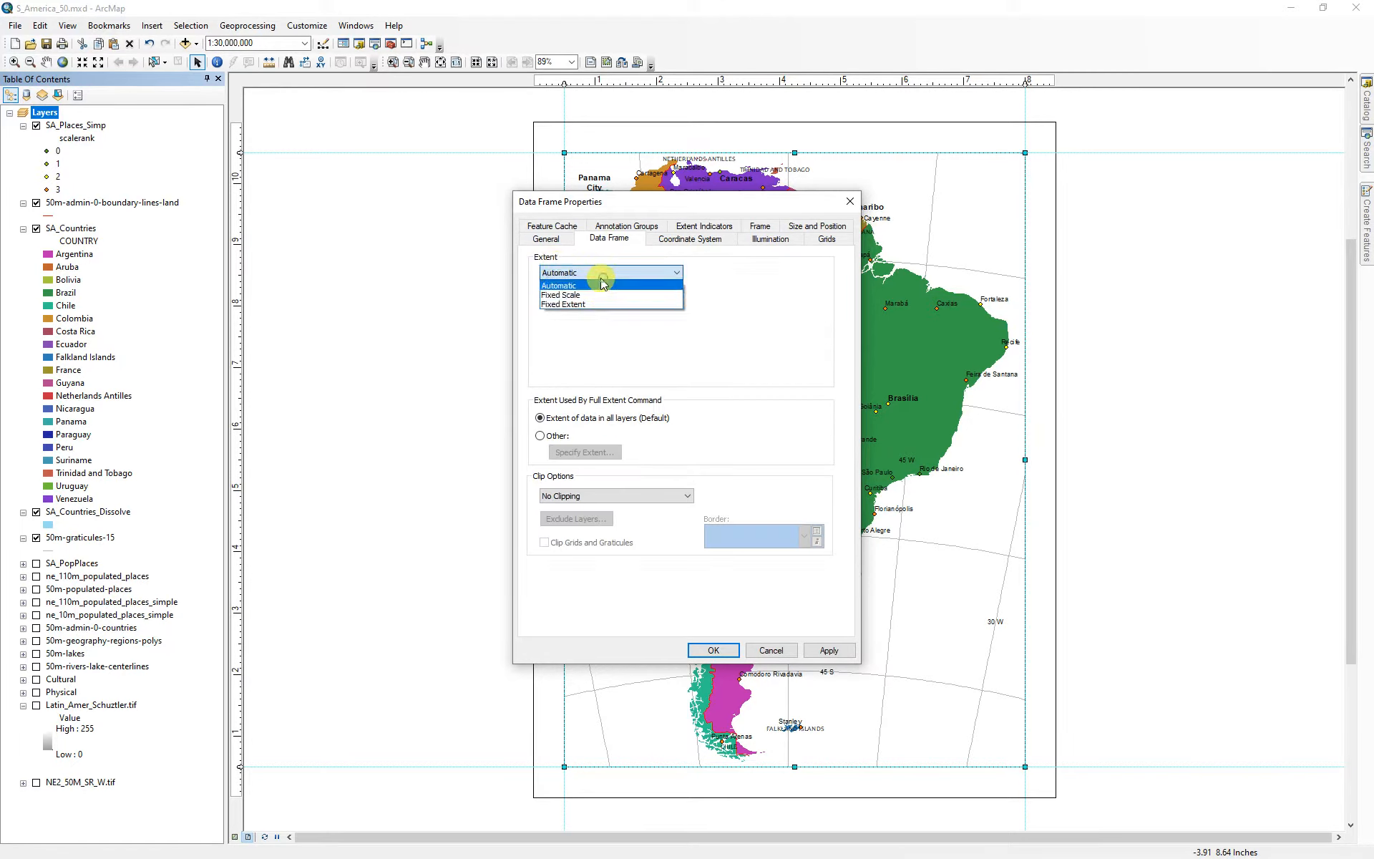
{"action": "left_click", "coordinate": [572, 305]}
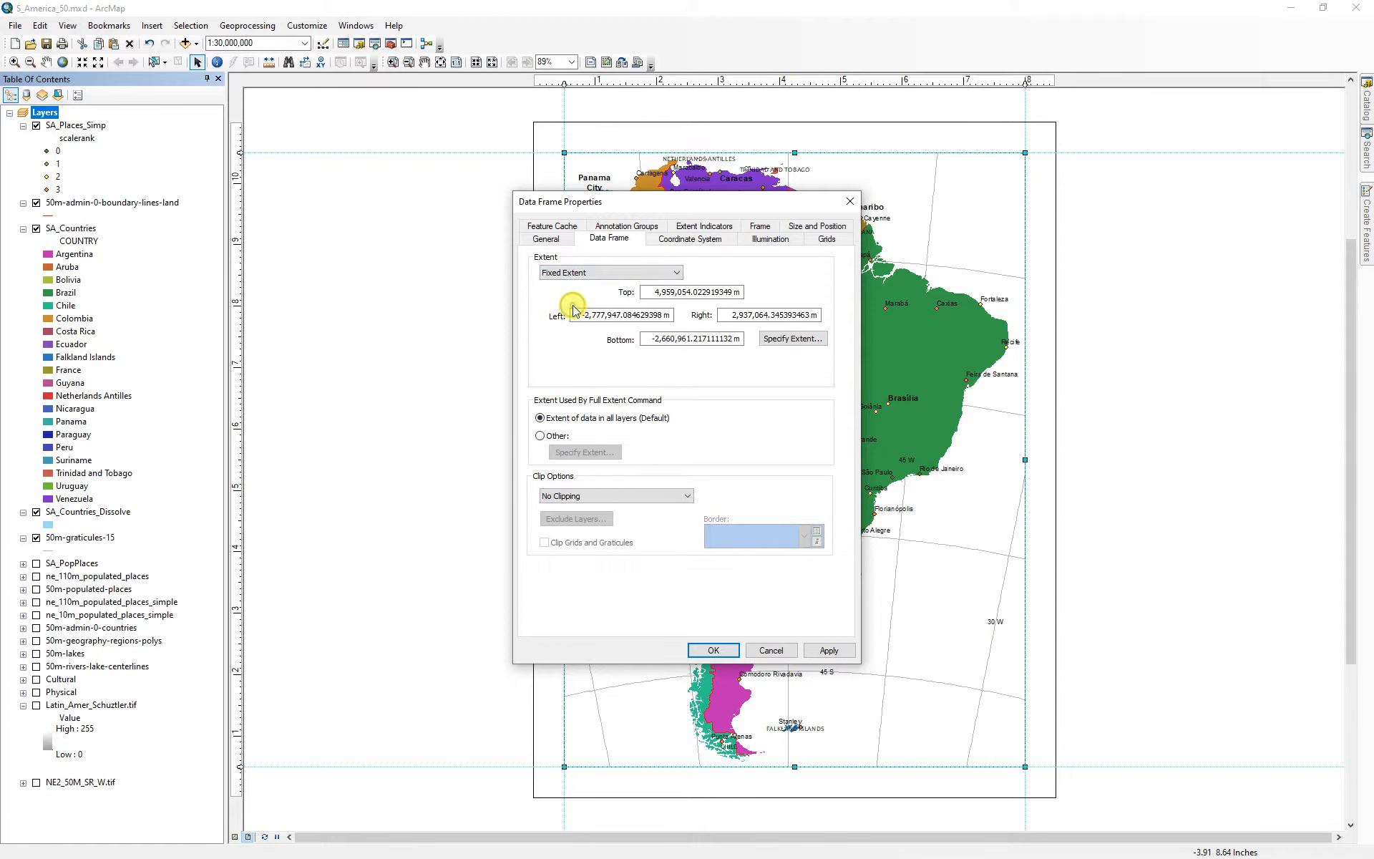
{"action": "left_click", "coordinate": [713, 650]}
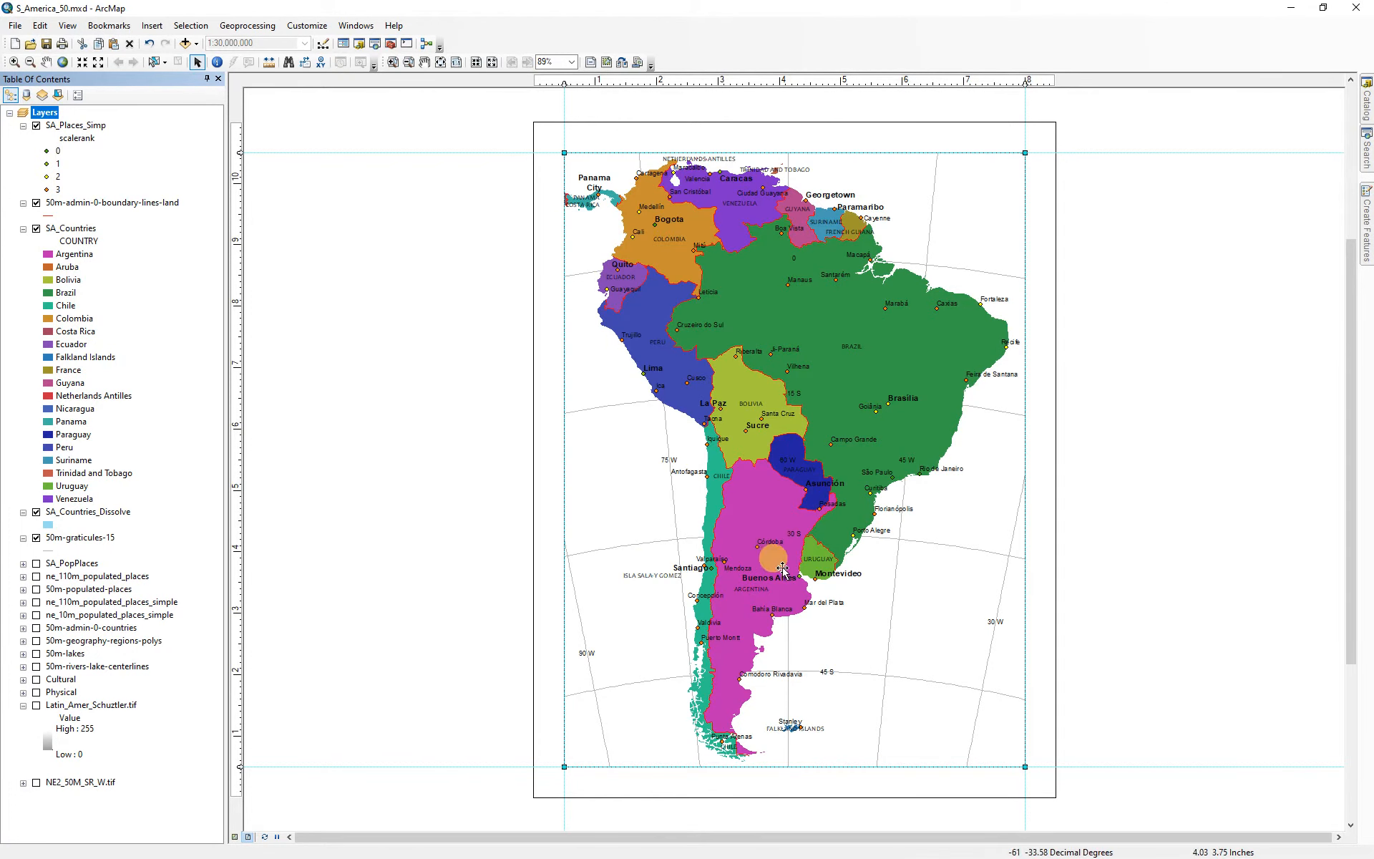
Close ArcMap, saving the changes to S_America_50.mxd.
{"action": "left_click", "coordinate": [443, 362]}
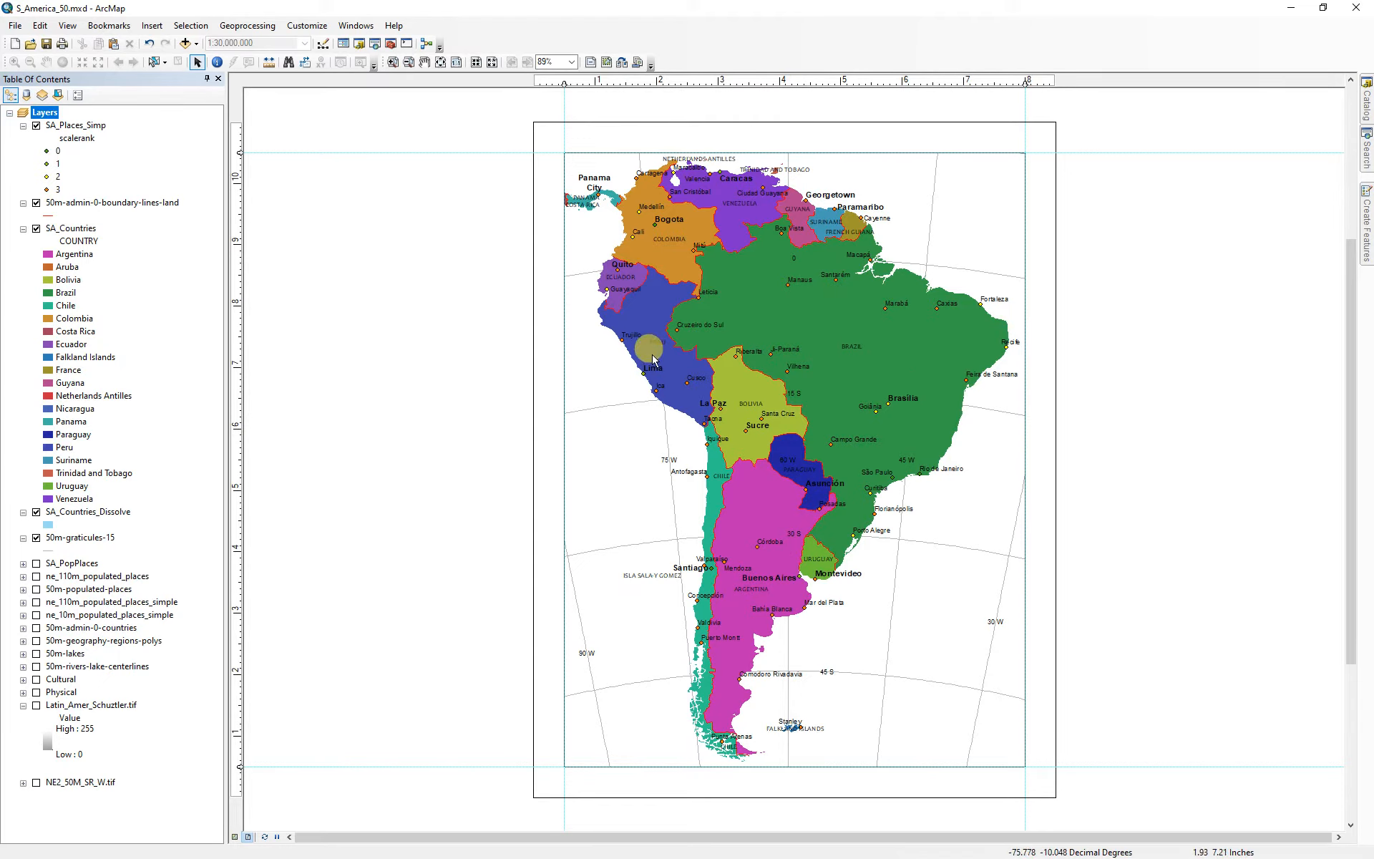
{"action": "left_click", "coordinate": [822, 153]}
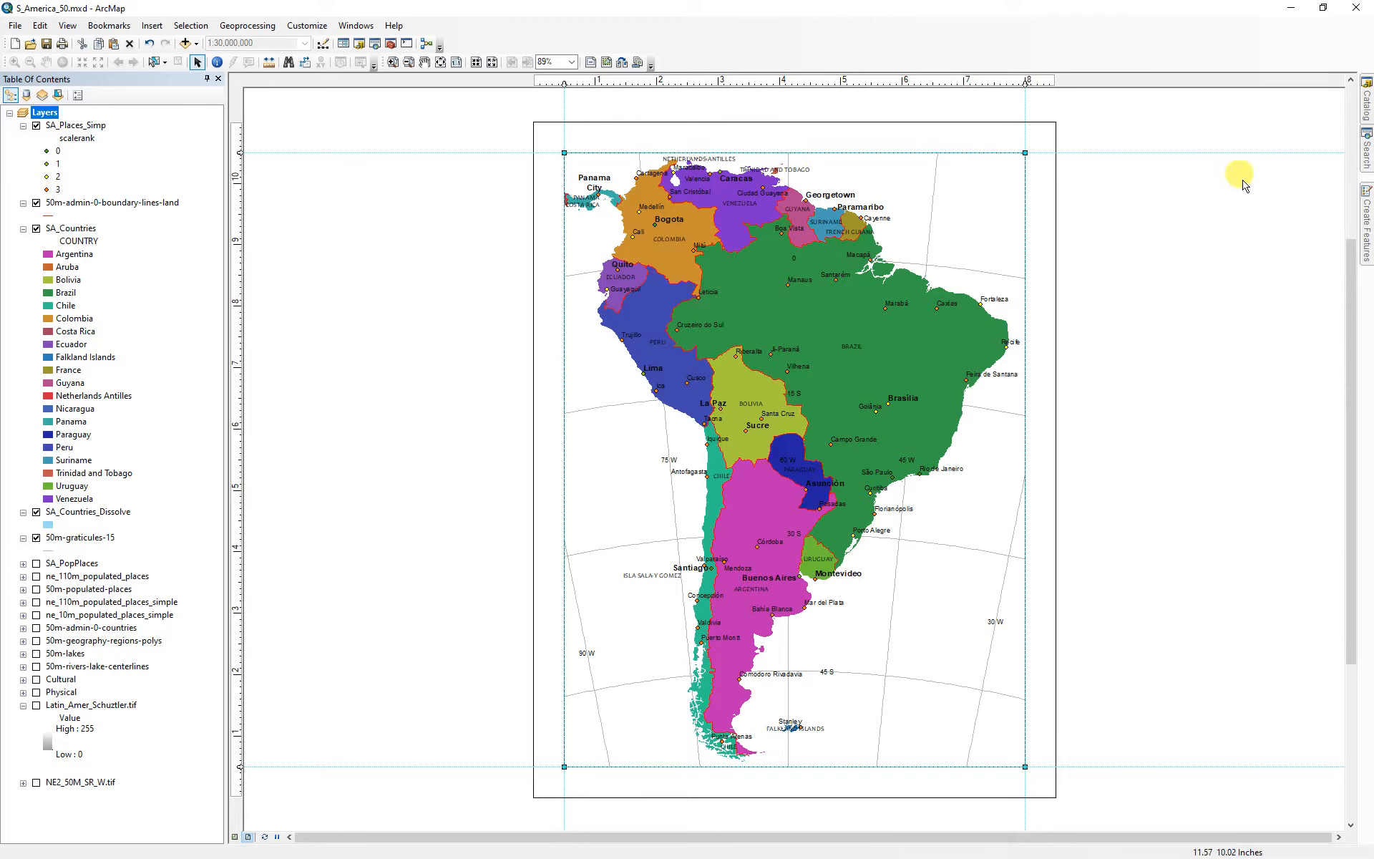
{"action": "left_click", "coordinate": [1355, 11]}
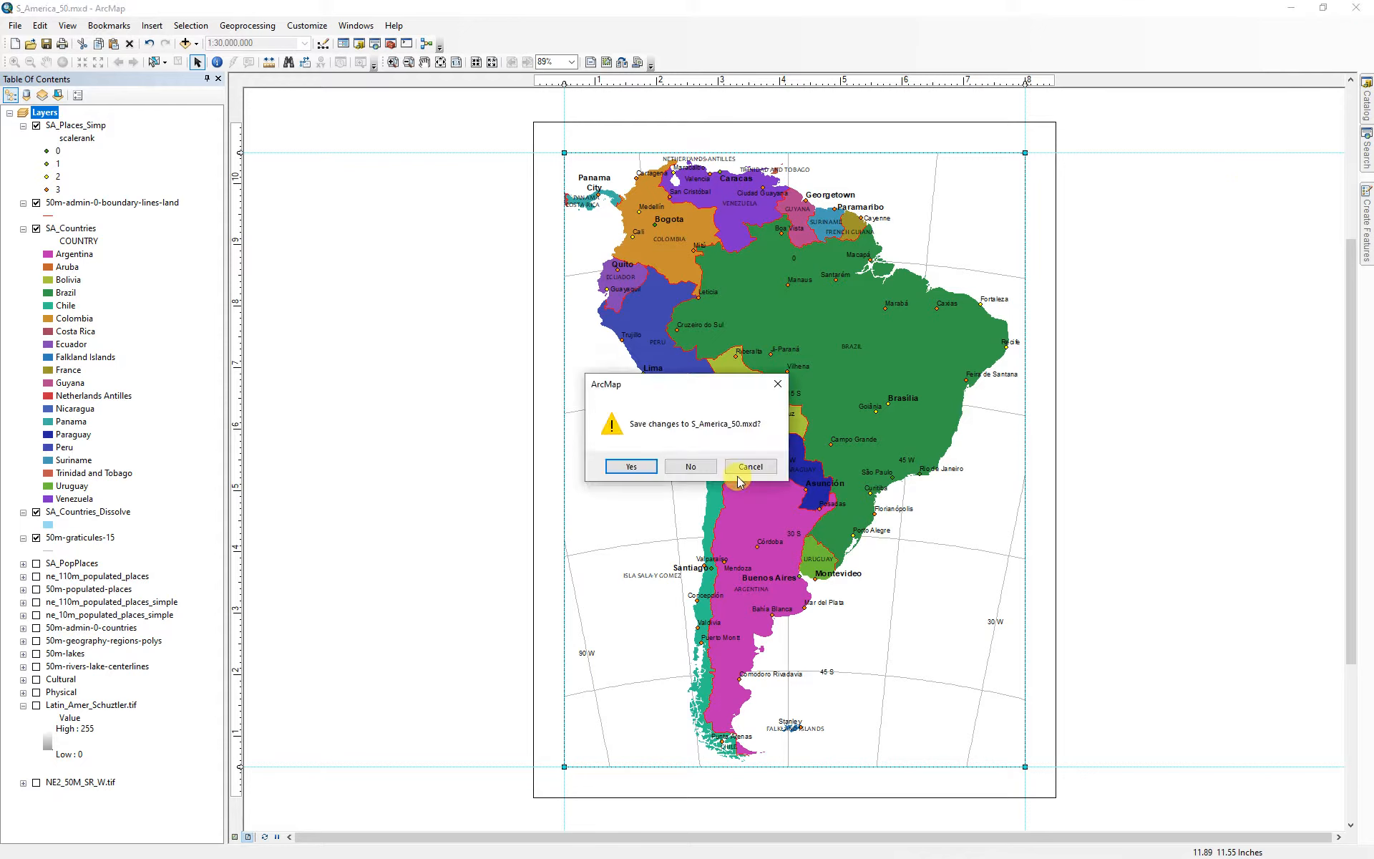
{"action": "left_click", "coordinate": [621, 466]}
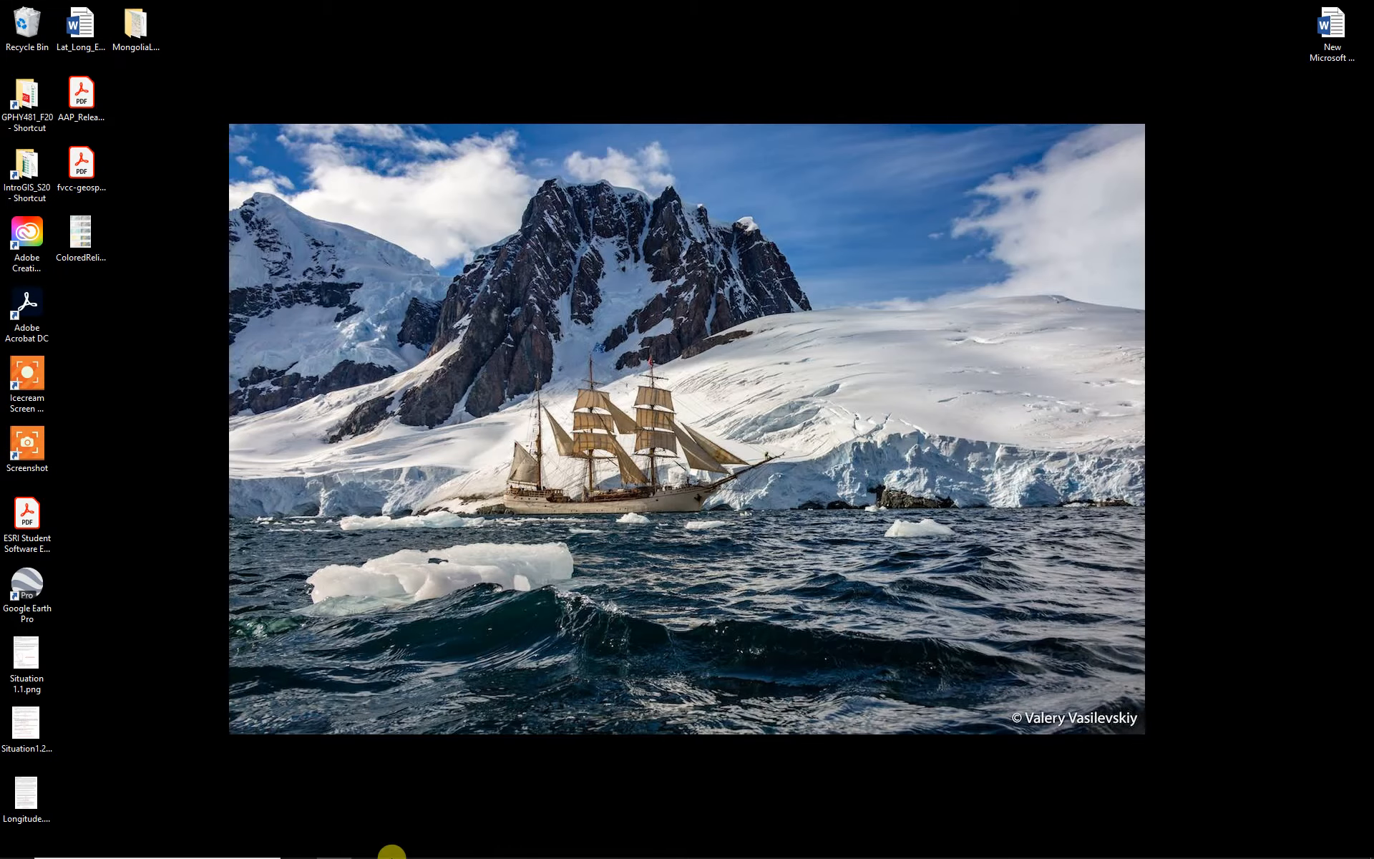
Switch to Adobe Illustrator and open the exported S_America_Cultural.ai, updating all of its legacy text.
{"action": "mouse_move", "coordinate": [322, 842]}
{"action": "mouse_move", "coordinate": [475, 852]}
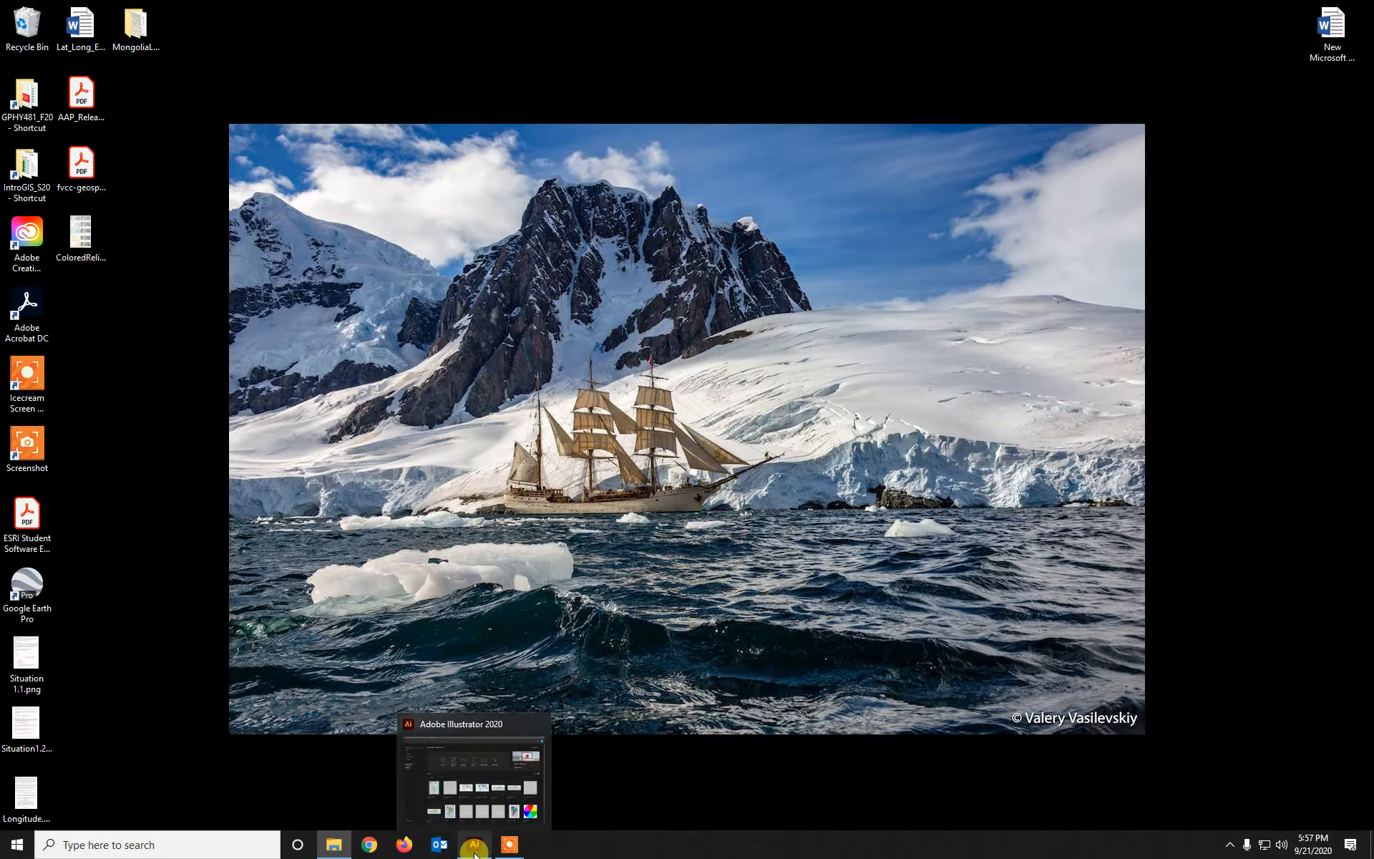
{"action": "left_click", "coordinate": [475, 812]}
{"action": "left_click", "coordinate": [70, 9]}
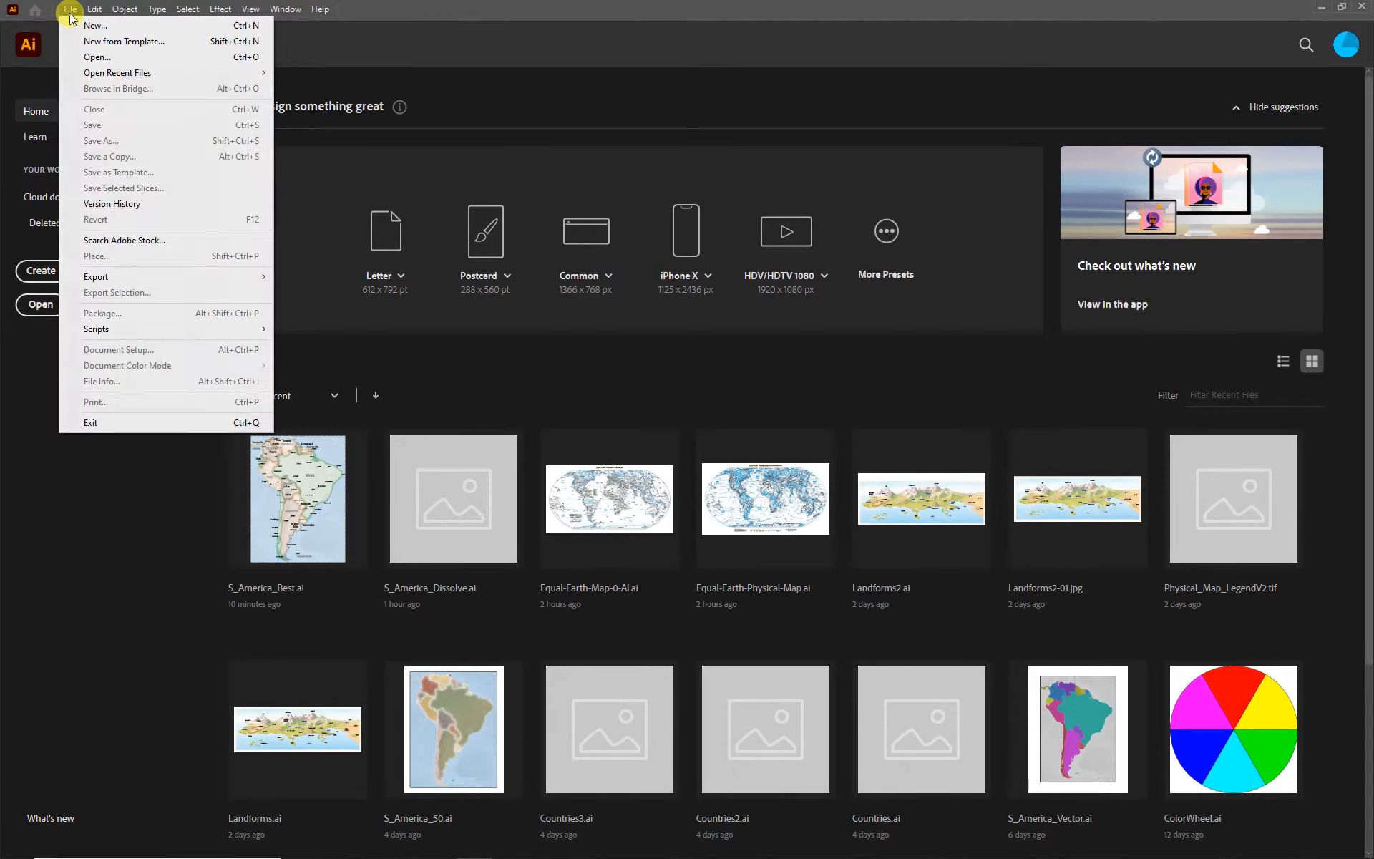
{"action": "left_click", "coordinate": [108, 59]}
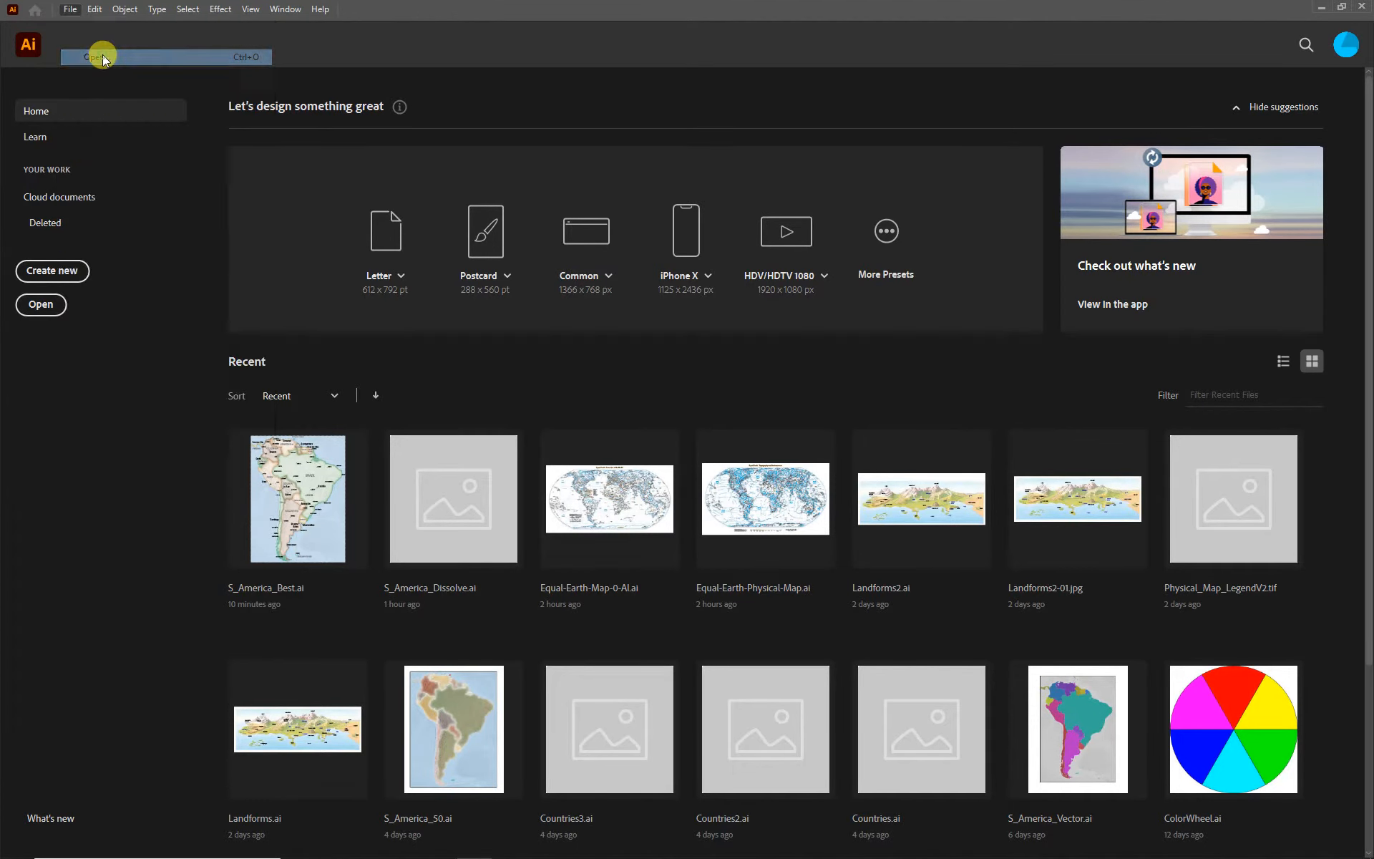
{"action": "left_click_drag", "start_coordinate": [676, 247], "coordinate": [675, 319]}
{"action": "left_click", "coordinate": [215, 346]}
{"action": "left_click", "coordinate": [564, 406]}
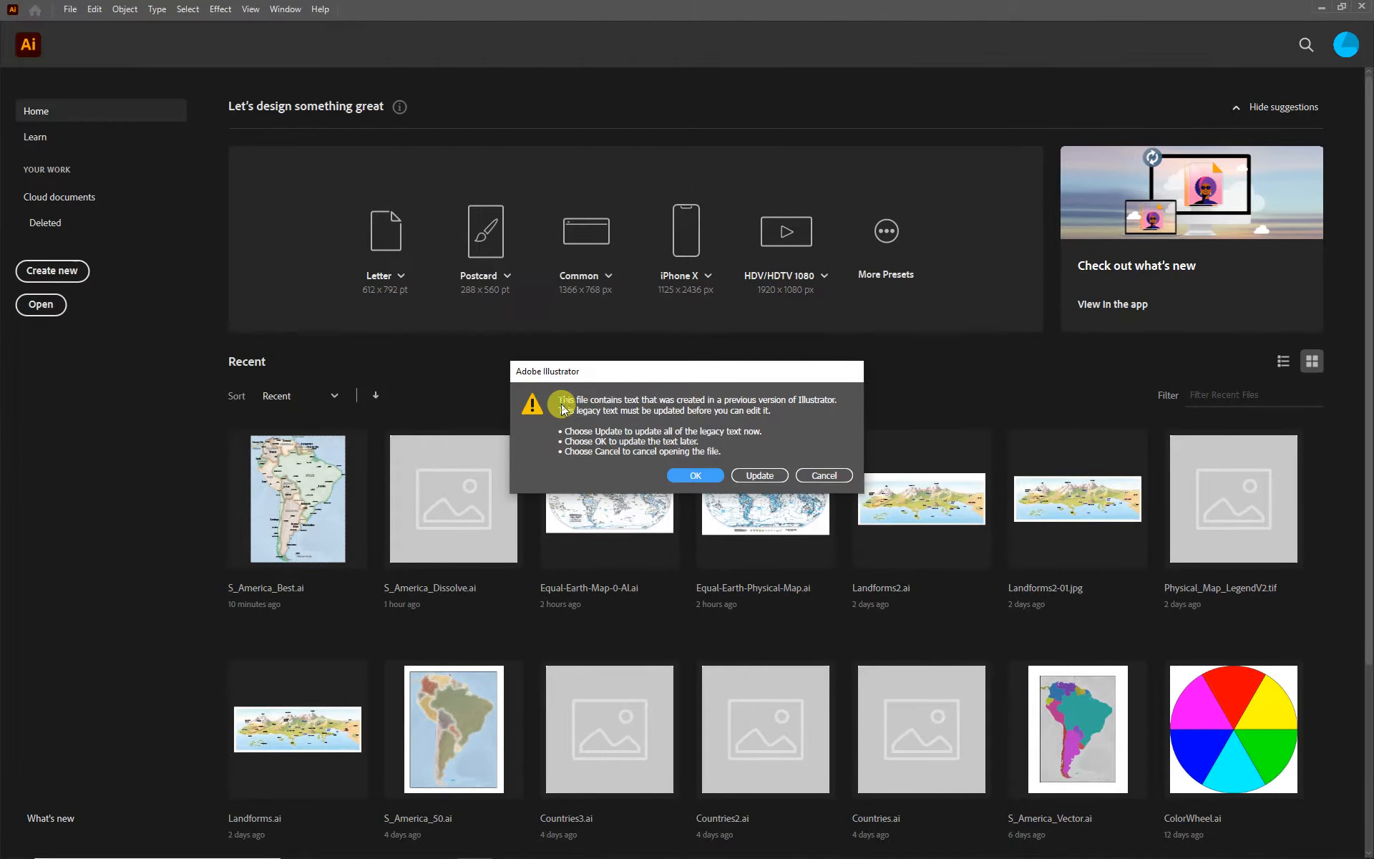
{"action": "left_click", "coordinate": [766, 476]}
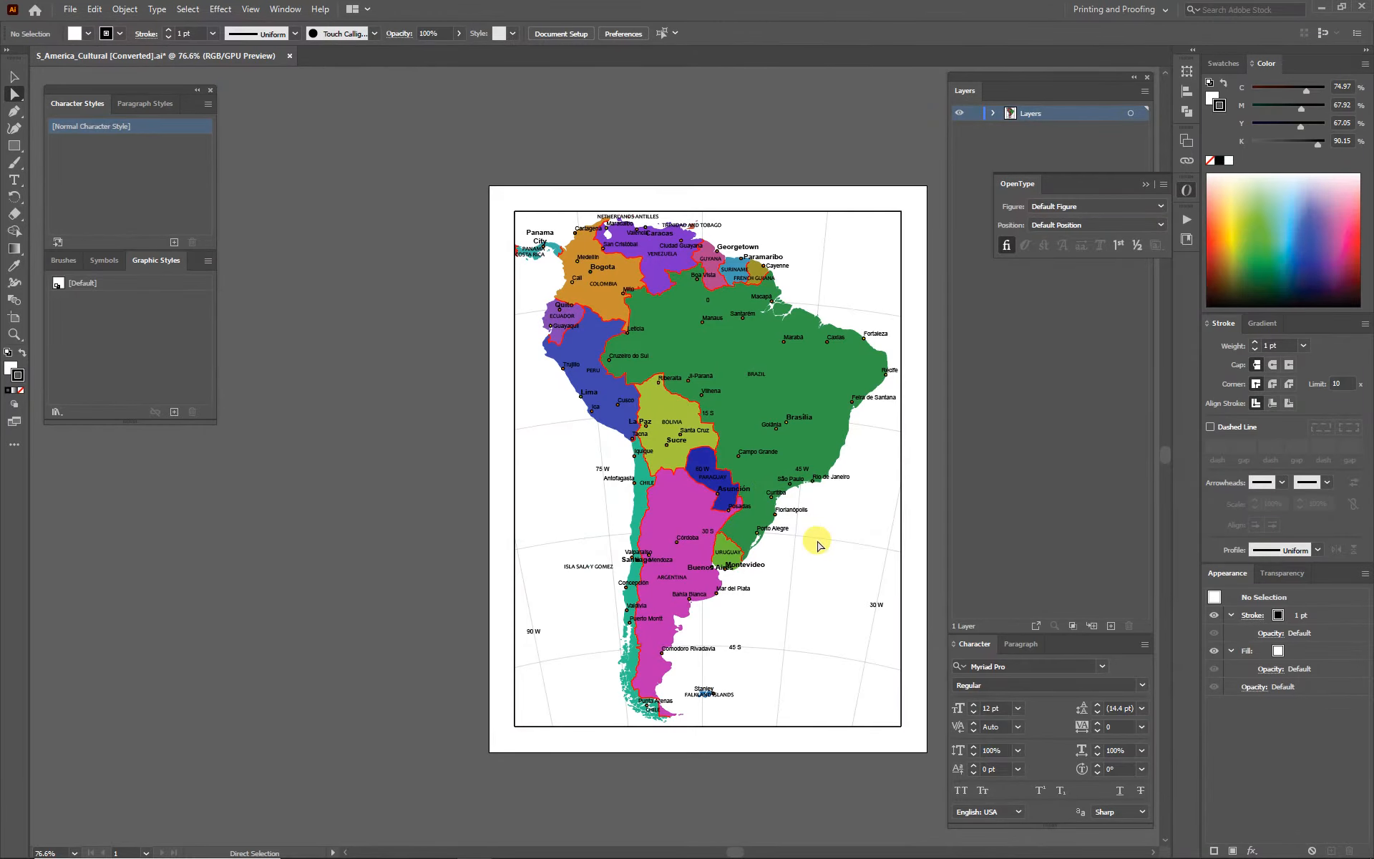
Move all seven sublayers, from Other to 50m-graticules-15, out of the Layers layer so they become top-level layers.
{"action": "scroll", "coordinate": [816, 536], "scroll_direction": "up", "scroll_amount": 2}
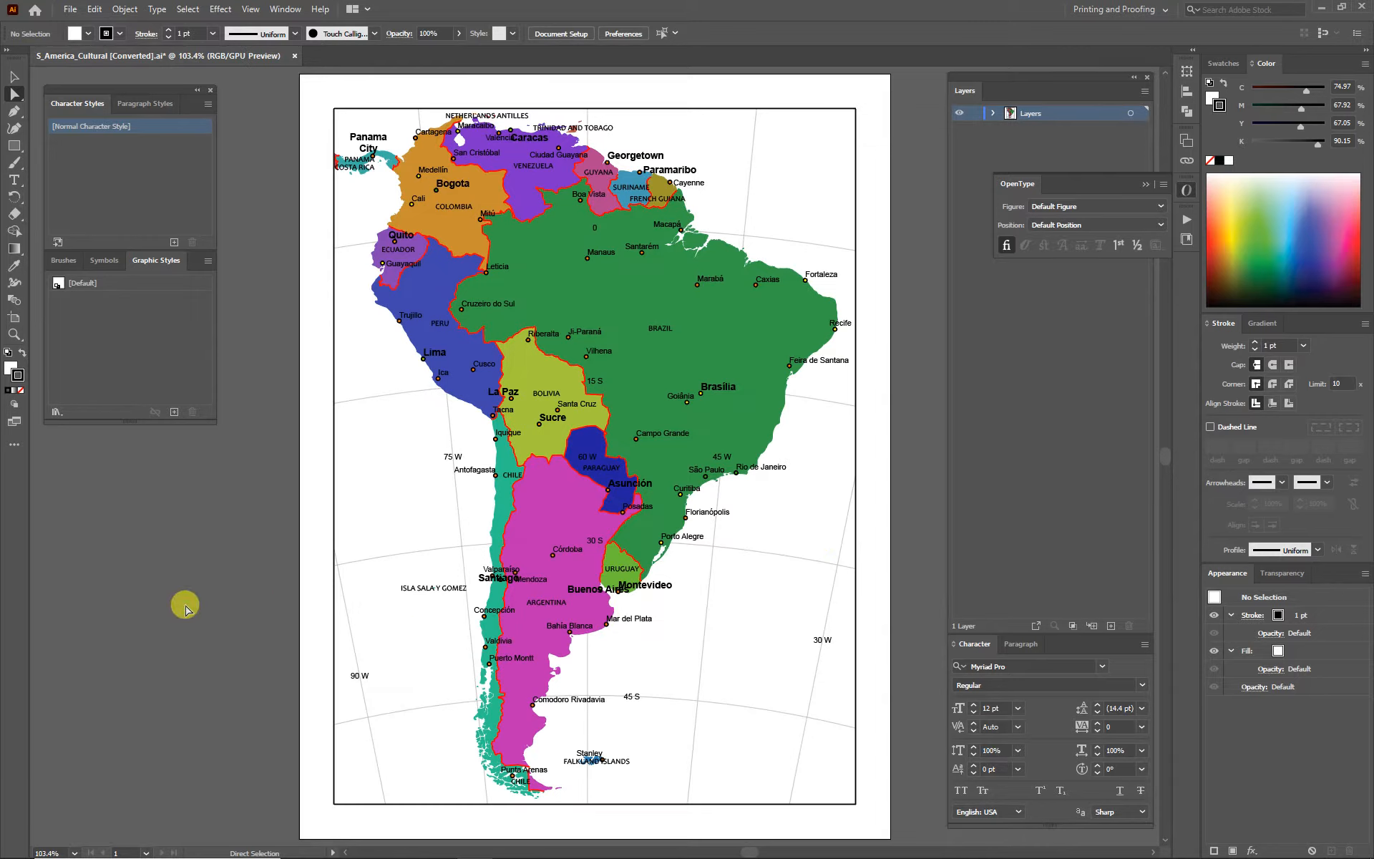
{"action": "left_click", "coordinate": [1146, 186]}
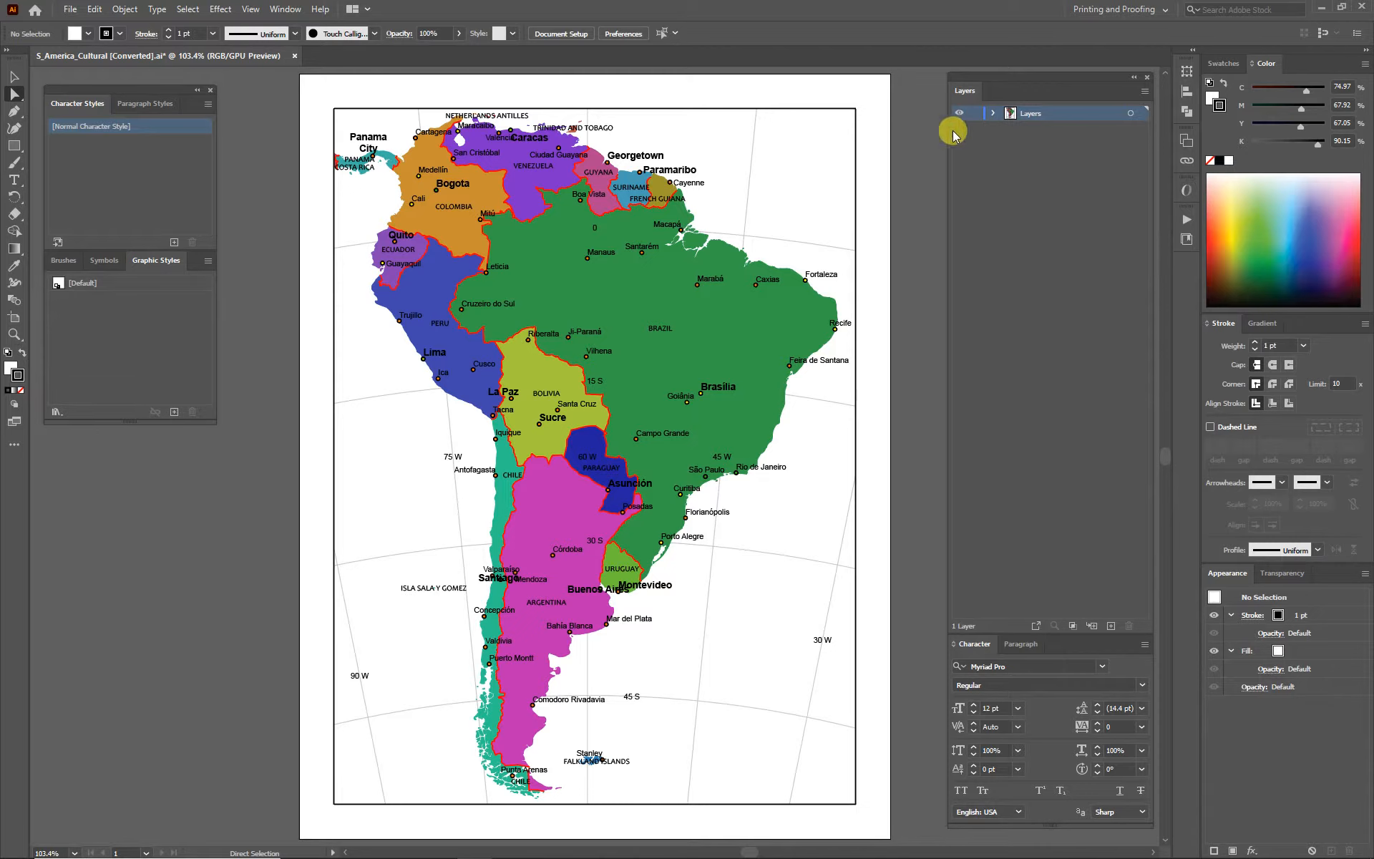
{"action": "left_click", "coordinate": [992, 113]}
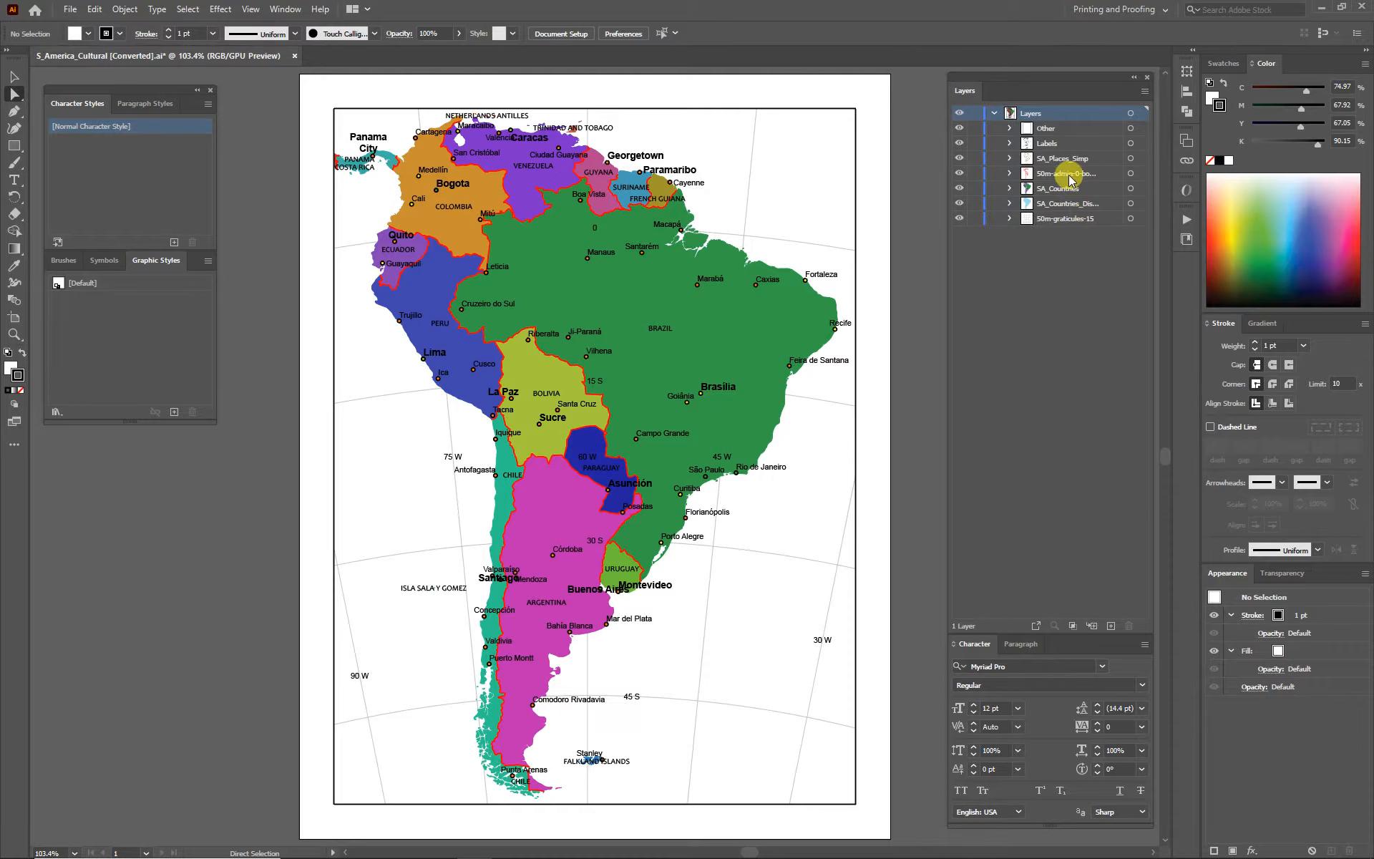
{"action": "left_click", "coordinate": [1059, 130]}
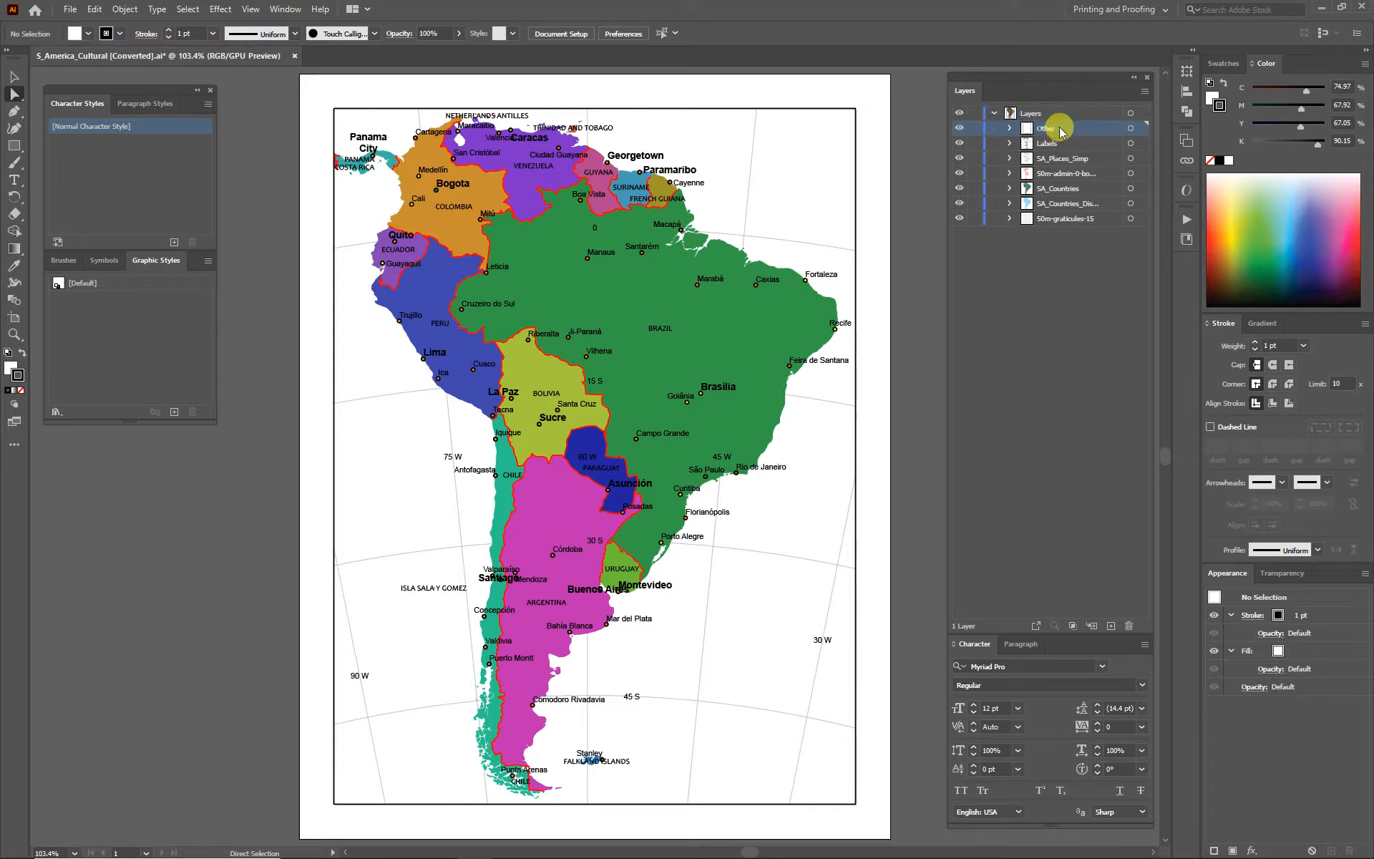
{"action": "left_click", "coordinate": [1062, 222], "text": "shift"}
{"action": "left_click_drag", "start_coordinate": [1060, 222], "coordinate": [1062, 114]}
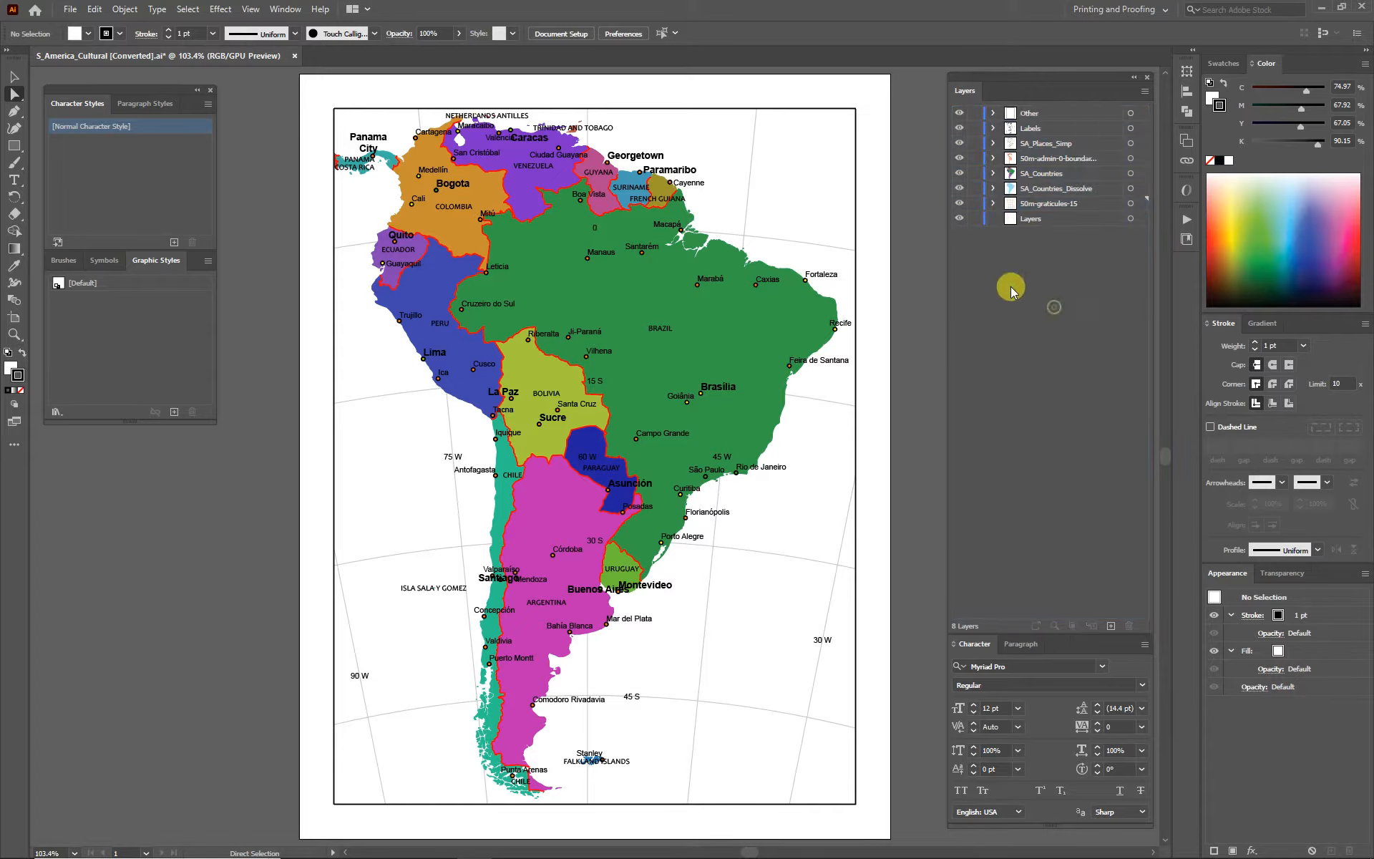
Rename the emptied Layers layer as Relief, and lock and hide every layer above it.
{"action": "double_click", "coordinate": [1036, 217]}
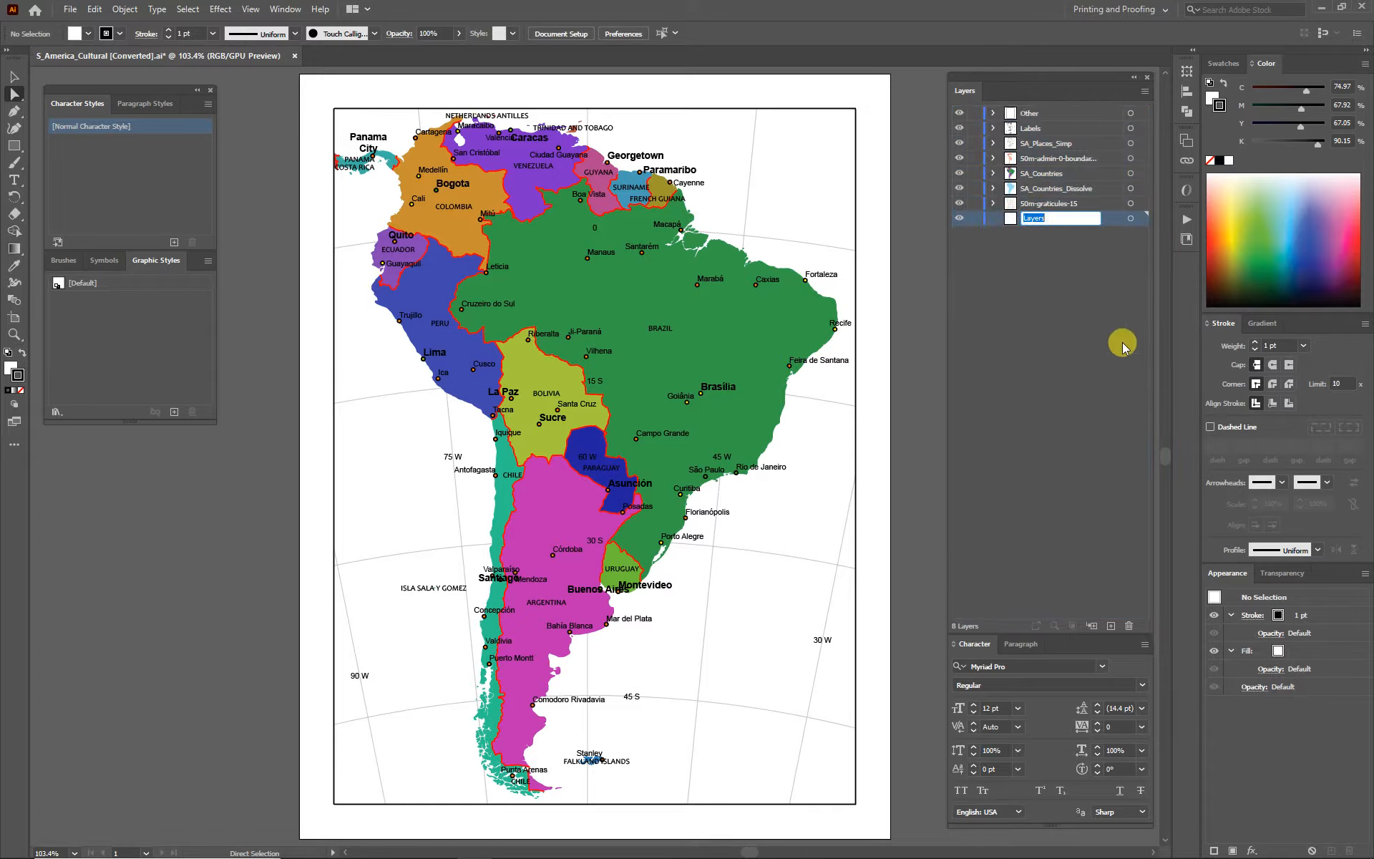
{"action": "type", "text": "Relief"}
{"action": "left_click", "coordinate": [1077, 342]}
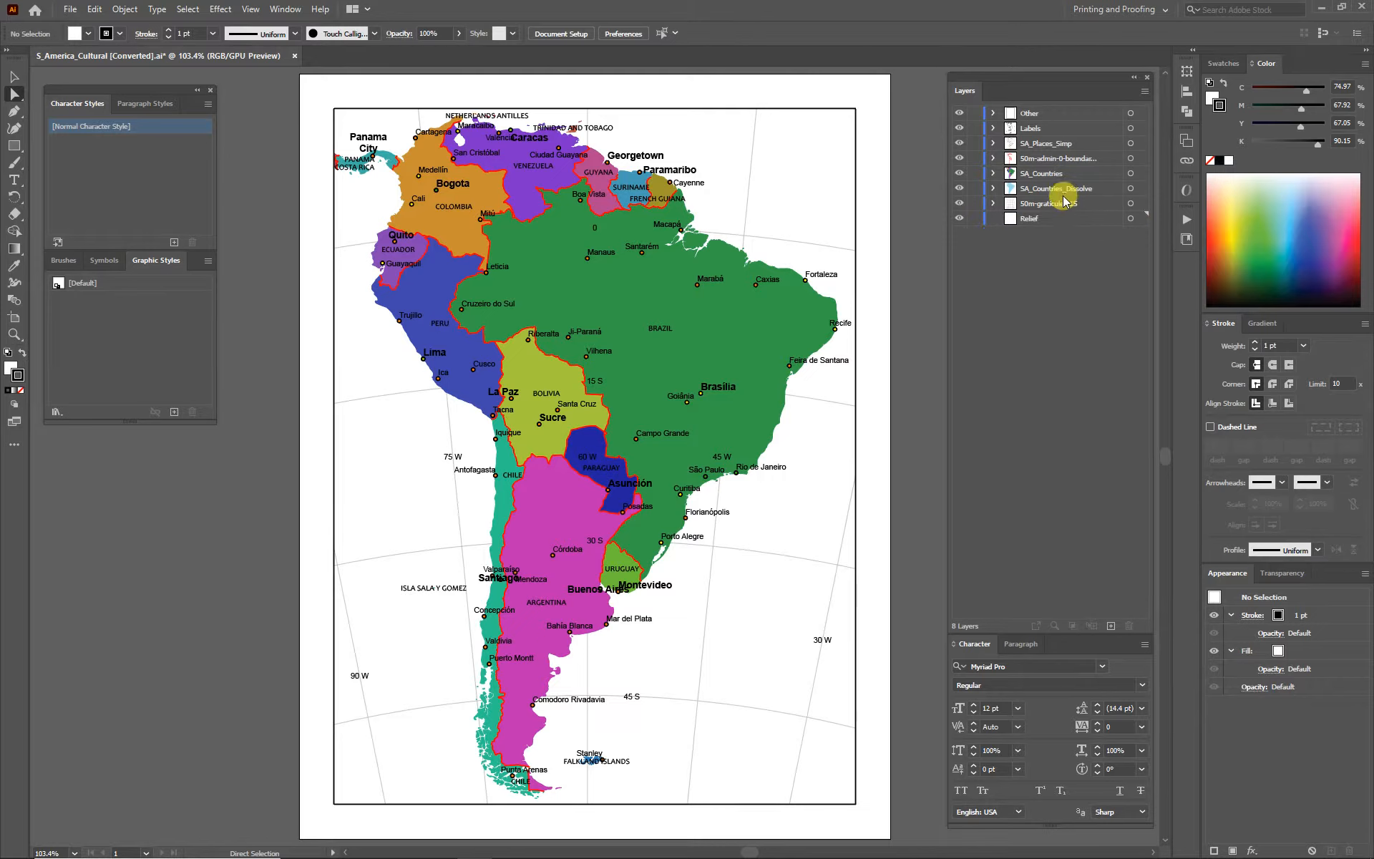
{"action": "left_click_drag", "start_coordinate": [974, 113], "coordinate": [976, 205]}
{"action": "left_click_drag", "start_coordinate": [960, 113], "coordinate": [960, 205]}
Place S_America_50_Best.tif as a linked image on the Relief layer, aligned to the artboard's upper-left corner.
{"action": "left_click", "coordinate": [1045, 222]}
{"action": "left_click", "coordinate": [70, 10]}
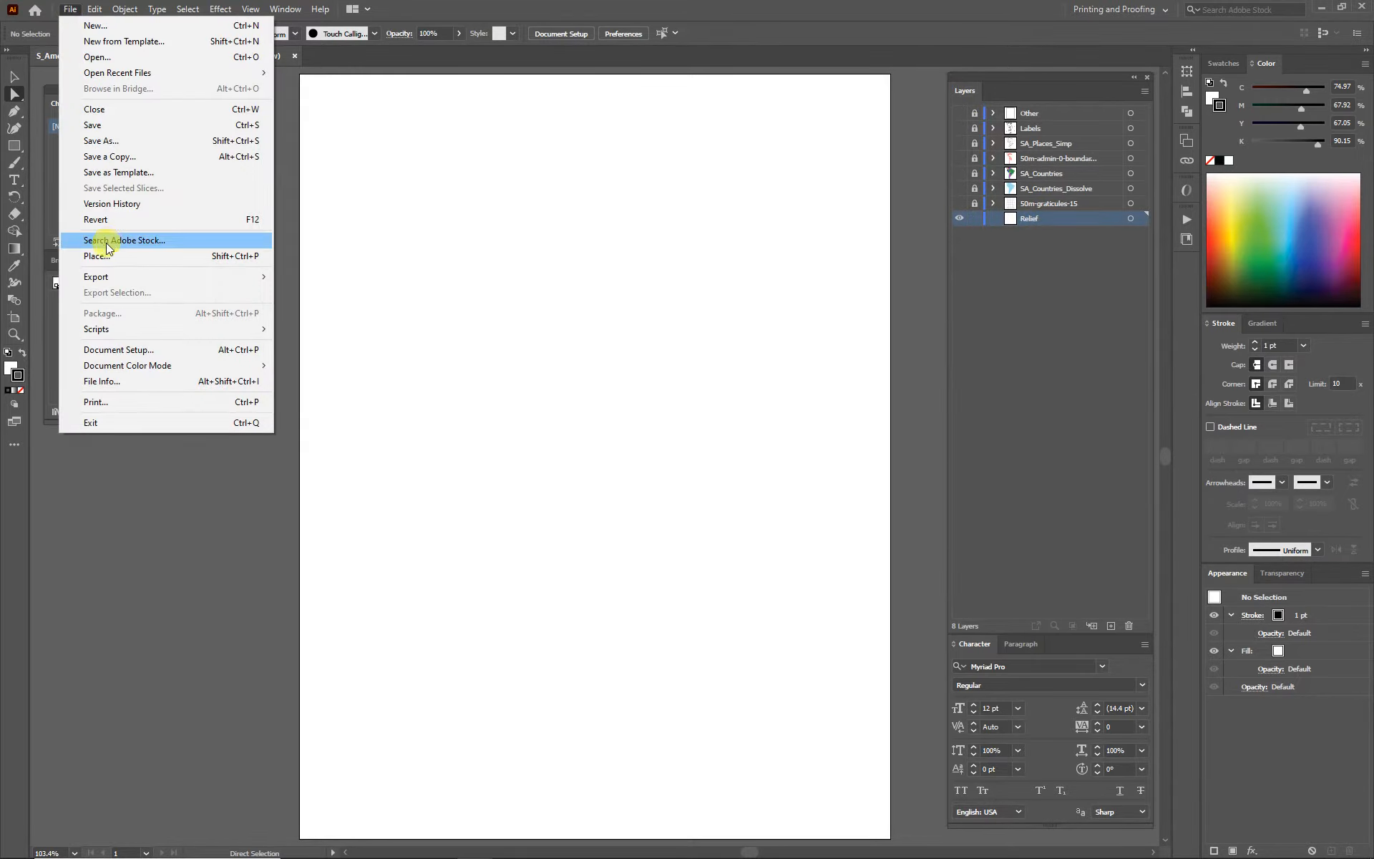
{"action": "left_click", "coordinate": [101, 257]}
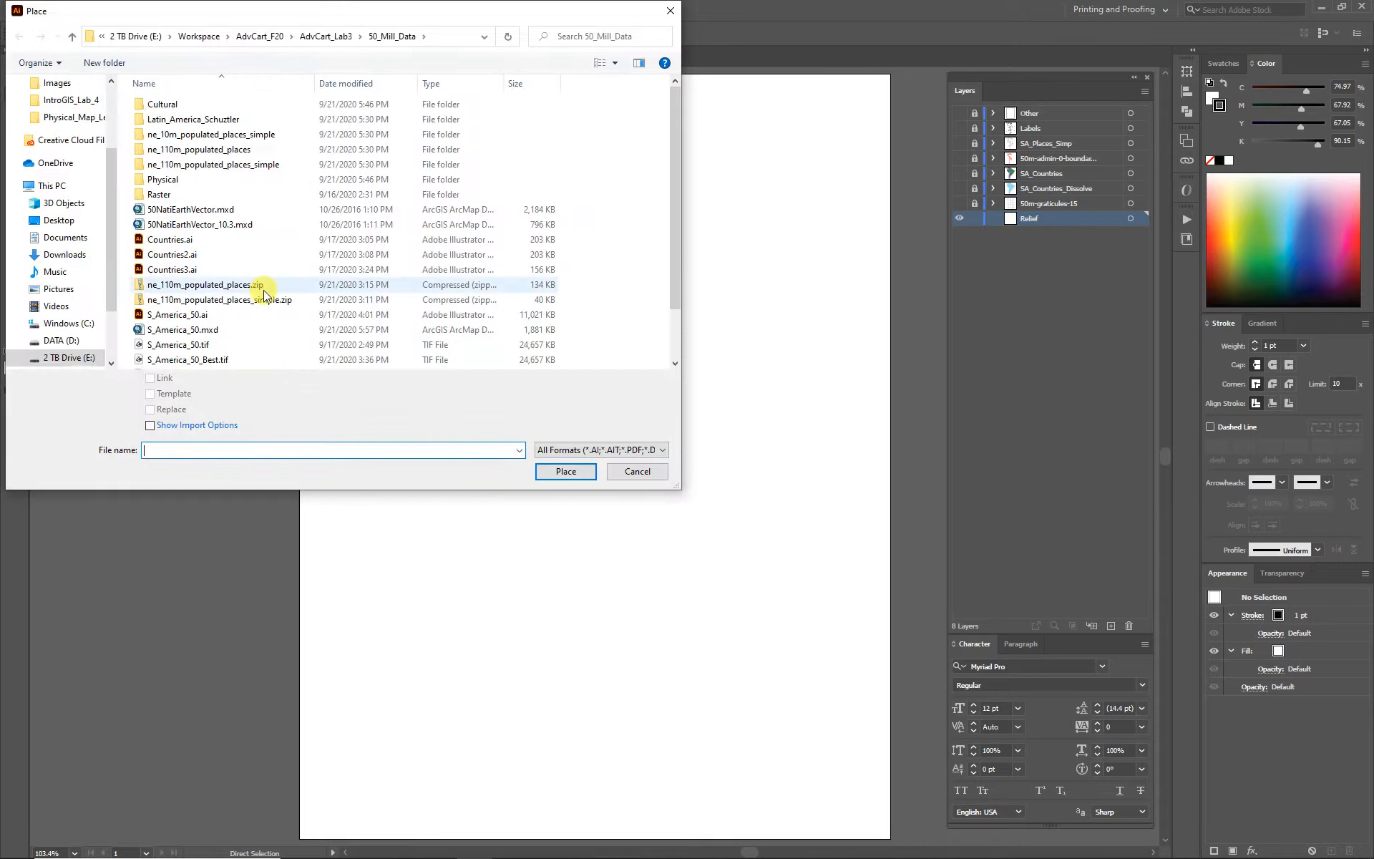
{"action": "scroll", "coordinate": [265, 294], "scroll_direction": "down", "scroll_amount": 2}
{"action": "left_click", "coordinate": [190, 302]}
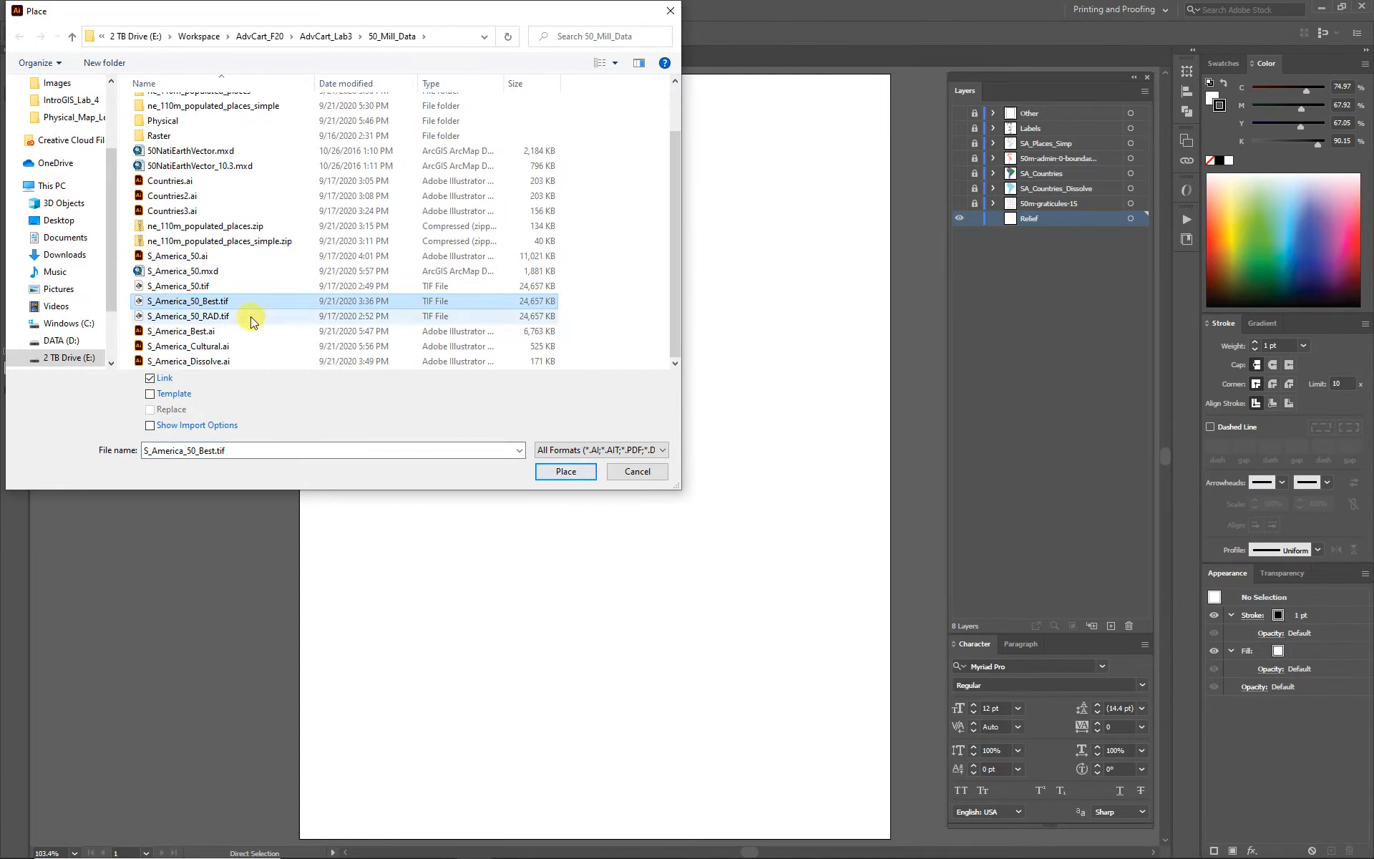
{"action": "left_click", "coordinate": [592, 476]}
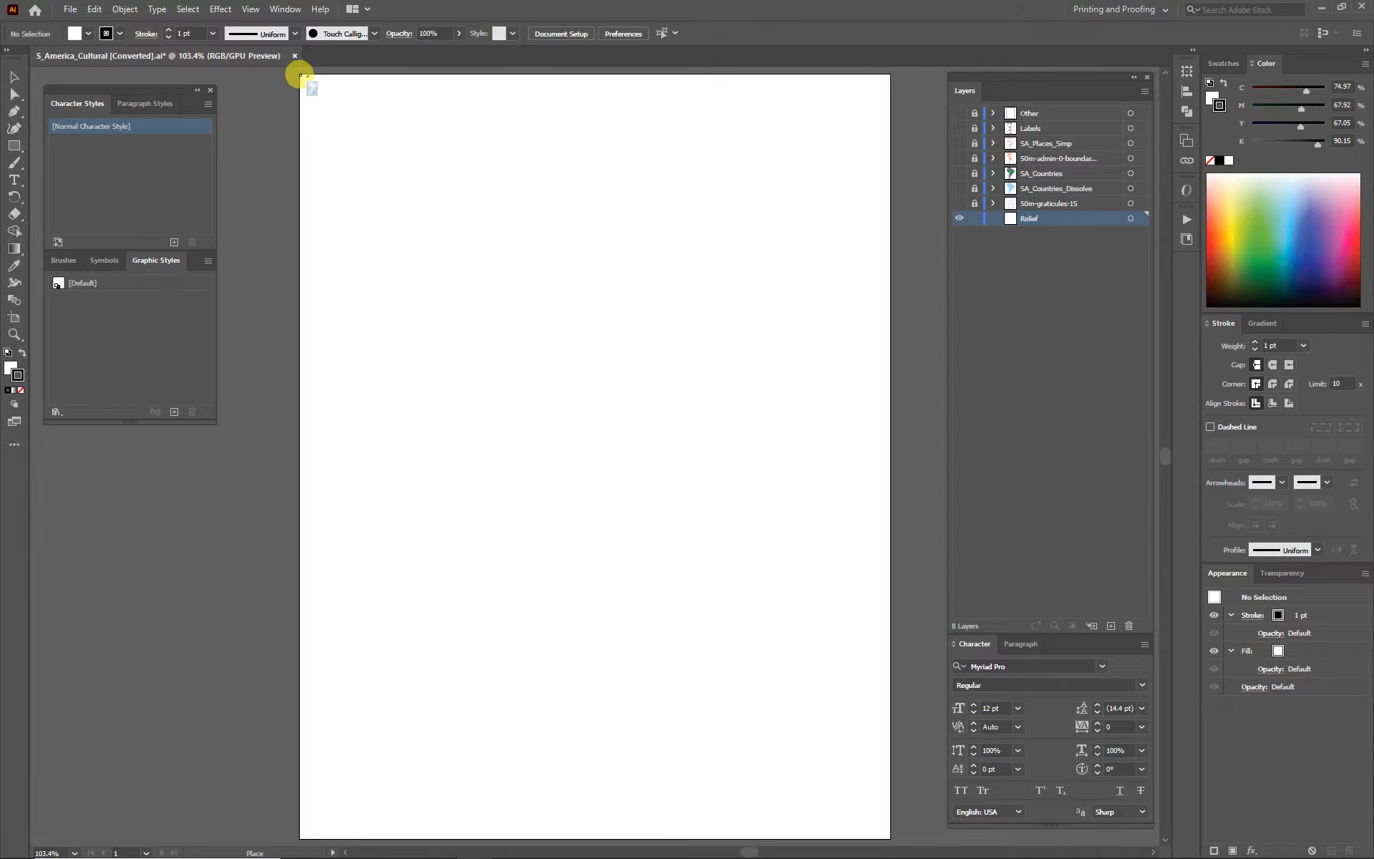
{"action": "left_click", "coordinate": [301, 75]}
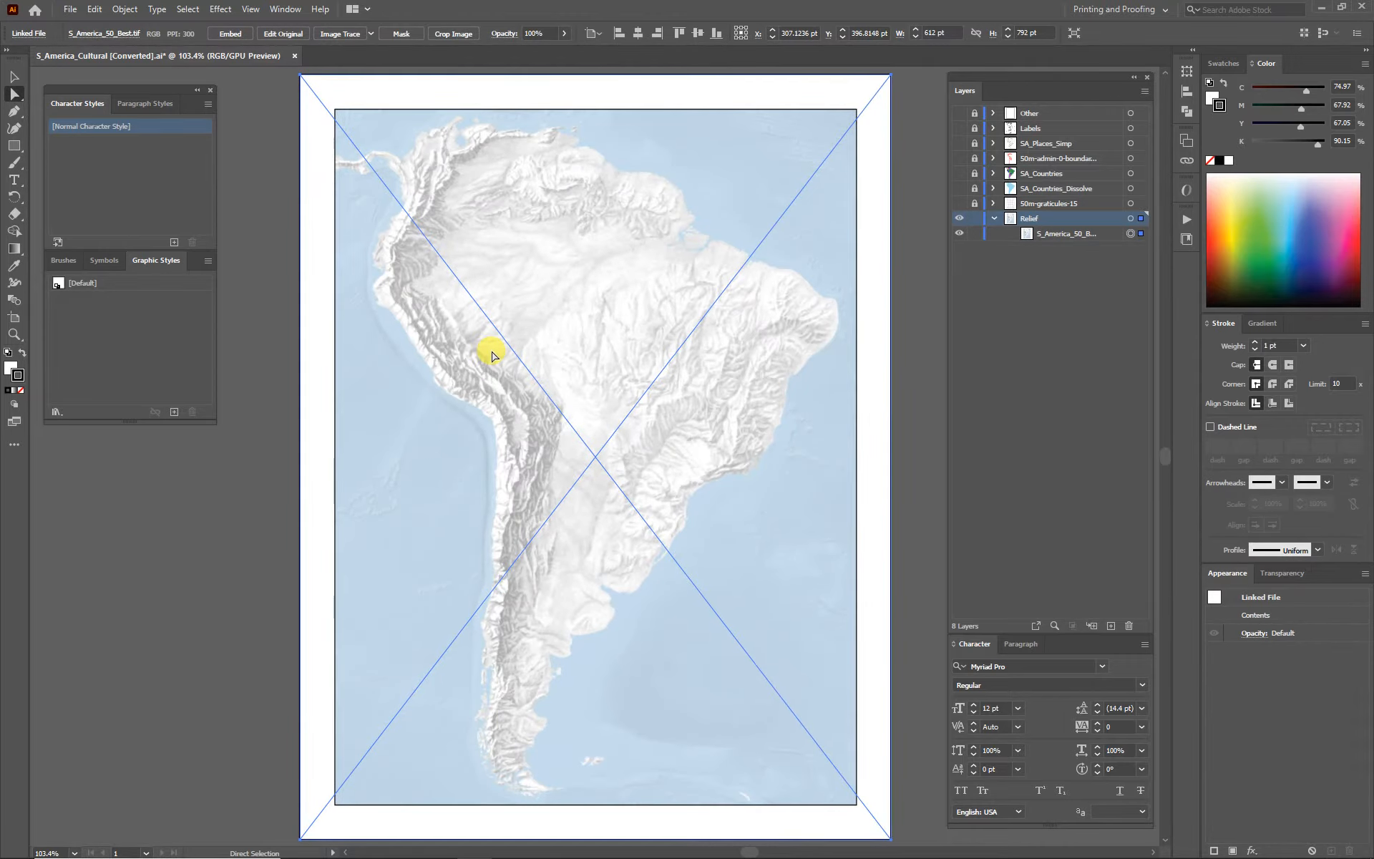
{"action": "left_click", "coordinate": [257, 613]}
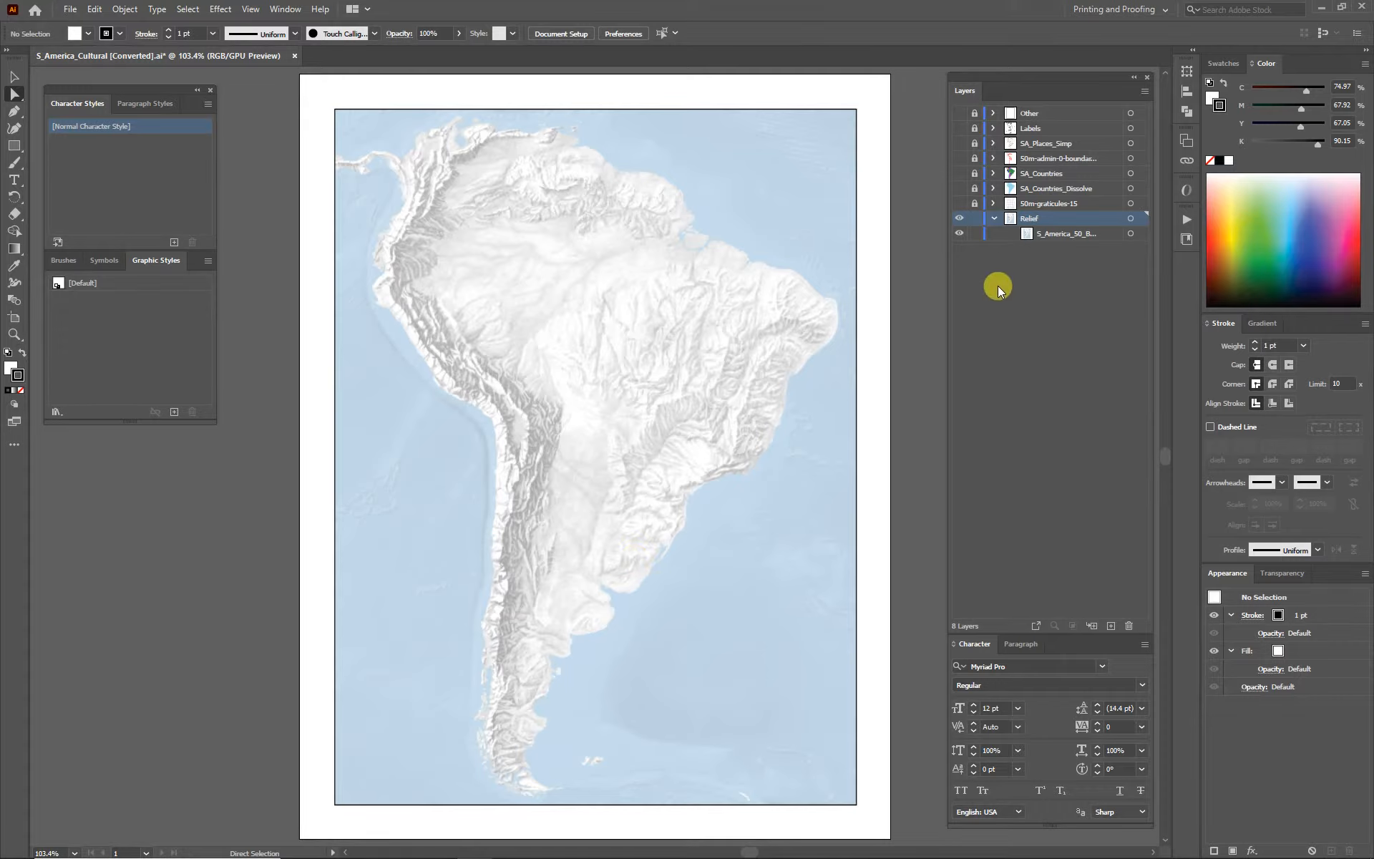
Compare the SA_Countries_Dissolve layer with the relief image, leaving it hidden, and collapse and lock the Relief layer.
{"action": "left_click", "coordinate": [960, 189]}
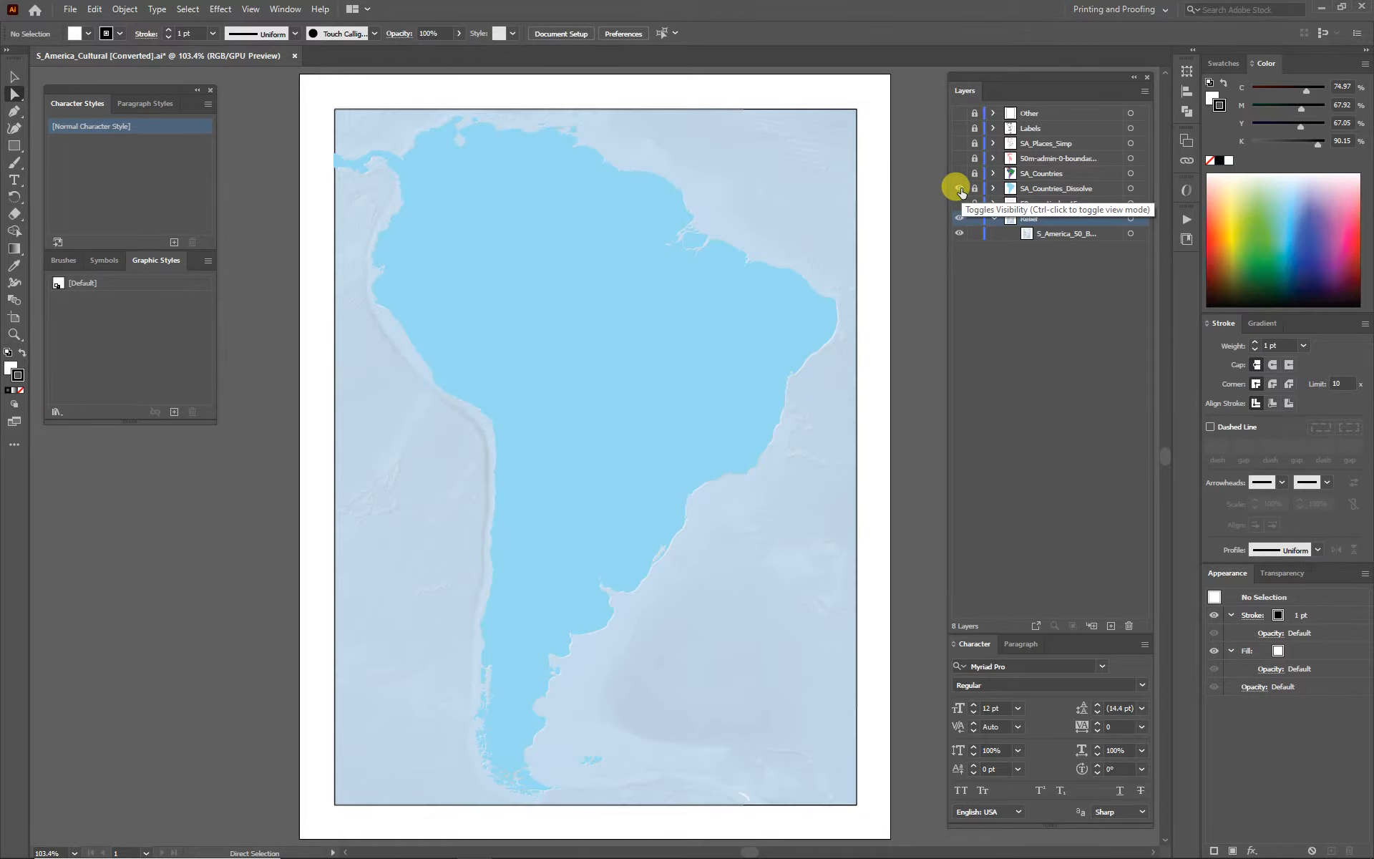
{"action": "left_click", "coordinate": [960, 189]}
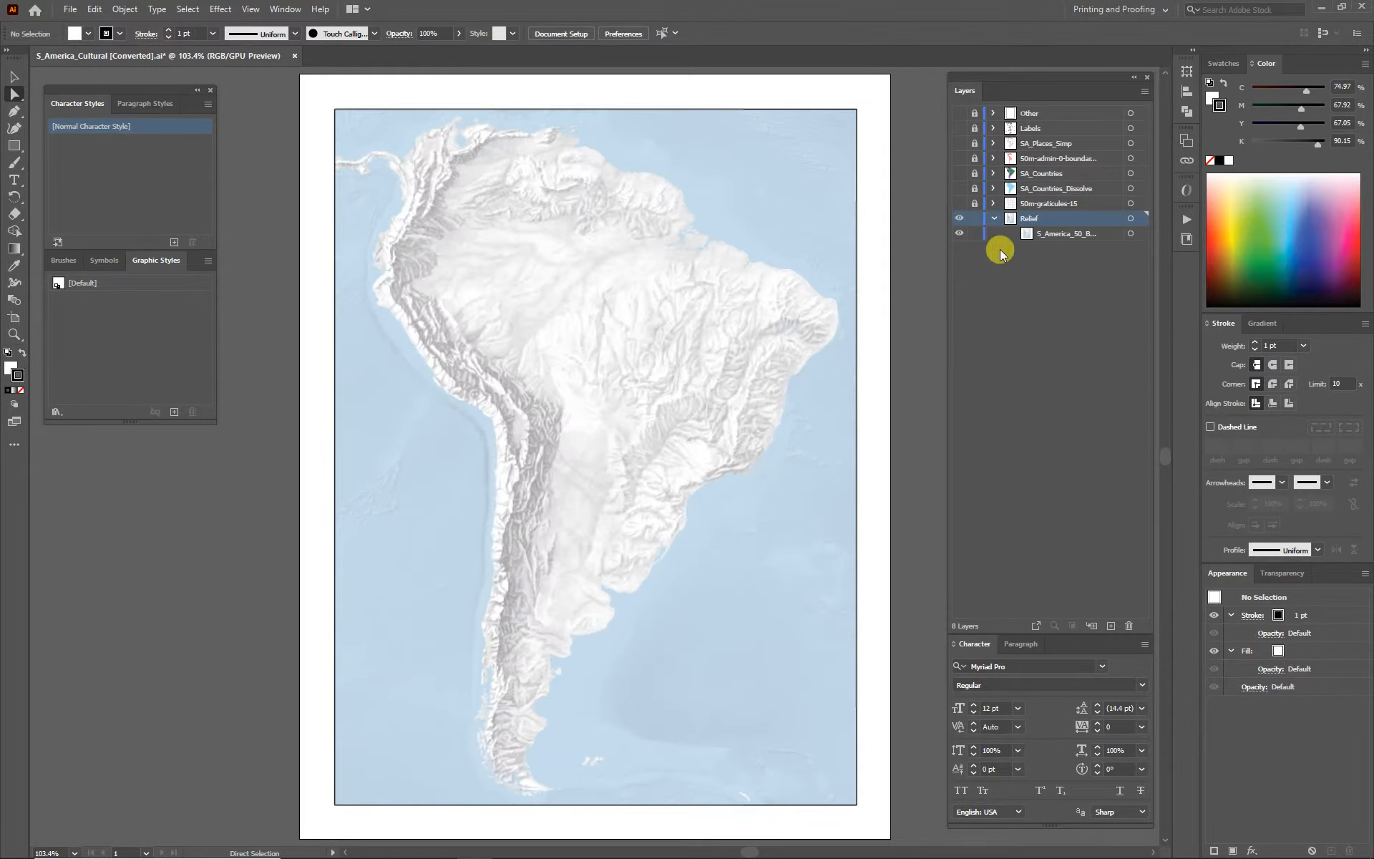
{"action": "left_click", "coordinate": [993, 218]}
{"action": "left_click", "coordinate": [974, 218]}
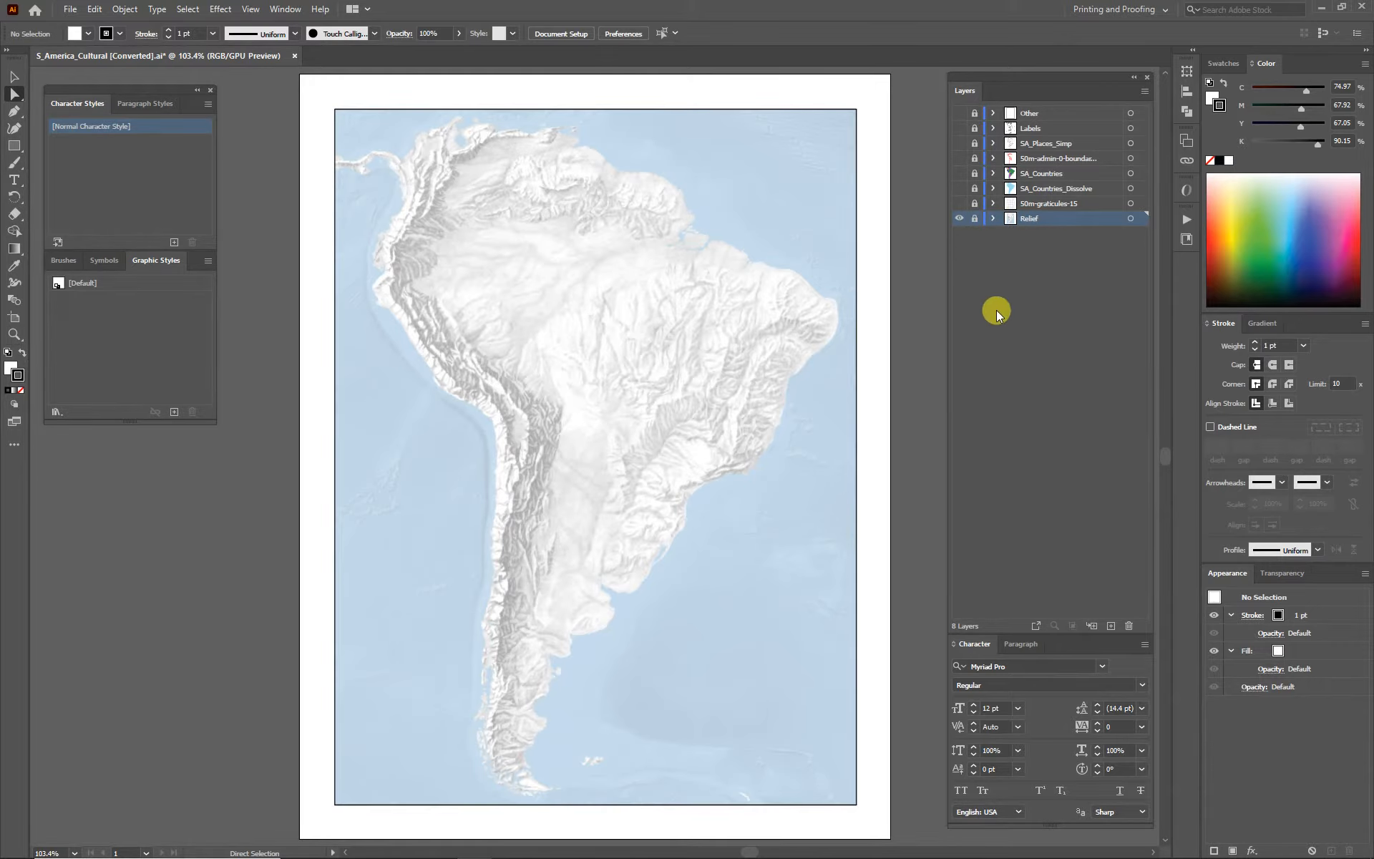
Examine how the clipping path in the 50m-graticules-15 clip group crops the grid lines, and lock and hide the layer again.
{"action": "left_click", "coordinate": [960, 203]}
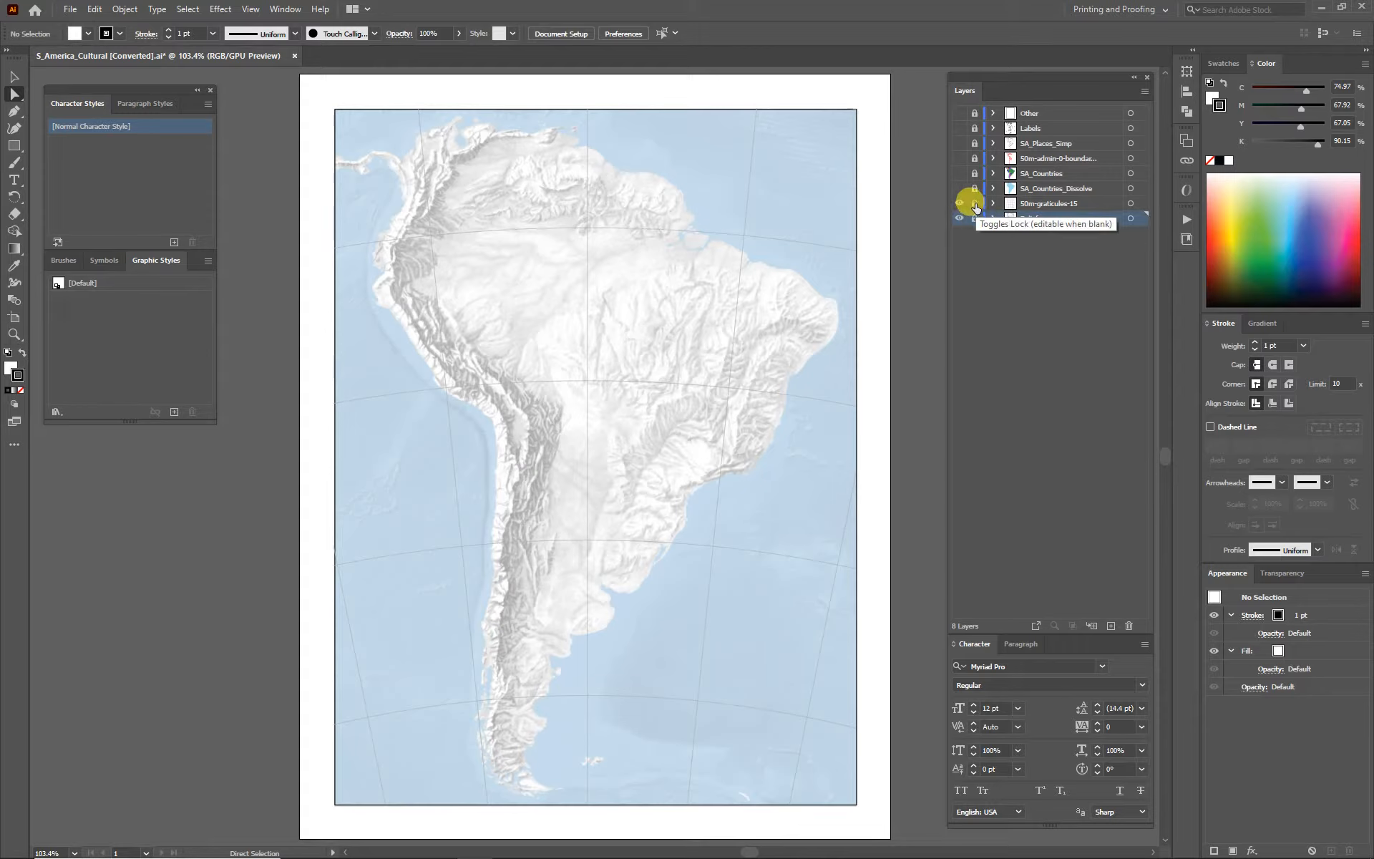
{"action": "left_click", "coordinate": [975, 203]}
{"action": "left_click", "coordinate": [993, 204]}
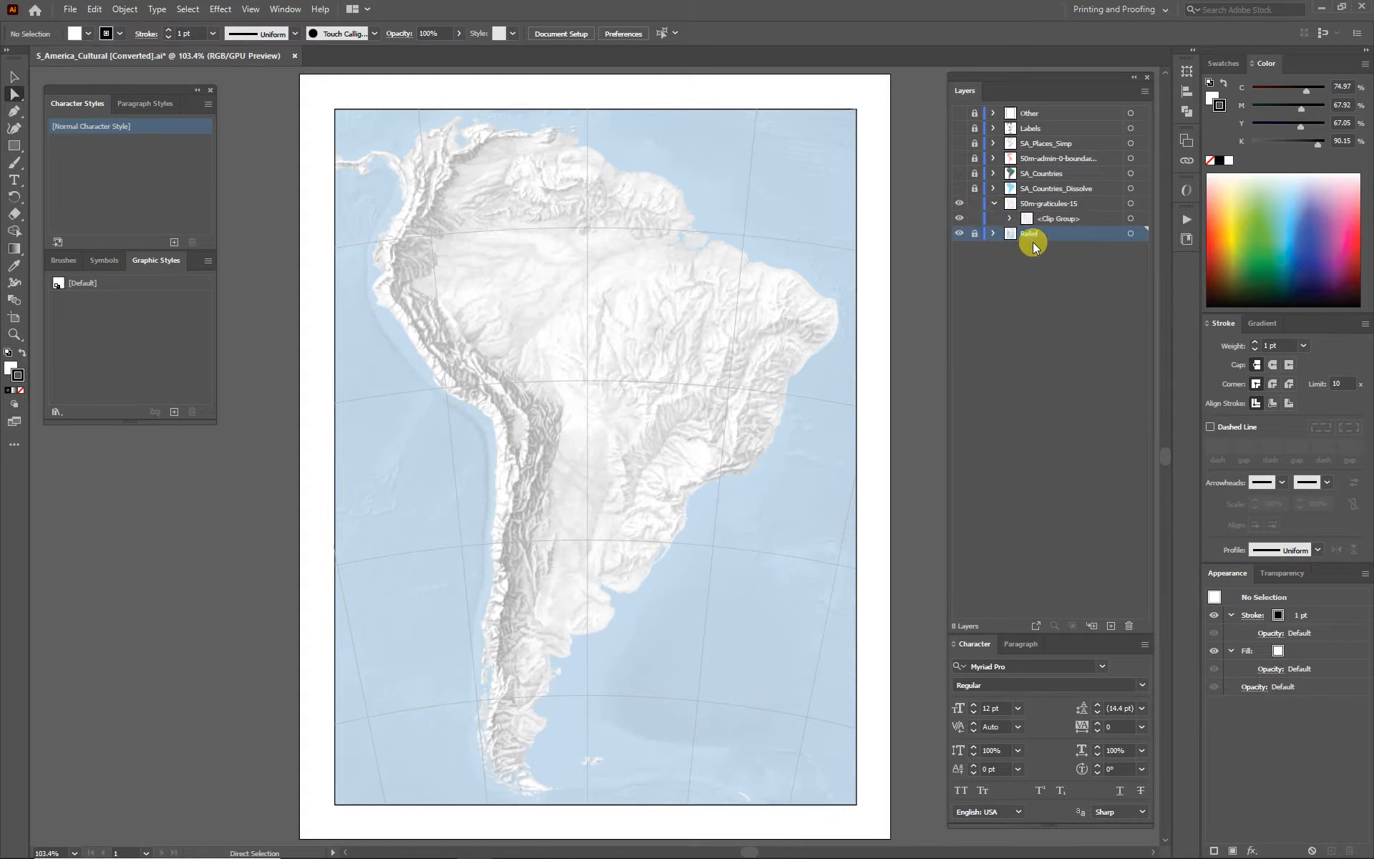
{"action": "left_click", "coordinate": [1010, 218]}
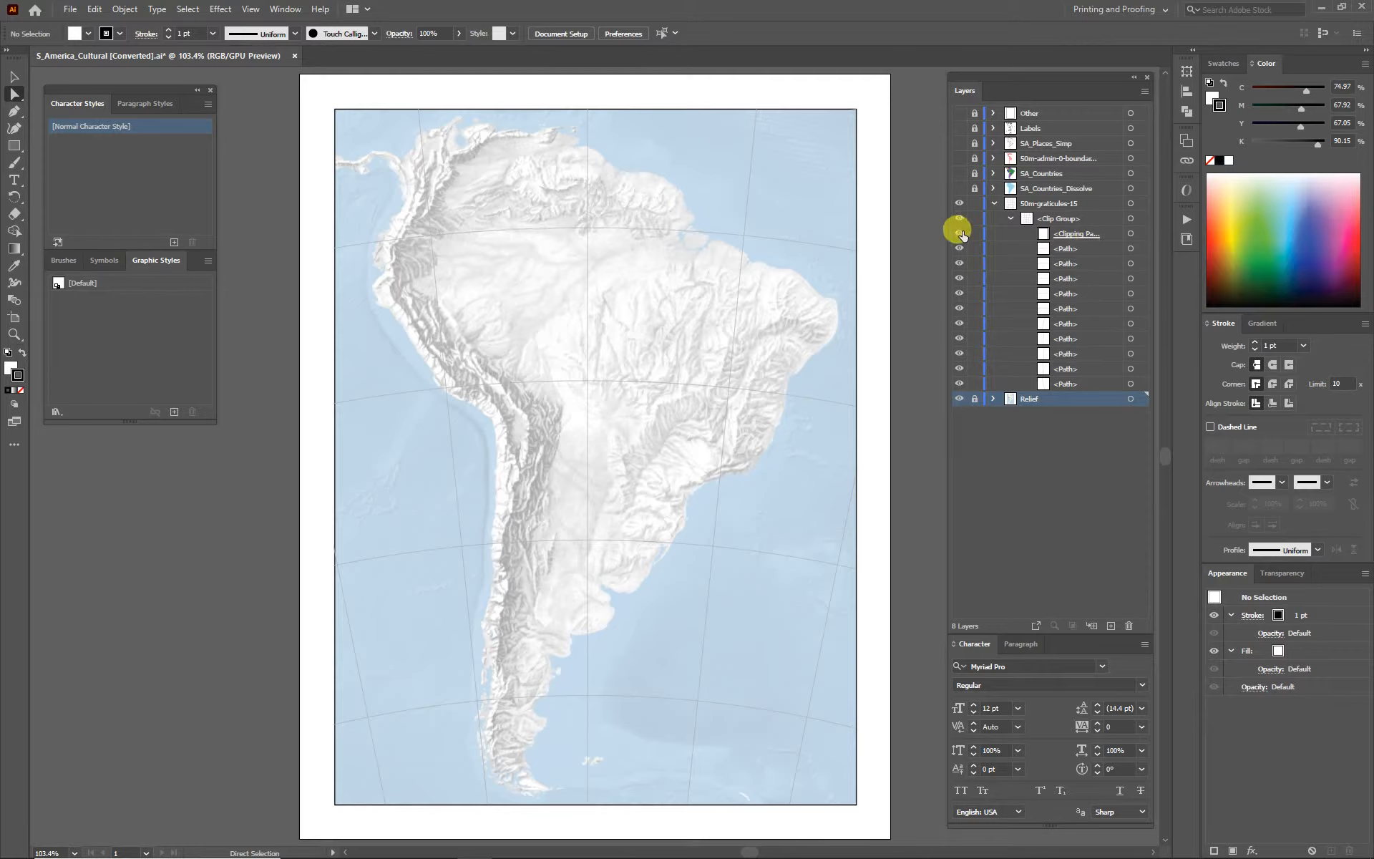
{"action": "left_click", "coordinate": [960, 234]}
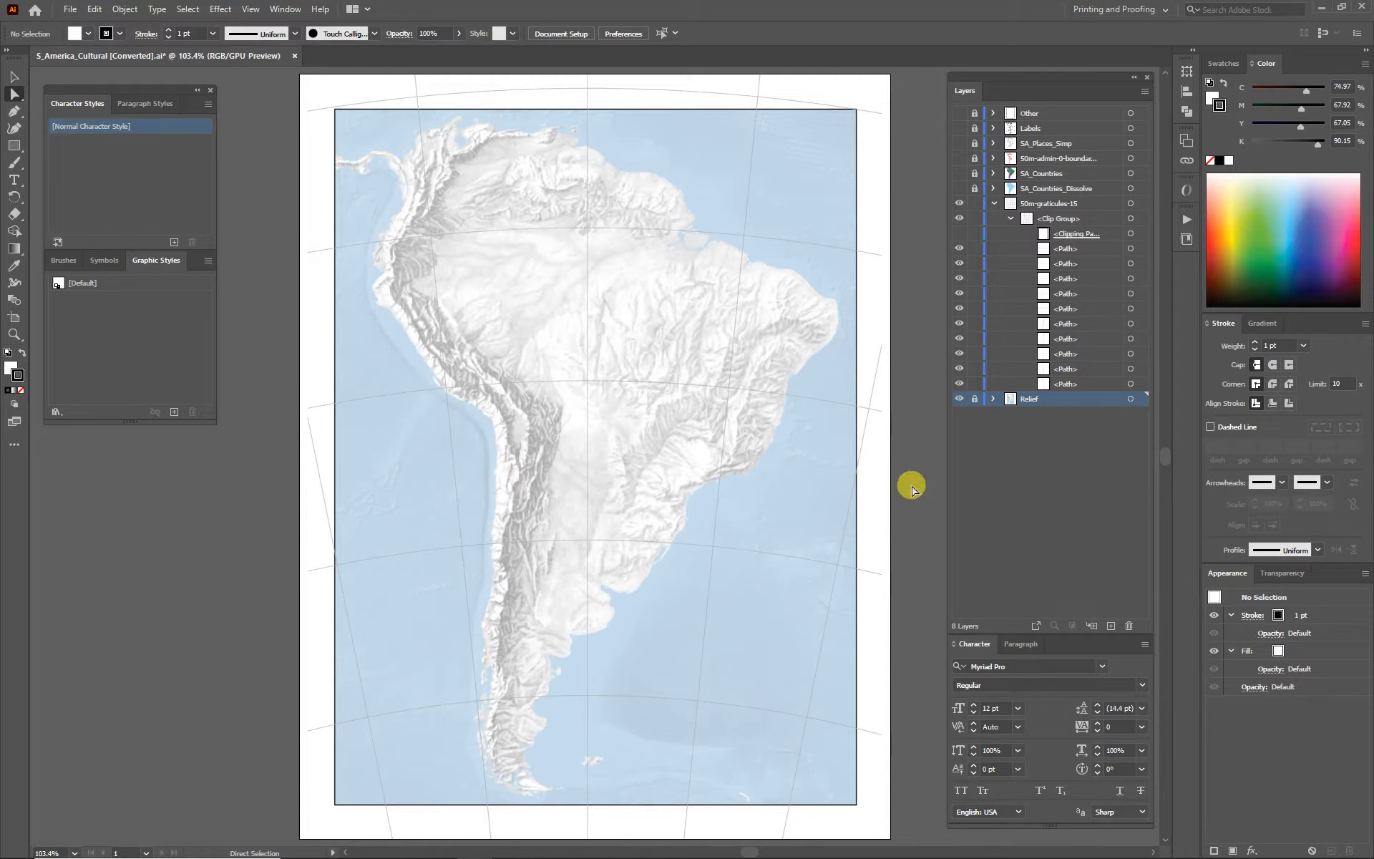
{"action": "left_click", "coordinate": [959, 234]}
{"action": "left_click", "coordinate": [959, 233]}
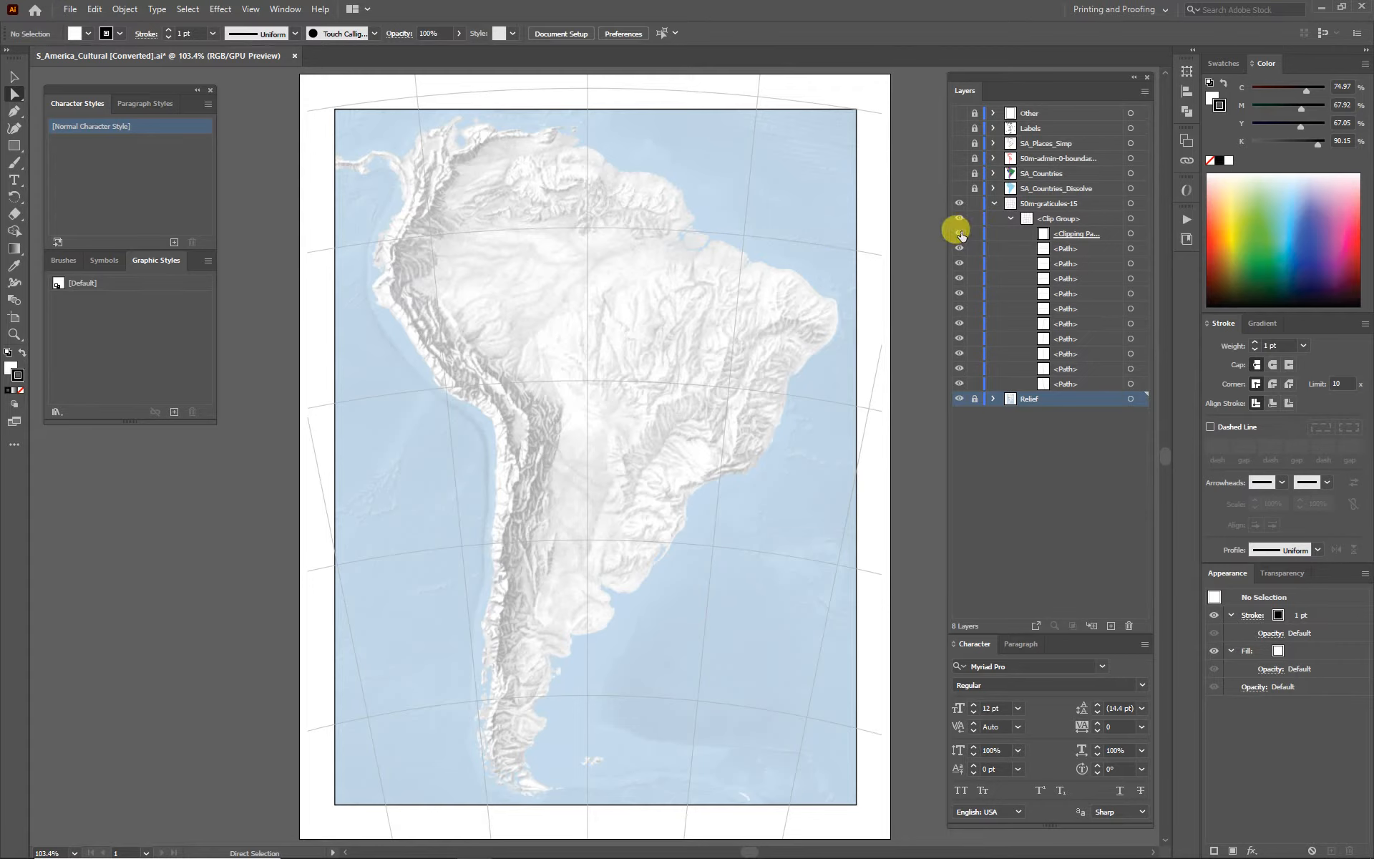
{"action": "left_click", "coordinate": [1009, 218]}
{"action": "left_click", "coordinate": [994, 204]}
{"action": "left_click", "coordinate": [974, 203]}
{"action": "left_click", "coordinate": [960, 204]}
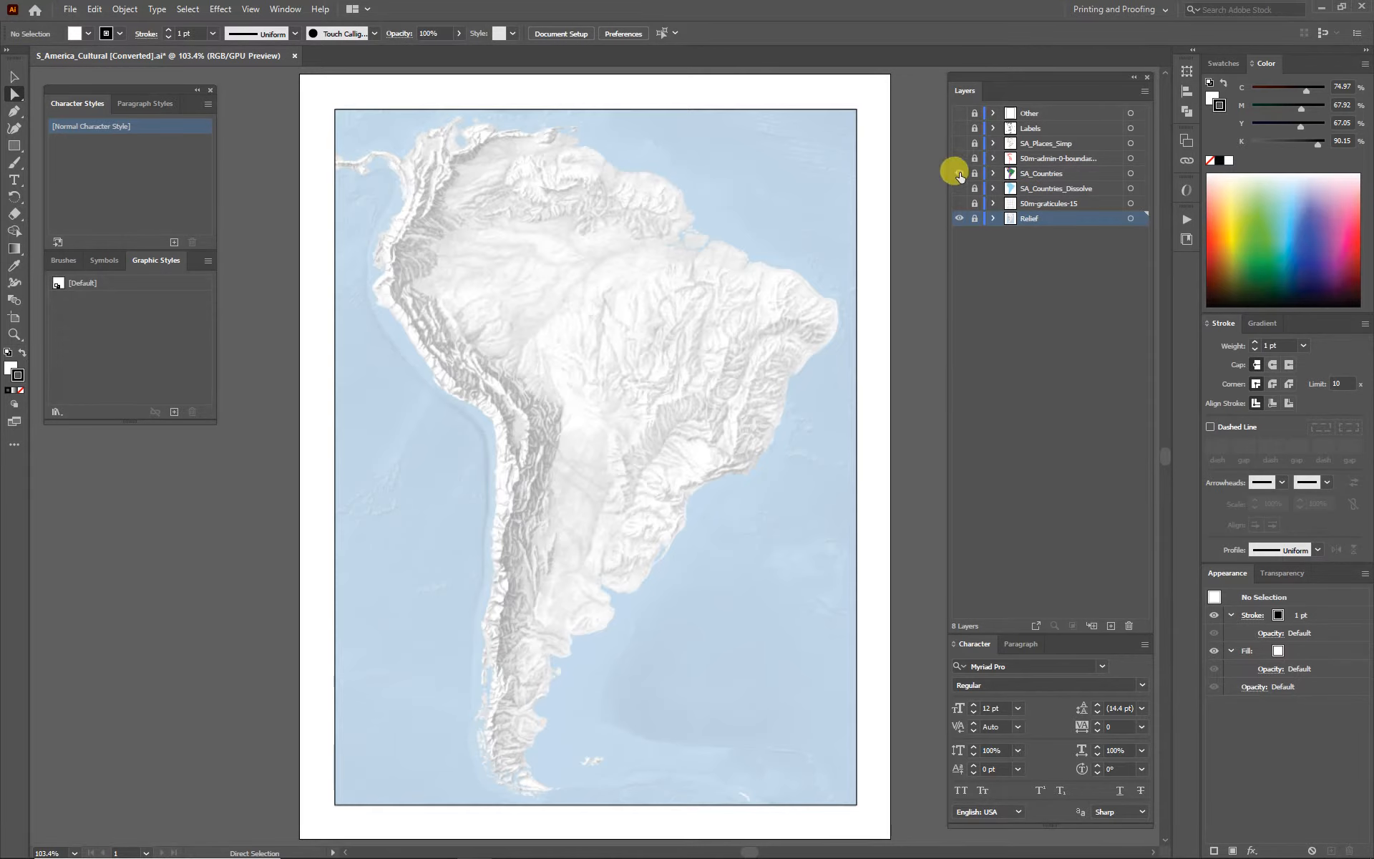
Show and unlock the SA_Countries layer, and select the clipping path inside its clip group.
{"action": "left_click", "coordinate": [959, 173]}
{"action": "left_click", "coordinate": [974, 173]}
{"action": "left_click", "coordinate": [993, 173]}
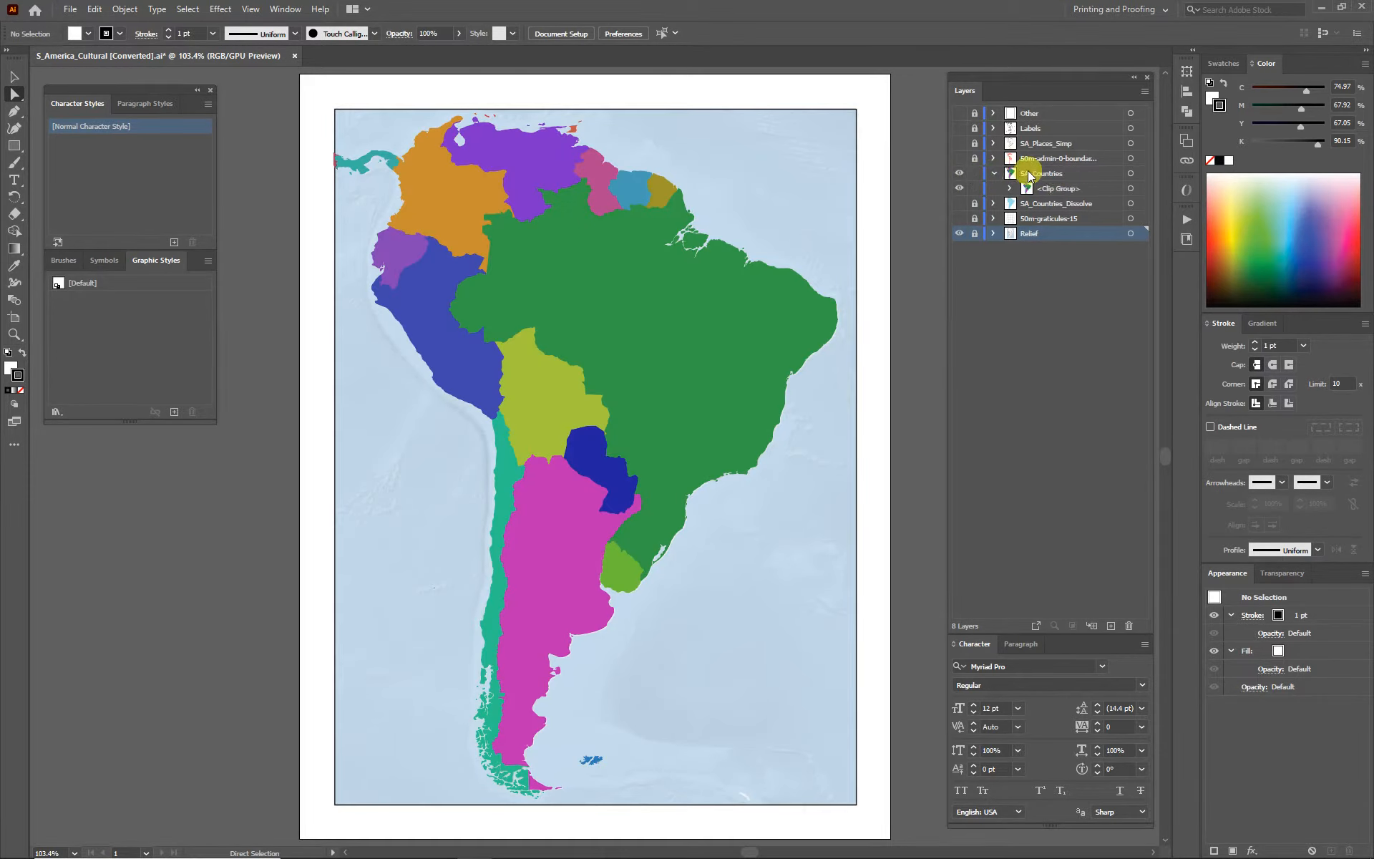
{"action": "left_click", "coordinate": [1010, 188]}
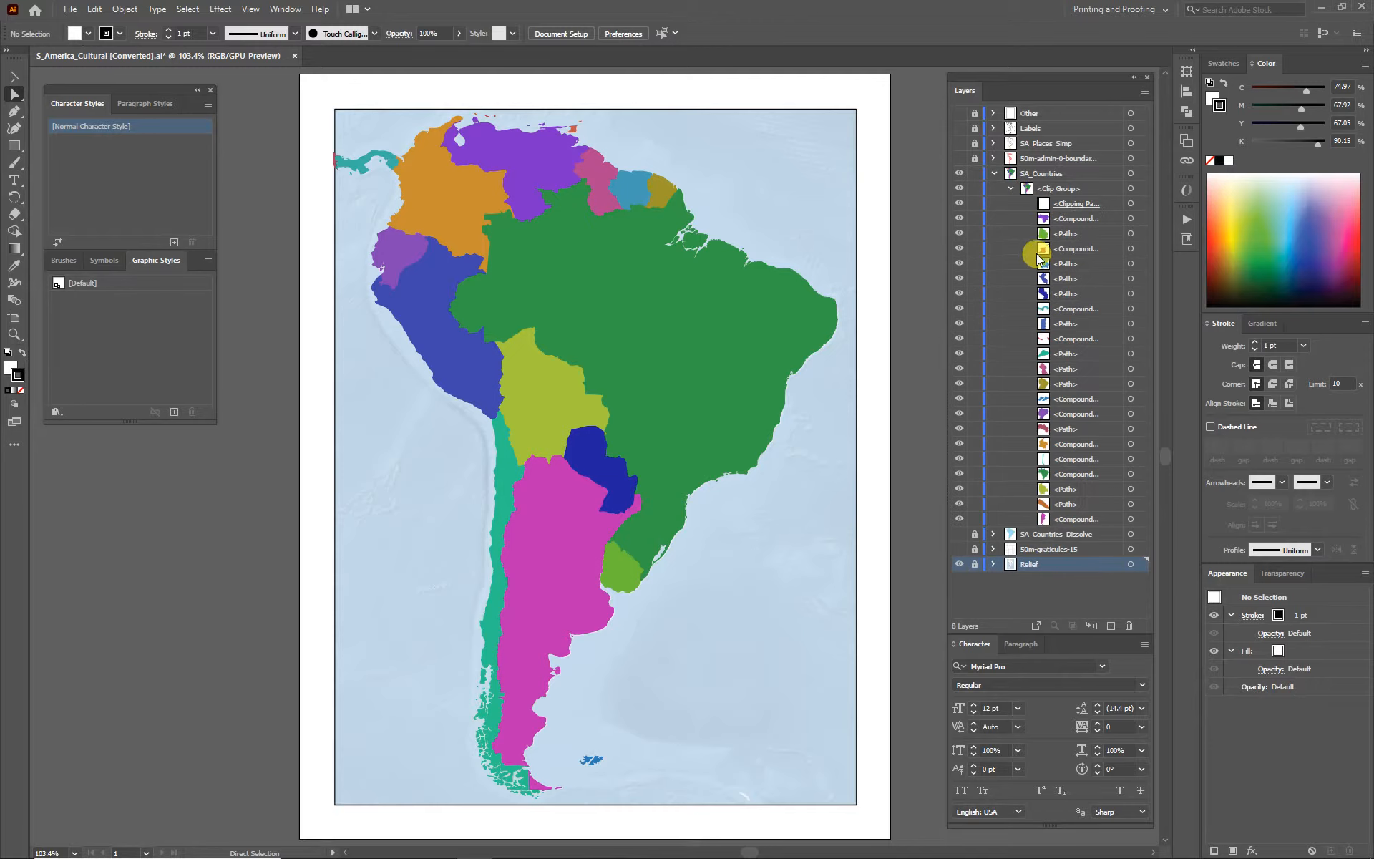
{"action": "left_click", "coordinate": [1081, 204]}
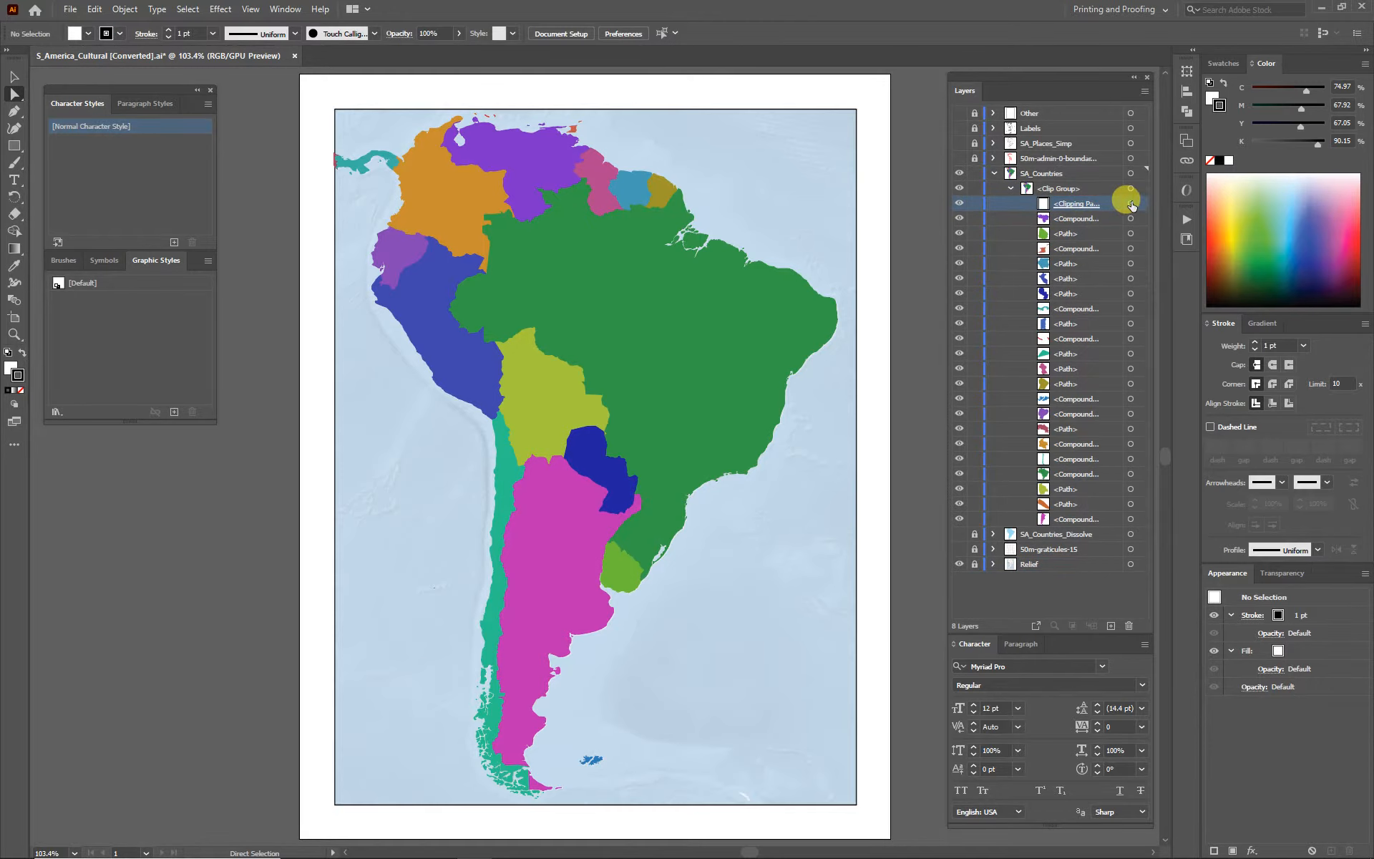
{"action": "left_click", "coordinate": [1131, 203]}
{"action": "left_click", "coordinate": [959, 204]}
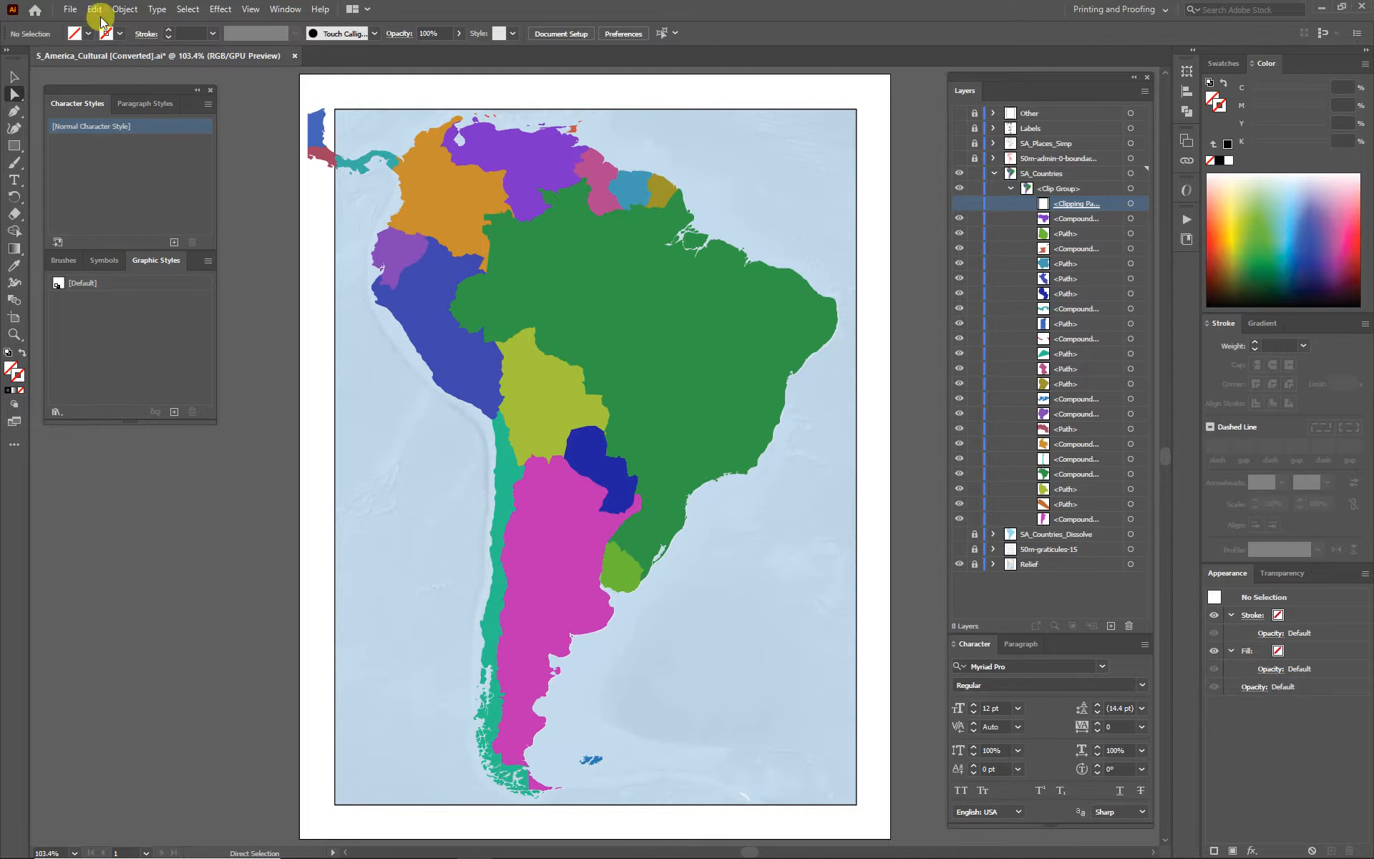
{"action": "left_click", "coordinate": [125, 9]}
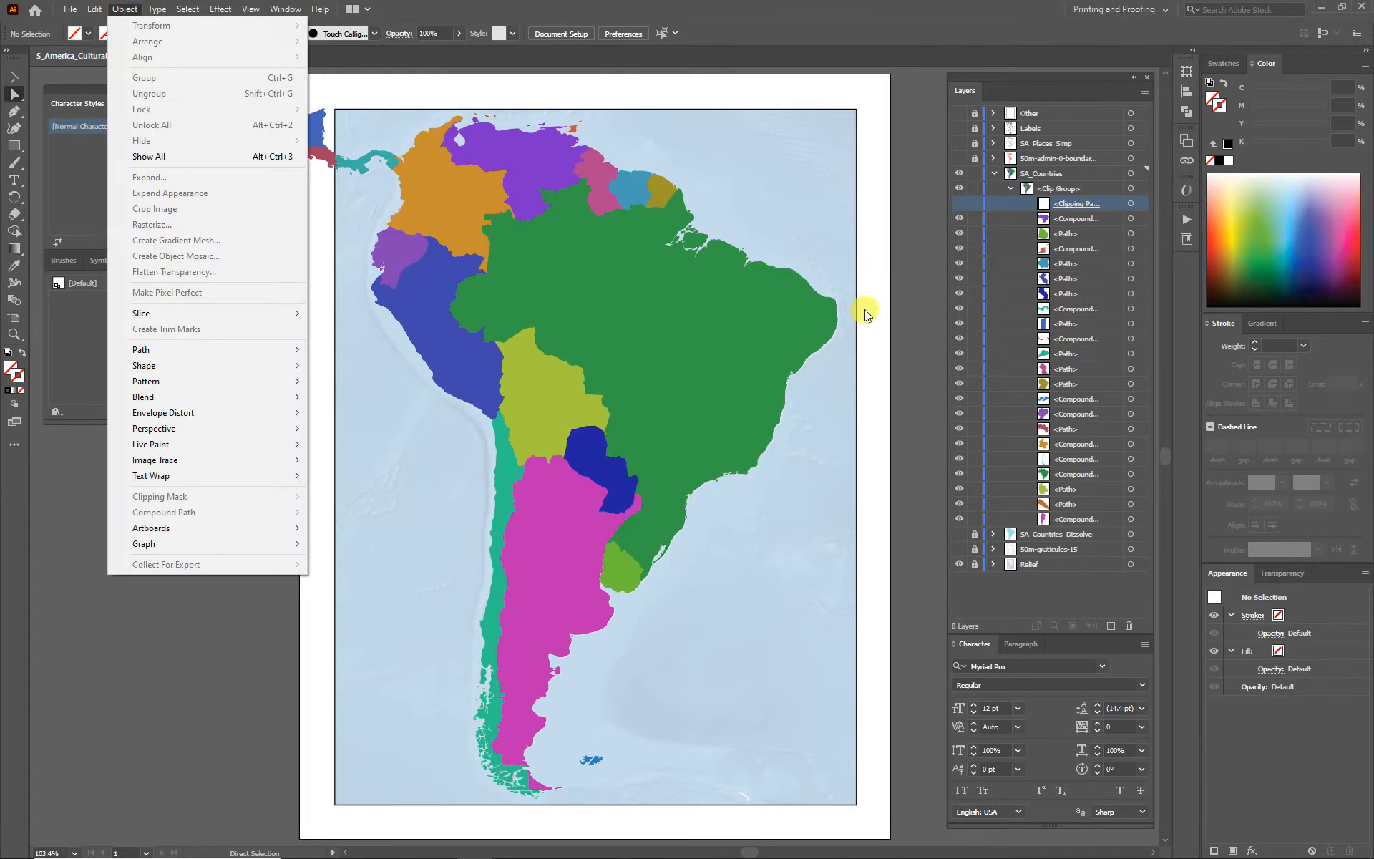
{"action": "left_click", "coordinate": [958, 202]}
Release the clipping mask on the SA_Countries layer and lock the former clipping path.
{"action": "left_click", "coordinate": [1131, 204]}
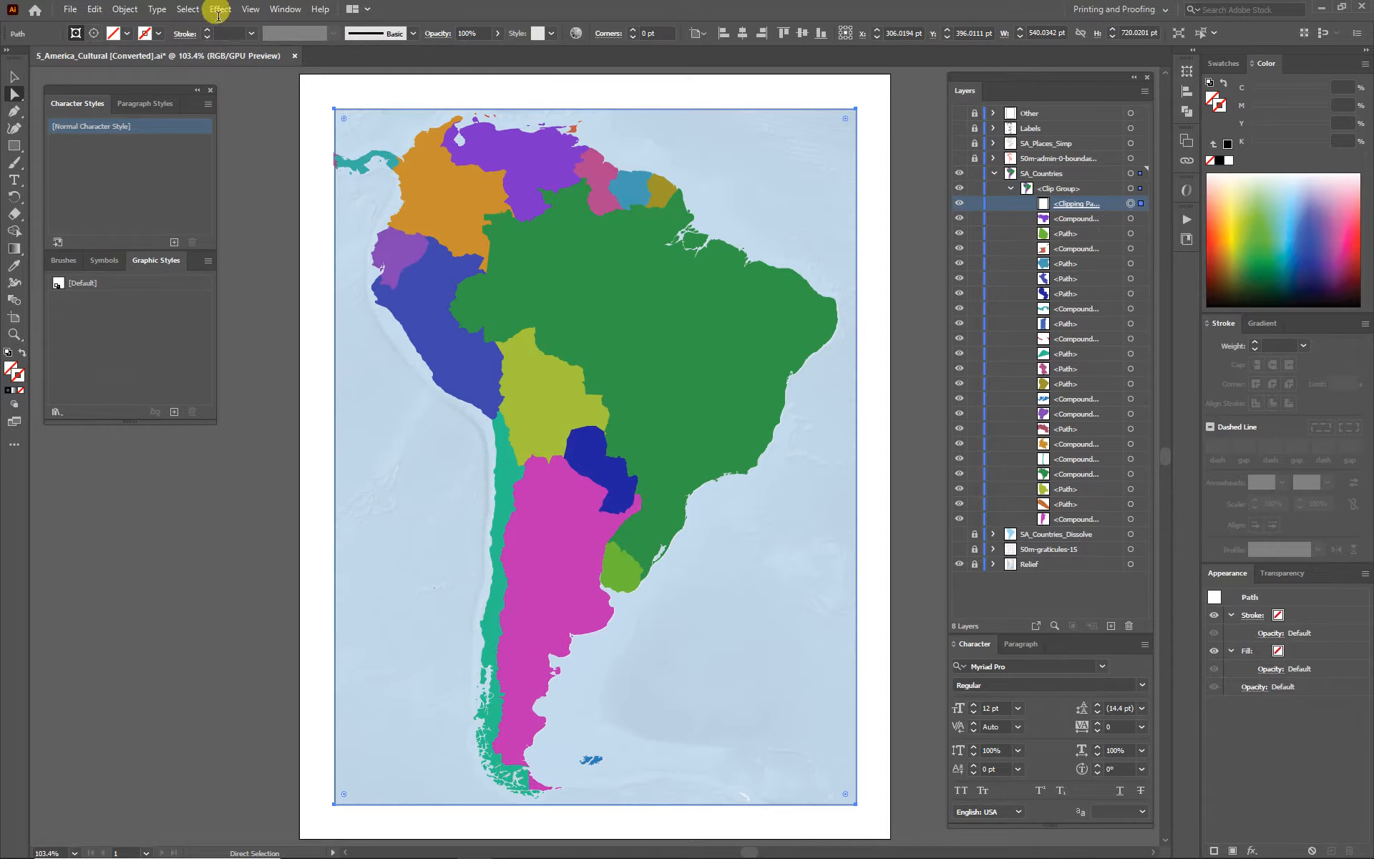
{"action": "left_click", "coordinate": [125, 9]}
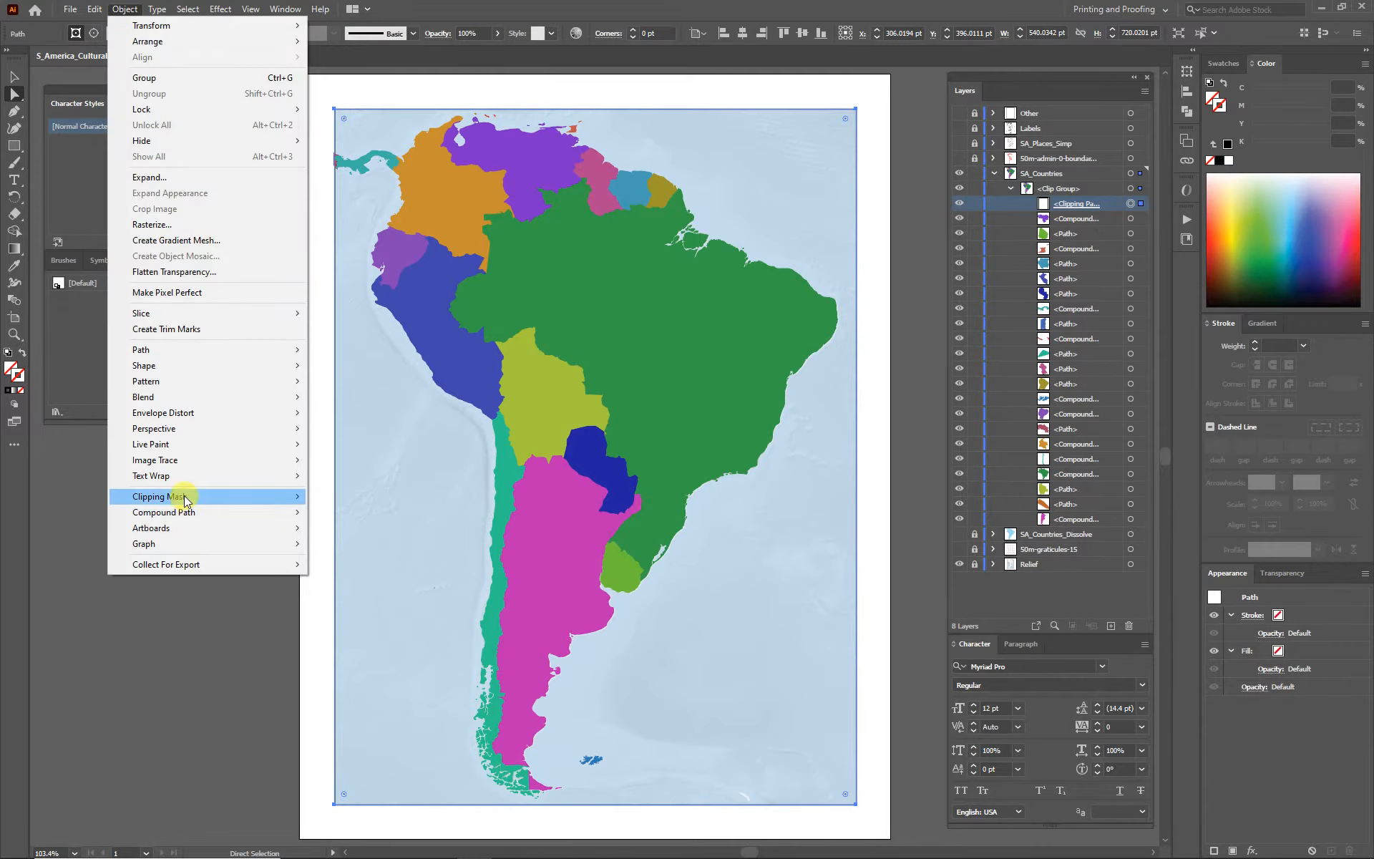
{"action": "mouse_move", "coordinate": [224, 496]}
{"action": "left_click", "coordinate": [343, 513]}
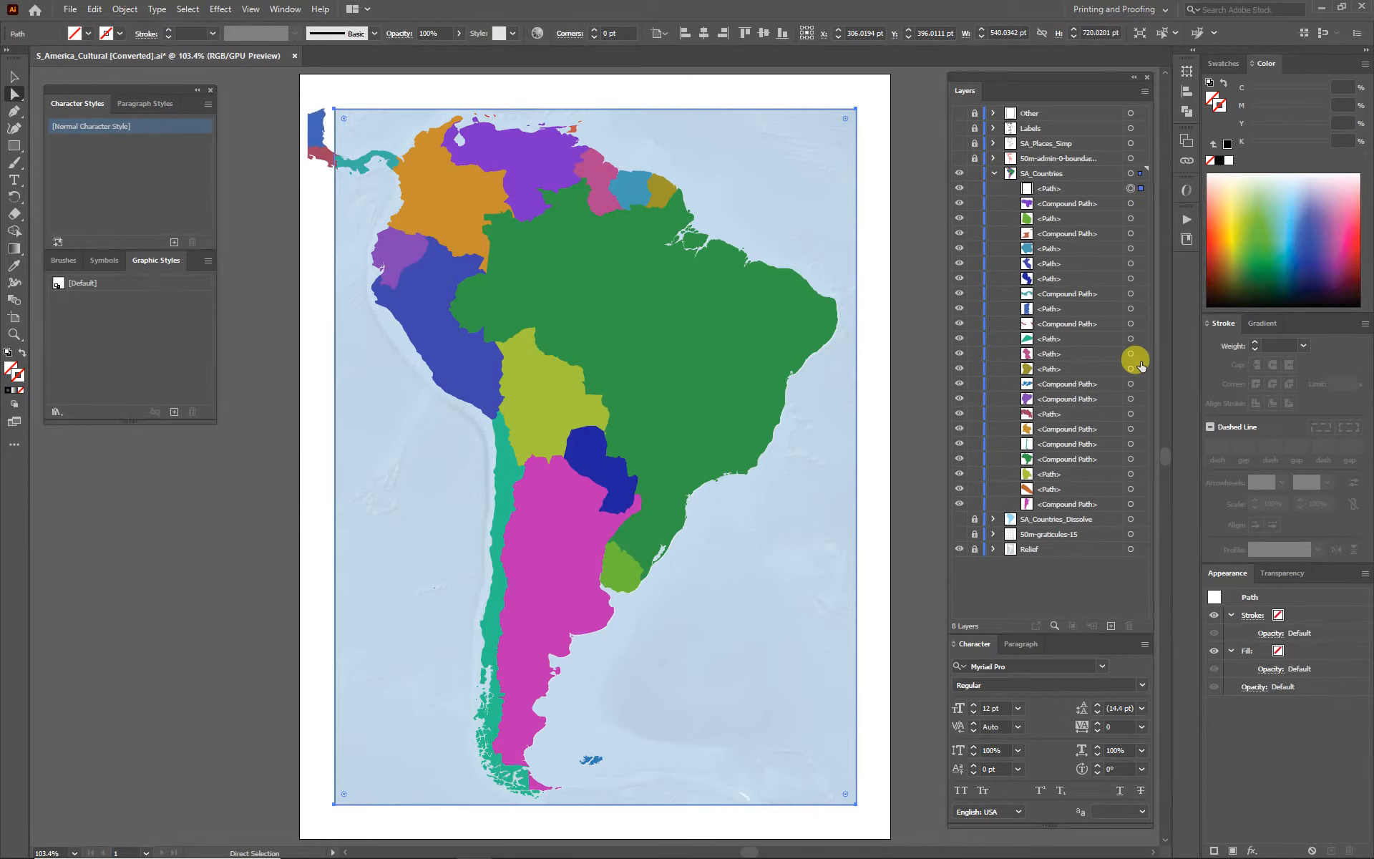
{"action": "left_click", "coordinate": [974, 188]}
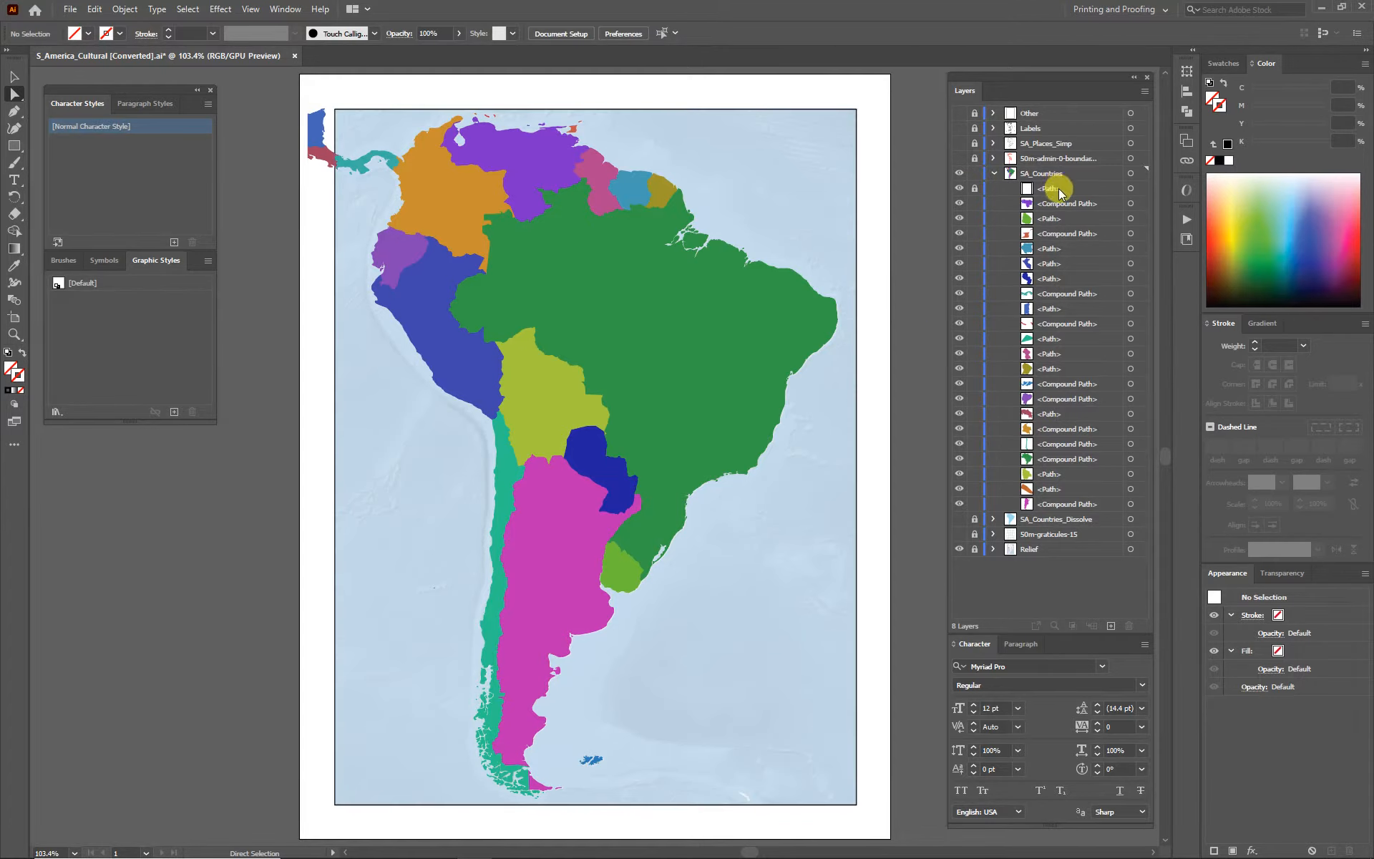
Select Brazil and load the S_America_Best.ai file from the 50_Mill_Data folder as a graphic style library.
{"action": "left_click", "coordinate": [671, 350]}
{"action": "left_click", "coordinate": [975, 520]}
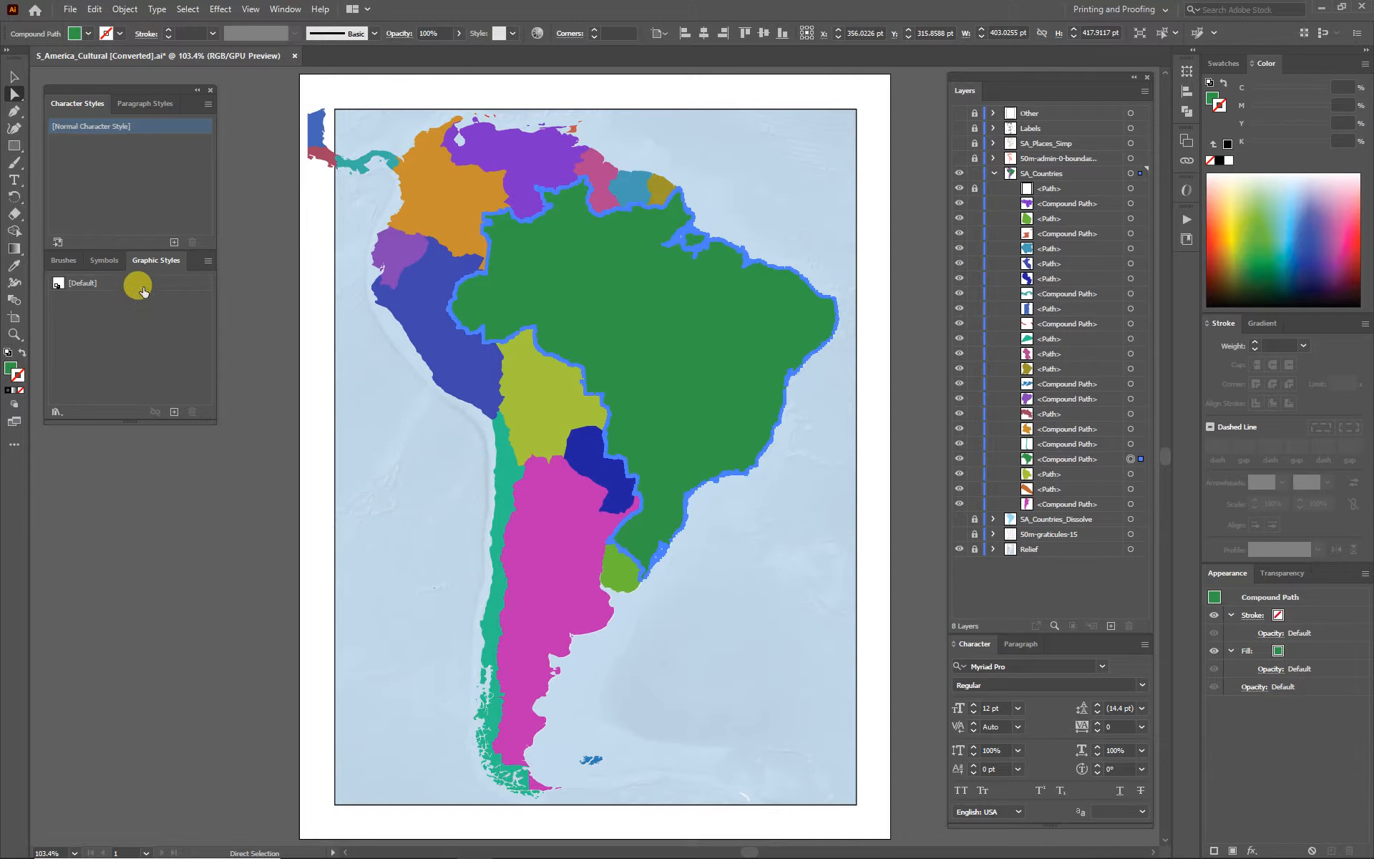
{"action": "left_click", "coordinate": [207, 262]}
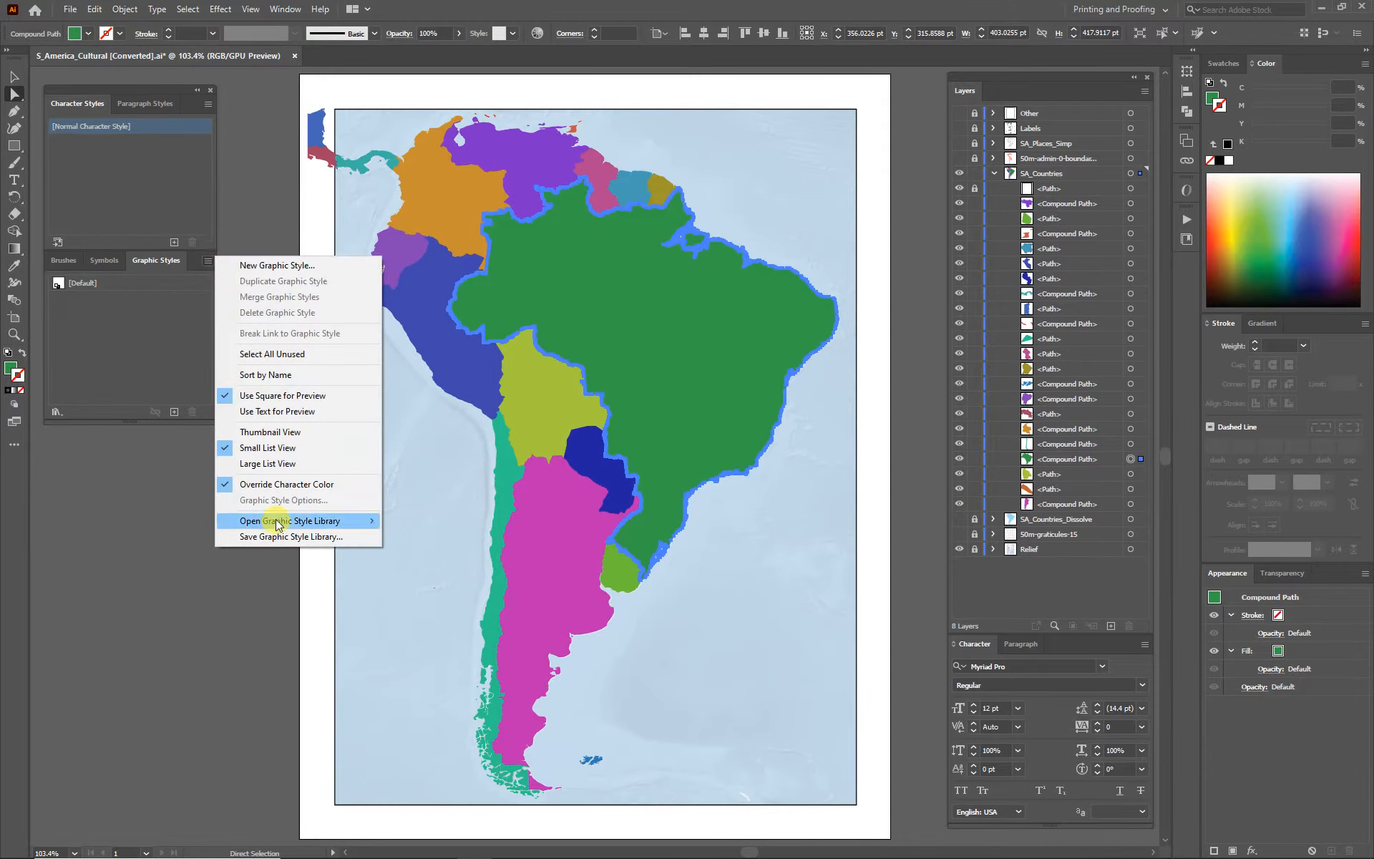
{"action": "mouse_move", "coordinate": [278, 523]}
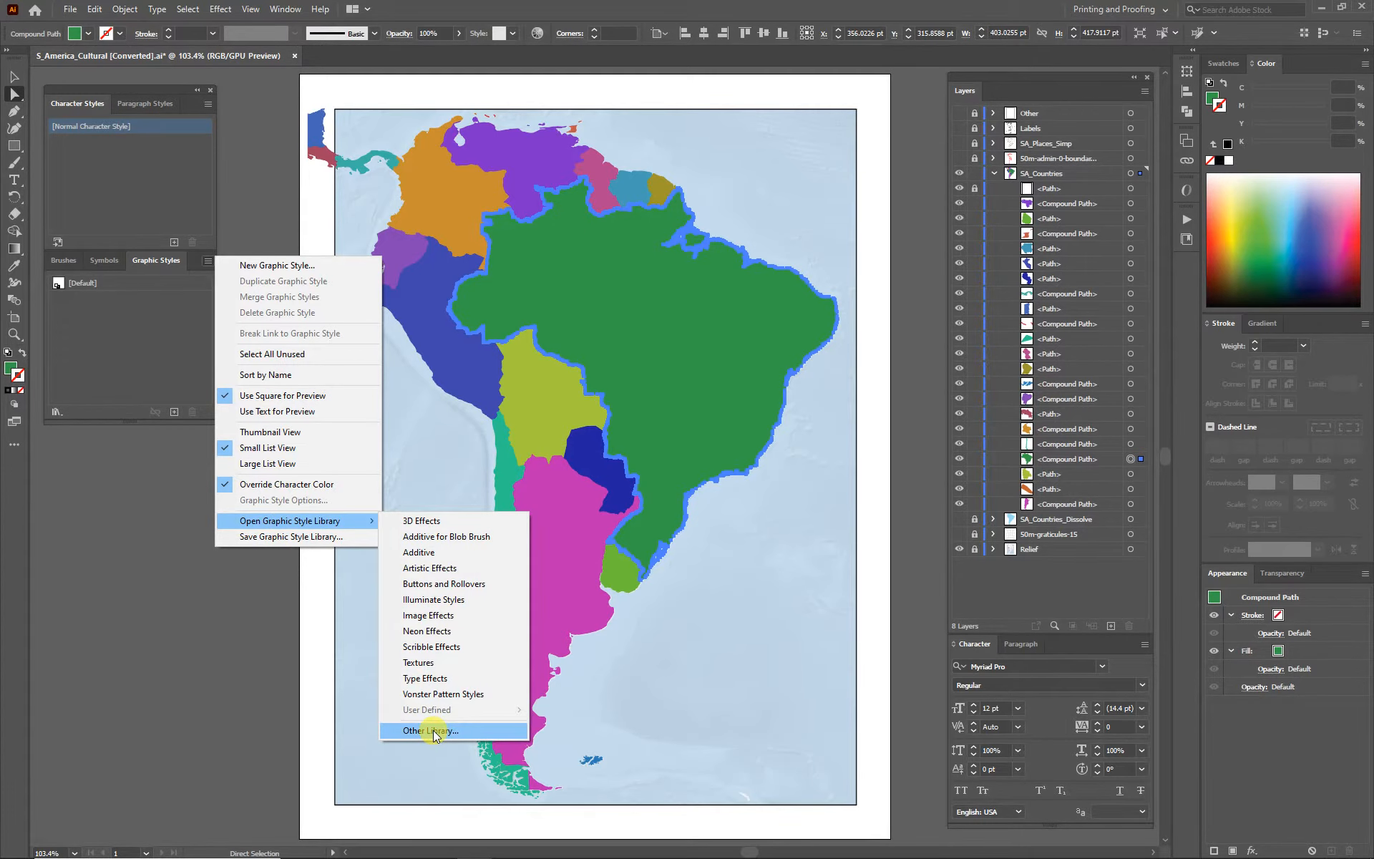
{"action": "left_click", "coordinate": [432, 731]}
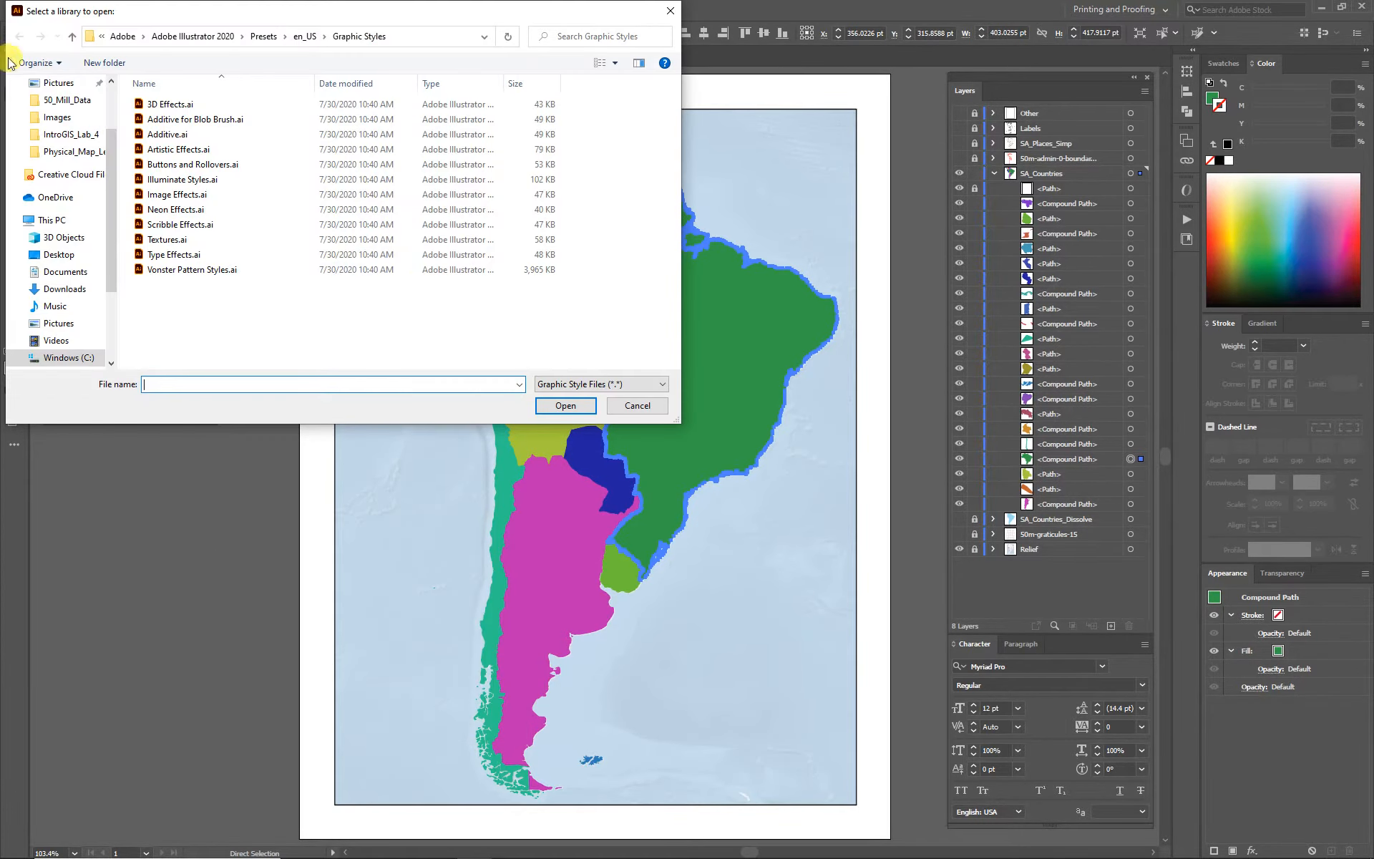
{"action": "left_click", "coordinate": [63, 100]}
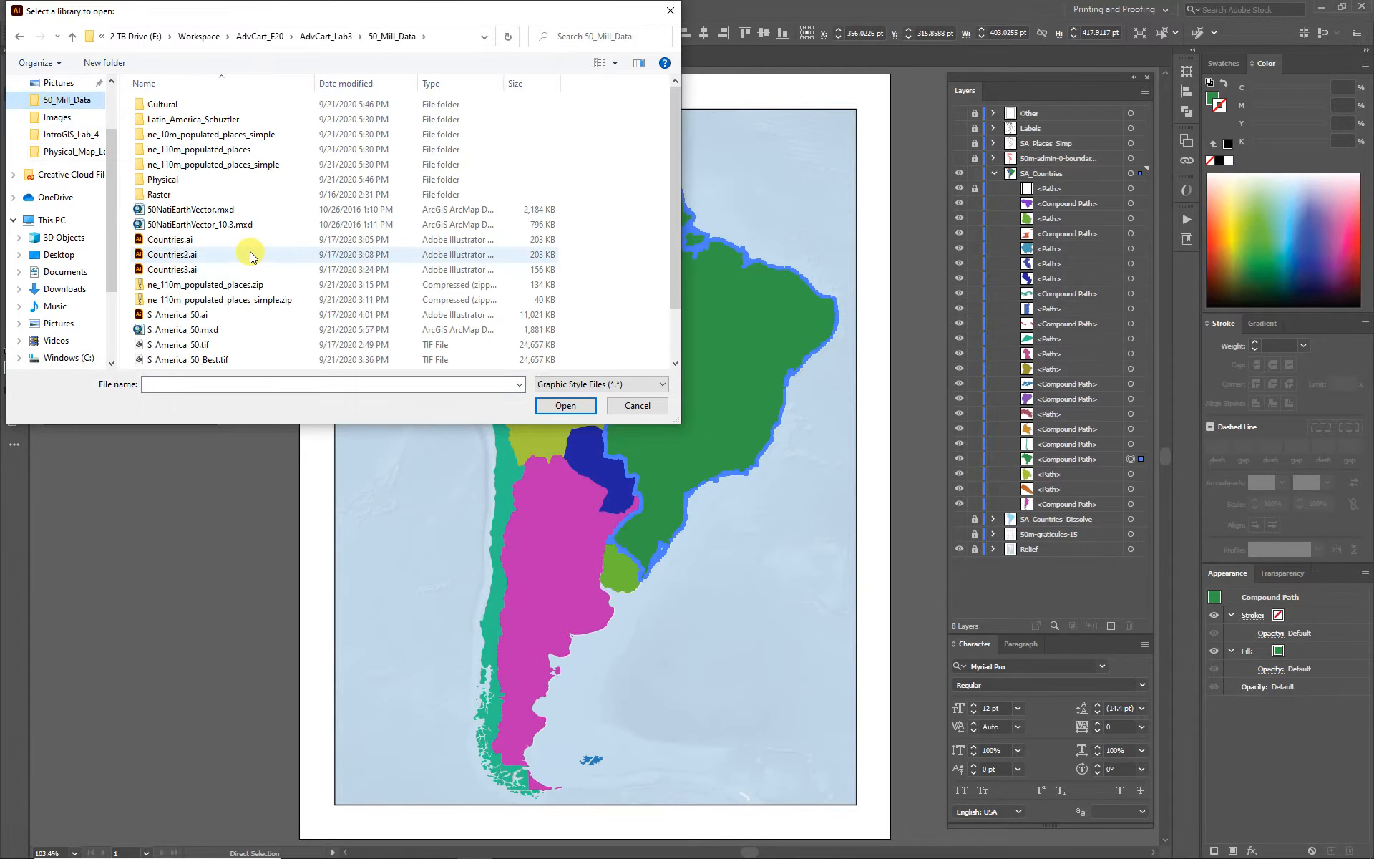
{"action": "scroll", "coordinate": [254, 255], "scroll_direction": "down", "scroll_amount": 1}
{"action": "left_click", "coordinate": [189, 331]}
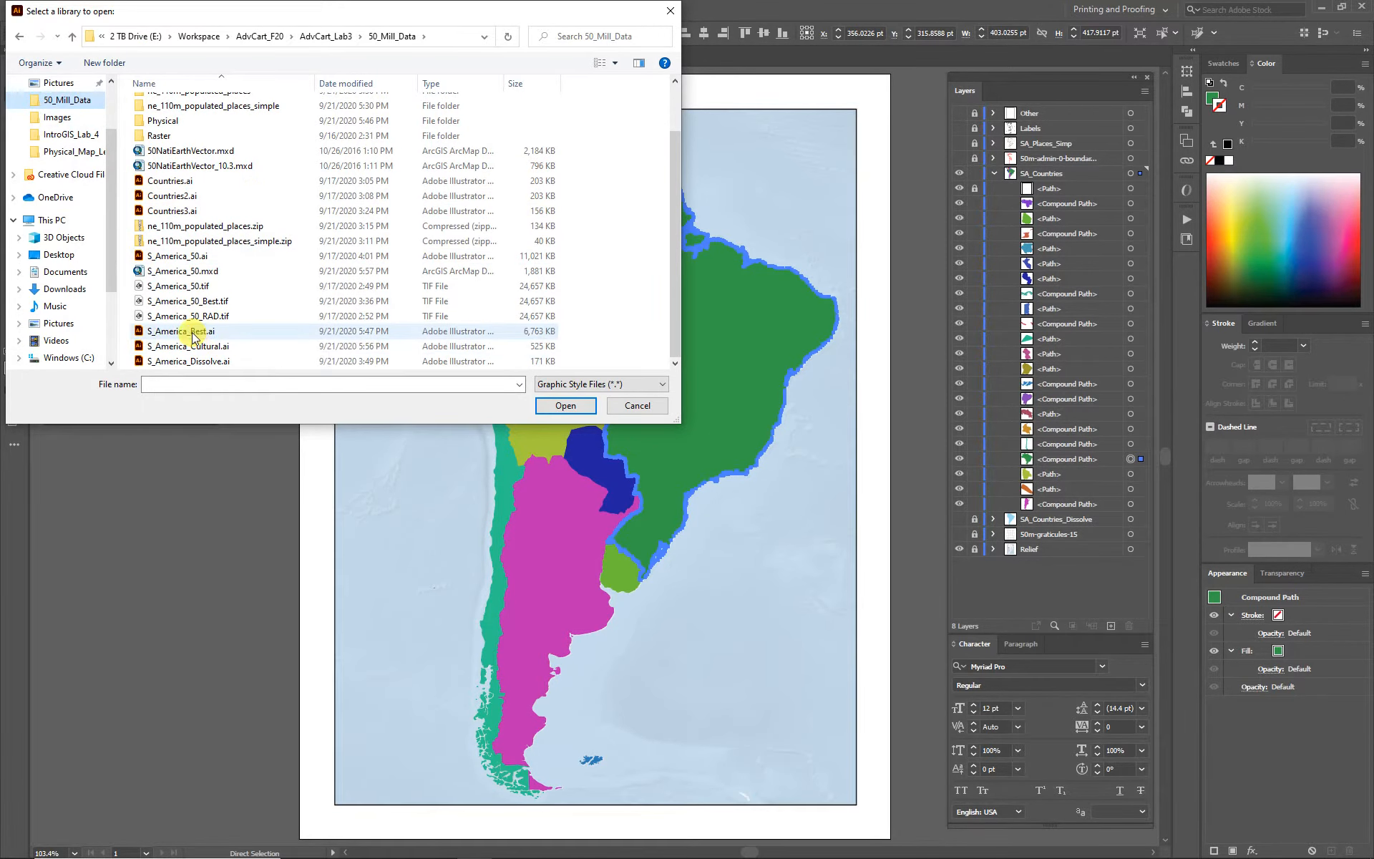
{"action": "left_click", "coordinate": [564, 405]}
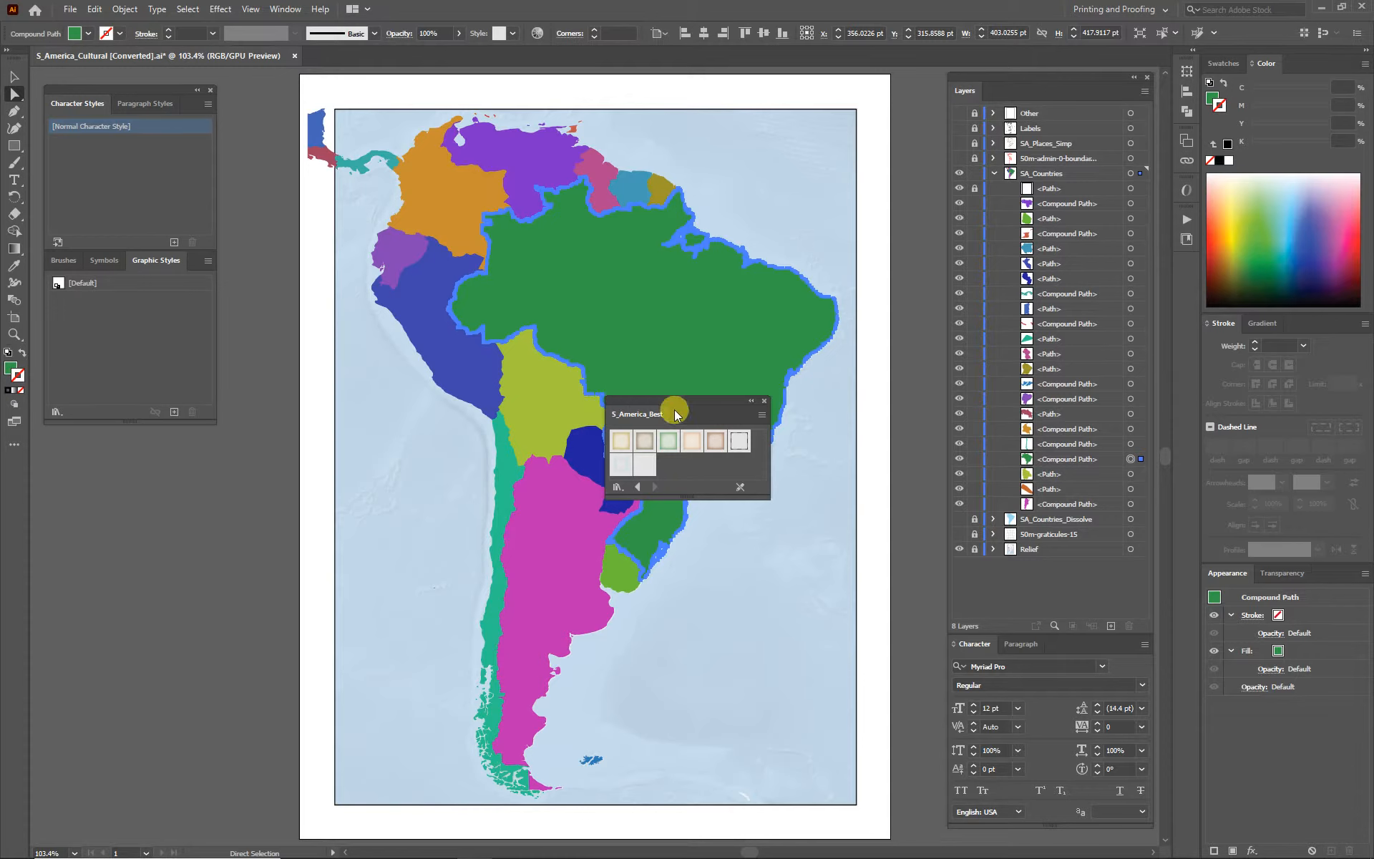
Place the enlarged S_America_Best library below the Graphic Styles panel and apply its Country1 style to Brazil.
{"action": "left_click", "coordinate": [762, 415]}
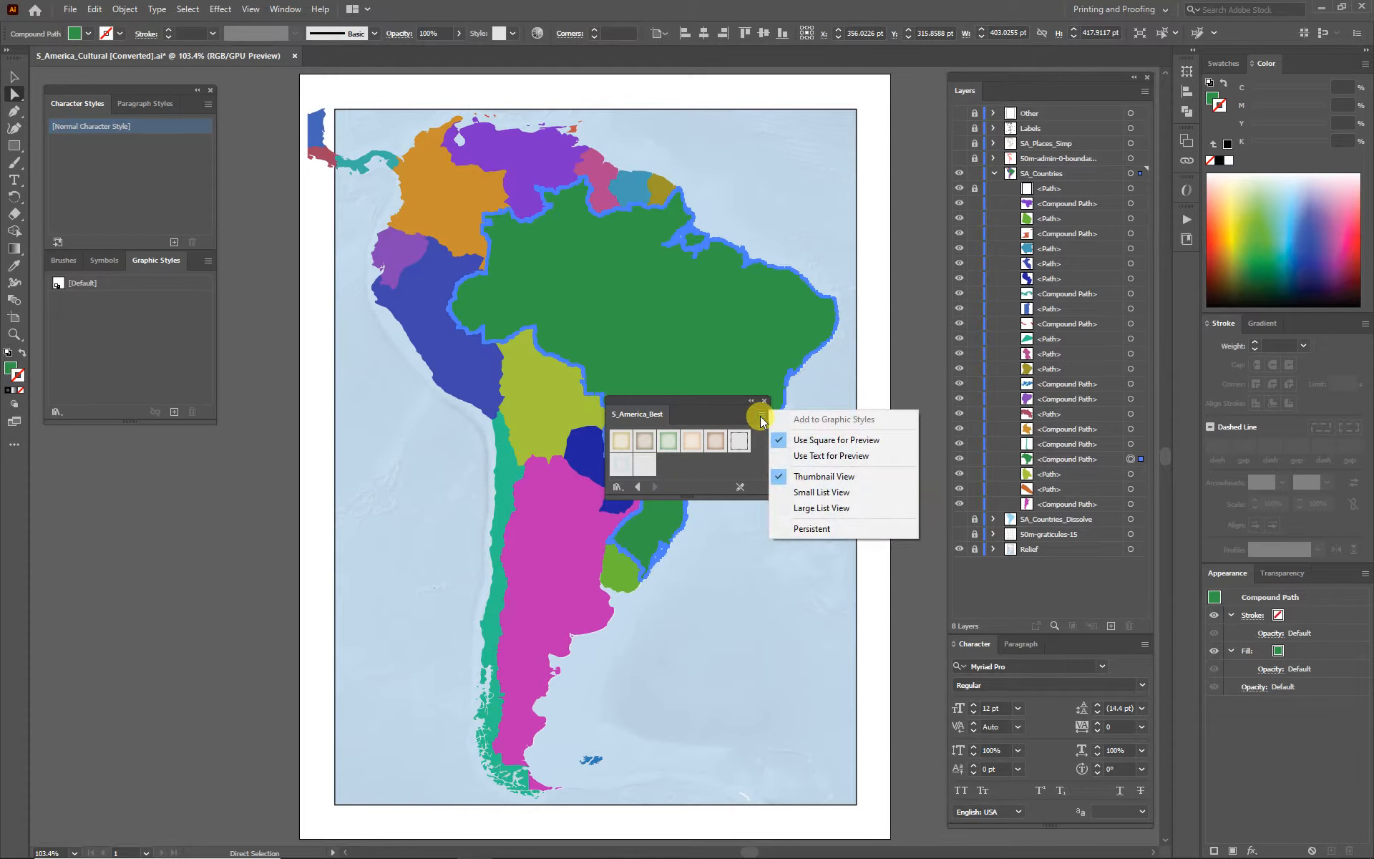
{"action": "left_click_drag", "start_coordinate": [702, 400], "coordinate": [166, 444]}
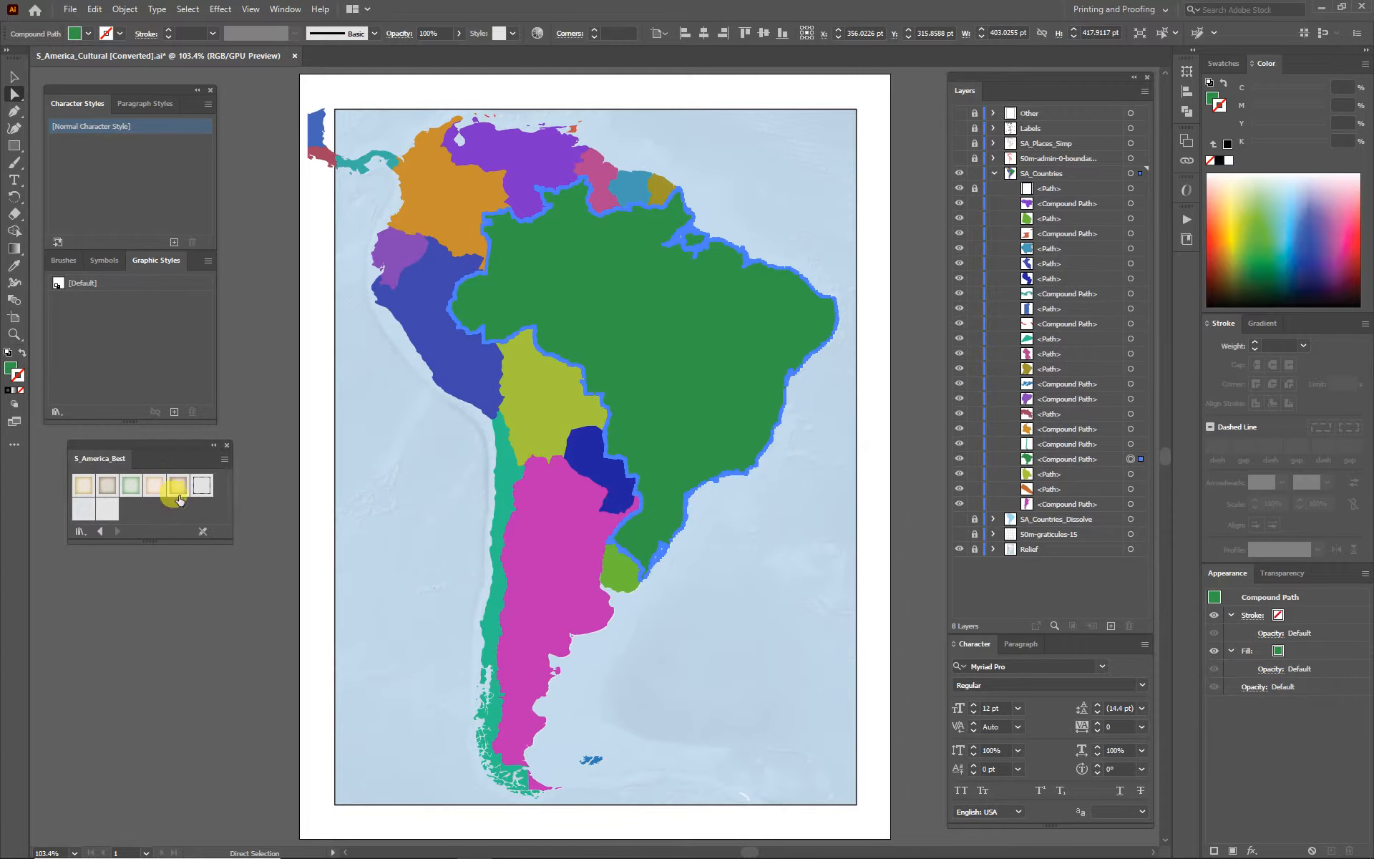
{"action": "left_click_drag", "start_coordinate": [143, 540], "coordinate": [144, 644]}
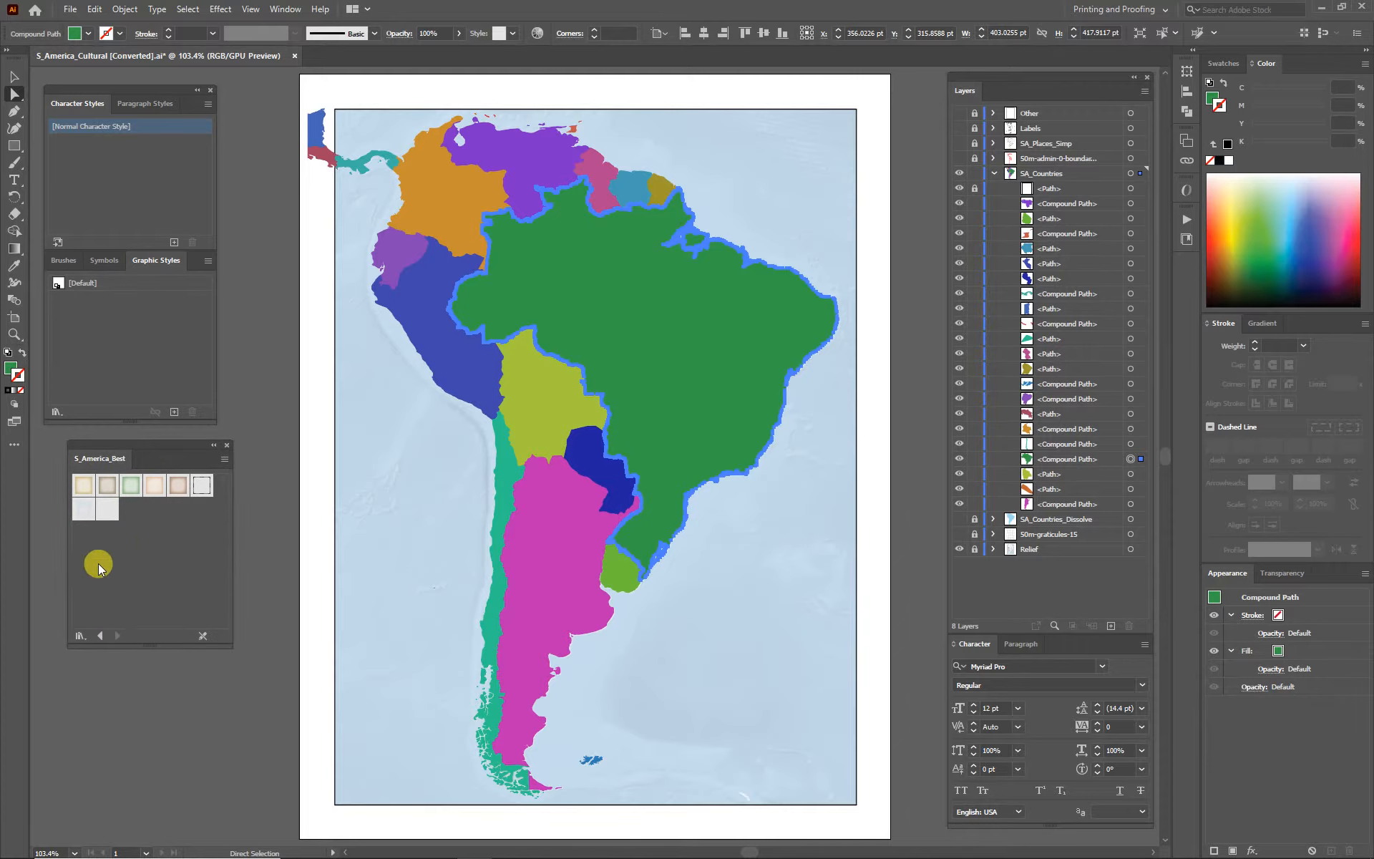
{"action": "left_click", "coordinate": [89, 489]}
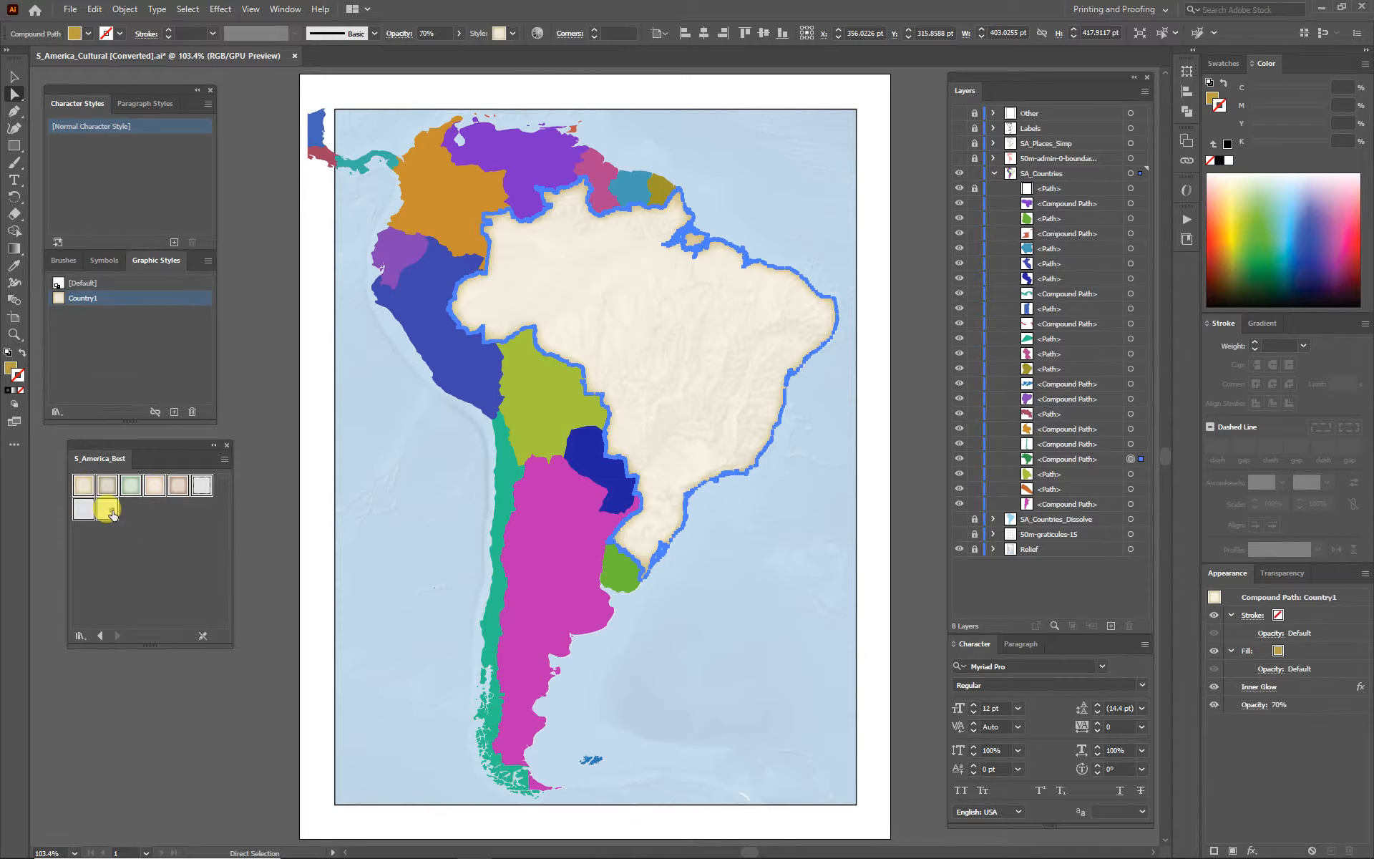
Add all the library's styles to the document's graphic styles and delete the duplicate Country1 2 style.
{"action": "left_click_drag", "start_coordinate": [131, 489], "coordinate": [70, 336]}
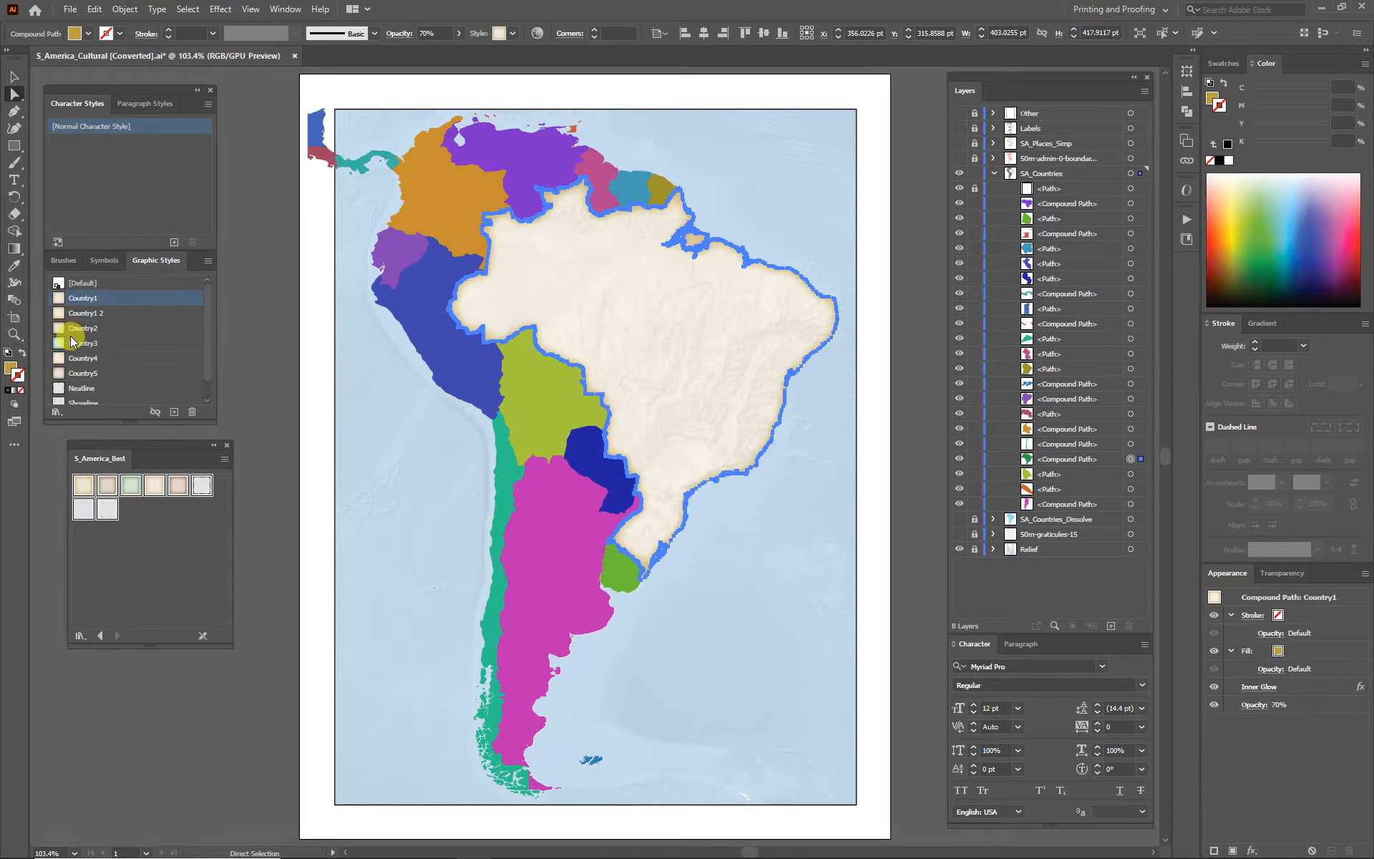
{"action": "left_click", "coordinate": [102, 313]}
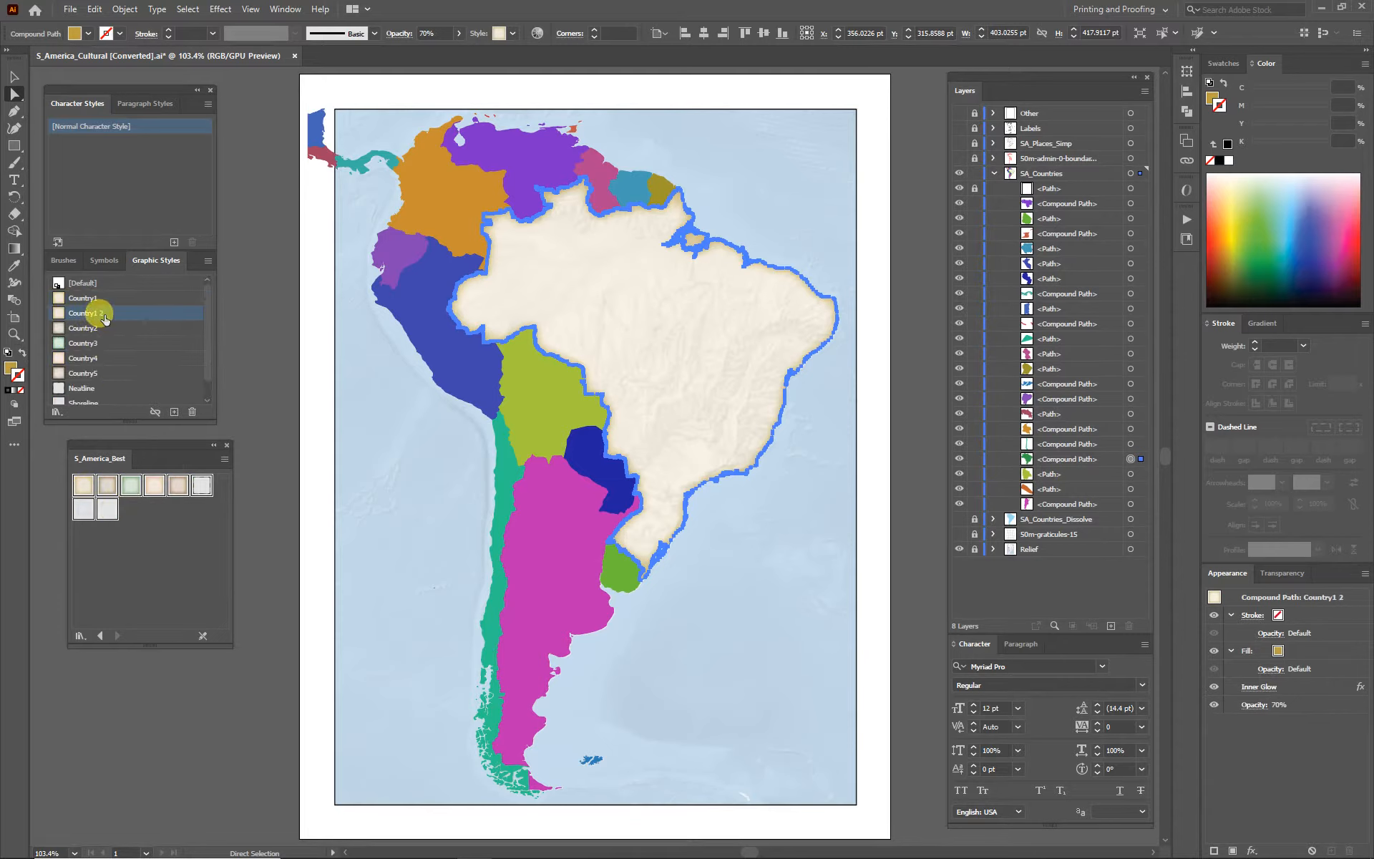
{"action": "left_click", "coordinate": [191, 412]}
{"action": "left_click", "coordinate": [676, 454]}
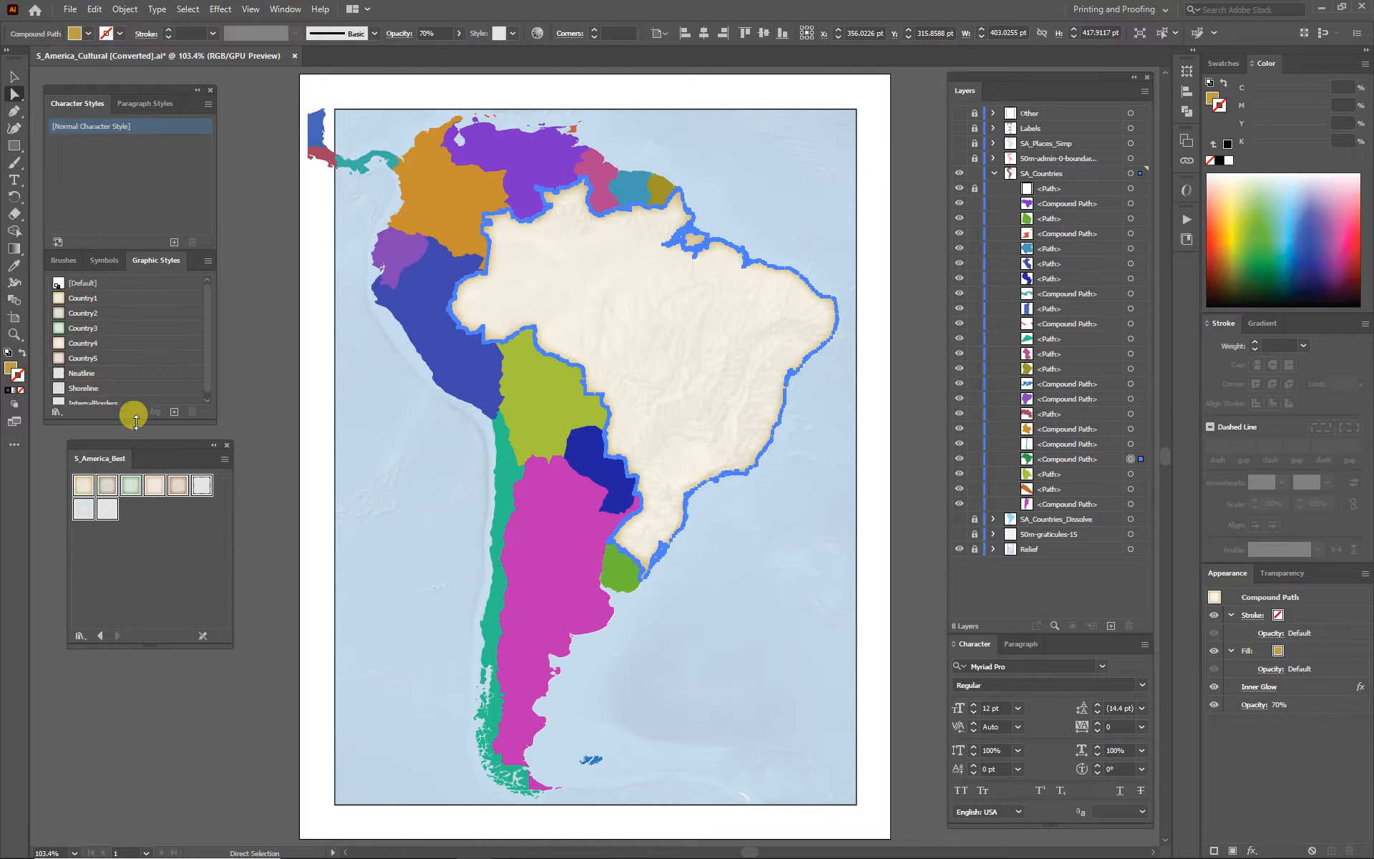
Close the S_America_Best library and lengthen the Graphic Styles panel to fit all its styles, leaving Brazil deselected.
{"action": "left_click", "coordinate": [226, 449]}
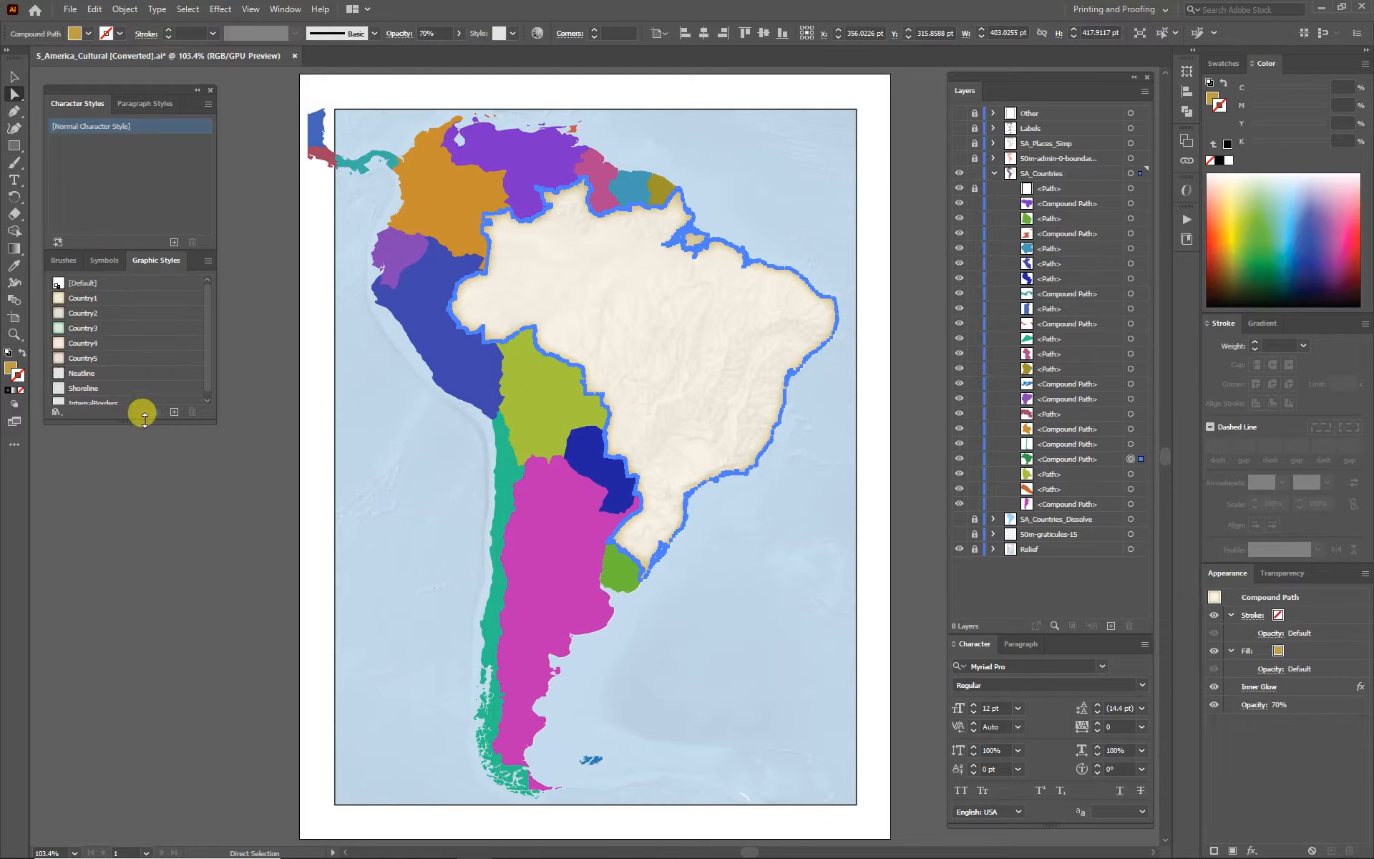
{"action": "left_click_drag", "start_coordinate": [131, 424], "coordinate": [127, 472]}
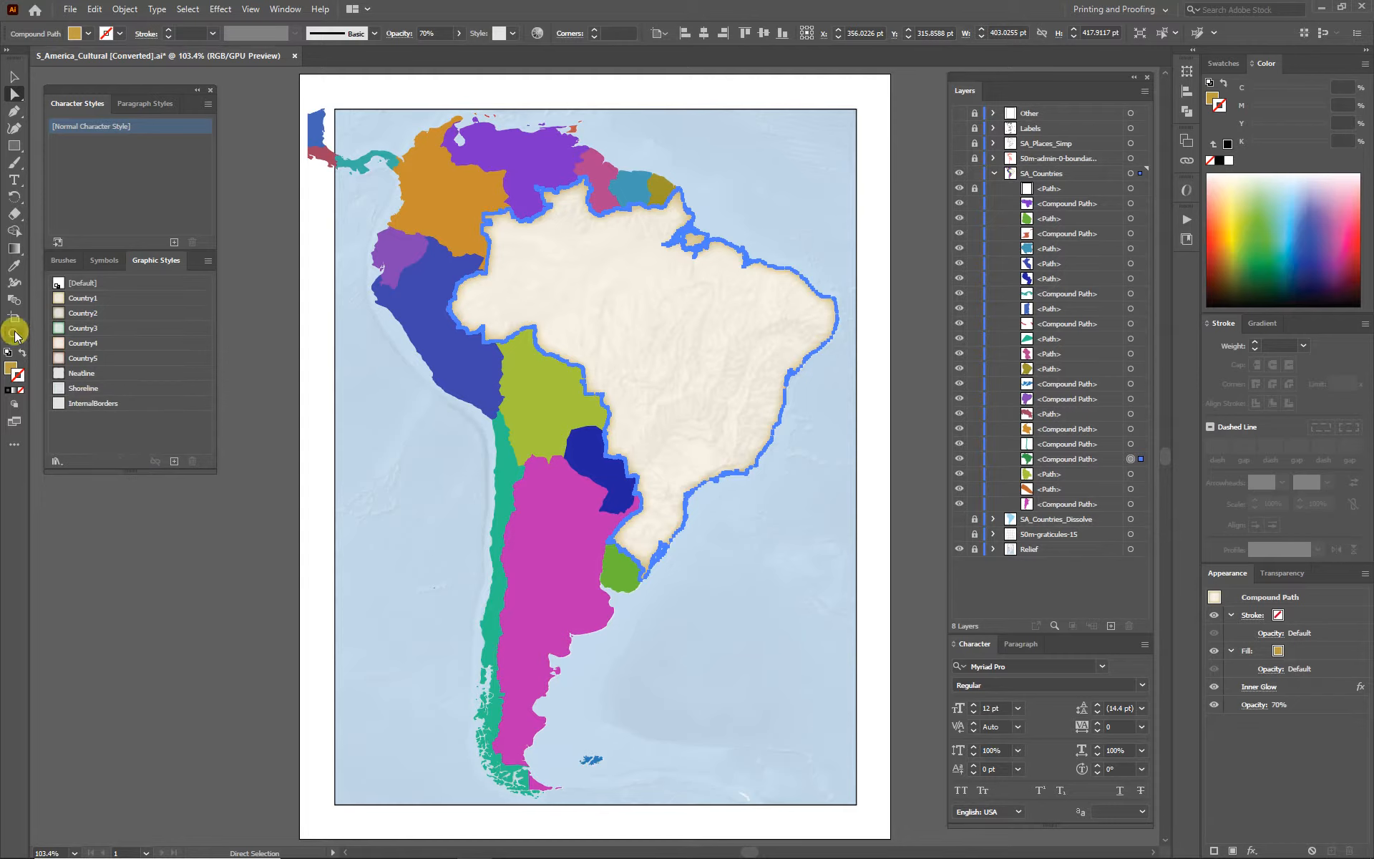
{"action": "left_click", "coordinate": [812, 553]}
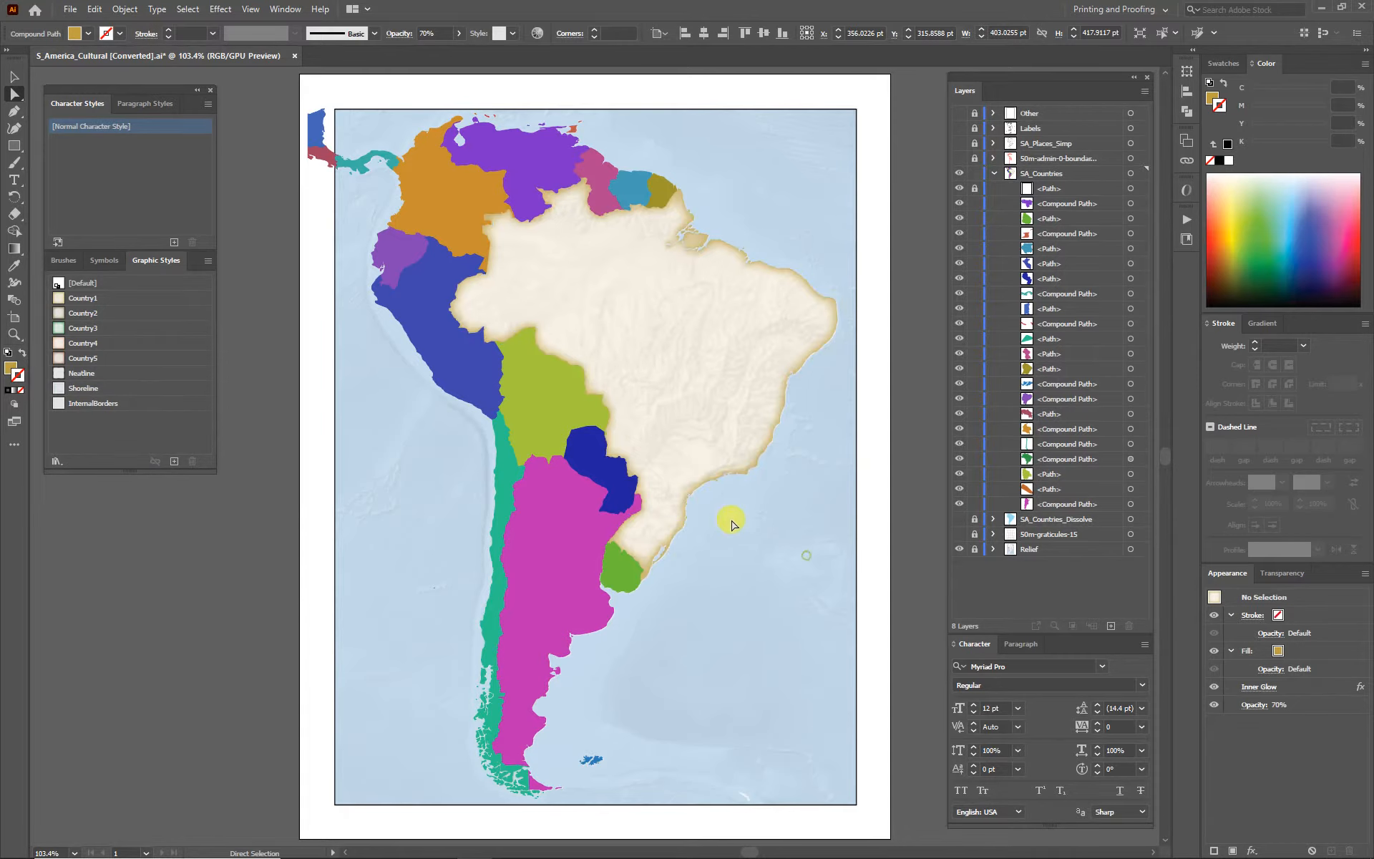
Apply the Country3 graphic style to Brazil and deselect it.
{"action": "left_click", "coordinate": [753, 383]}
{"action": "left_click", "coordinate": [82, 329]}
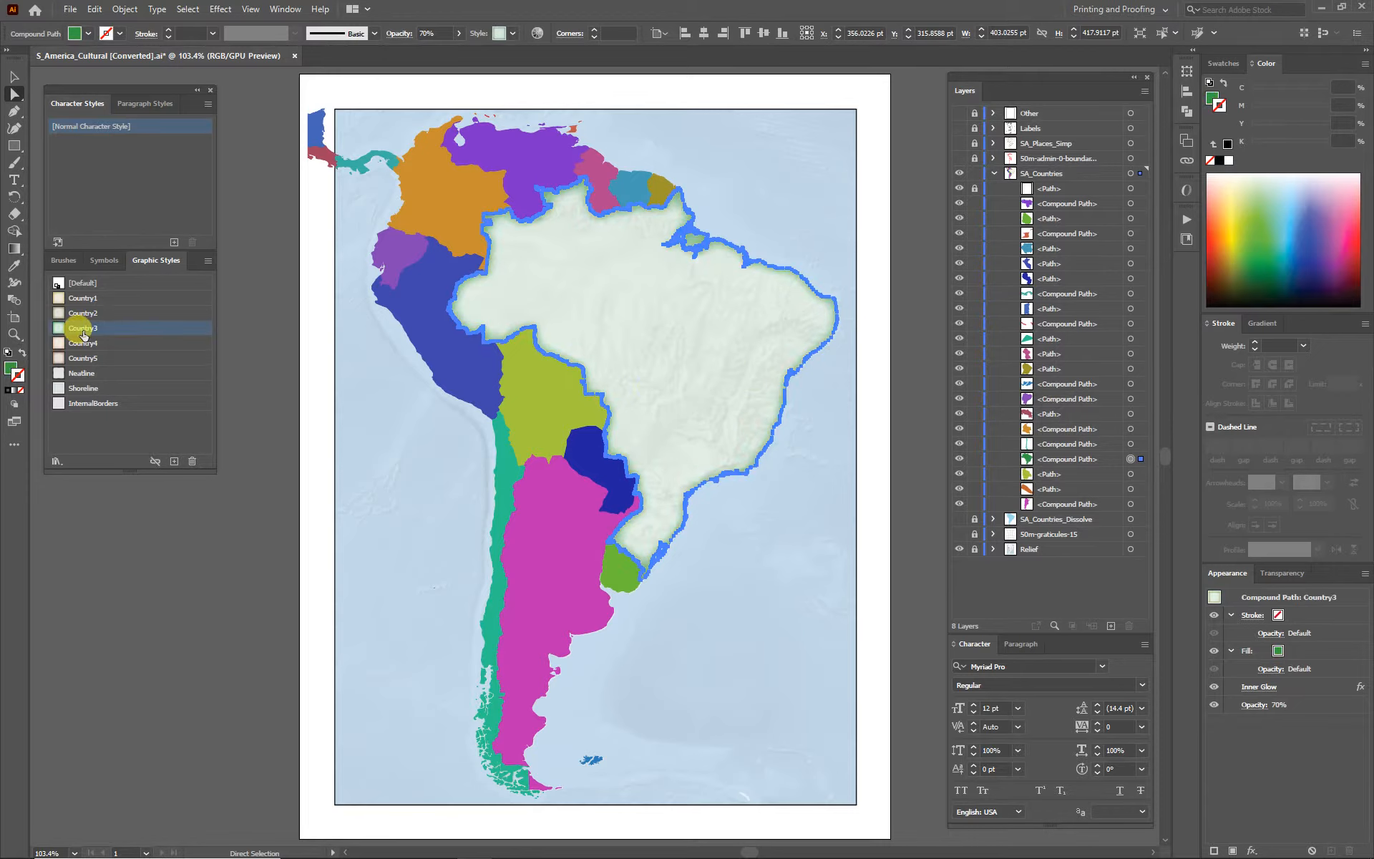
{"action": "left_click", "coordinate": [798, 661]}
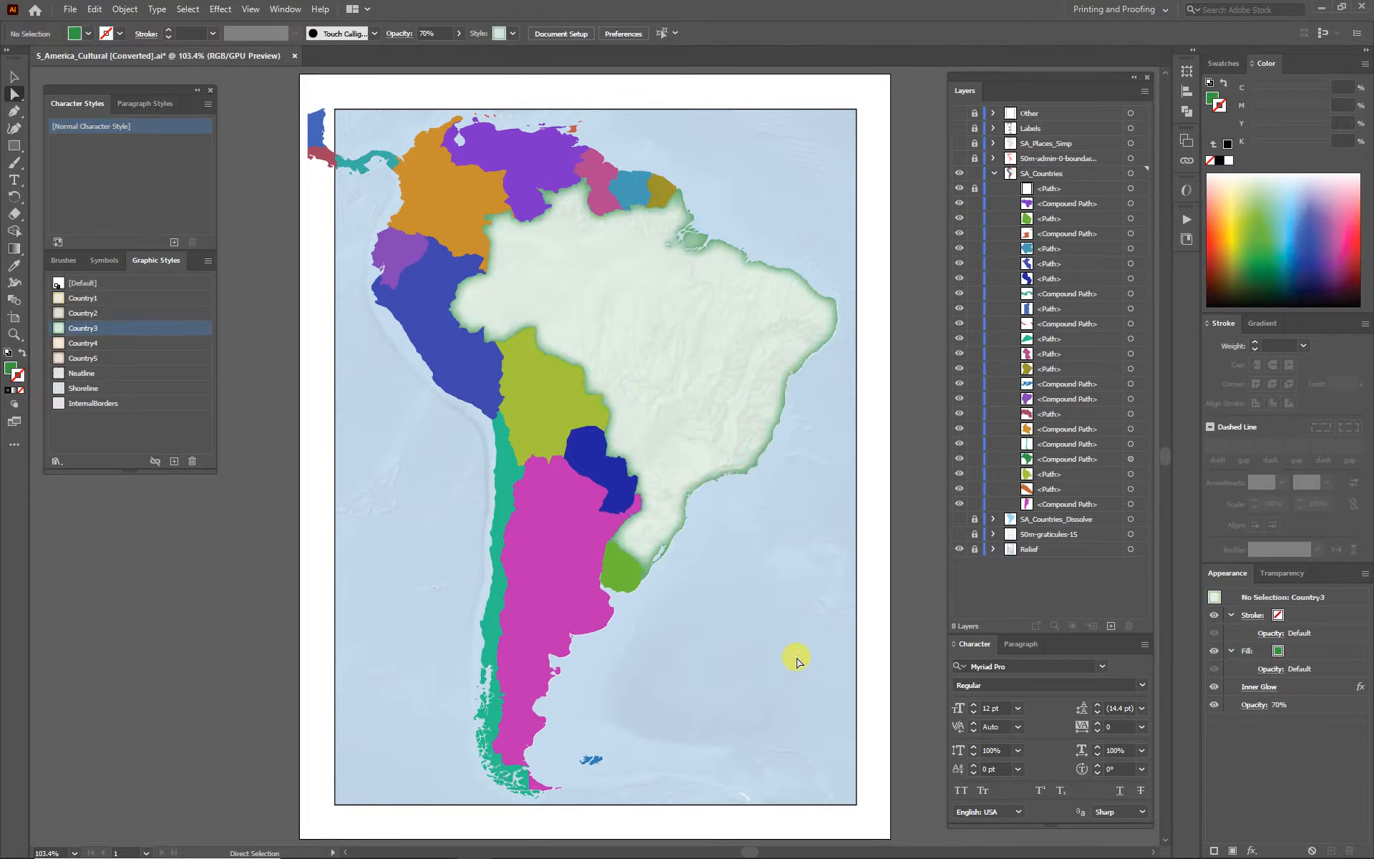
Examine Brazil's stroke, fill and opacity appearance and its Inner Glow settings without changing them.
{"action": "left_click", "coordinate": [717, 404]}
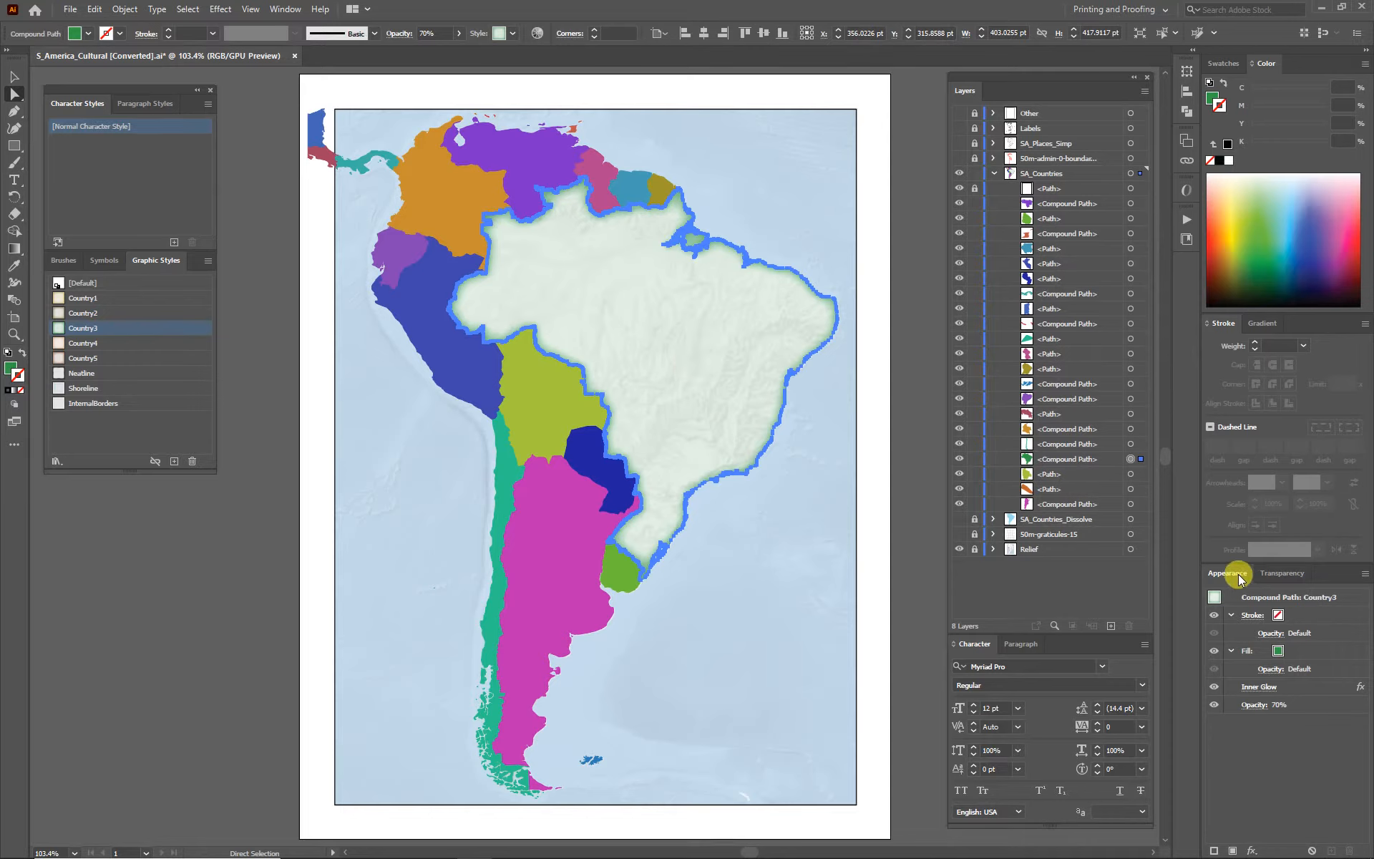
{"action": "left_click", "coordinate": [1278, 617]}
{"action": "left_click", "coordinate": [1279, 651]}
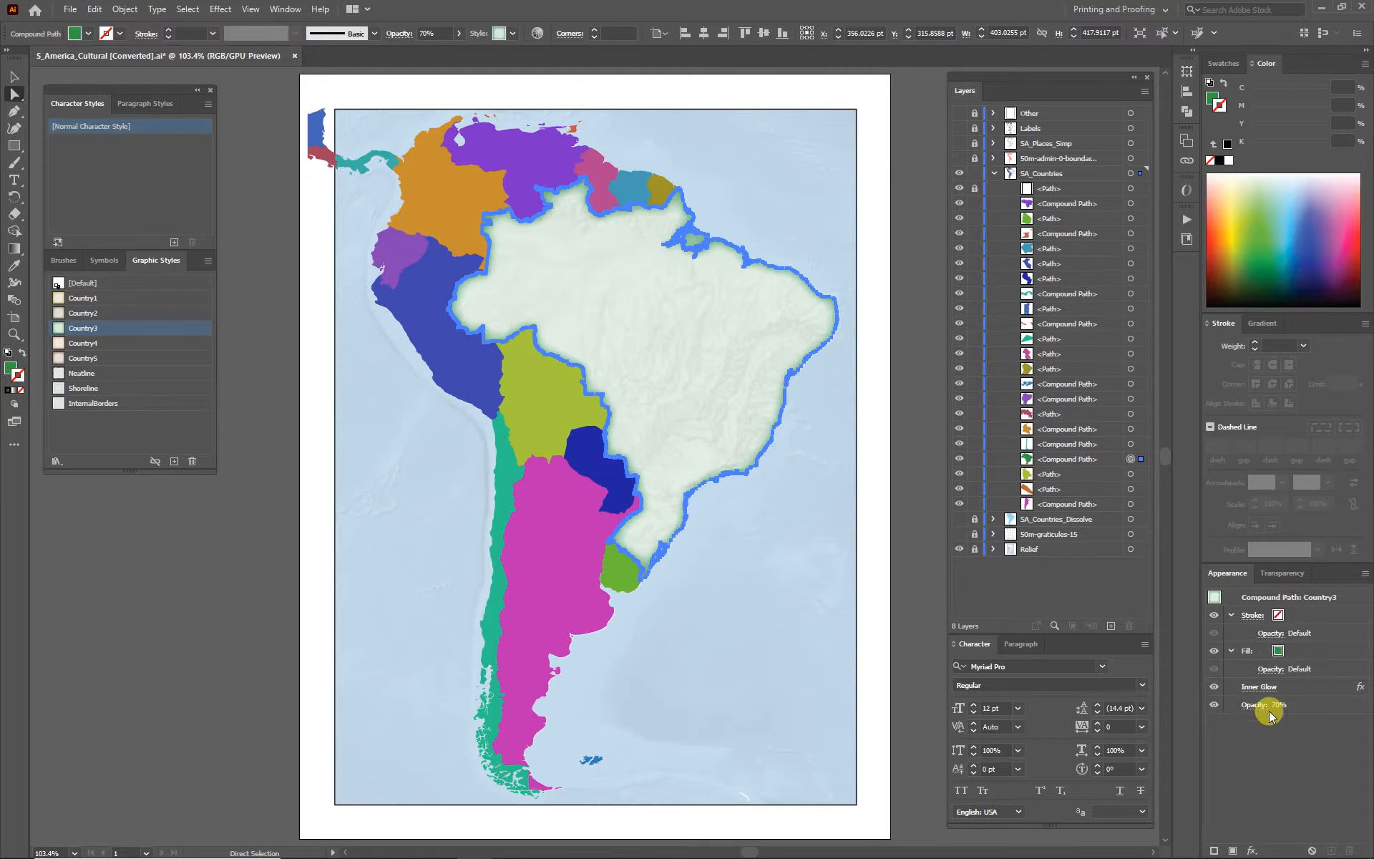
{"action": "left_click", "coordinate": [1260, 687]}
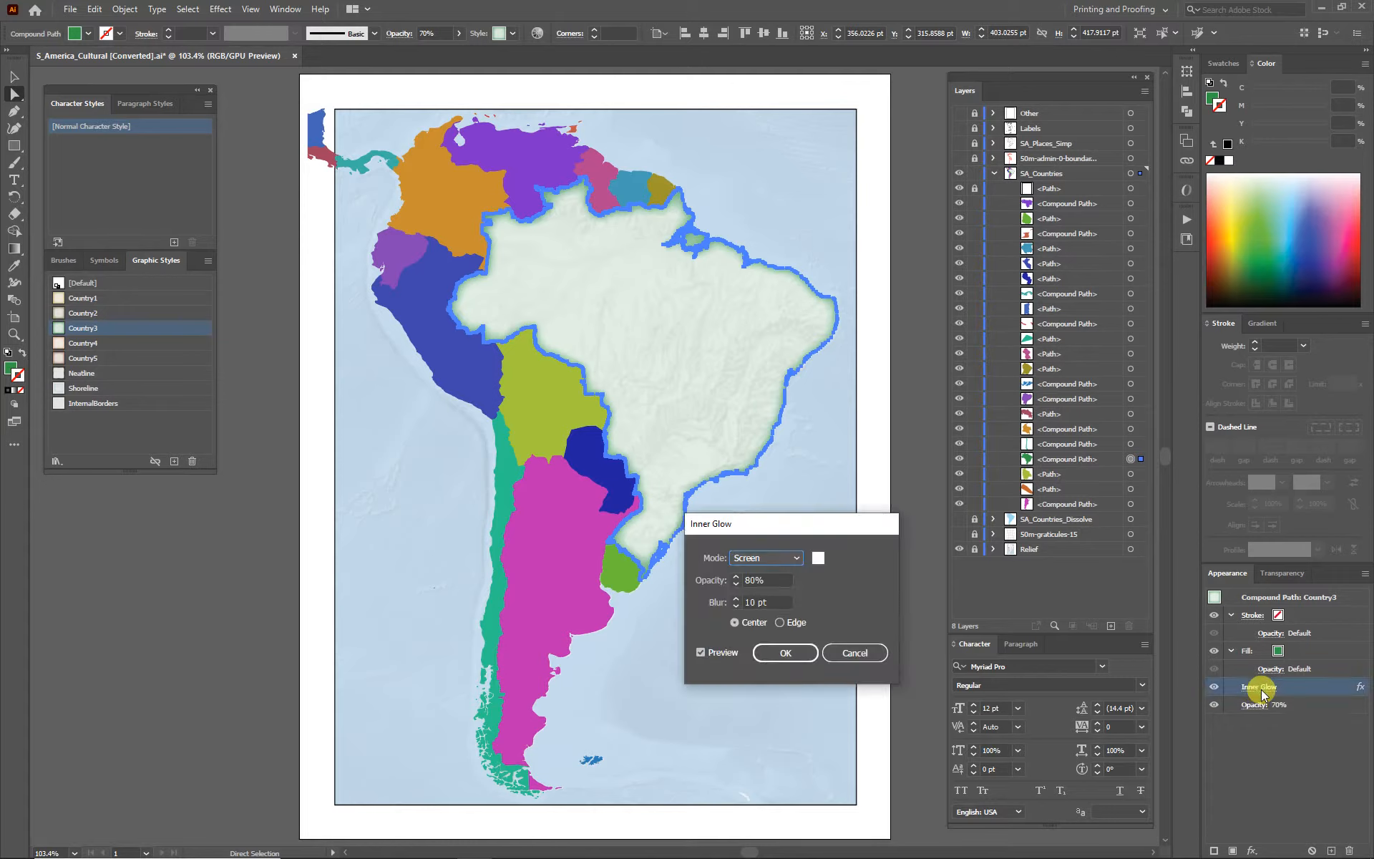
{"action": "left_click_drag", "start_coordinate": [839, 522], "coordinate": [683, 267]}
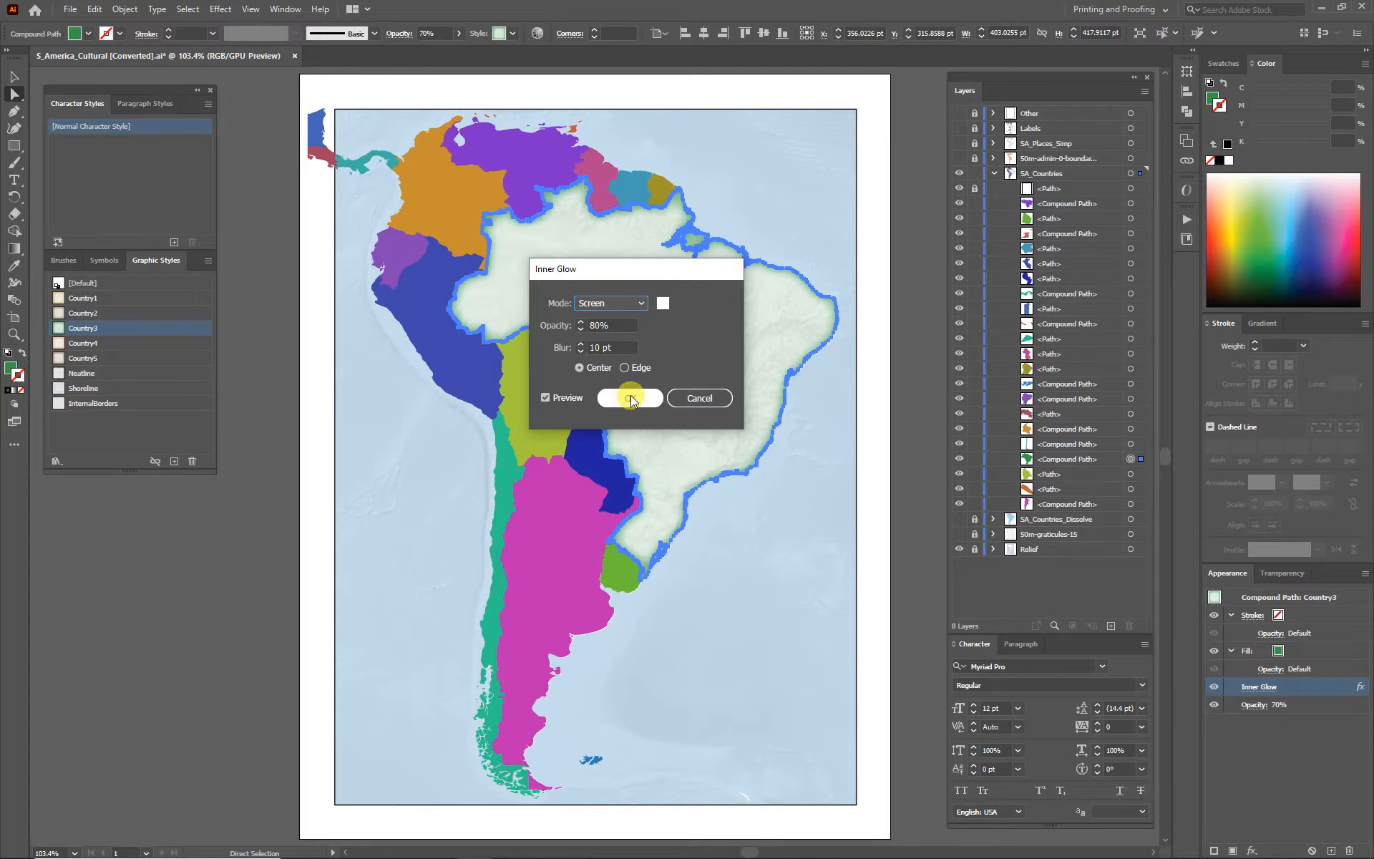
{"action": "left_click", "coordinate": [714, 401]}
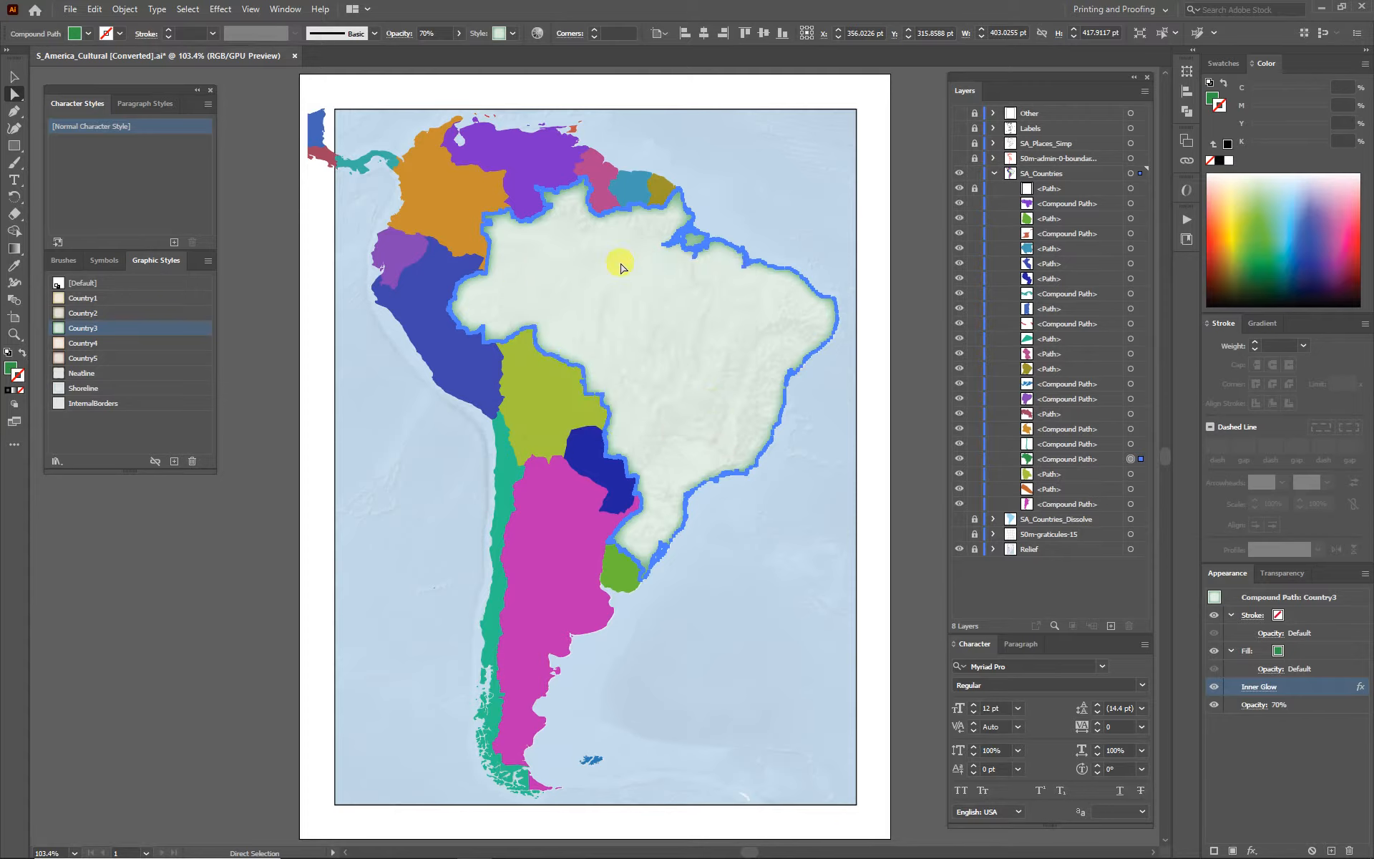
{"action": "left_click", "coordinate": [813, 630]}
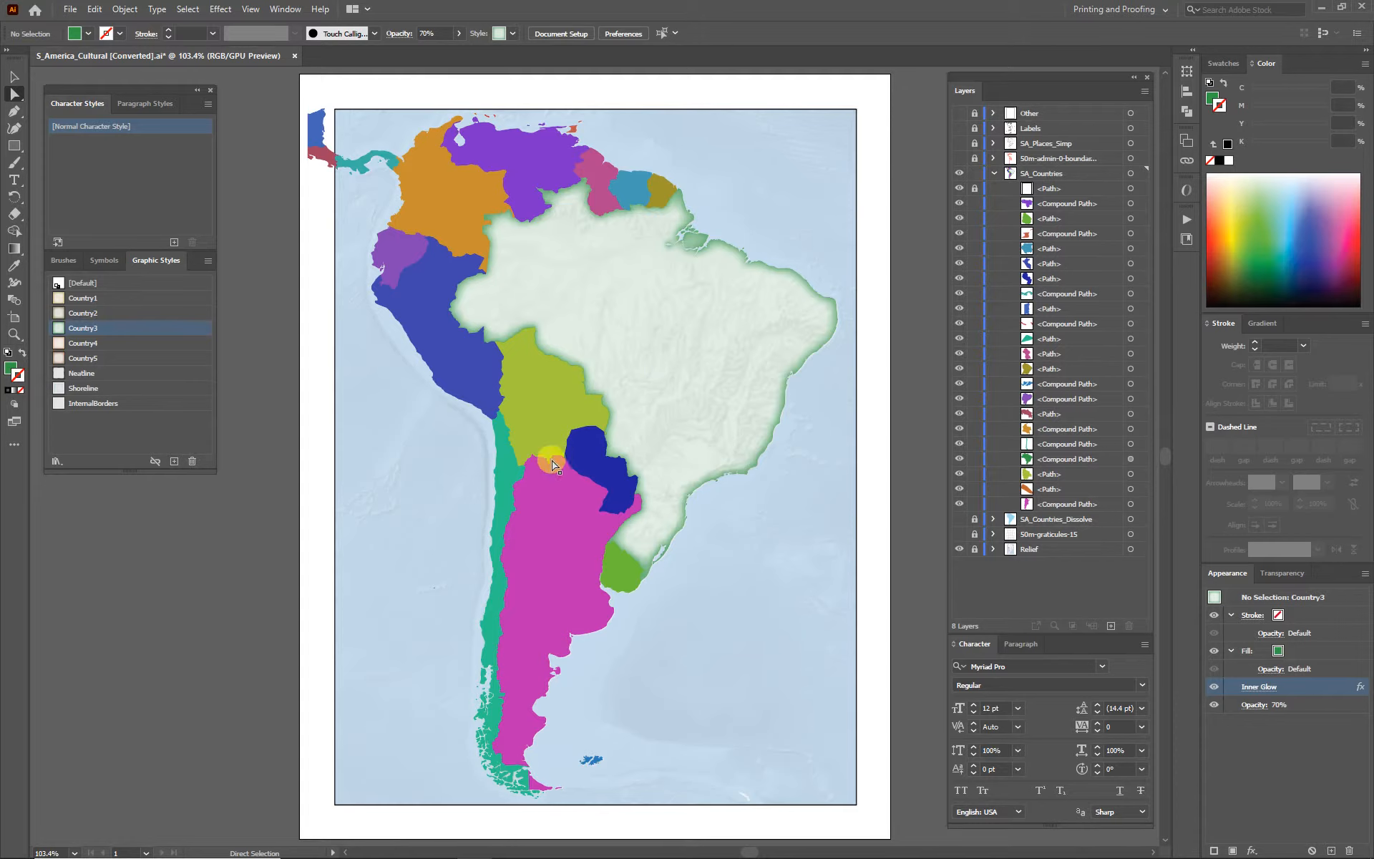
Apply the Country1 graphic style to Bolivia and deselect it.
{"action": "left_click", "coordinate": [539, 398]}
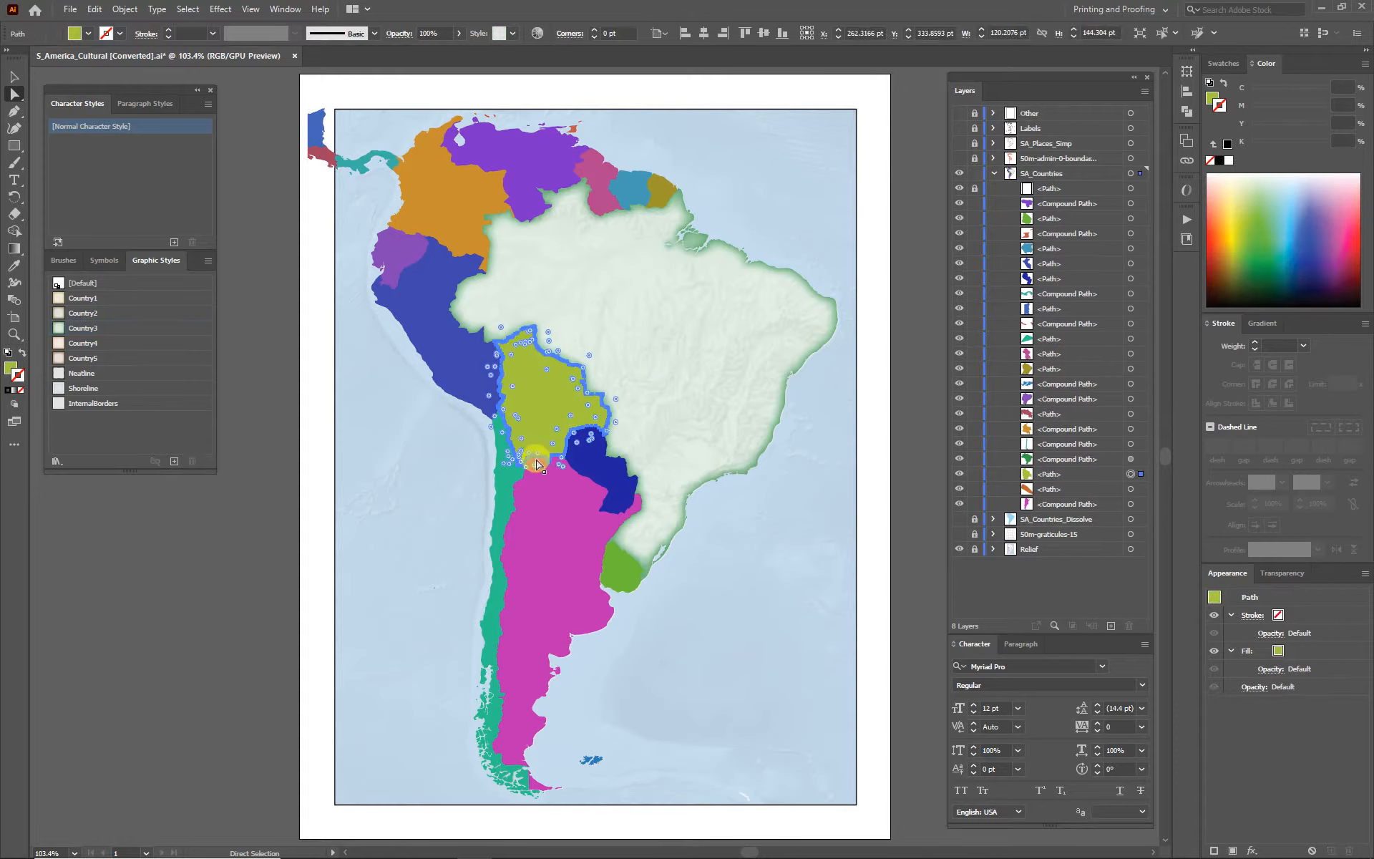
{"action": "left_click", "coordinate": [82, 298]}
{"action": "left_click", "coordinate": [802, 692]}
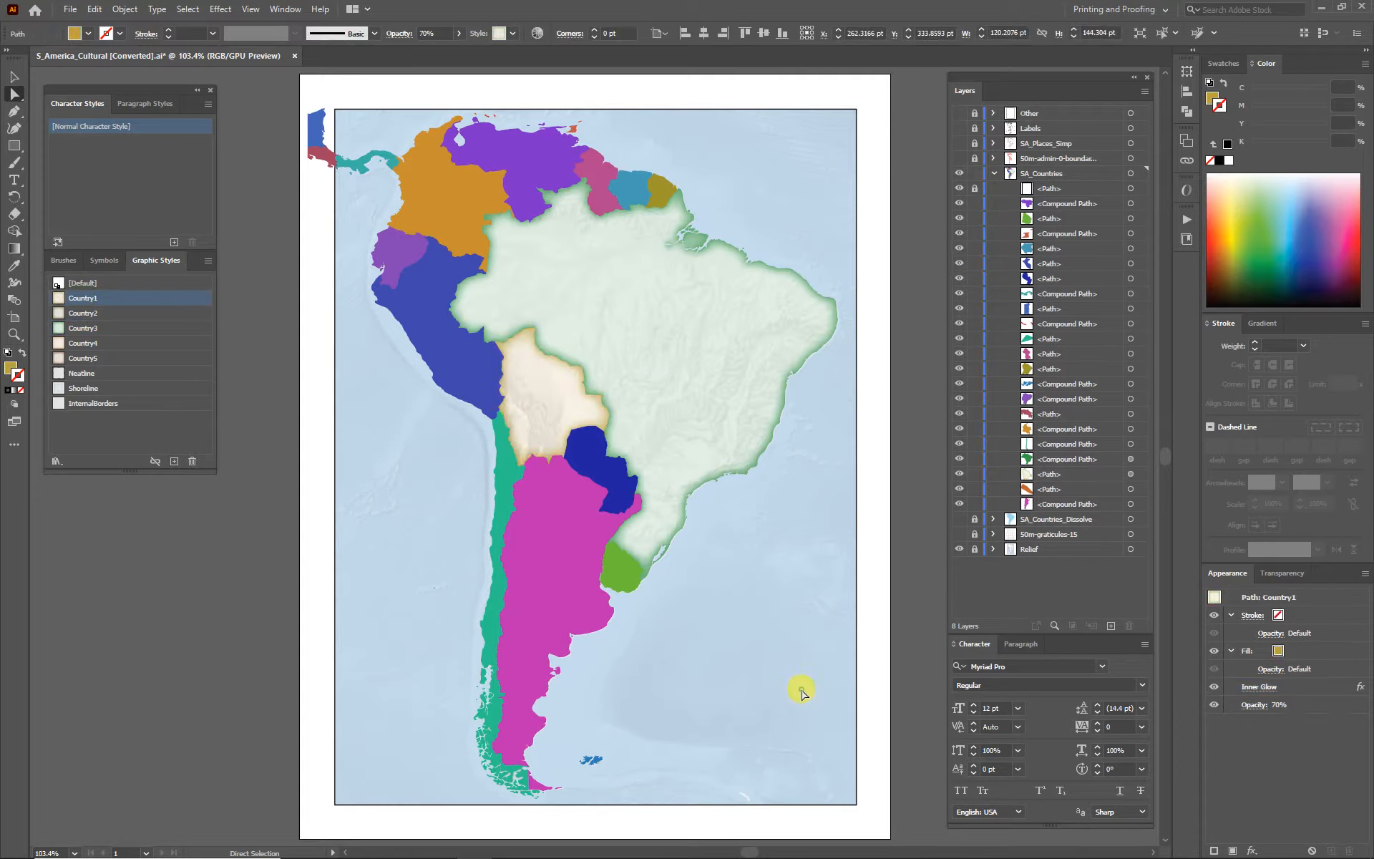
Try the Country2 graphic style on Chile.
{"action": "left_click", "coordinate": [504, 466]}
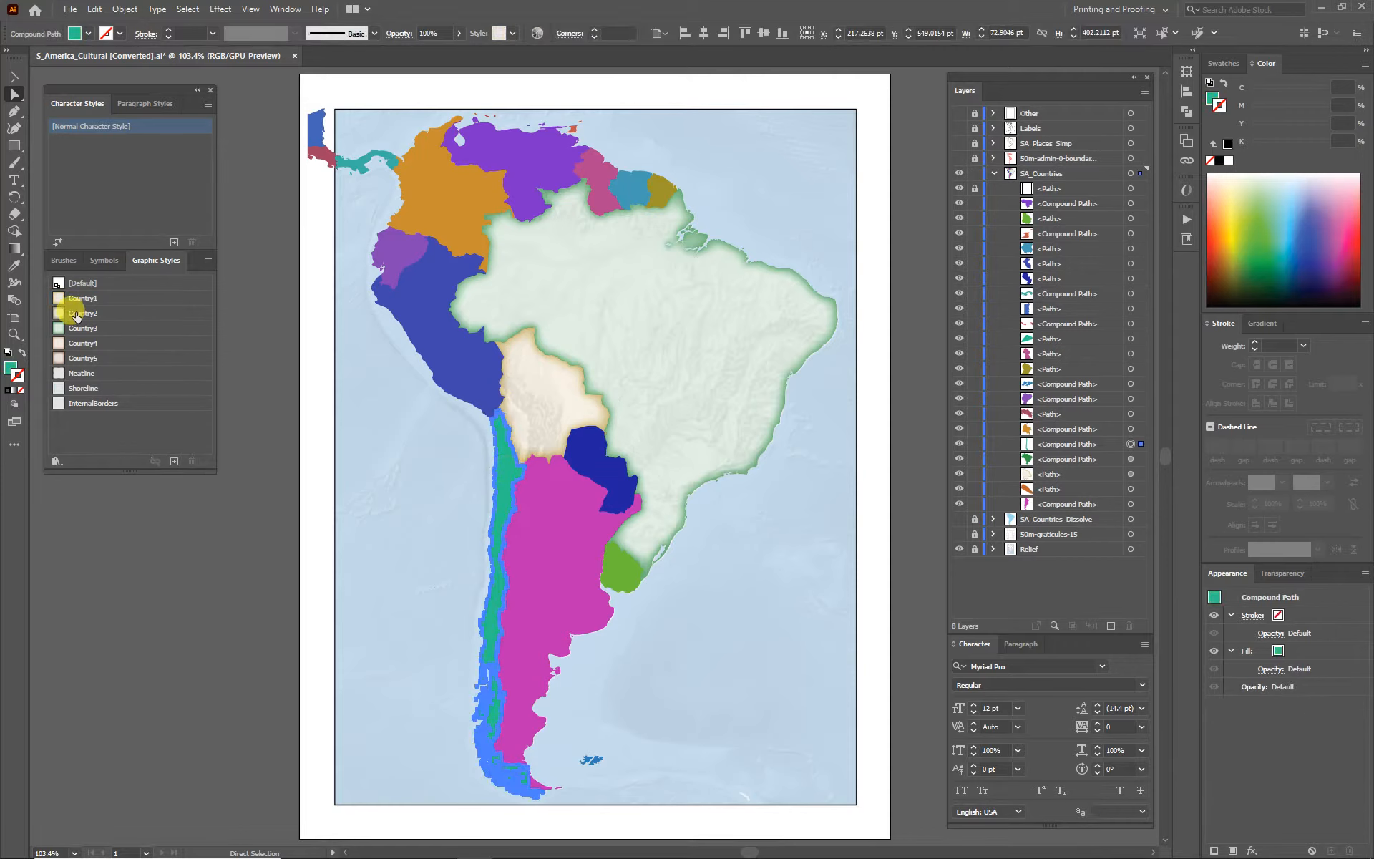
{"action": "left_click", "coordinate": [71, 313]}
{"action": "left_click", "coordinate": [748, 666]}
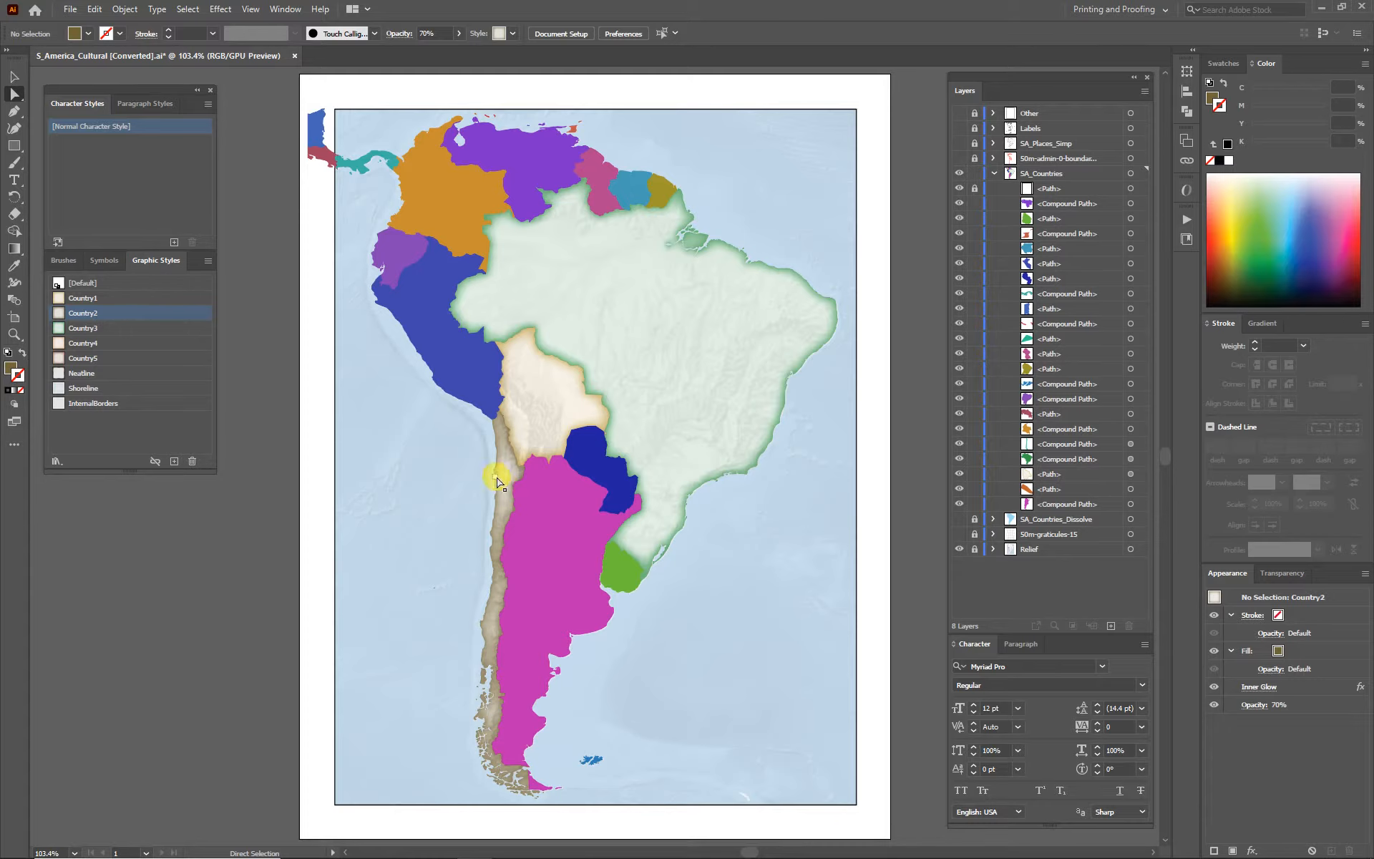
Apply the Country3 graphic style to Chile.
{"action": "left_click", "coordinate": [507, 477]}
{"action": "left_click", "coordinate": [78, 328]}
{"action": "left_click", "coordinate": [681, 669]}
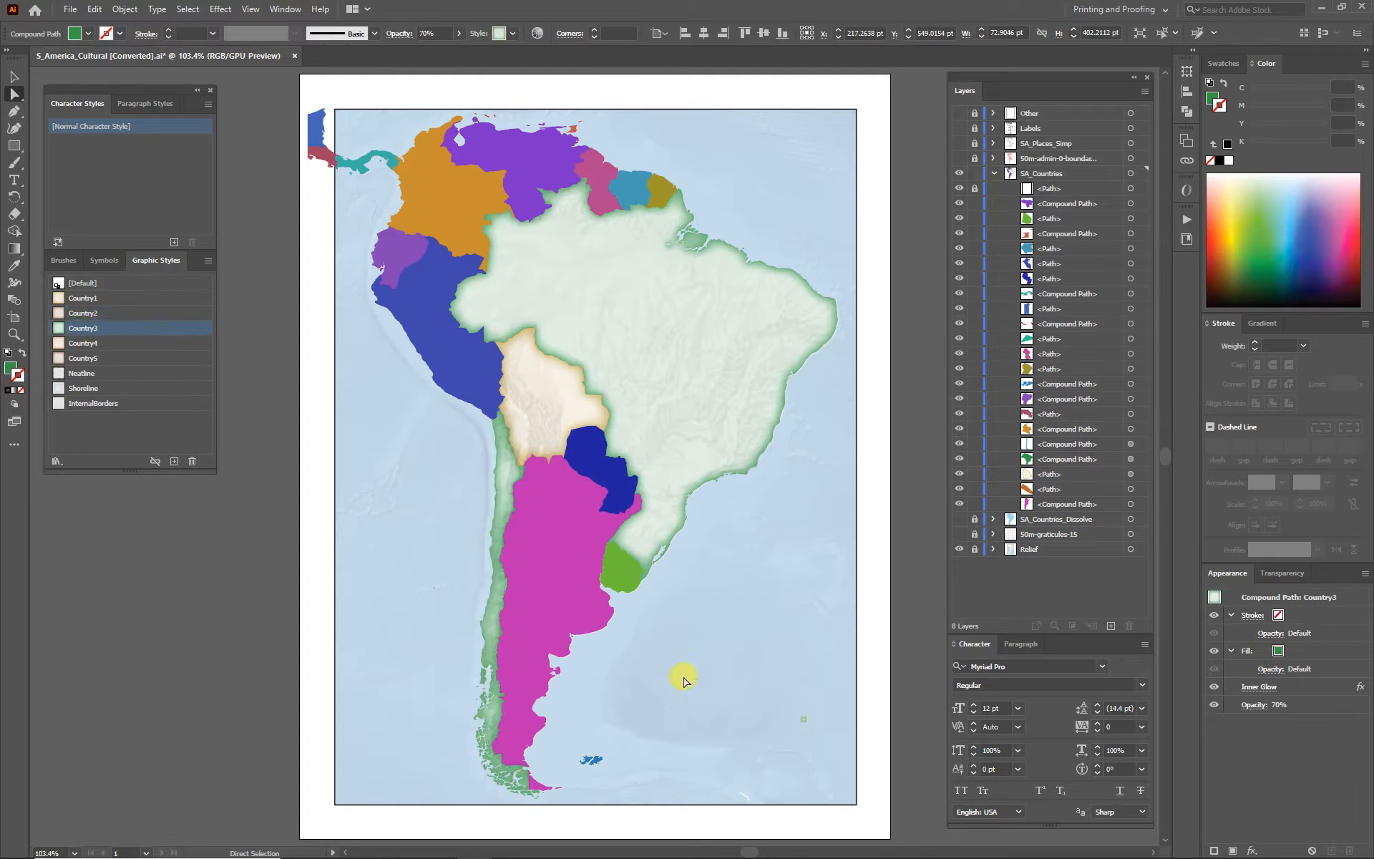
Try the Country4 graphic style on Argentina.
{"action": "left_click", "coordinate": [533, 568]}
{"action": "left_click", "coordinate": [69, 344]}
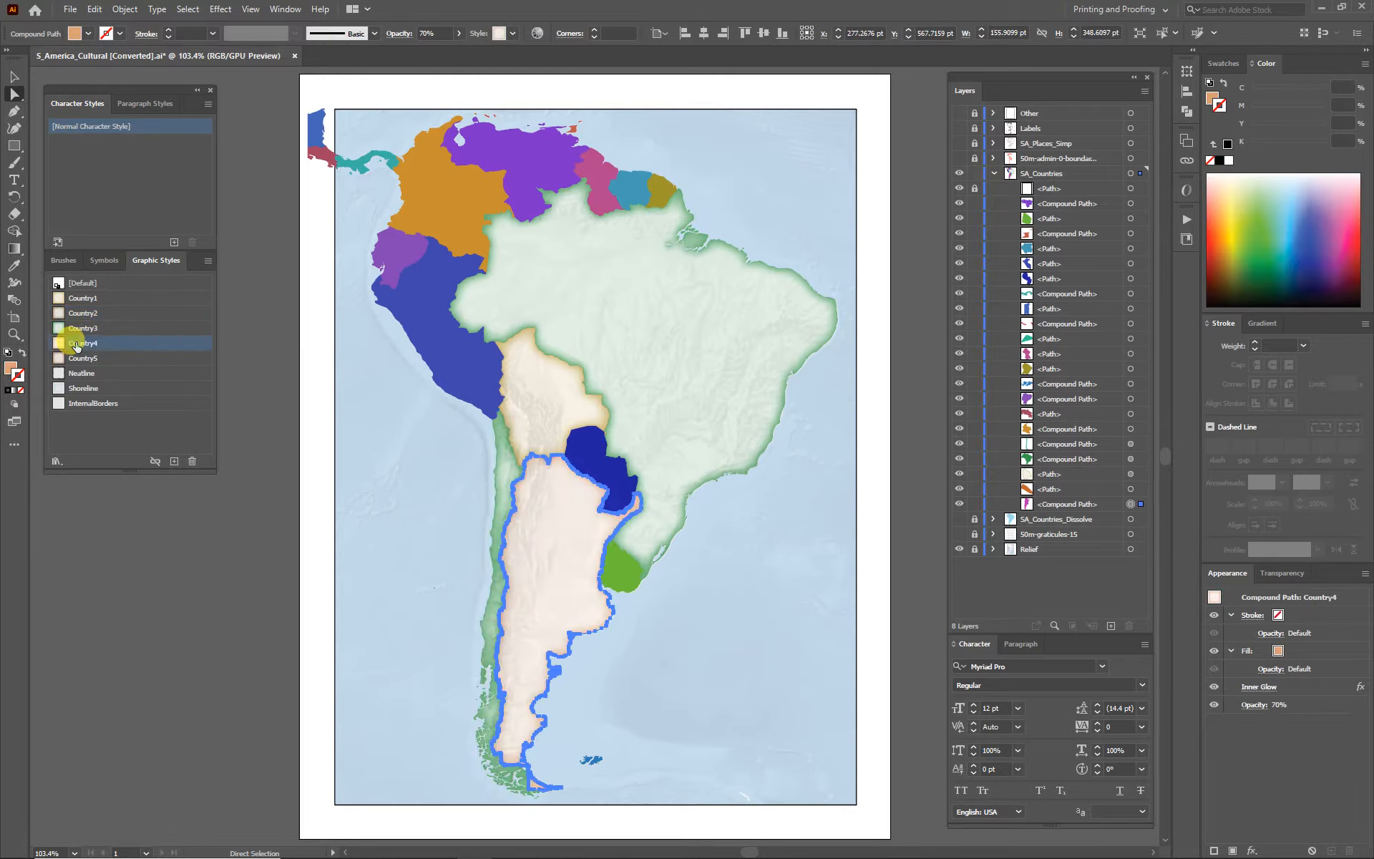
{"action": "left_click", "coordinate": [765, 713]}
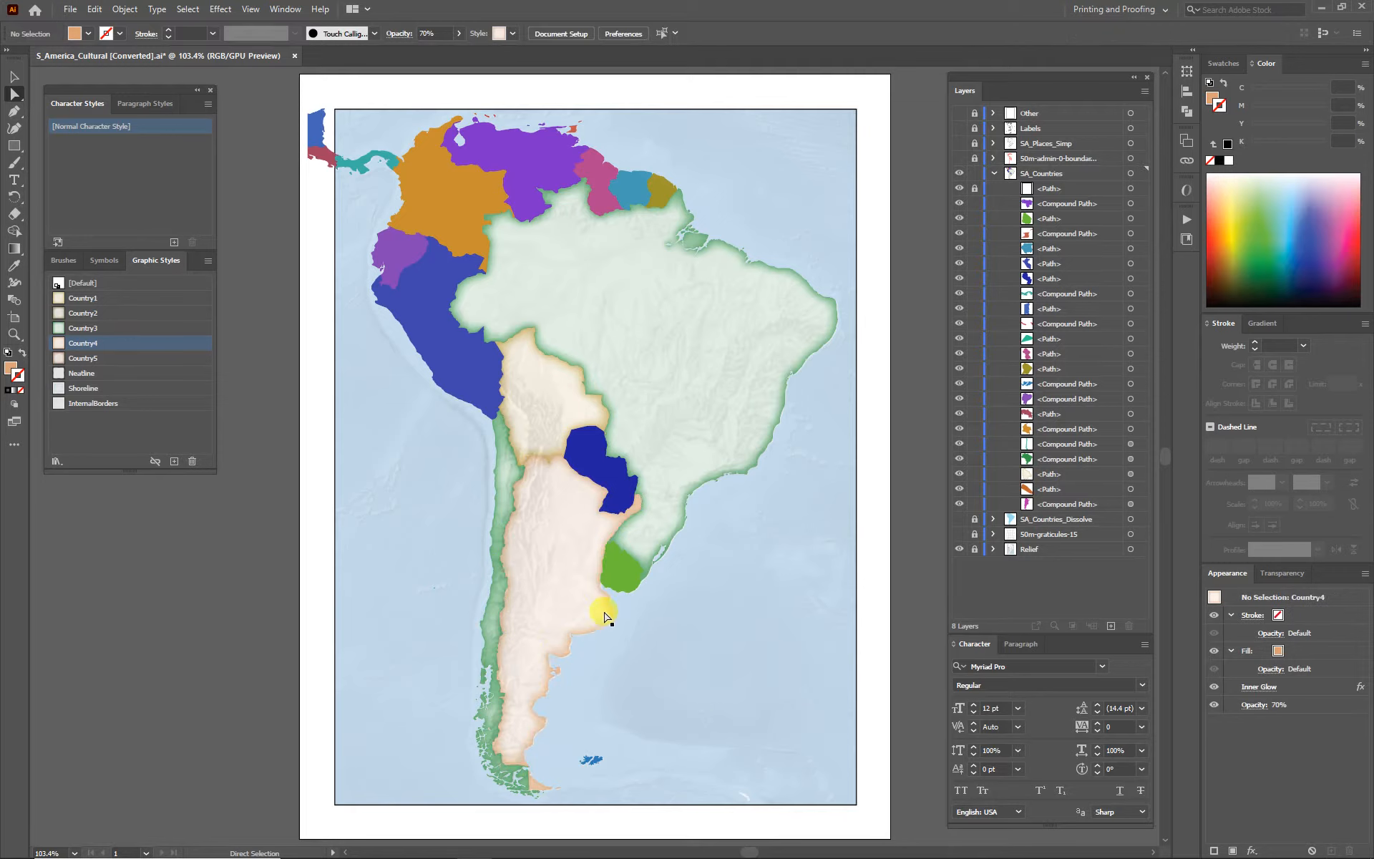
Apply the Country2 graphic style to Argentina and to Uruguay.
{"action": "left_click", "coordinate": [563, 582]}
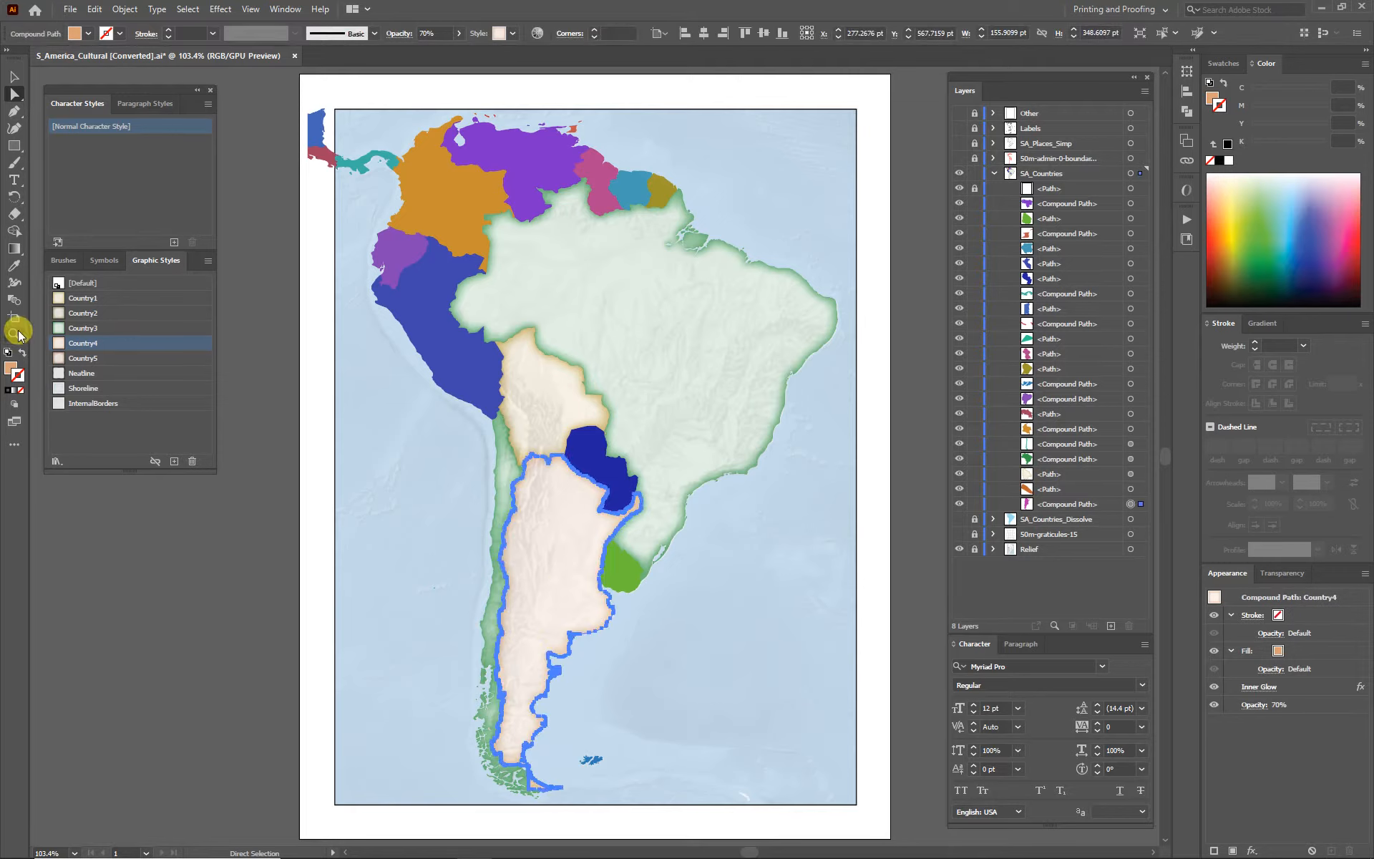
{"action": "left_click", "coordinate": [71, 312]}
{"action": "left_click", "coordinate": [741, 715]}
{"action": "left_click", "coordinate": [617, 567]}
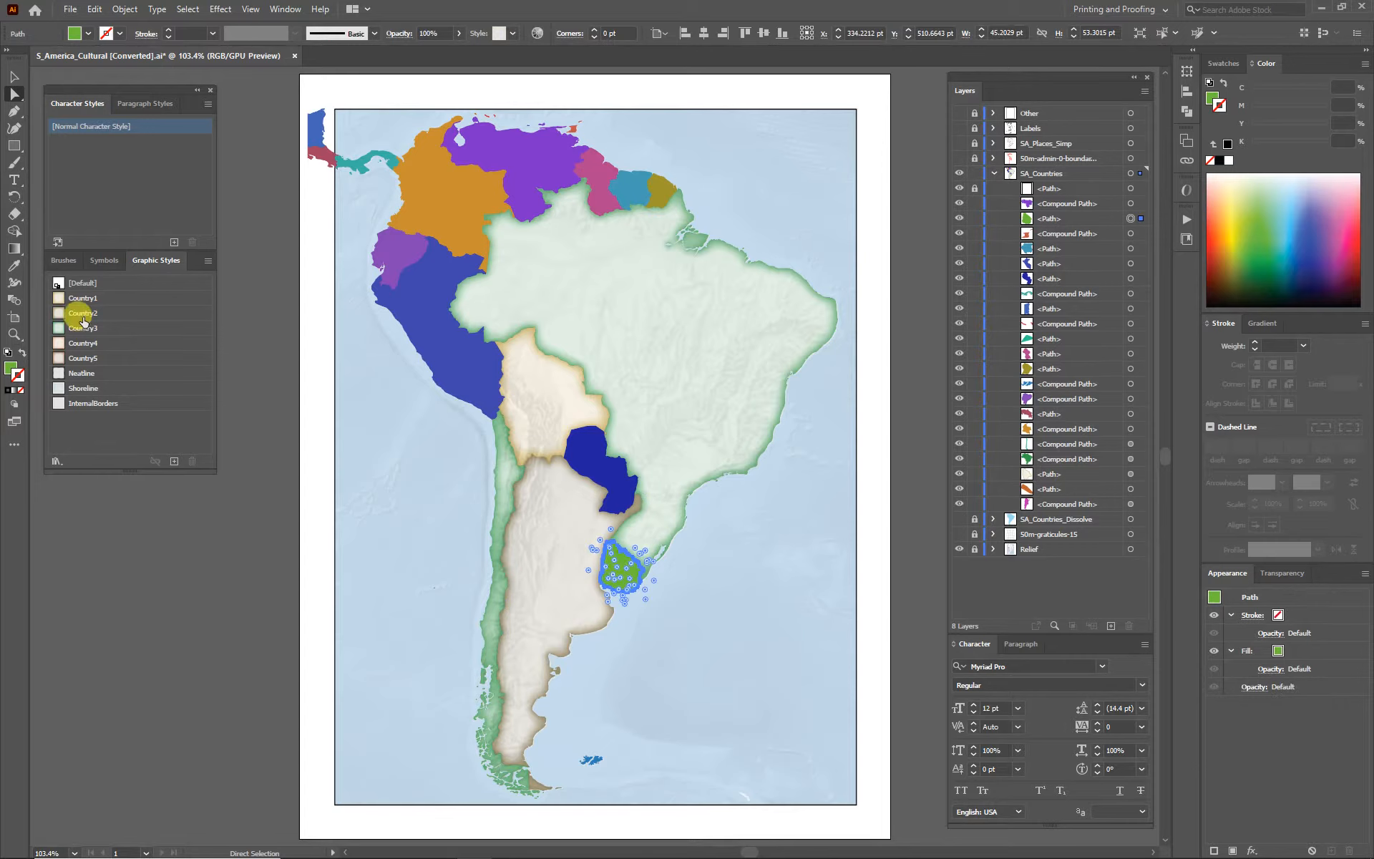
{"action": "left_click", "coordinate": [80, 315]}
{"action": "left_click", "coordinate": [684, 675]}
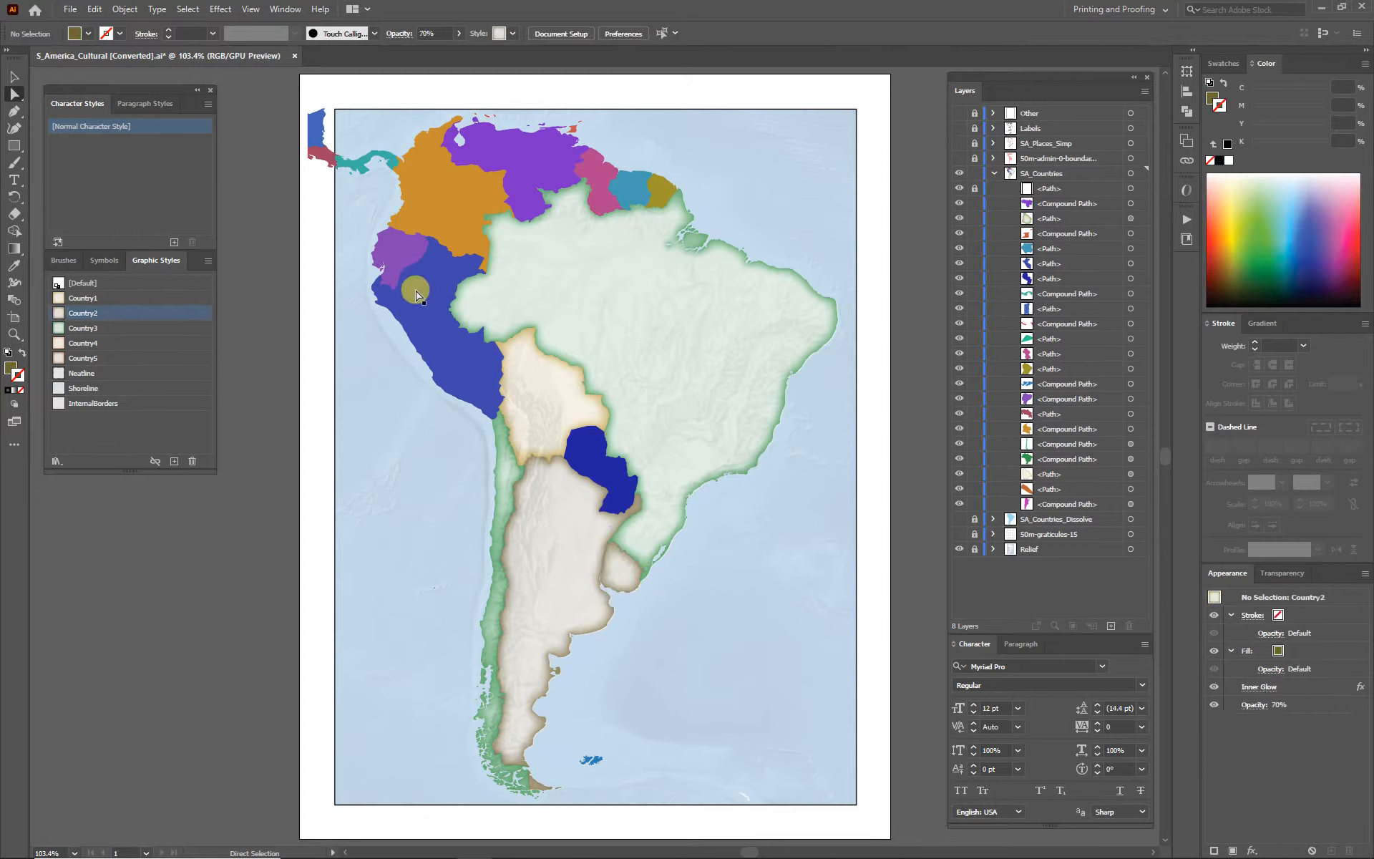
Apply the Country5 graphic style to Peru and the Country3 graphic style to Ecuador.
{"action": "left_click", "coordinate": [448, 356]}
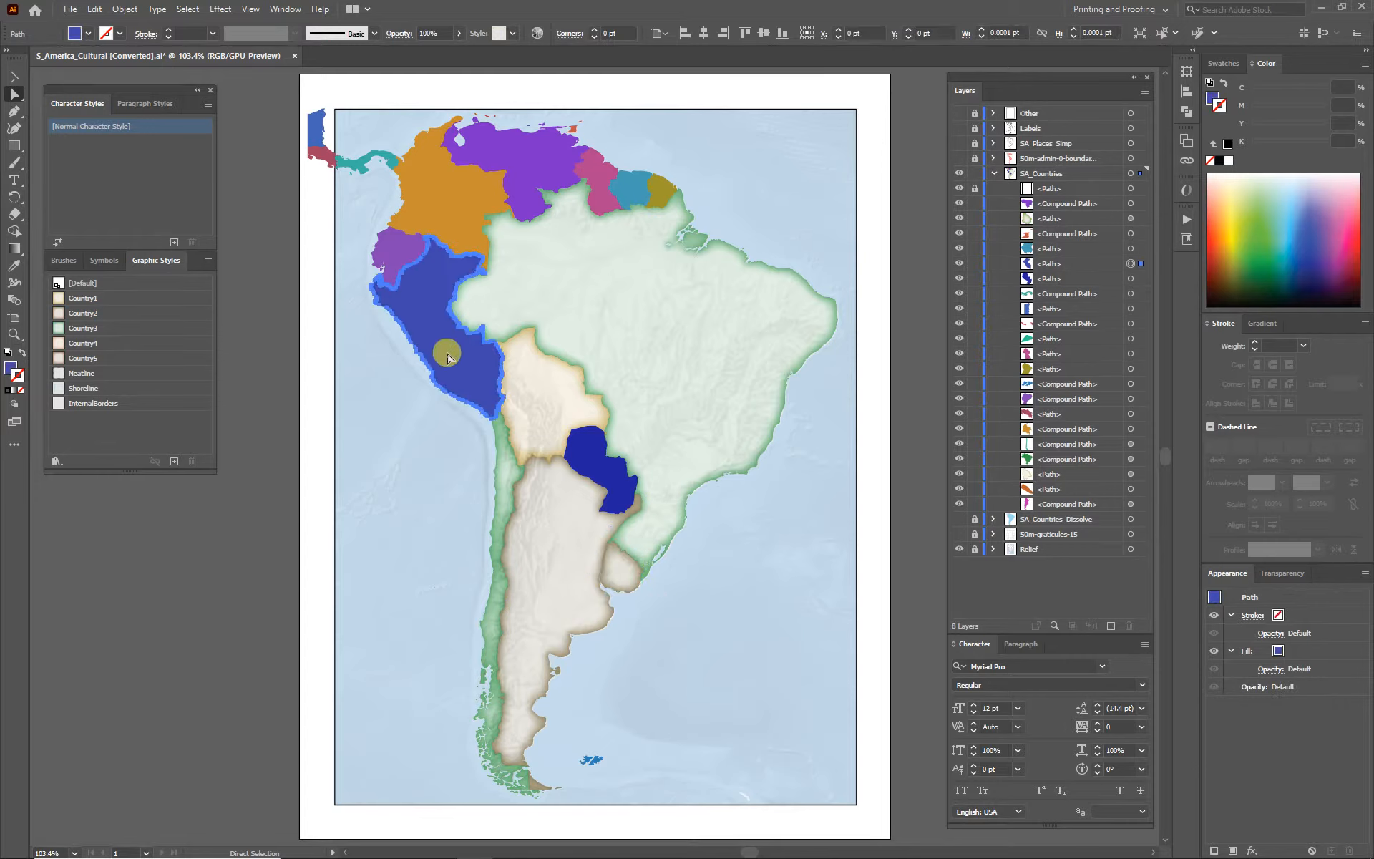
{"action": "left_click", "coordinate": [77, 359]}
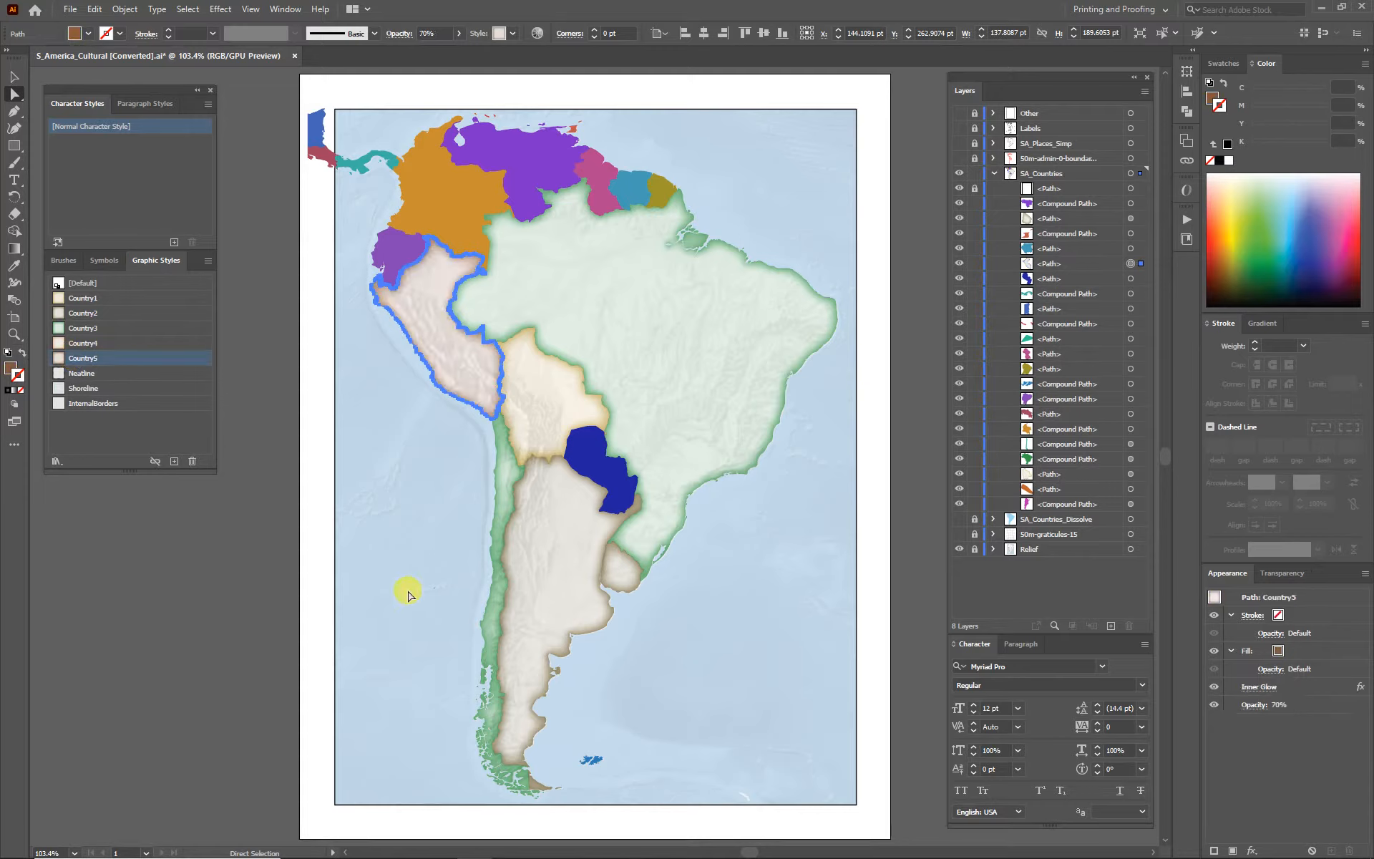
{"action": "left_click", "coordinate": [431, 537]}
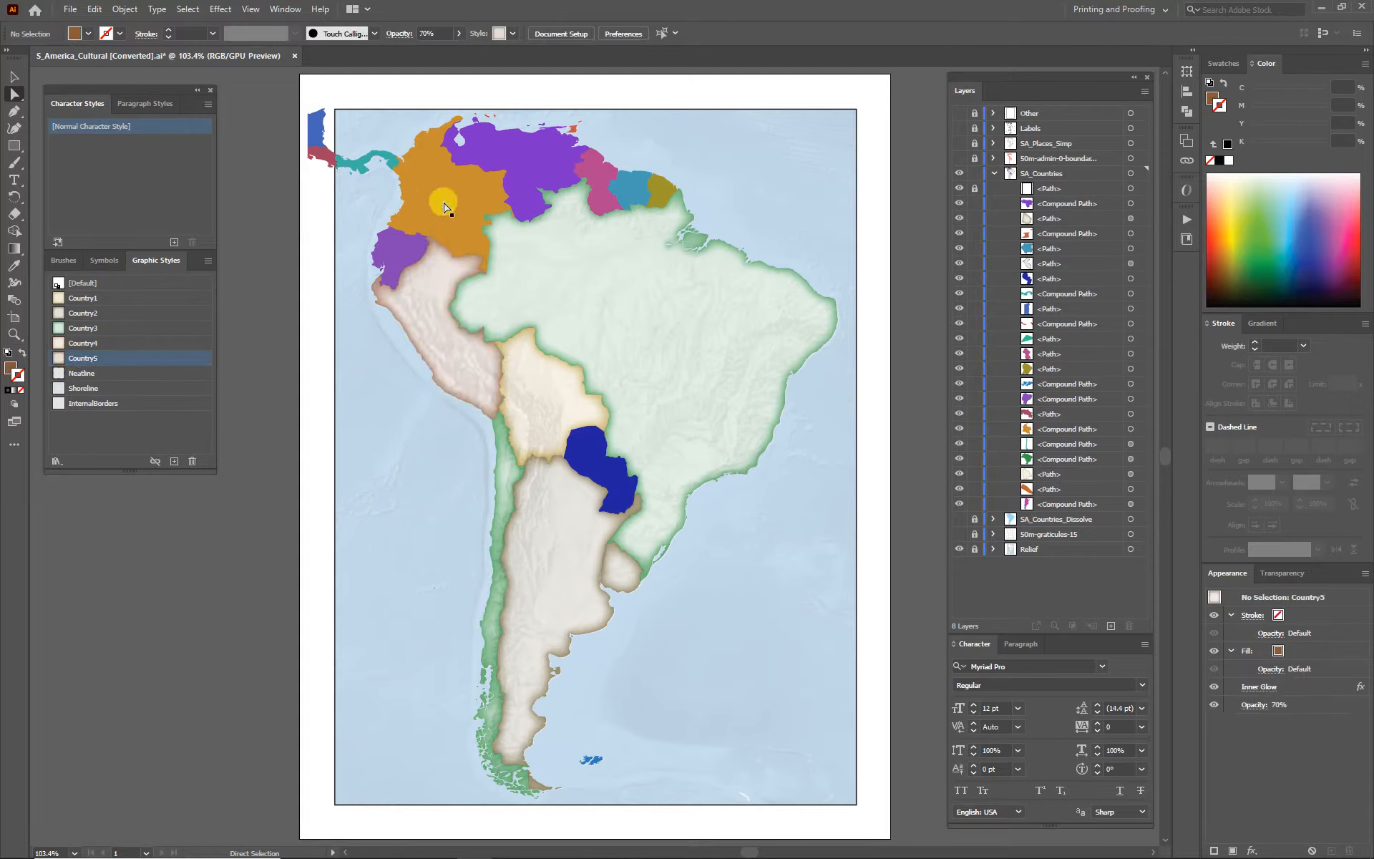
{"action": "left_click", "coordinate": [401, 248]}
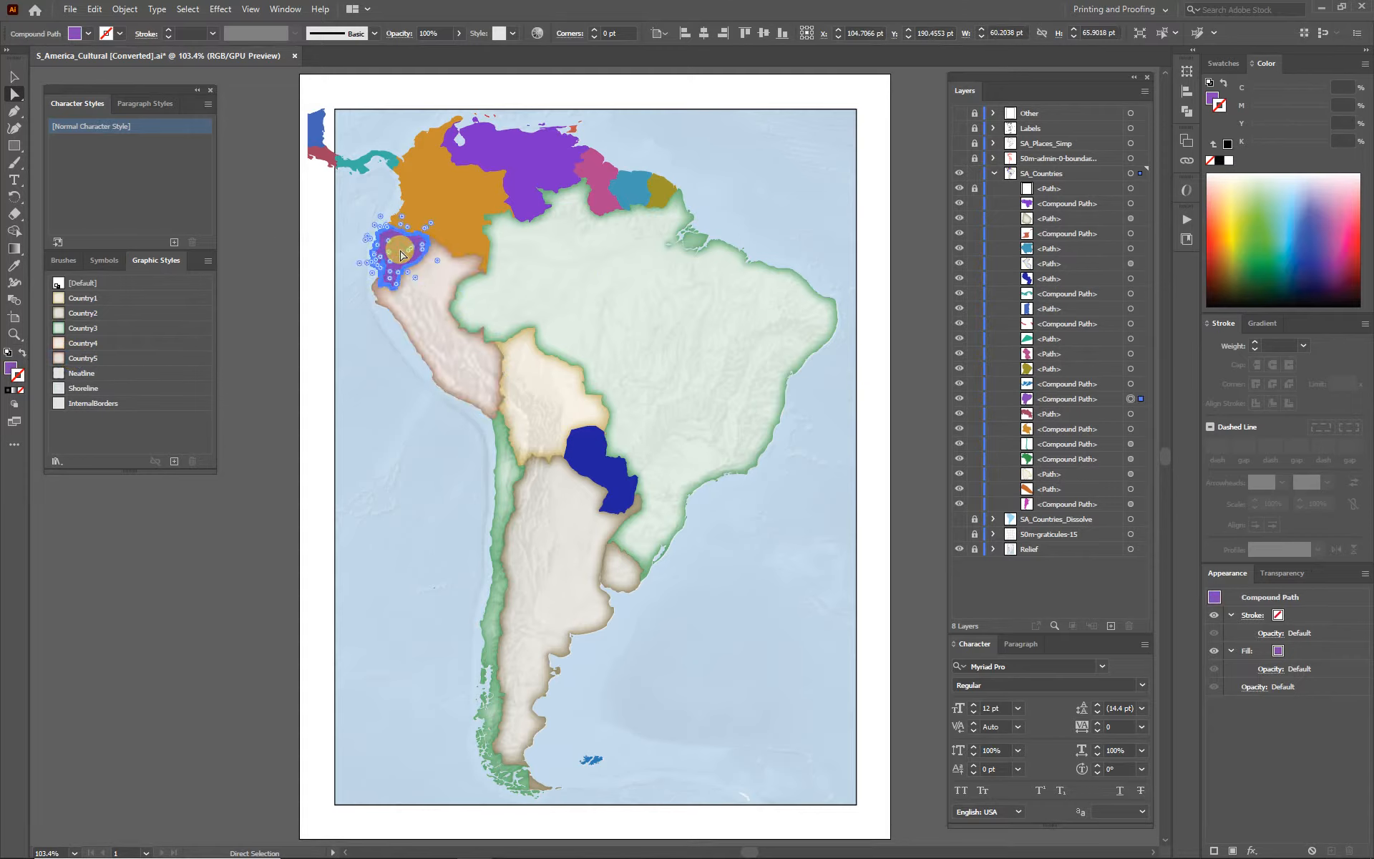
{"action": "left_click", "coordinate": [71, 327]}
Apply the Country1 graphic style to Colombia and the Country5 graphic style to Venezuela.
{"action": "left_click", "coordinate": [456, 214]}
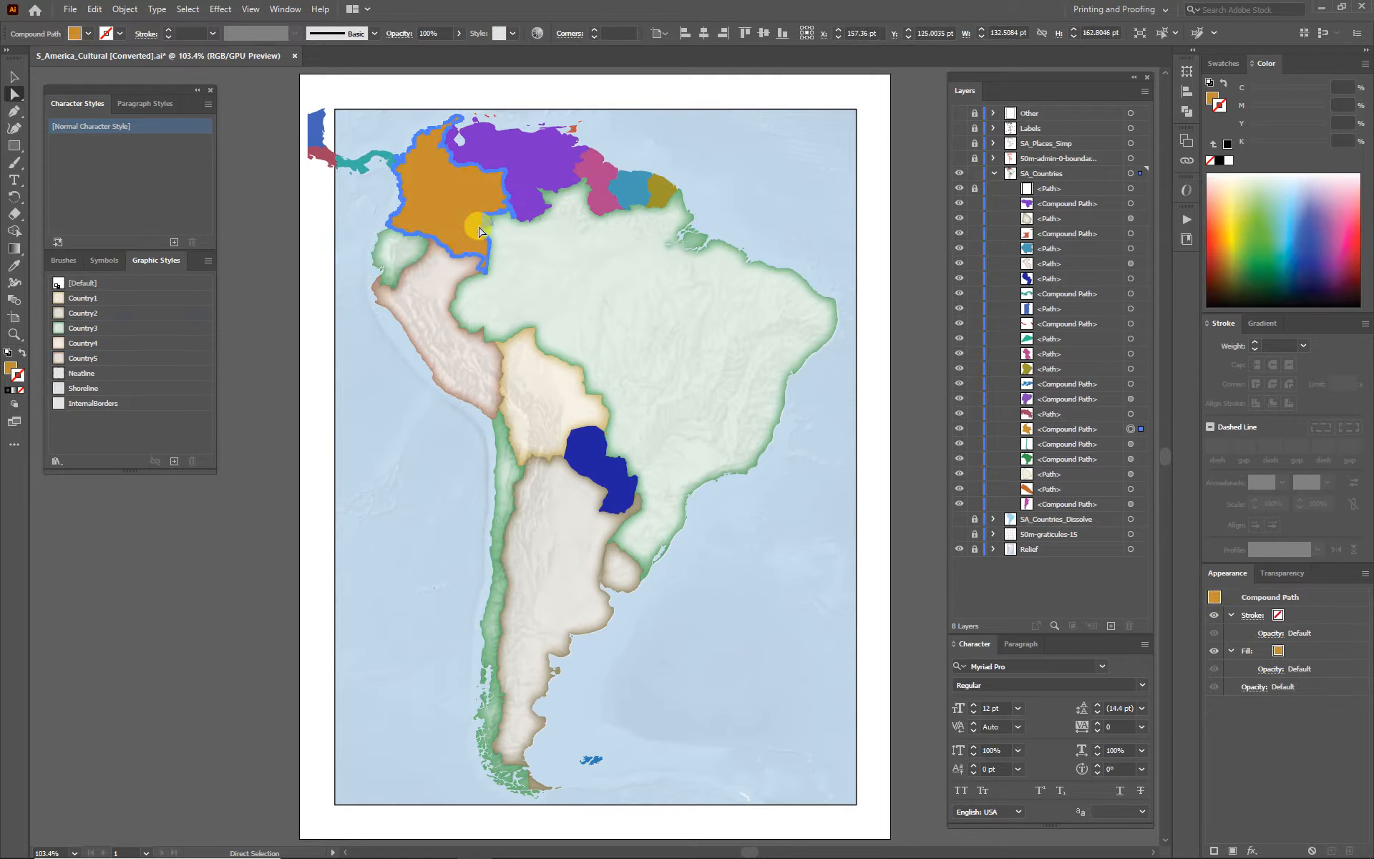
{"action": "left_click", "coordinate": [72, 297]}
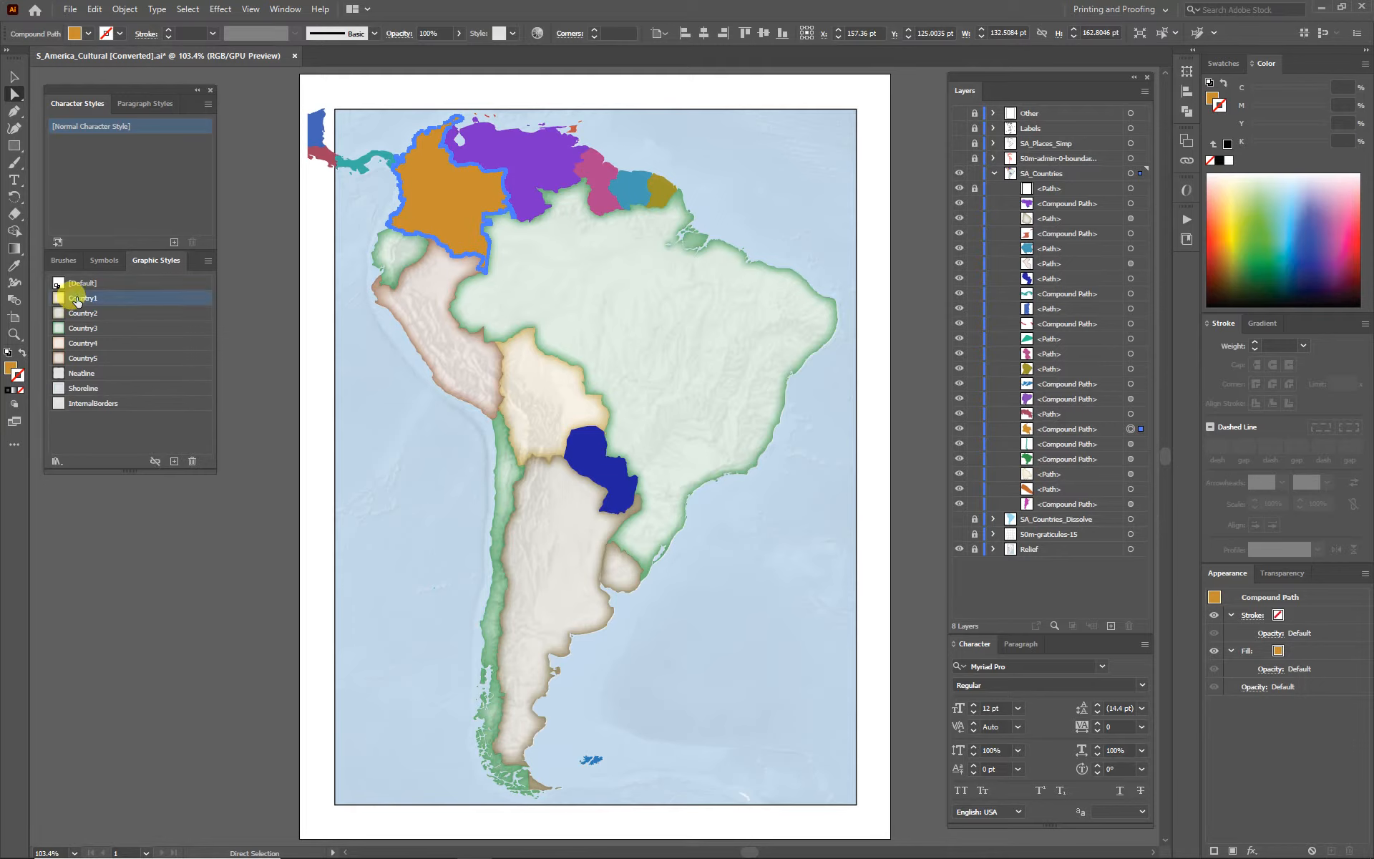
{"action": "left_click", "coordinate": [544, 166]}
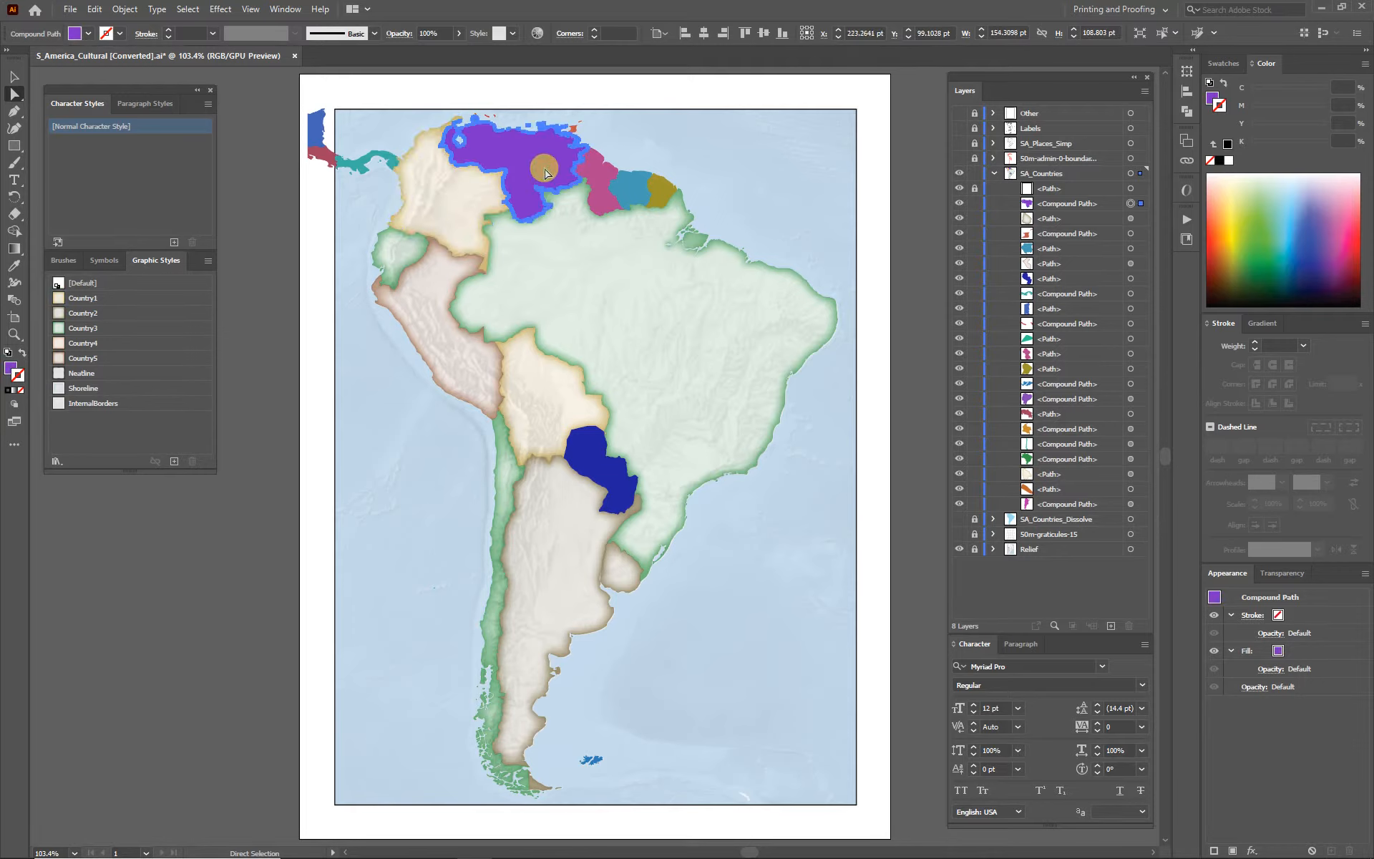
{"action": "left_click", "coordinate": [69, 358]}
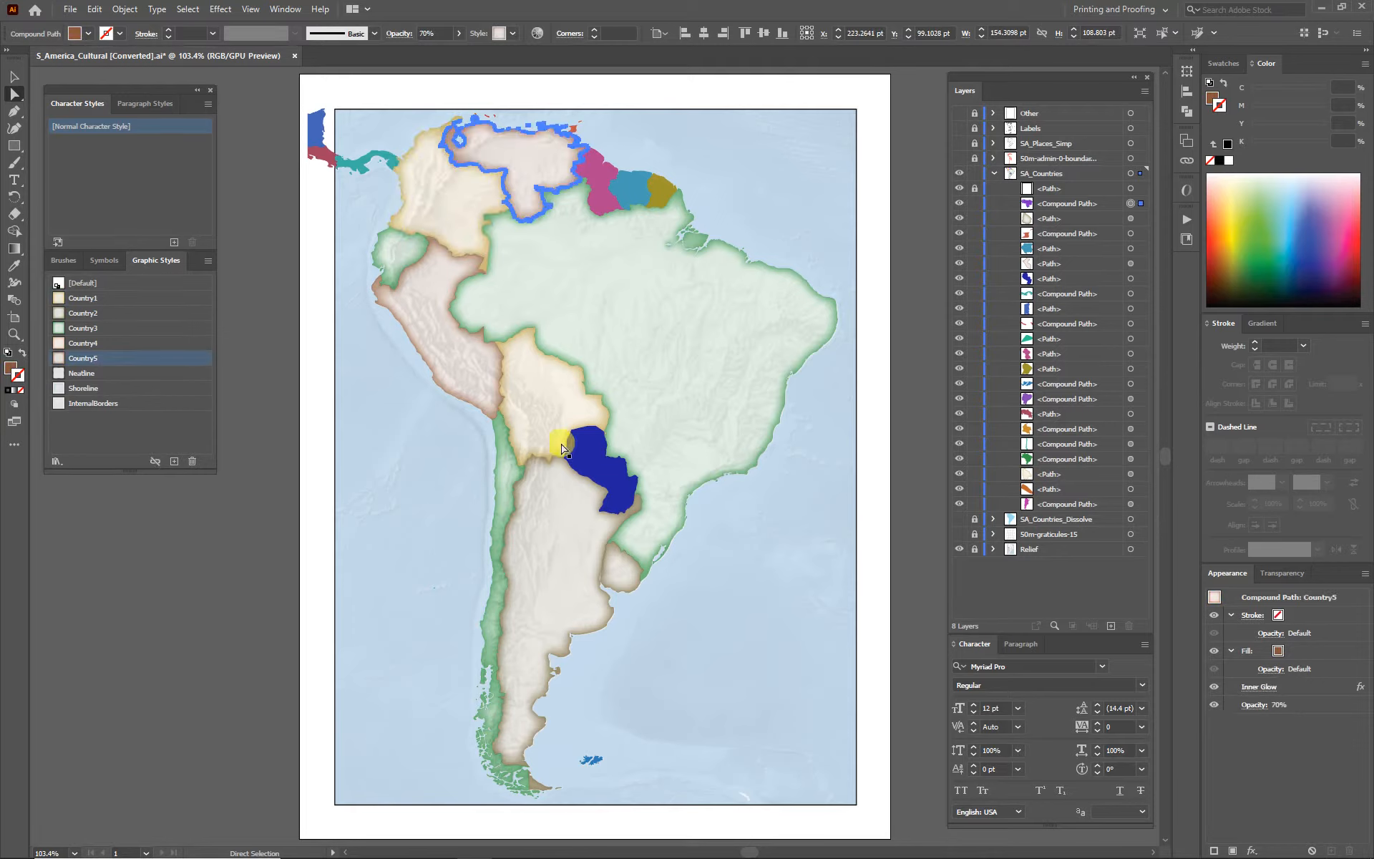
Apply the Country1 graphic style to Guyana and the Country5 graphic style to Suriname.
{"action": "left_click", "coordinate": [597, 174]}
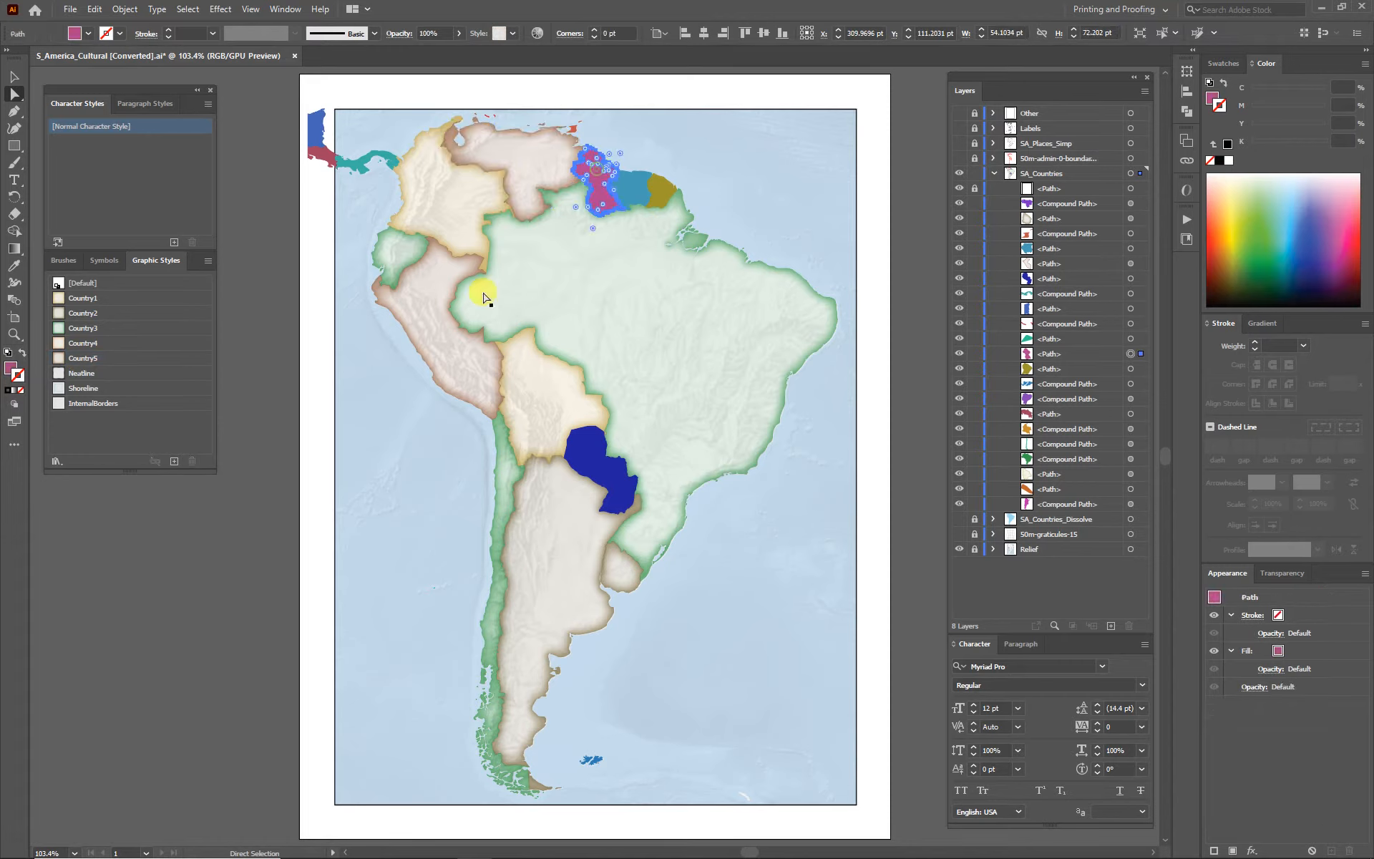
{"action": "left_click", "coordinate": [82, 299]}
{"action": "left_click", "coordinate": [630, 188]}
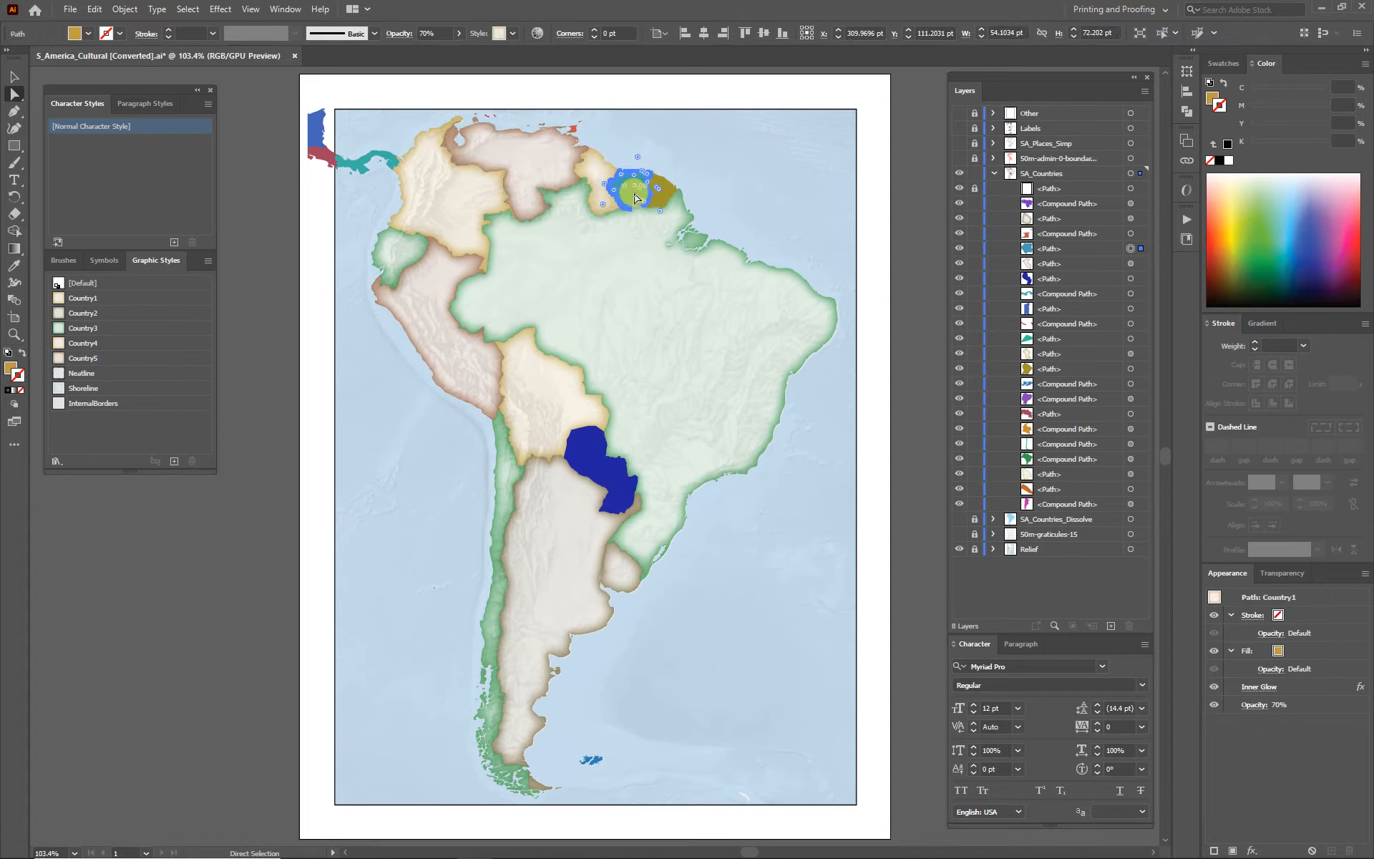
{"action": "left_click", "coordinate": [56, 362]}
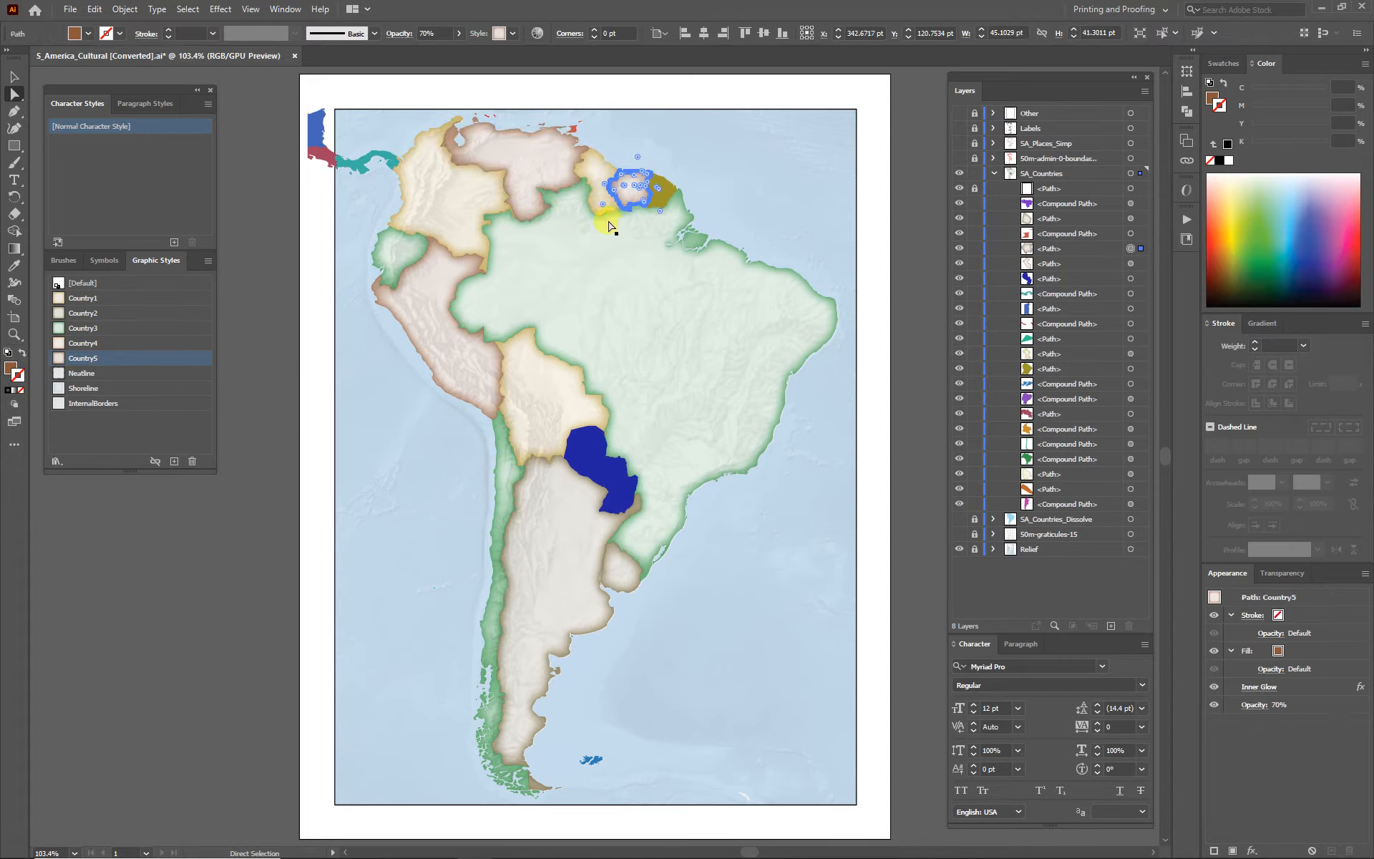
Apply the Country2 graphic style to French Guiana and the Country3 graphic style to Panama.
{"action": "left_click", "coordinate": [672, 194]}
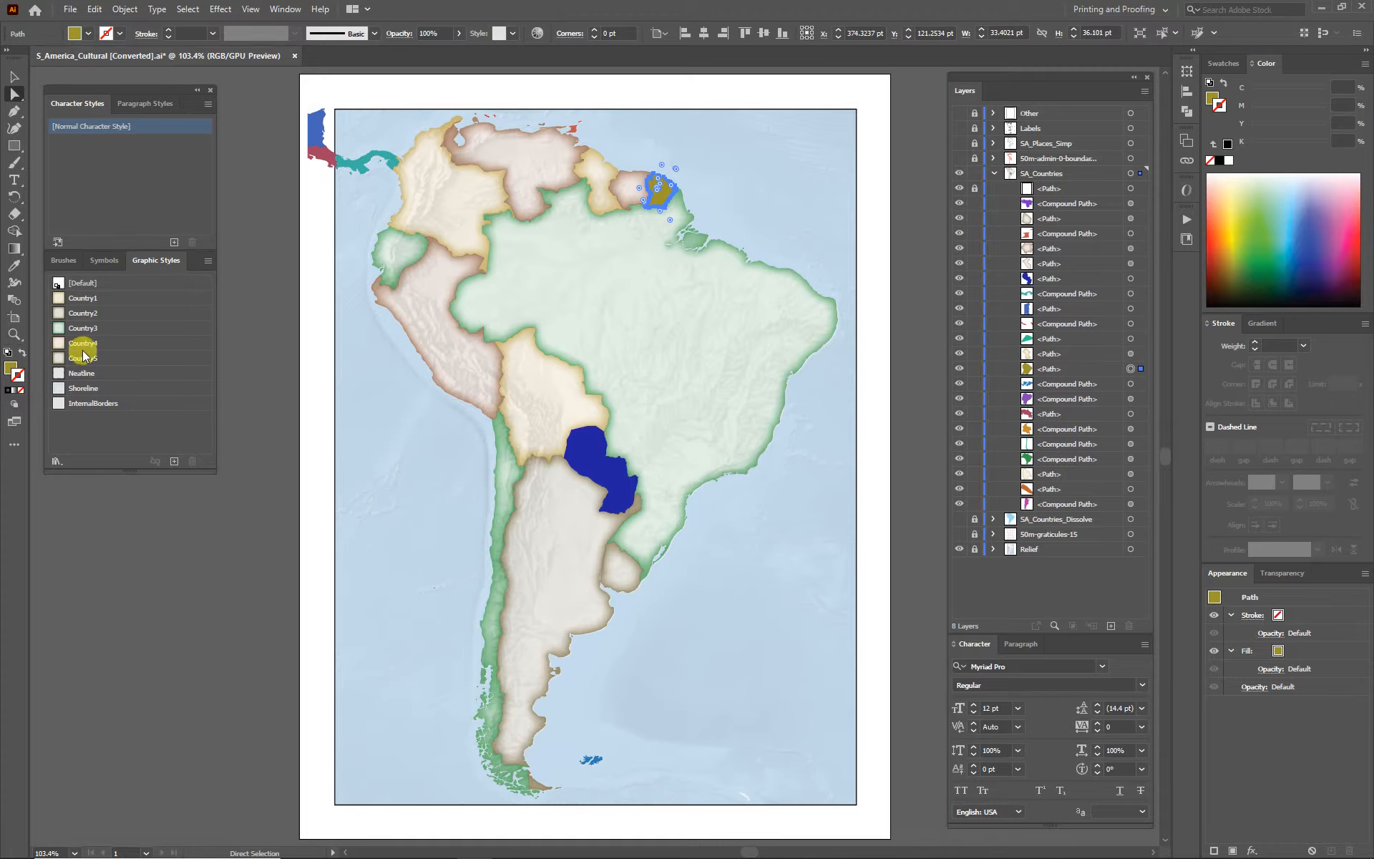
{"action": "left_click", "coordinate": [79, 315]}
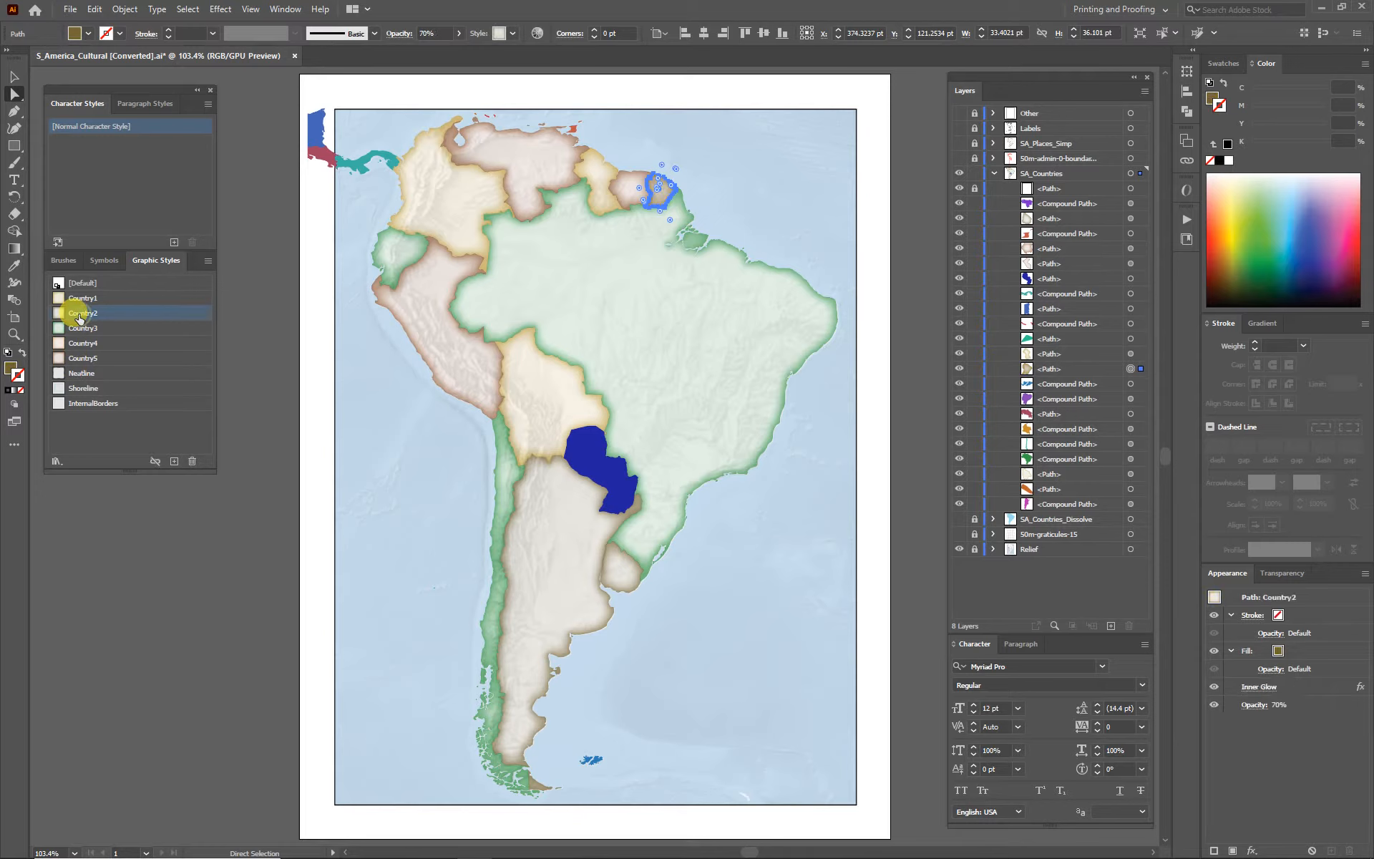
{"action": "left_click", "coordinate": [721, 616]}
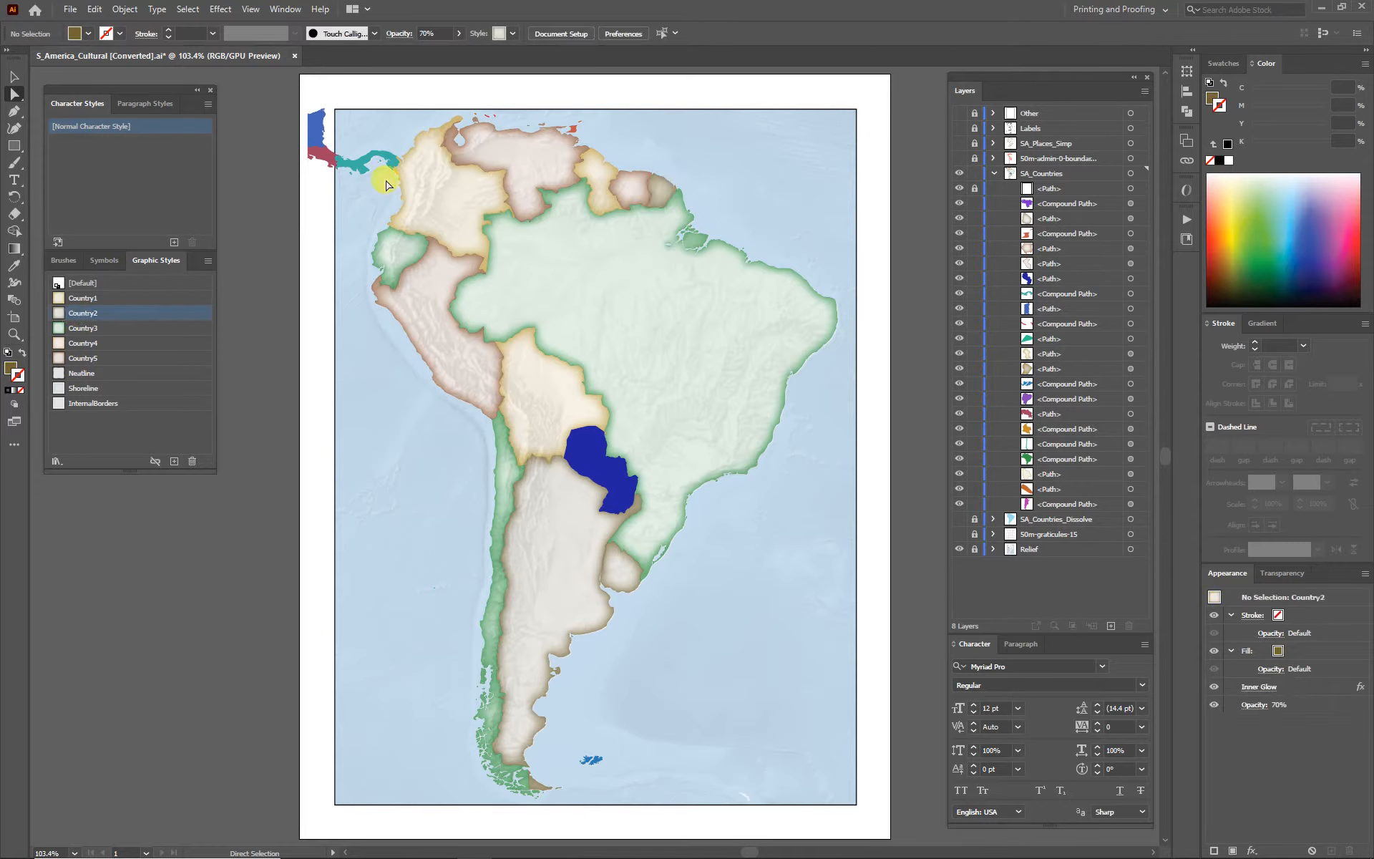
{"action": "left_click", "coordinate": [358, 167]}
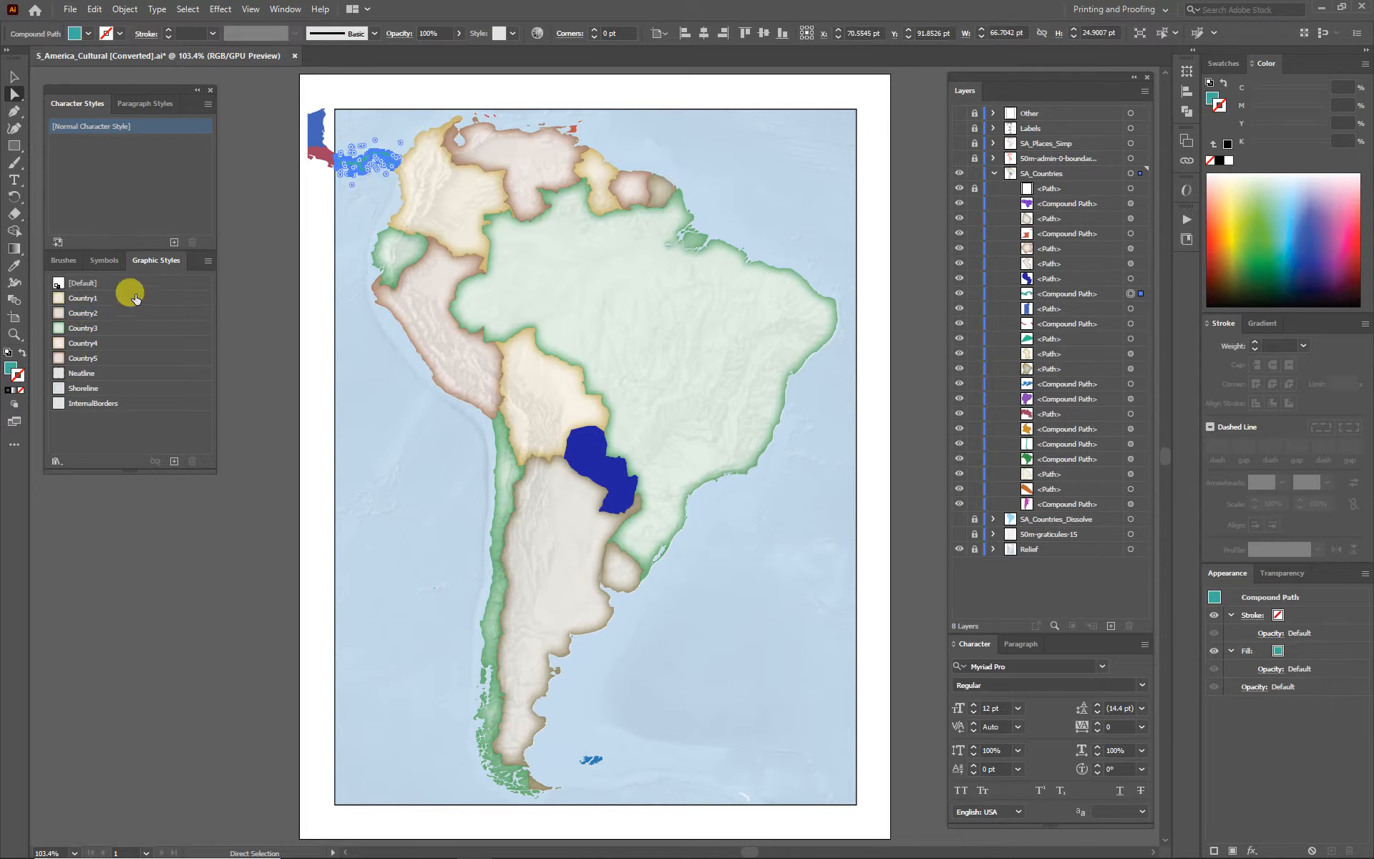
{"action": "left_click", "coordinate": [80, 331]}
{"action": "left_click", "coordinate": [416, 495]}
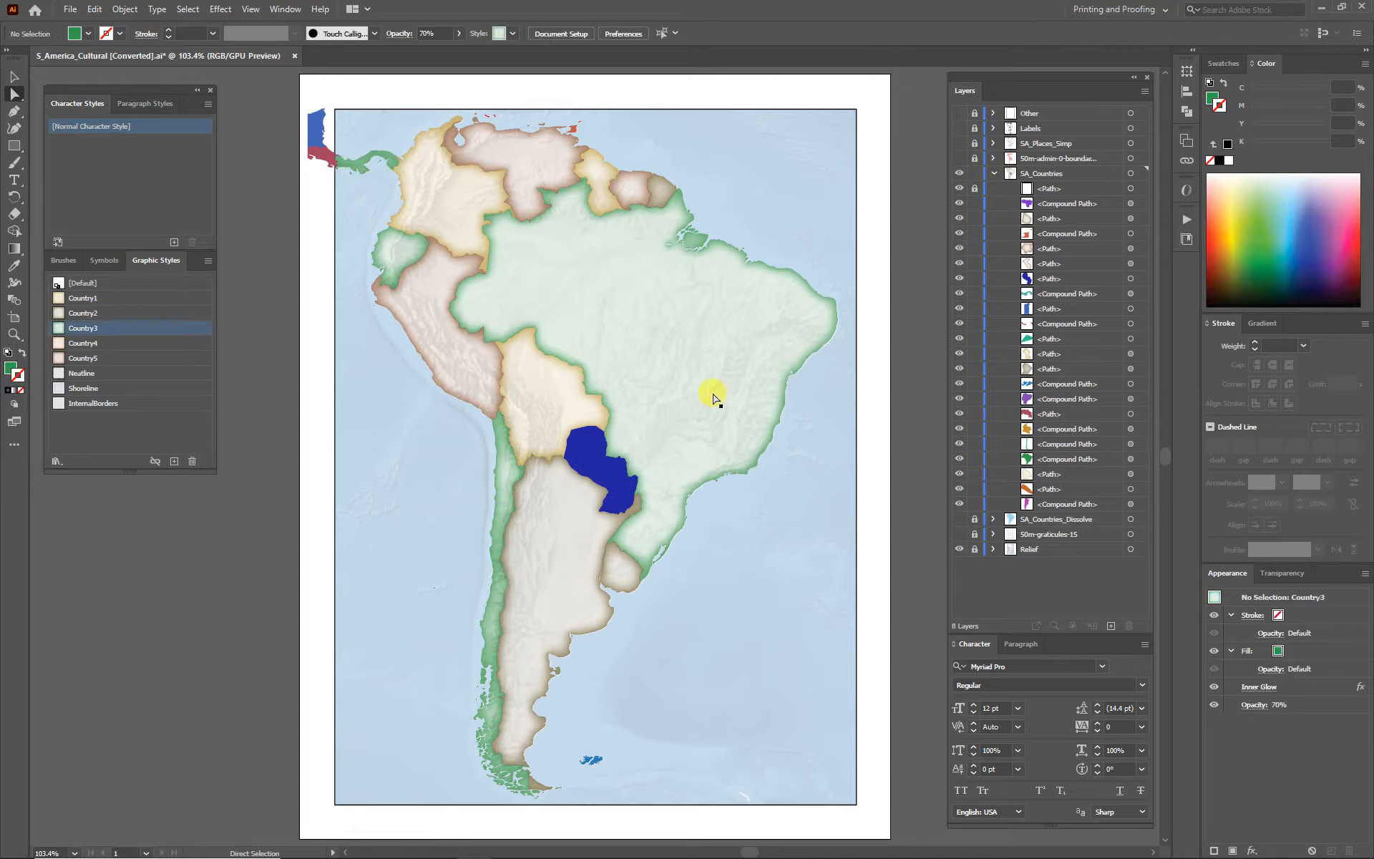
Reduce the blur of Panama's Inner Glow effect so that it suits the narrow shape.
{"action": "left_click", "coordinate": [363, 168]}
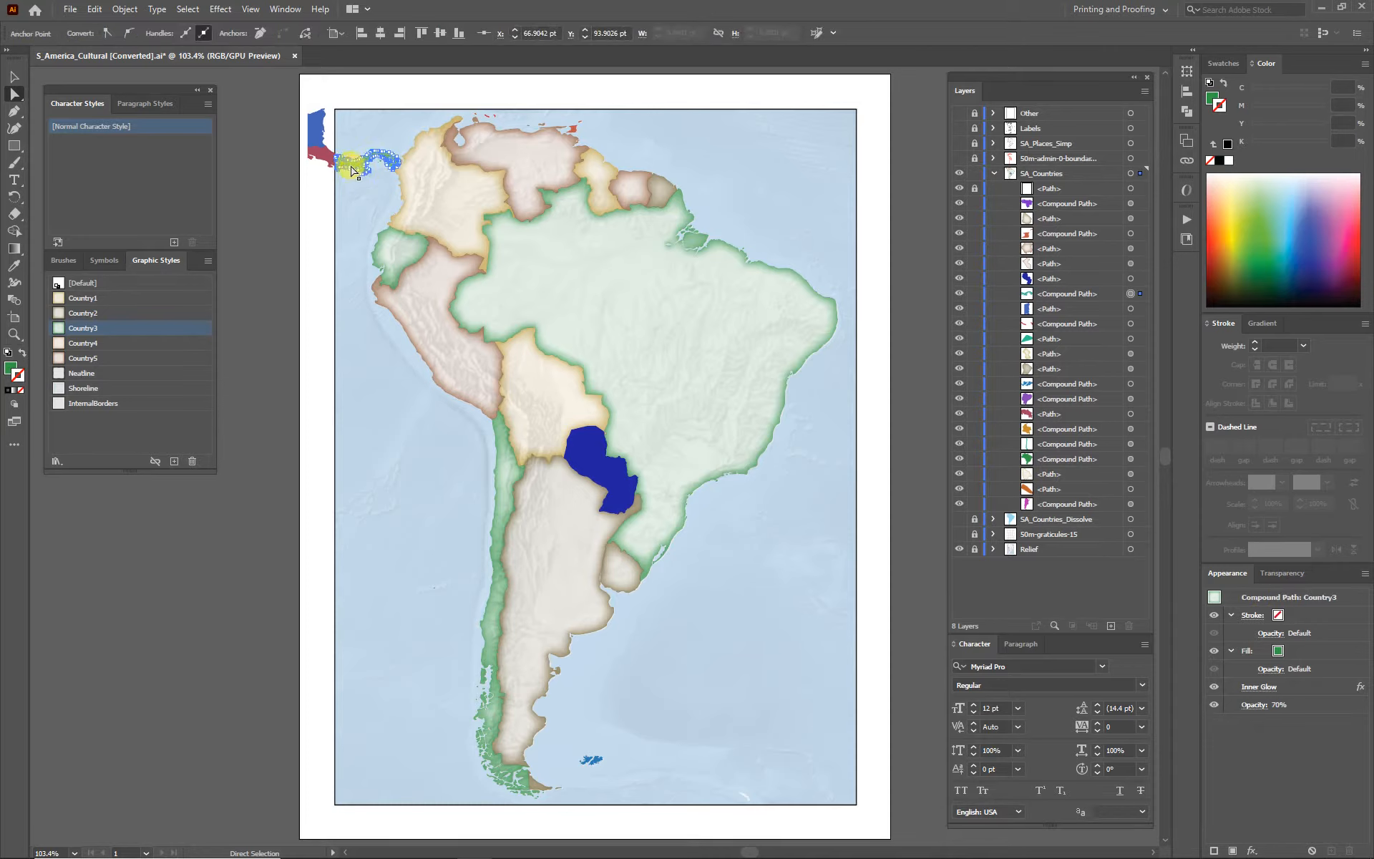
{"action": "key", "text": "v"}
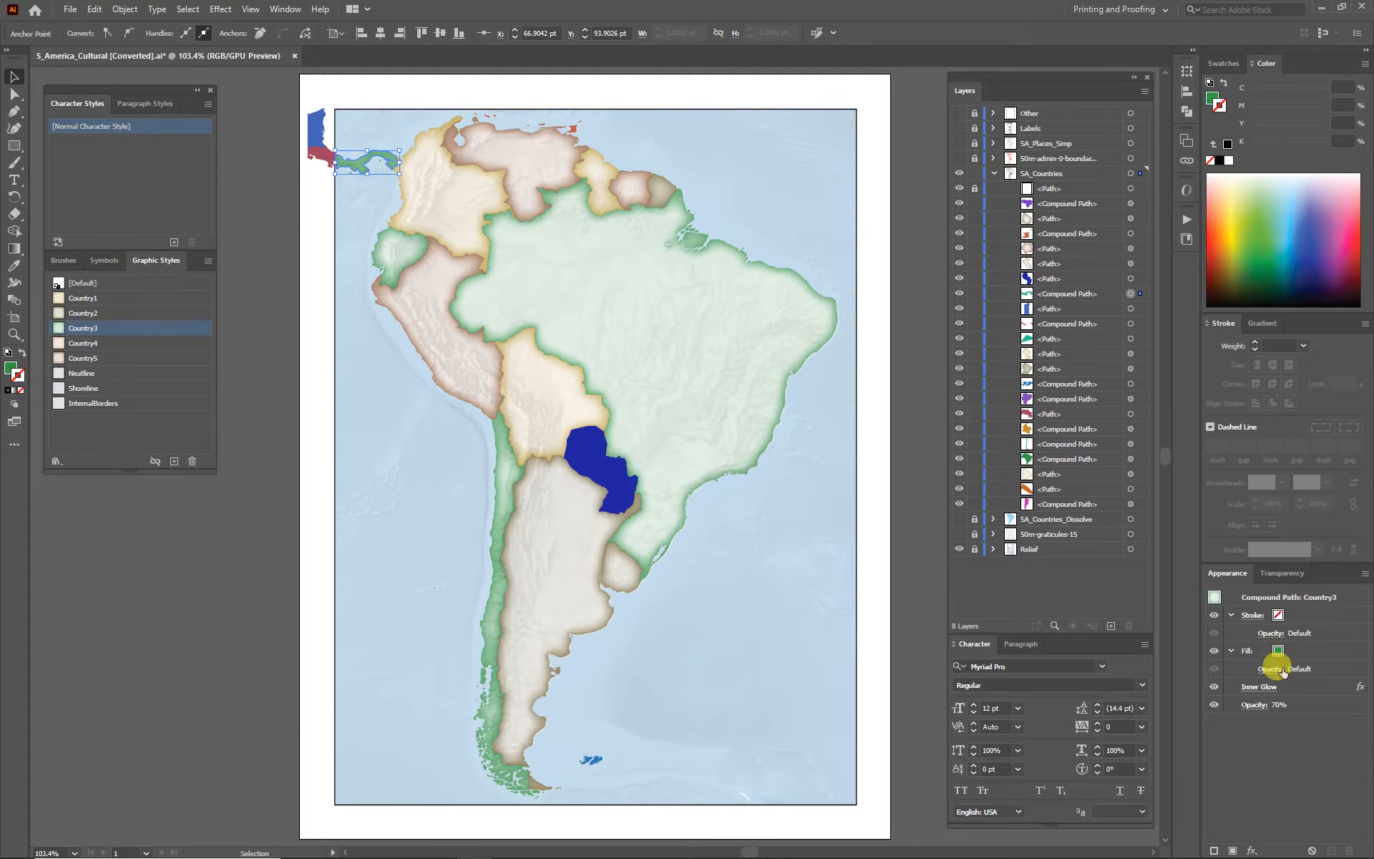
{"action": "left_click", "coordinate": [1254, 689]}
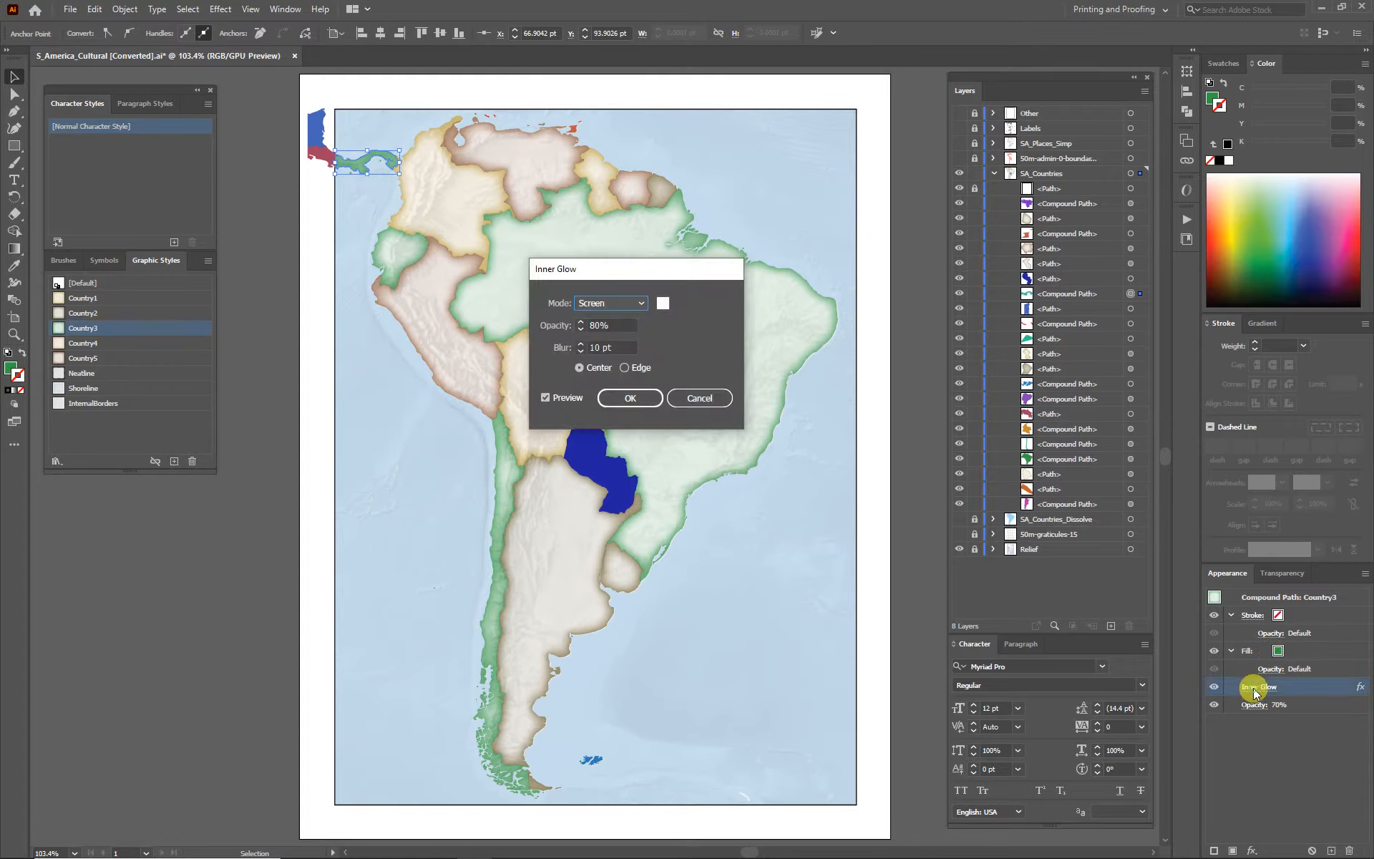
{"action": "double_click", "coordinate": [581, 351]}
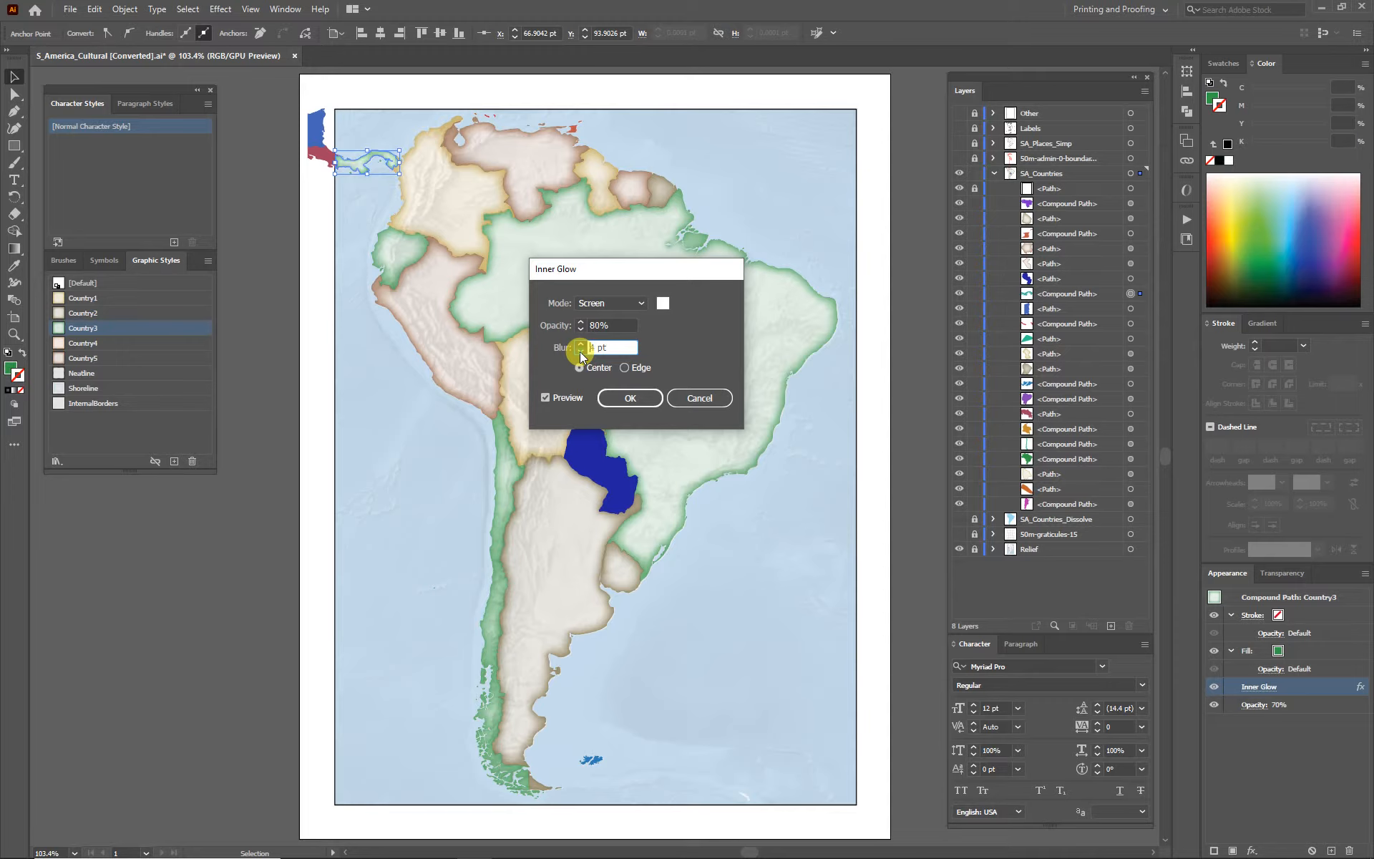
{"action": "left_click", "coordinate": [628, 397]}
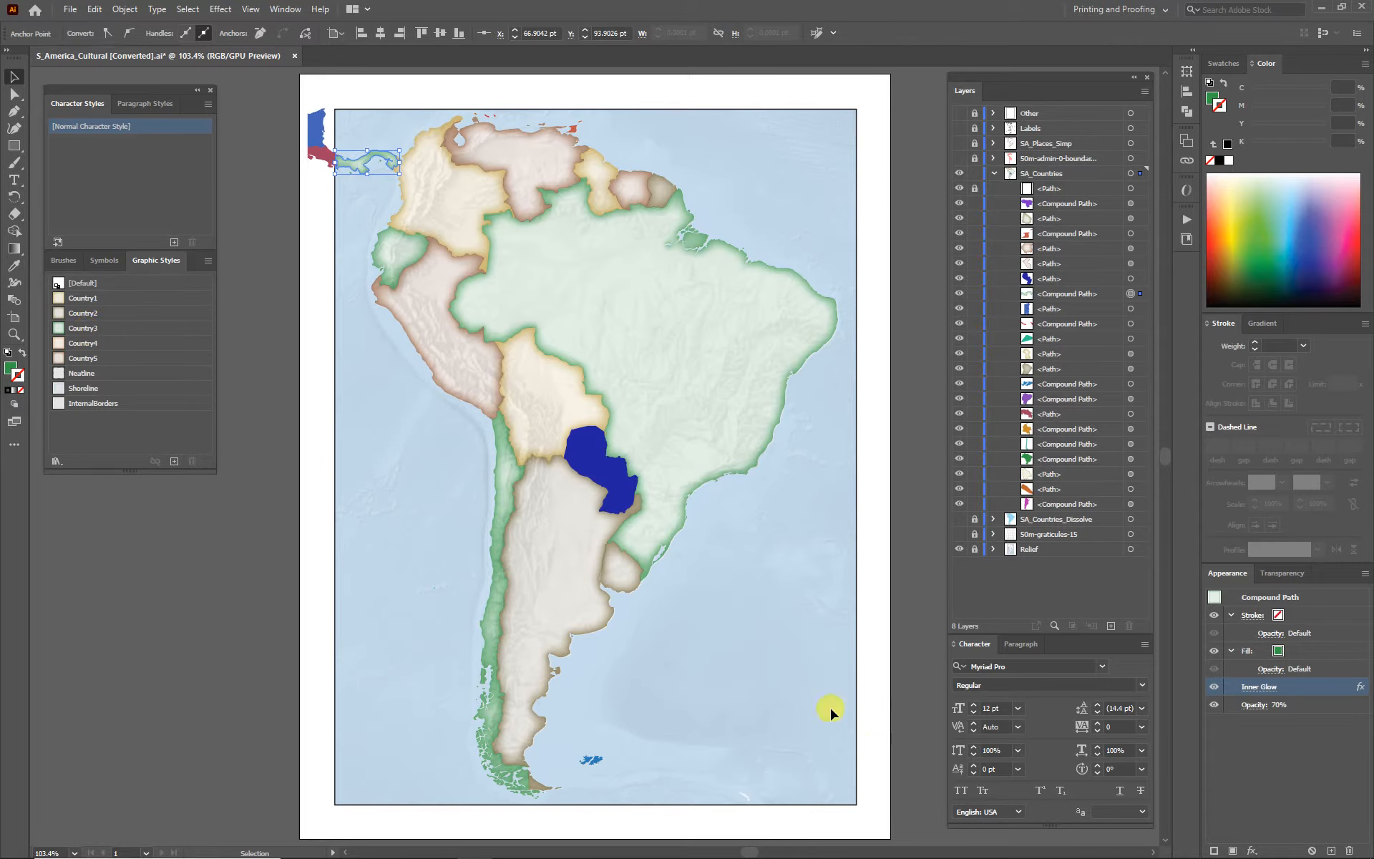
{"action": "left_click", "coordinate": [807, 659]}
Apply the Country4 graphic style to Paraguay.
{"action": "left_click", "coordinate": [594, 470]}
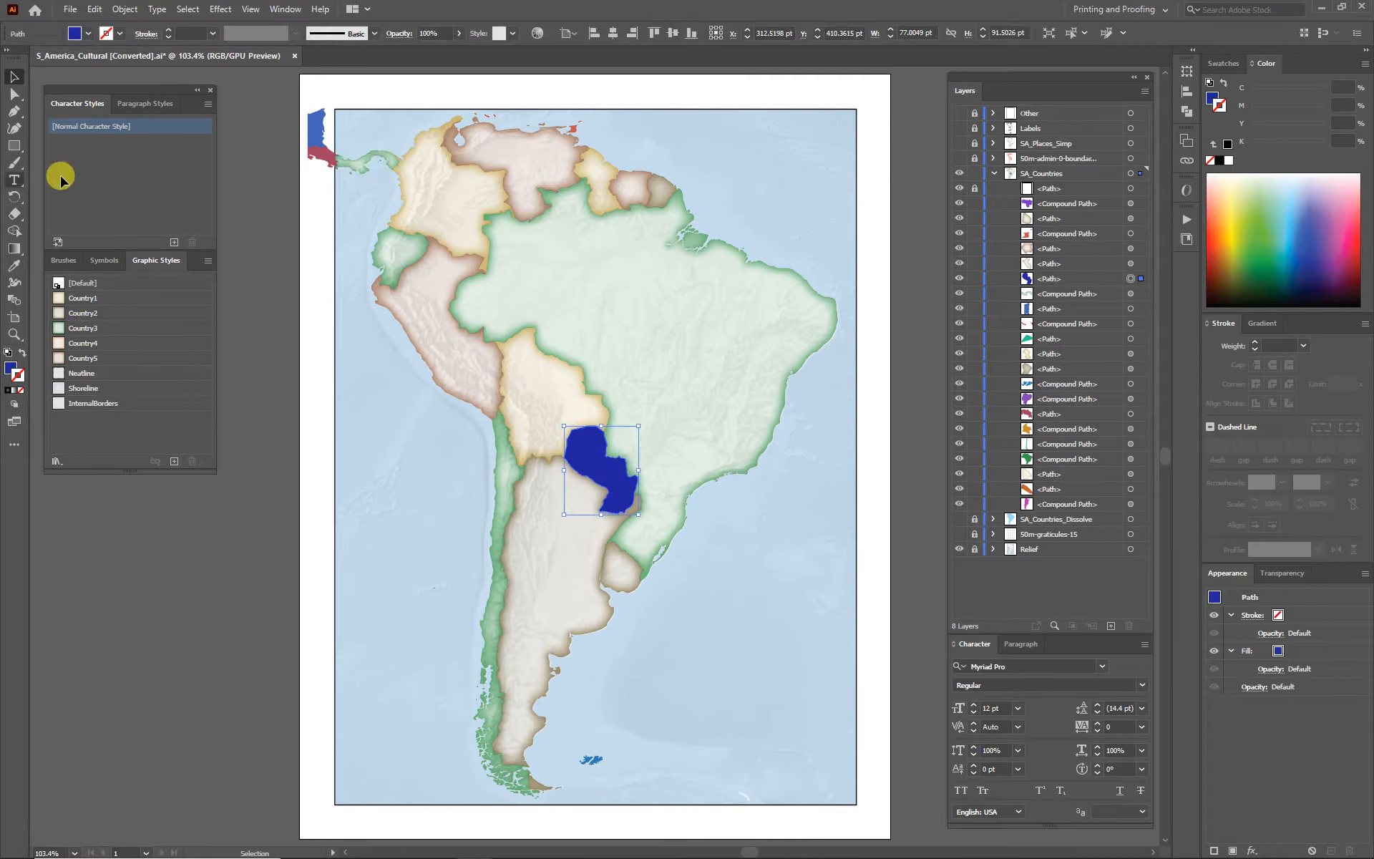
{"action": "left_click", "coordinate": [76, 346]}
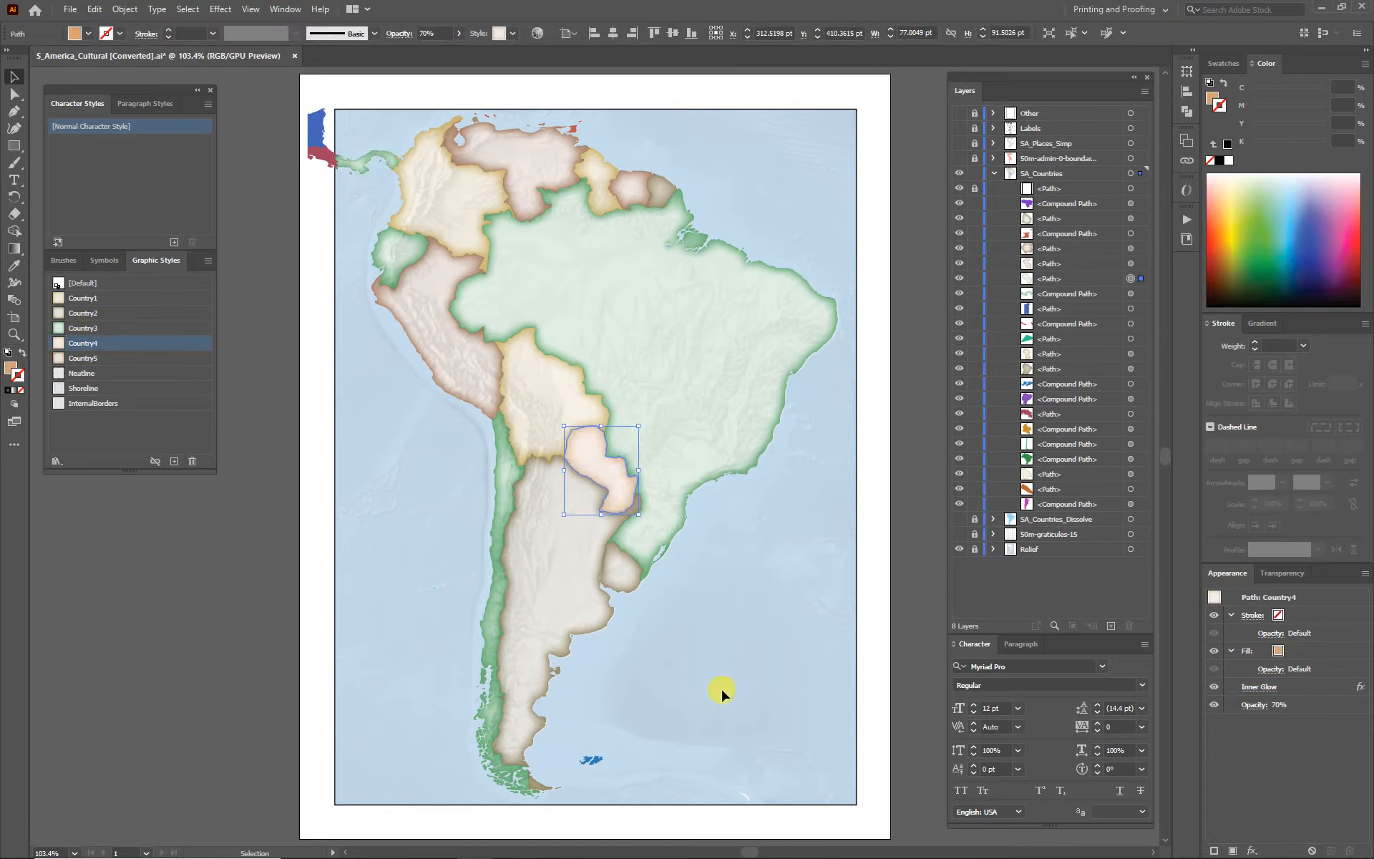
{"action": "left_click", "coordinate": [748, 665]}
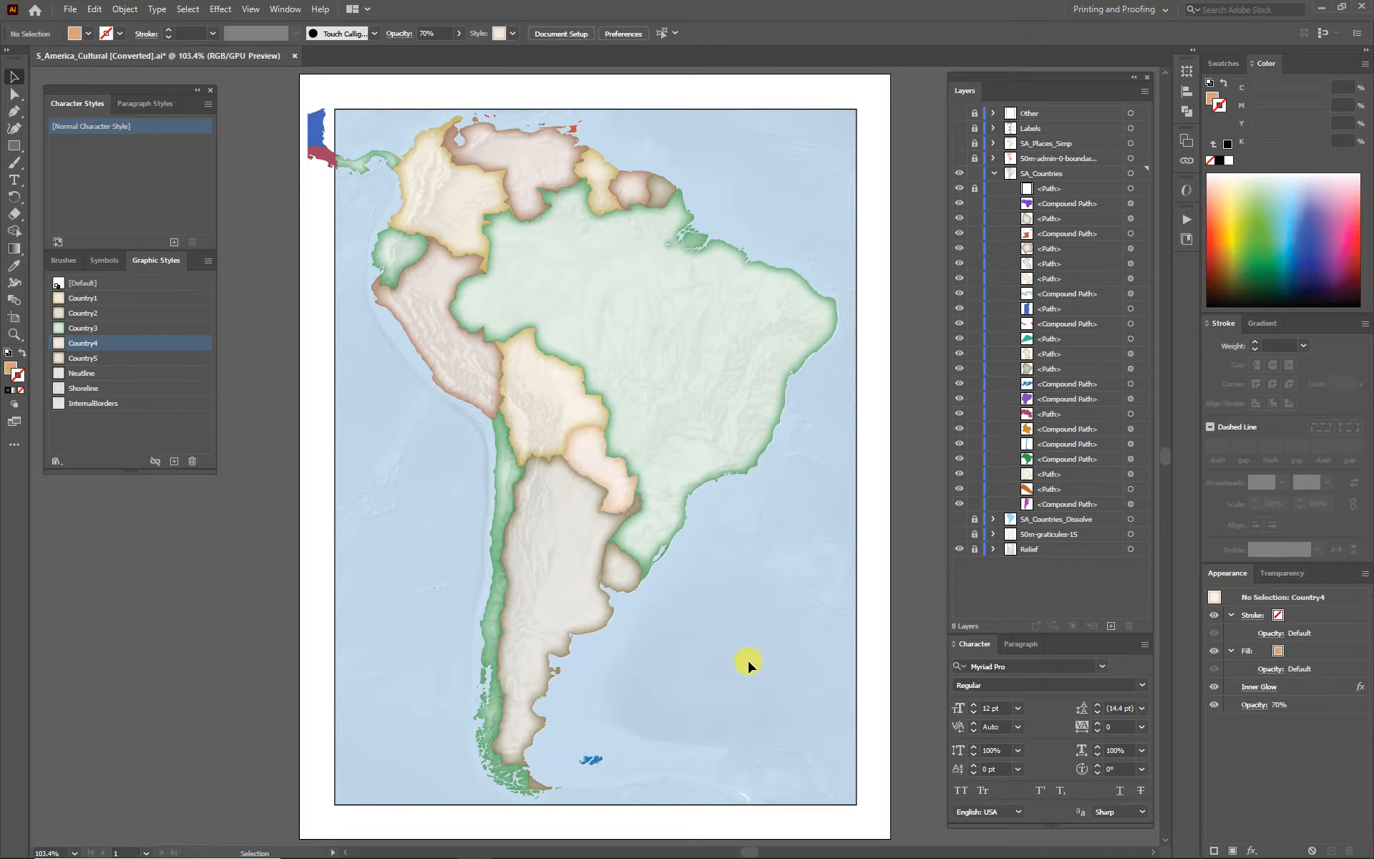
Apply the Country4 graphic style to the Falkland Islands and reduce the blur of their Inner Glow effect.
{"action": "left_click", "coordinate": [608, 764]}
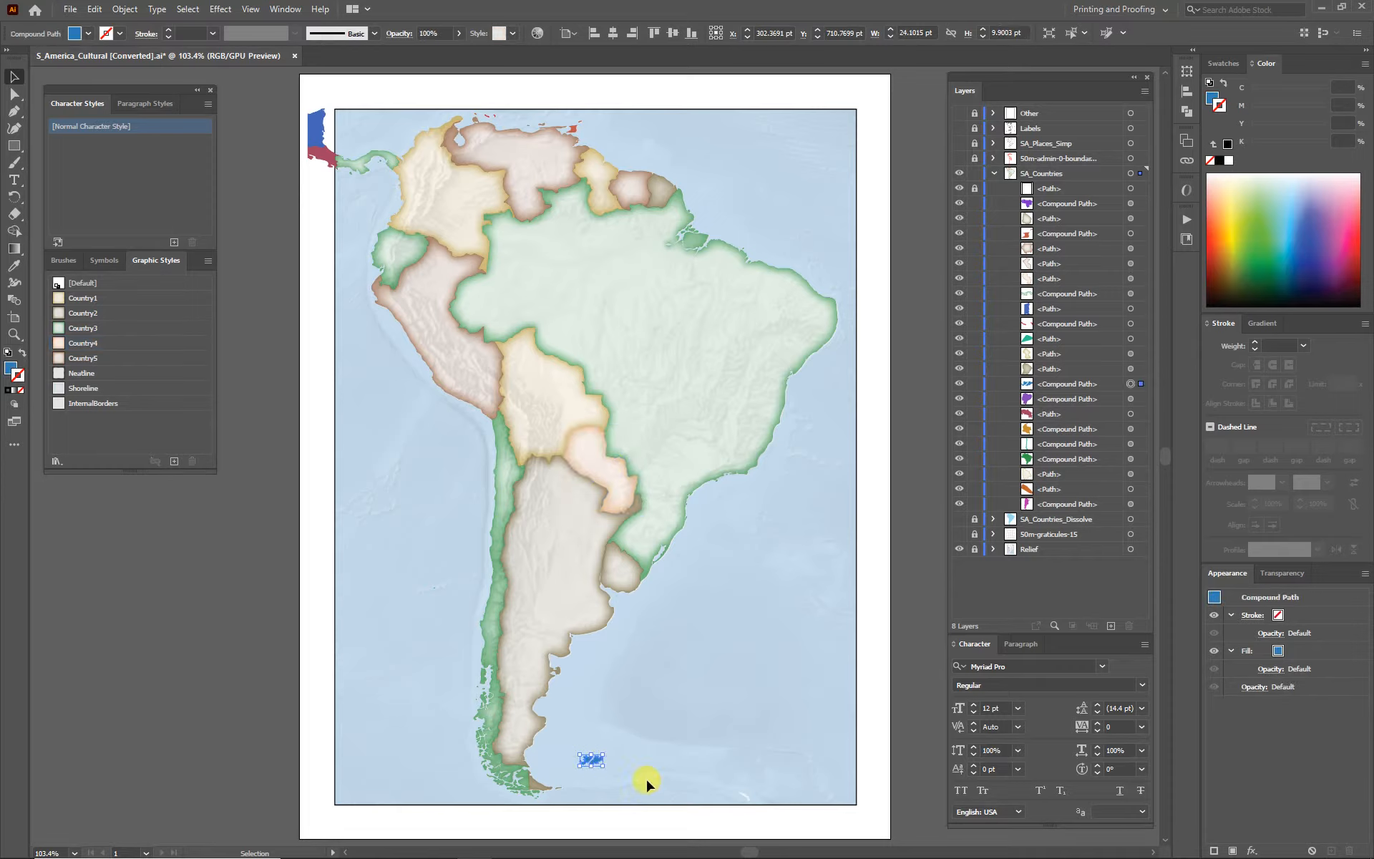
{"action": "left_click", "coordinate": [77, 344]}
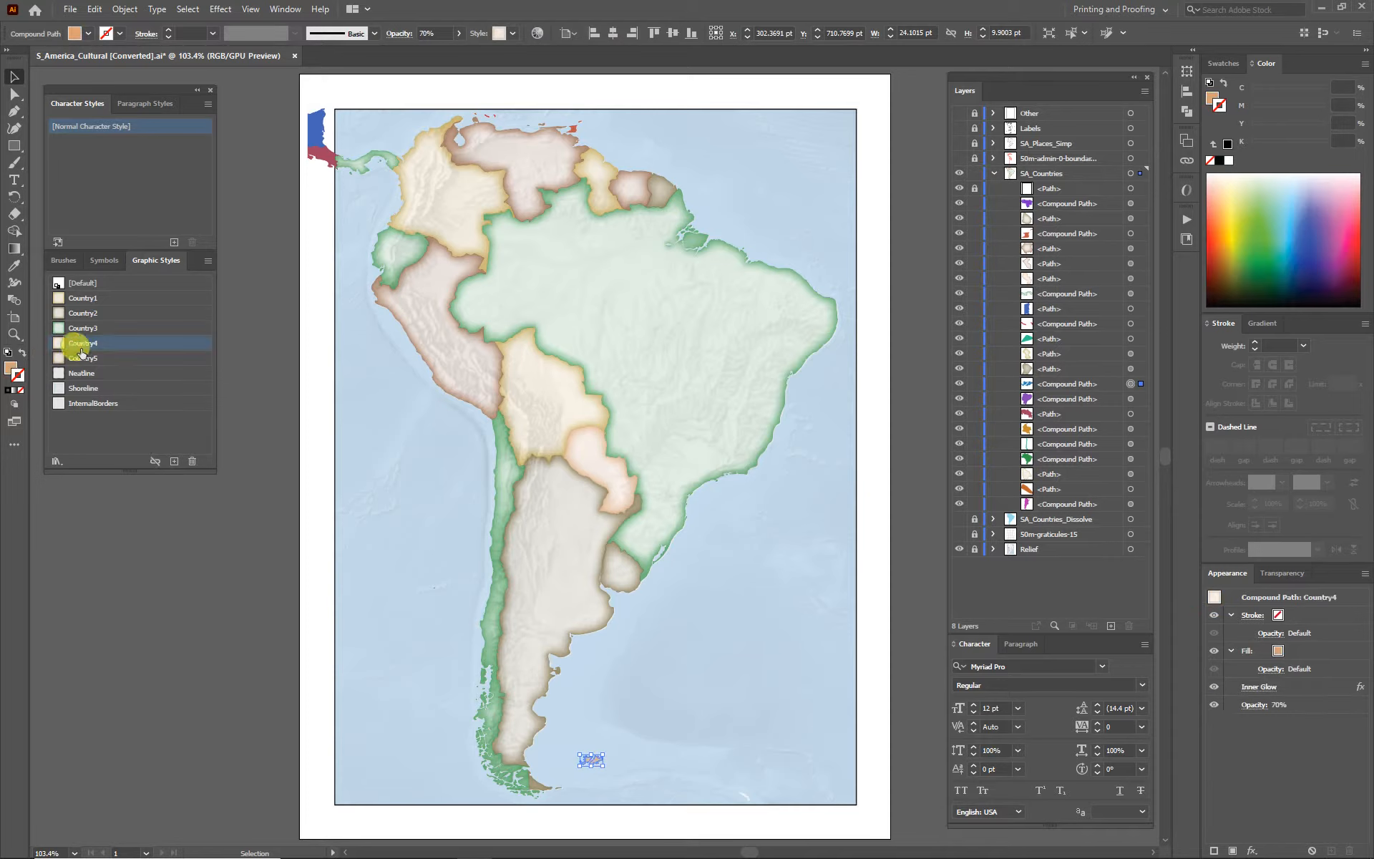
{"action": "left_click", "coordinate": [1266, 687]}
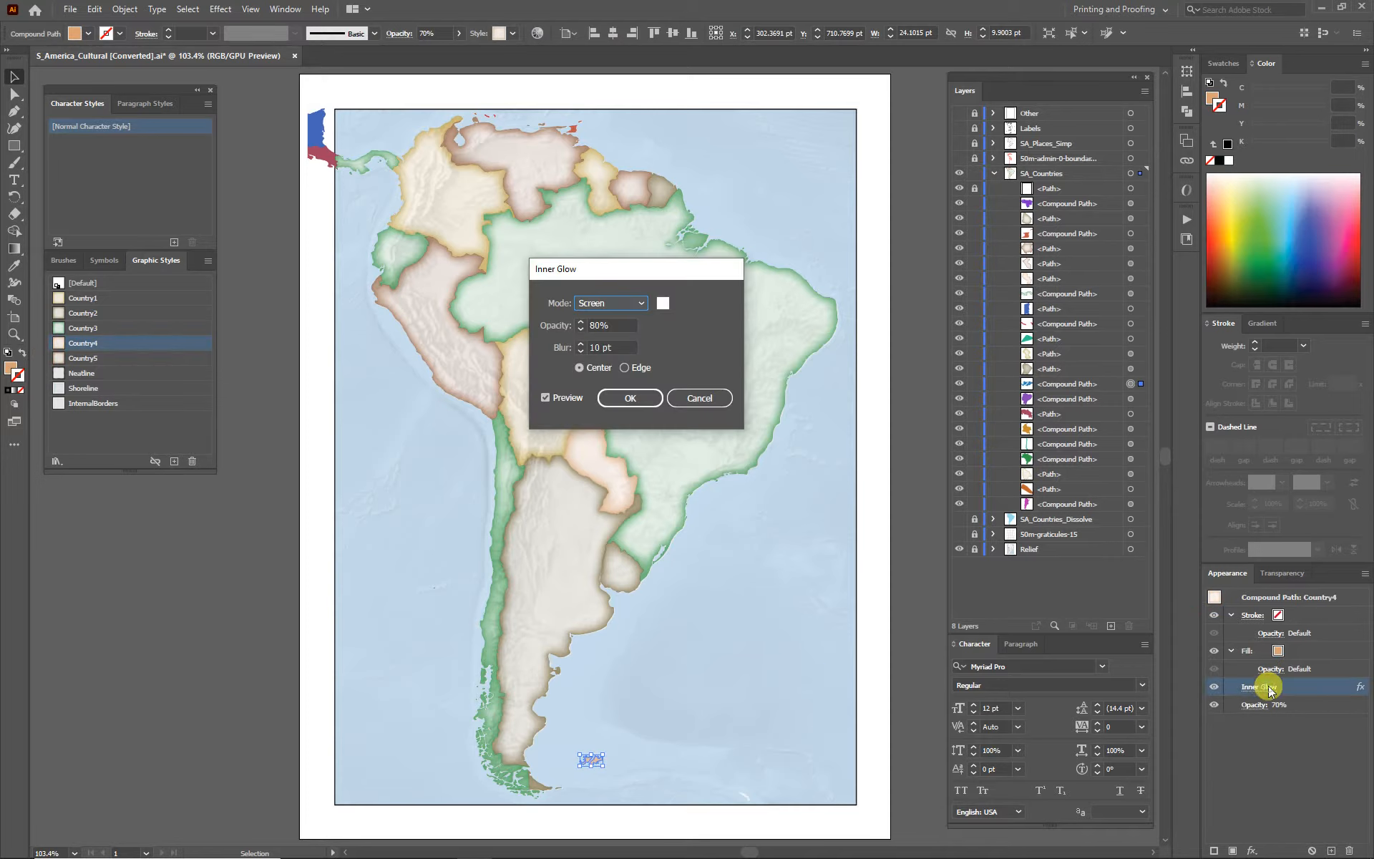
{"action": "left_click", "coordinate": [581, 351]}
{"action": "left_click", "coordinate": [581, 352]}
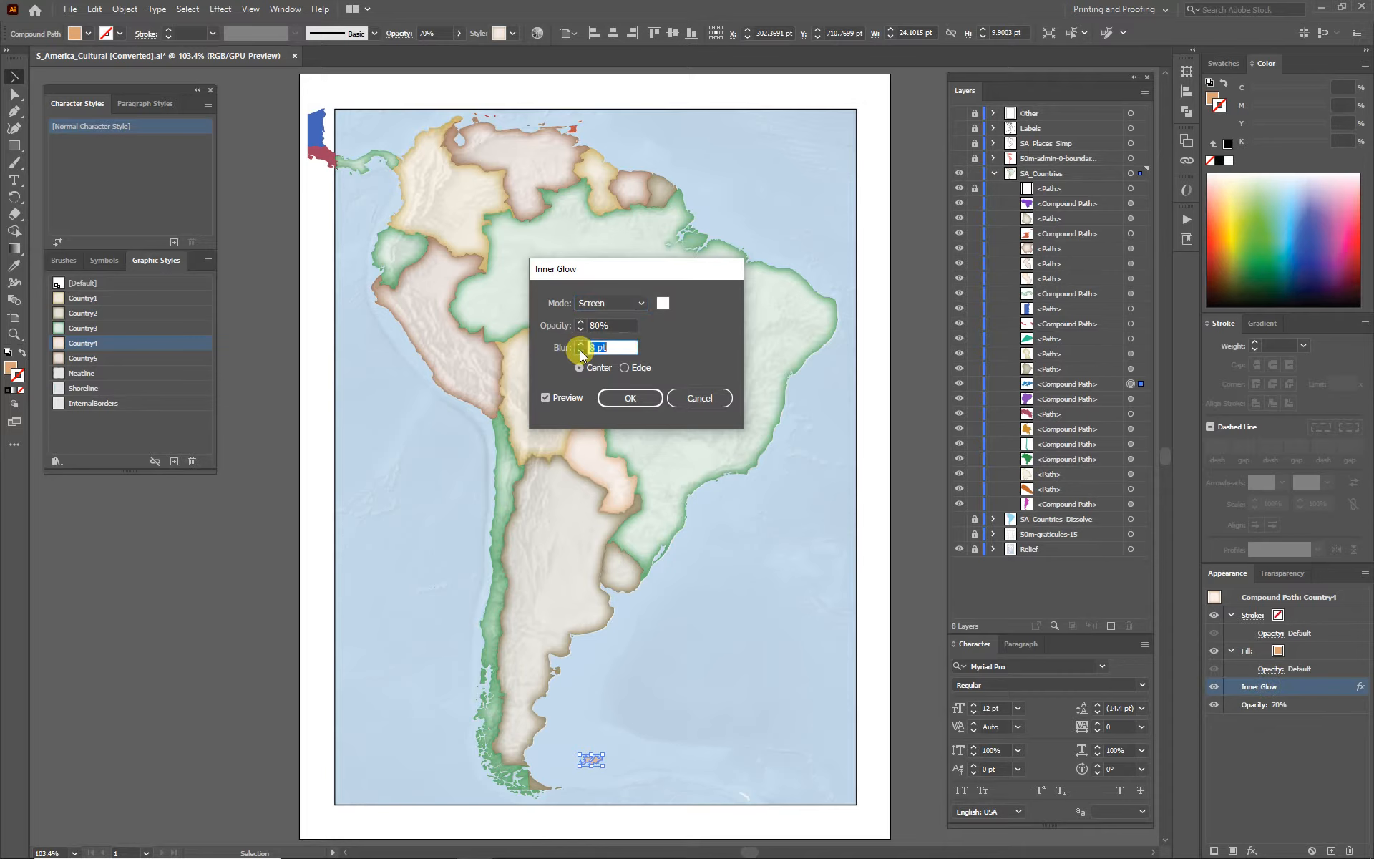
{"action": "left_click", "coordinate": [630, 398]}
{"action": "left_click", "coordinate": [814, 672]}
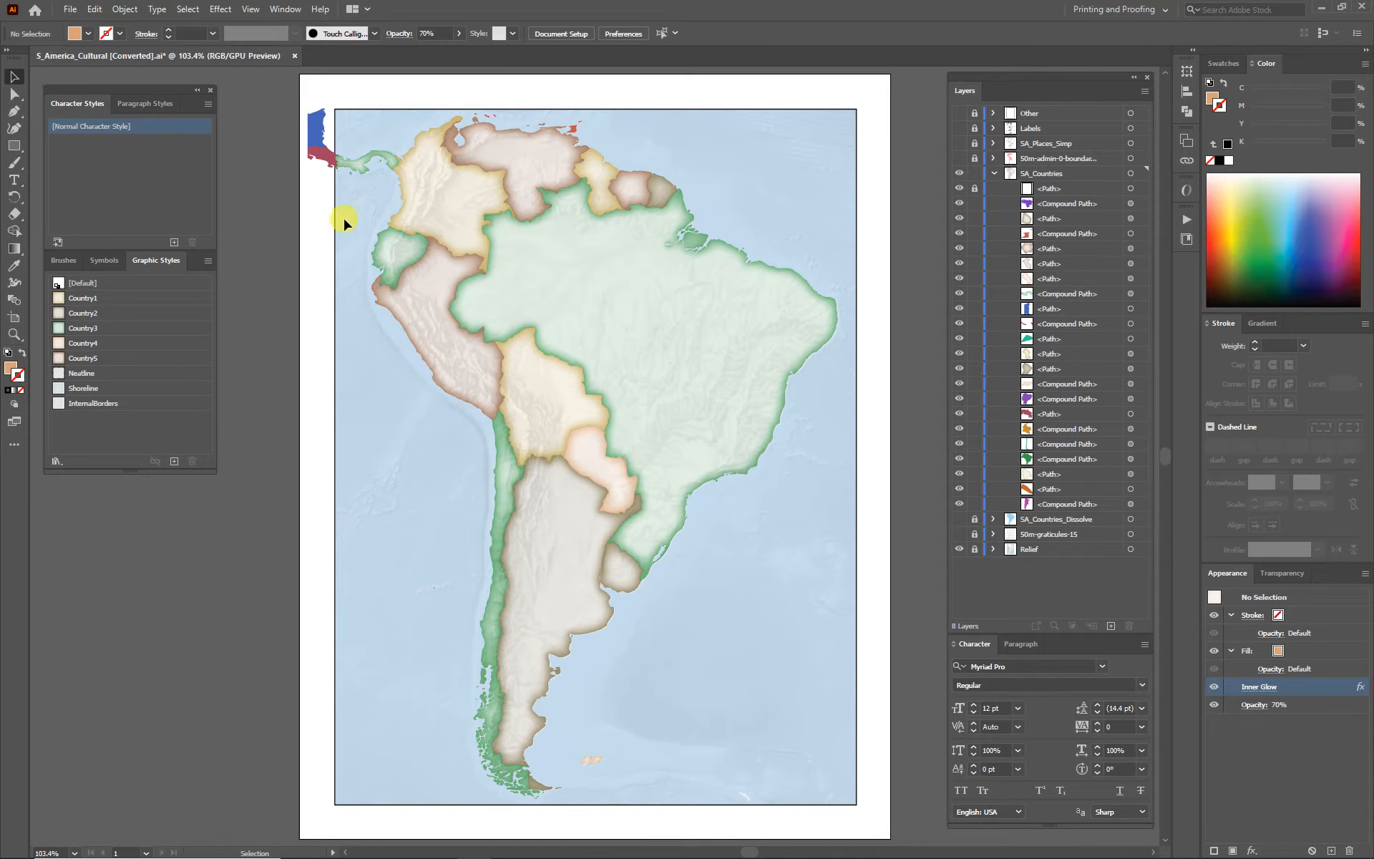
Apply the Country4 graphic style to Costa Rica, just west of Panama.
{"action": "left_click", "coordinate": [320, 159]}
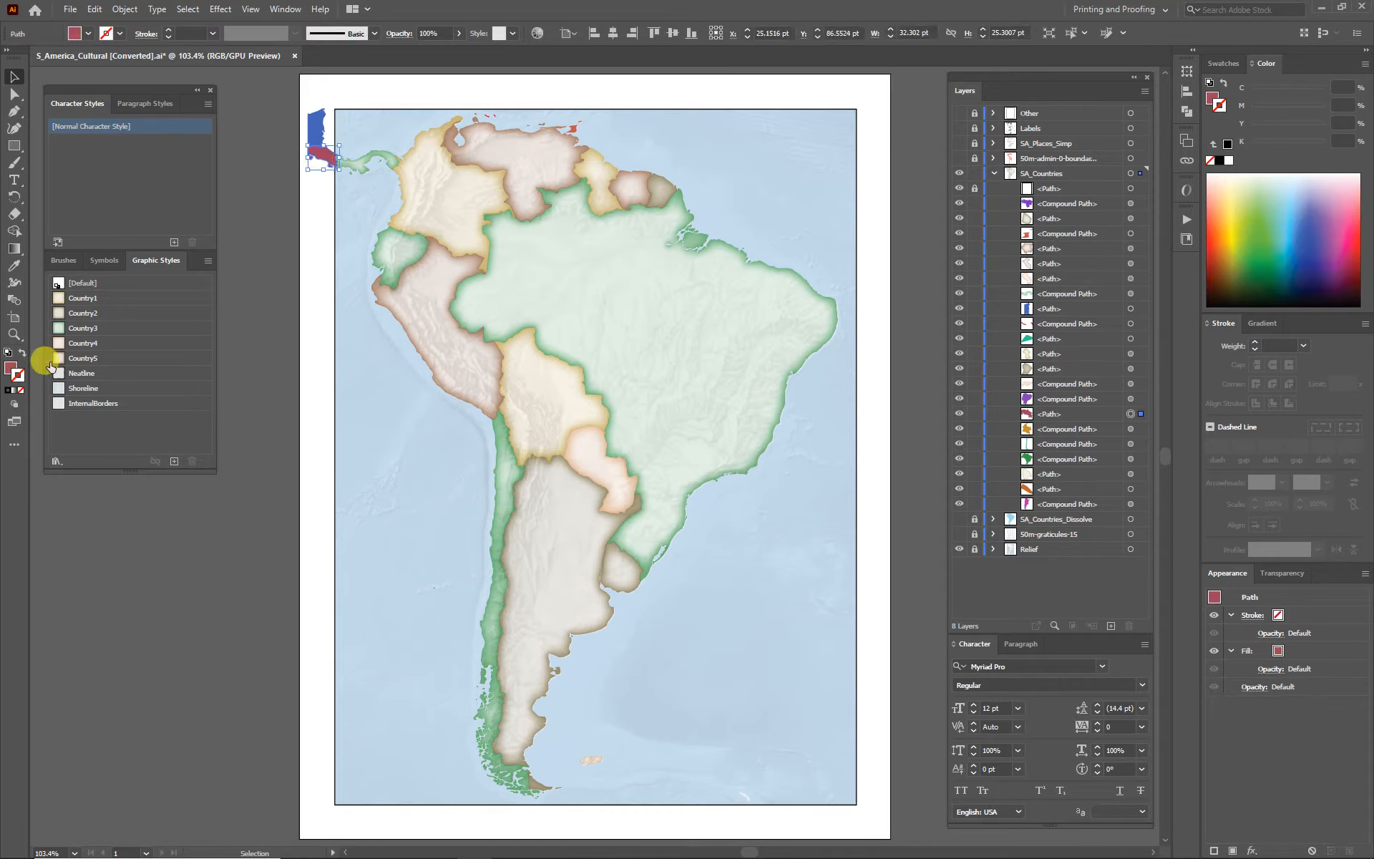
{"action": "left_click", "coordinate": [71, 346]}
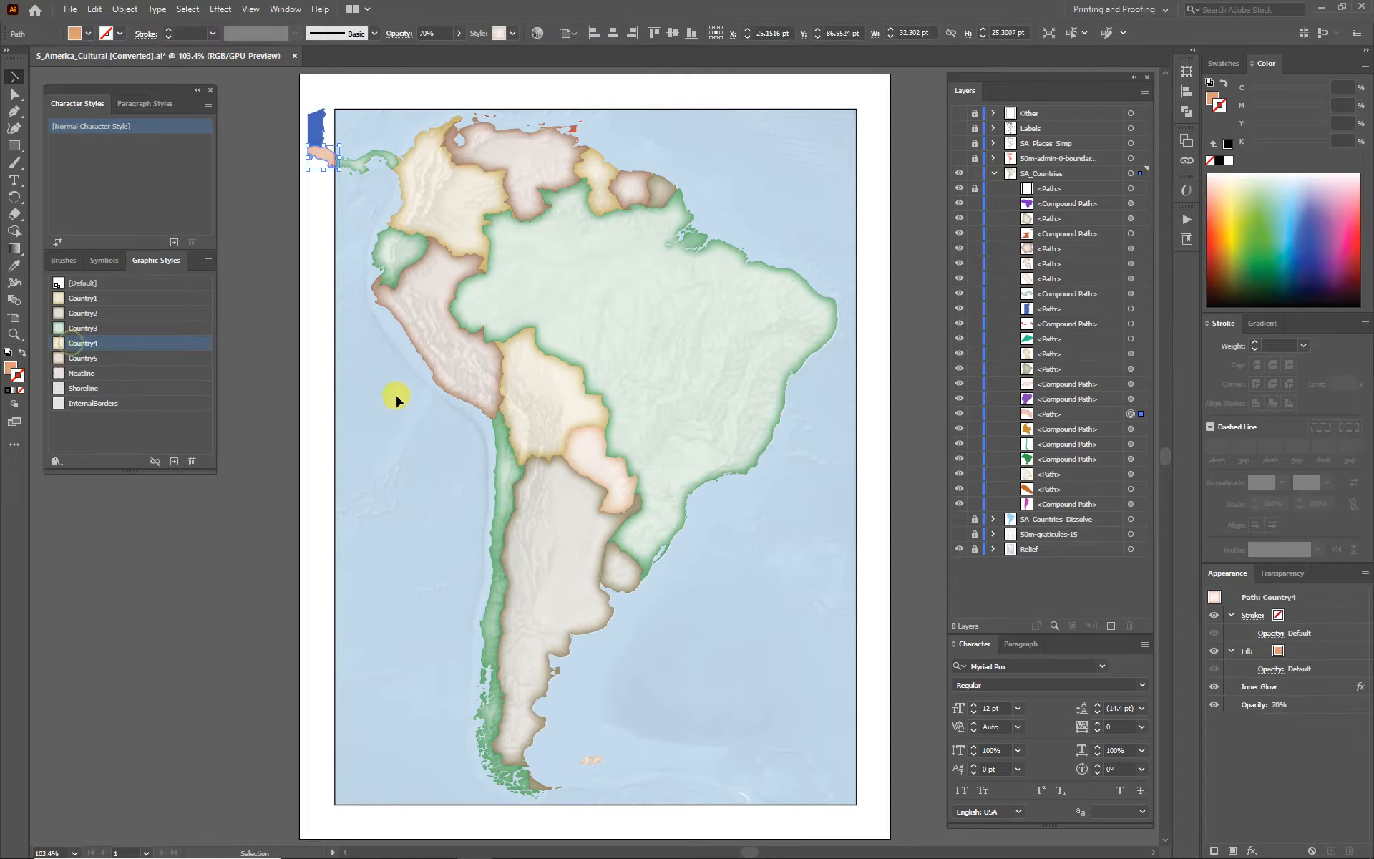
{"action": "left_click", "coordinate": [396, 449]}
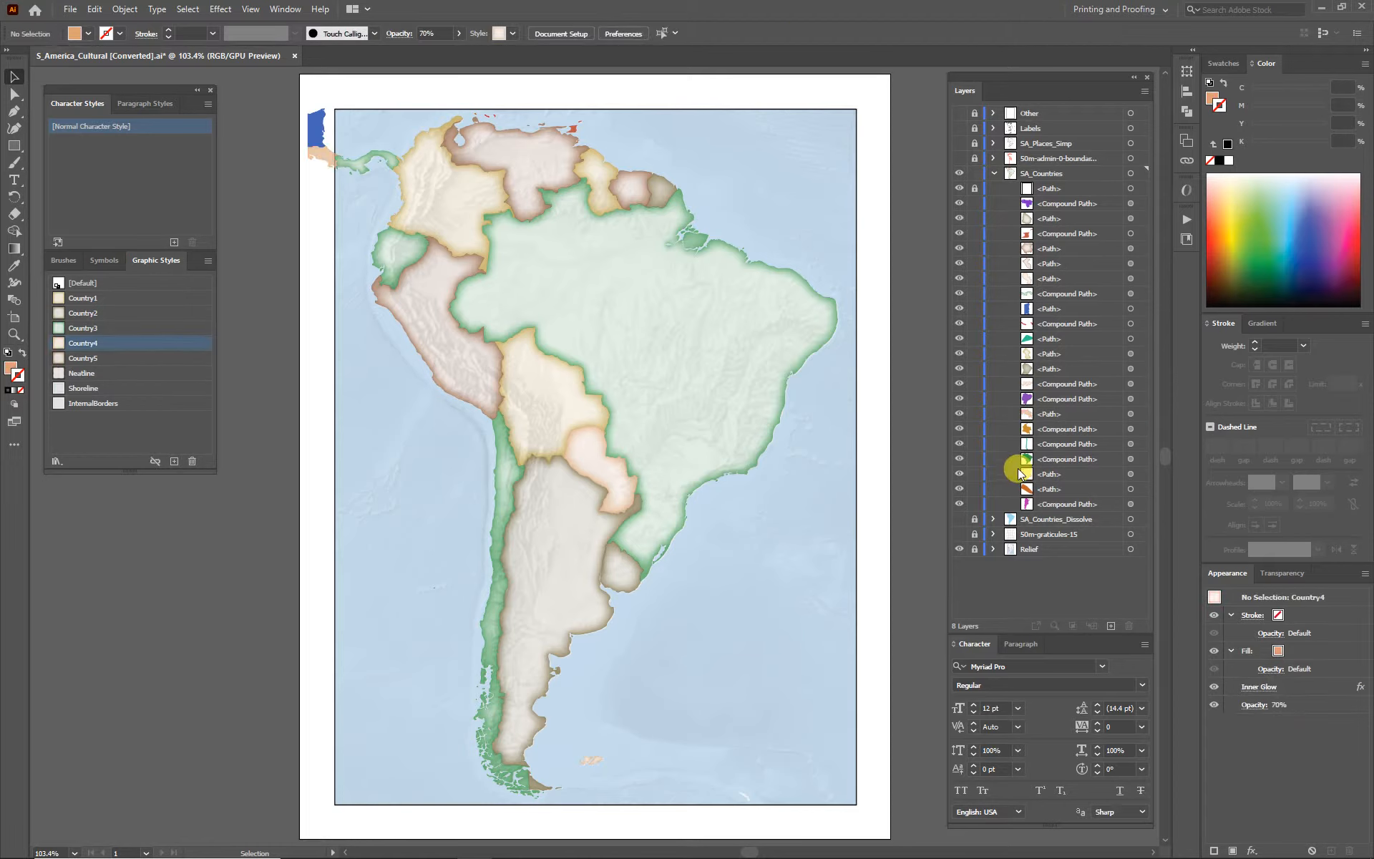
Unlock the frame path in SA_Countries, make it the layer's clipping mask, and collapse and lock the layer.
{"action": "left_click", "coordinate": [974, 188]}
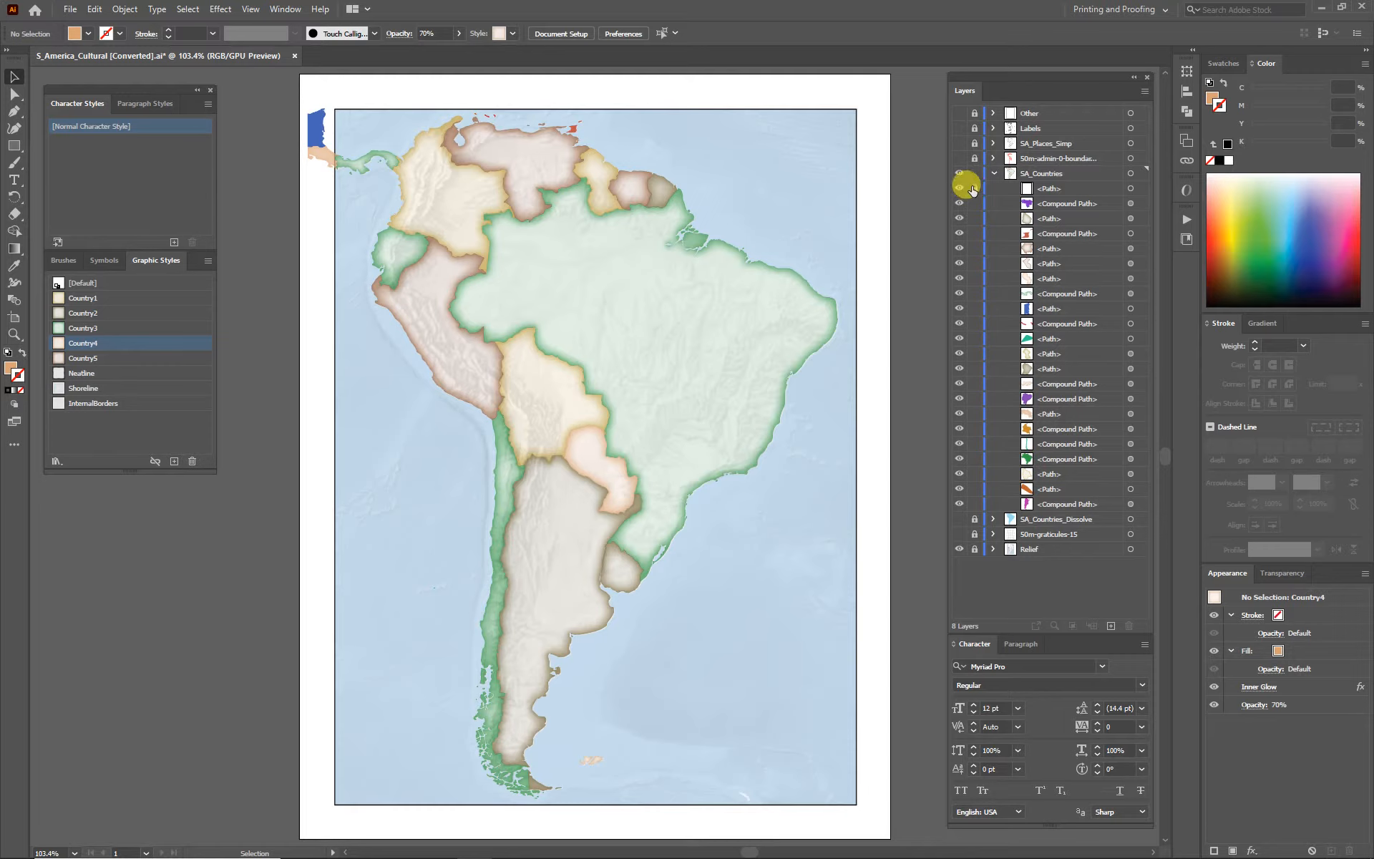
{"action": "left_click", "coordinate": [1099, 176]}
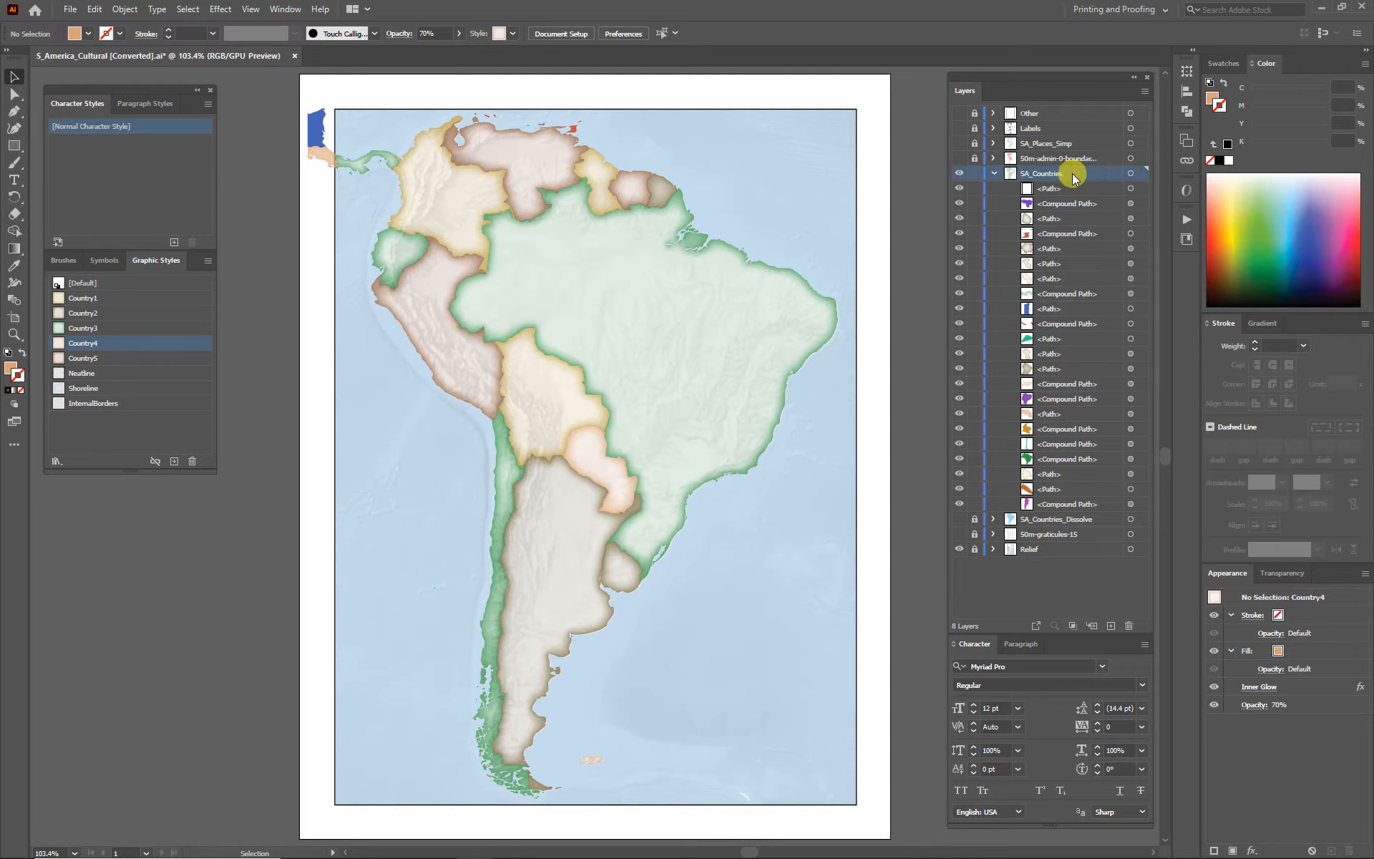
{"action": "left_click", "coordinate": [1145, 91]}
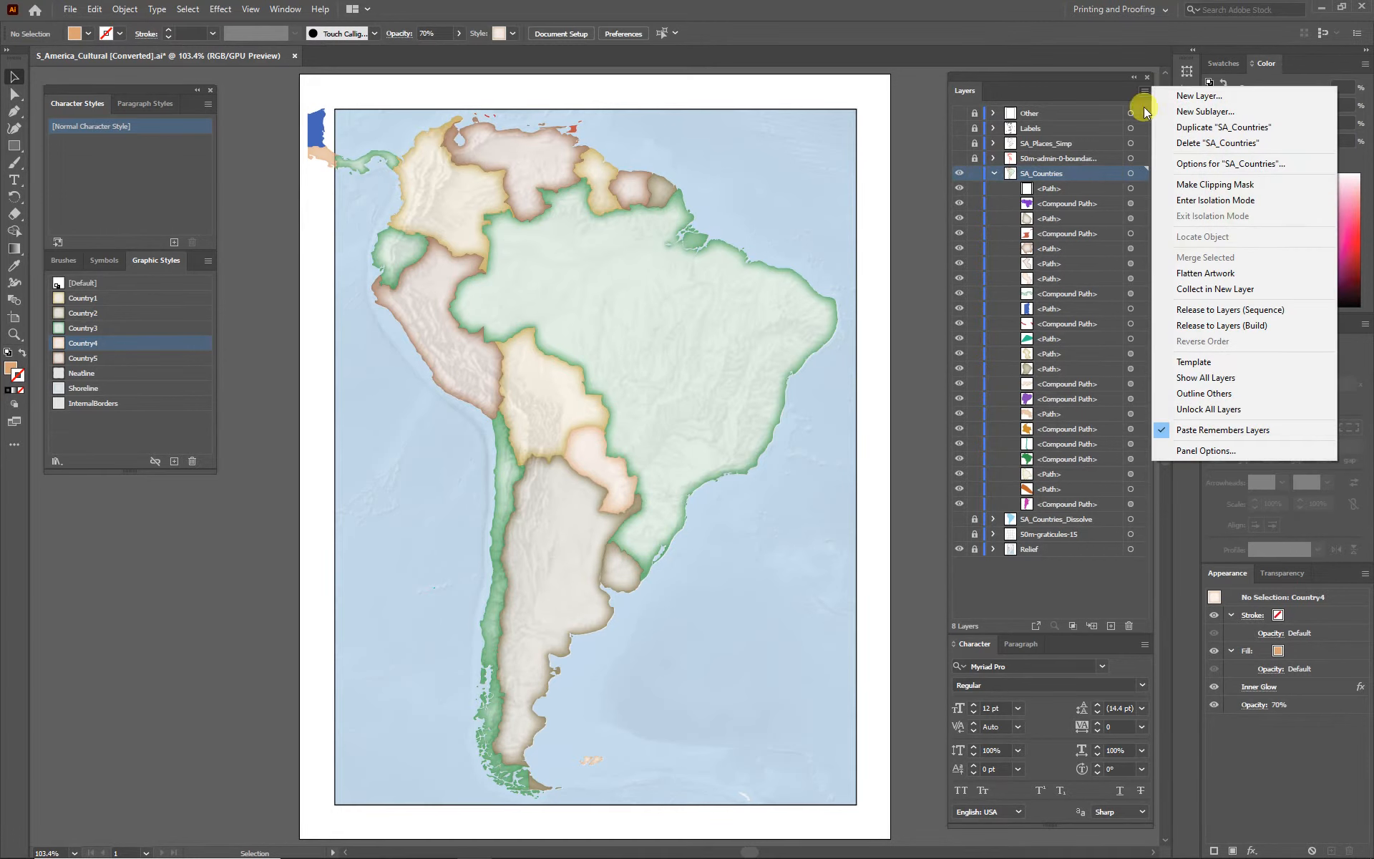
{"action": "left_click", "coordinate": [1215, 184]}
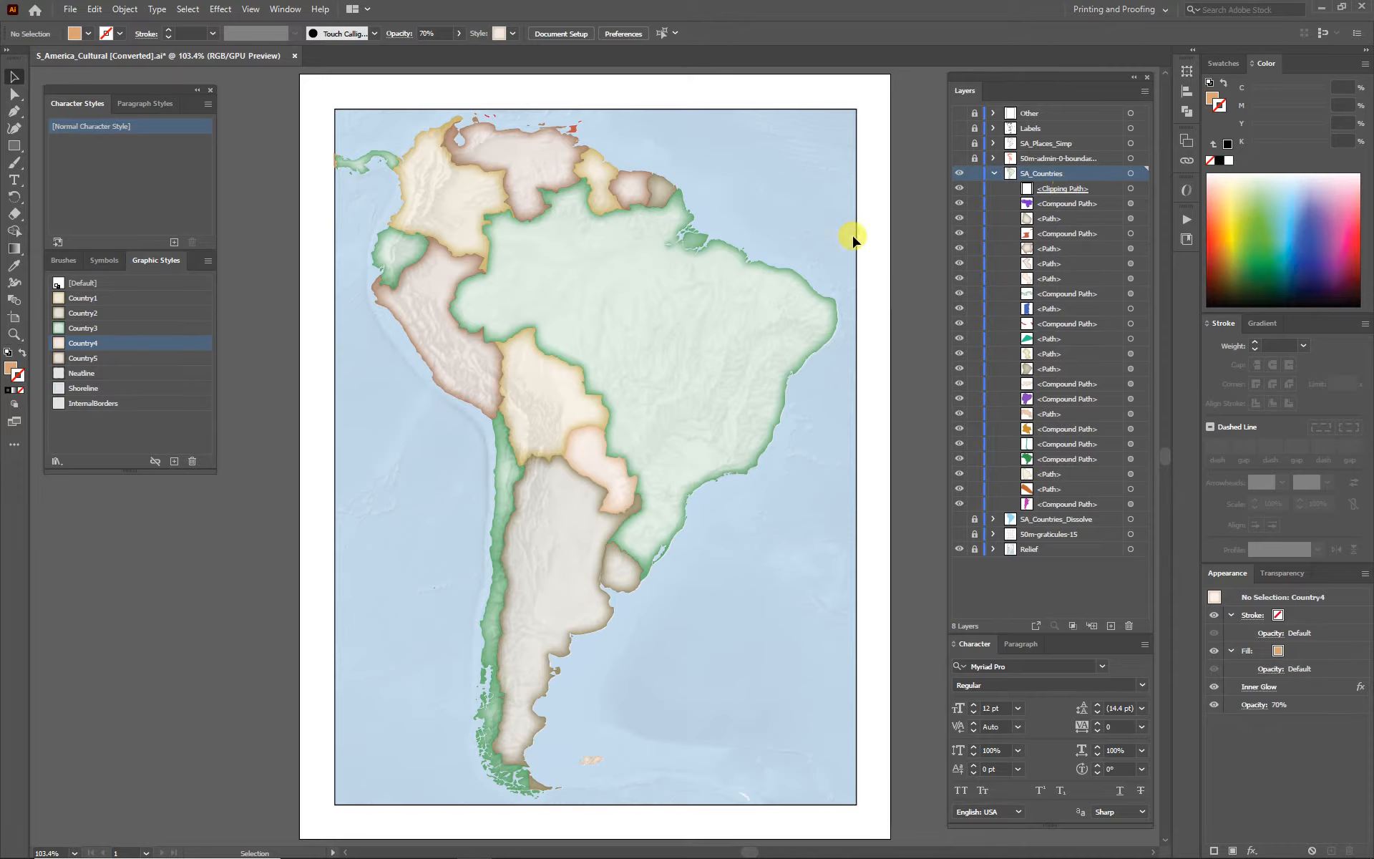
{"action": "left_click", "coordinate": [993, 173]}
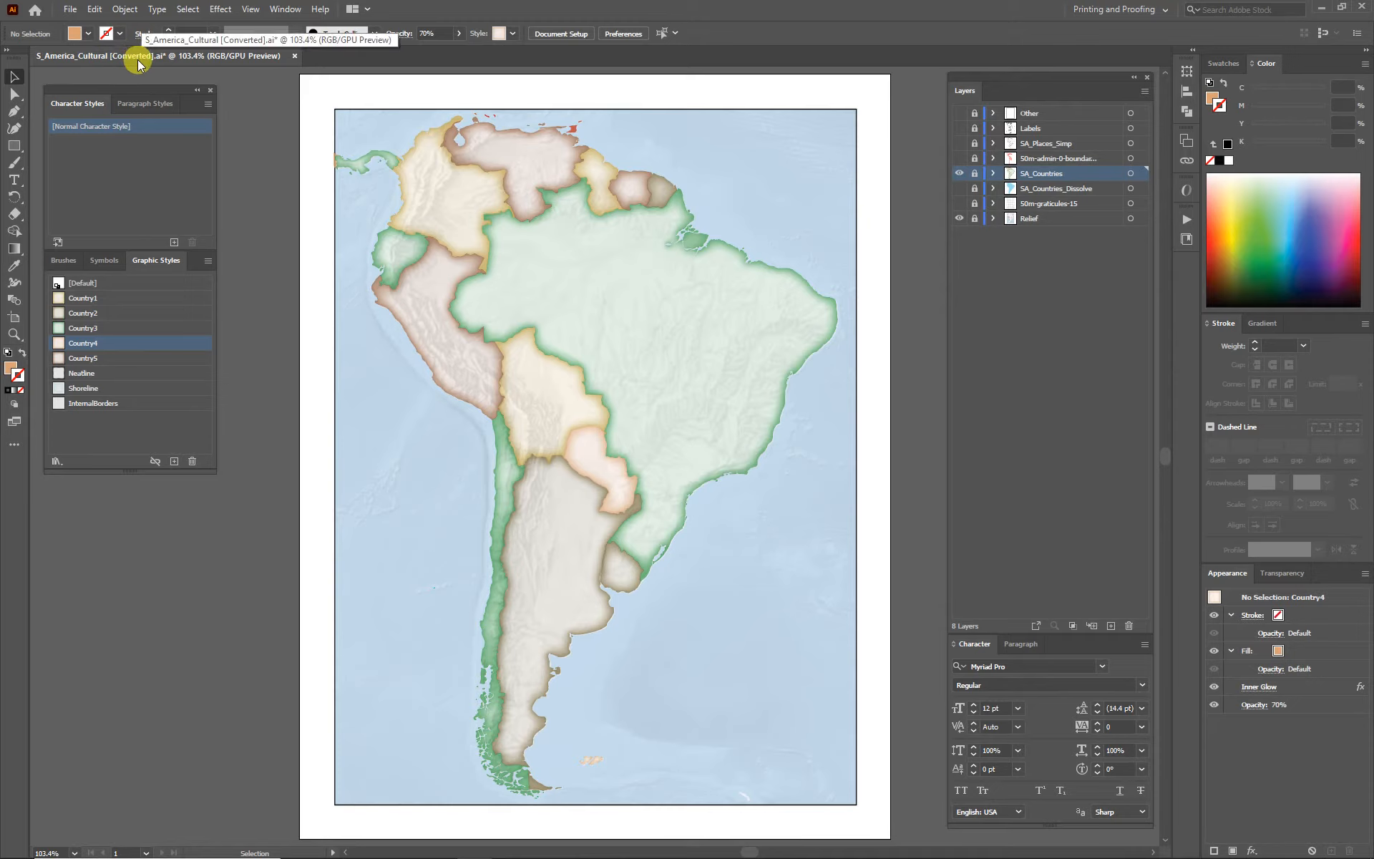
Save the document as S_America_Cultural.ai in the 50_Mill_Data folder, replacing the existing file.
{"action": "left_click", "coordinate": [70, 8]}
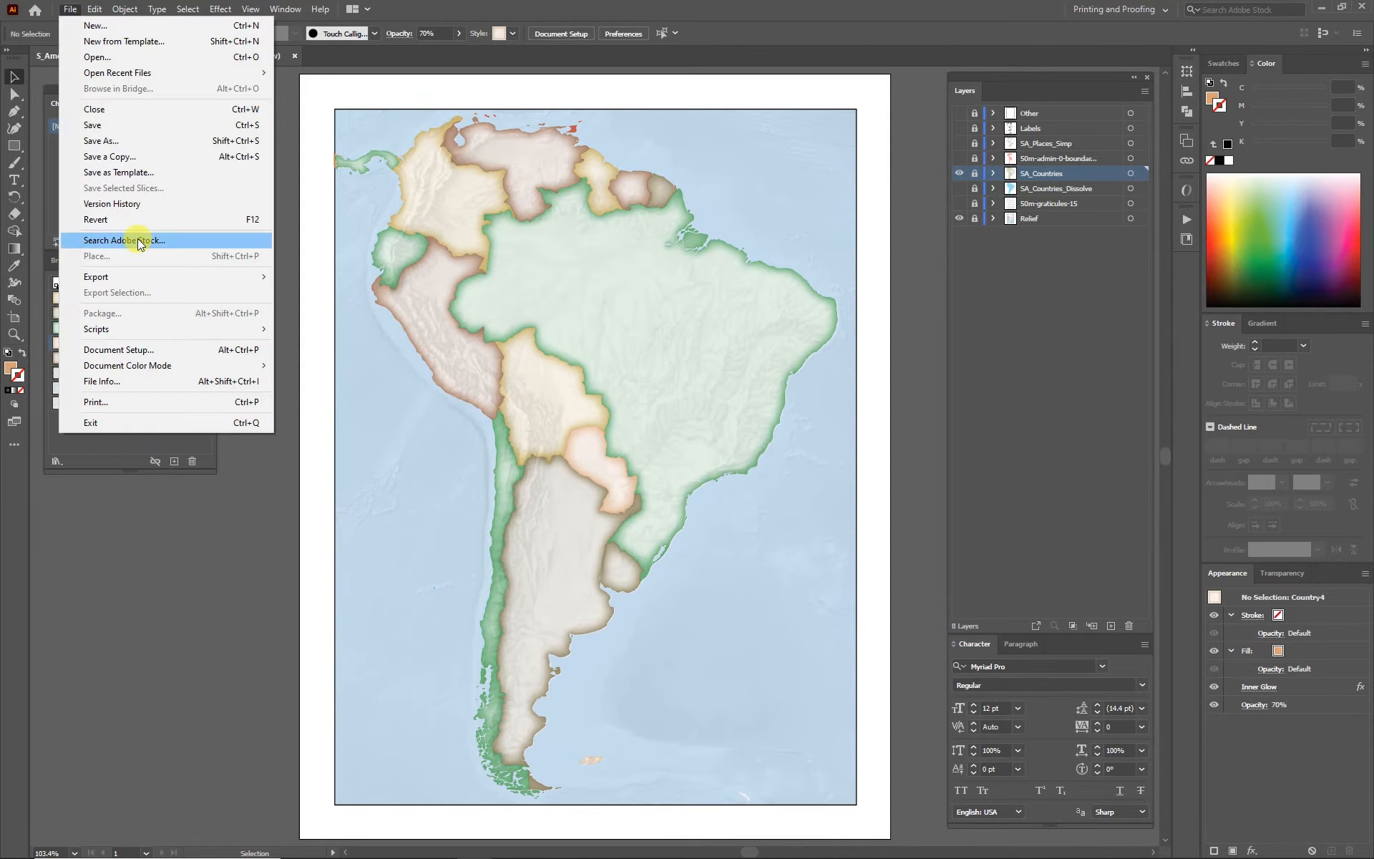
{"action": "left_click", "coordinate": [97, 125]}
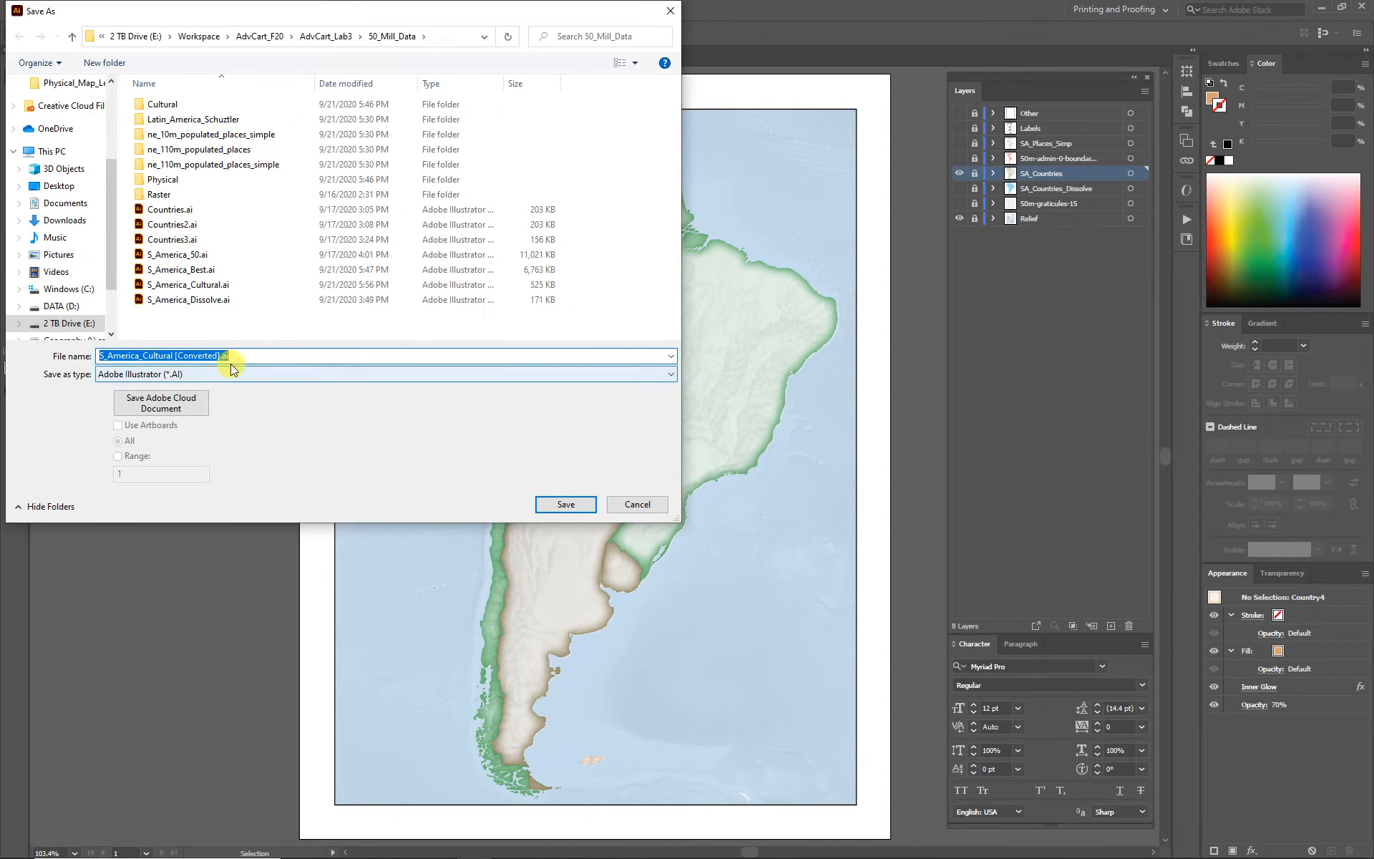
{"action": "left_click", "coordinate": [221, 356]}
{"action": "key", "text": "BackSpace"}
{"action": "key", "text": "BackSpace"}
{"action": "key", "text": "BackSpace"}
{"action": "key", "text": "BackSpace"}
{"action": "key", "text": "BackSpace"}
{"action": "key", "text": "BackSpace"}
{"action": "key", "text": "BackSpace"}
{"action": "key", "text": "BackSpace"}
{"action": "key", "text": "BackSpace"}
{"action": "key", "text": "BackSpace"}
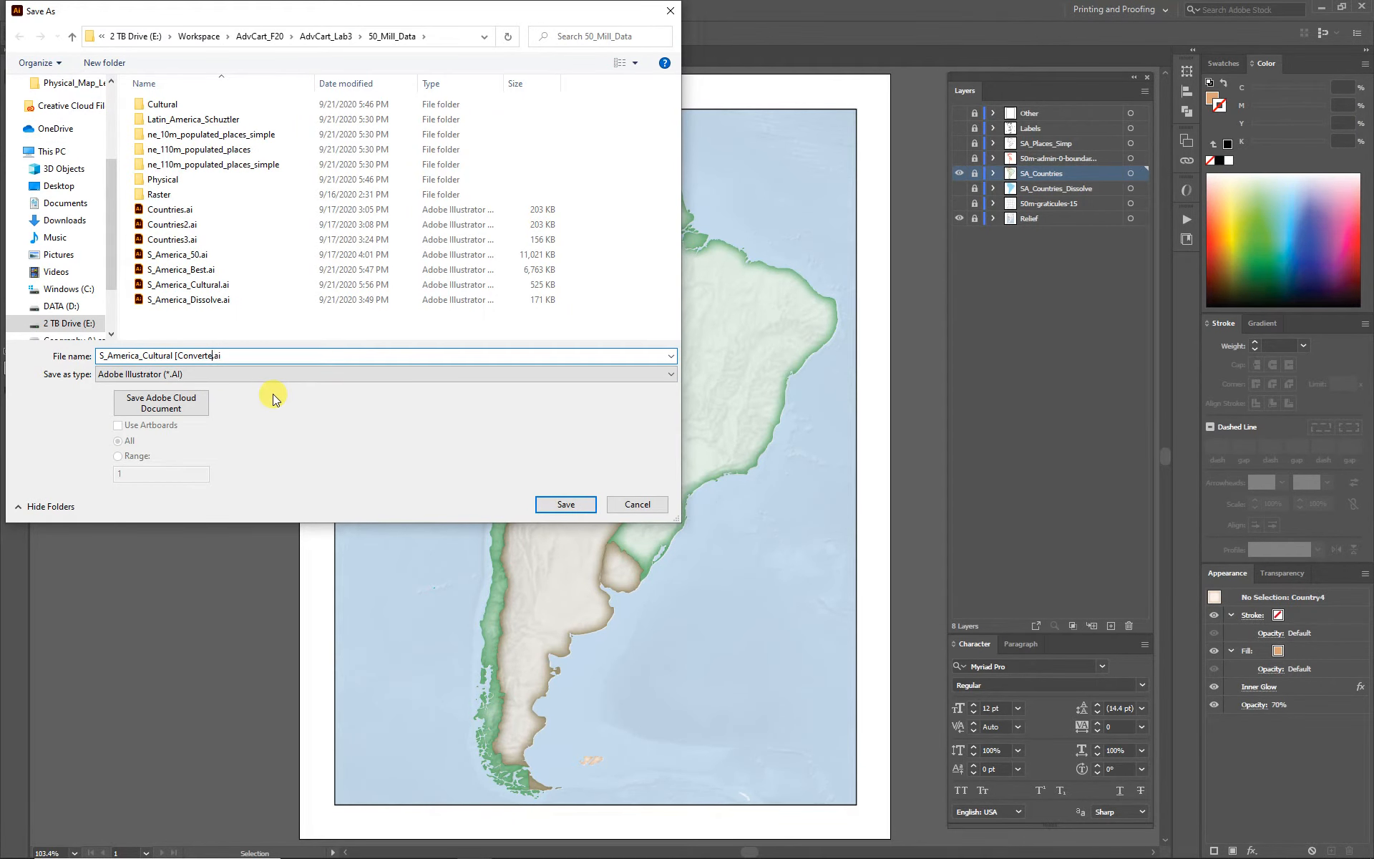
{"action": "key", "text": "BackSpace"}
{"action": "key", "text": "BackSpace"}
{"action": "key", "text": "Return"}
{"action": "key", "text": "y"}
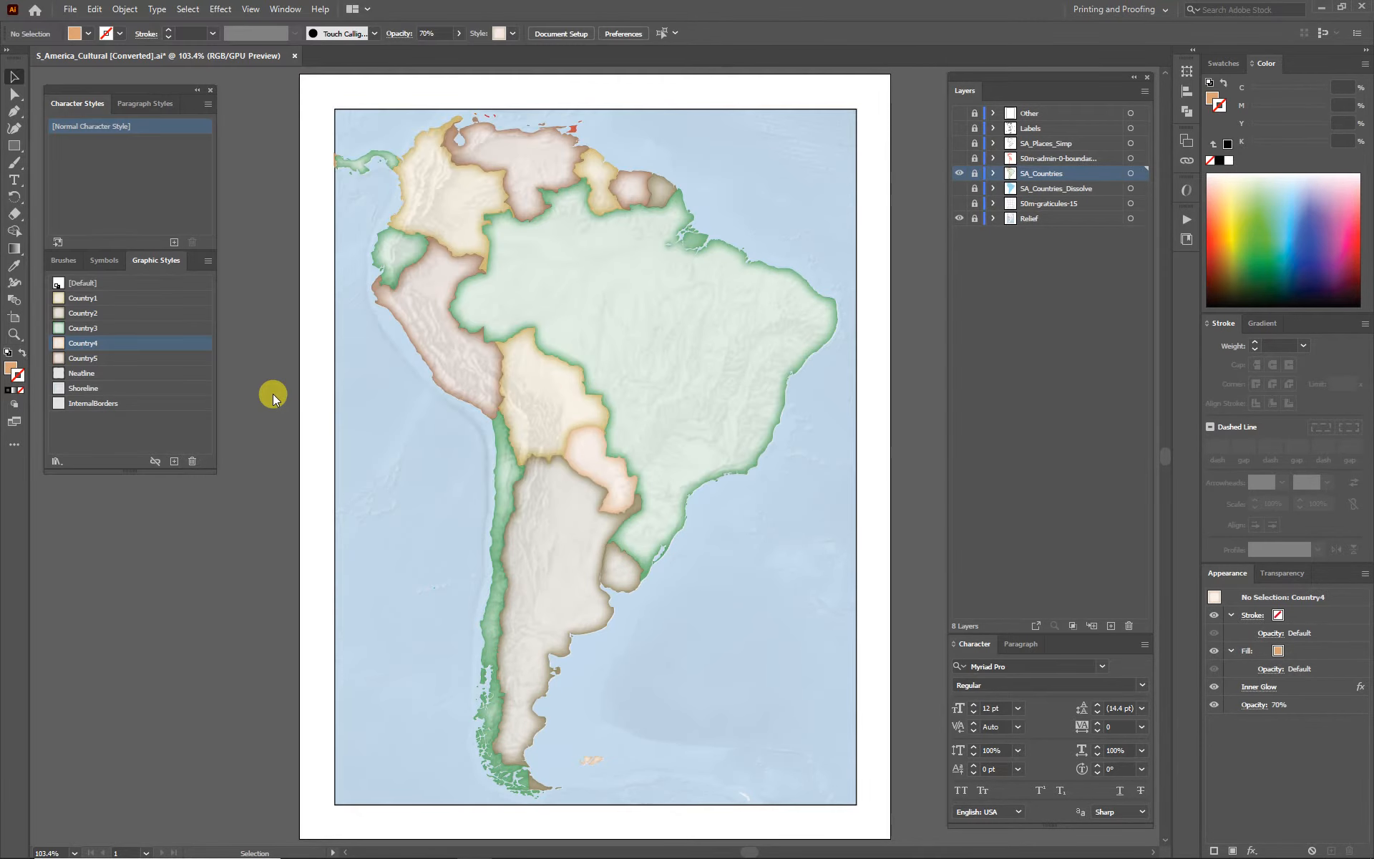
{"action": "left_click", "coordinate": [756, 636]}
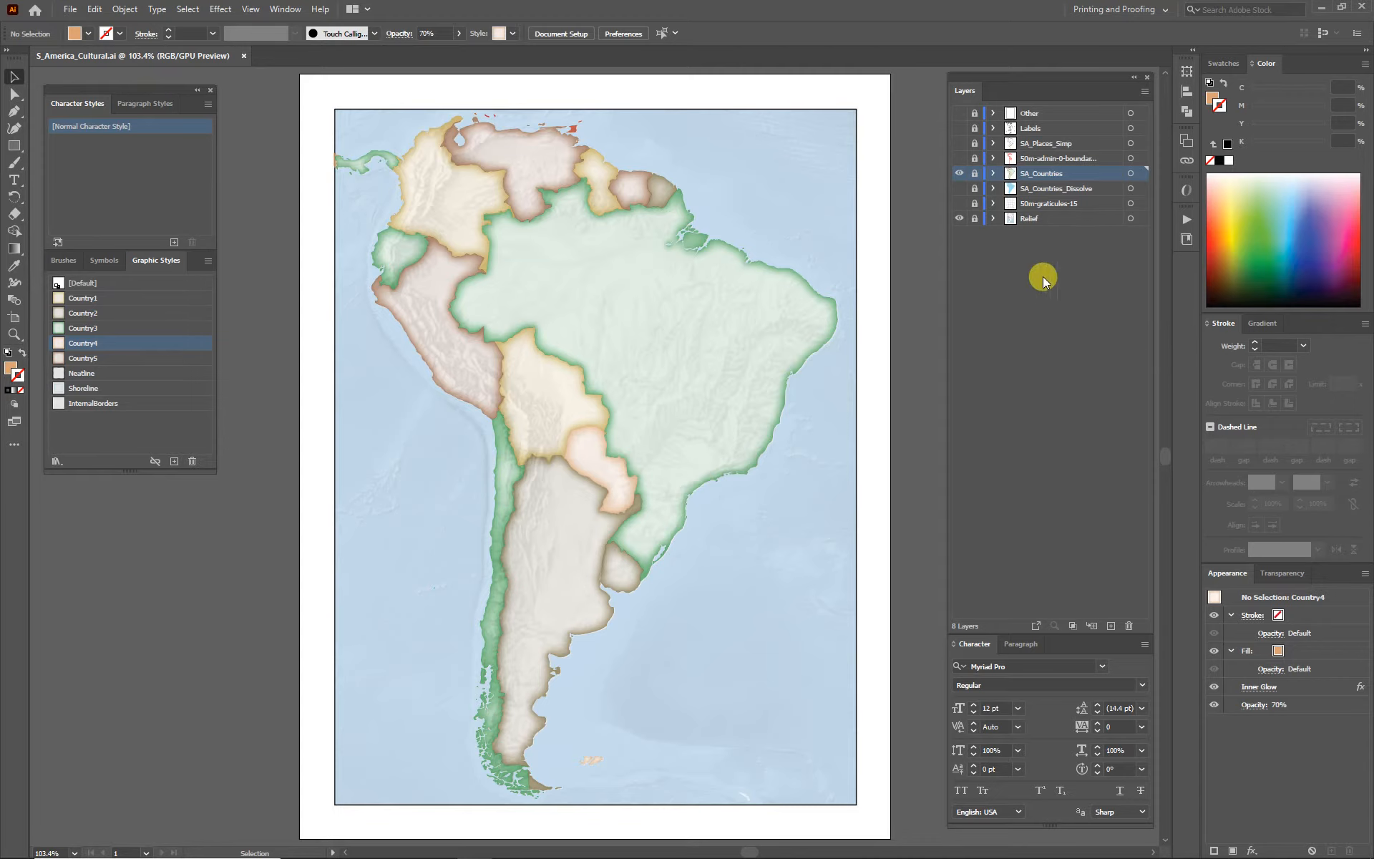
Show and unlock the 50m-admin-0-boundaries layer and expand it down to the contents of its clip group.
{"action": "left_click", "coordinate": [960, 158]}
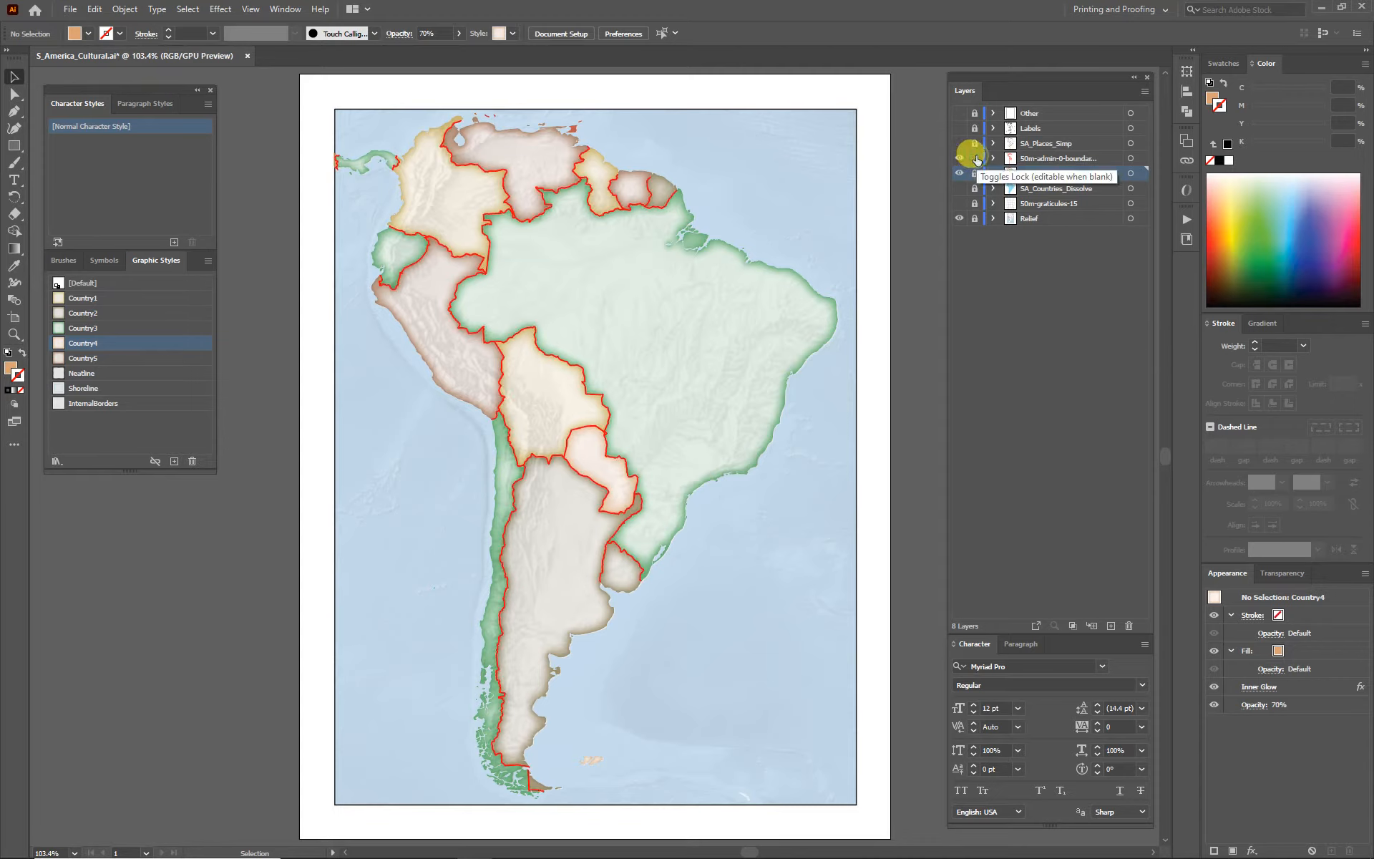
{"action": "left_click", "coordinate": [993, 158]}
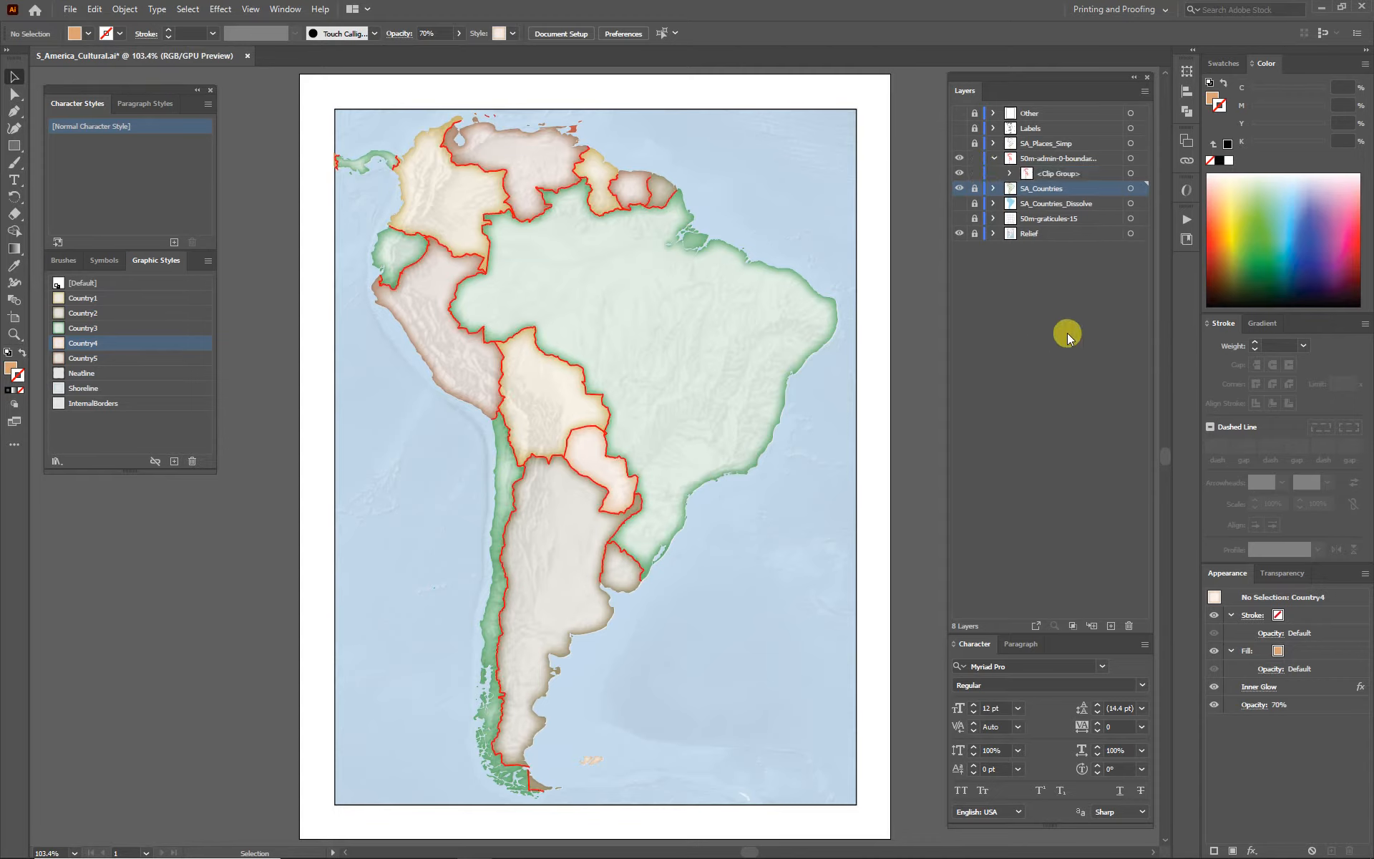
{"action": "left_click", "coordinate": [960, 158]}
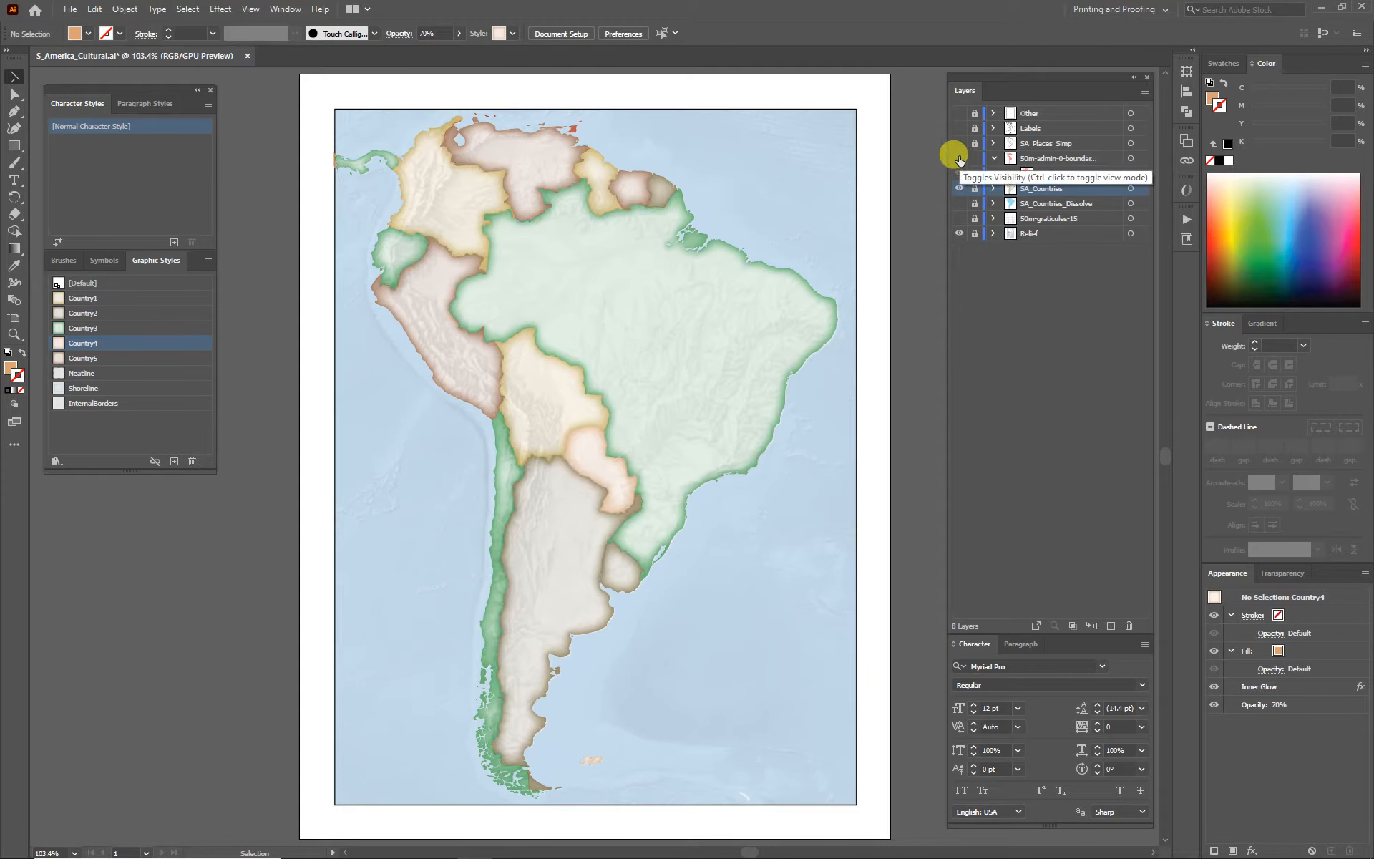
{"action": "left_click", "coordinate": [960, 158]}
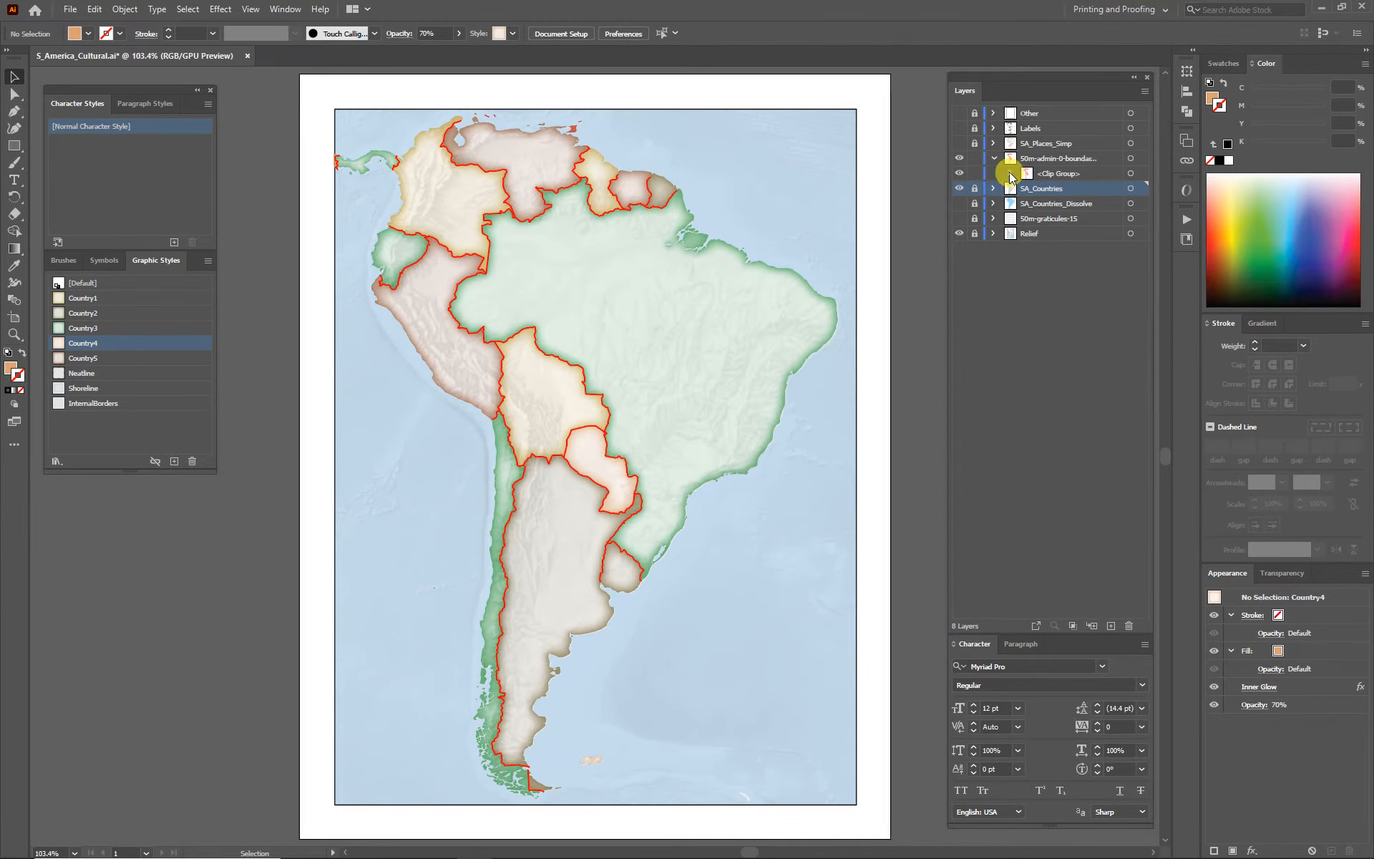
{"action": "left_click", "coordinate": [1010, 174]}
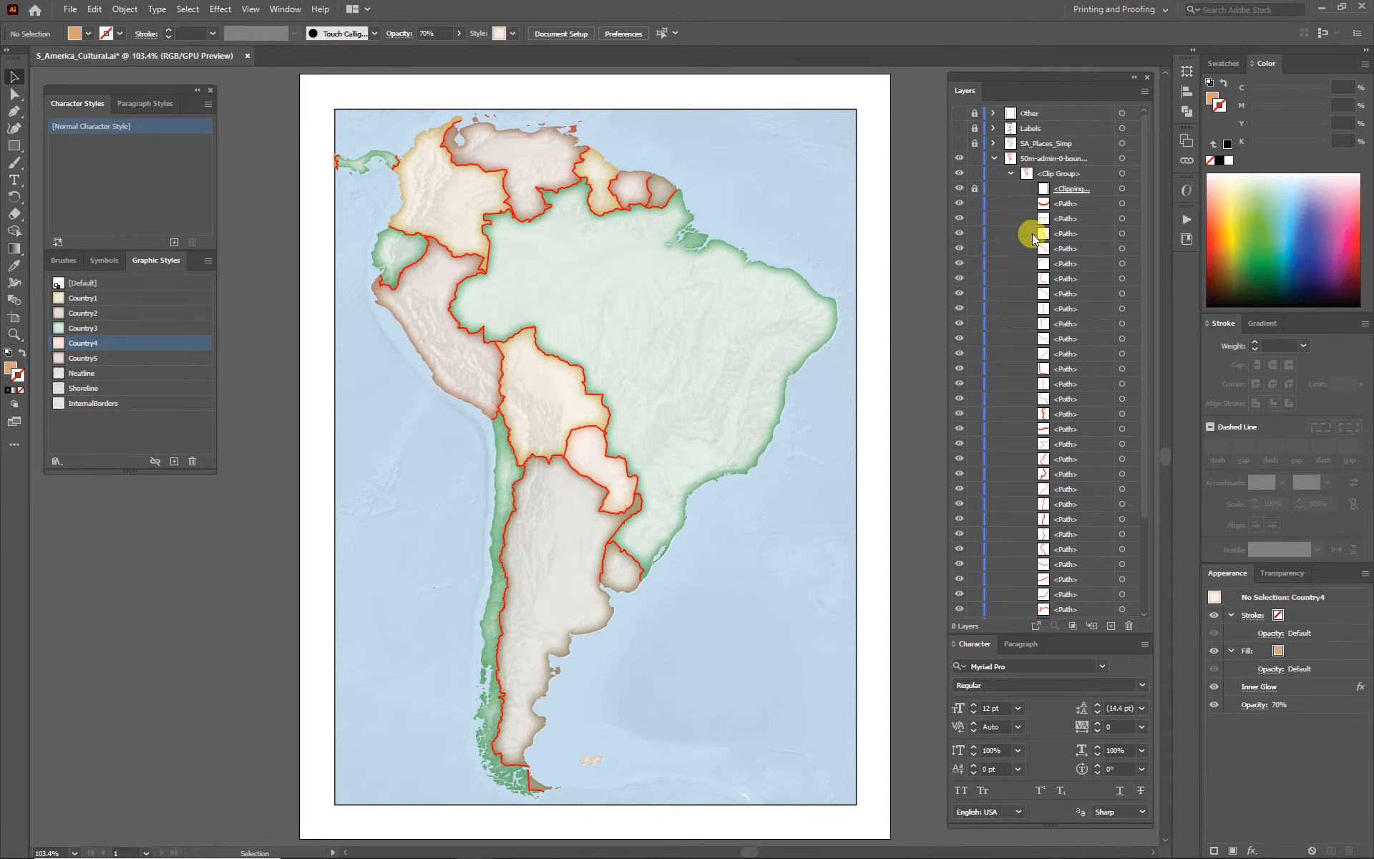
Release the clipping mask of the clip group in the 50m-admin-0-boundaries layer.
{"action": "left_click", "coordinate": [974, 189]}
{"action": "left_click", "coordinate": [959, 189]}
{"action": "left_click", "coordinate": [959, 189]}
{"action": "left_click", "coordinate": [974, 189]}
{"action": "left_click", "coordinate": [1081, 187]}
{"action": "left_click", "coordinate": [1122, 189]}
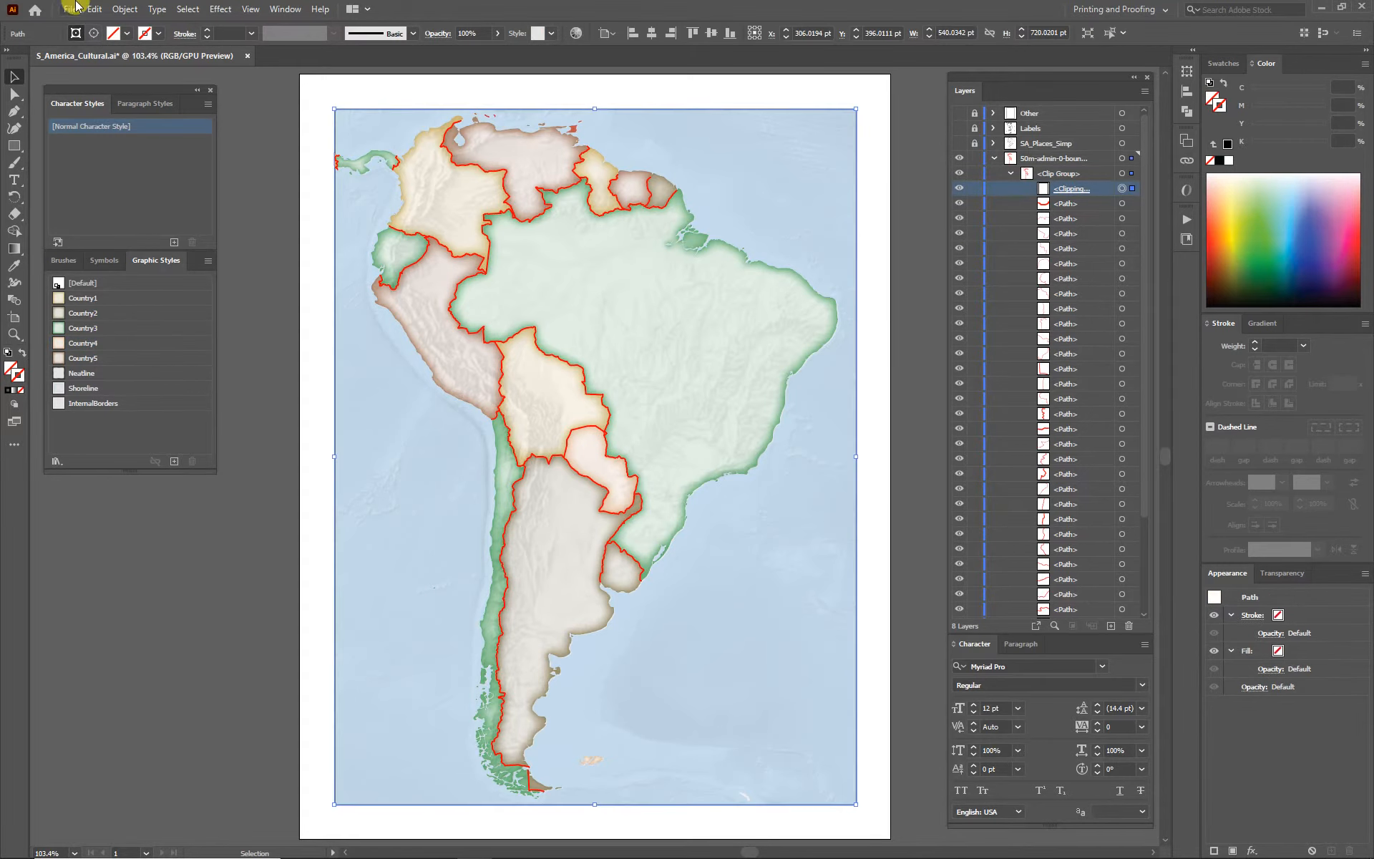
{"action": "left_click", "coordinate": [125, 10]}
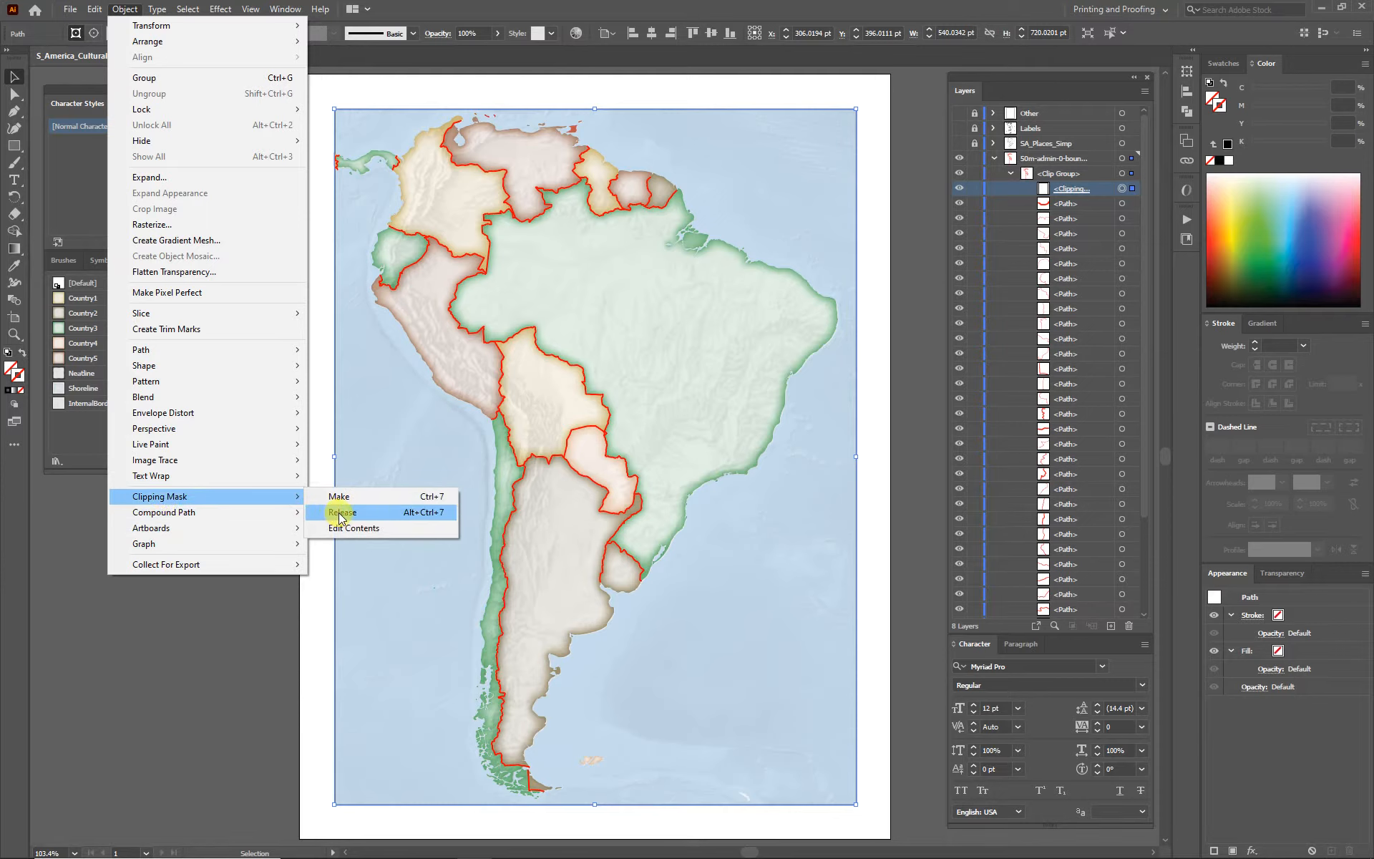
{"action": "left_click", "coordinate": [339, 513]}
{"action": "left_click", "coordinate": [246, 349]}
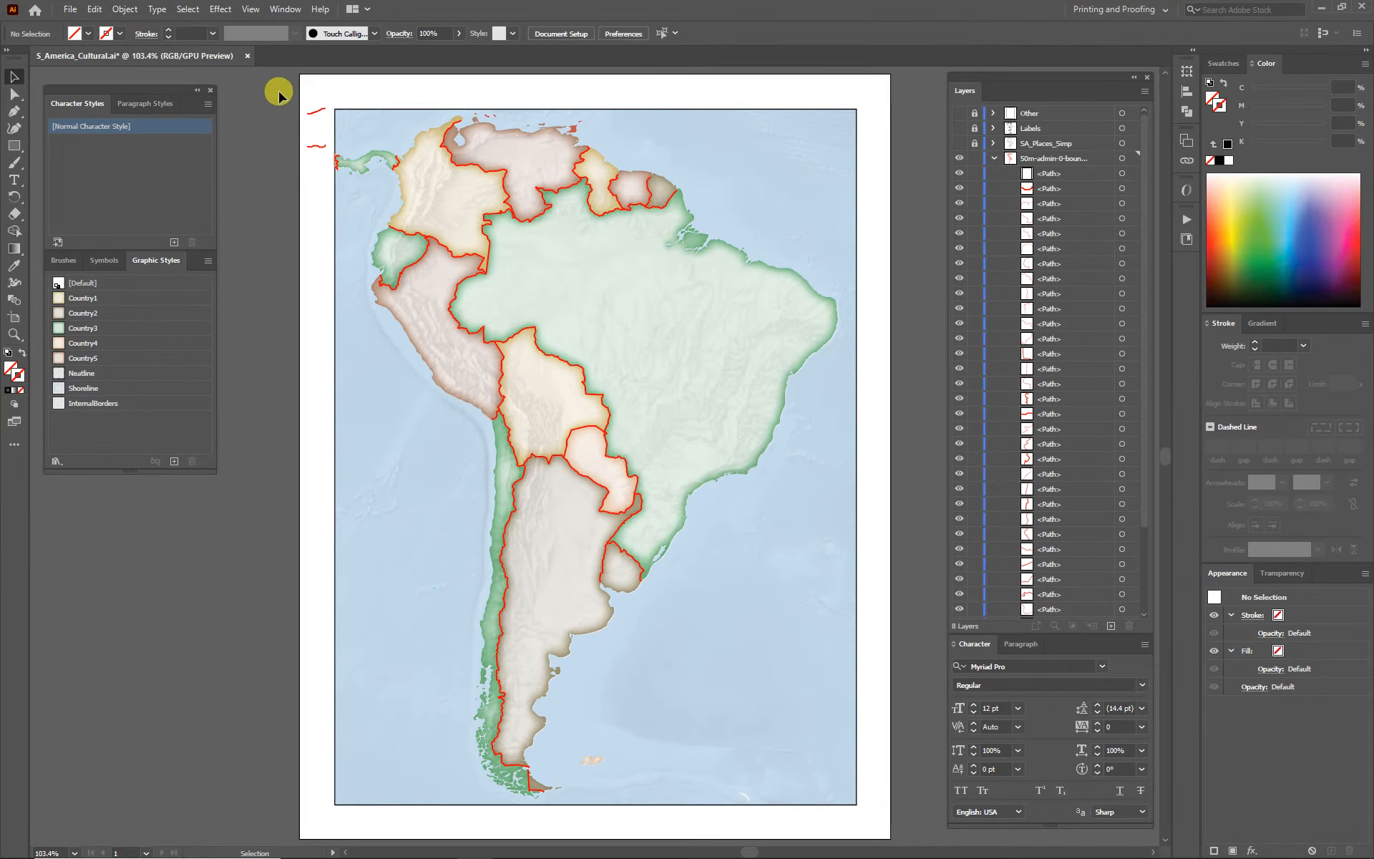
Delete the stray boundary lines outside the map frame near Panama and collapse the boundaries layer.
{"action": "left_click_drag", "start_coordinate": [323, 157], "coordinate": [330, 163]}
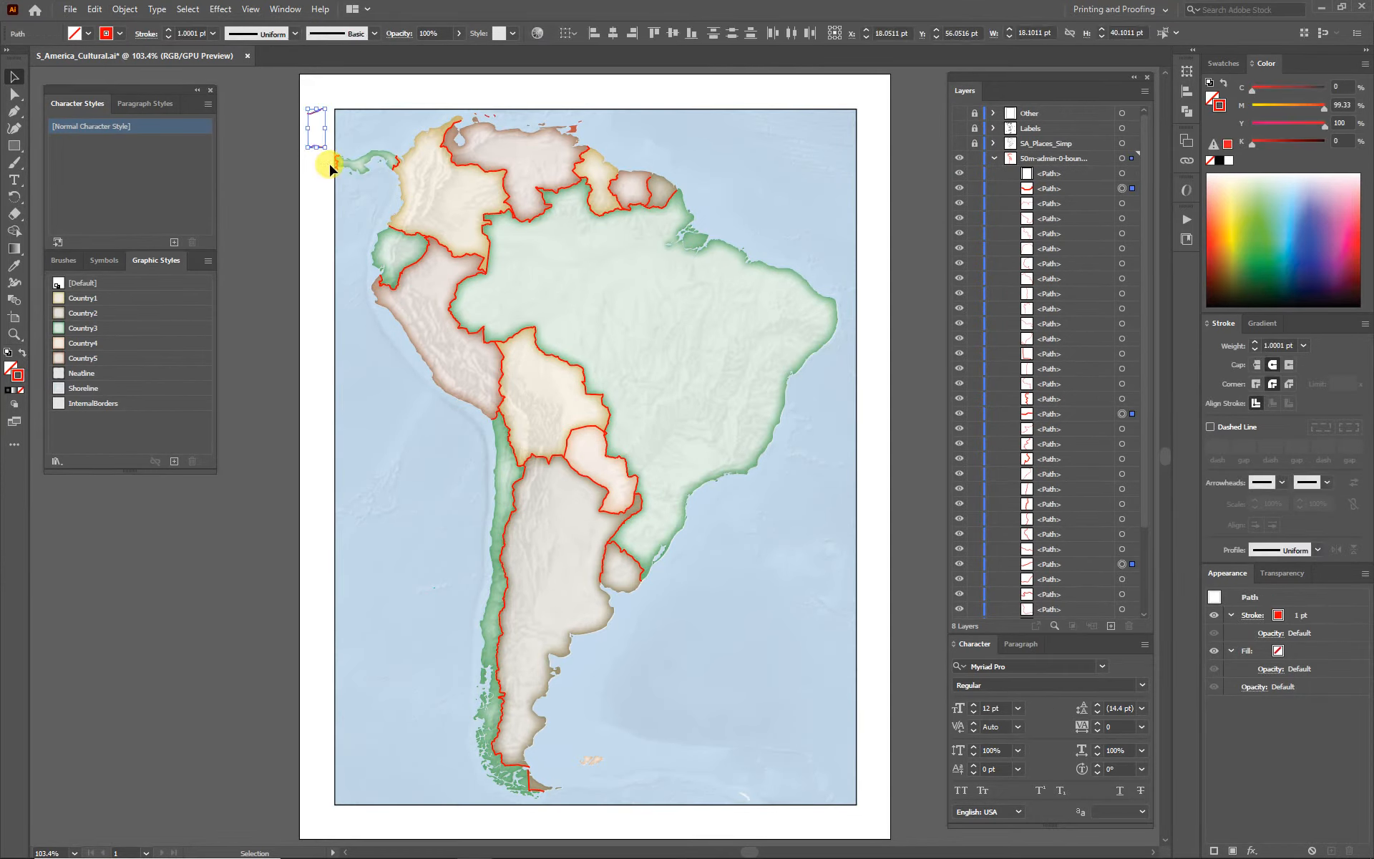
{"action": "key", "text": "Delete"}
{"action": "left_click", "coordinate": [995, 158]}
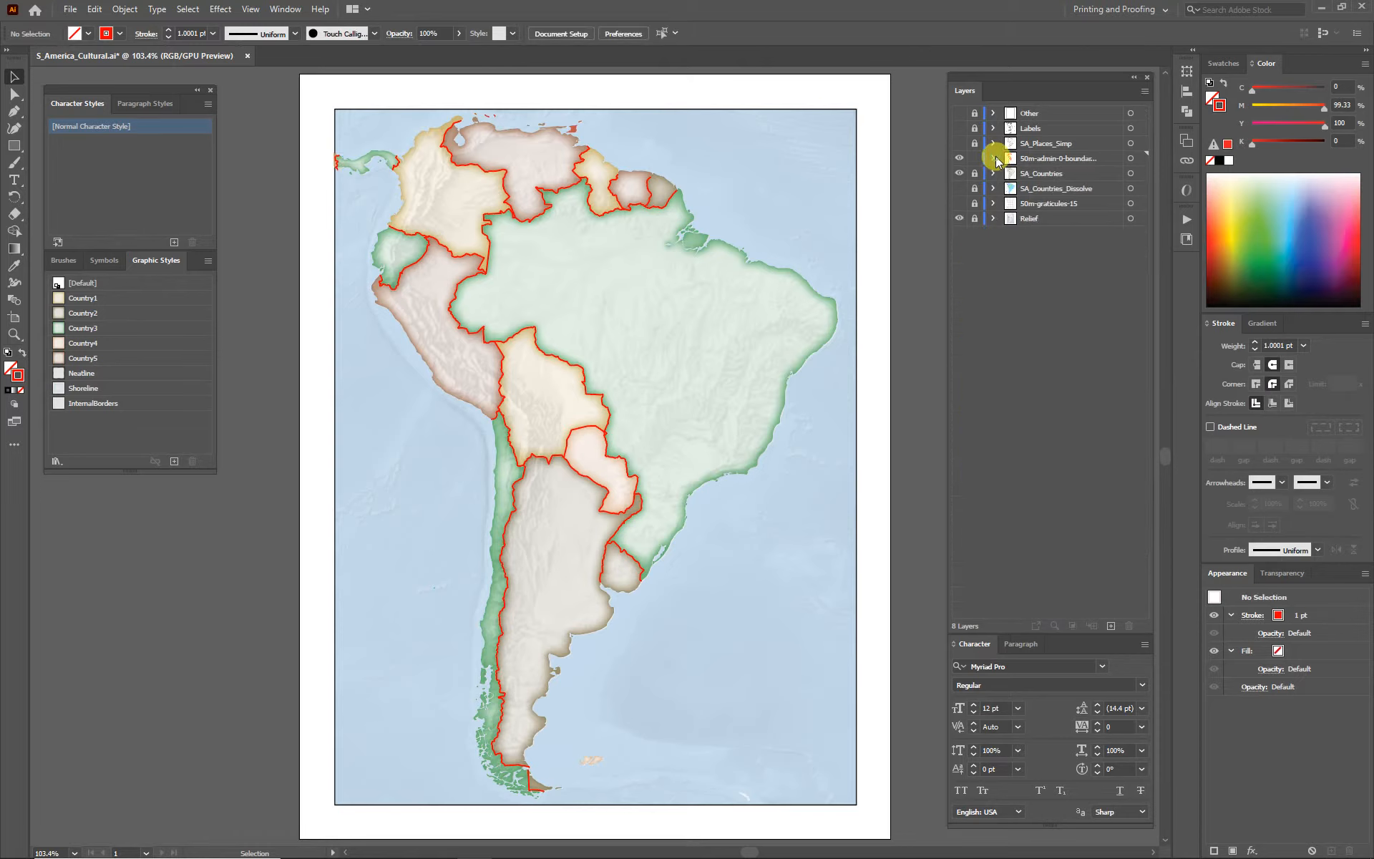
Apply the InternalBorders graphic style to all boundary lines, check them up close around Bolivia, and lock the layer.
{"action": "left_click_drag", "start_coordinate": [312, 89], "coordinate": [855, 805]}
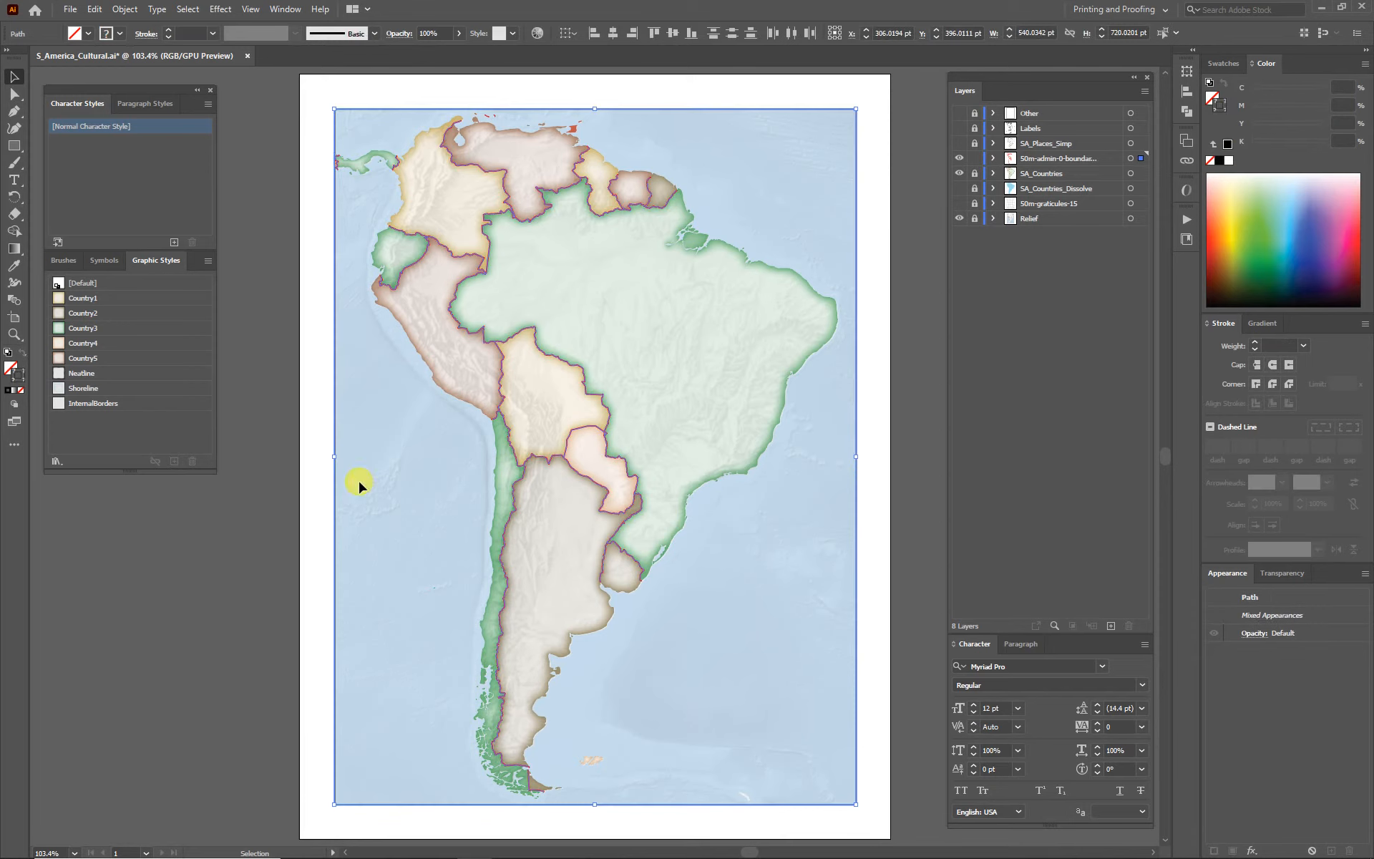
{"action": "left_click", "coordinate": [90, 403]}
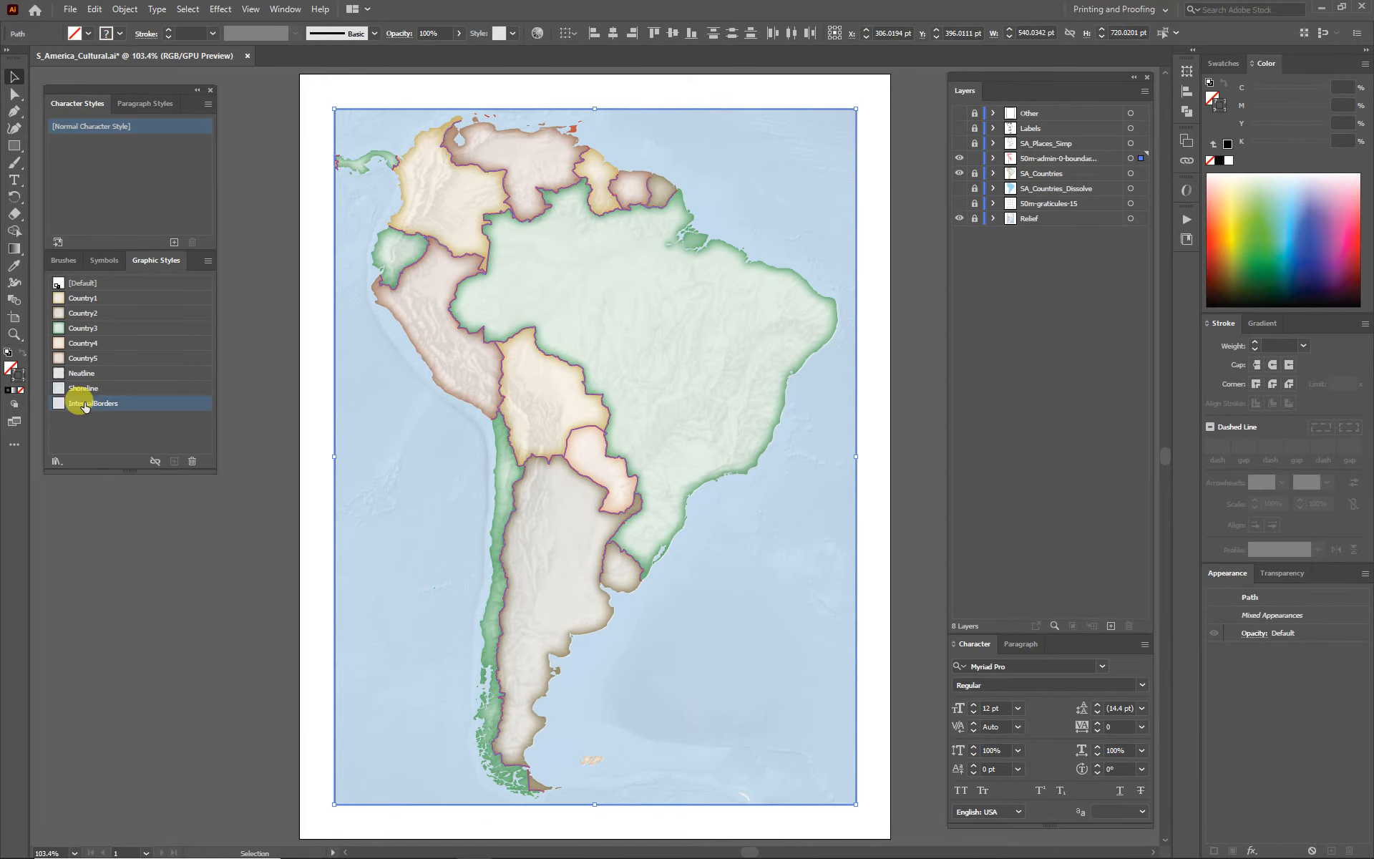
{"action": "left_click", "coordinate": [213, 569]}
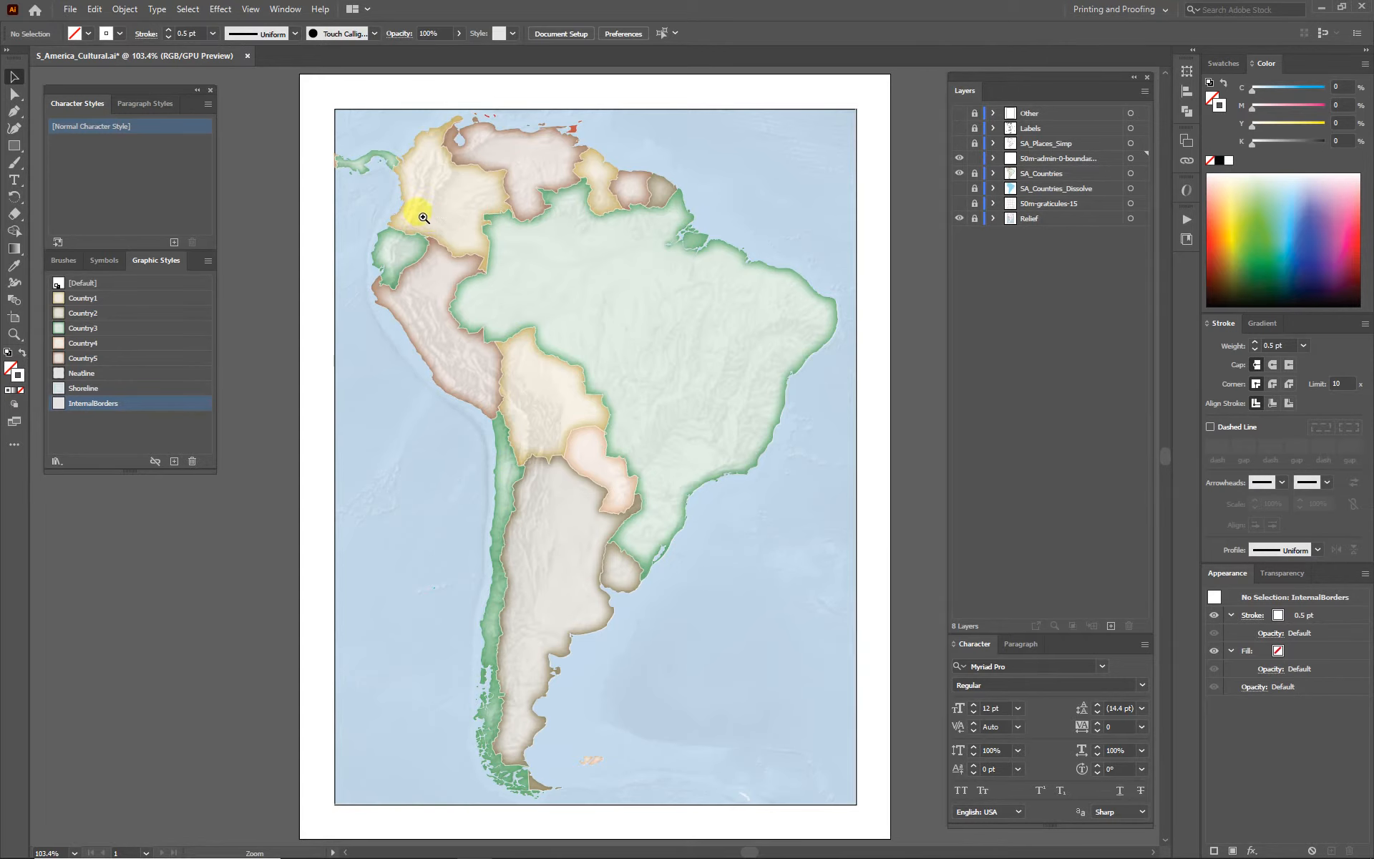
{"action": "left_click_drag", "start_coordinate": [622, 426], "coordinate": [667, 496]}
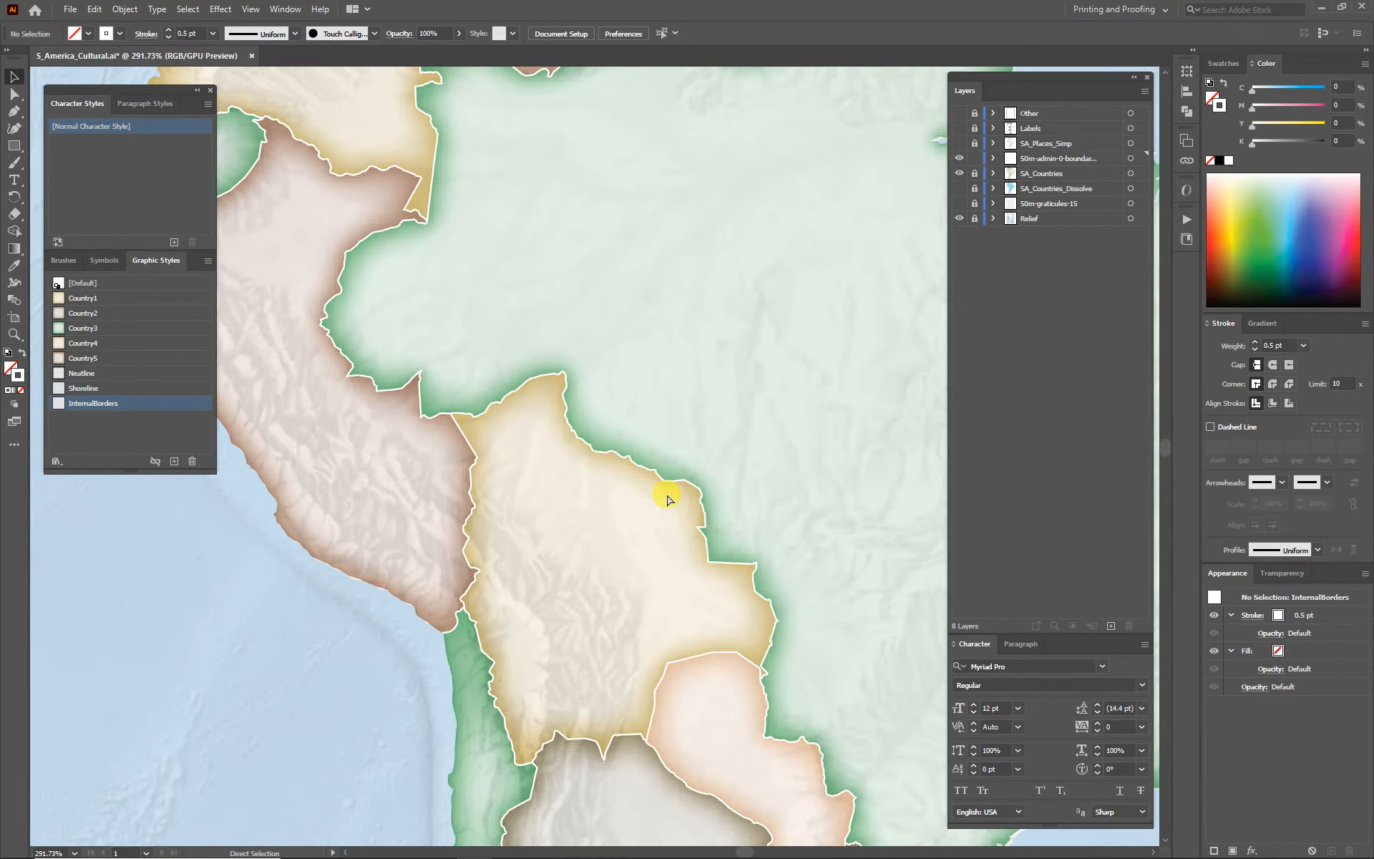
{"action": "key", "text": "ctrl+0"}
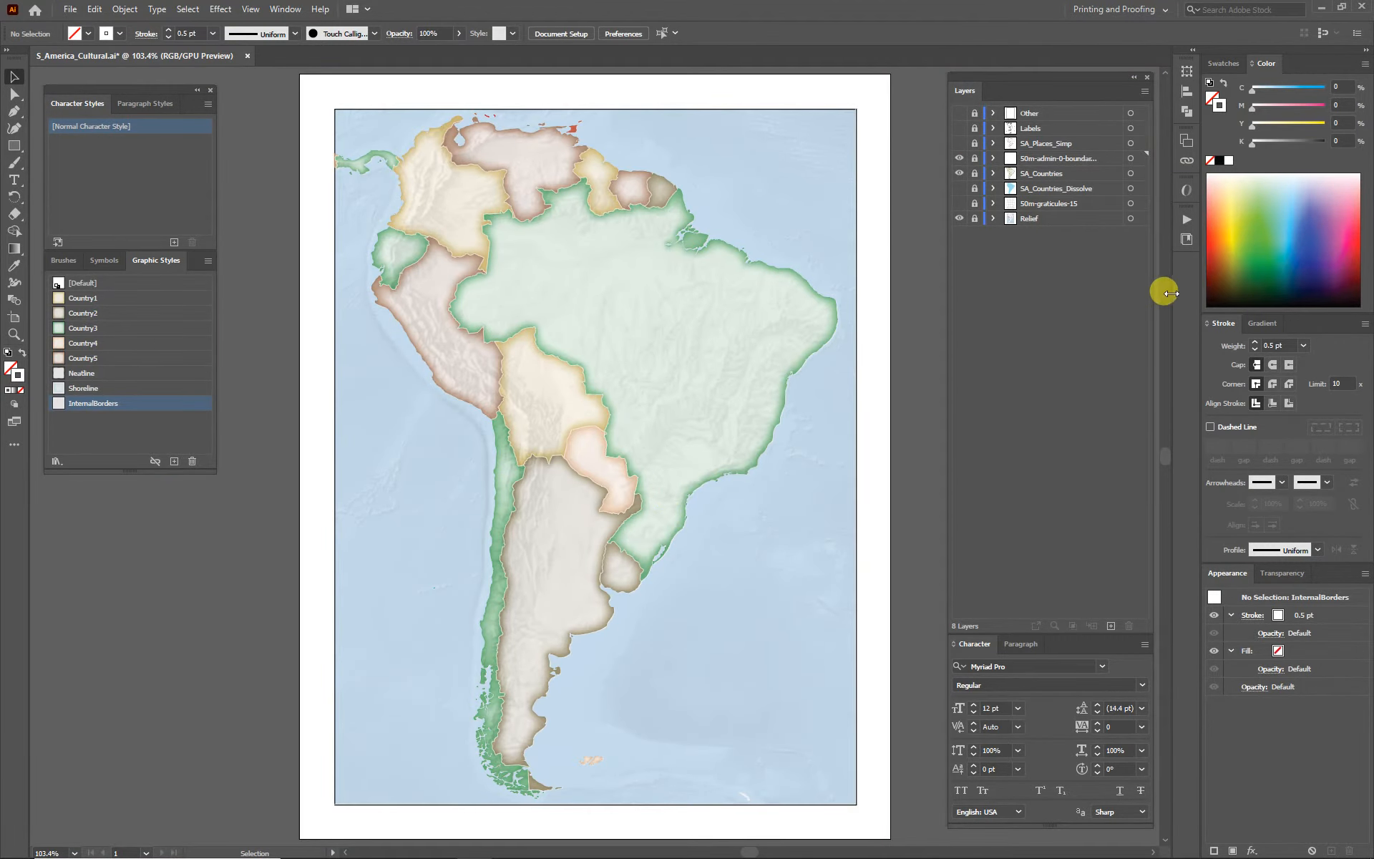
Show and unlock the SA_Countries_Dissolve layer, expand its clip group, check the clipping path's effect and lock that path.
{"action": "left_click", "coordinate": [958, 189]}
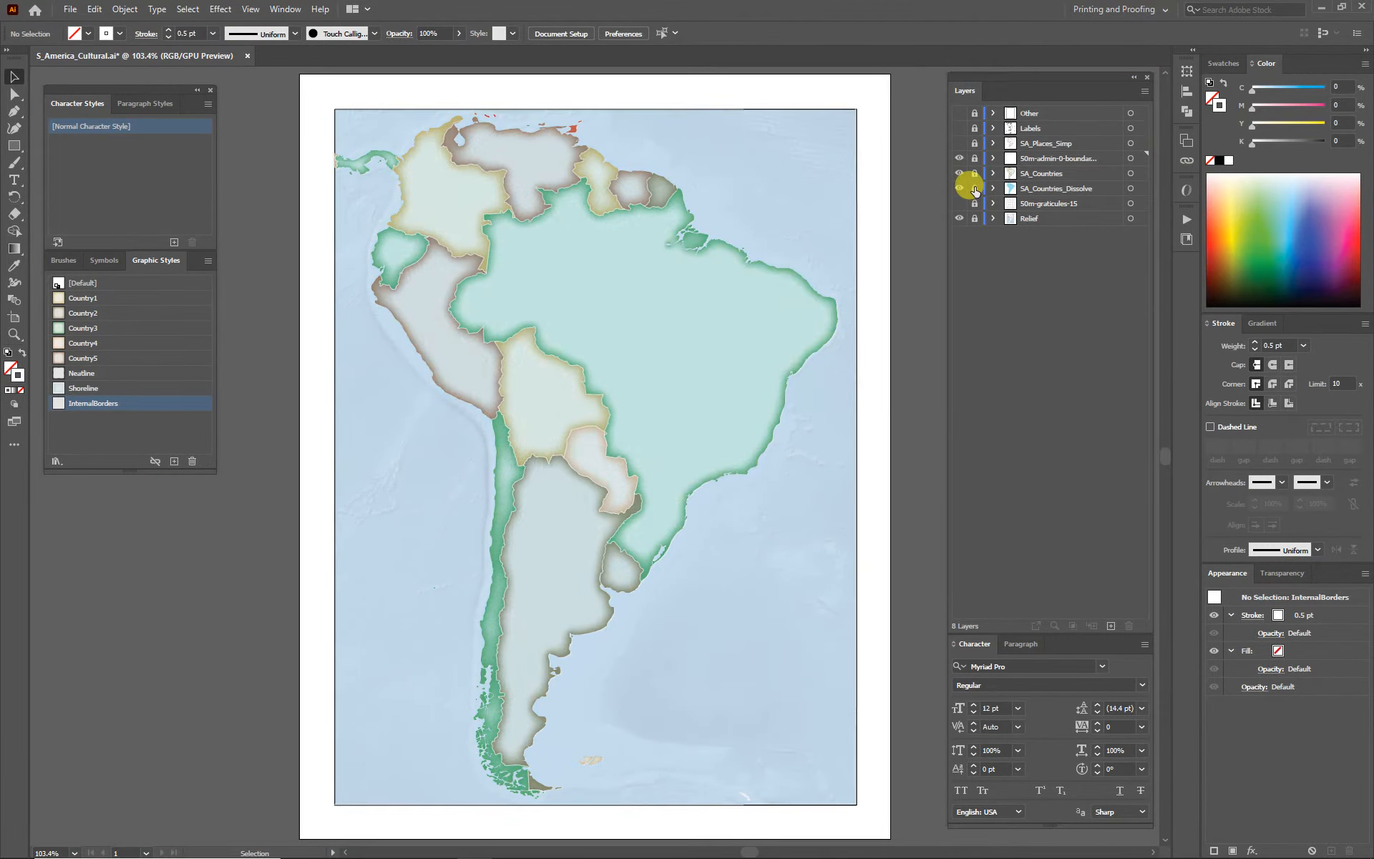
{"action": "left_click", "coordinate": [993, 188]}
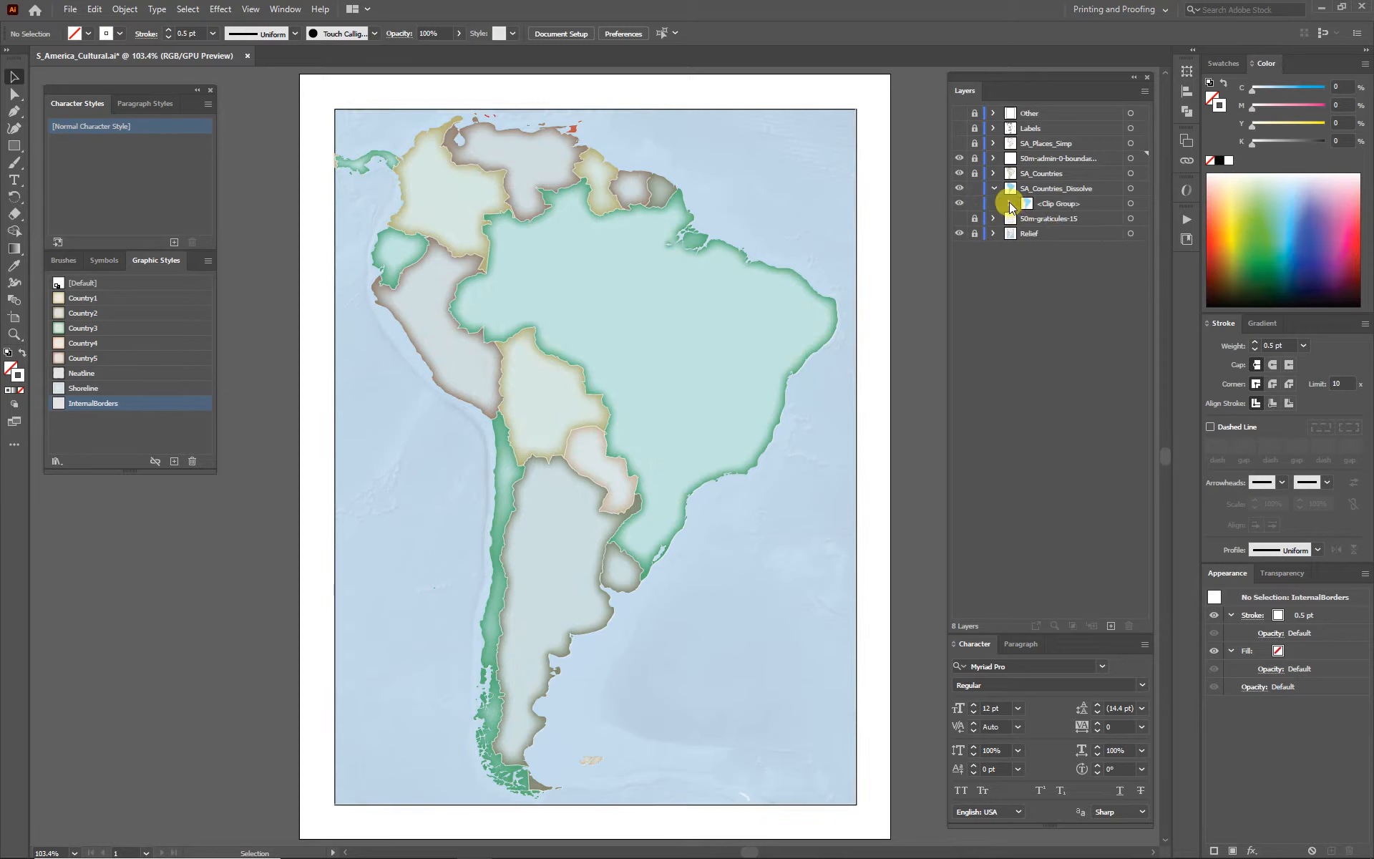
{"action": "left_click", "coordinate": [1009, 203]}
{"action": "left_click", "coordinate": [958, 218]}
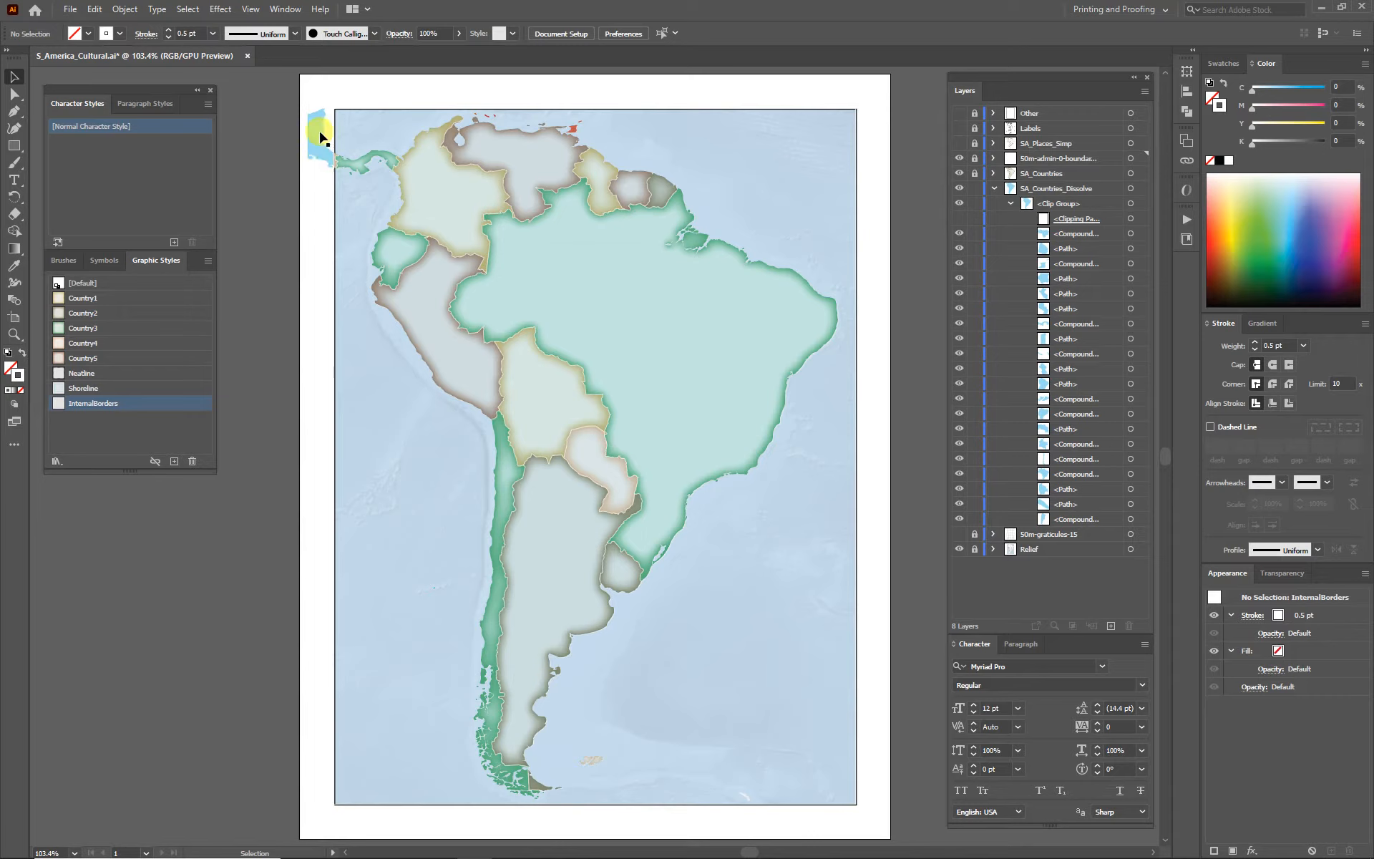
{"action": "left_click", "coordinate": [959, 219]}
{"action": "left_click", "coordinate": [974, 218]}
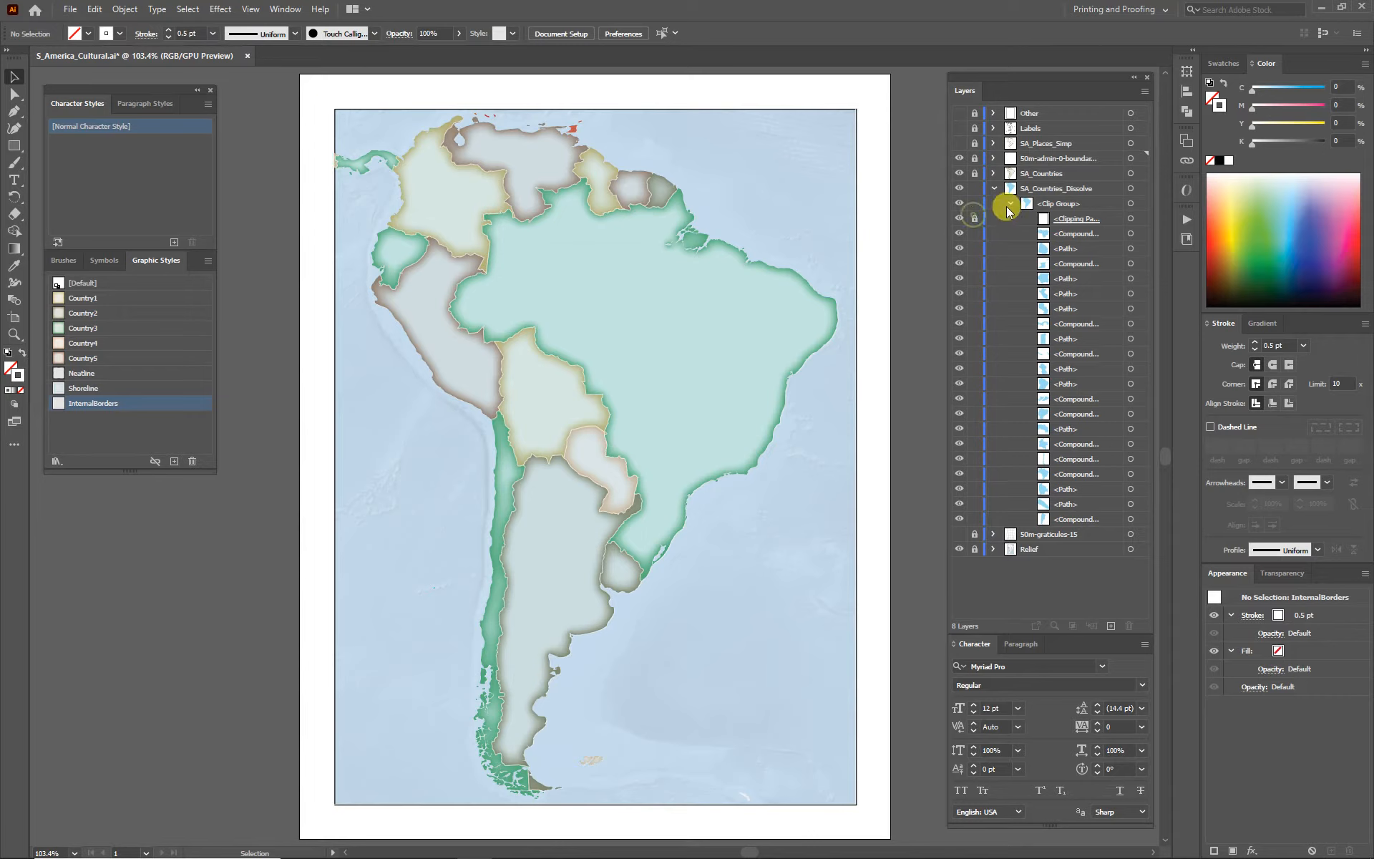
Apply the Shoreline graphic style to the SA_Countries_Dissolve clip group and inspect Brazil's eastern coast up close.
{"action": "left_click_drag", "start_coordinate": [372, 153], "coordinate": [878, 823]}
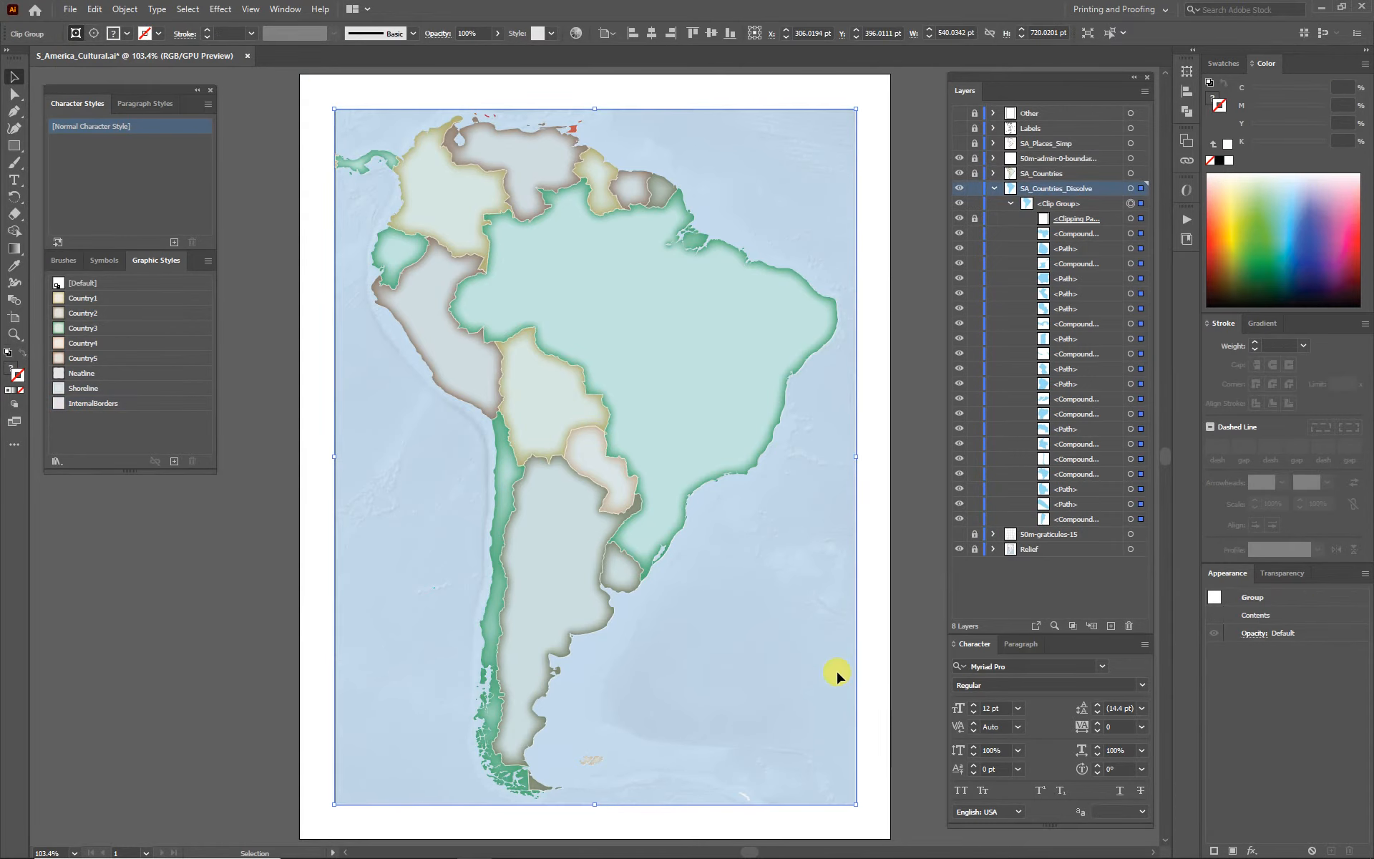
{"action": "left_click", "coordinate": [80, 388]}
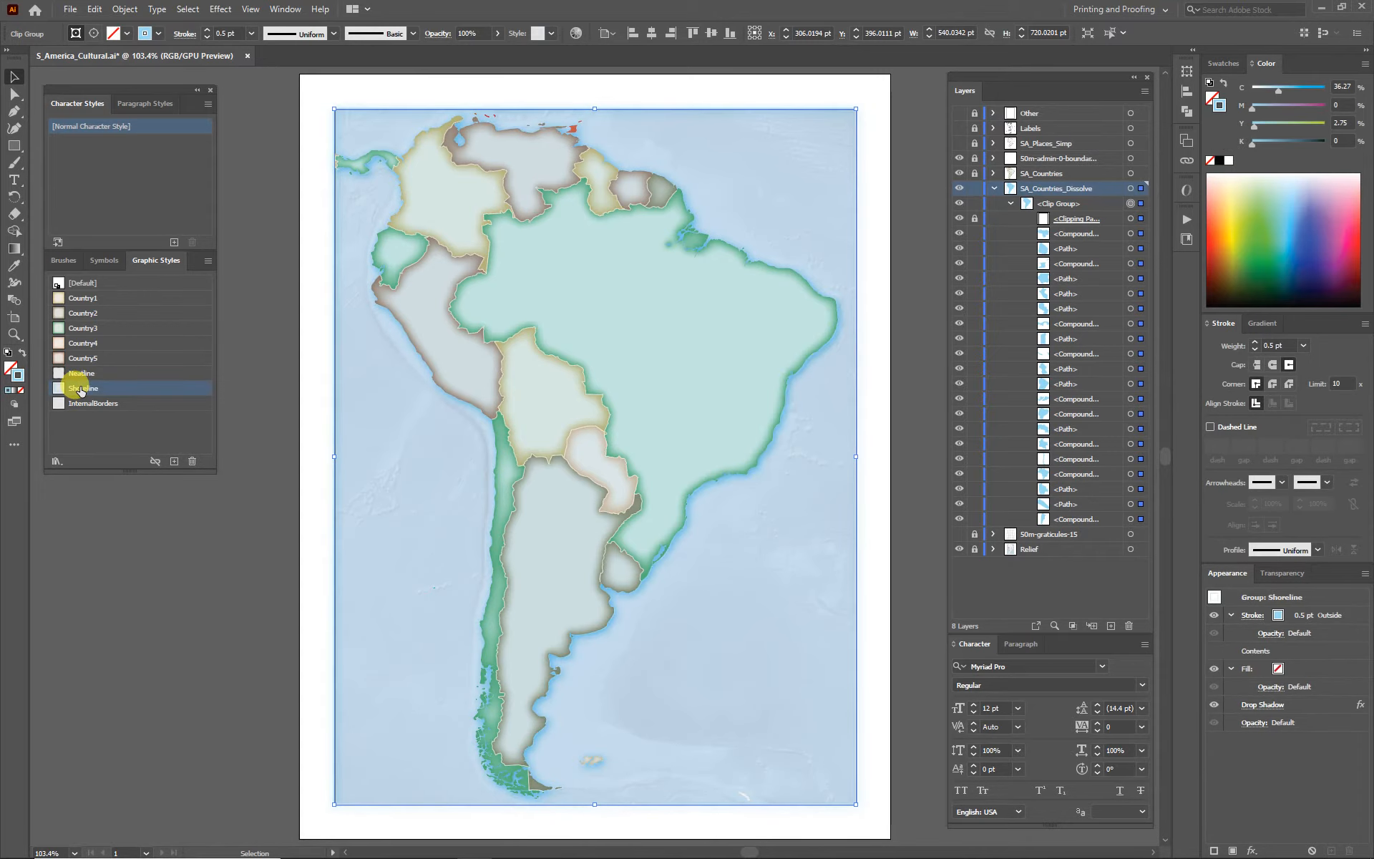
{"action": "left_click", "coordinate": [220, 637]}
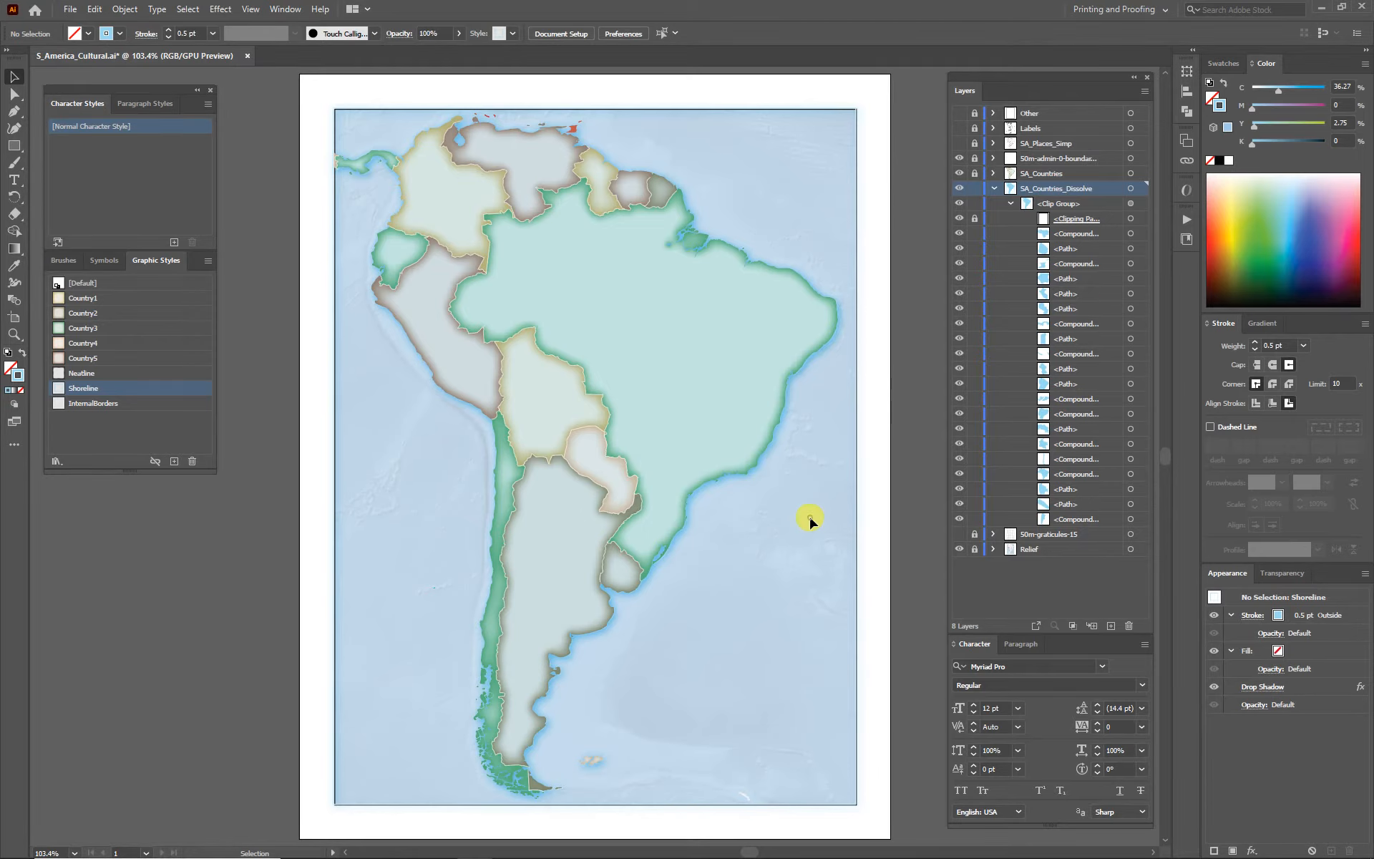
{"action": "key", "text": "ctrl+space"}
{"action": "left_click_drag", "start_coordinate": [721, 256], "coordinate": [868, 482]}
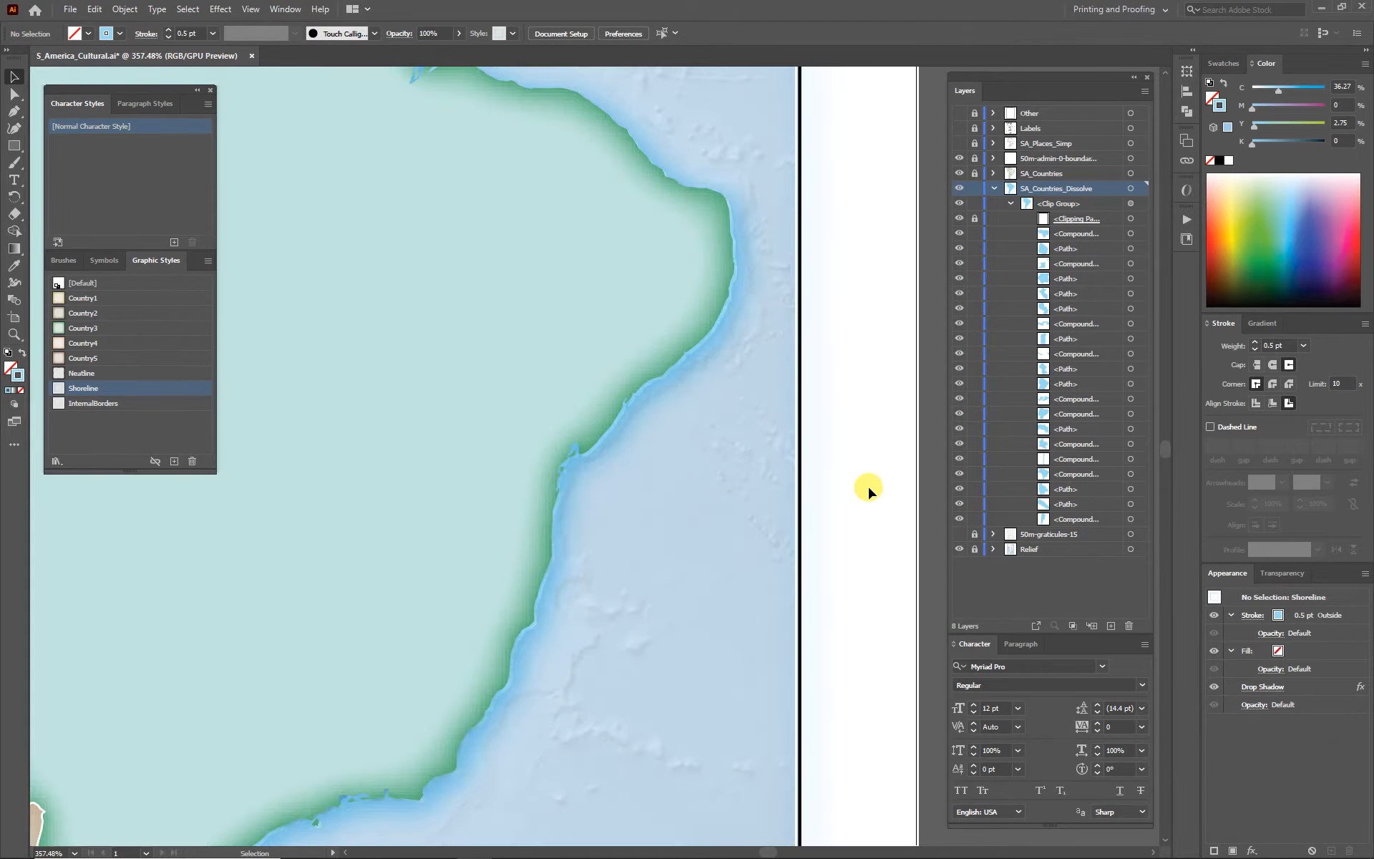
Unlock the clipping path and collapse its group, then hide the Relief layer and select the relief image inside it.
{"action": "left_click", "coordinate": [974, 219]}
{"action": "left_click", "coordinate": [1012, 203]}
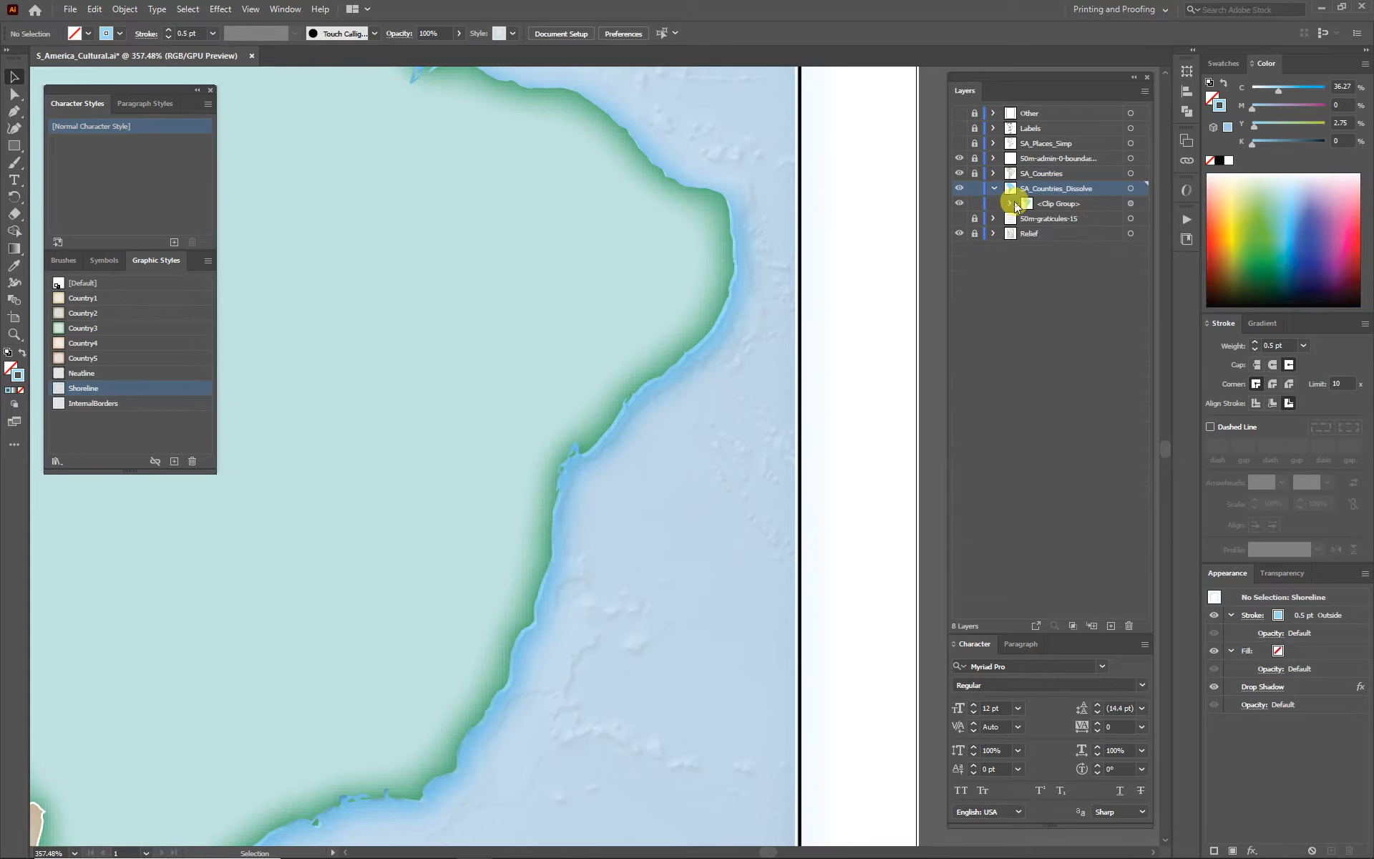
{"action": "left_click", "coordinate": [959, 190]}
{"action": "left_click", "coordinate": [960, 189]}
{"action": "left_click", "coordinate": [959, 233]}
{"action": "left_click", "coordinate": [993, 234]}
{"action": "left_click", "coordinate": [1102, 249]}
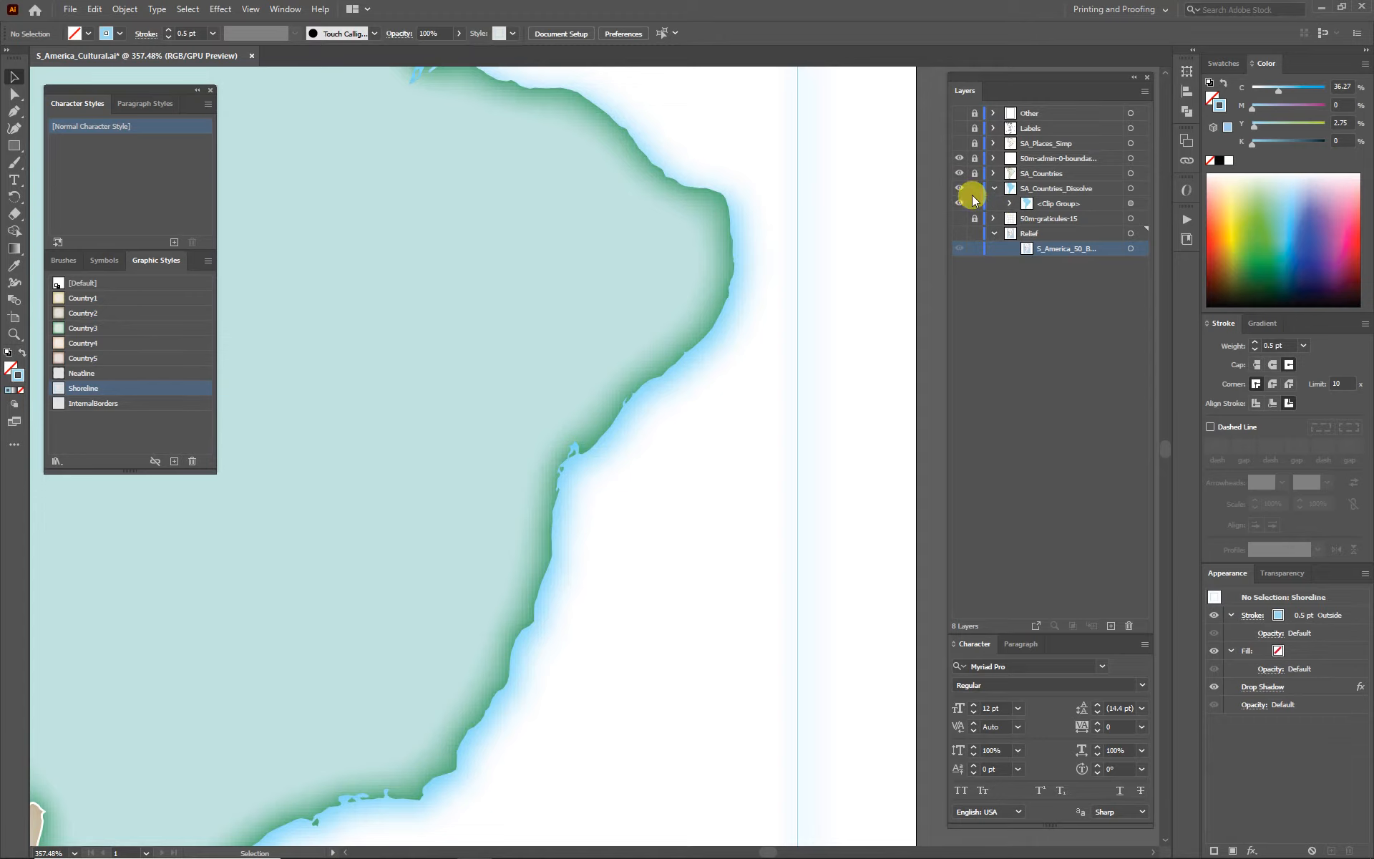
Show the 50m-graticules-15 and Relief layers and nudge the relief image horizontally to X about 305.83 pt, aligning its edge with the map frame.
{"action": "left_click", "coordinate": [959, 218]}
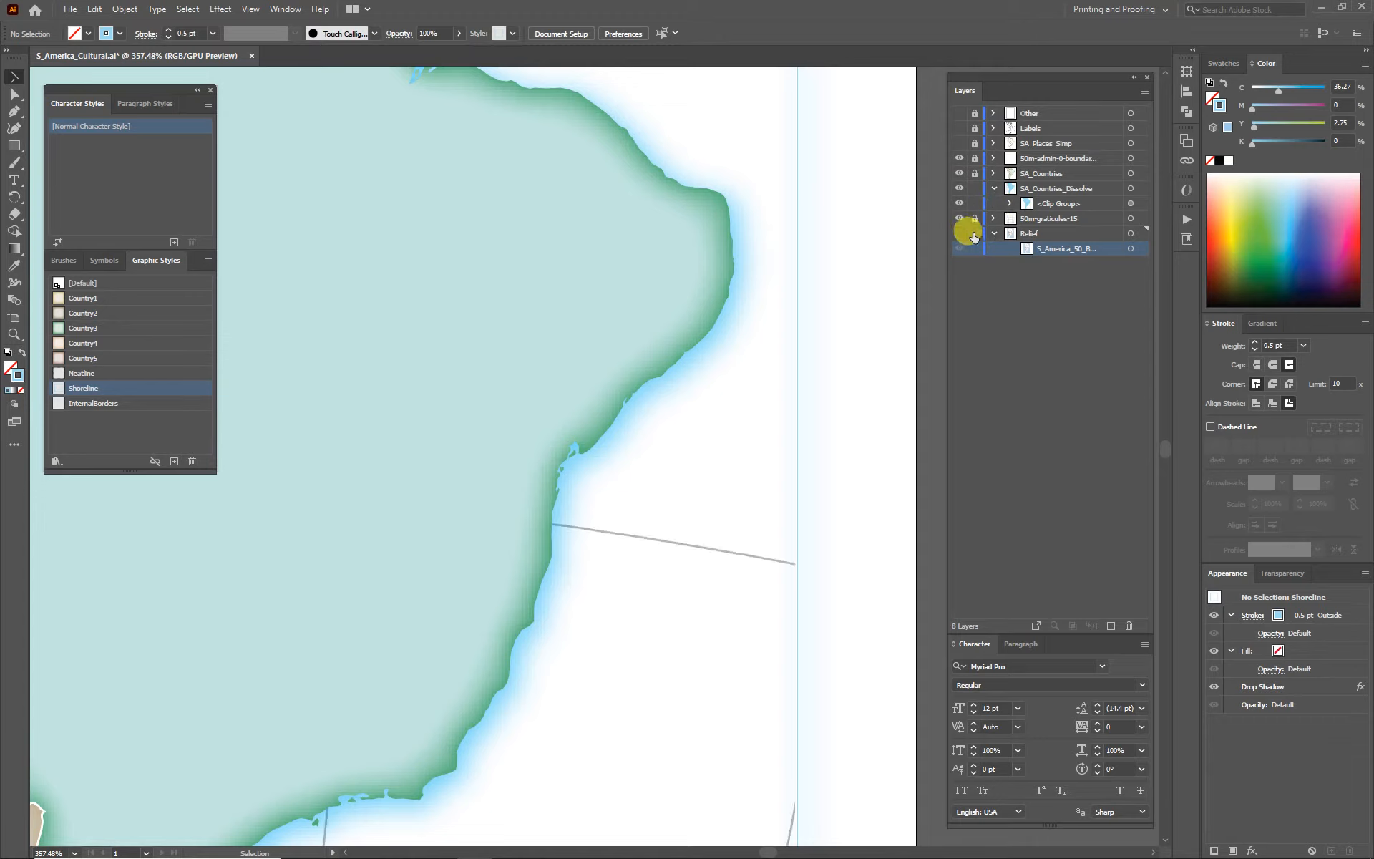
{"action": "left_click", "coordinate": [959, 233]}
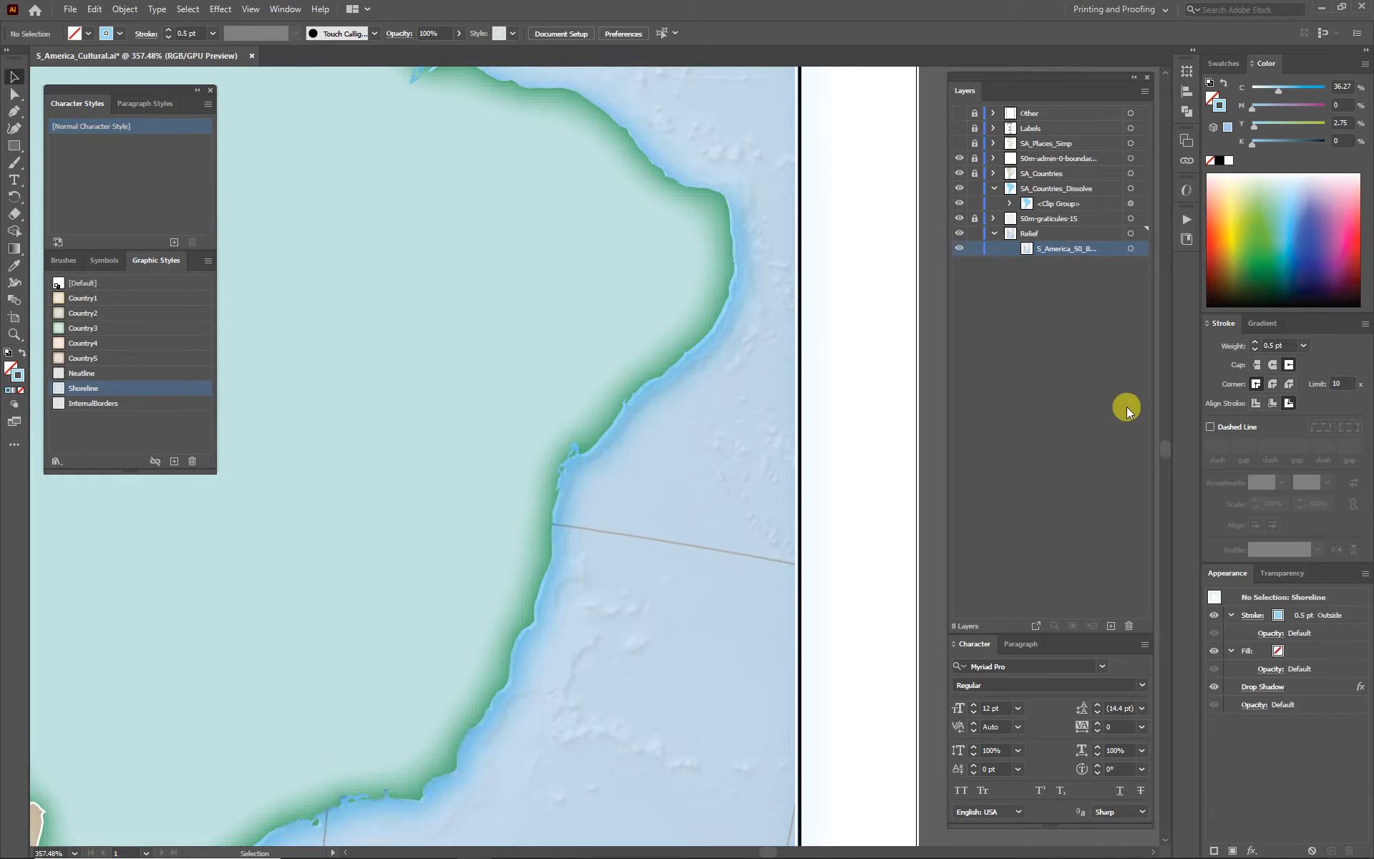
{"action": "left_click", "coordinate": [1131, 248]}
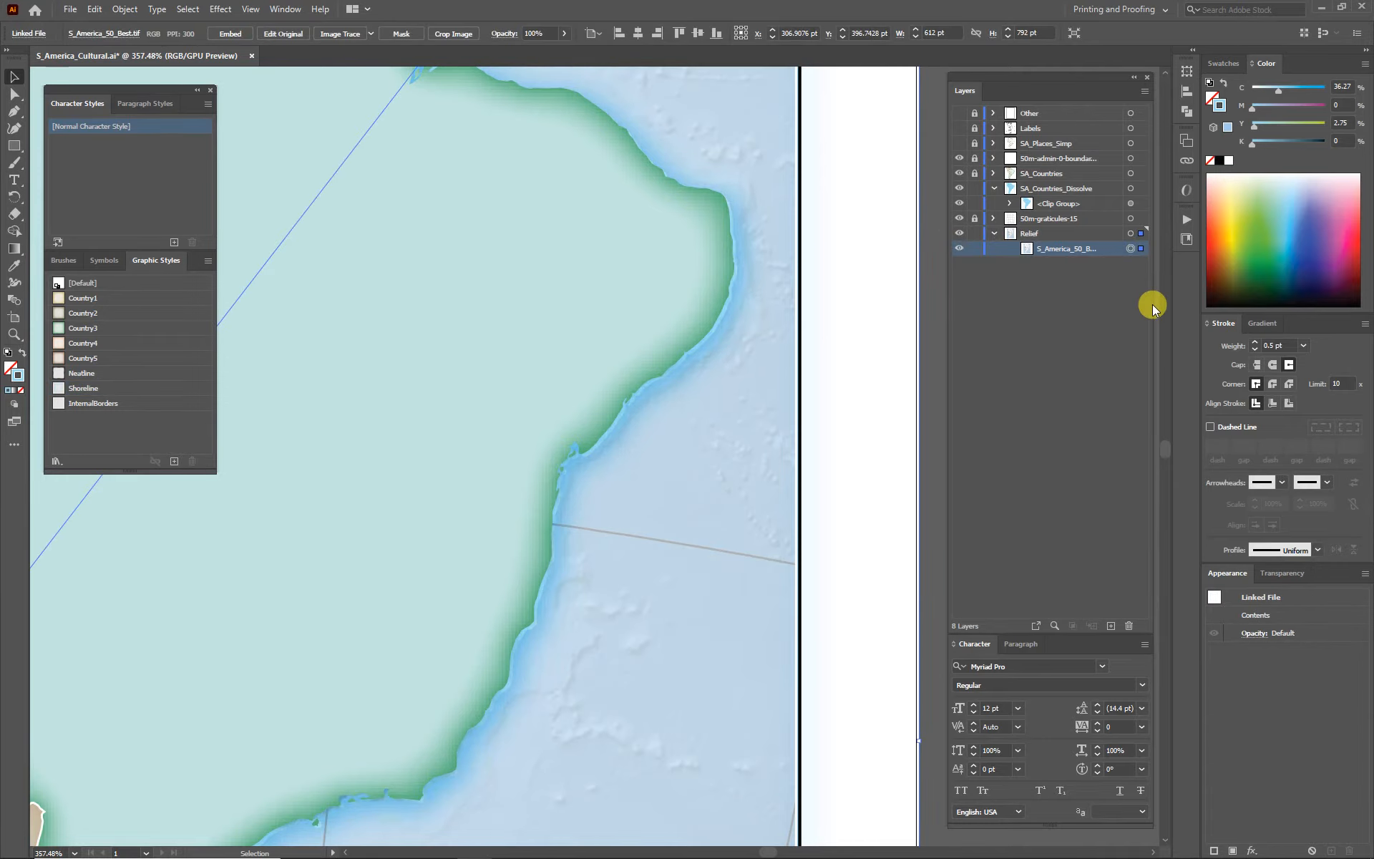
{"action": "key", "text": "Right"}
{"action": "key", "text": "Right"}
{"action": "key", "text": "Right"}
{"action": "key", "text": "Right"}
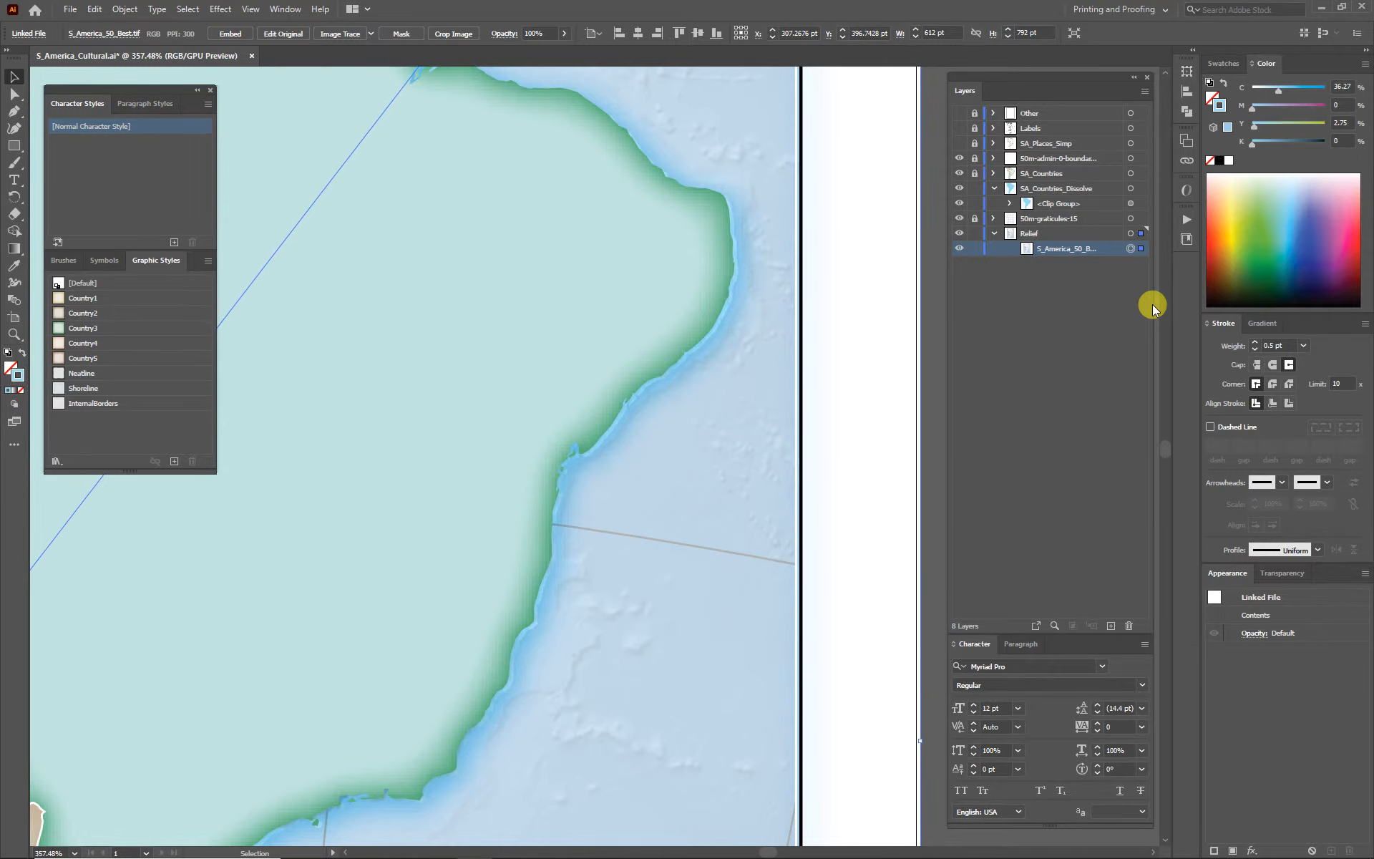
{"action": "key", "text": "Left"}
{"action": "key", "text": "Left"}
{"action": "key", "text": "Left"}
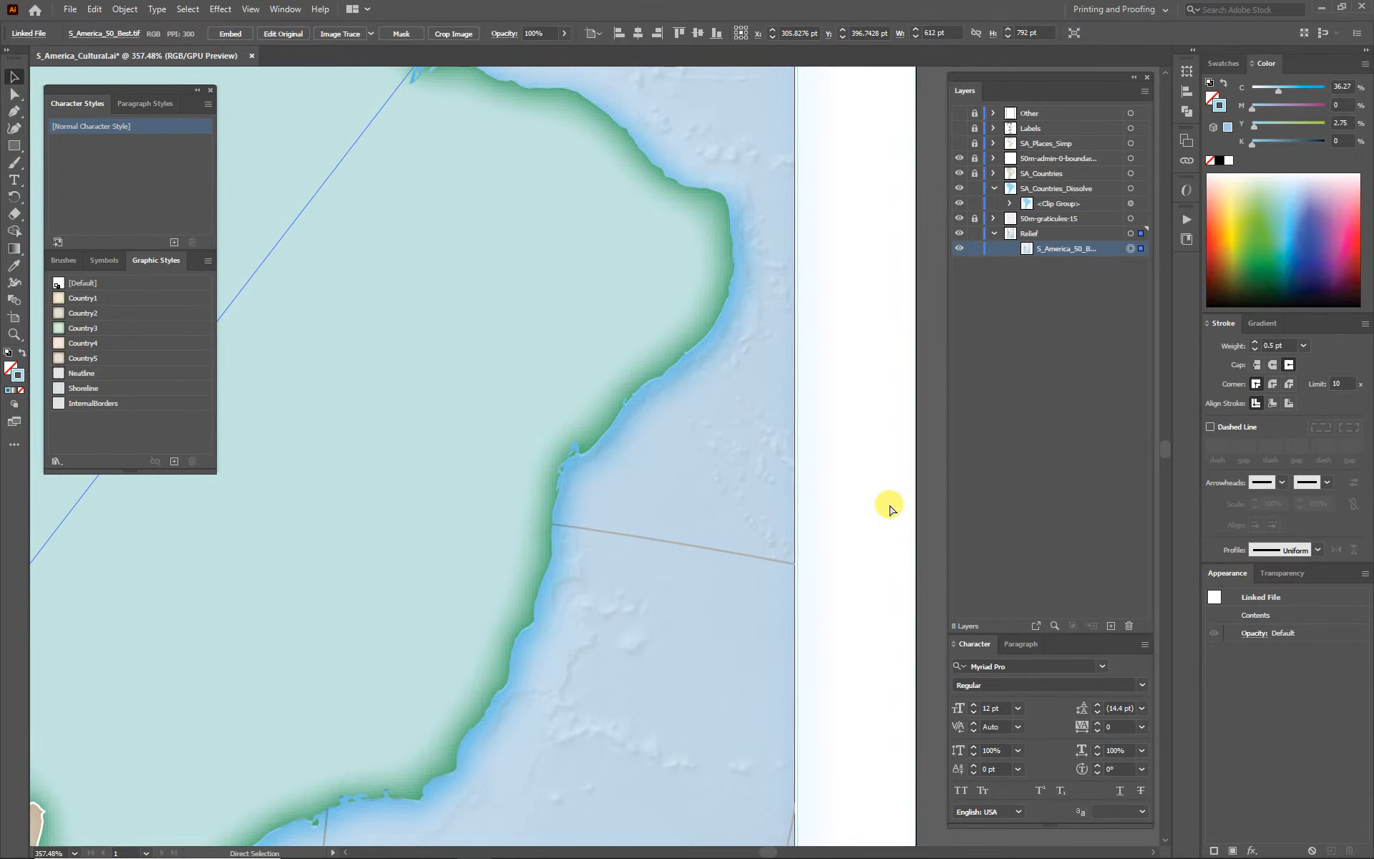
Deselect the relief image, then collapse and lock the Relief layer.
{"action": "key", "text": "ctrl+0"}
{"action": "left_click", "coordinate": [930, 526]}
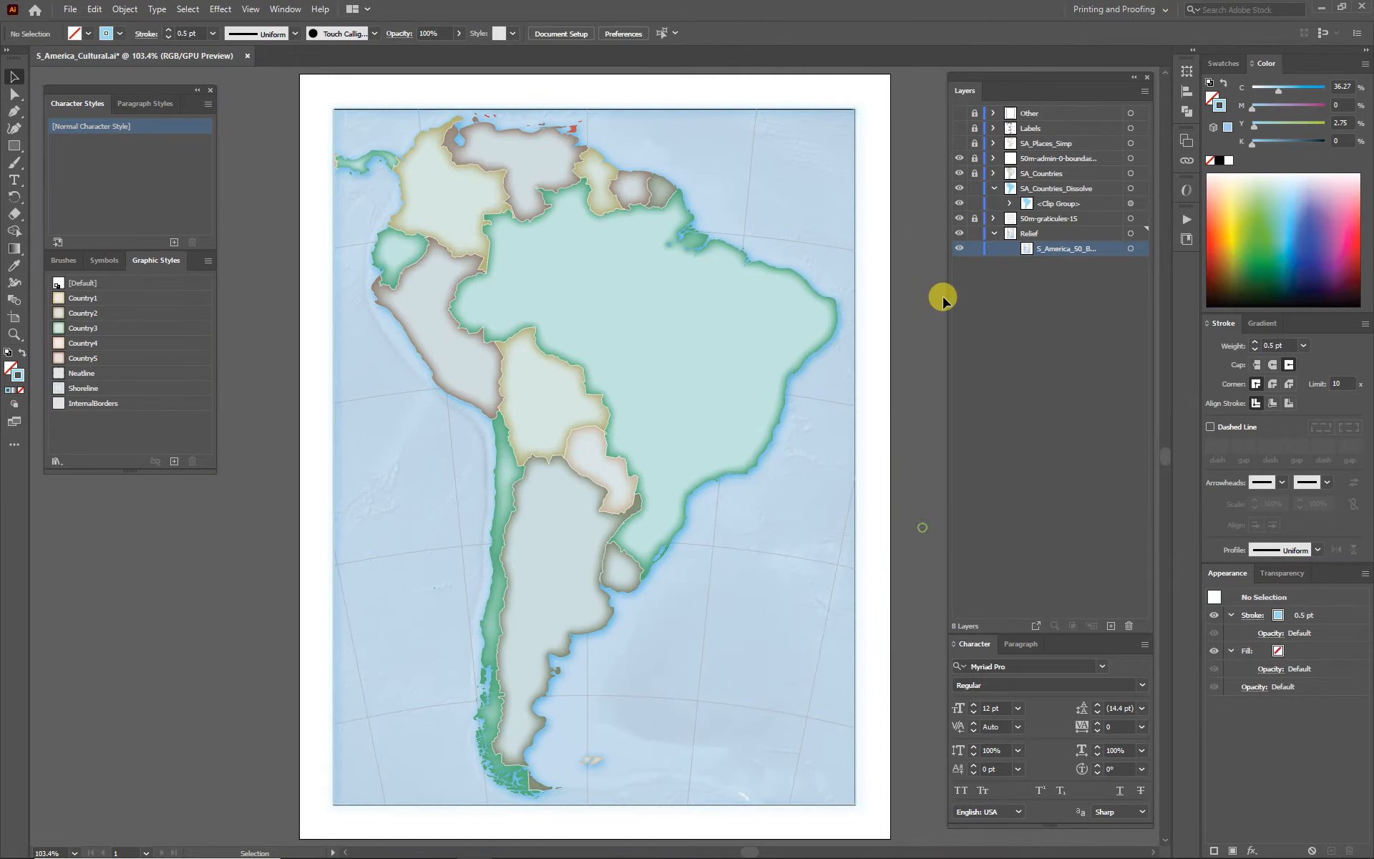
{"action": "left_click", "coordinate": [991, 235]}
{"action": "left_click", "coordinate": [975, 233]}
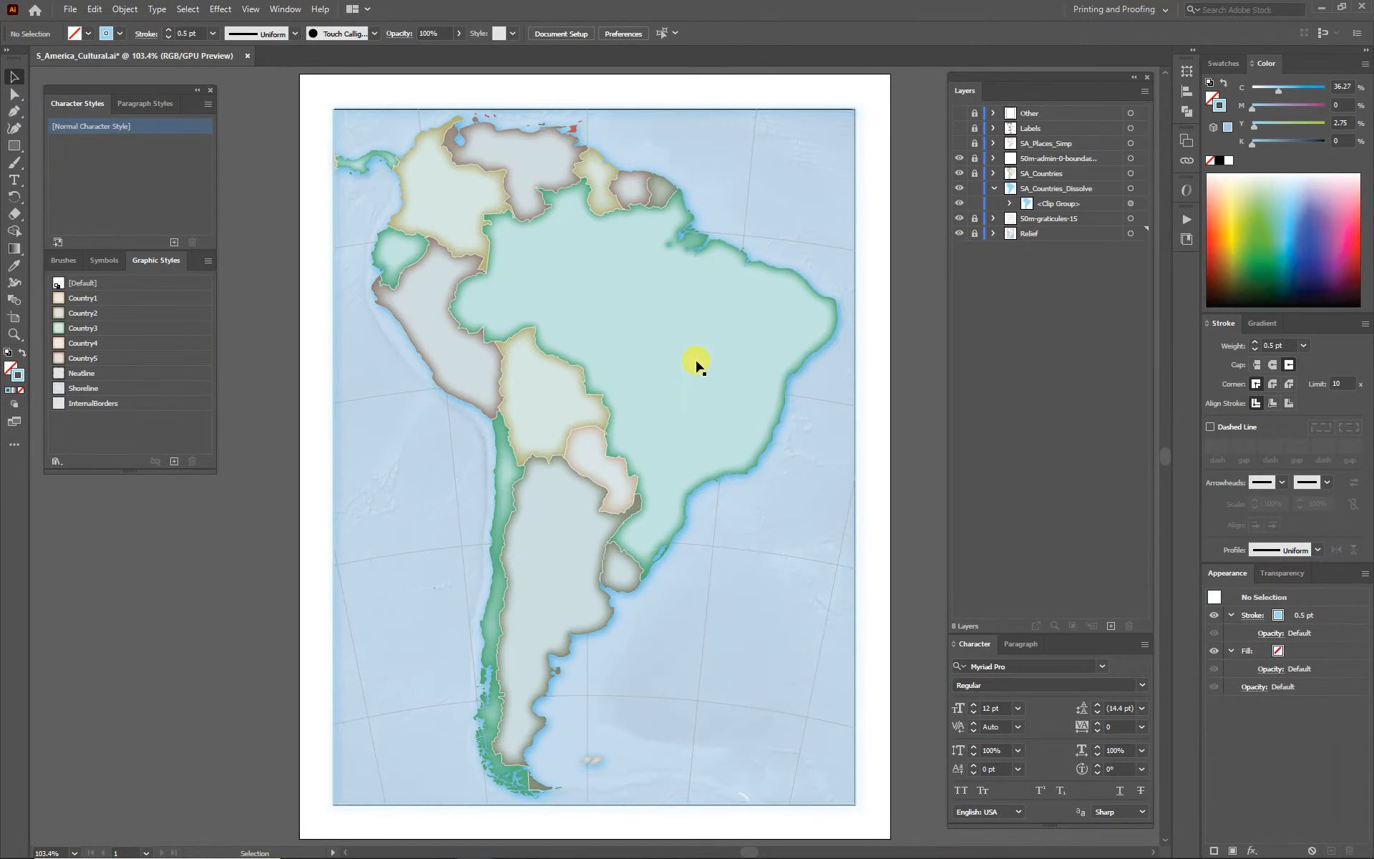
Try to remove the fill from the clip group in the SA_Countries_Dissolve layer.
{"action": "left_click", "coordinate": [959, 188]}
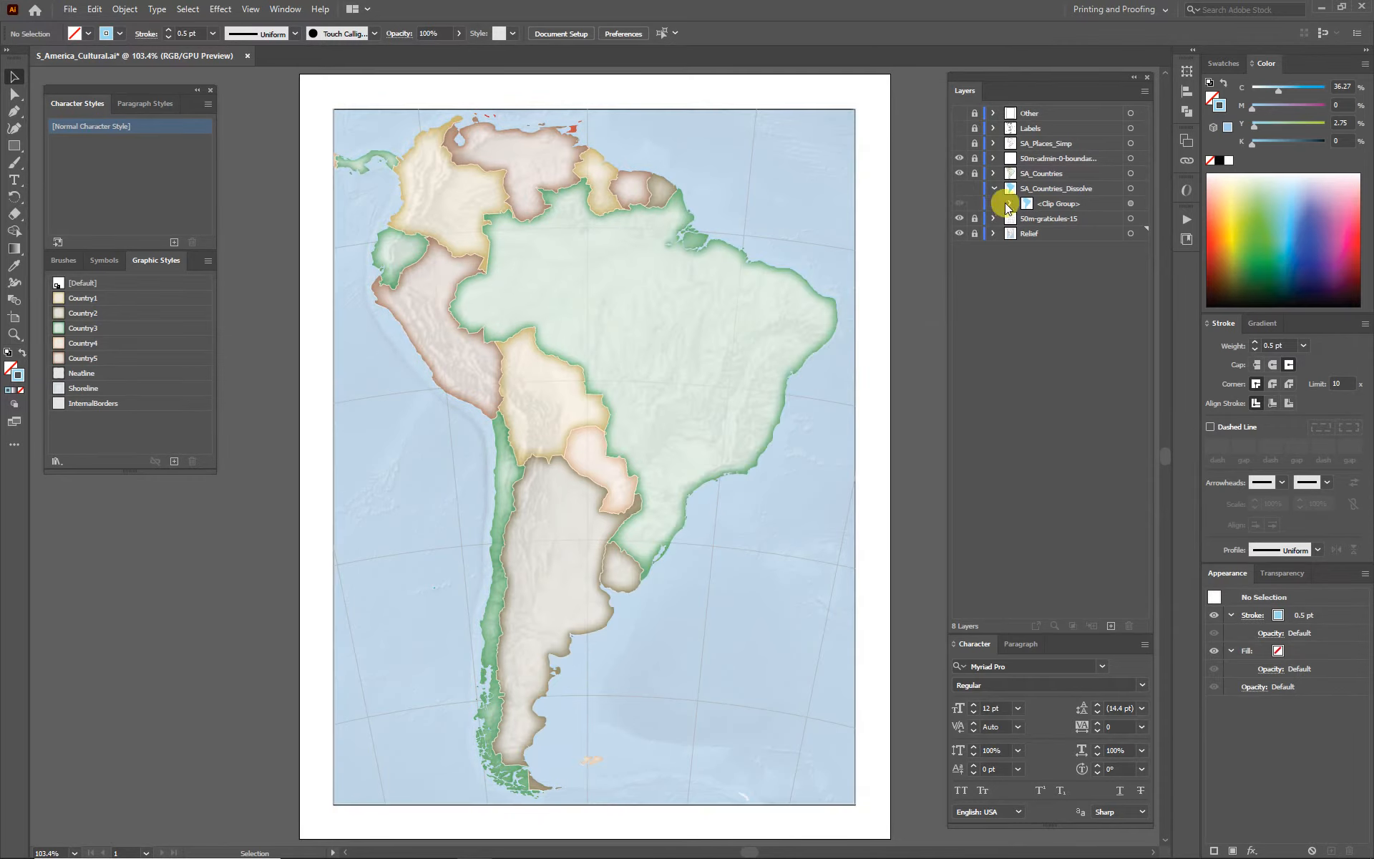
{"action": "left_click", "coordinate": [959, 188]}
{"action": "left_click", "coordinate": [1008, 204]}
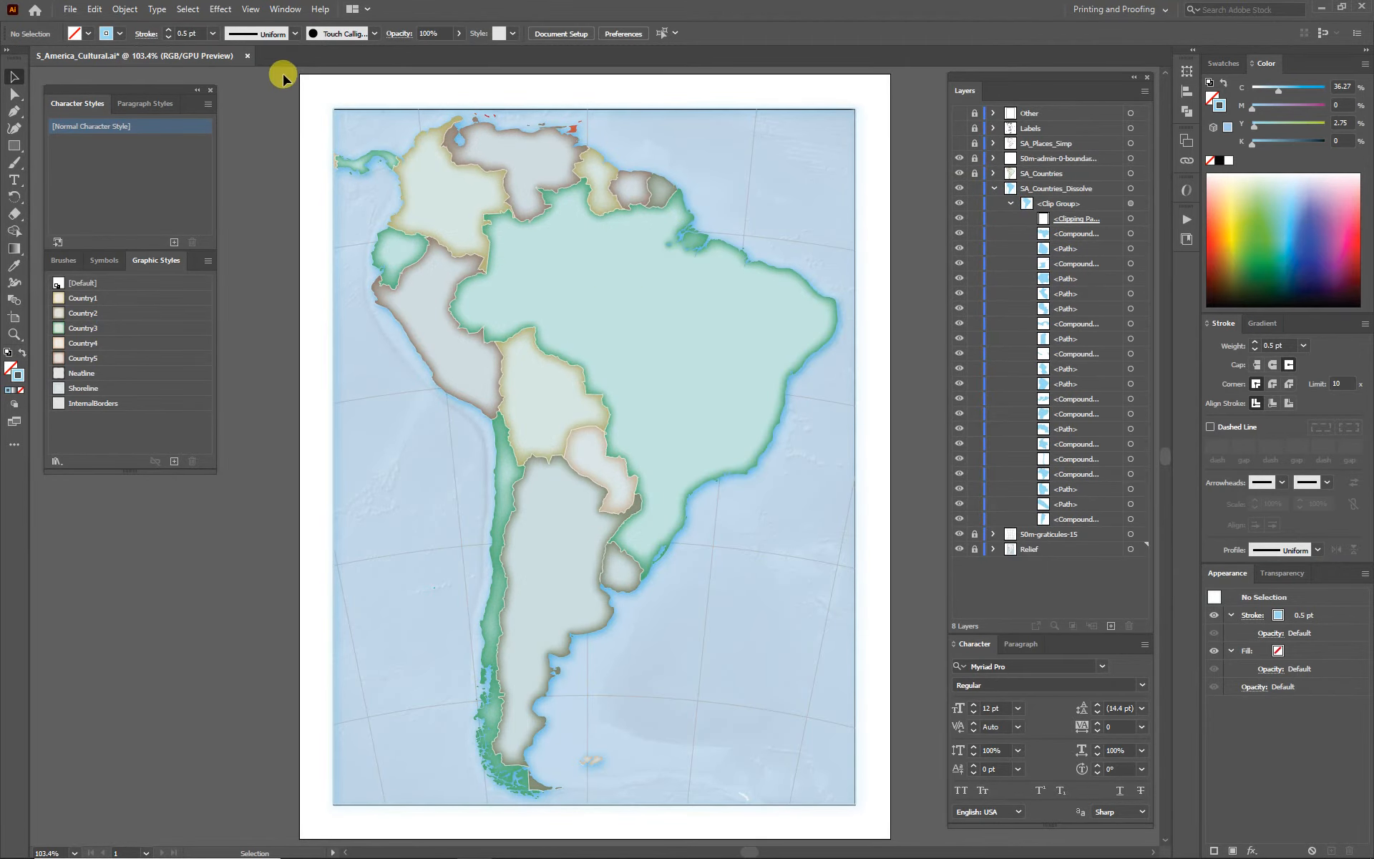
{"action": "scroll", "coordinate": [880, 749], "scroll_direction": "down", "scroll_amount": 4}
{"action": "key", "text": "ctrl+a"}
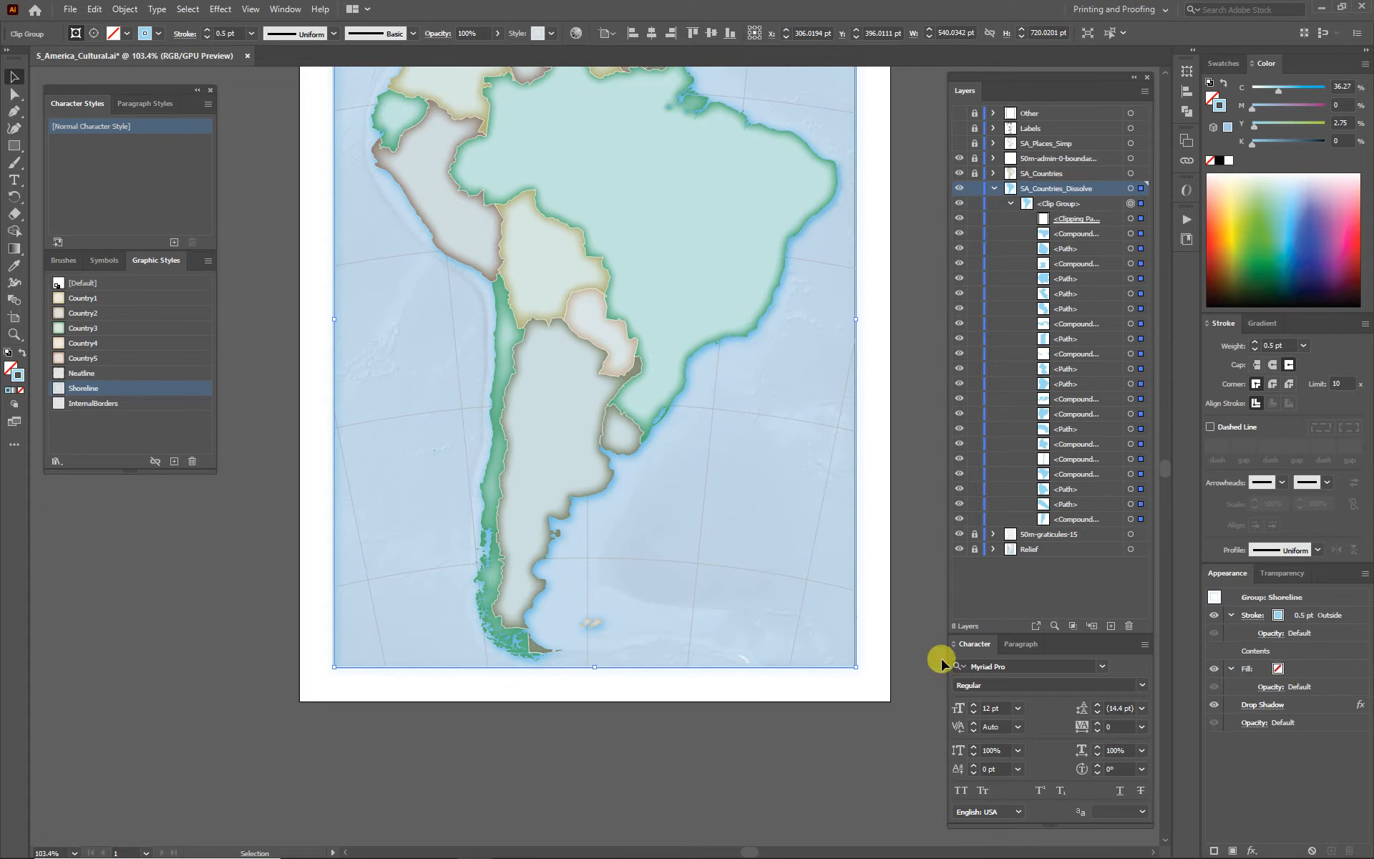
{"action": "left_click", "coordinate": [1215, 98]}
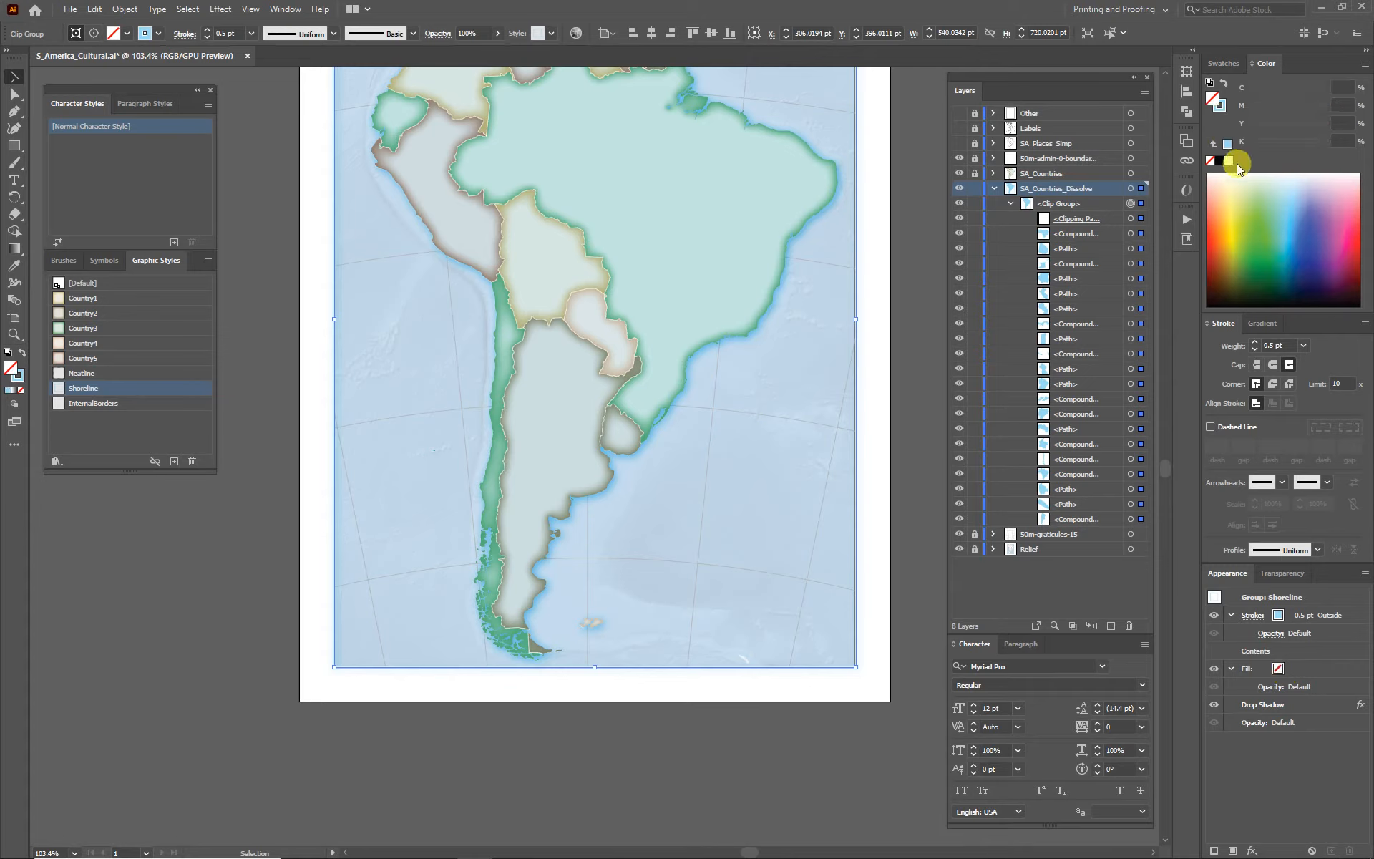
{"action": "left_click", "coordinate": [1209, 160]}
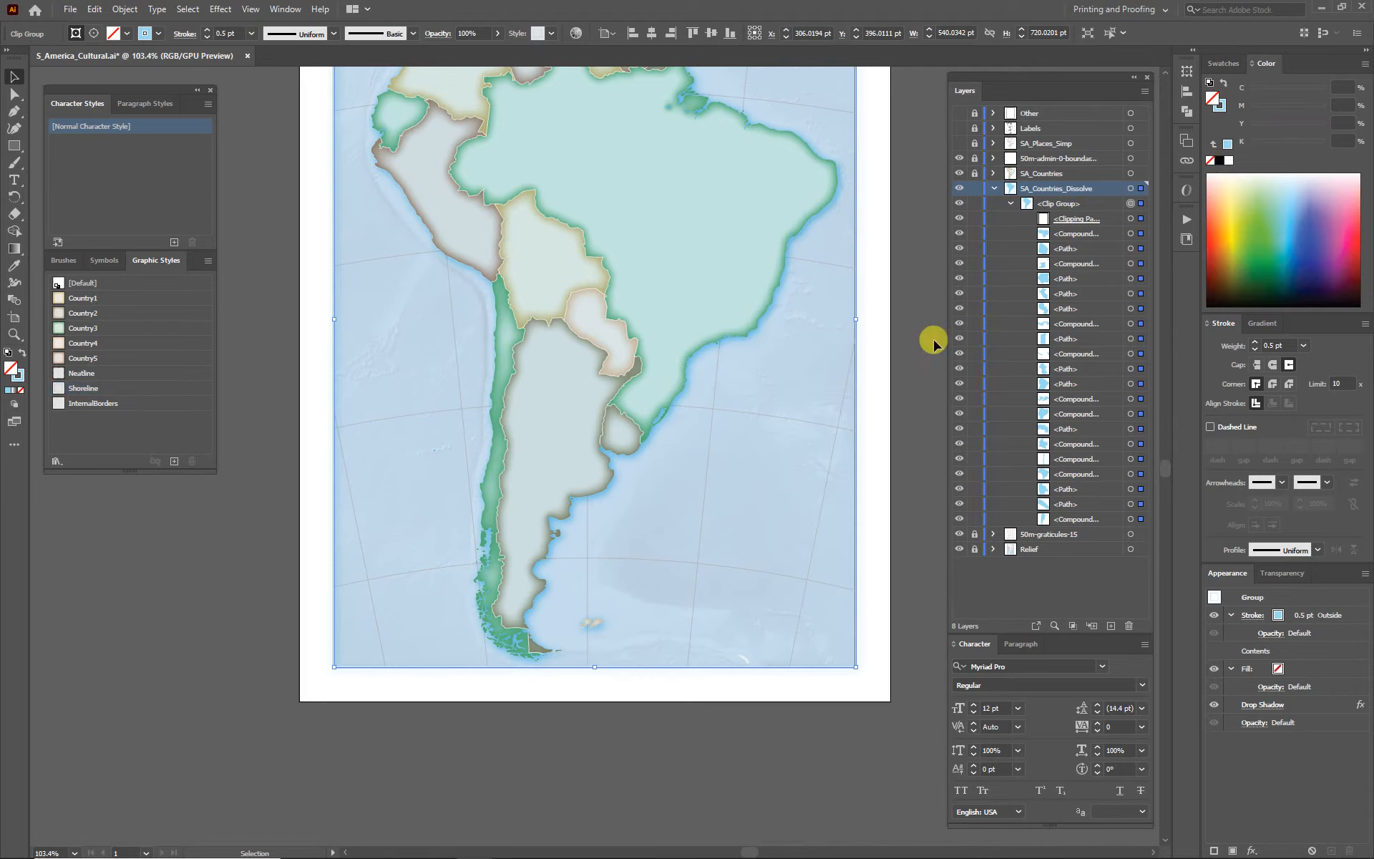
Release the clipping mask of the clip group in the SA_Countries_Dissolve layer.
{"action": "left_click", "coordinate": [972, 219]}
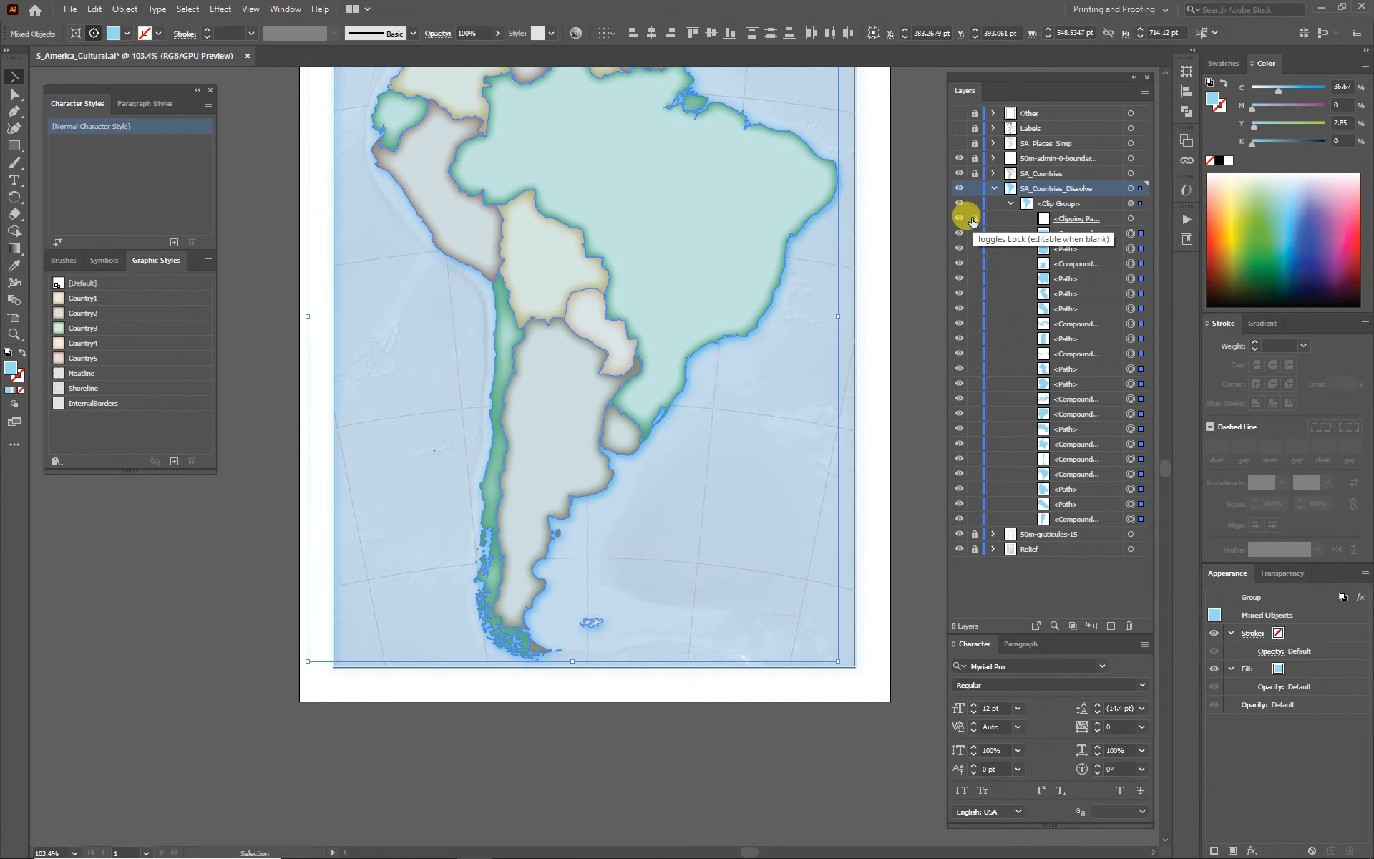
{"action": "left_click", "coordinate": [972, 219]}
{"action": "left_click", "coordinate": [1066, 224]}
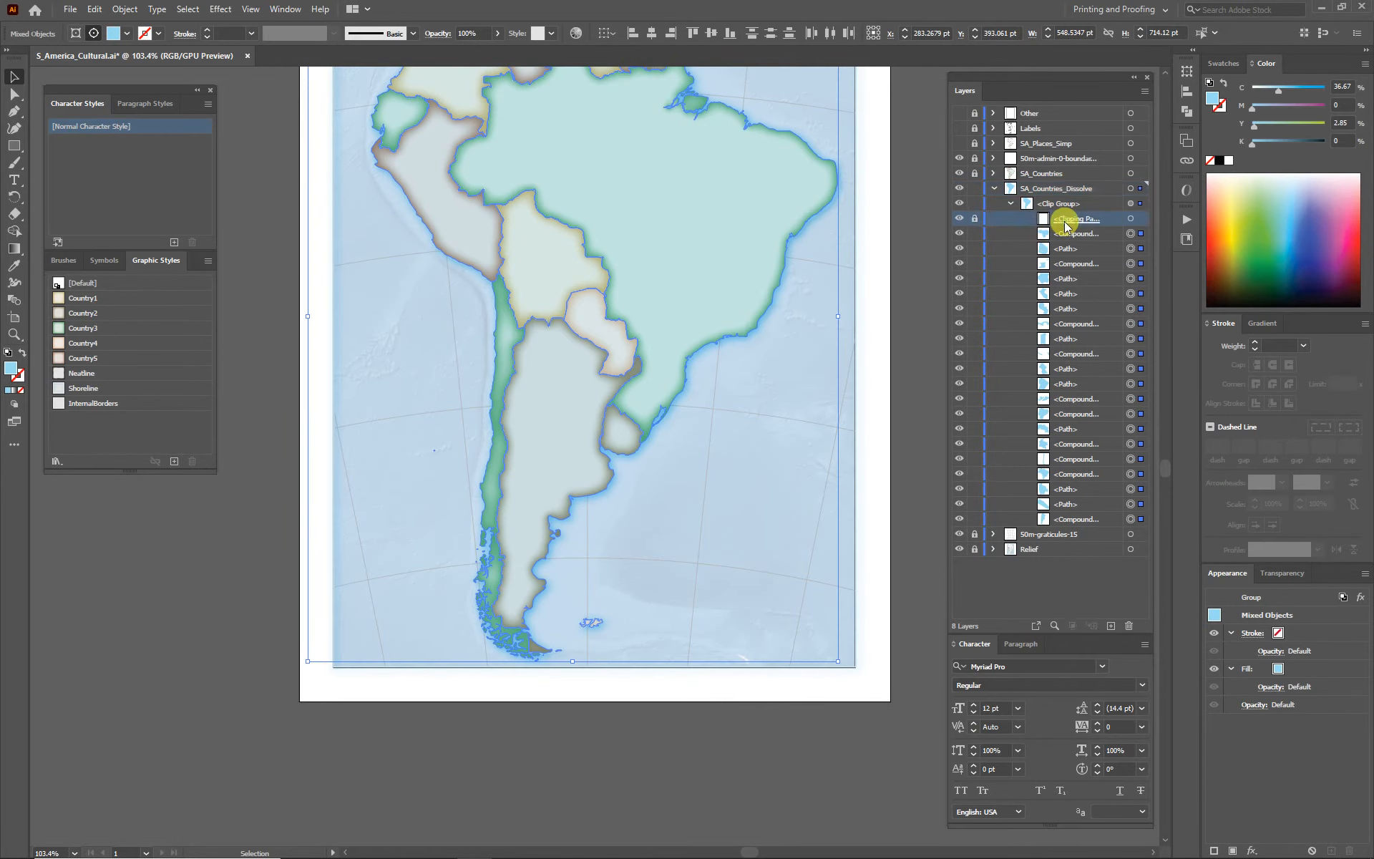
{"action": "left_click", "coordinate": [1130, 218]}
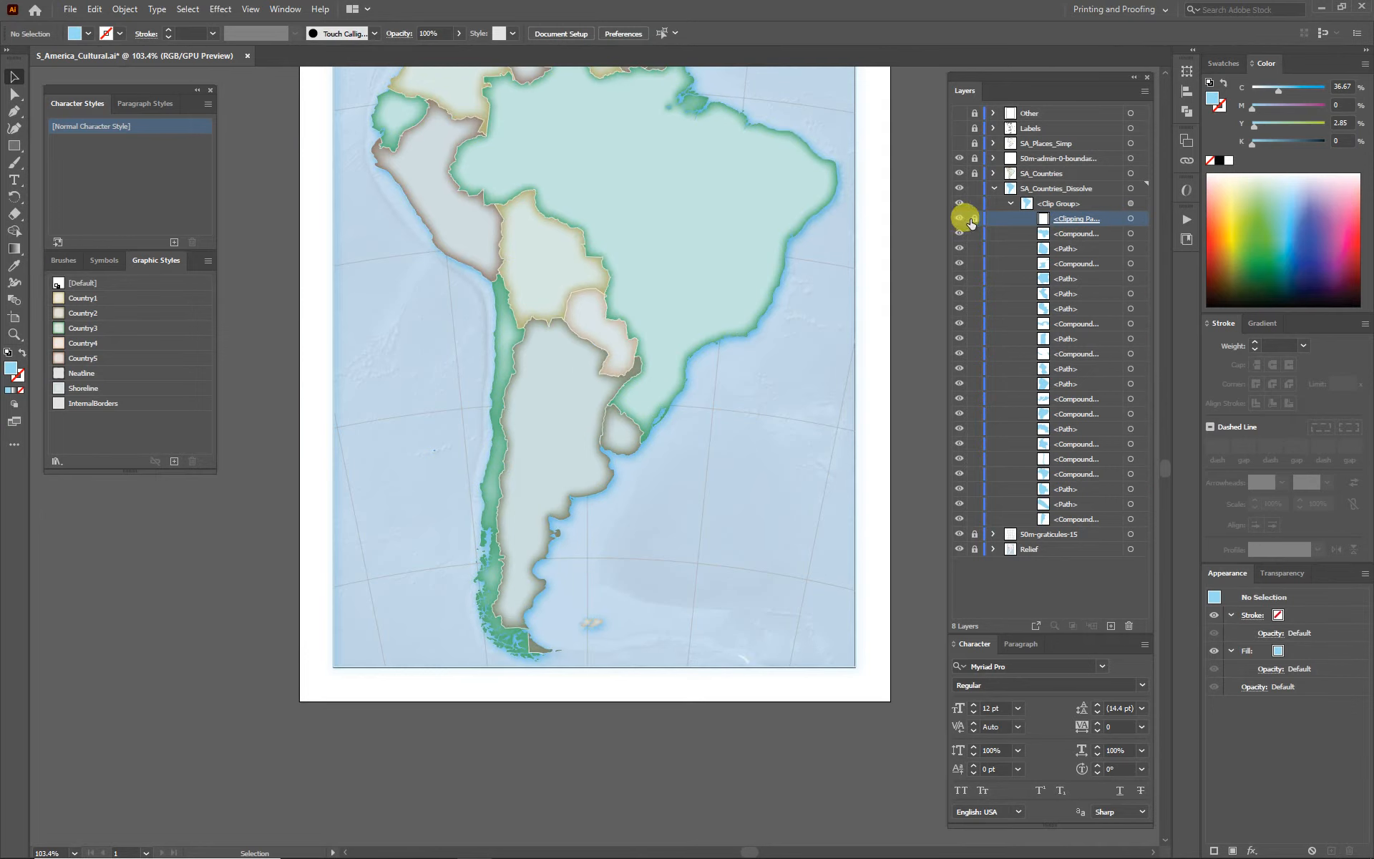
{"action": "left_click", "coordinate": [1131, 218]}
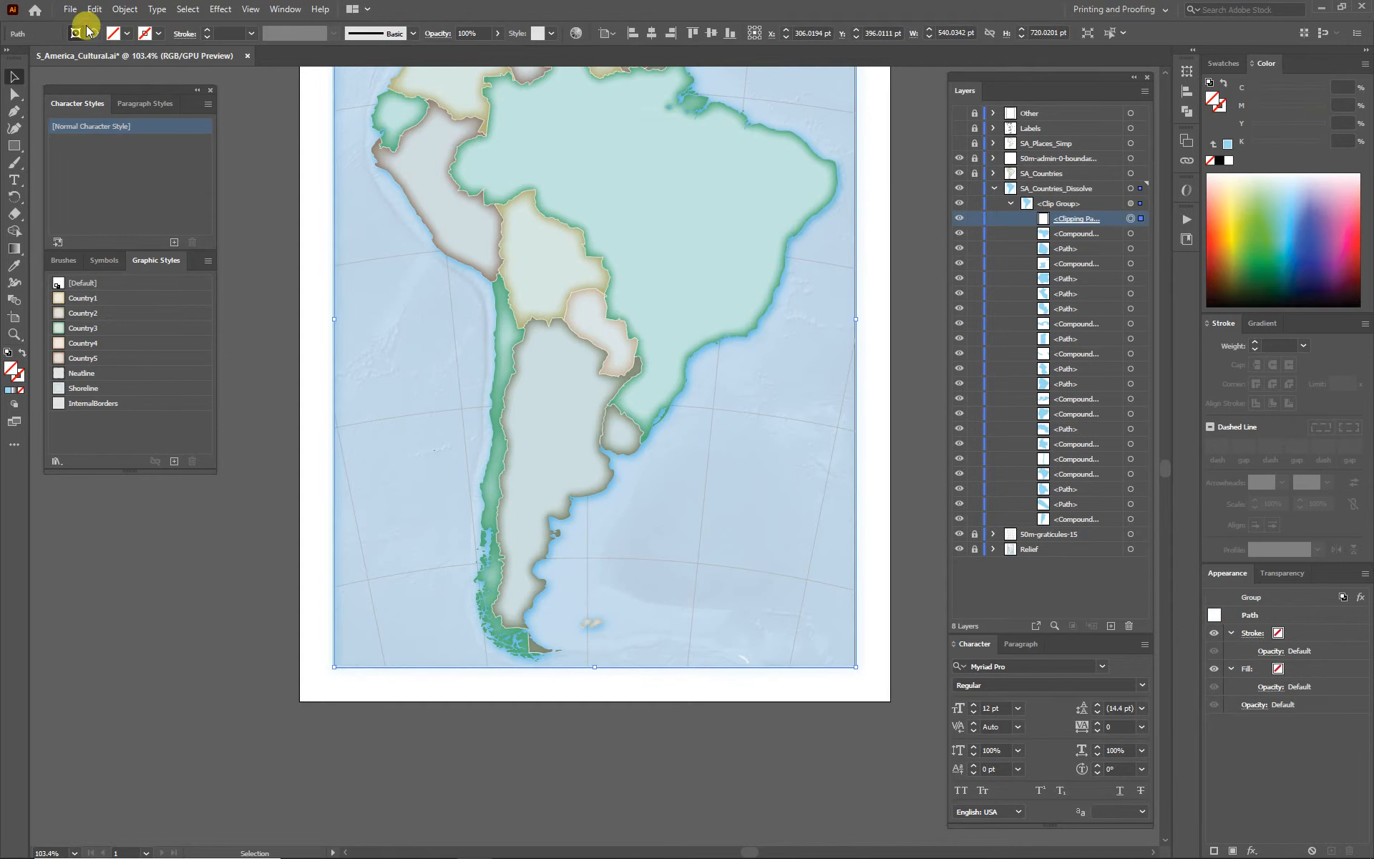
{"action": "left_click", "coordinate": [124, 9]}
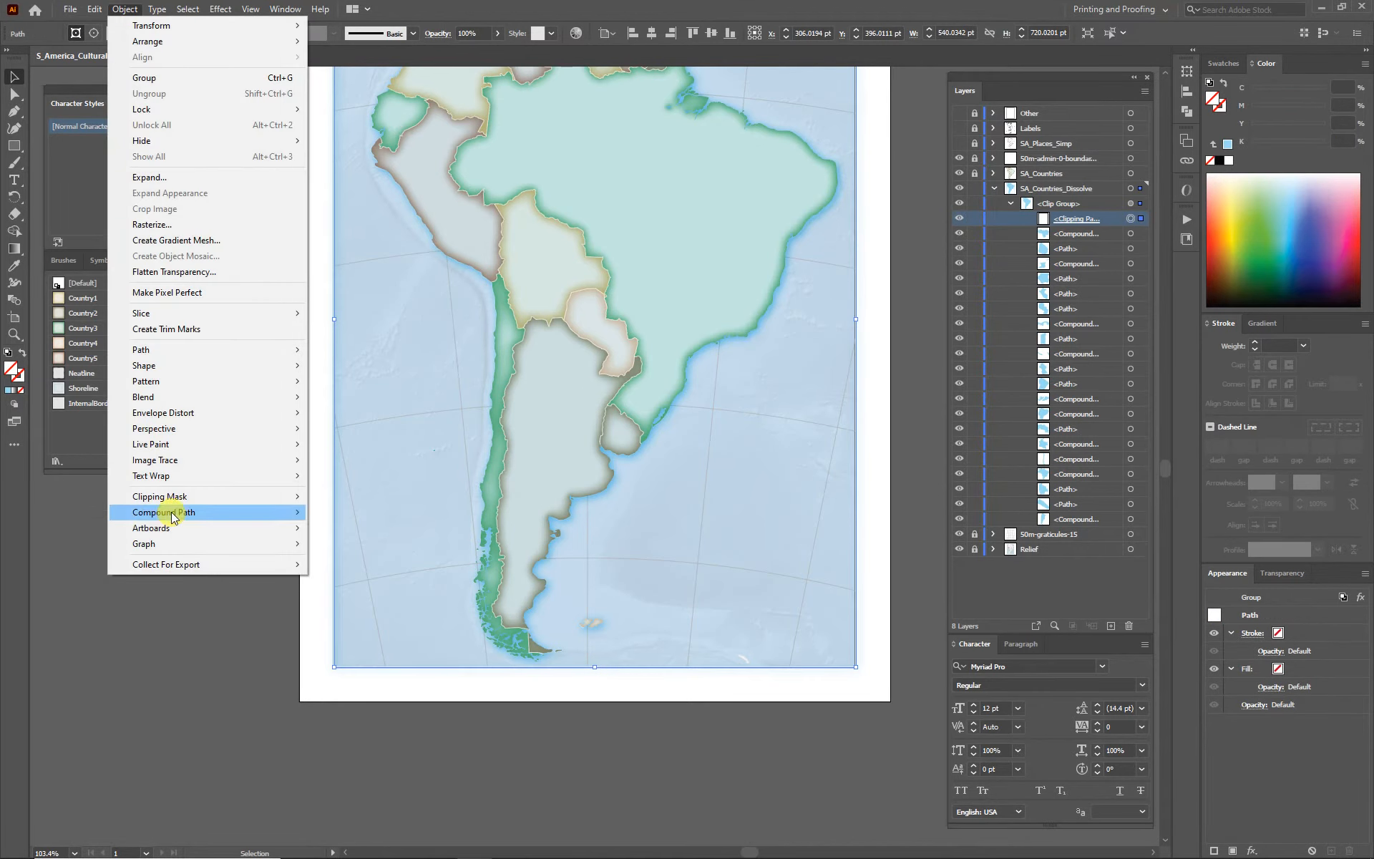
{"action": "mouse_move", "coordinate": [174, 496]}
{"action": "left_click", "coordinate": [342, 512]}
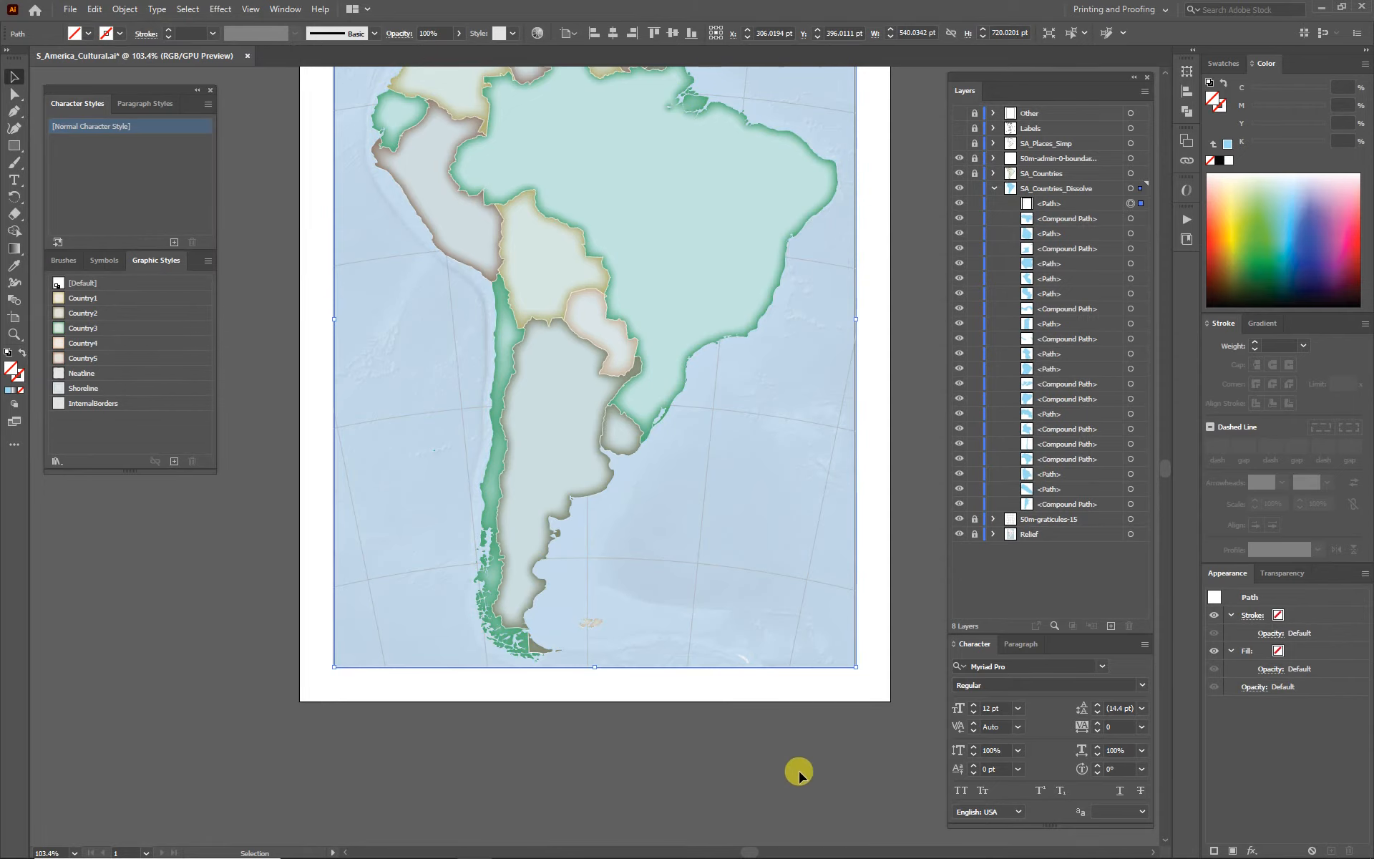
Lock the released frame path and clear the appearance of all country shapes in SA_Countries_Dissolve.
{"action": "left_click", "coordinate": [975, 204]}
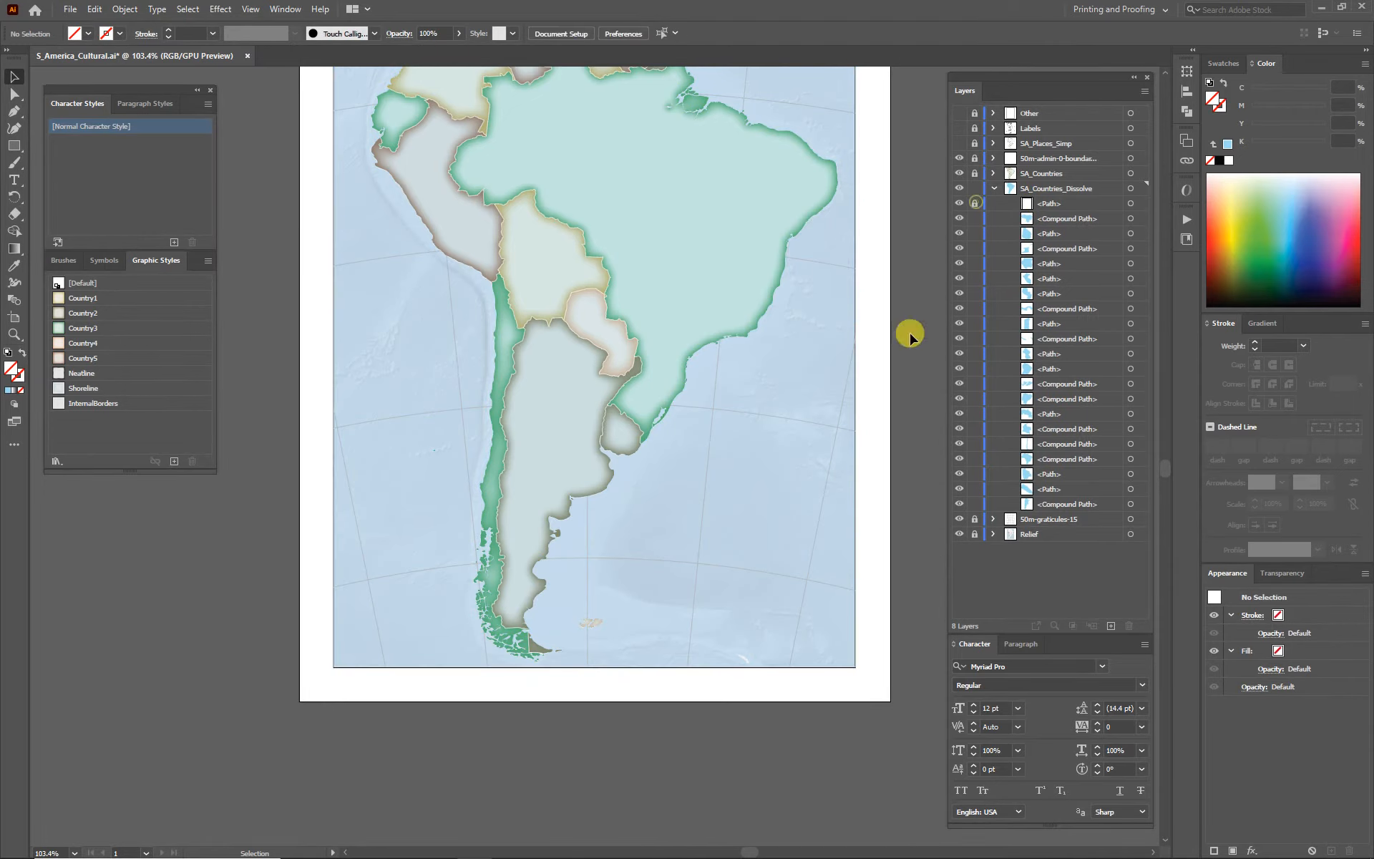
{"action": "scroll", "coordinate": [565, 673], "scroll_direction": "up", "scroll_amount": 2}
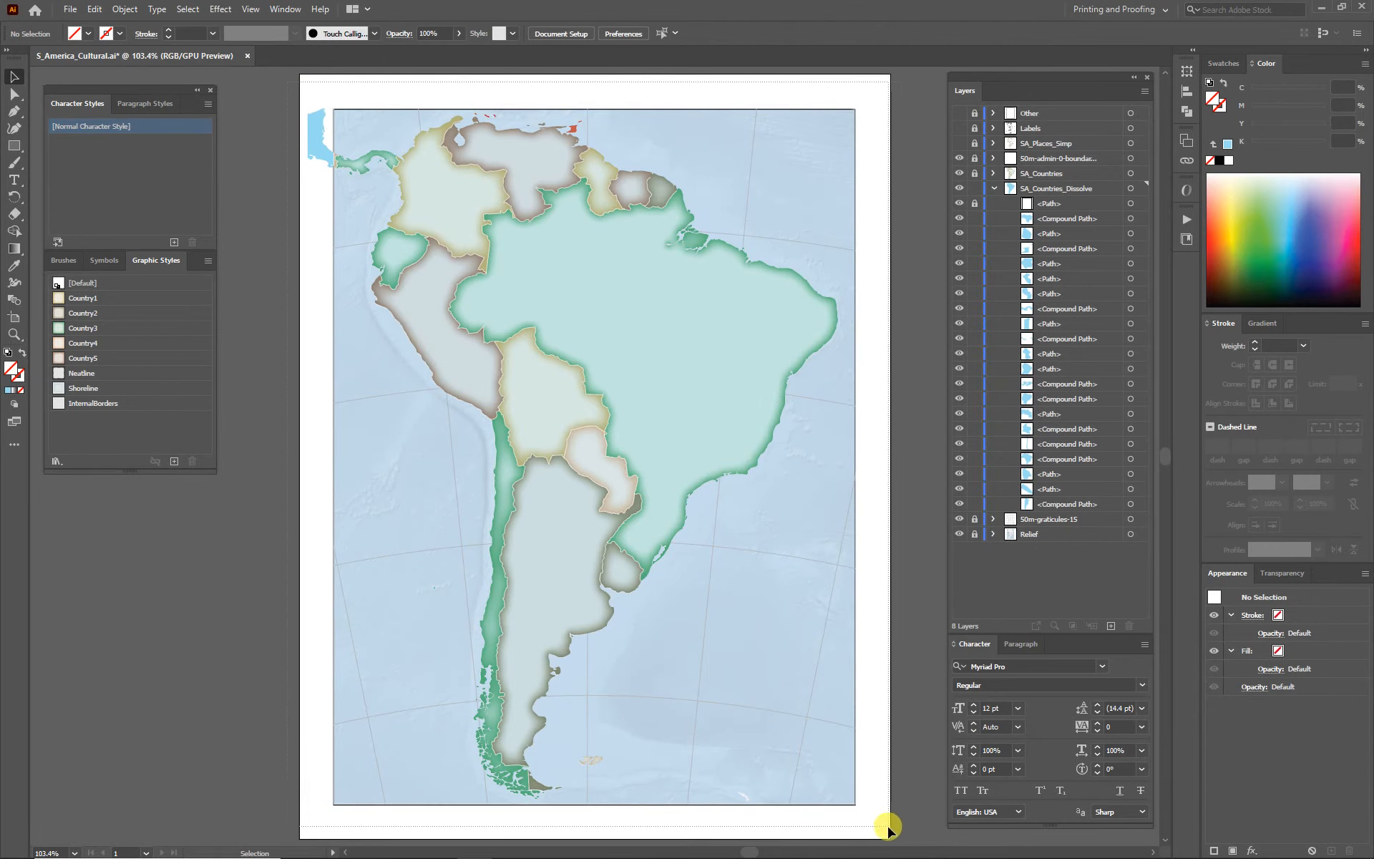
{"action": "key", "text": "ctrl+a"}
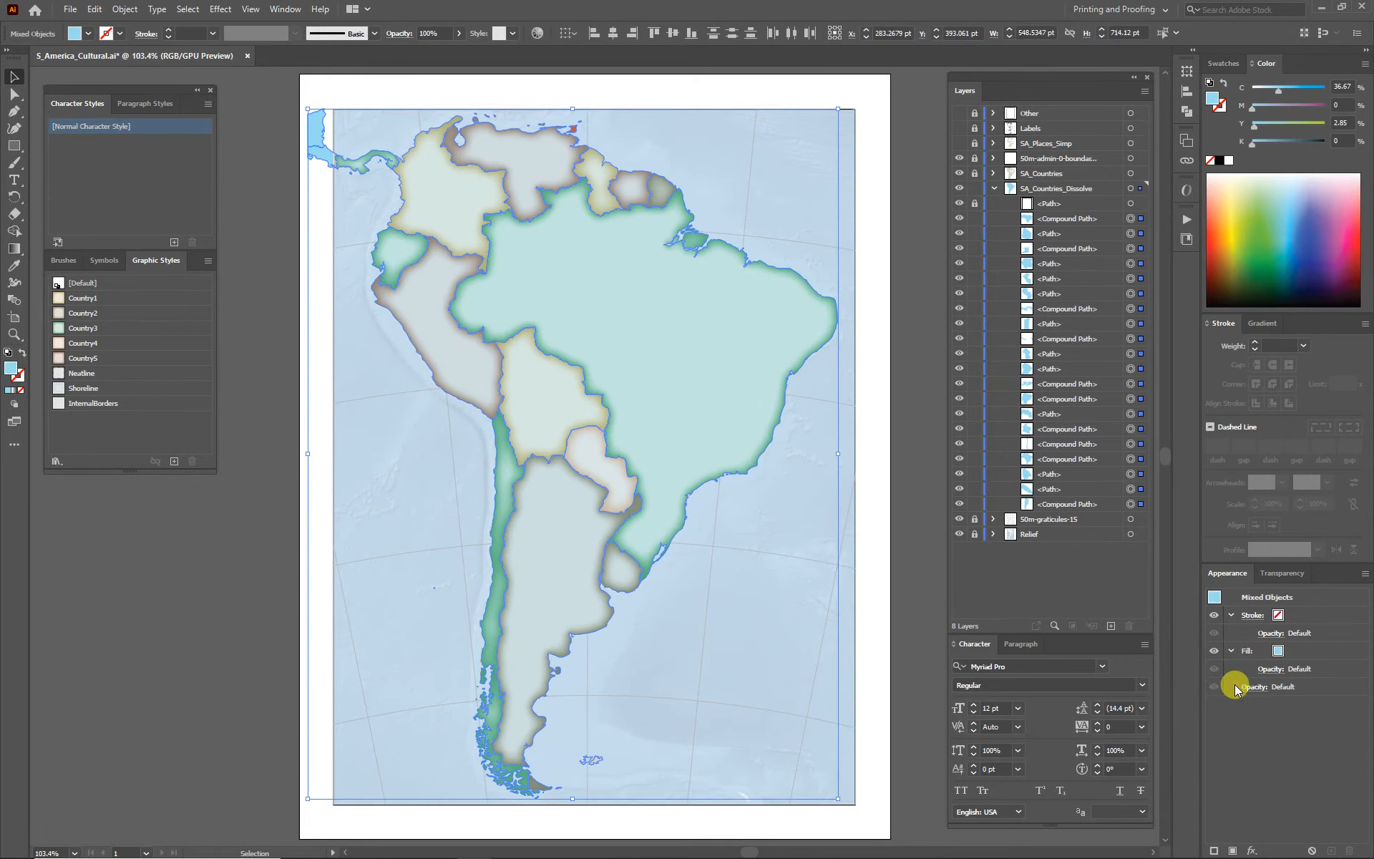
{"action": "left_click", "coordinate": [1365, 574]}
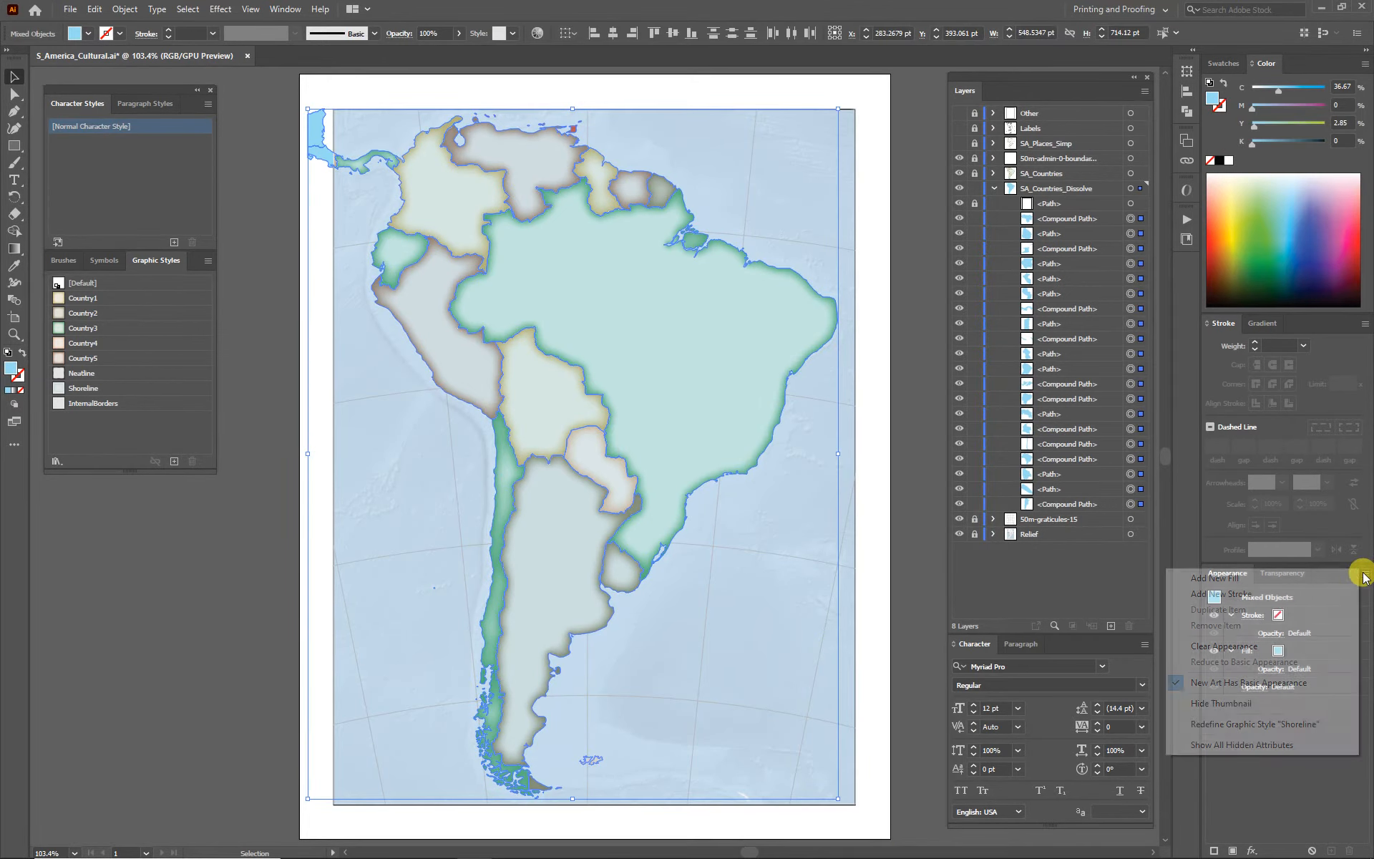
{"action": "left_click", "coordinate": [1231, 646]}
Apply the Shoreline graphic style to the selected country shapes and deselect them.
{"action": "left_click", "coordinate": [86, 404]}
{"action": "mouse_move", "coordinate": [86, 405]}
{"action": "left_mouse_down"}
{"action": "mouse_move", "coordinate": [82, 421]}
{"action": "mouse_move", "coordinate": [82, 401]}
{"action": "left_mouse_up"}
{"action": "left_click", "coordinate": [81, 389]}
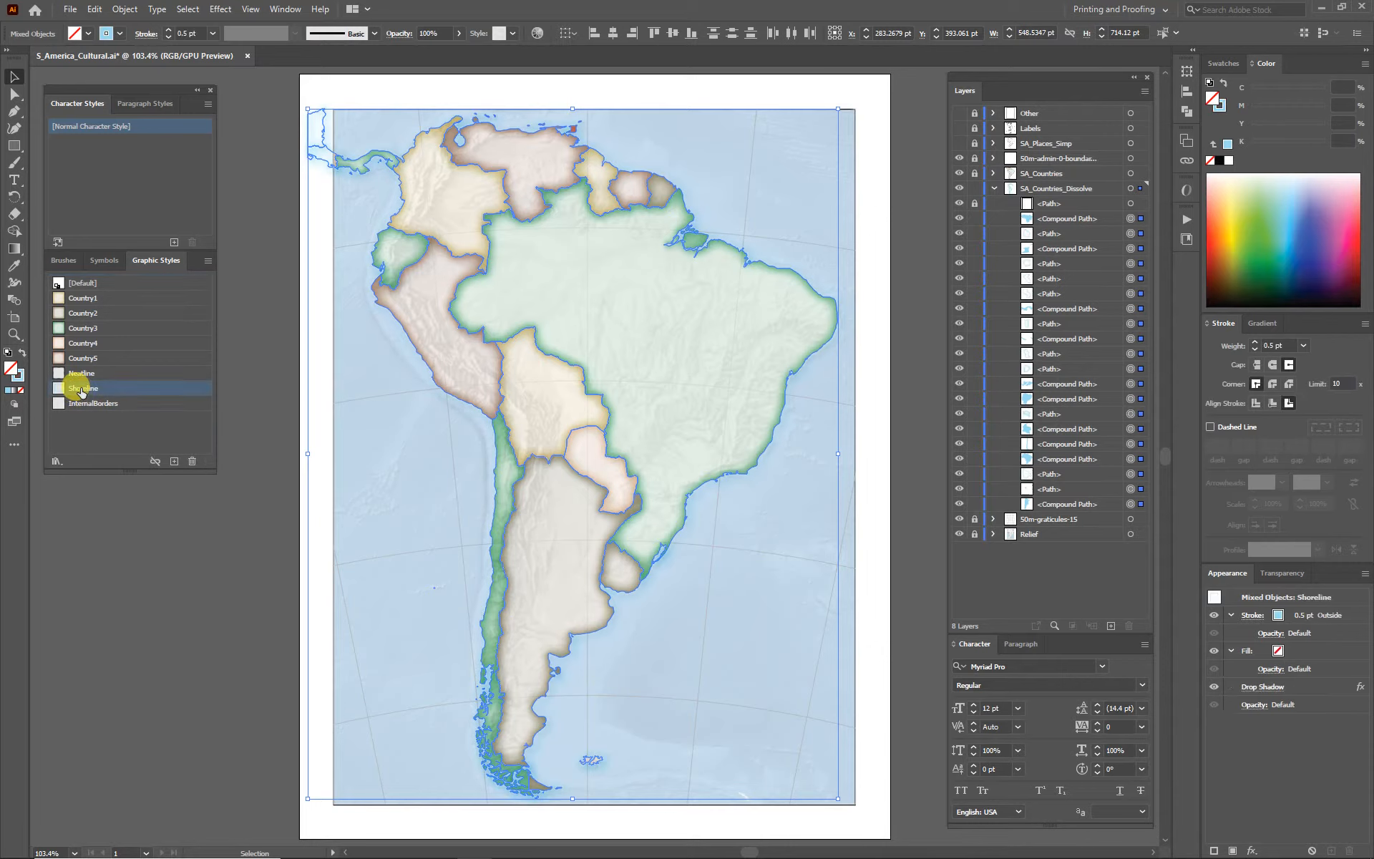
{"action": "left_click", "coordinate": [908, 644]}
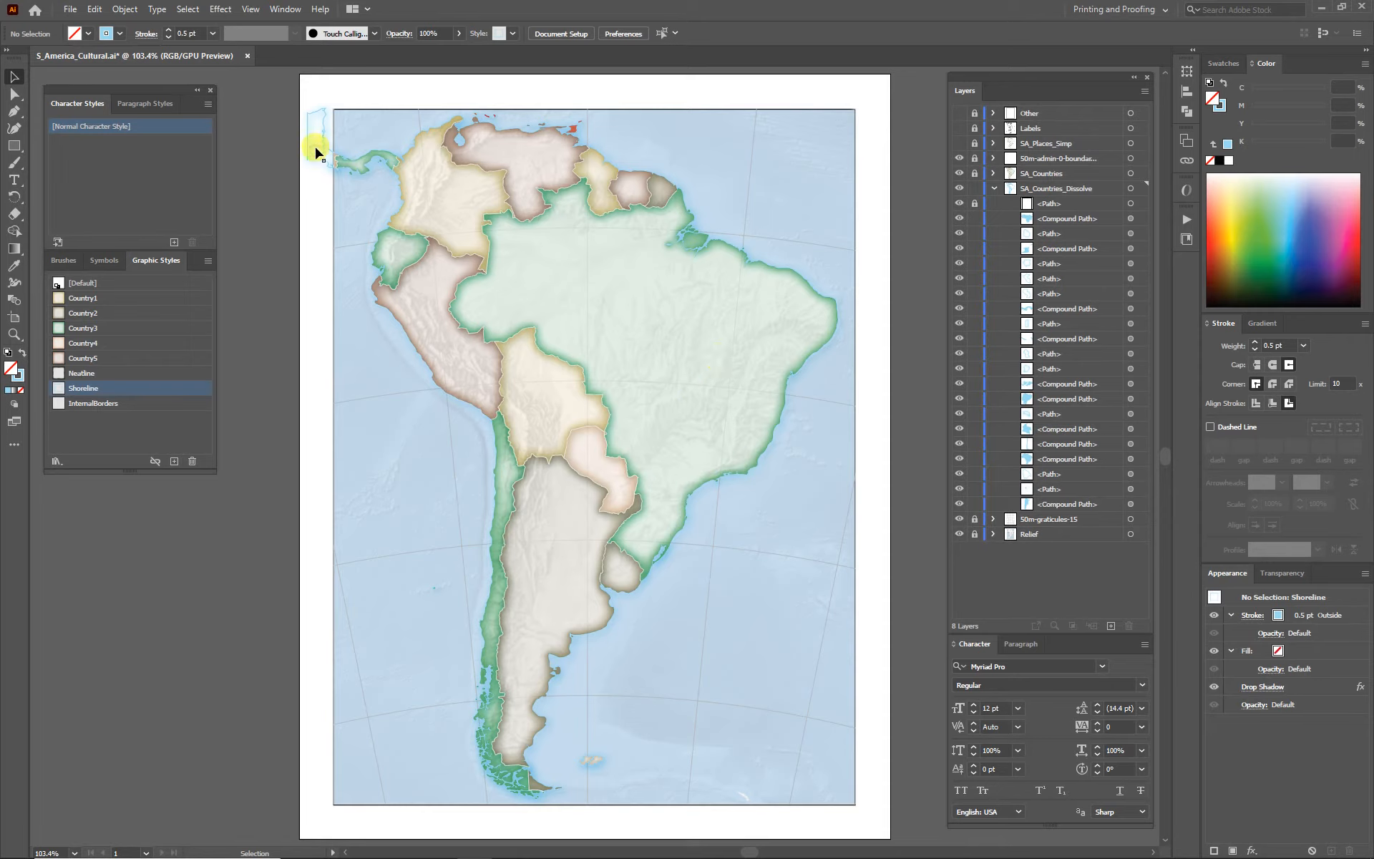
Unlock the frame path and use it as the clipping mask of the SA_Countries_Dissolve layer, then collapse and lock the layer.
{"action": "left_click", "coordinate": [974, 203]}
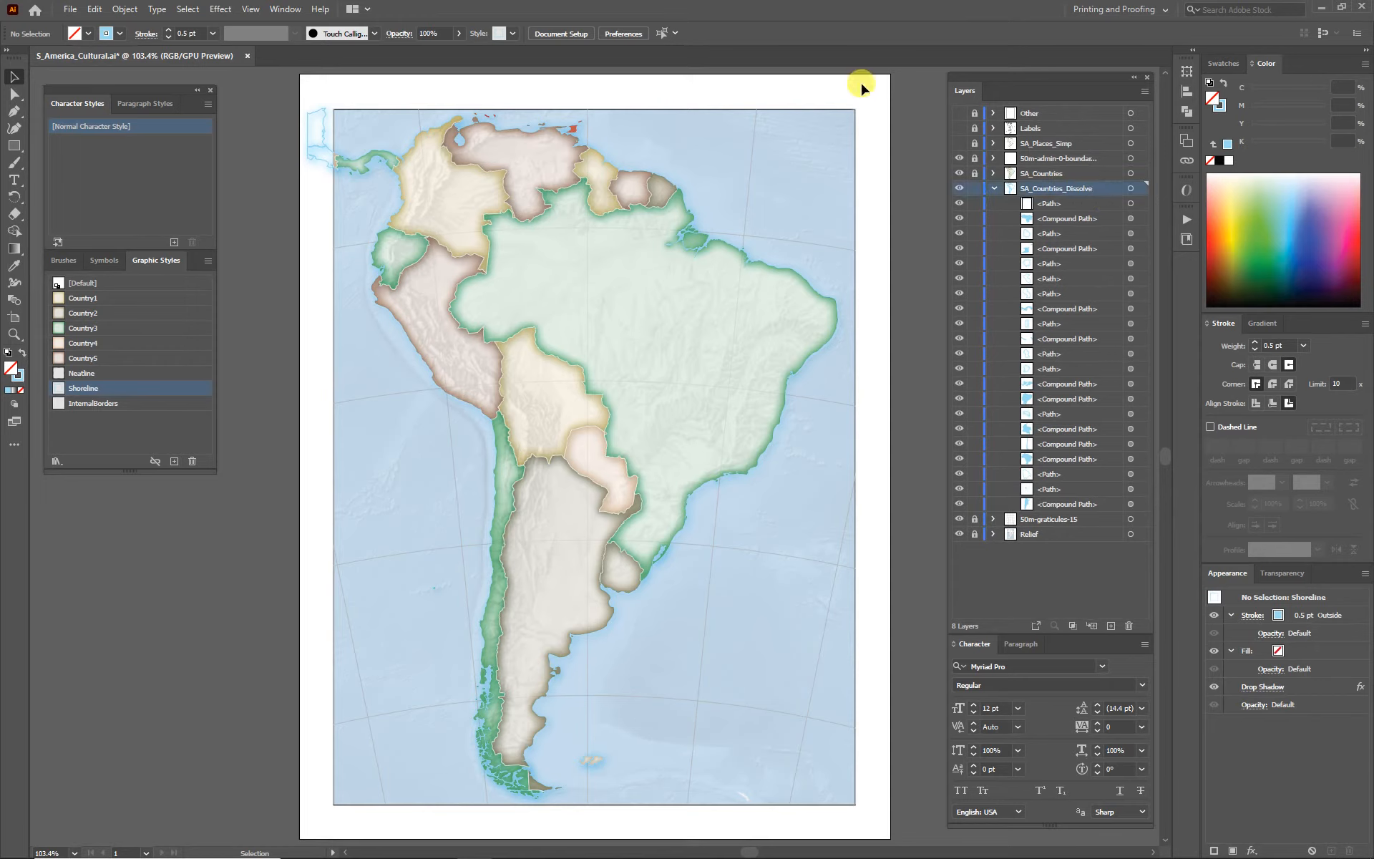
{"action": "left_click", "coordinate": [1144, 92]}
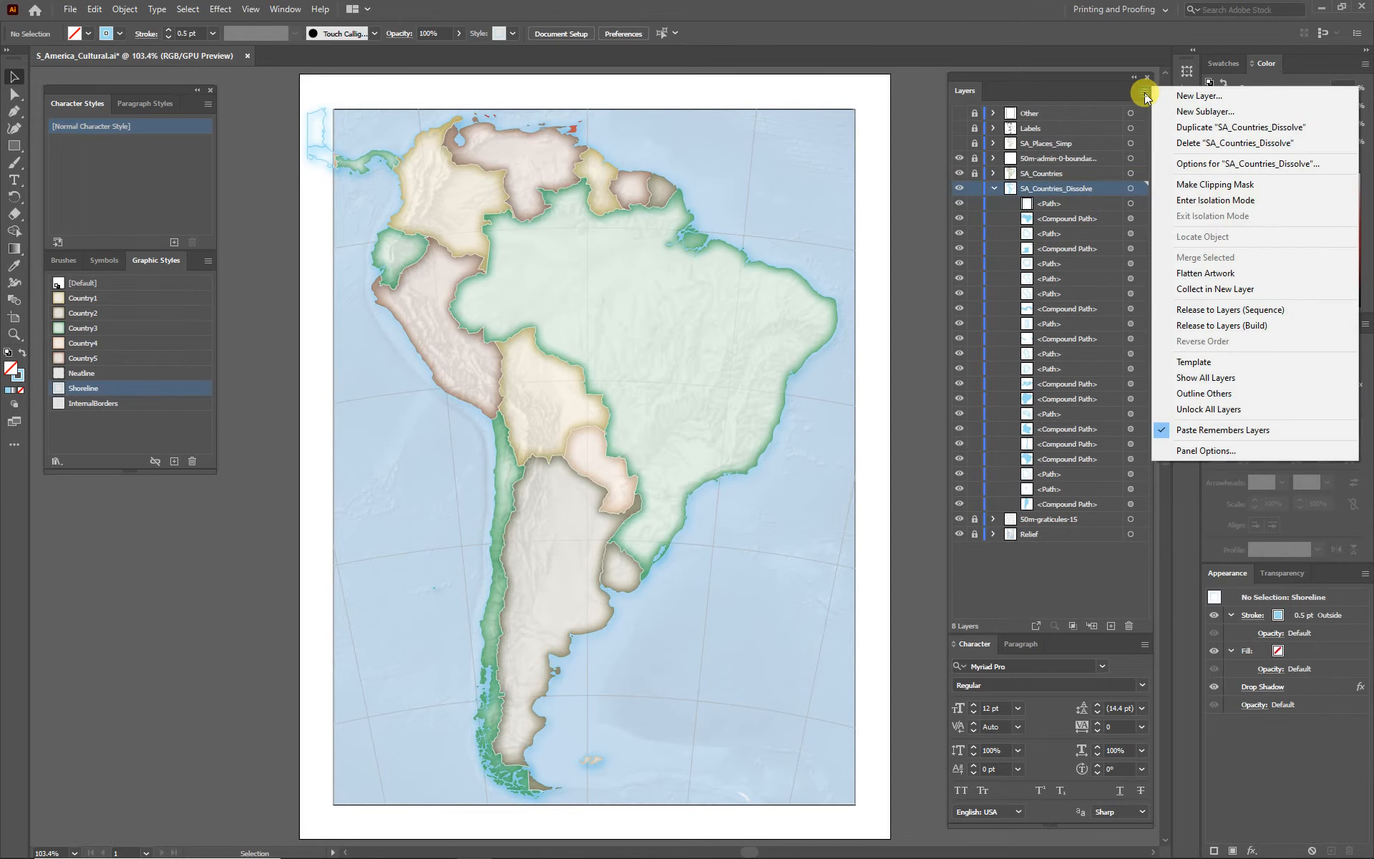
{"action": "left_click", "coordinate": [1203, 184]}
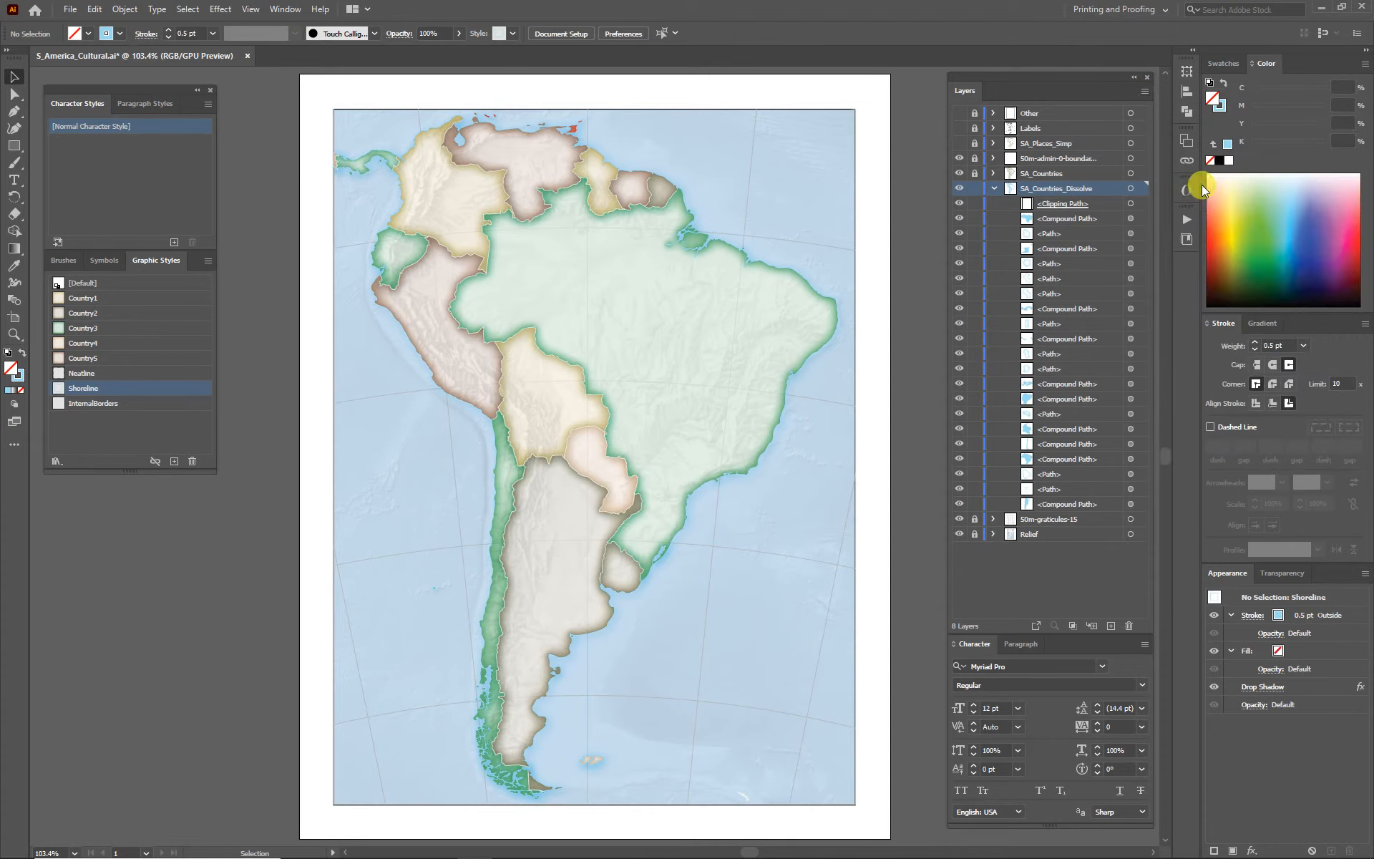
{"action": "left_click", "coordinate": [992, 189]}
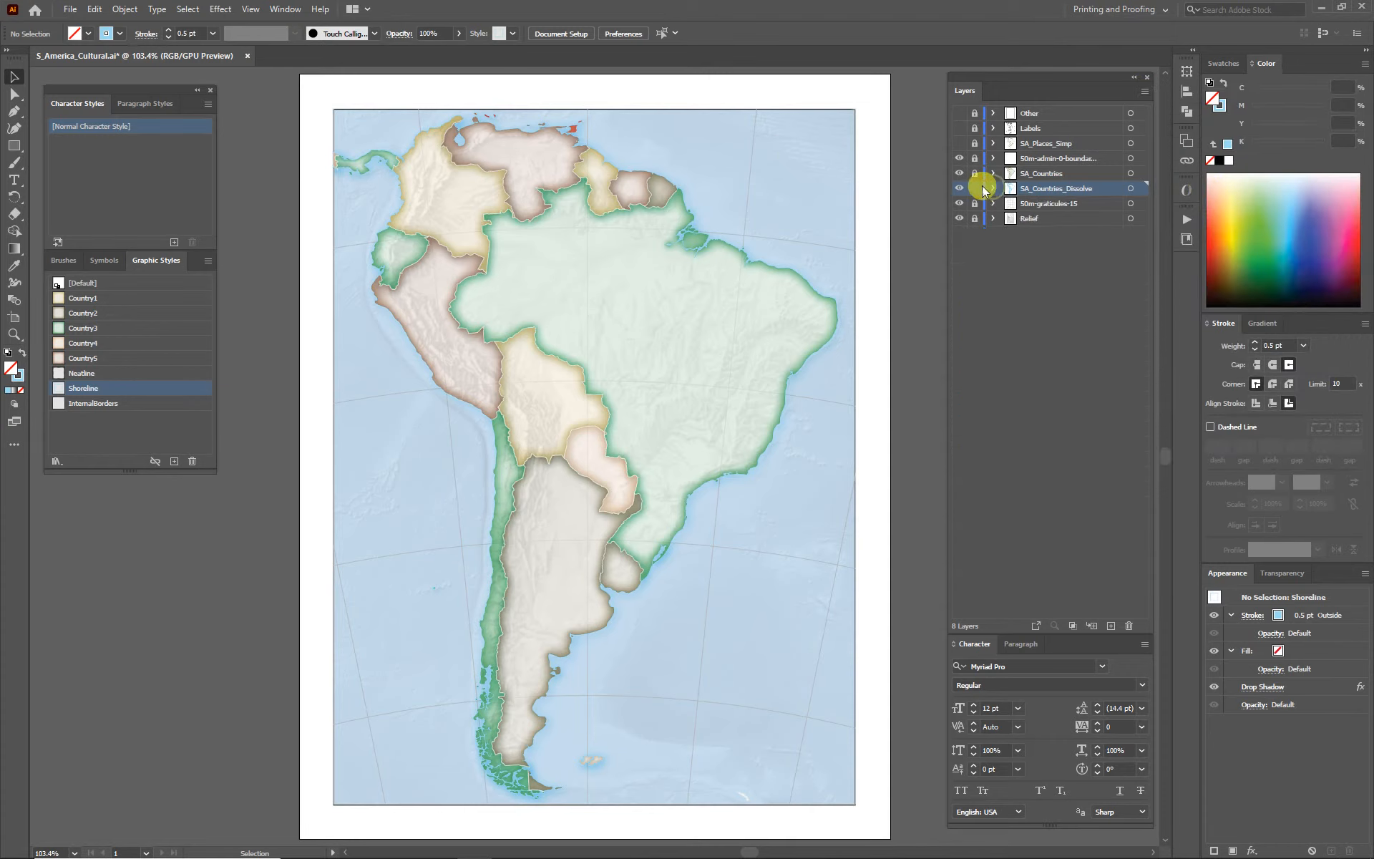
{"action": "left_click", "coordinate": [974, 188]}
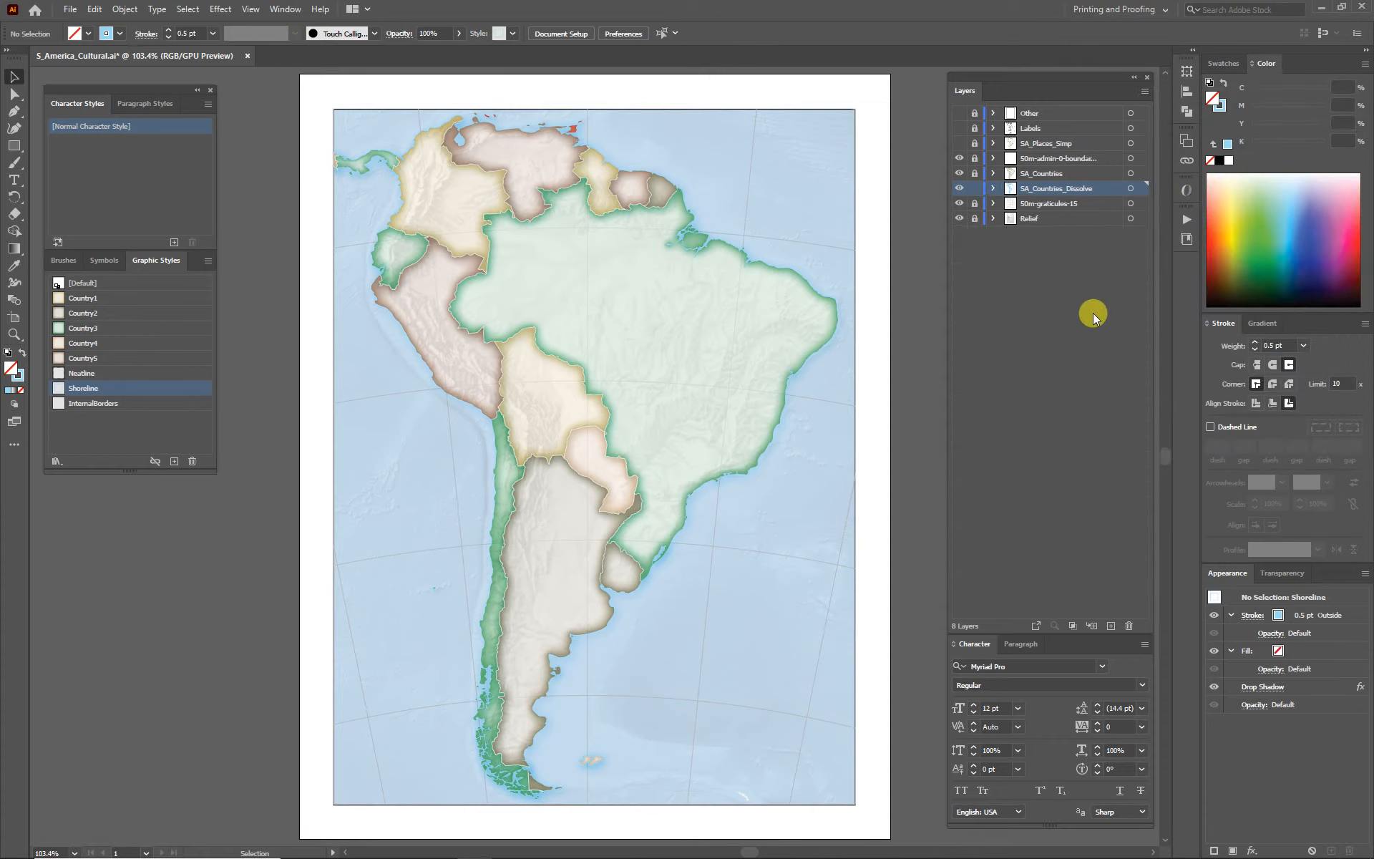
Show and unlock the Other layer and expand its clip group down to the individual paths.
{"action": "left_click", "coordinate": [960, 113]}
{"action": "left_click", "coordinate": [975, 113]}
{"action": "left_click", "coordinate": [993, 113]}
{"action": "left_click", "coordinate": [1010, 128]}
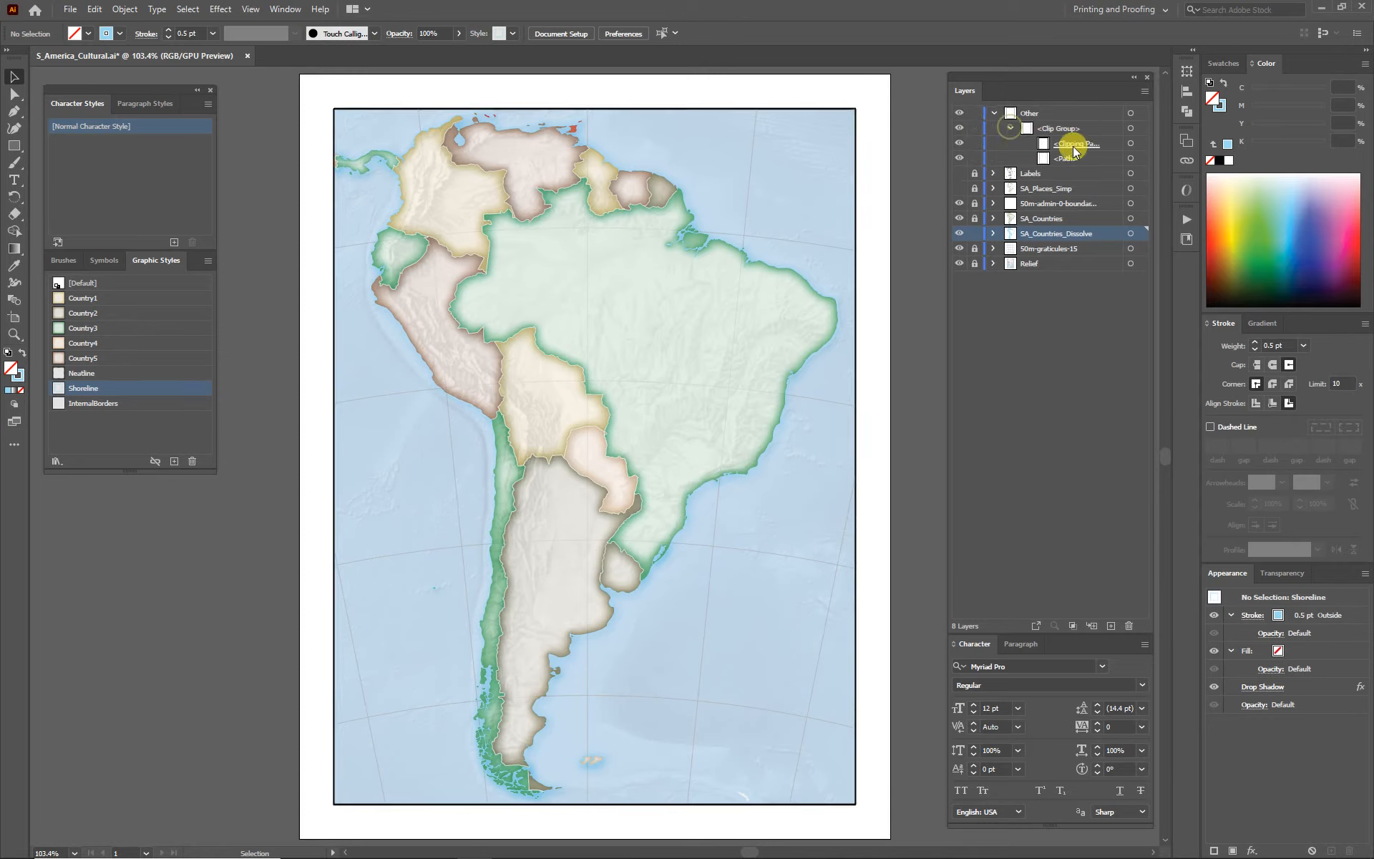
Delete the artboard-sized clipping path from the clip group in the Other layer.
{"action": "left_click", "coordinate": [1131, 158]}
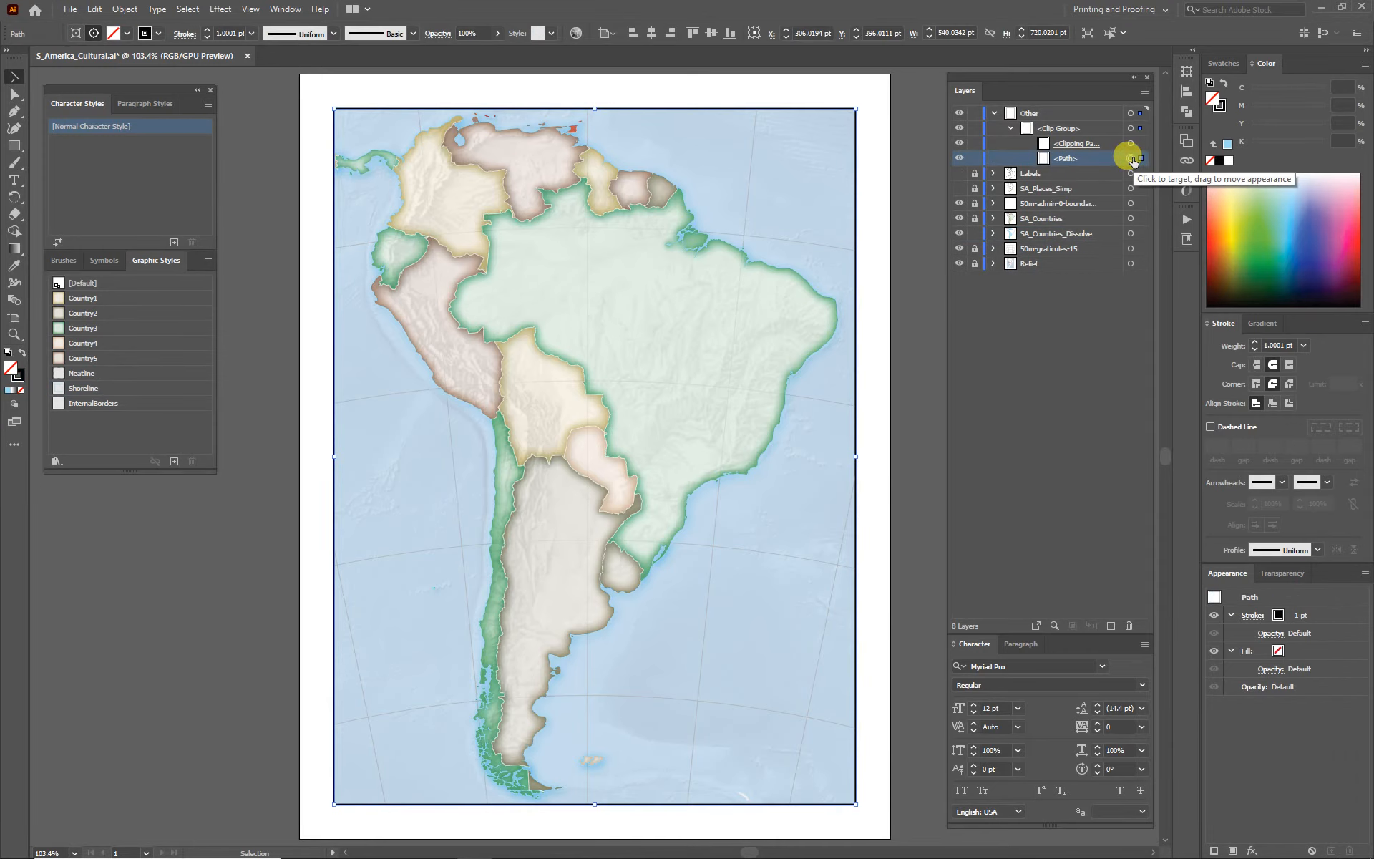
{"action": "left_click", "coordinate": [1112, 144]}
{"action": "left_click", "coordinate": [1130, 143]}
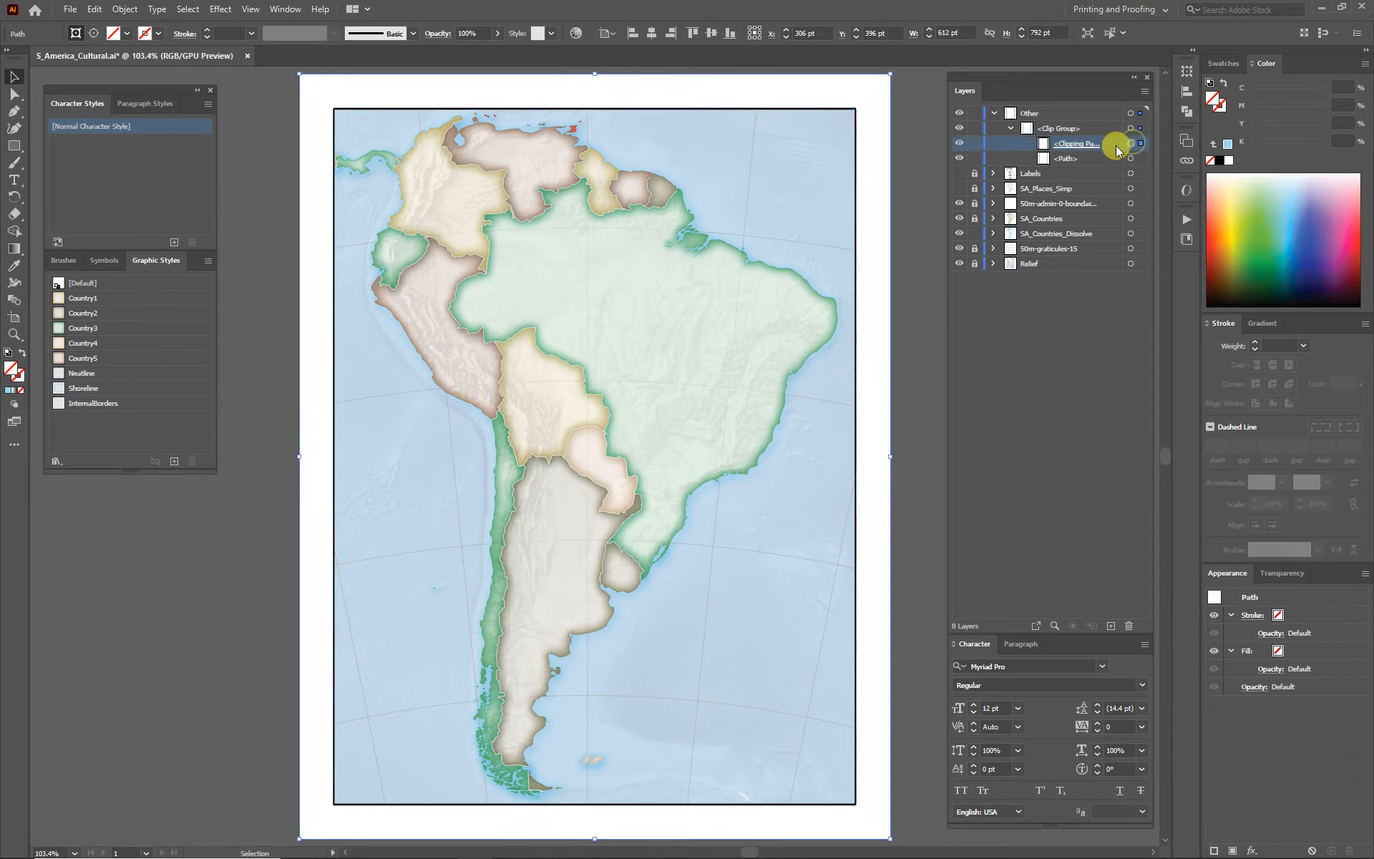
{"action": "left_click", "coordinate": [1129, 626]}
Ungroup the remaining group in the Other layer so the map frame path stands alone.
{"action": "left_click", "coordinate": [1059, 129]}
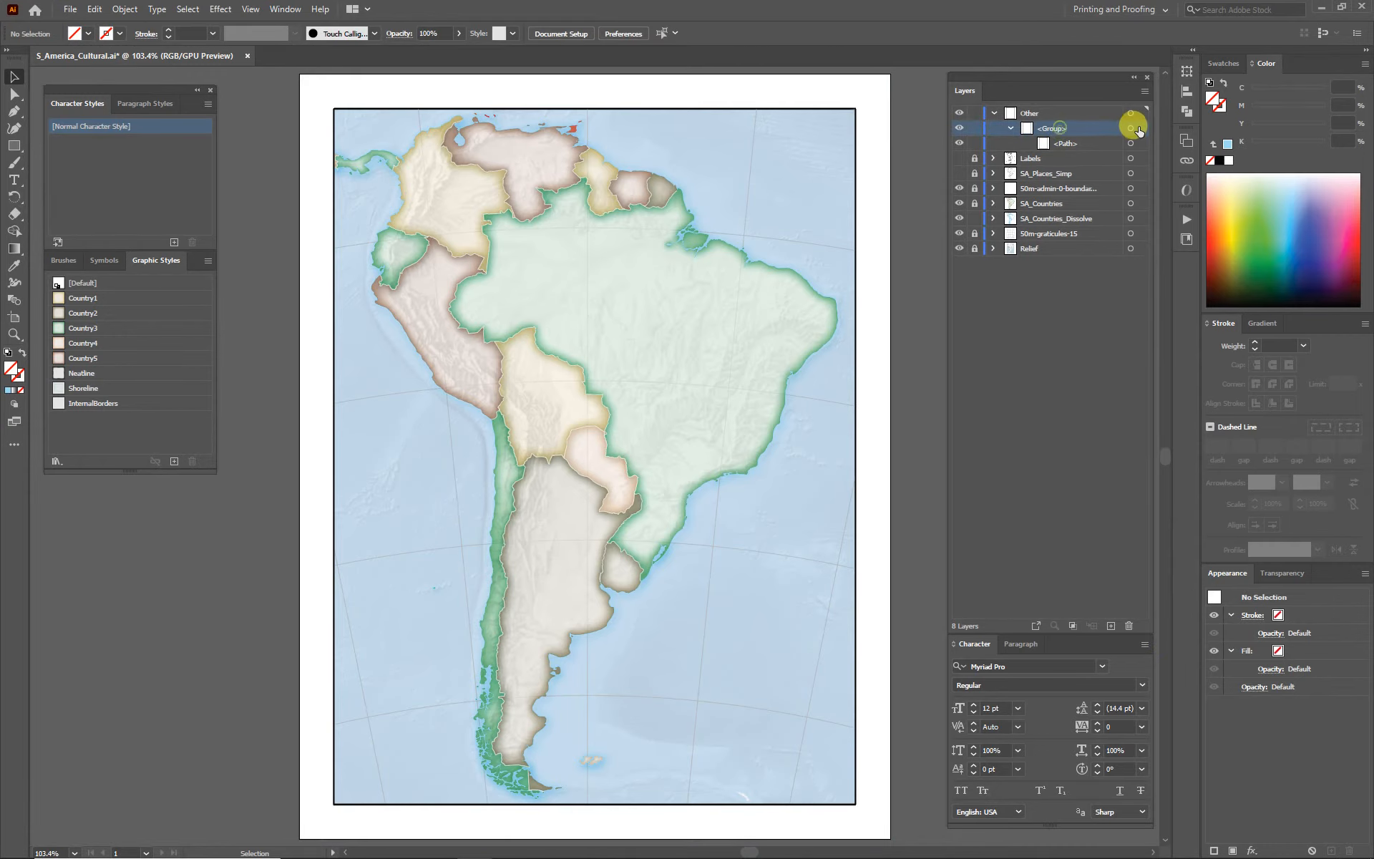
{"action": "left_click", "coordinate": [1130, 128]}
{"action": "left_click", "coordinate": [125, 10]}
{"action": "left_click", "coordinate": [143, 93]}
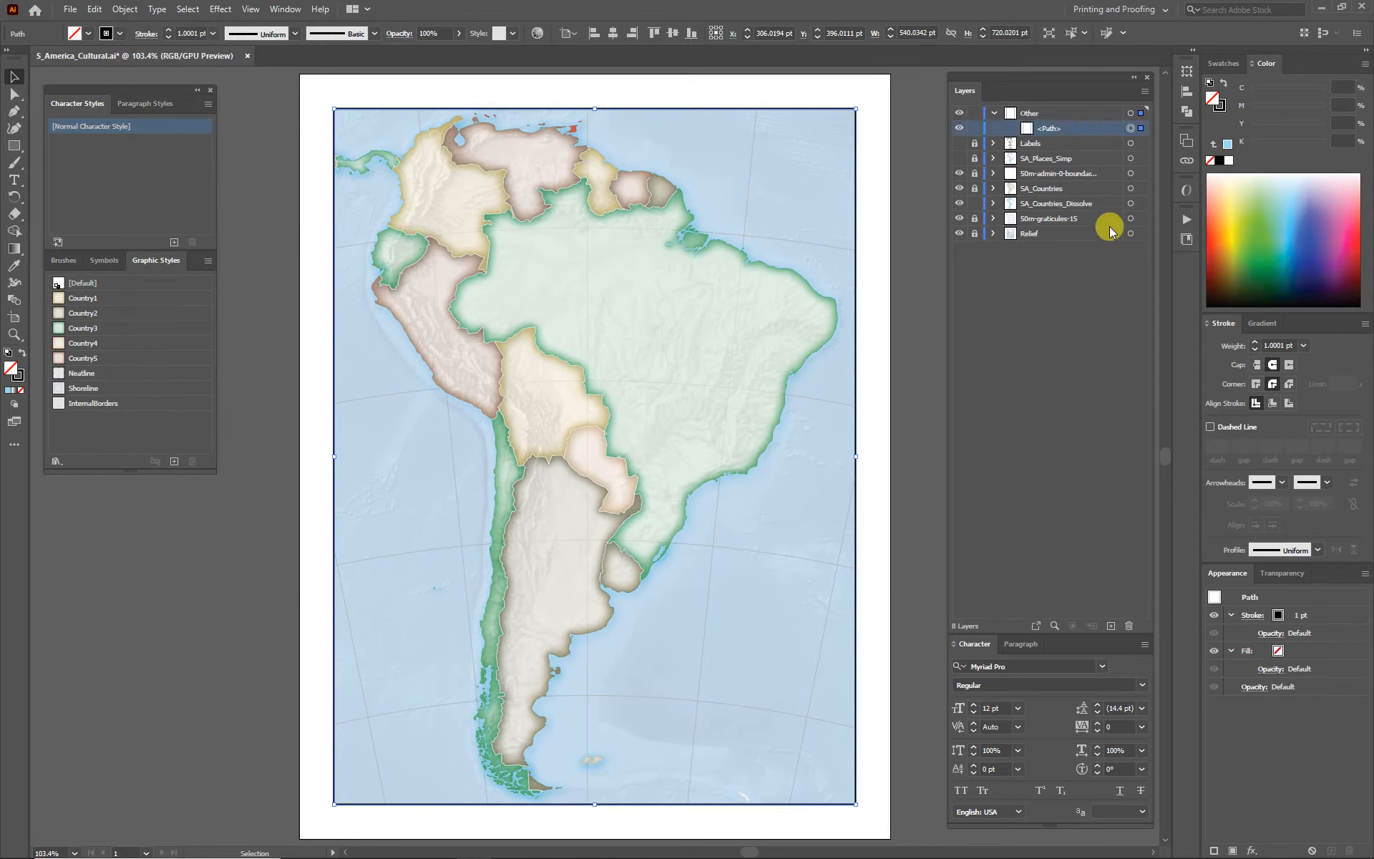
Apply the Neatline graphic style to the map frame path in the Other layer and check its pattern.
{"action": "left_click", "coordinate": [83, 373]}
{"action": "left_click", "coordinate": [140, 580]}
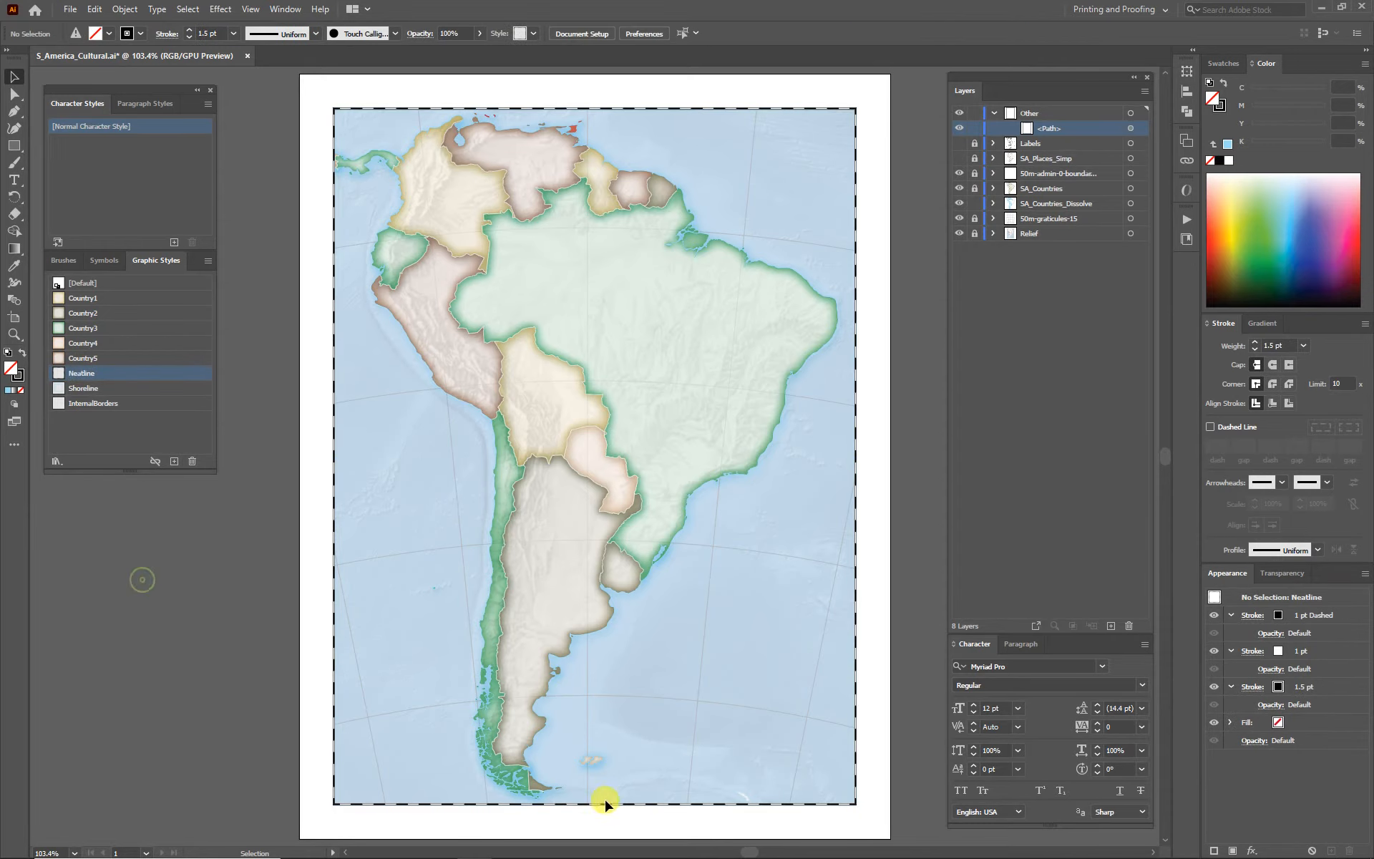
{"action": "key", "text": "ctrl+space"}
{"action": "left_click_drag", "start_coordinate": [403, 98], "coordinate": [486, 228]}
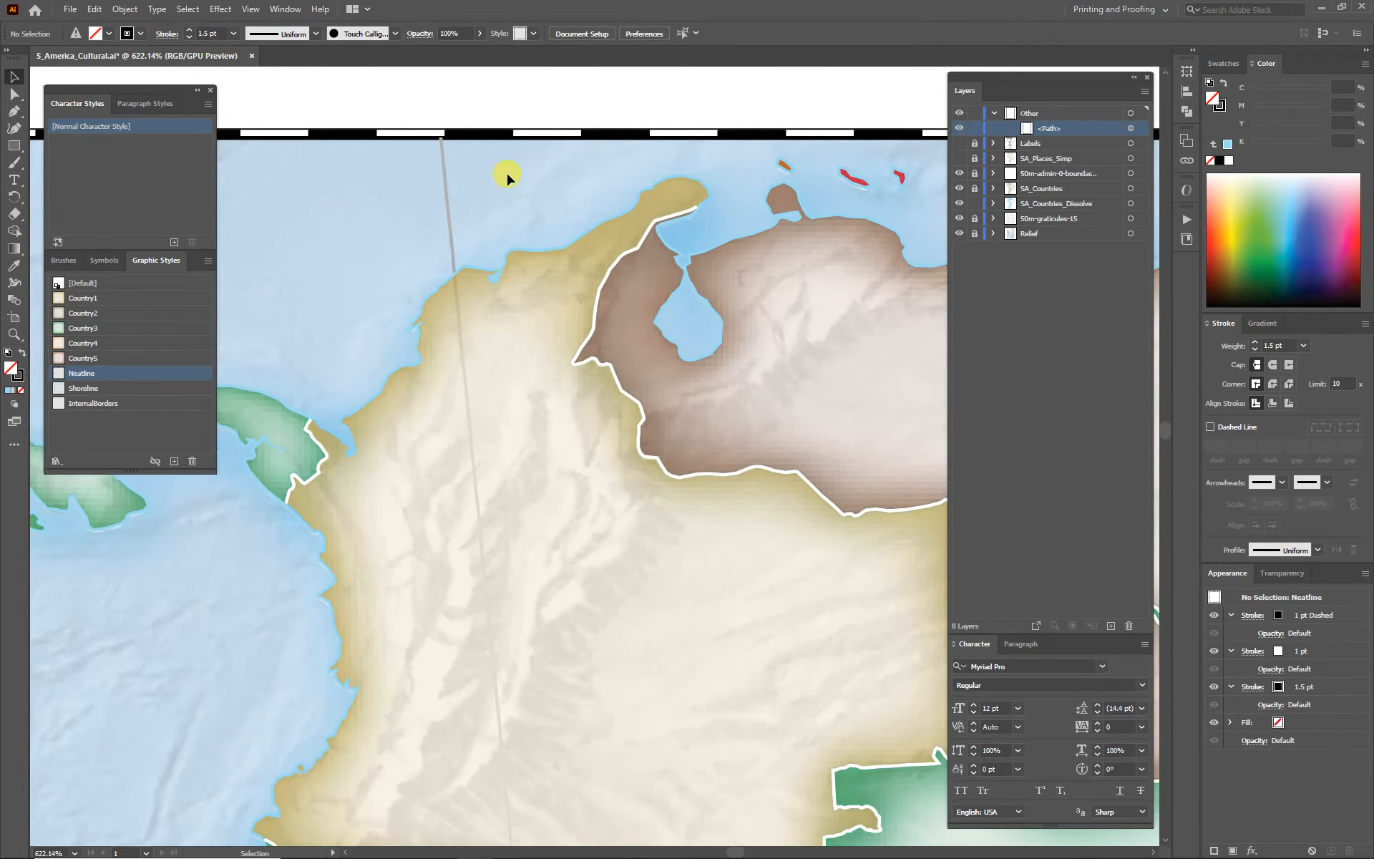
{"action": "key", "text": "ctrl+0"}
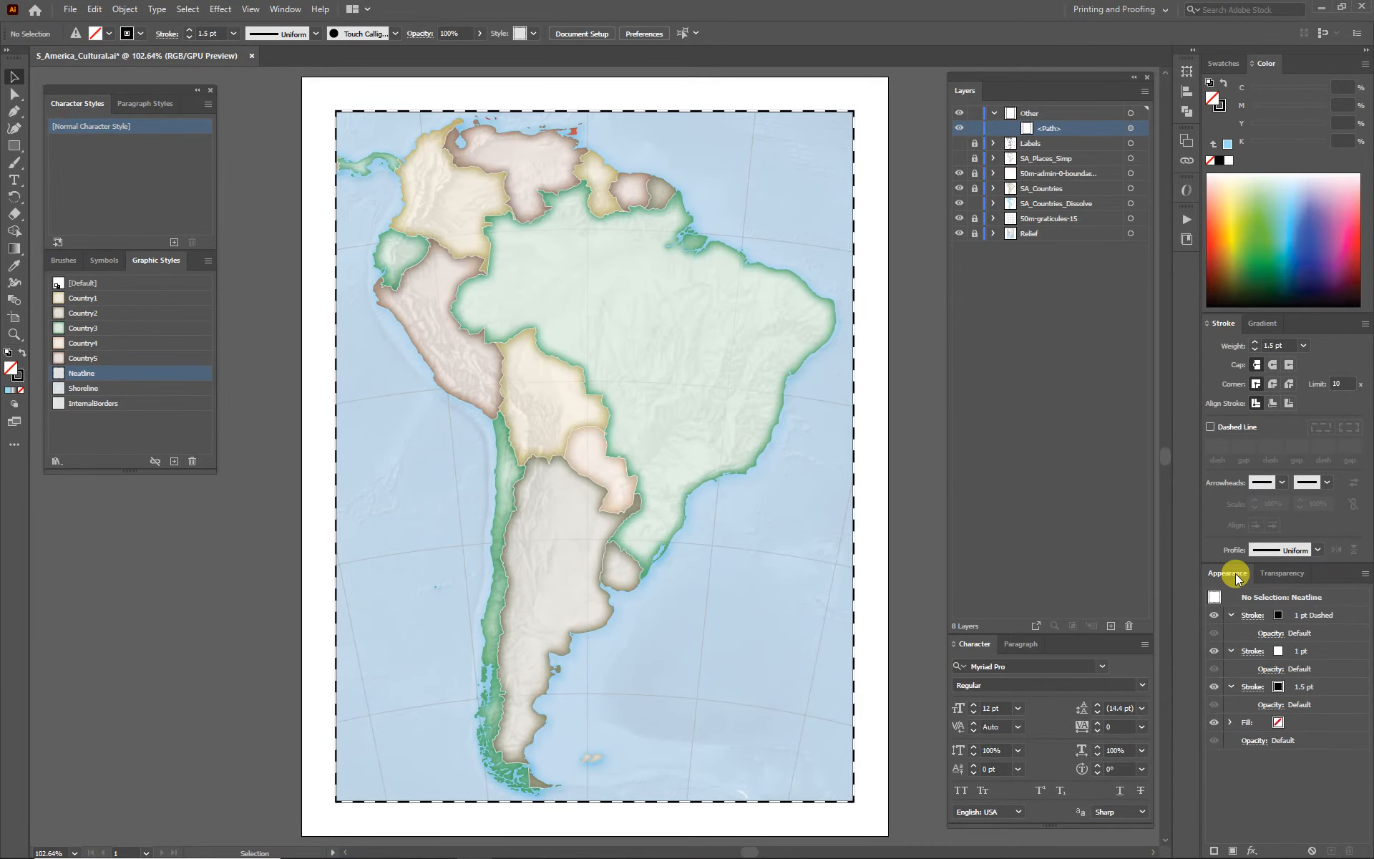
Examine the stroke settings of the neatline frame, including its white stroke and its dashed black stroke.
{"action": "left_click", "coordinate": [854, 723]}
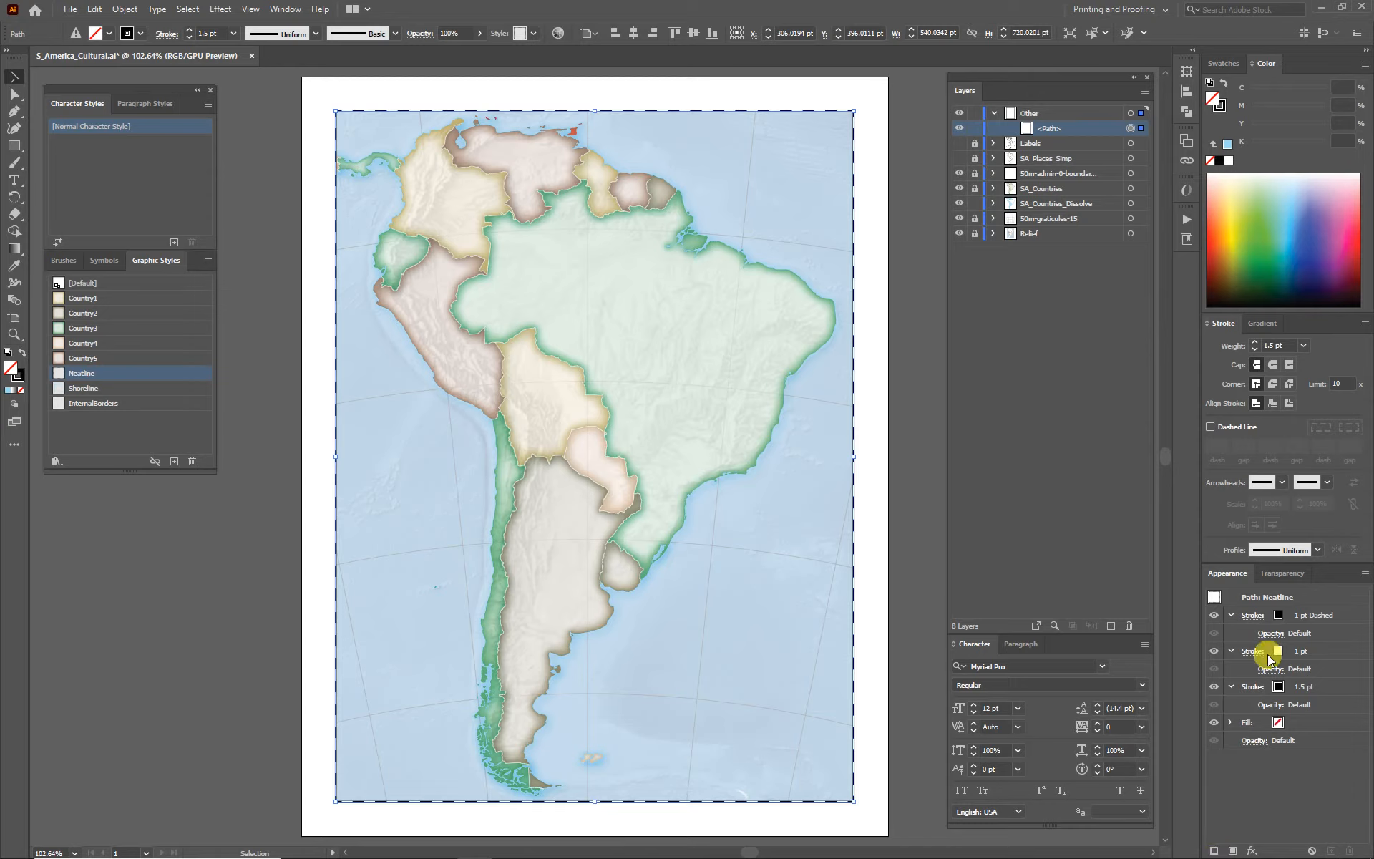
{"action": "left_click", "coordinate": [1245, 653]}
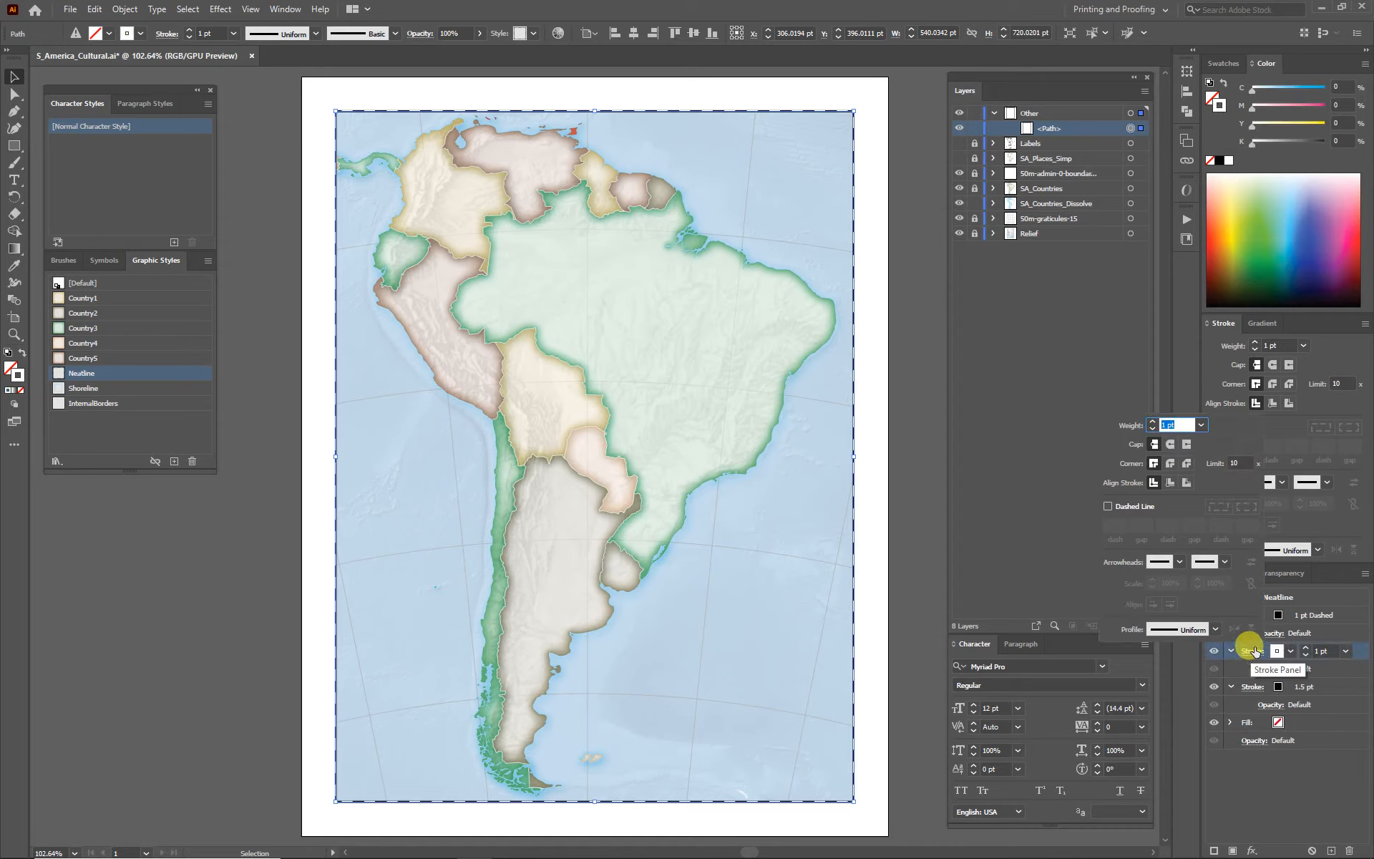
{"action": "left_click", "coordinate": [1347, 635]}
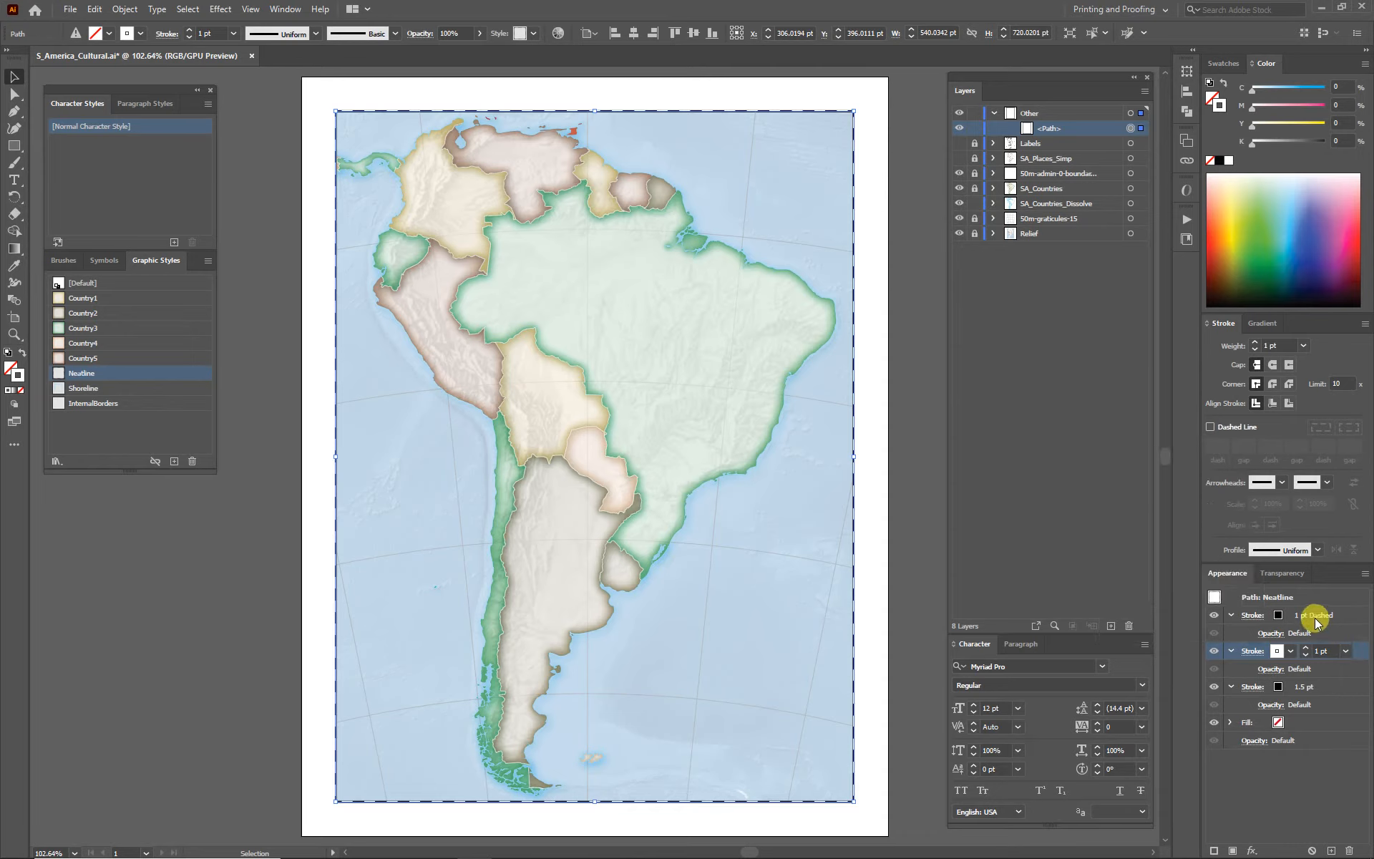
{"action": "left_click", "coordinate": [1247, 614]}
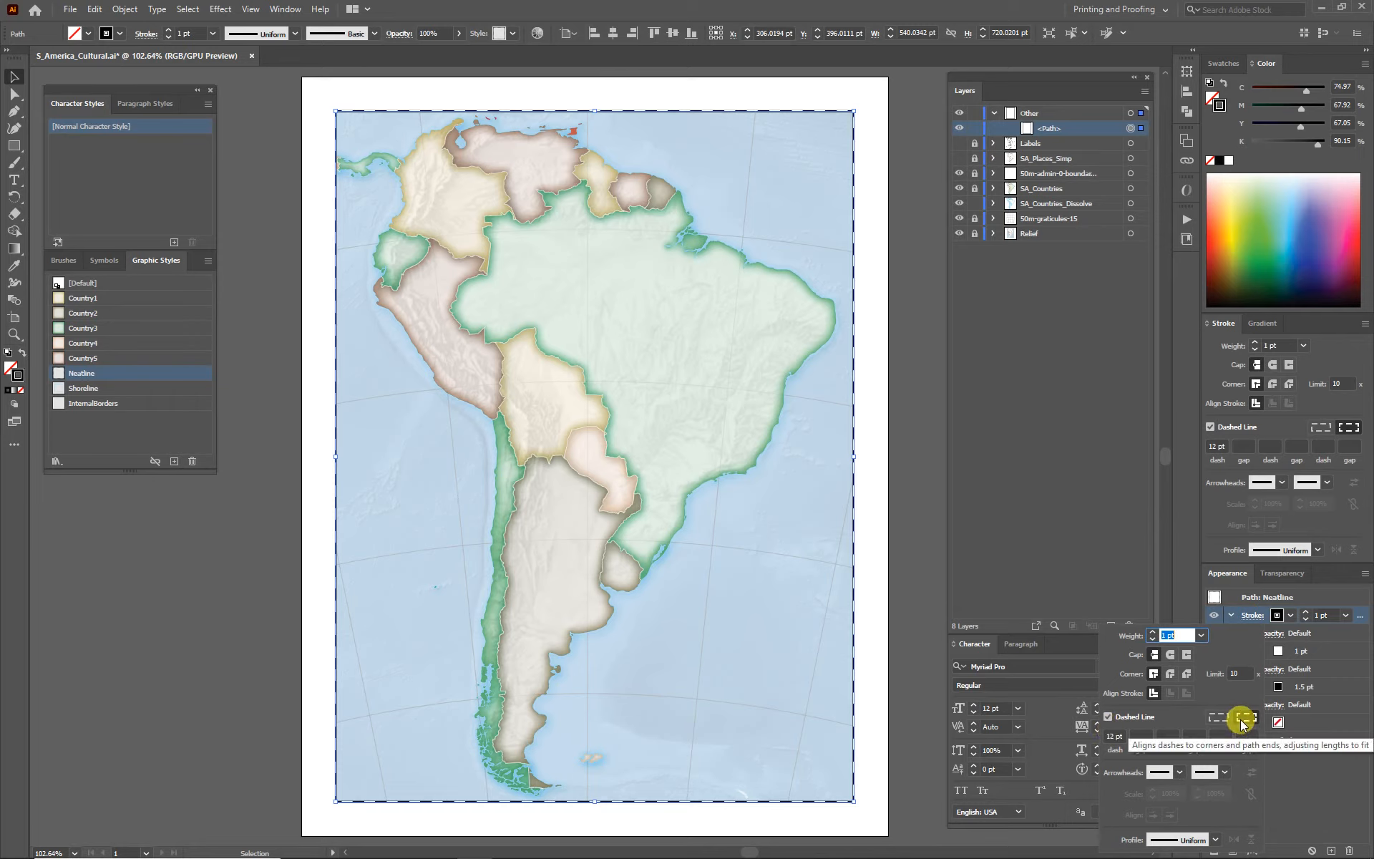
{"action": "left_click", "coordinate": [1324, 776]}
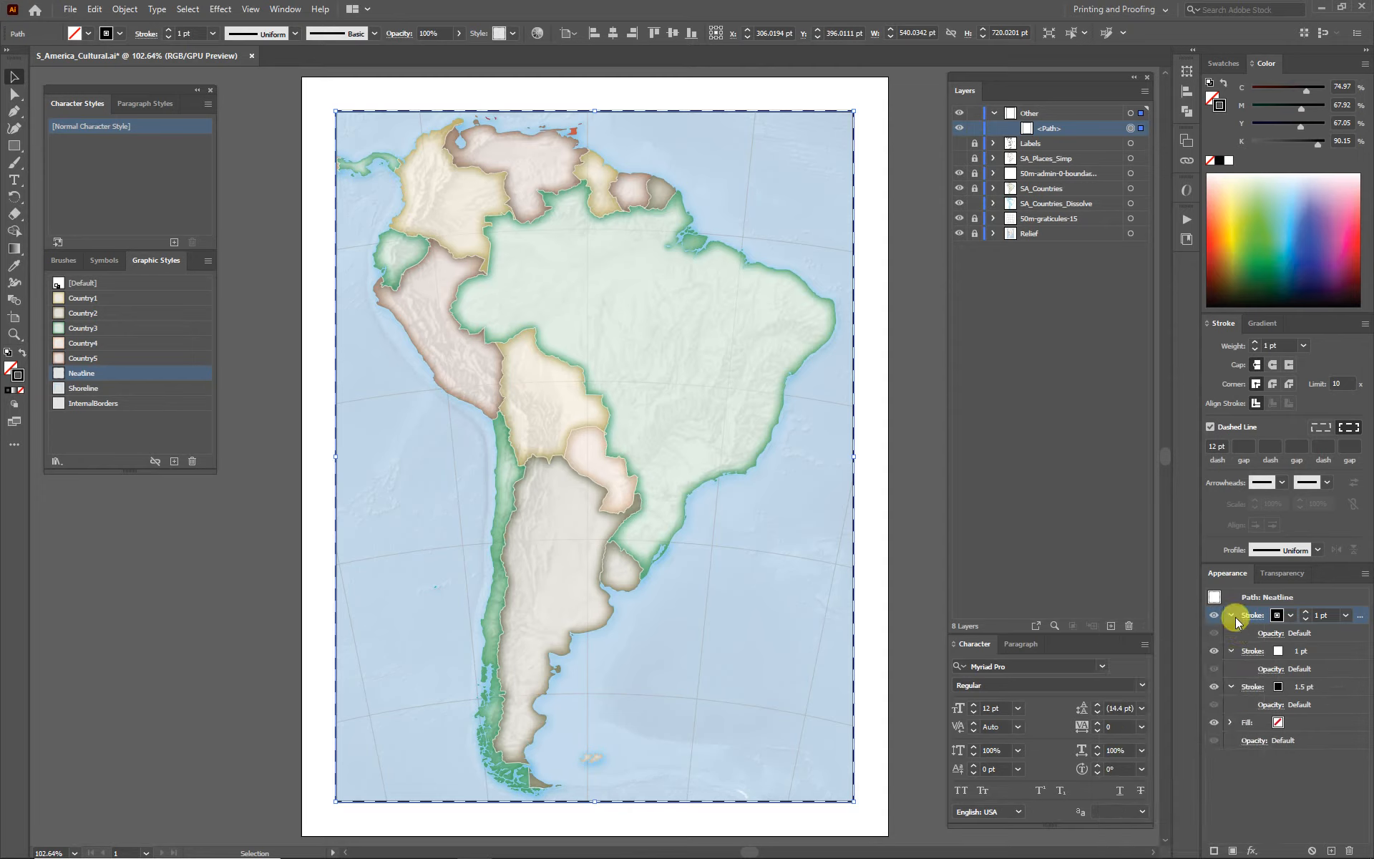
Show and unlock the SA_Places_Simp layer and delete the clipping path from its clip group.
{"action": "left_click", "coordinate": [240, 653]}
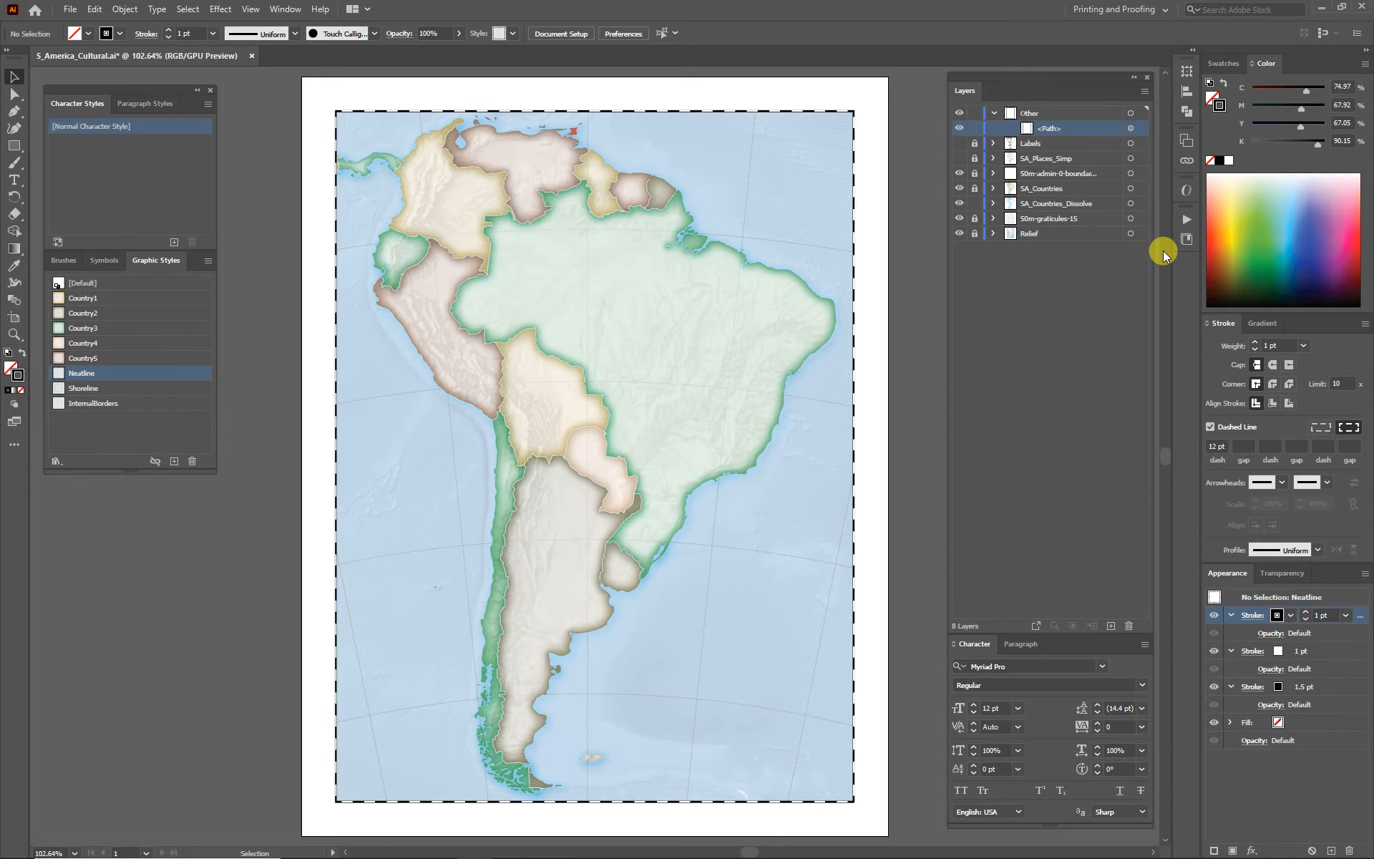
{"action": "left_click", "coordinate": [960, 158]}
{"action": "left_click", "coordinate": [974, 158]}
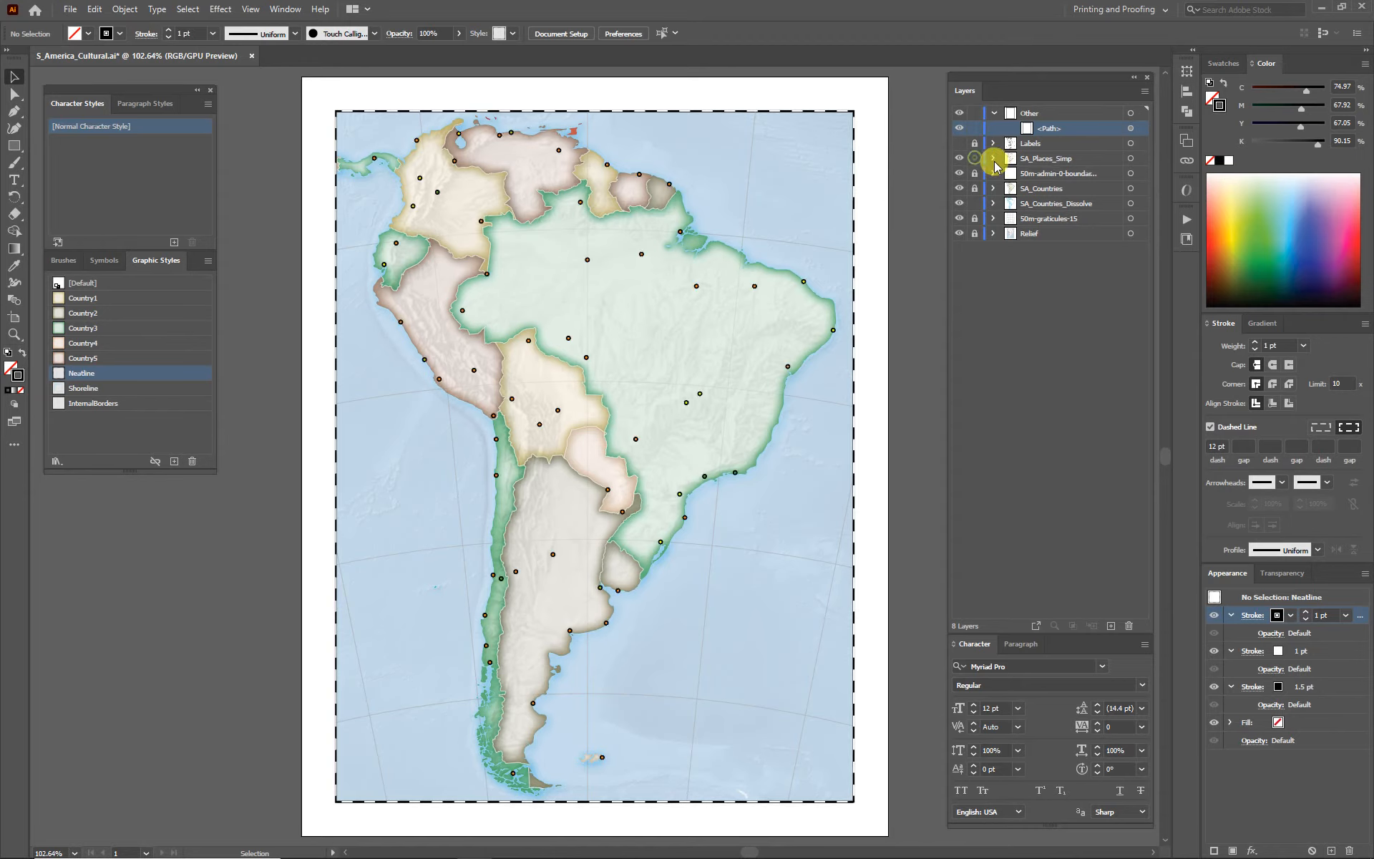
{"action": "left_click", "coordinate": [994, 158]}
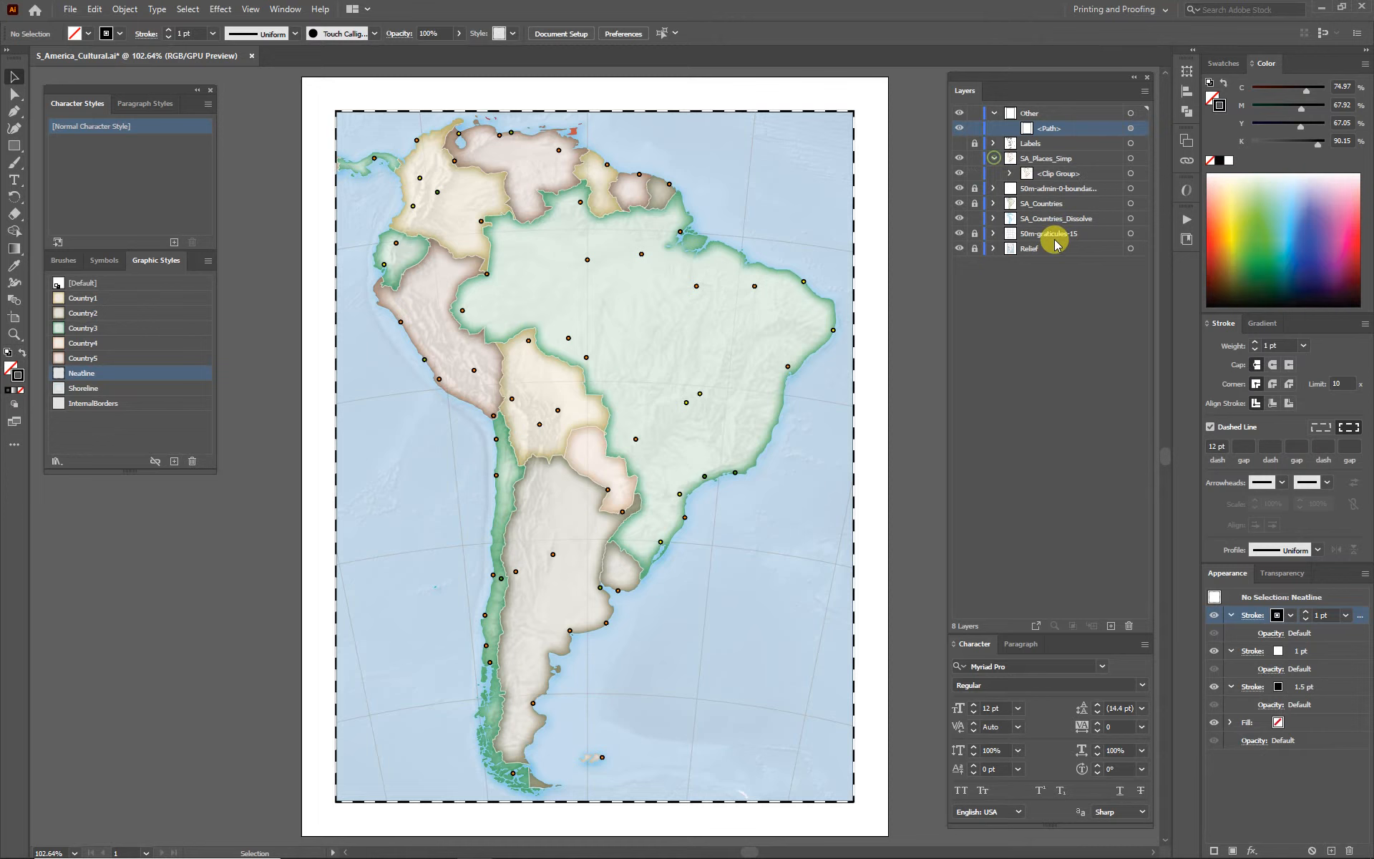
{"action": "left_click", "coordinate": [1015, 176]}
{"action": "left_click", "coordinate": [1123, 188]}
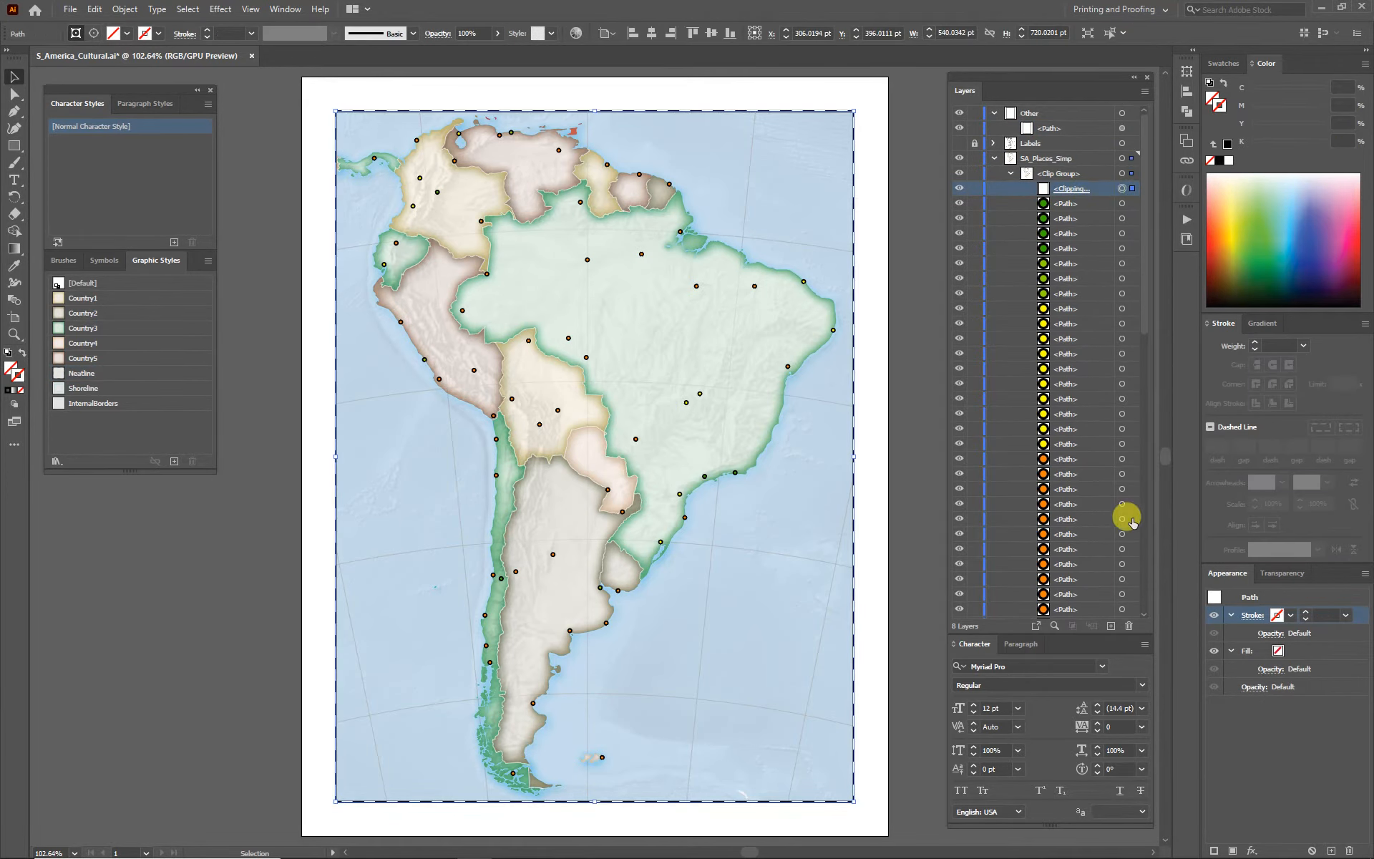
{"action": "left_click", "coordinate": [1129, 626]}
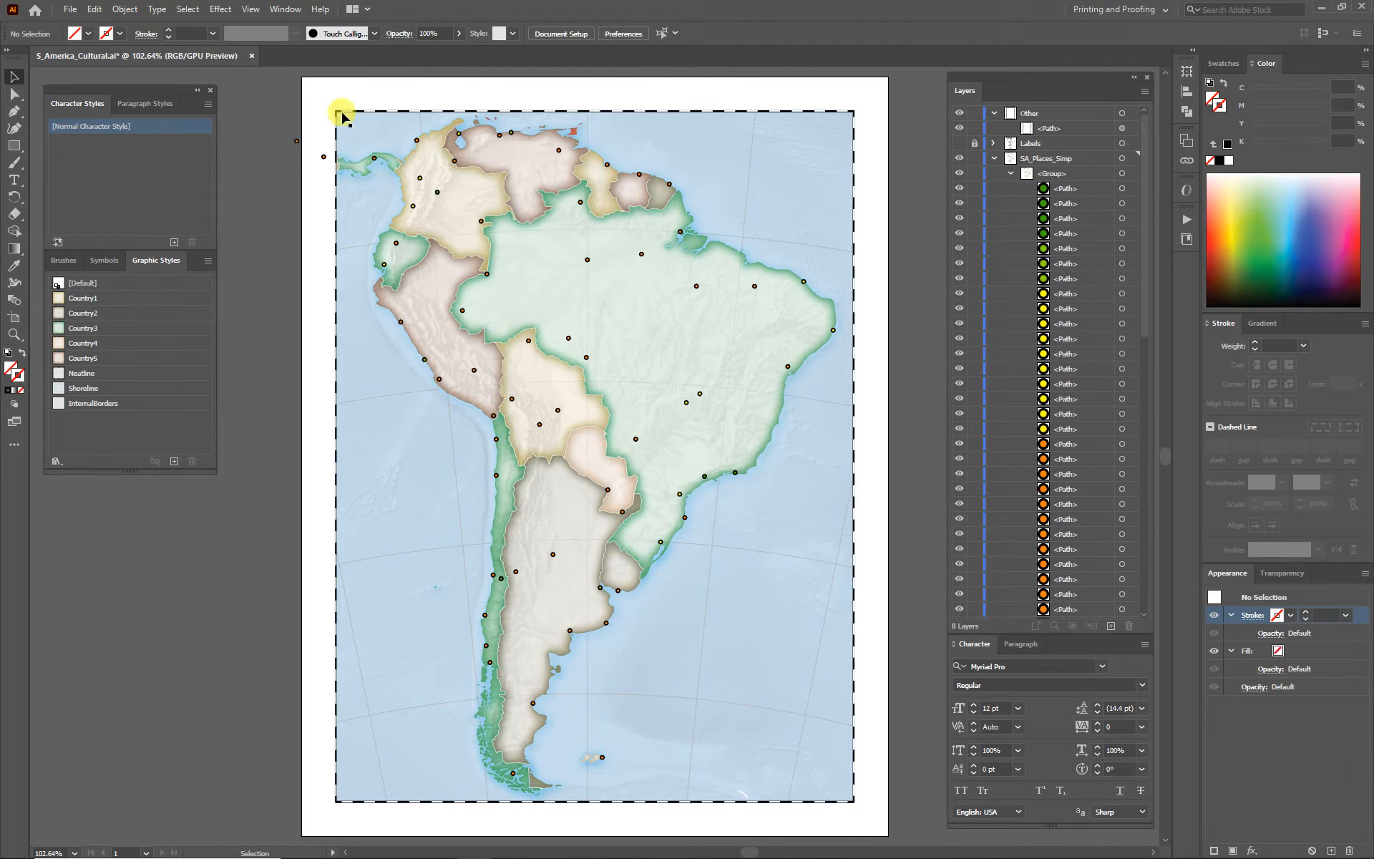
Lock the SA_Countries_Dissolve layer and try to select only the place points outside the map frame's upper-left corner.
{"action": "left_click_drag", "start_coordinate": [267, 112], "coordinate": [327, 183]}
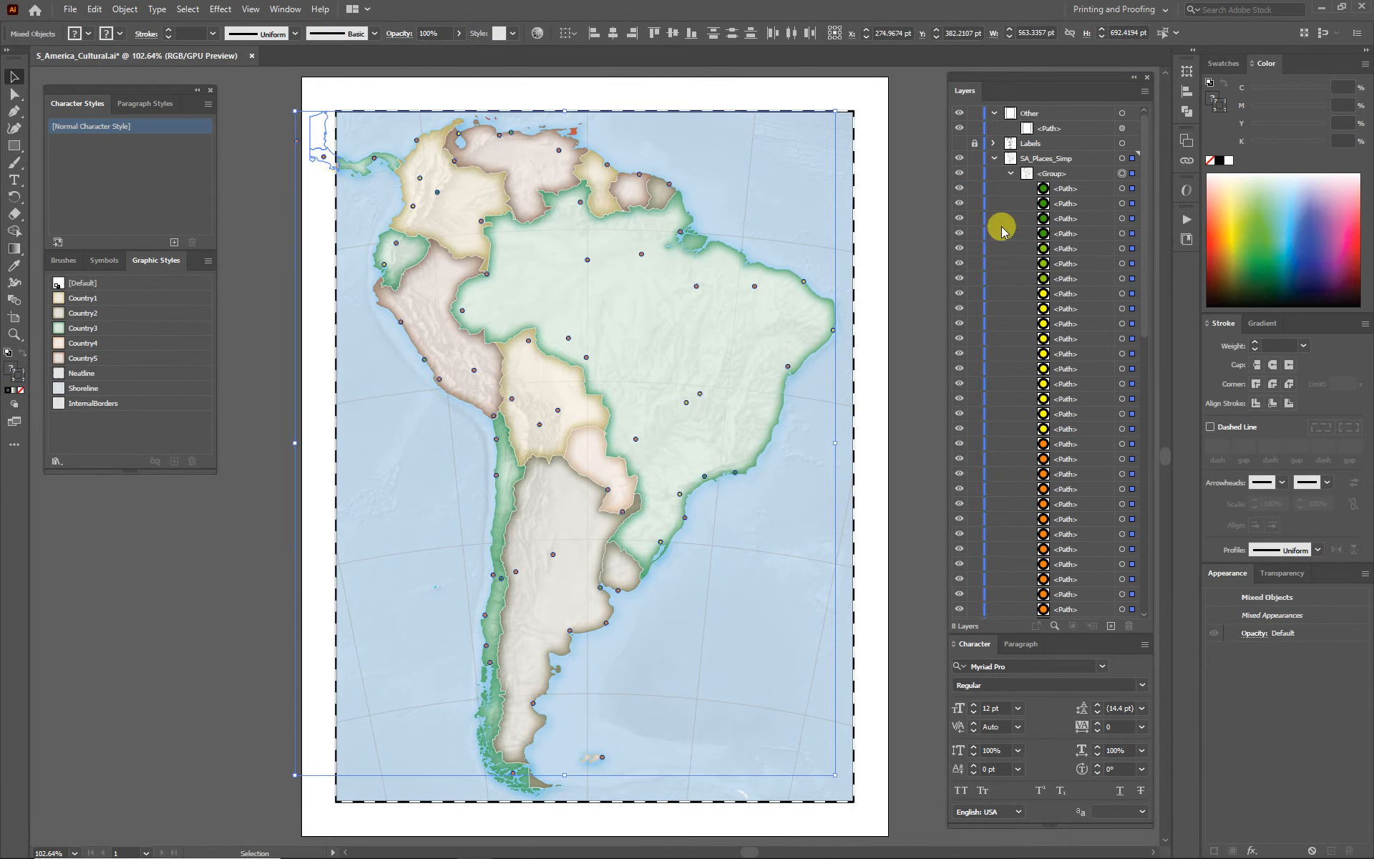
{"action": "left_click", "coordinate": [994, 158]}
{"action": "left_click", "coordinate": [973, 205]}
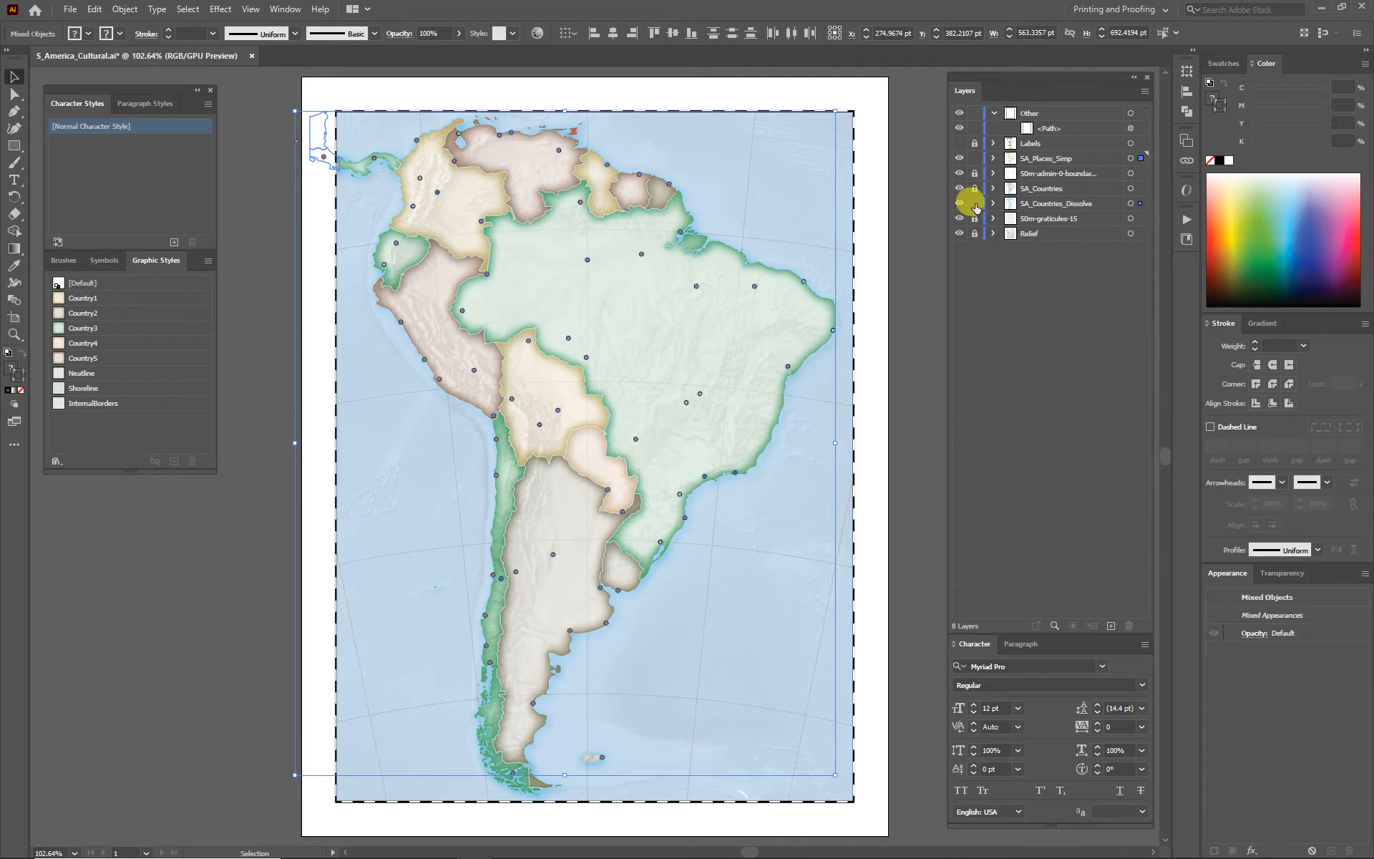
{"action": "left_click_drag", "start_coordinate": [268, 133], "coordinate": [326, 186]}
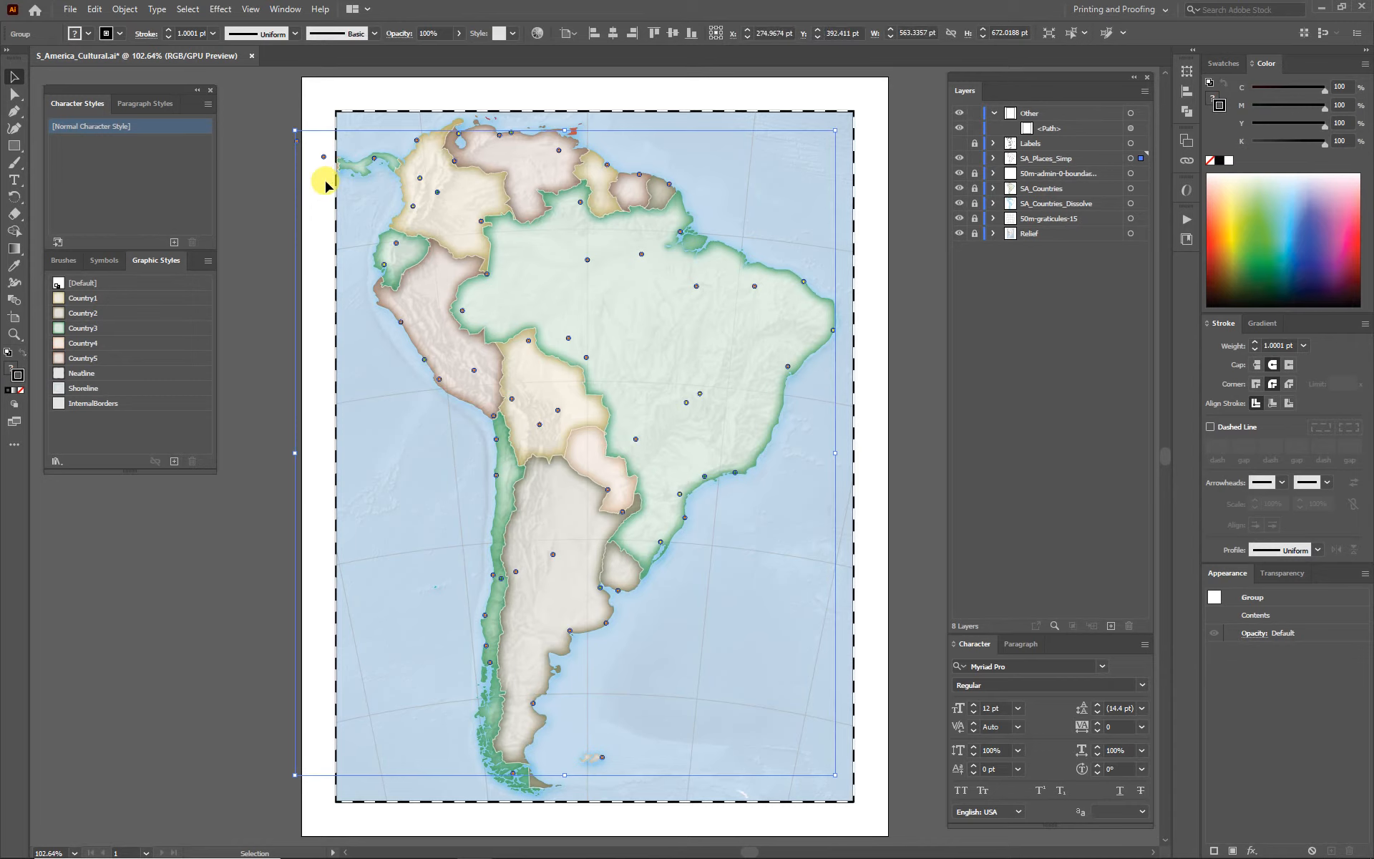
Ungroup the place points in the SA_Places_Simp layer so each point is a separate path.
{"action": "left_click", "coordinate": [993, 159], "text": "alt"}
{"action": "left_click", "coordinate": [1051, 175]}
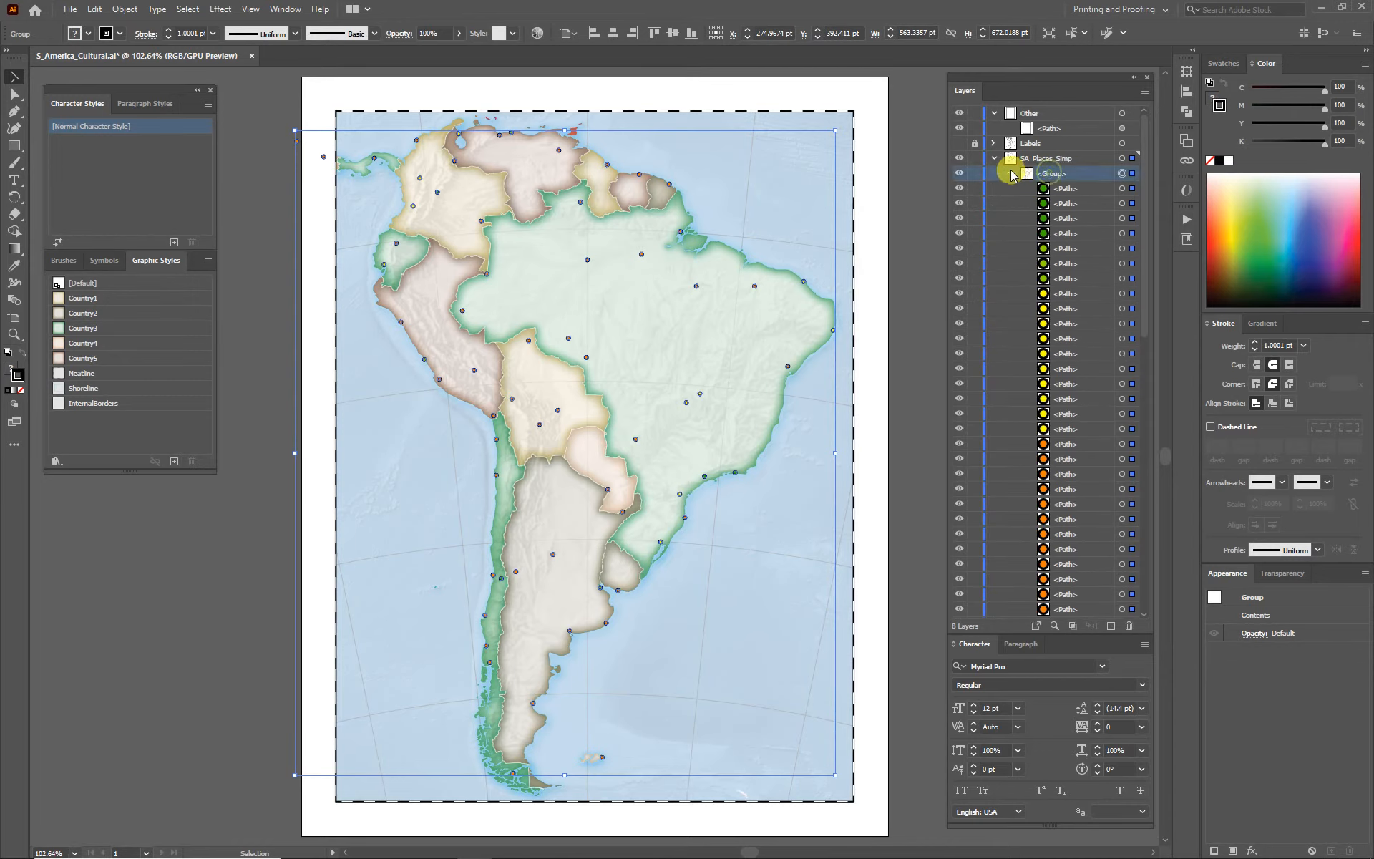
{"action": "left_click", "coordinate": [1010, 173]}
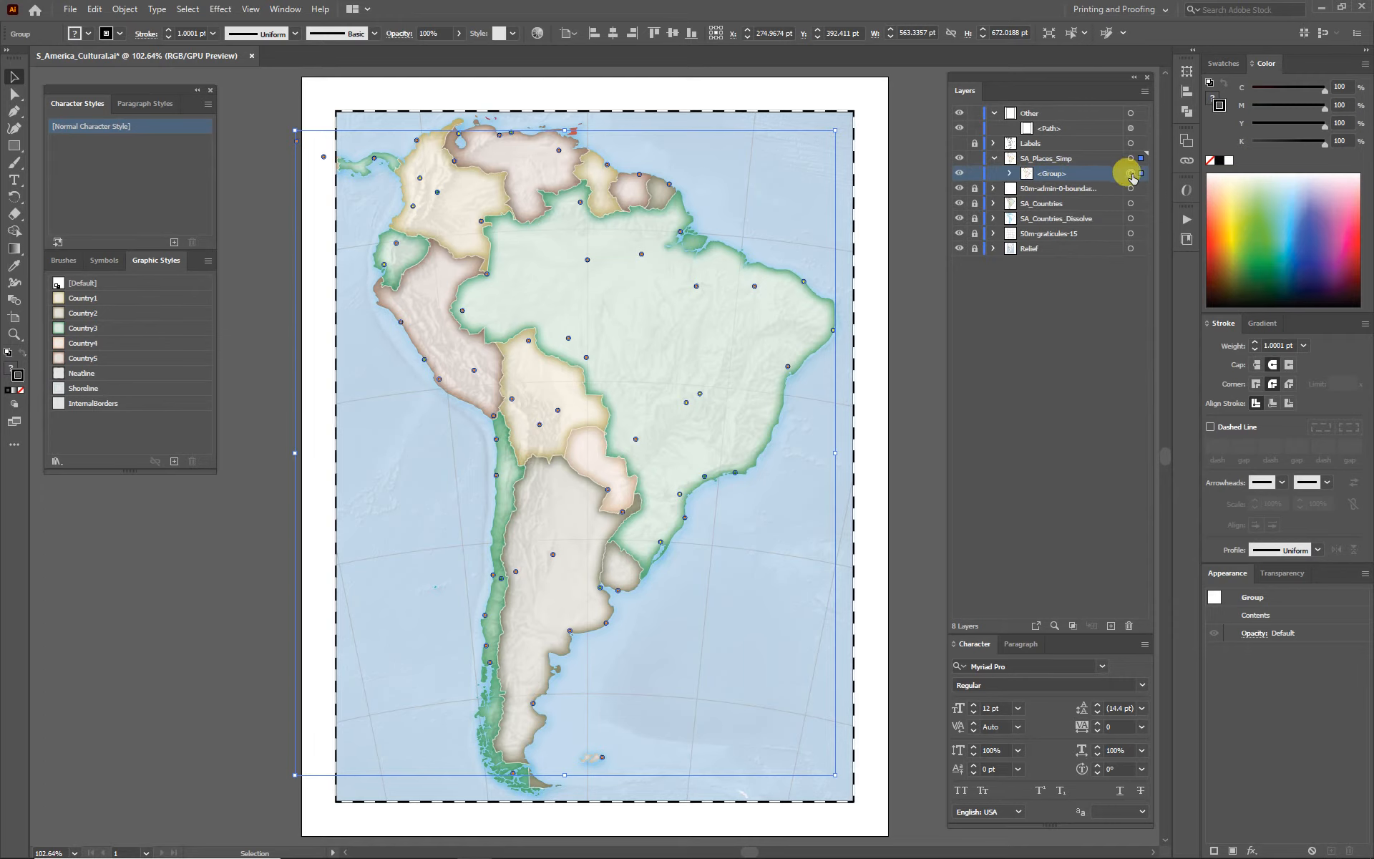
{"action": "left_click", "coordinate": [1130, 173]}
{"action": "left_click", "coordinate": [125, 9]}
{"action": "left_click", "coordinate": [140, 93]}
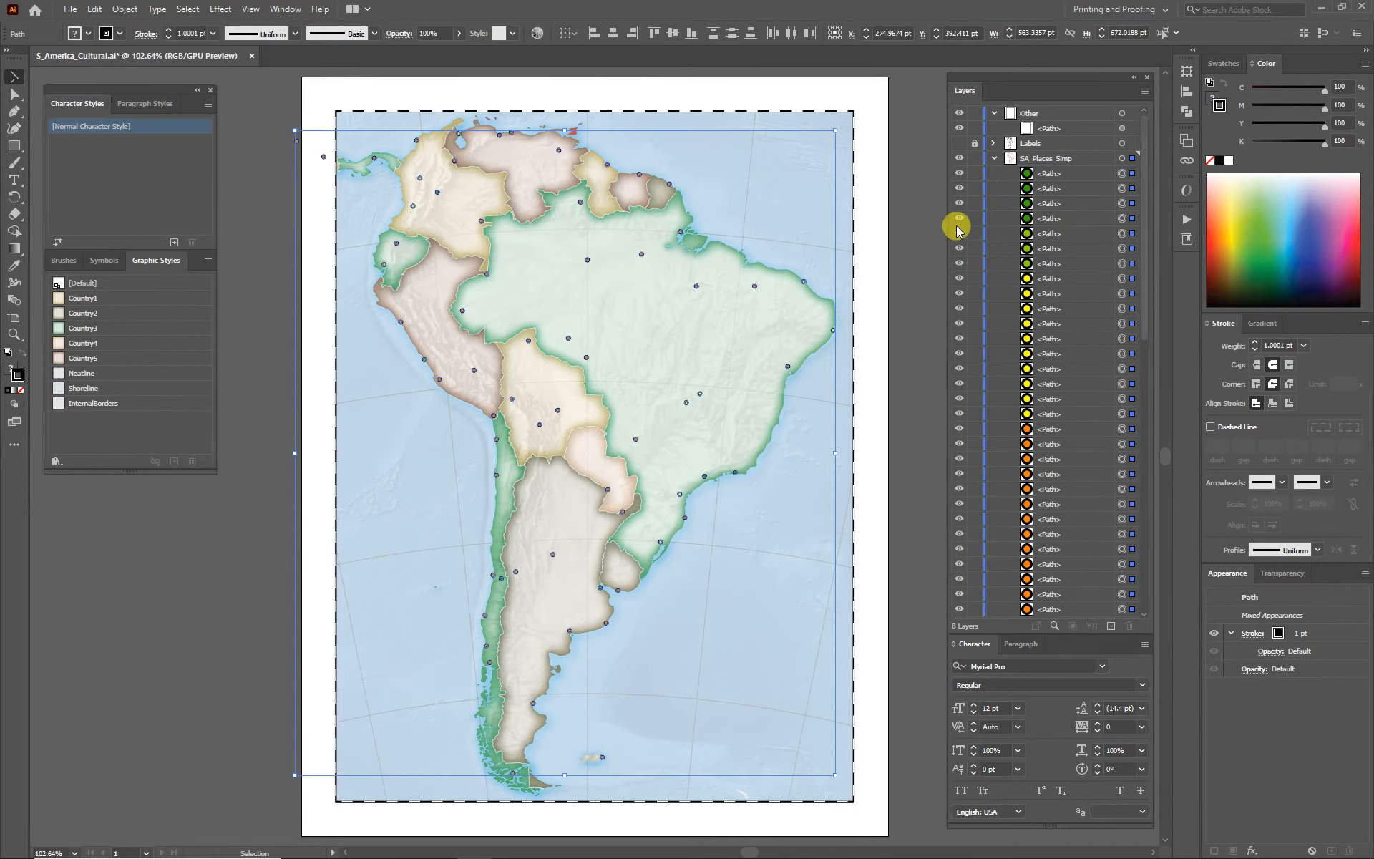
Delete the stray place points lying outside the map frame near its upper-left corner.
{"action": "left_click", "coordinate": [276, 229]}
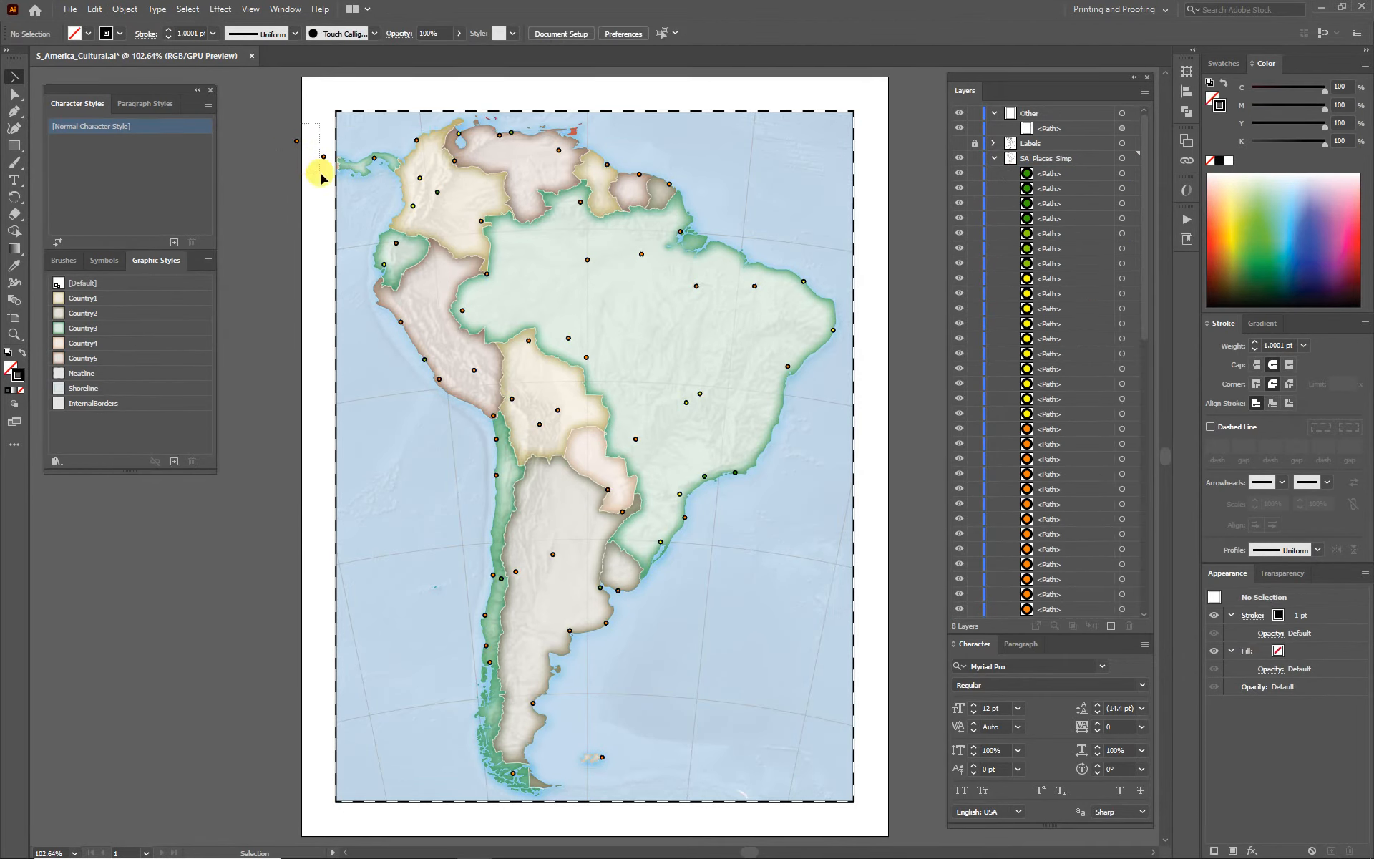
{"action": "left_click_drag", "start_coordinate": [332, 183], "coordinate": [331, 183]}
{"action": "left_click", "coordinate": [331, 184]}
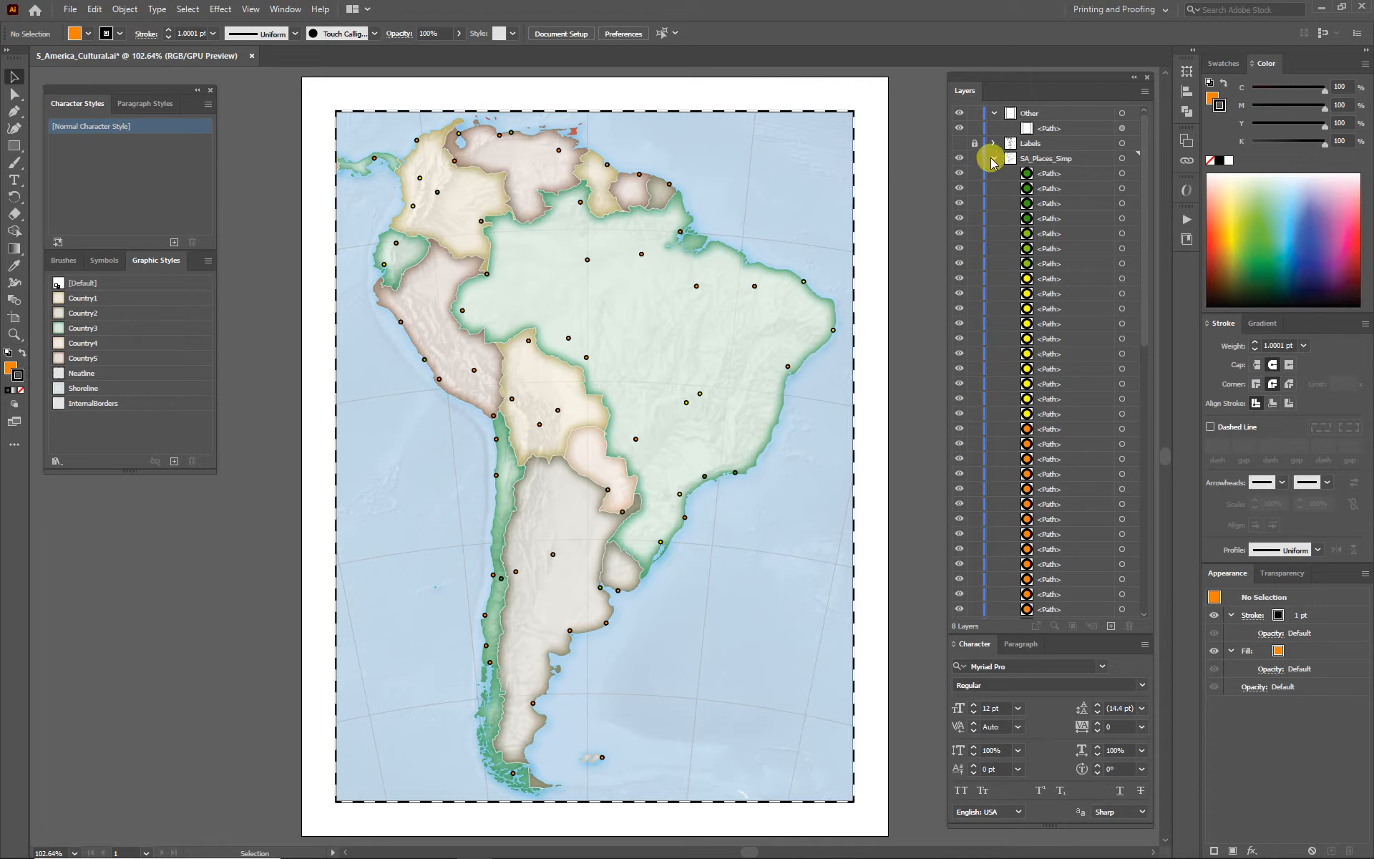
With SA_Places_Simp as the target layer, open S_America_Best.ai from the 50_Mill_Data folder as a symbol library.
{"action": "left_click", "coordinate": [1045, 159]}
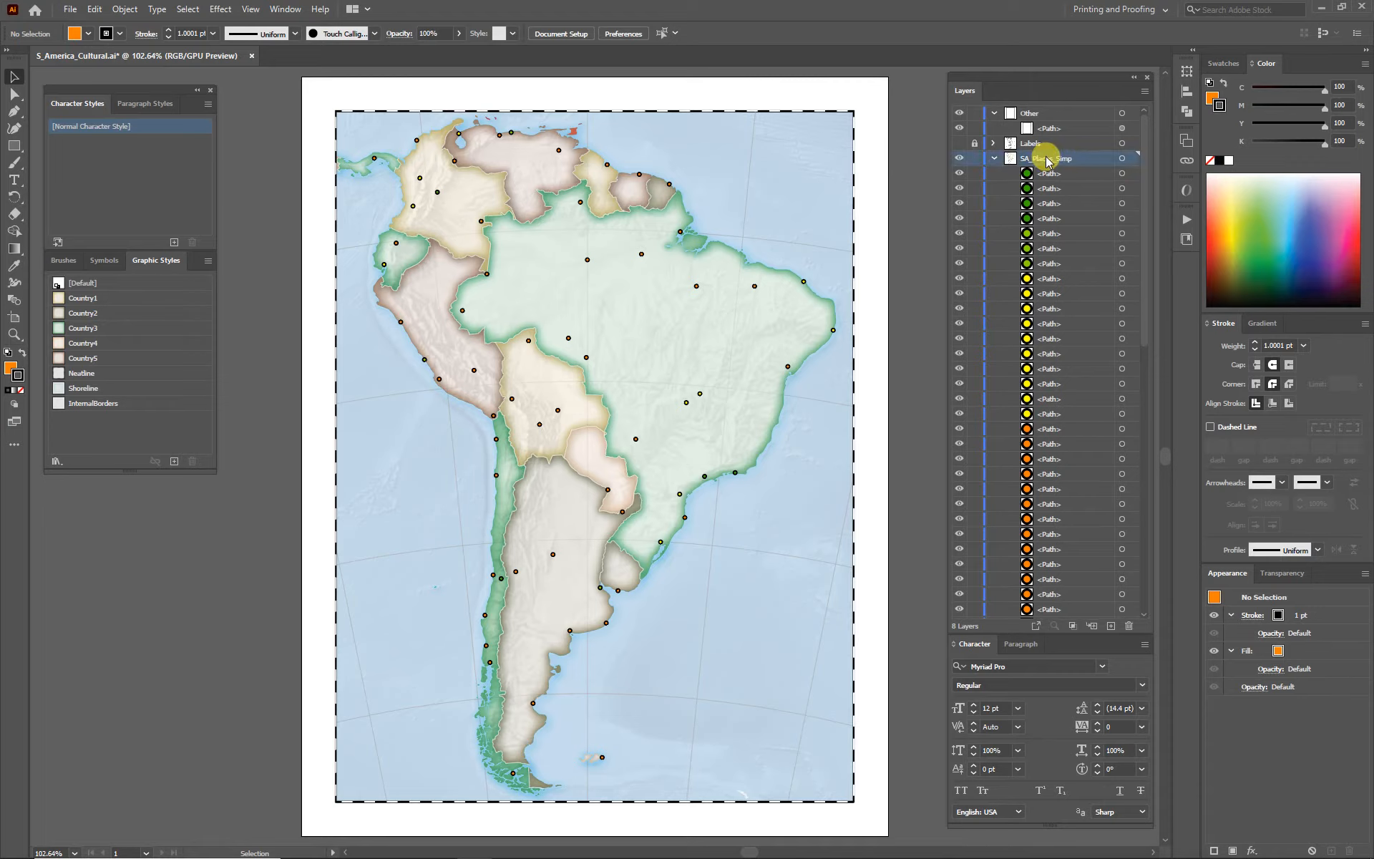
{"action": "left_click", "coordinate": [104, 262]}
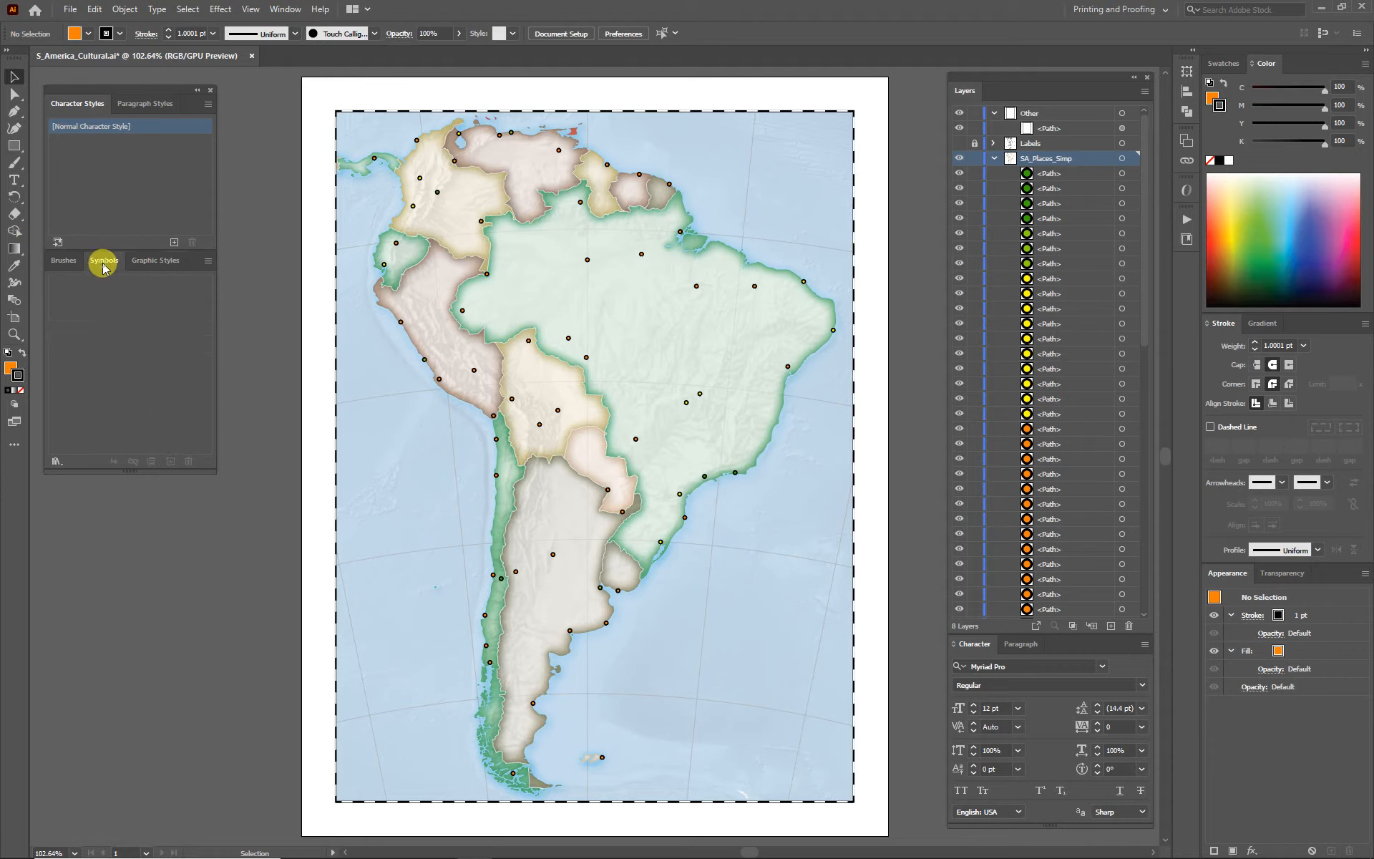
{"action": "left_click", "coordinate": [207, 262]}
{"action": "mouse_move", "coordinate": [302, 547]}
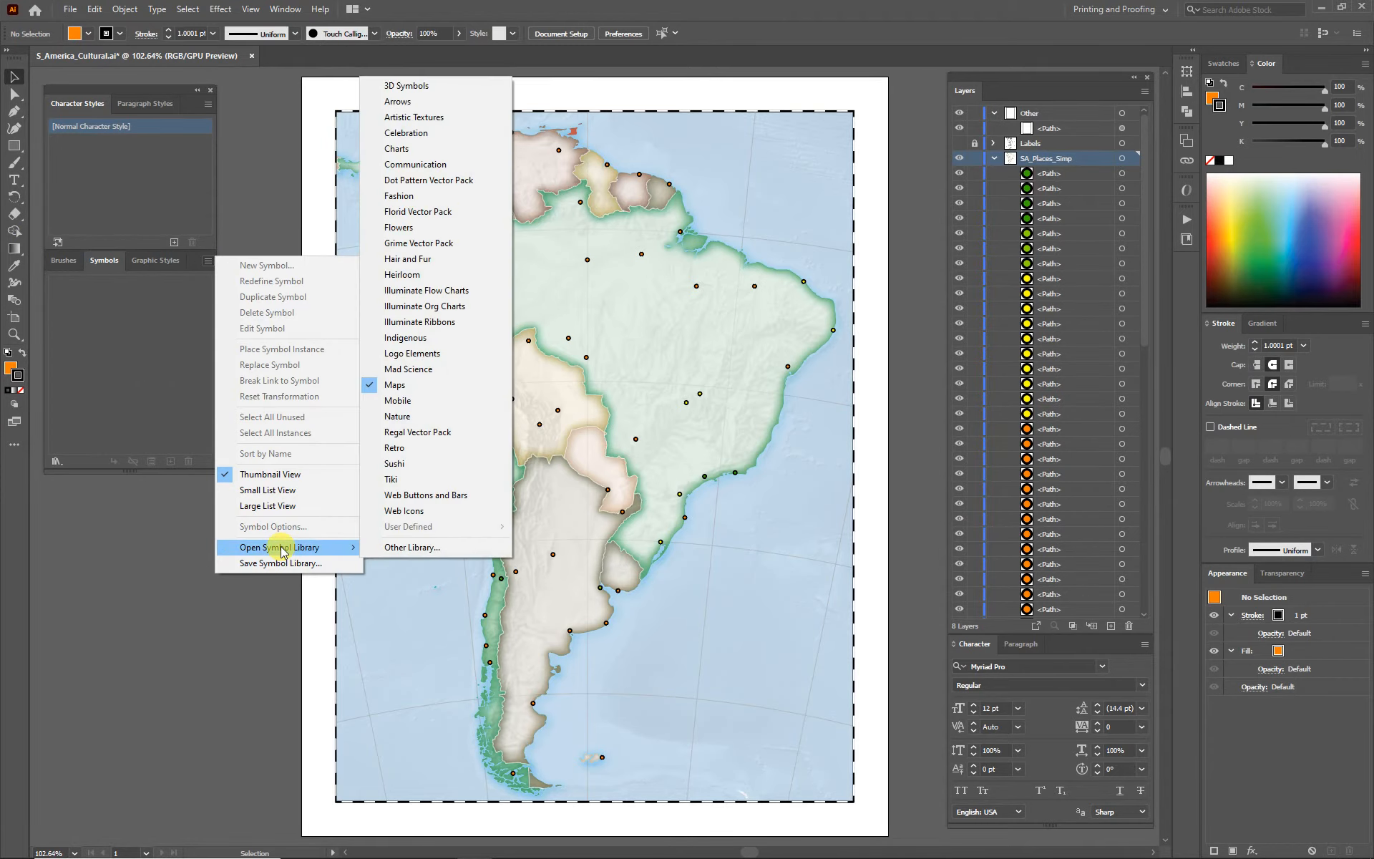
{"action": "left_click", "coordinate": [399, 550]}
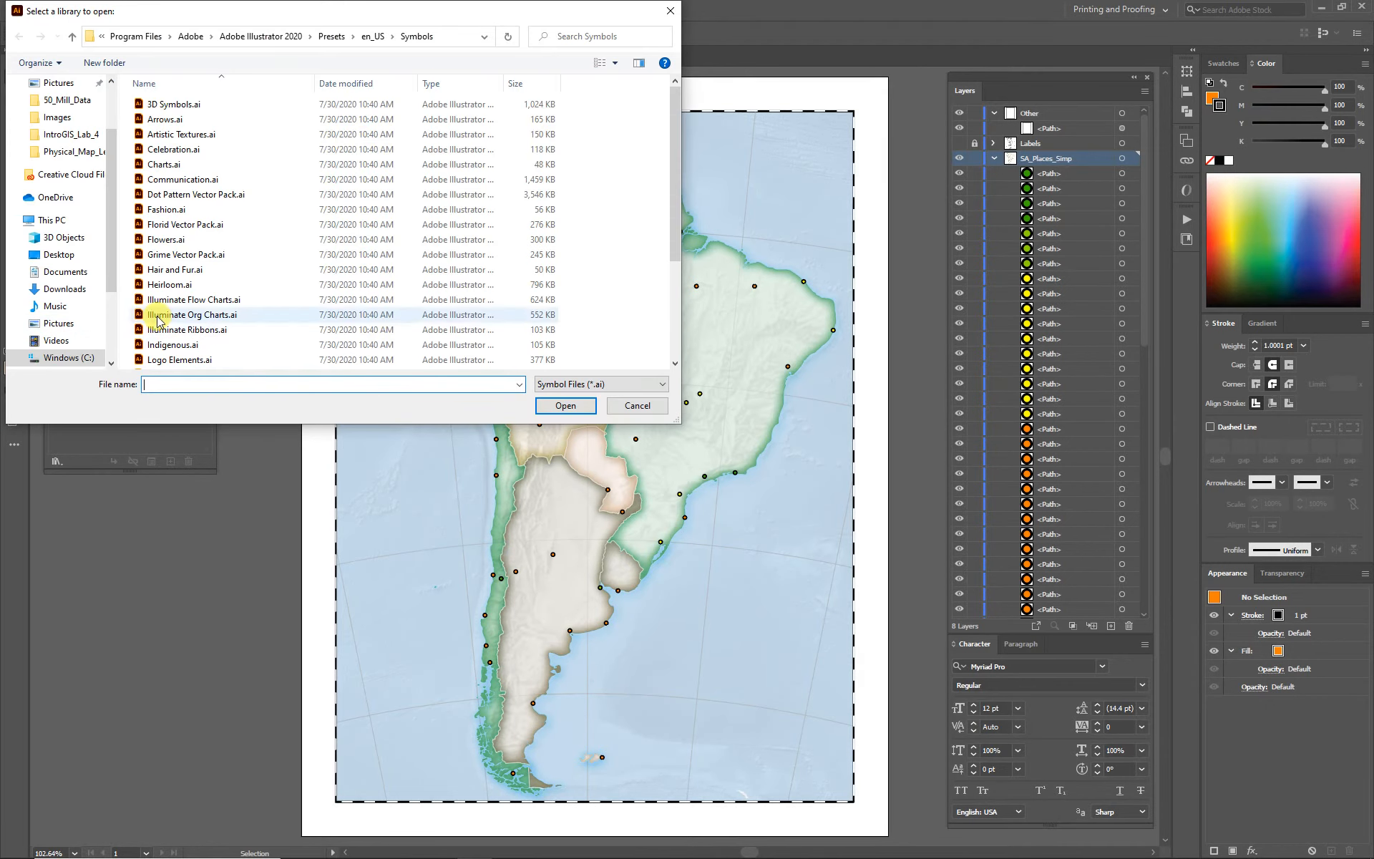
{"action": "left_click", "coordinate": [62, 100]}
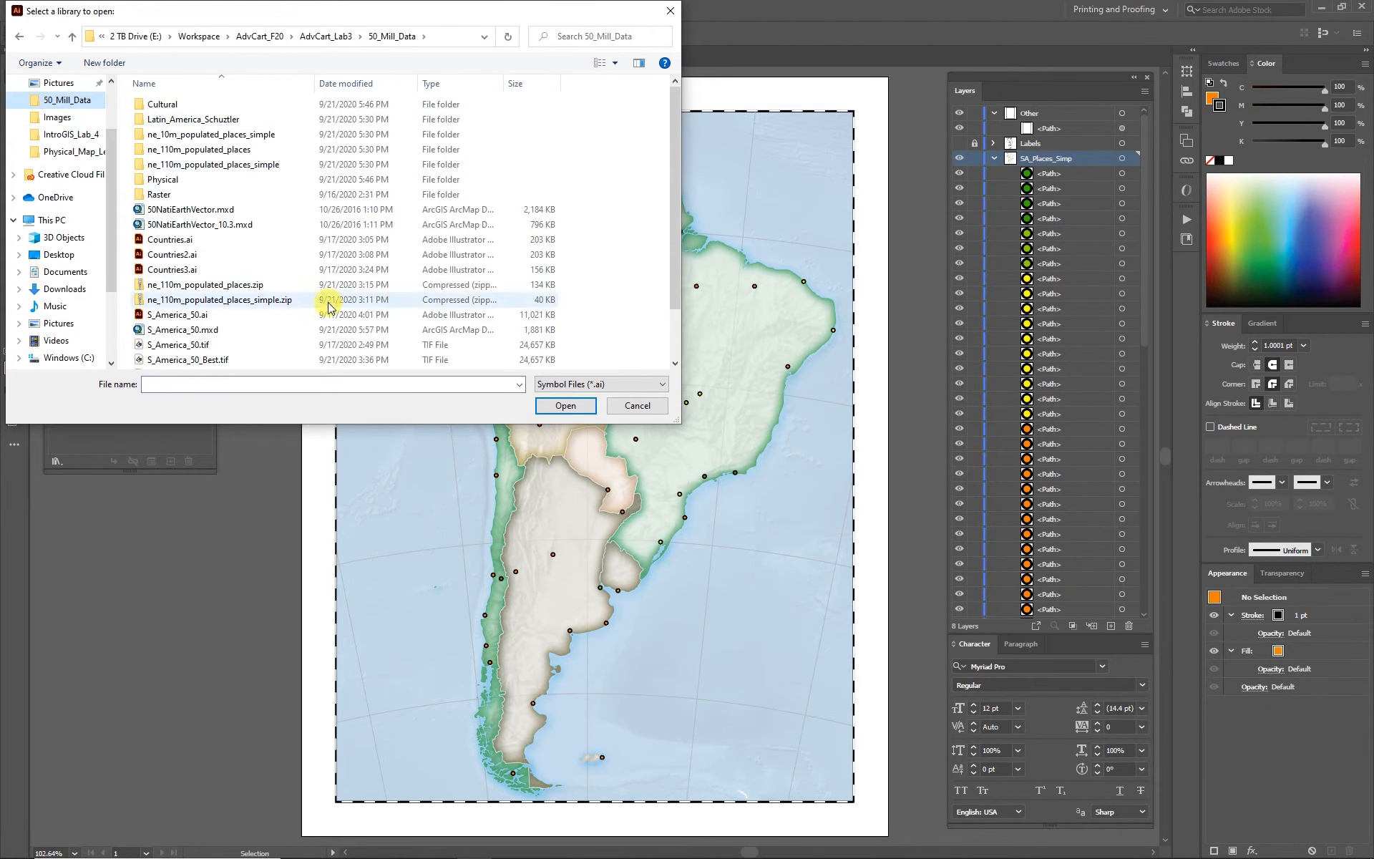
{"action": "scroll", "coordinate": [243, 327], "scroll_direction": "down", "scroll_amount": 1}
{"action": "left_click", "coordinate": [190, 331]}
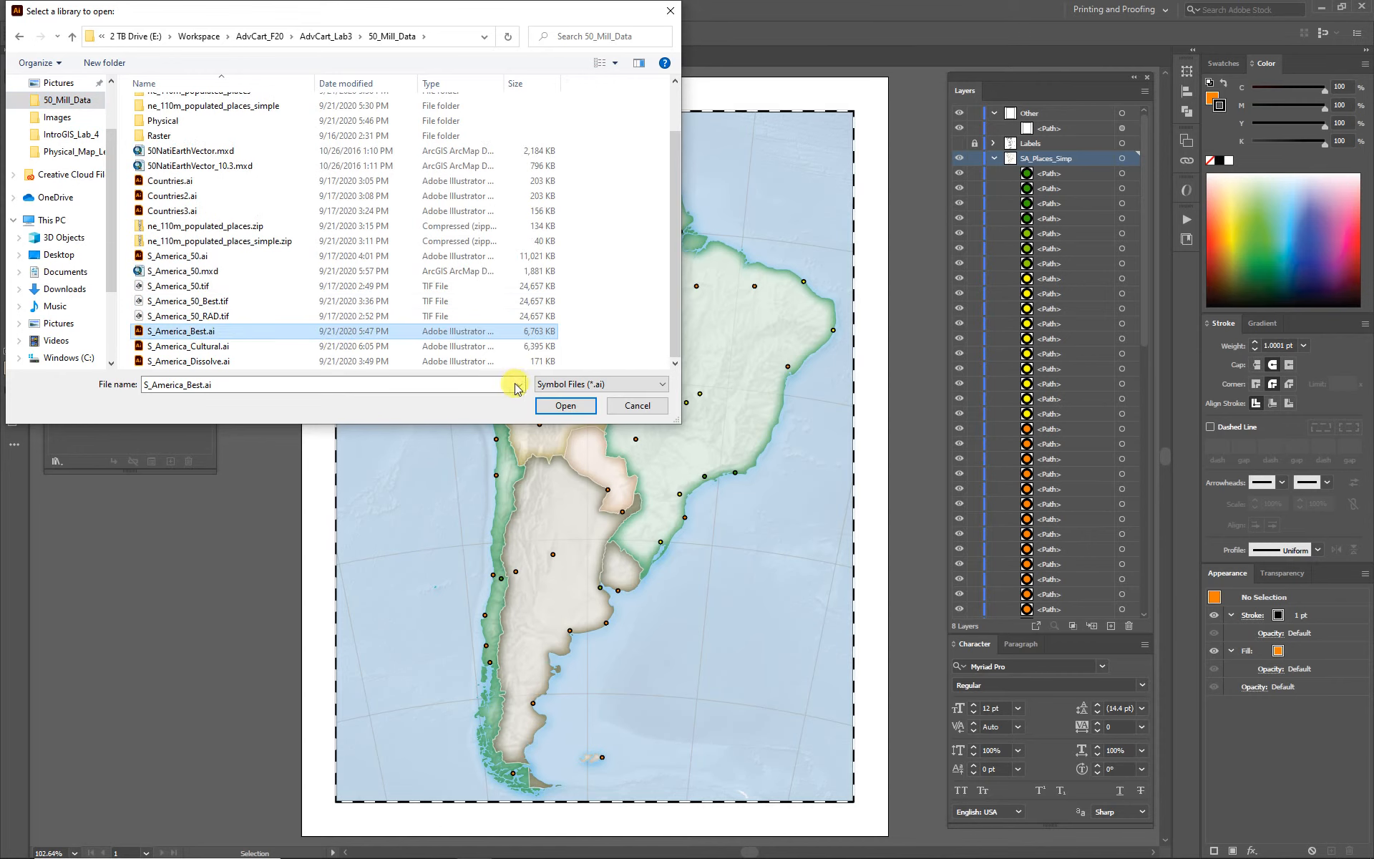
{"action": "left_click", "coordinate": [566, 405]}
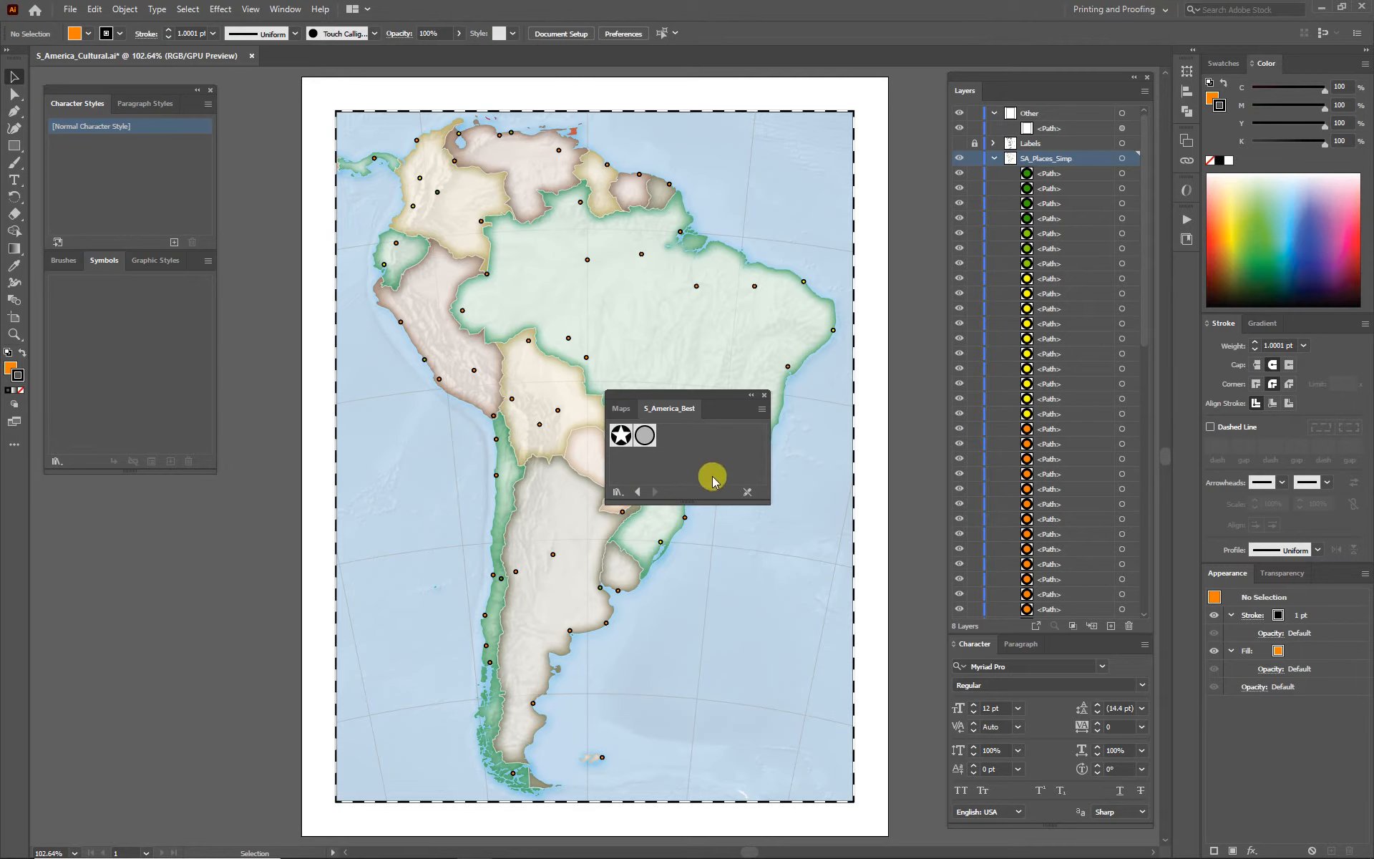
Add the gray circle and star symbols from the S_America_Best library to the document and close the library.
{"action": "left_click", "coordinate": [645, 436]}
{"action": "left_click", "coordinate": [621, 434]}
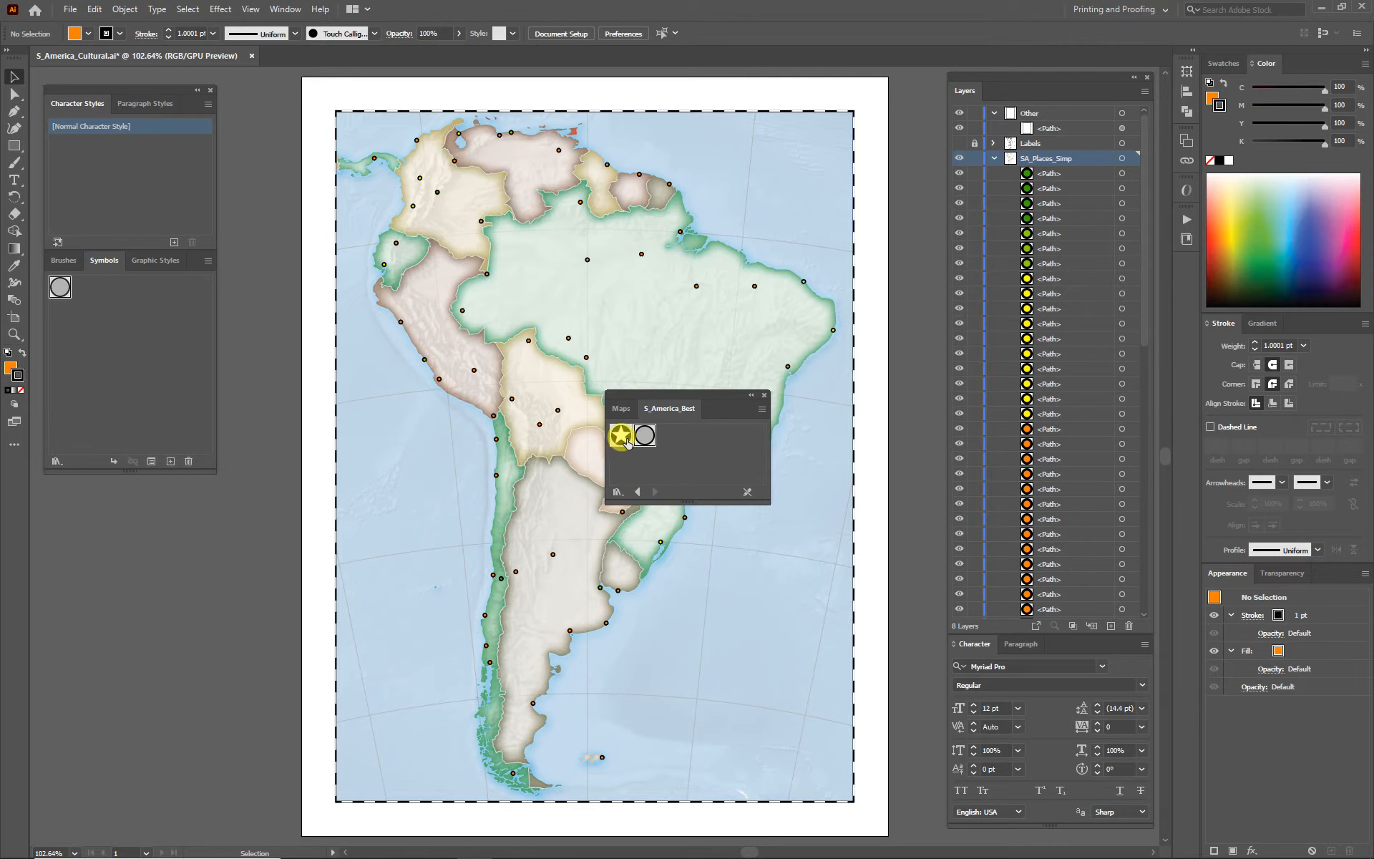
{"action": "left_click", "coordinate": [763, 399]}
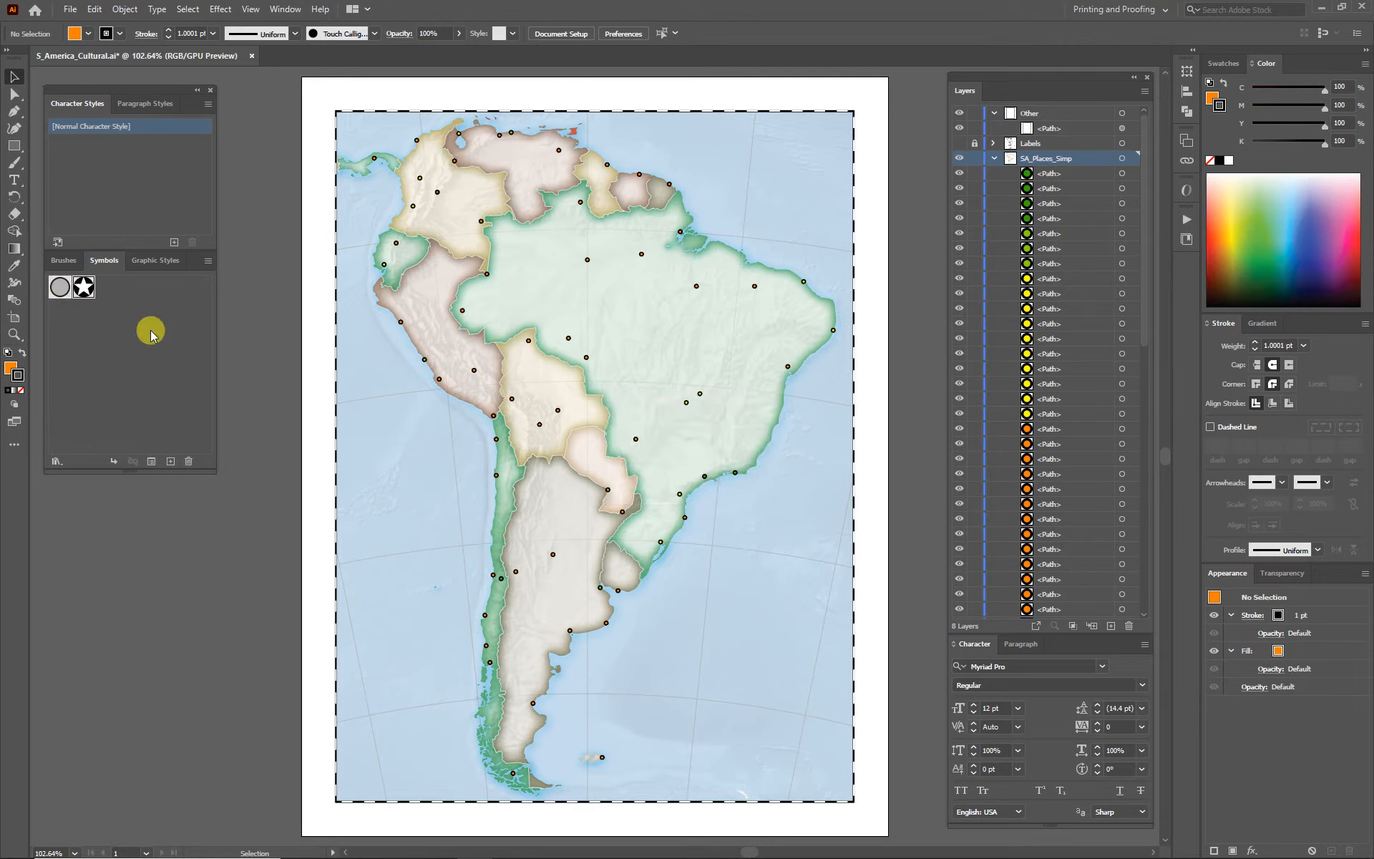
Place the gray Town circle symbol in the ocean off Peru, lock the Other layer and select the symbol with all place points.
{"action": "left_click_drag", "start_coordinate": [60, 287], "coordinate": [423, 440]}
{"action": "left_click", "coordinate": [405, 513]}
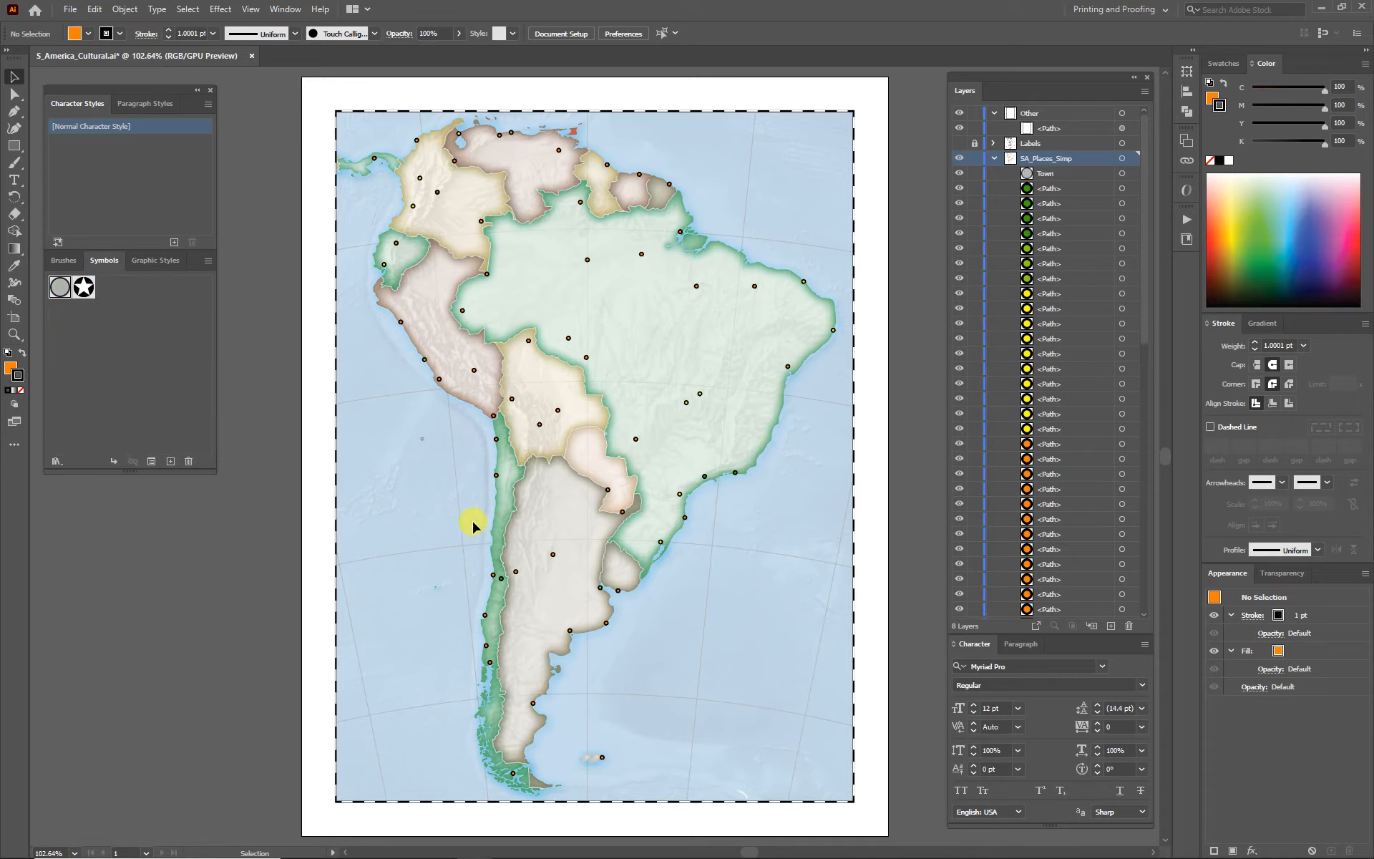
{"action": "left_click_drag", "start_coordinate": [324, 89], "coordinate": [868, 821]}
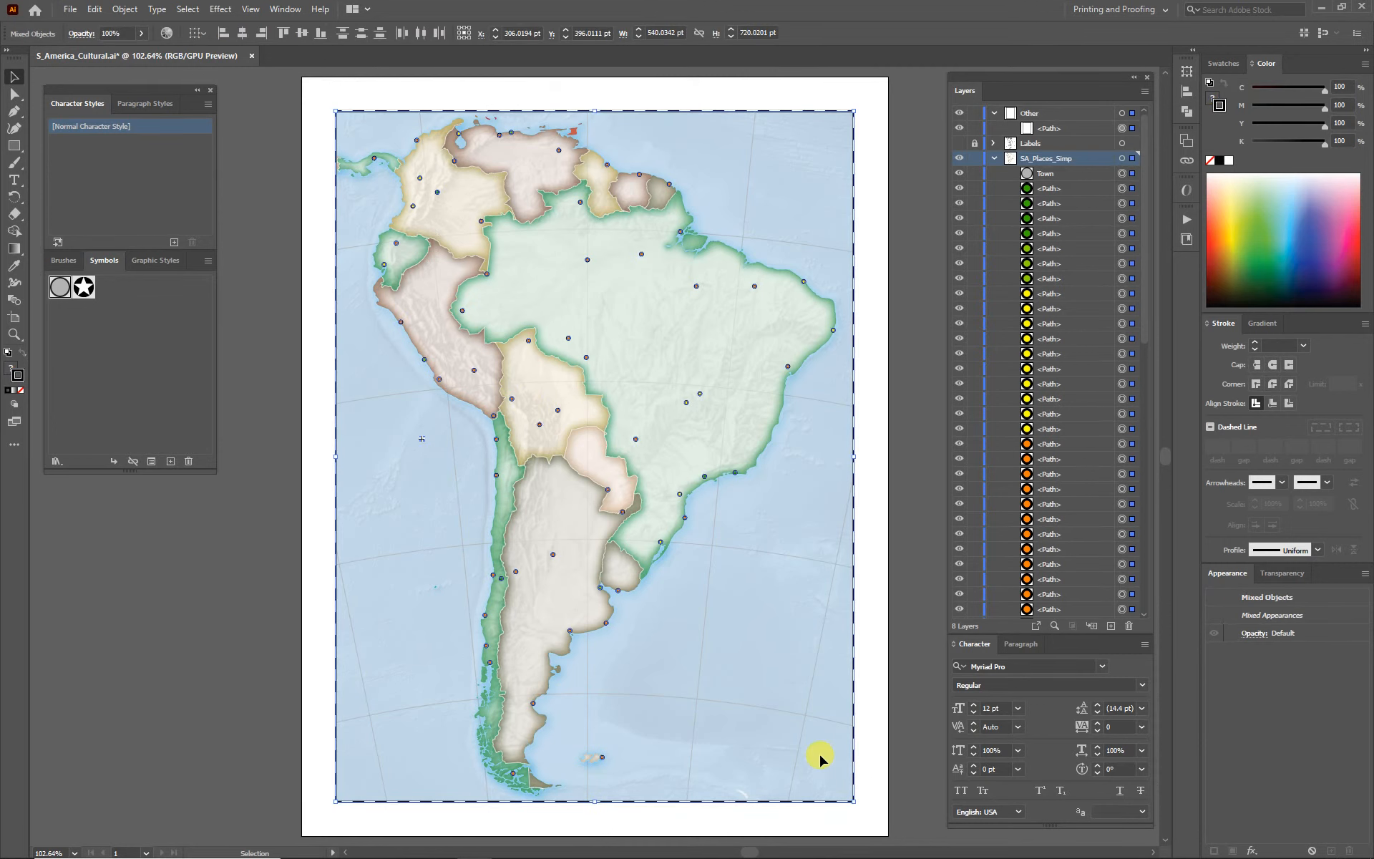
{"action": "left_click", "coordinate": [994, 158]}
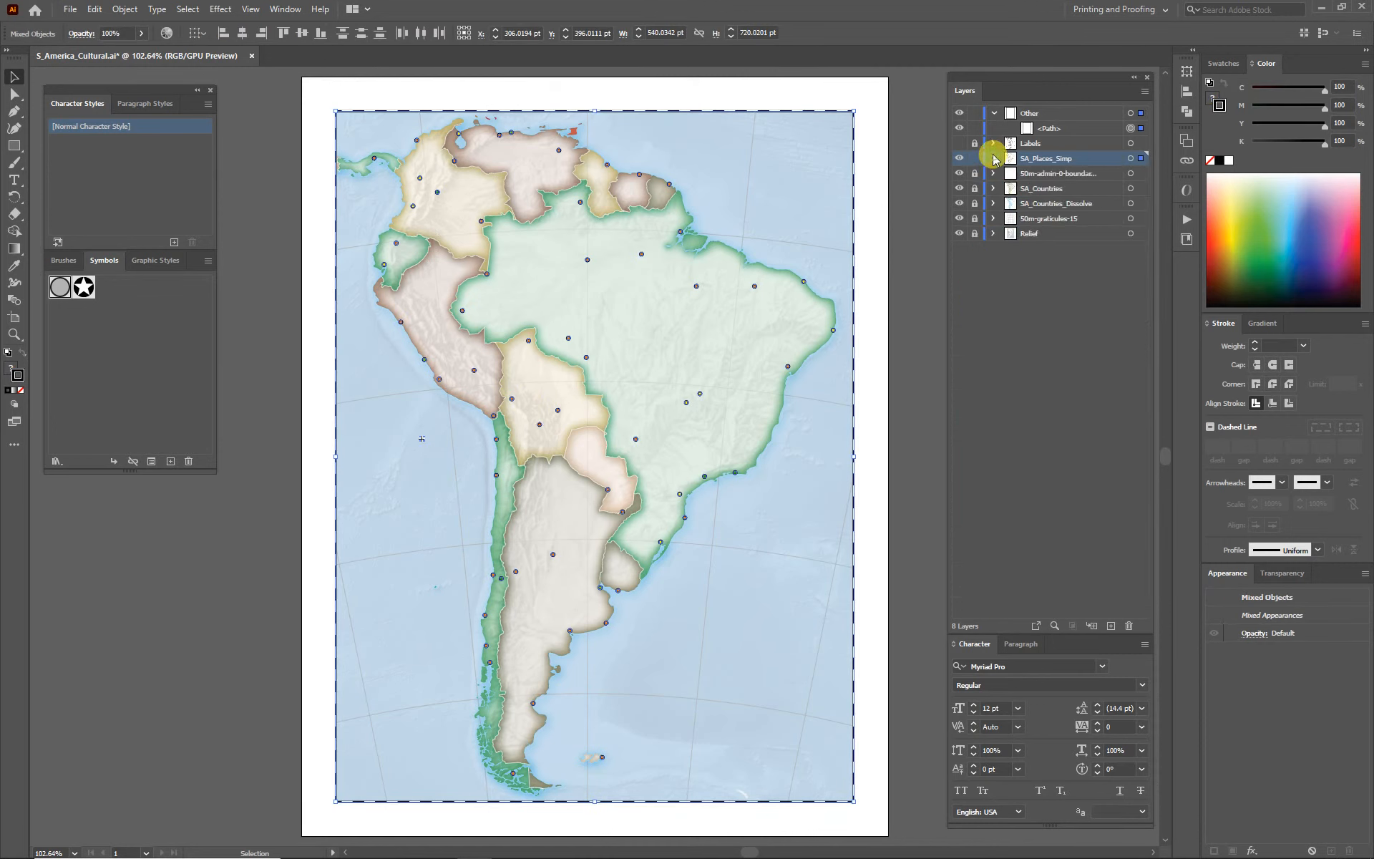
{"action": "left_click", "coordinate": [994, 113]}
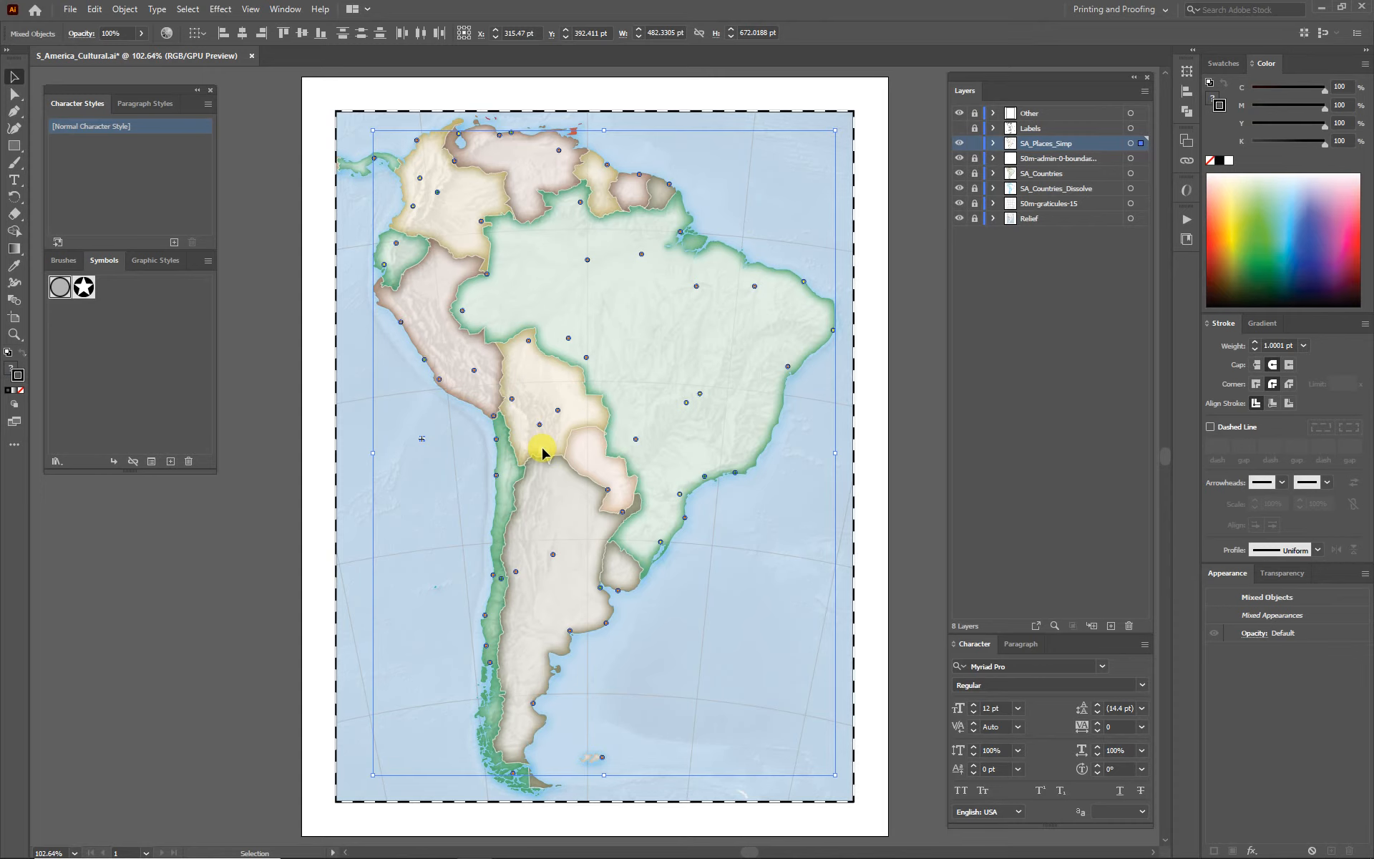
Run the findAndReplaceGraphic_centered_v2 script to replace the selected place points with the Town symbol, and clear the selection.
{"action": "left_click", "coordinate": [69, 9]}
{"action": "mouse_move", "coordinate": [107, 330]}
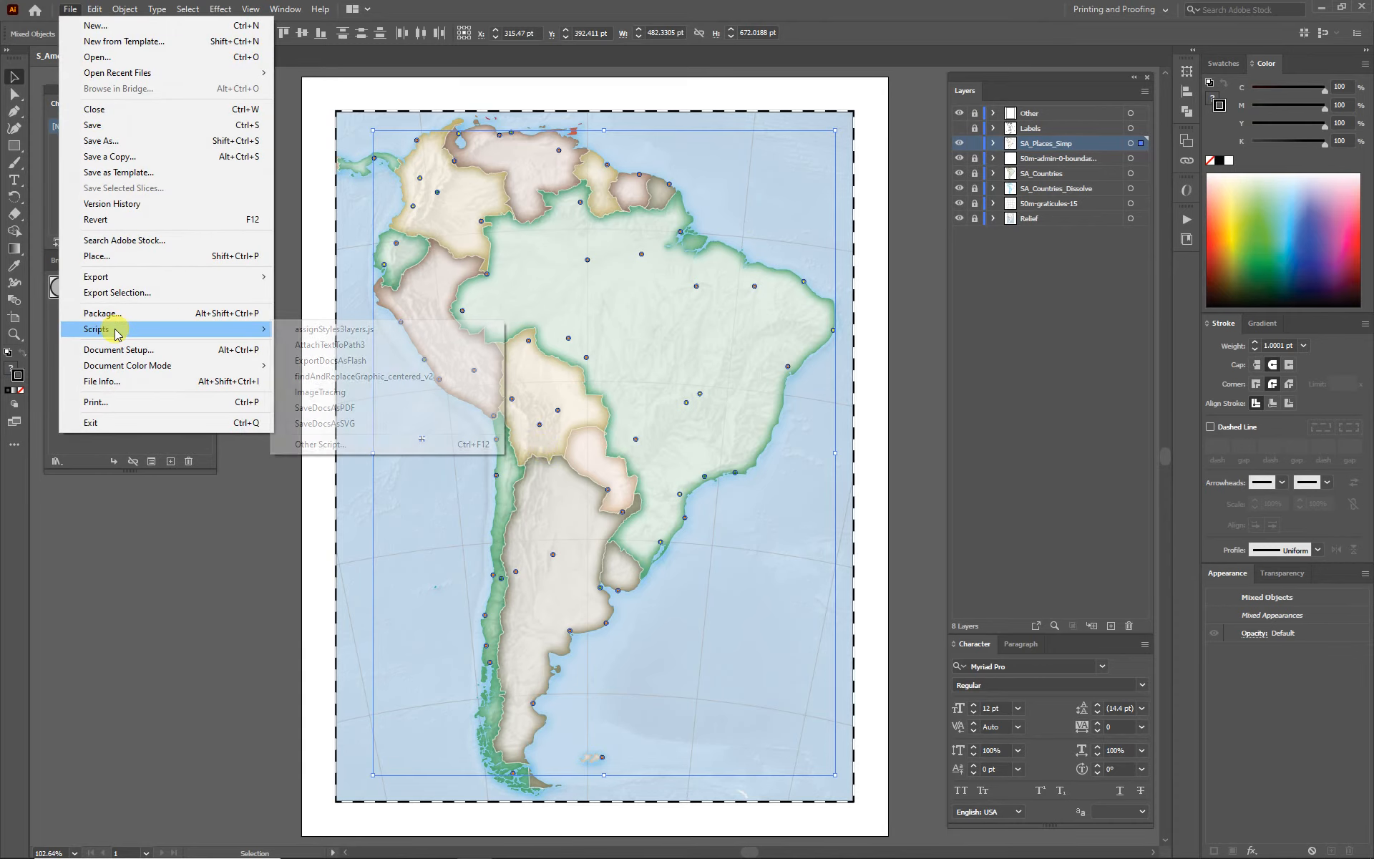
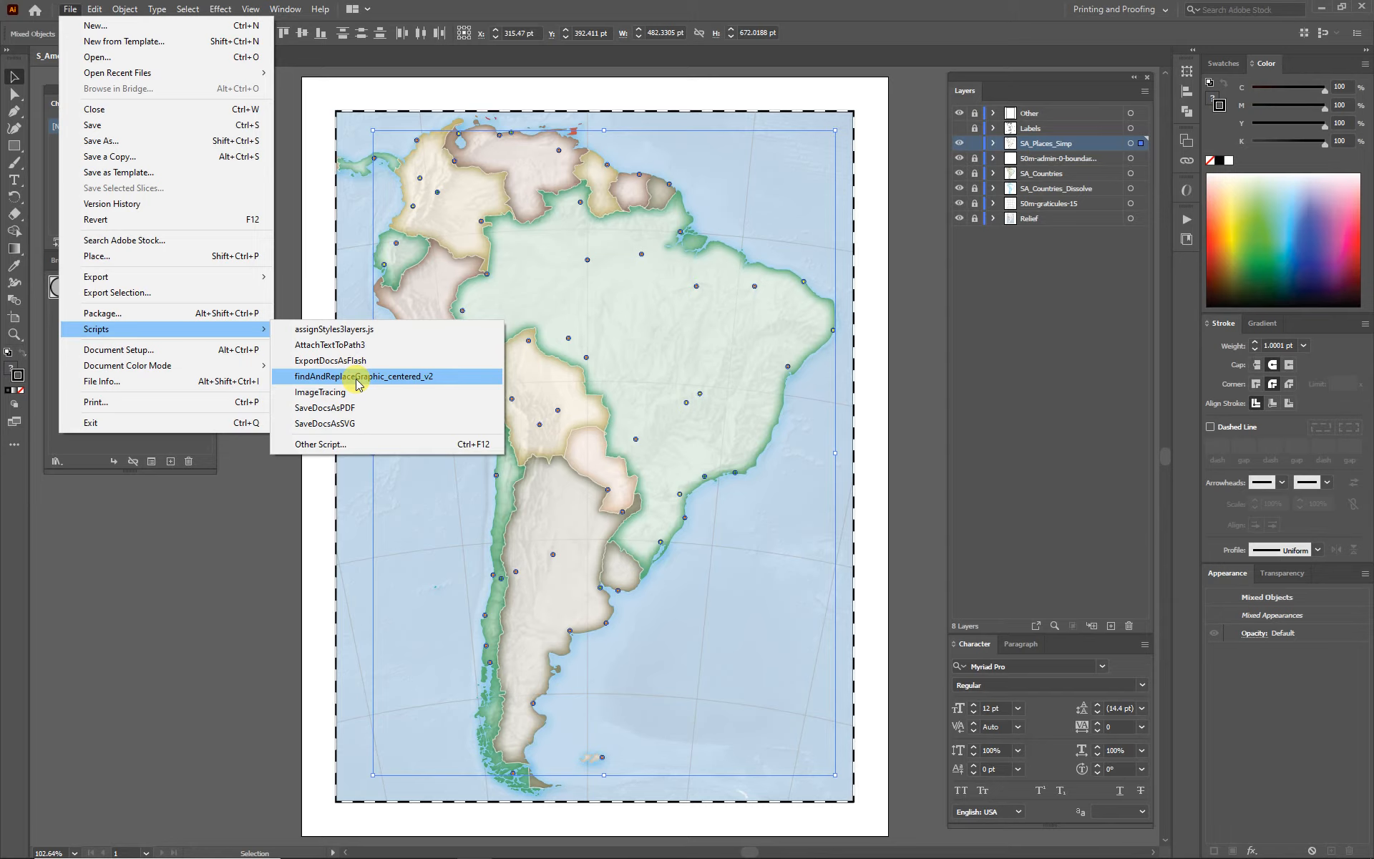
{"action": "left_click", "coordinate": [359, 384]}
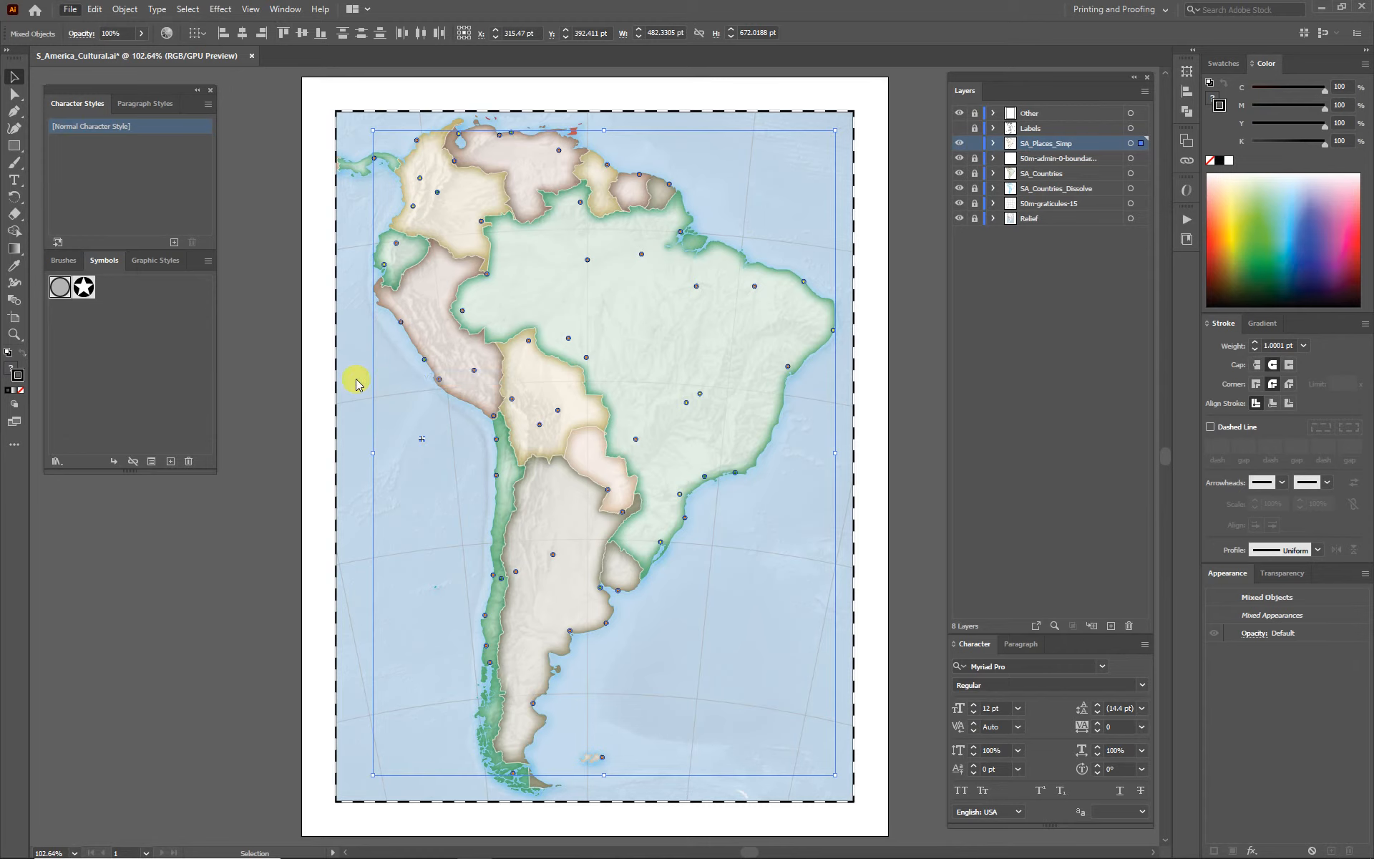
{"action": "left_click", "coordinate": [234, 547]}
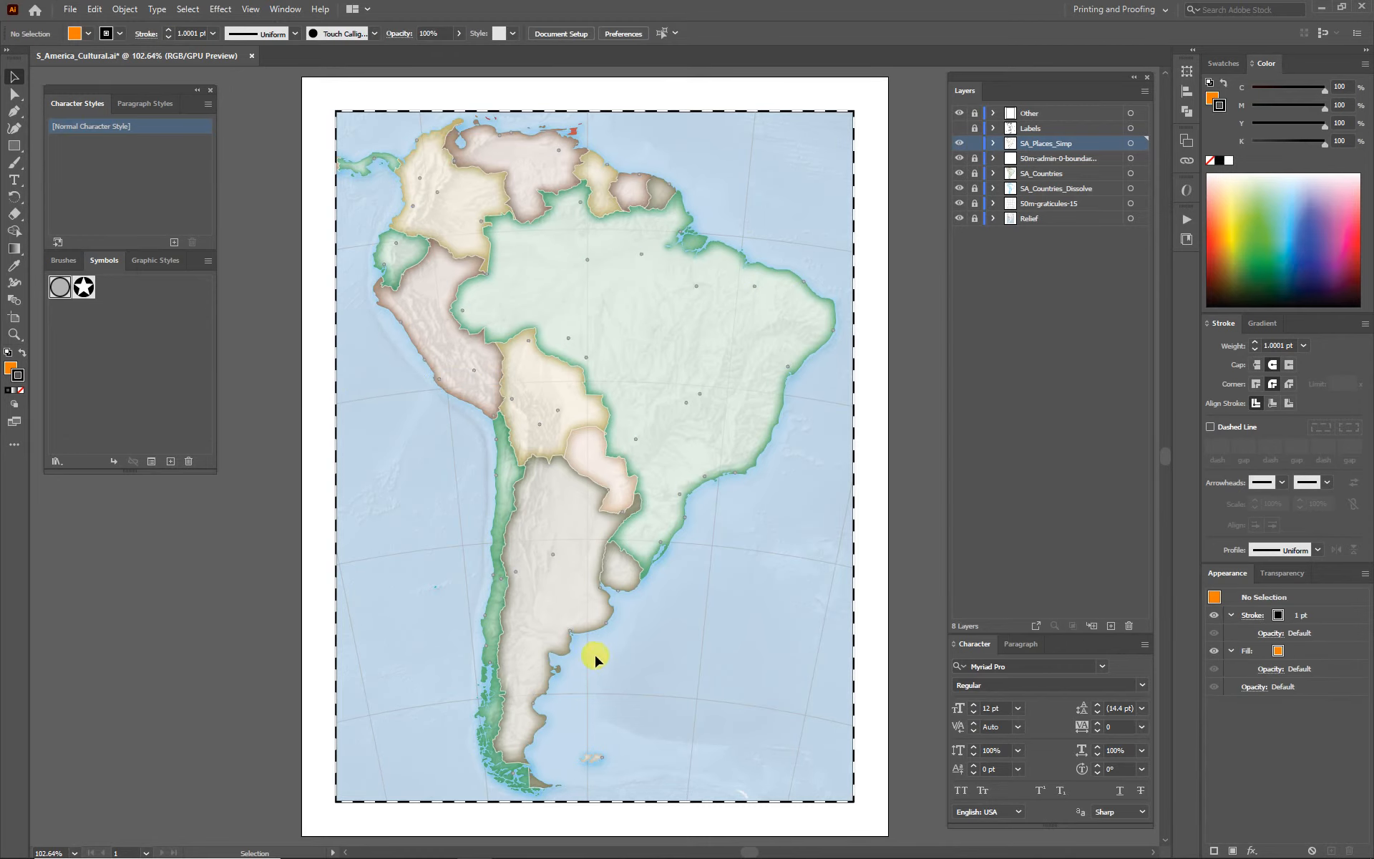
Examine the town symbols around Bolivia up close and across the northern part of the map.
{"action": "key", "text": "z"}
{"action": "left_click_drag", "start_coordinate": [437, 295], "coordinate": [608, 485]}
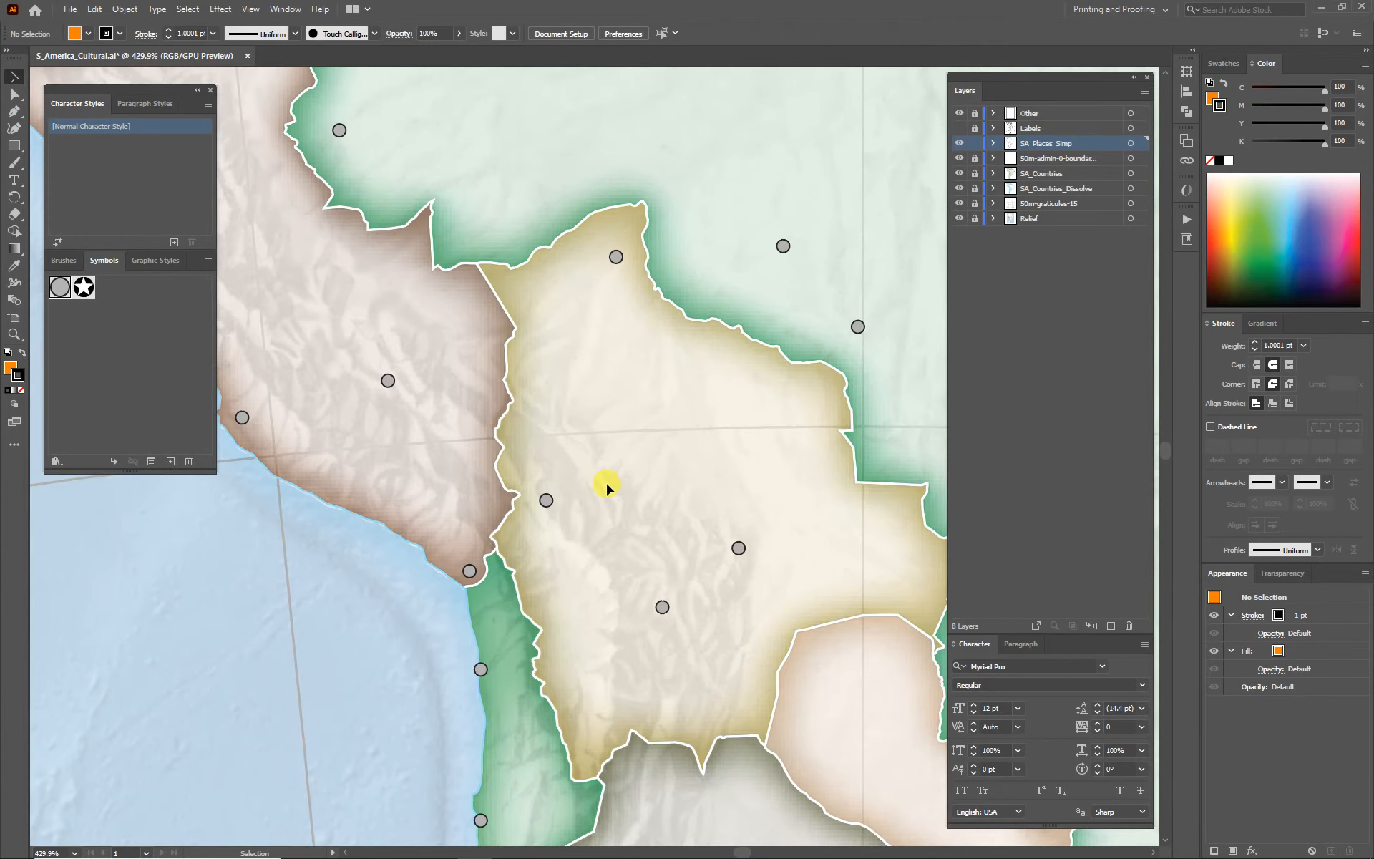
{"action": "key", "text": "ctrl+minus"}
{"action": "key", "text": "ctrl+minus"}
{"action": "key", "text": "ctrl+minus"}
{"action": "key", "text": "ctrl+minus"}
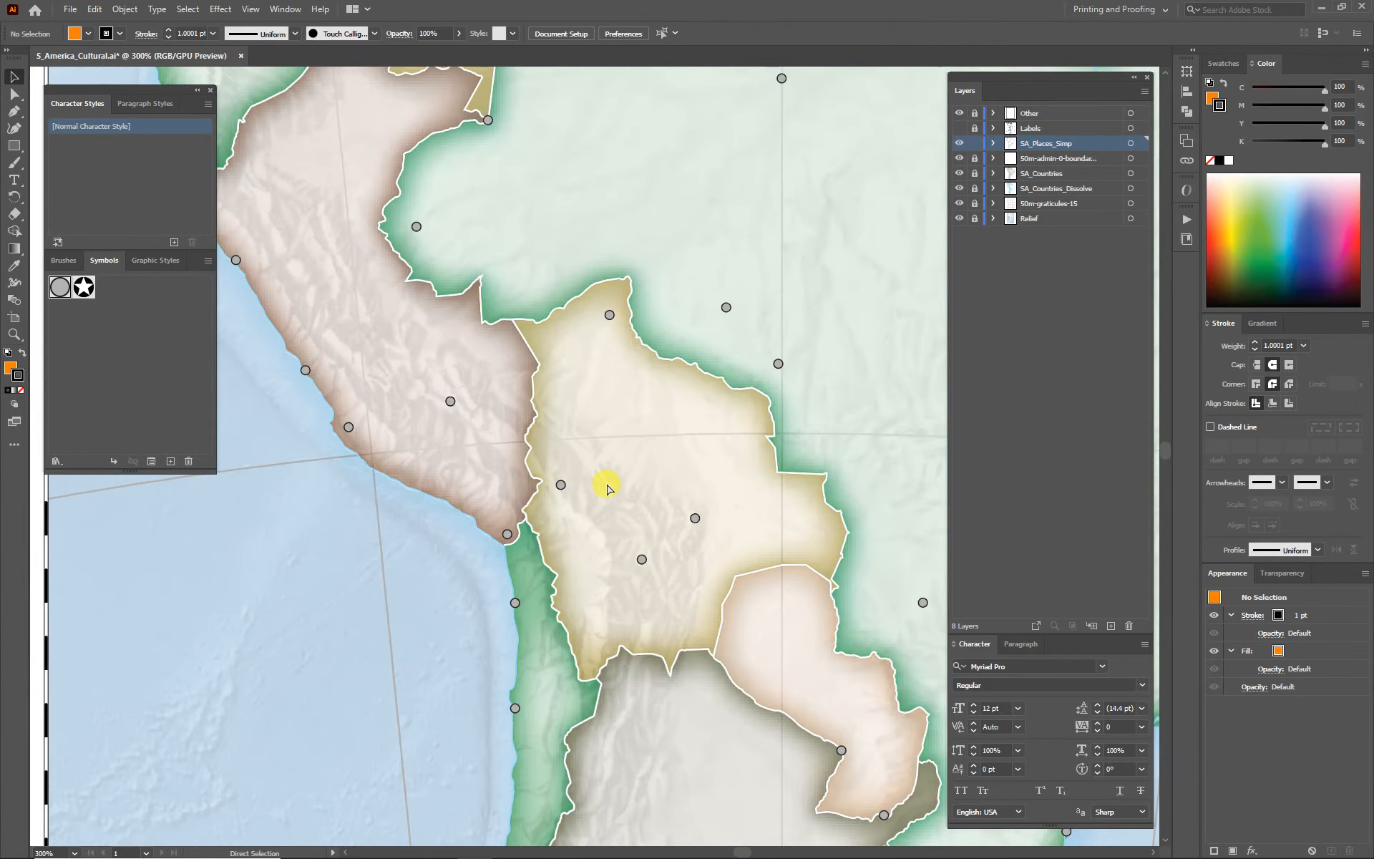
{"action": "left_click_drag", "start_coordinate": [622, 473], "coordinate": [520, 507]}
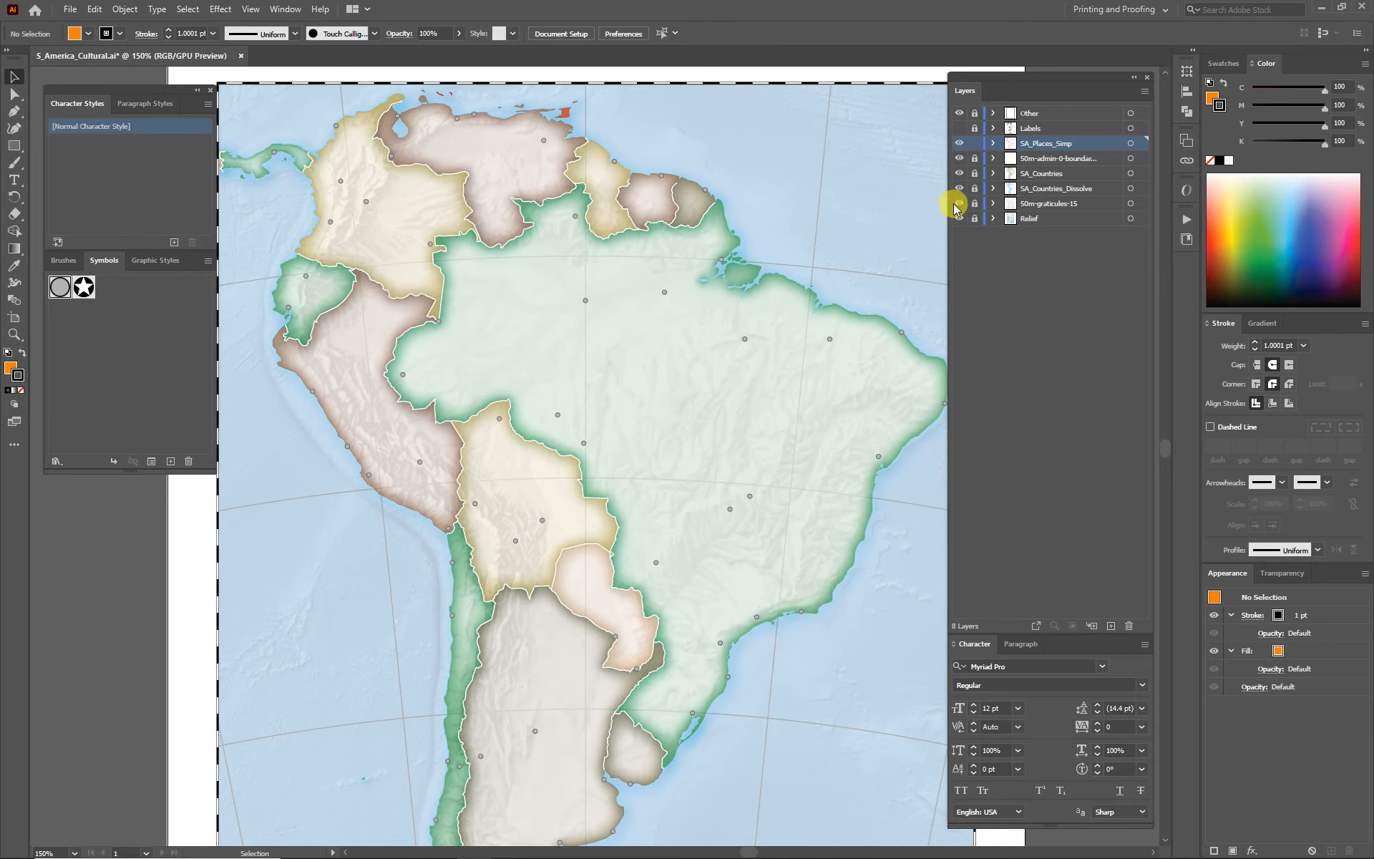
Lock the SA_Places_Simp layer, and show and unlock the Labels layer.
{"action": "left_click", "coordinate": [974, 143]}
{"action": "left_click", "coordinate": [959, 128]}
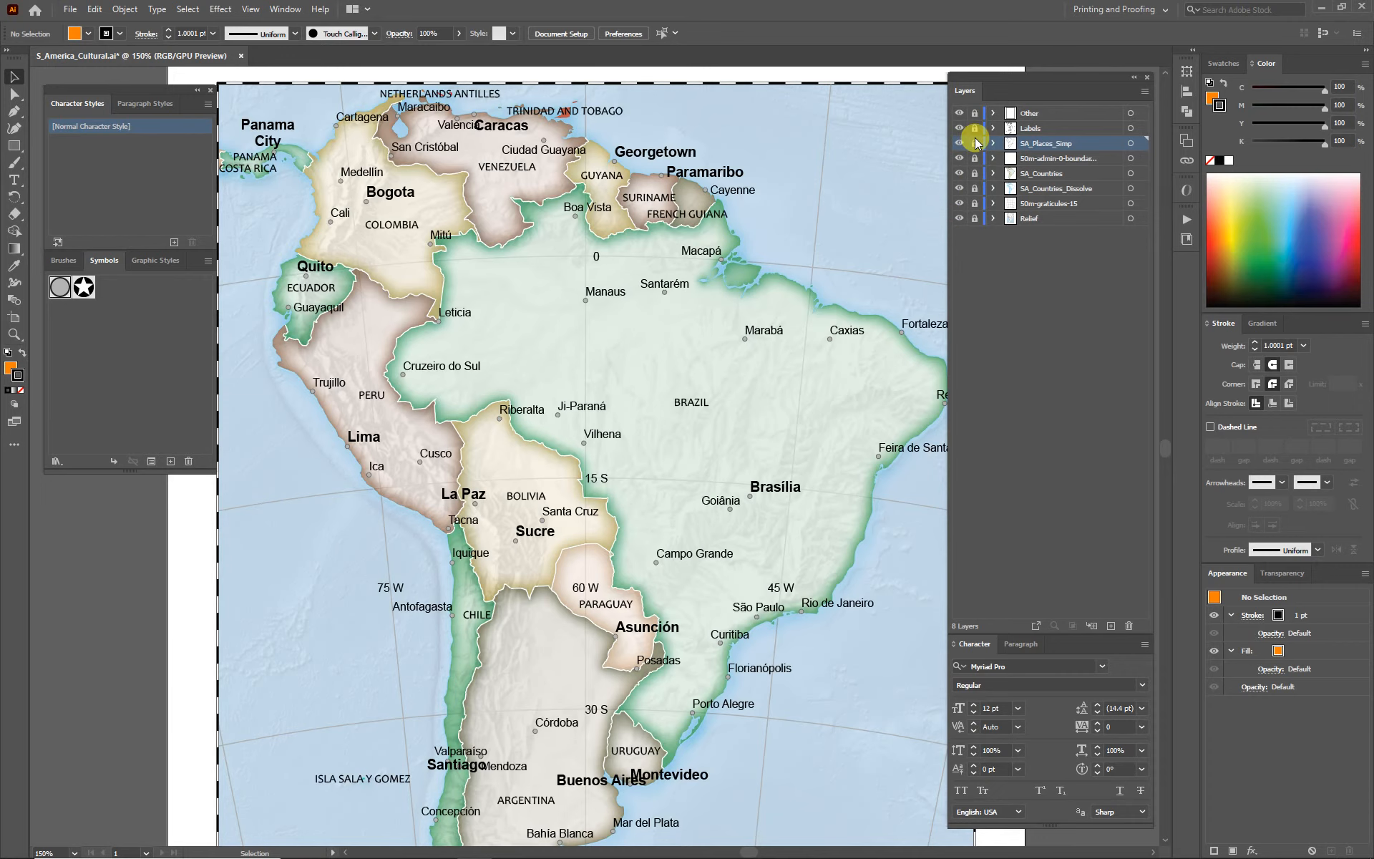
{"action": "left_click", "coordinate": [975, 128]}
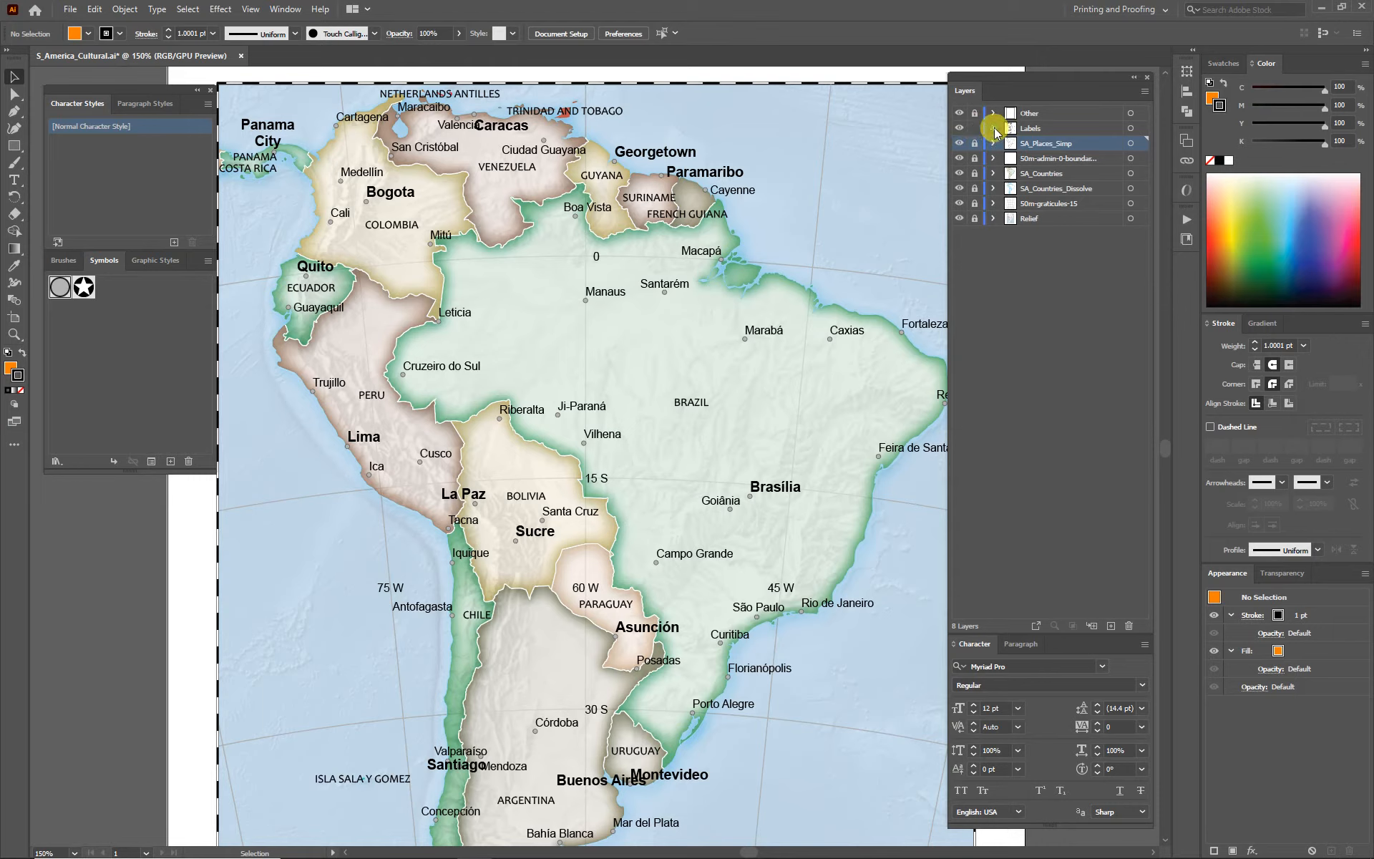
Expand the Labels layer and hide the graticule, country and smaller-city label sublayers, leaving only the capital-city labels on.
{"action": "left_click", "coordinate": [993, 128]}
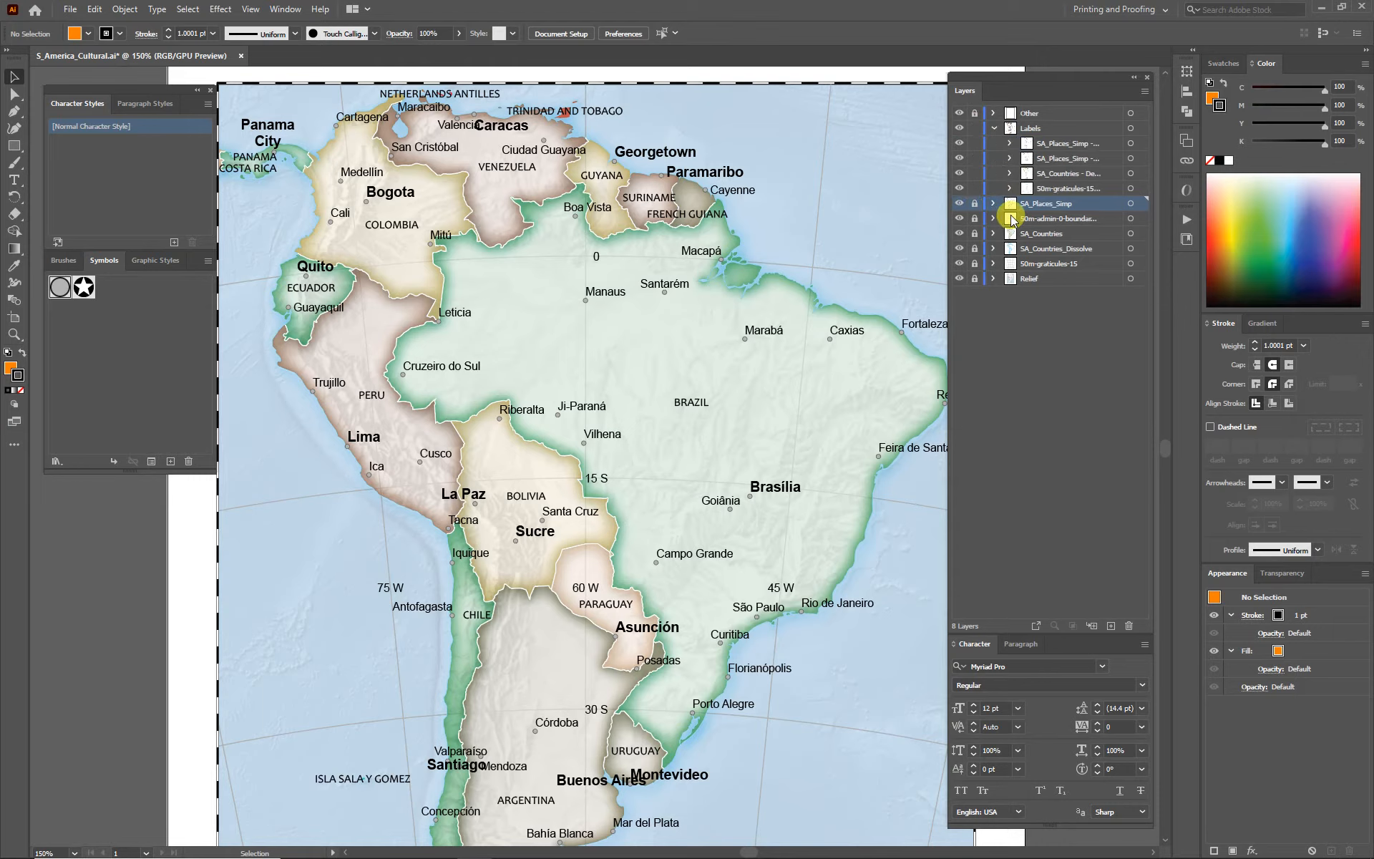
{"action": "left_click", "coordinate": [959, 189]}
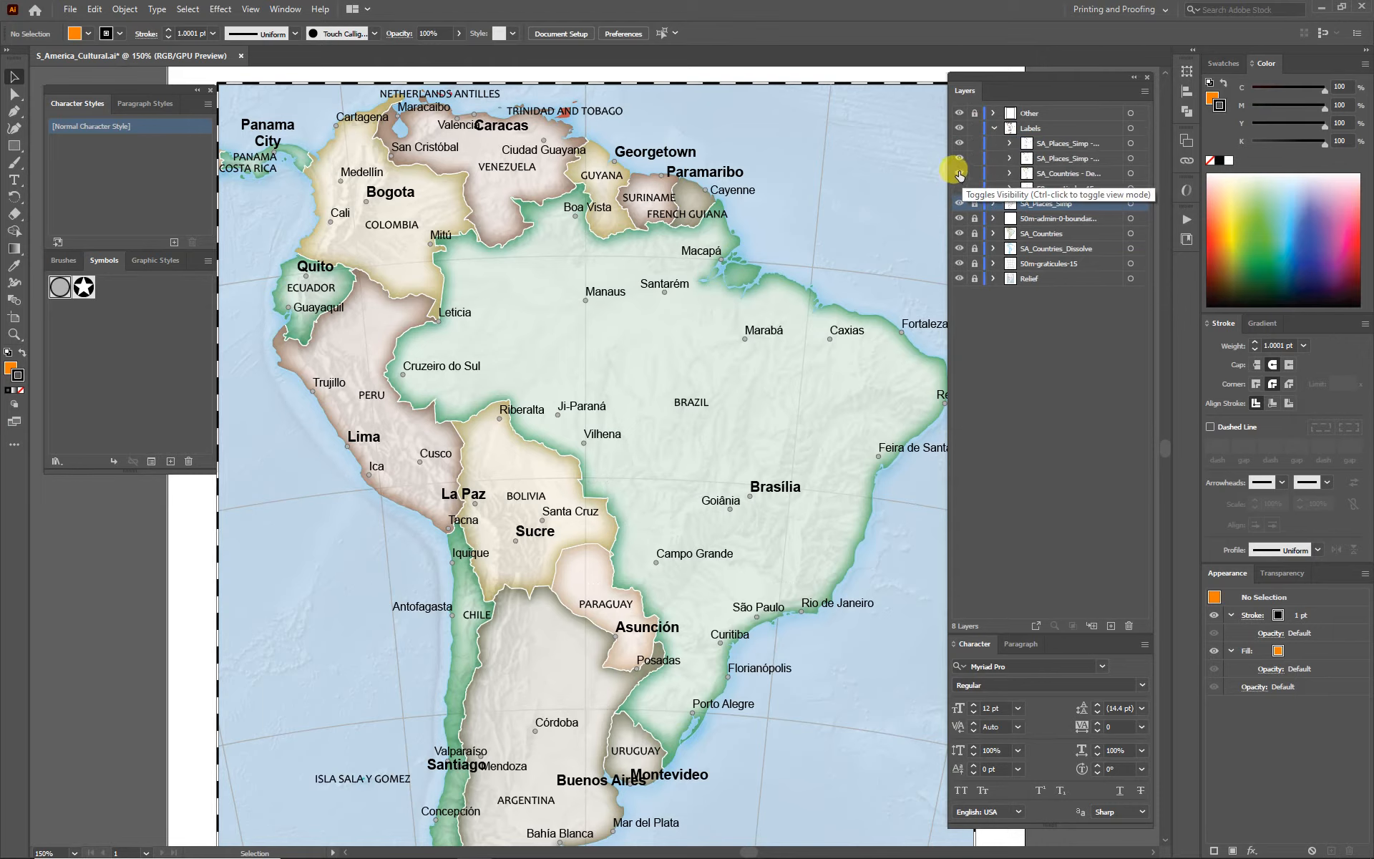
{"action": "left_click", "coordinate": [959, 174]}
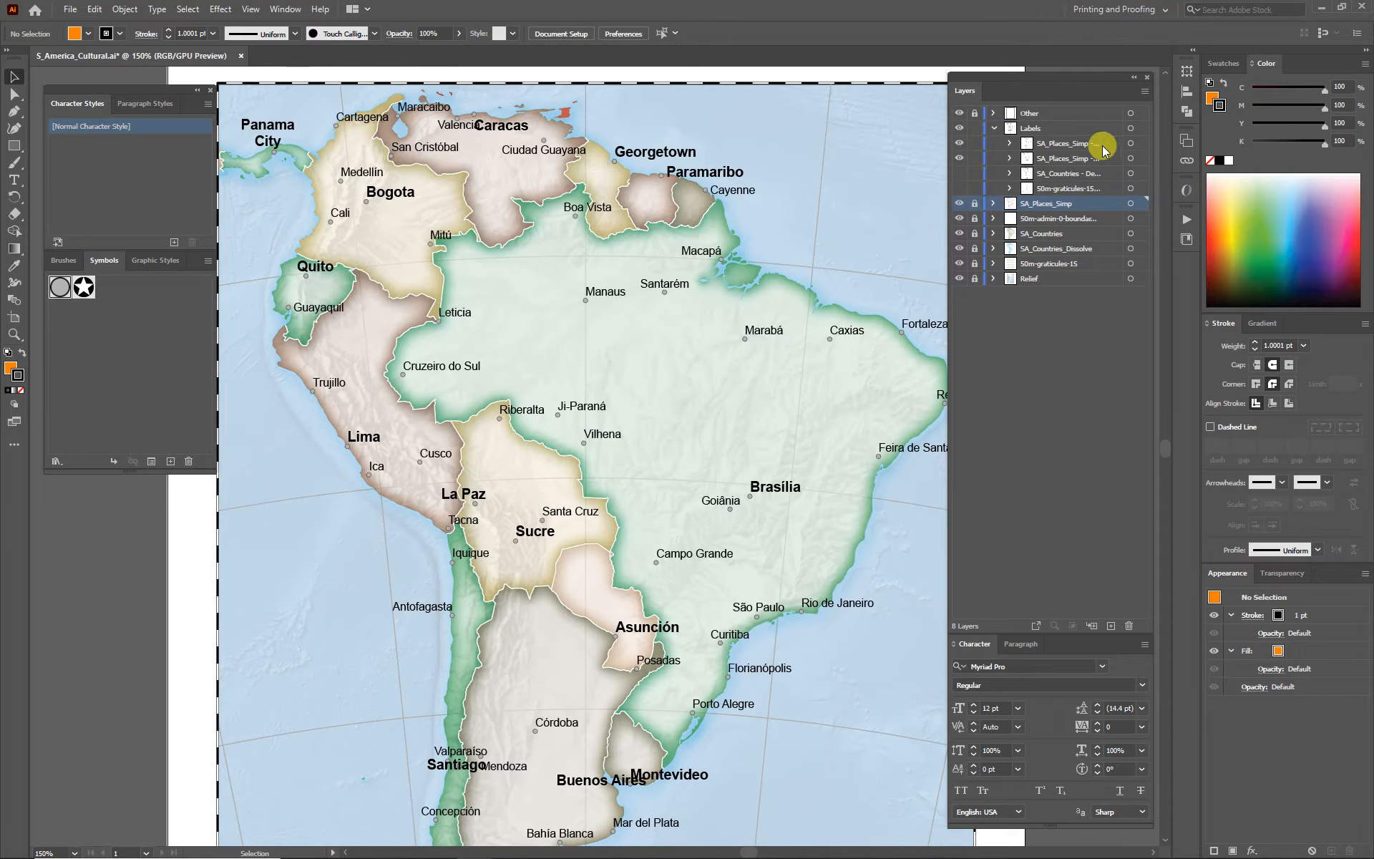
{"action": "left_click", "coordinate": [959, 143]}
{"action": "left_click", "coordinate": [959, 143]}
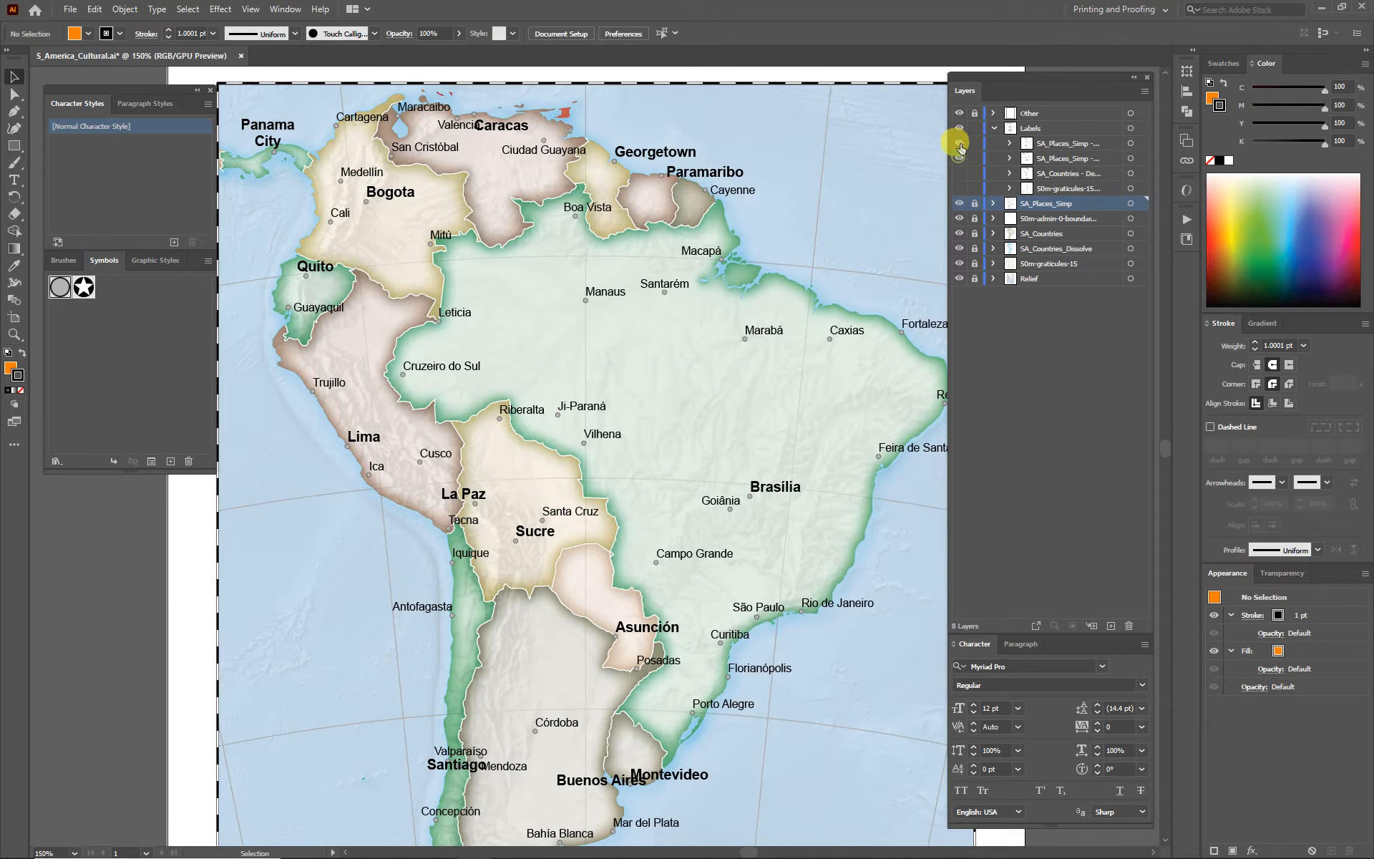
{"action": "left_click", "coordinate": [959, 143]}
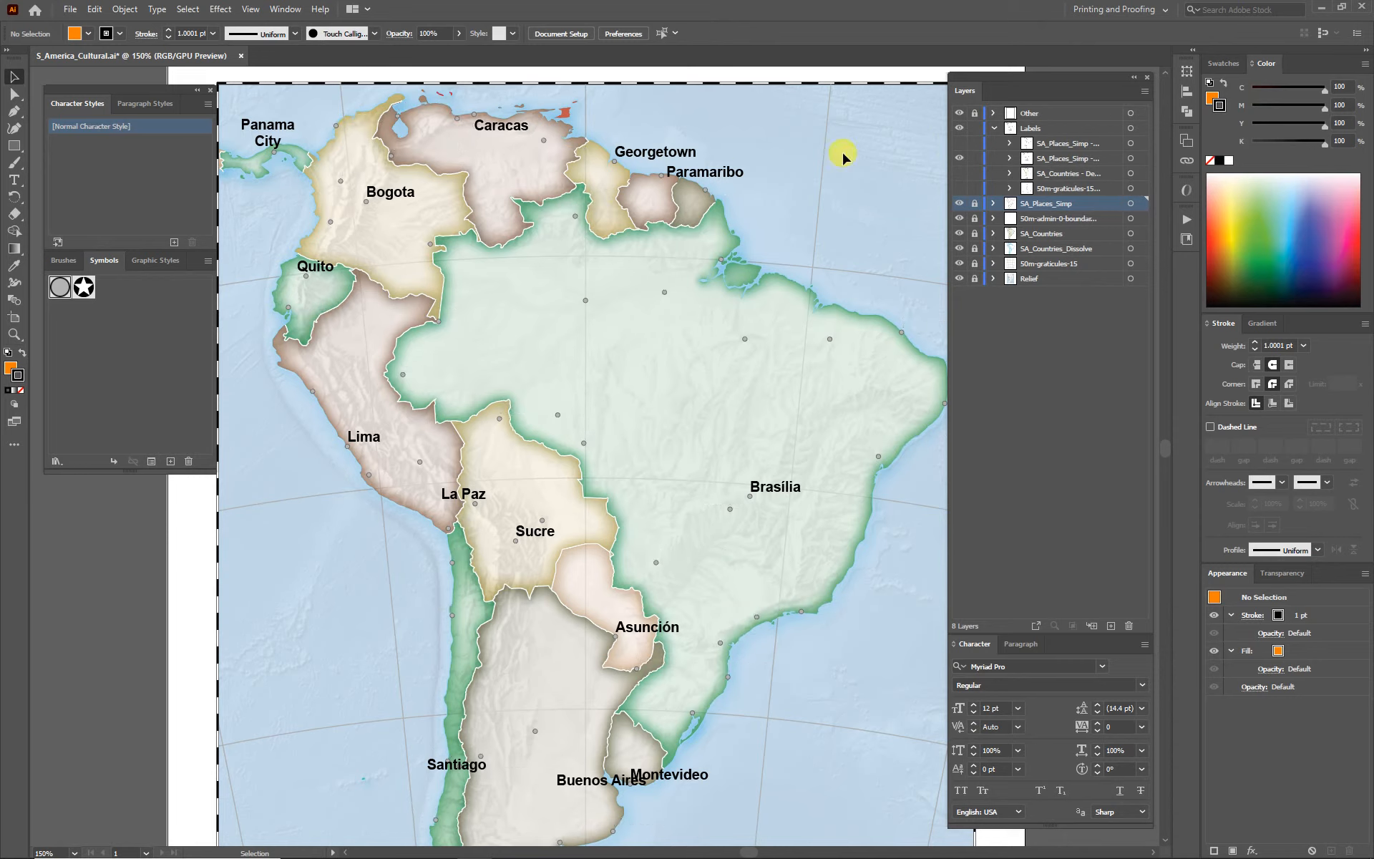
Delete the clipping path from the clip group that holds the capital-city labels.
{"action": "left_click", "coordinate": [725, 178]}
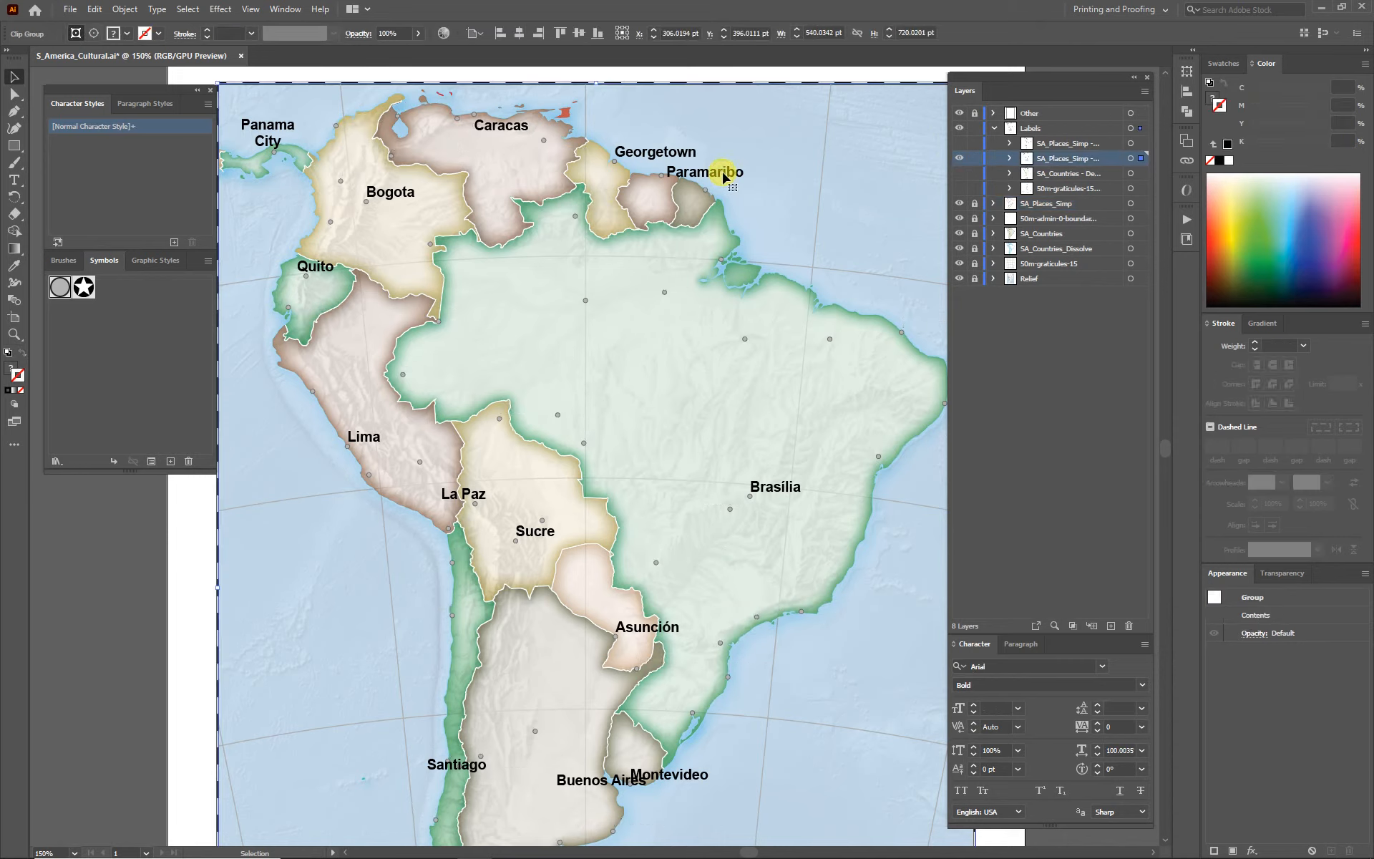
{"action": "left_click", "coordinate": [1009, 158]}
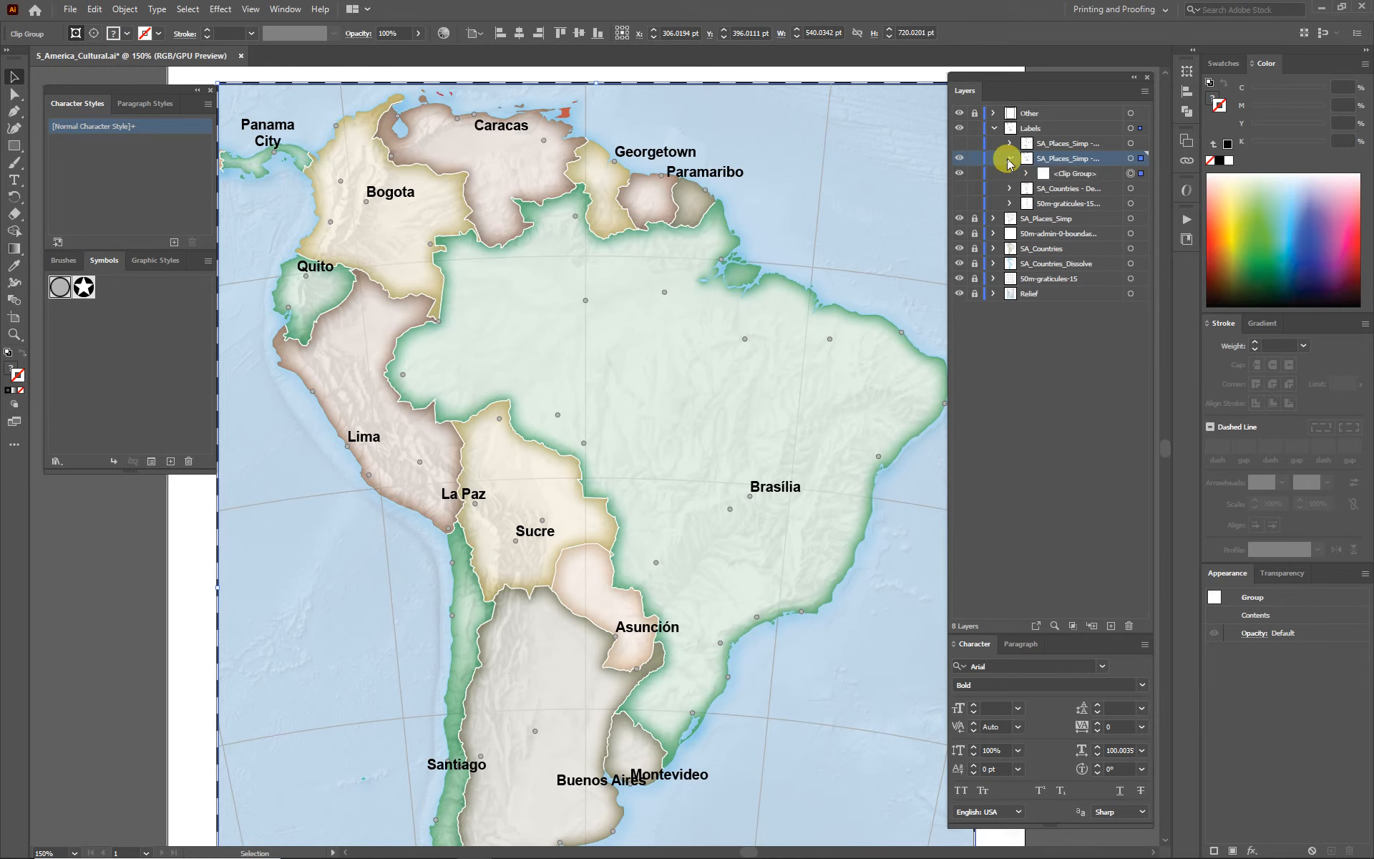
{"action": "left_click", "coordinate": [1027, 173]}
{"action": "left_click", "coordinate": [1129, 189]}
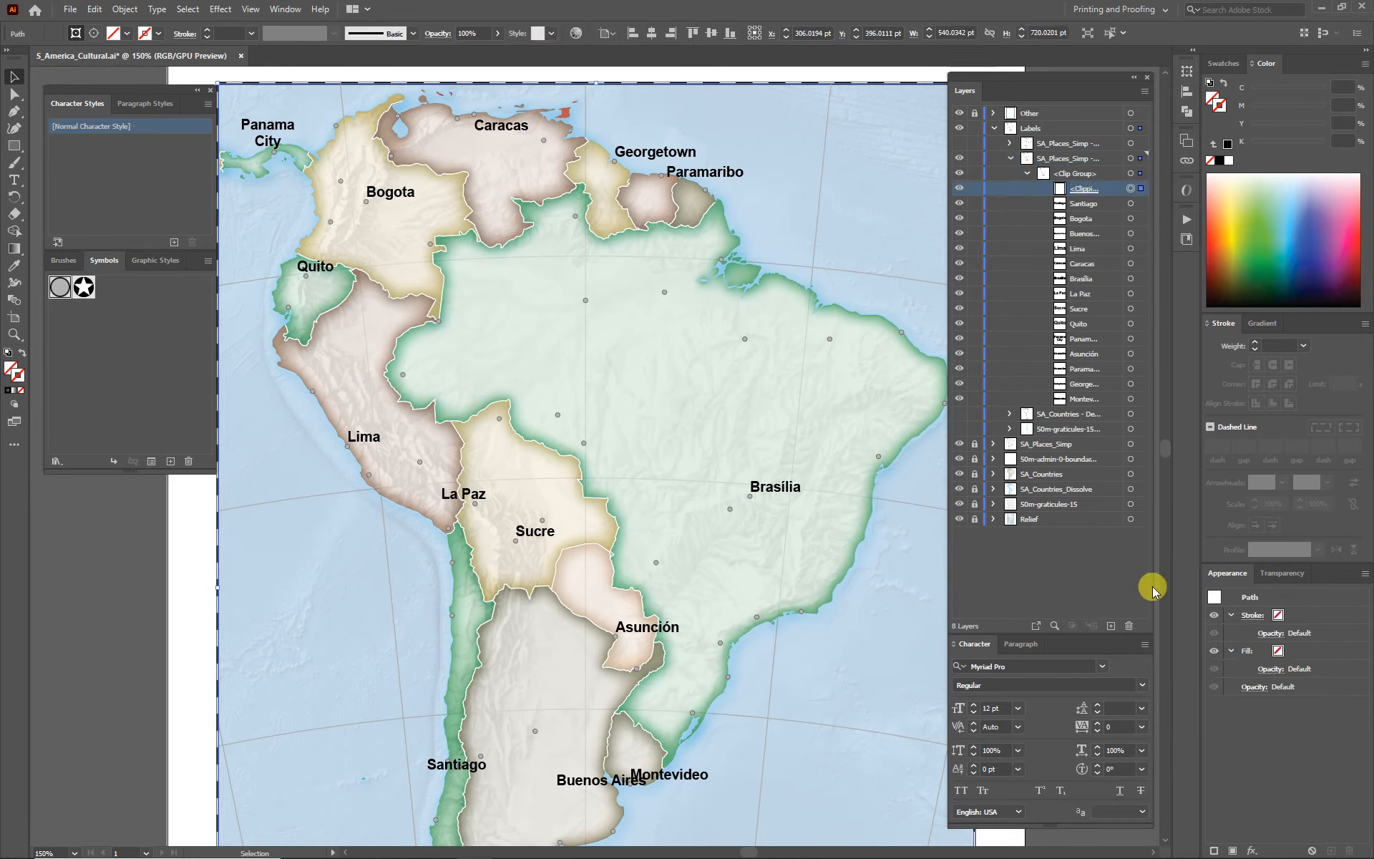
{"action": "left_click", "coordinate": [1129, 626]}
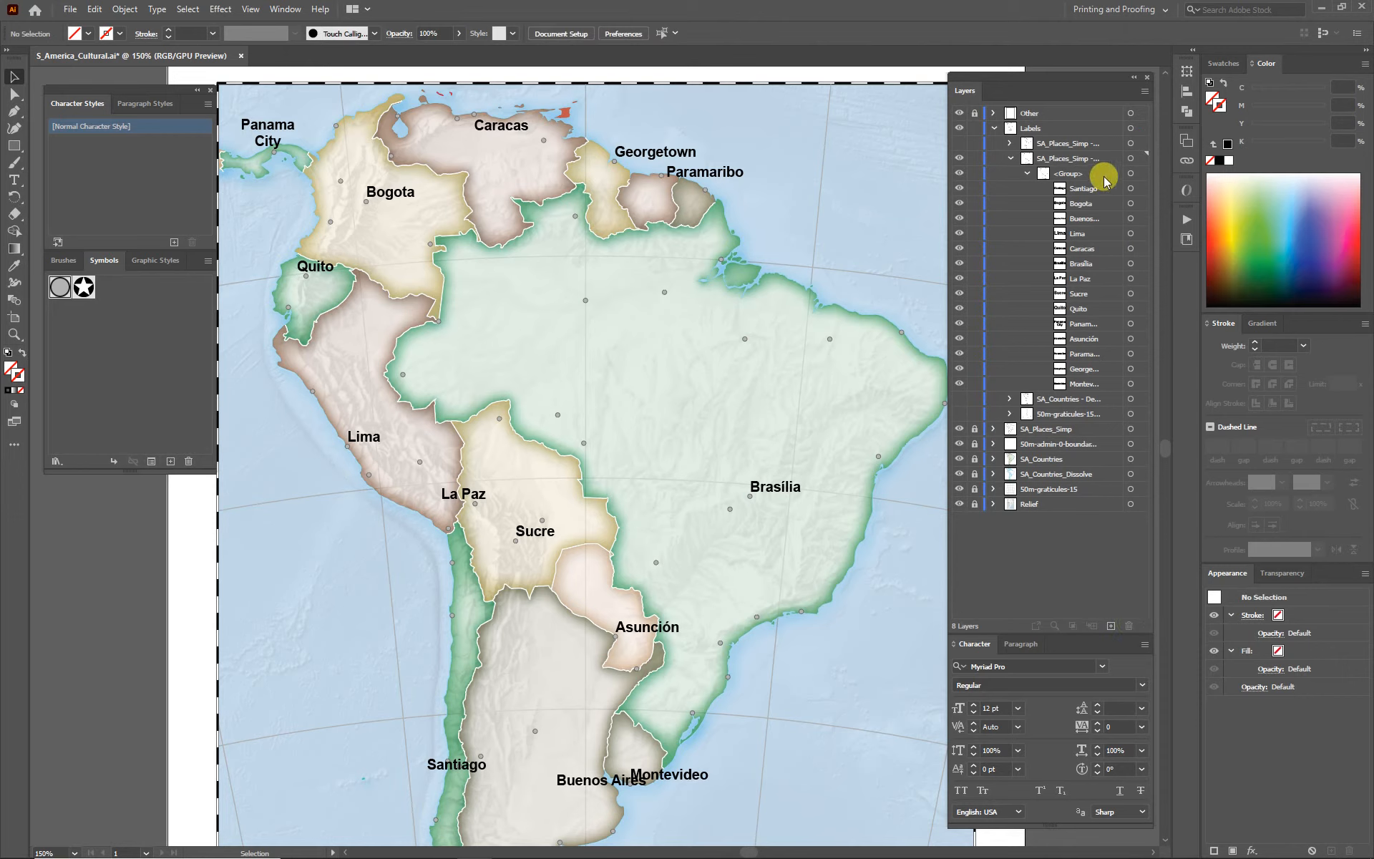
Ungroup the capital-city labels and collapse their sublayer.
{"action": "left_click", "coordinate": [1130, 173]}
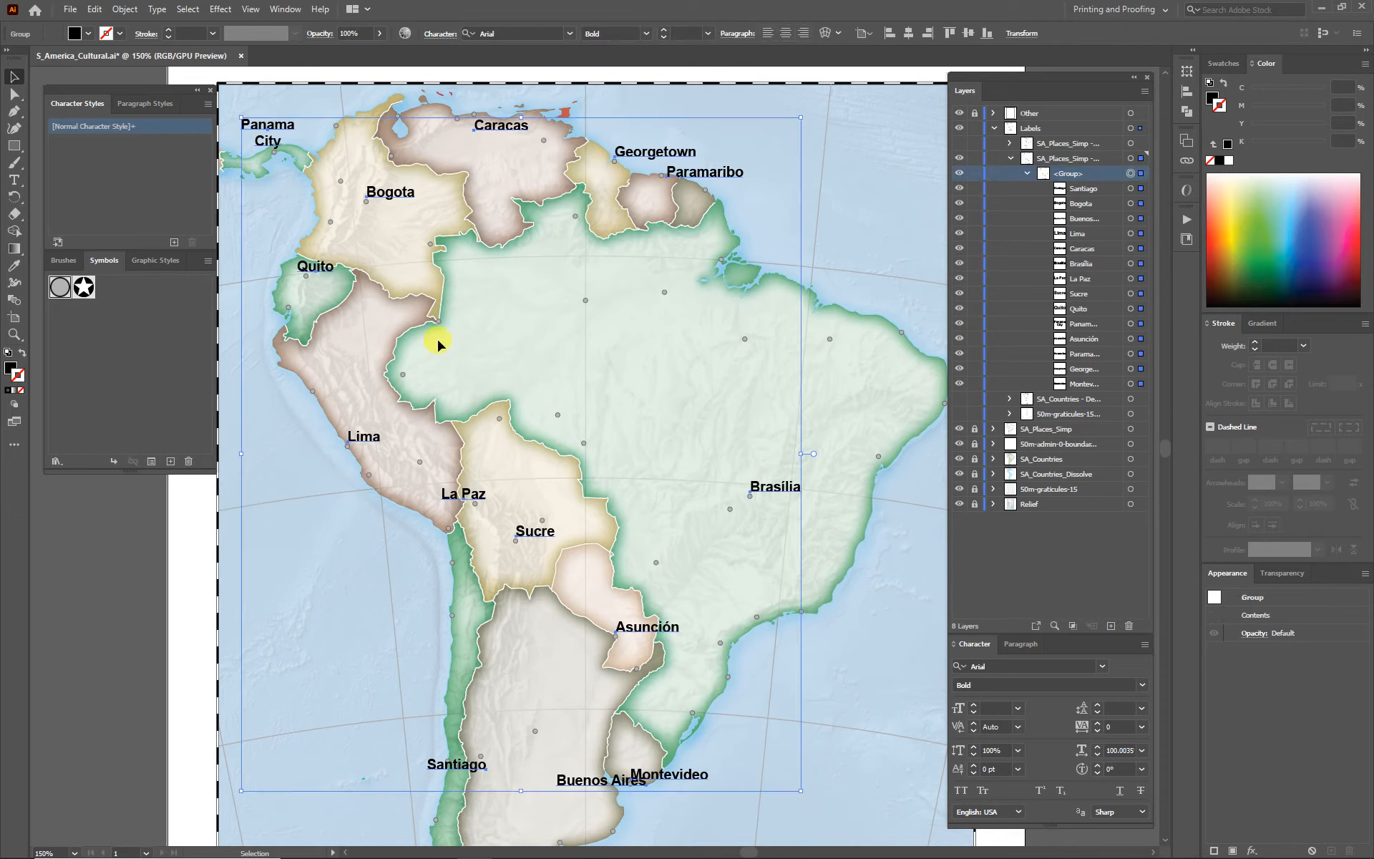
{"action": "left_click", "coordinate": [126, 10]}
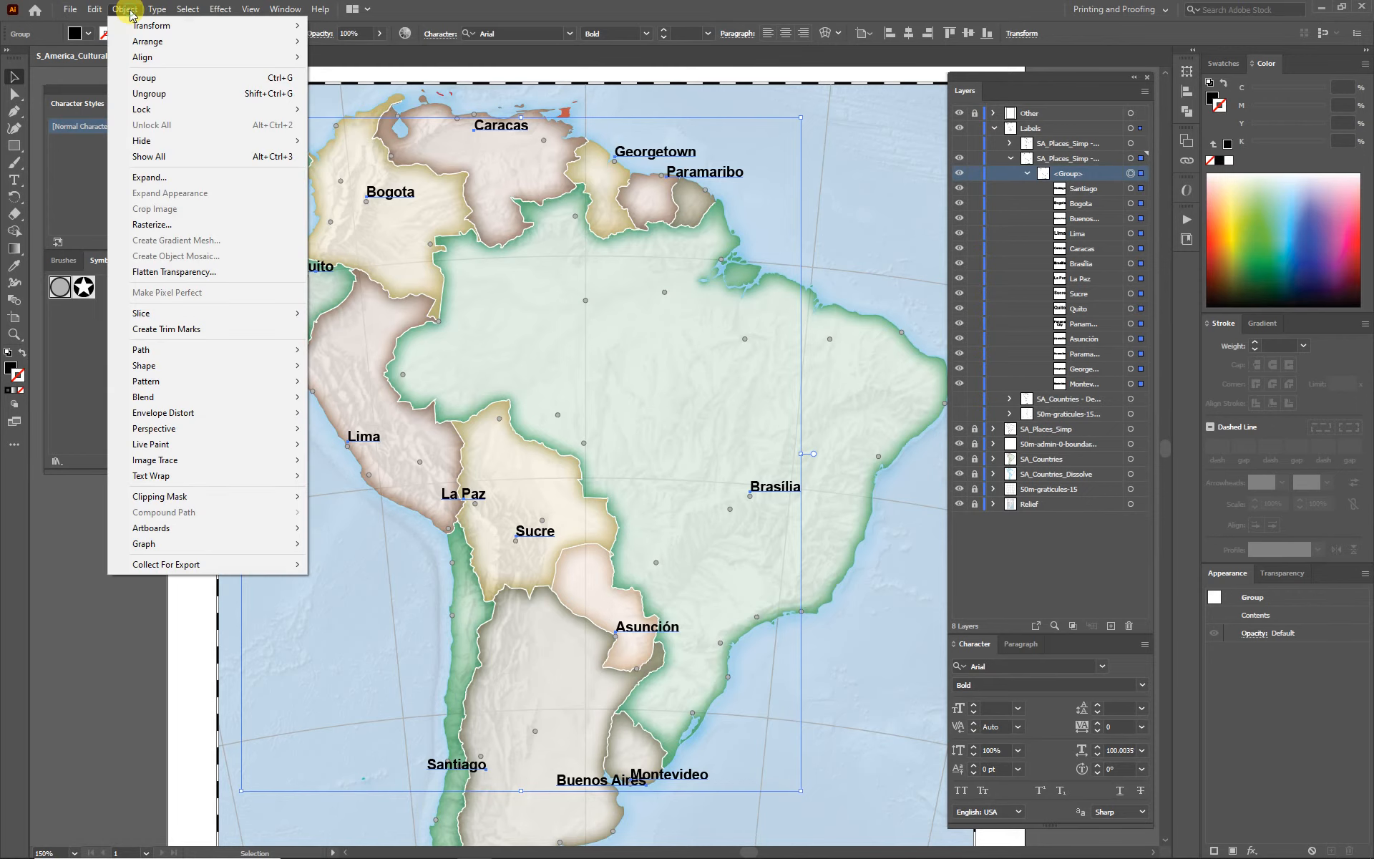
{"action": "left_click", "coordinate": [147, 93]}
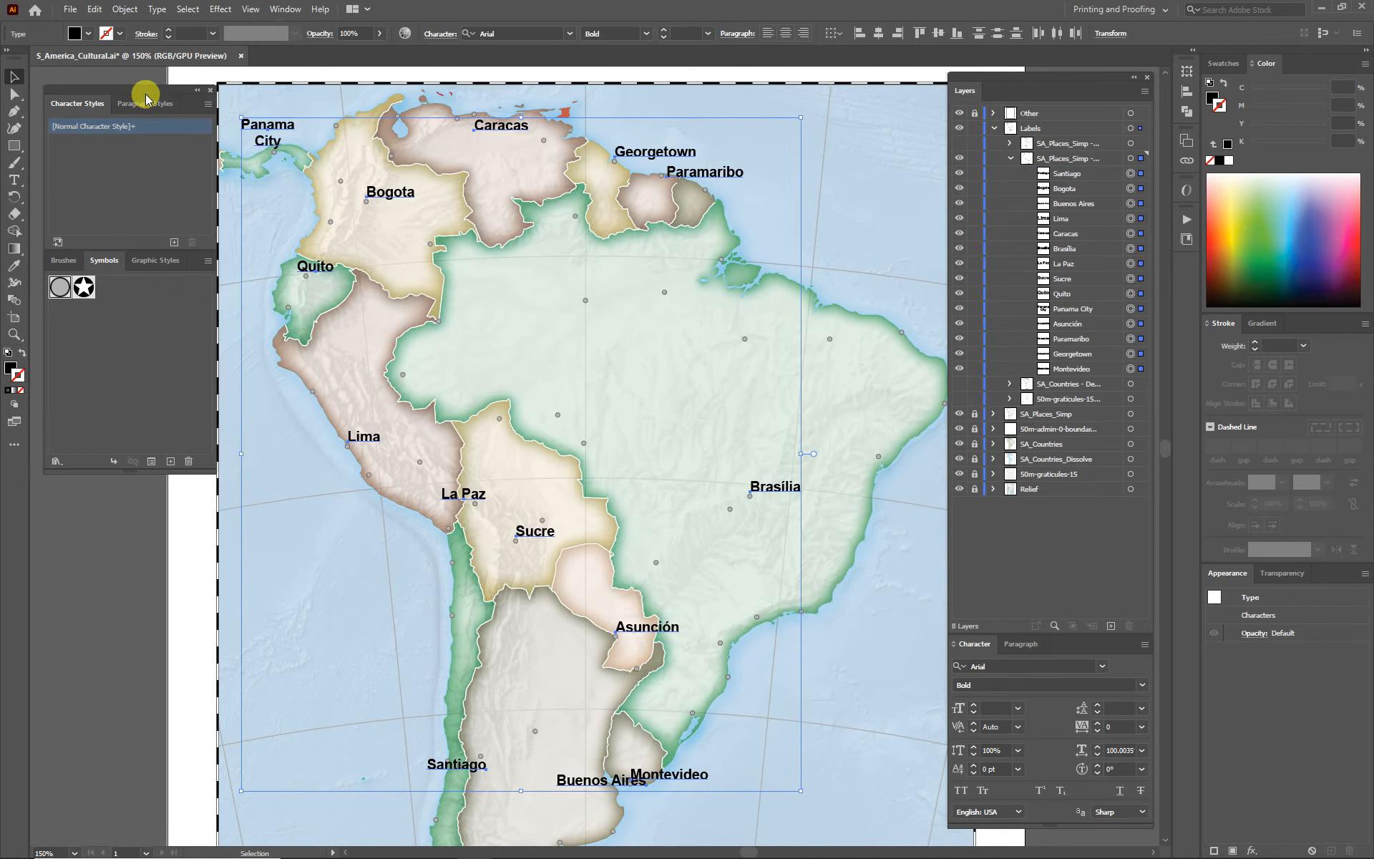
{"action": "left_click", "coordinate": [1010, 159]}
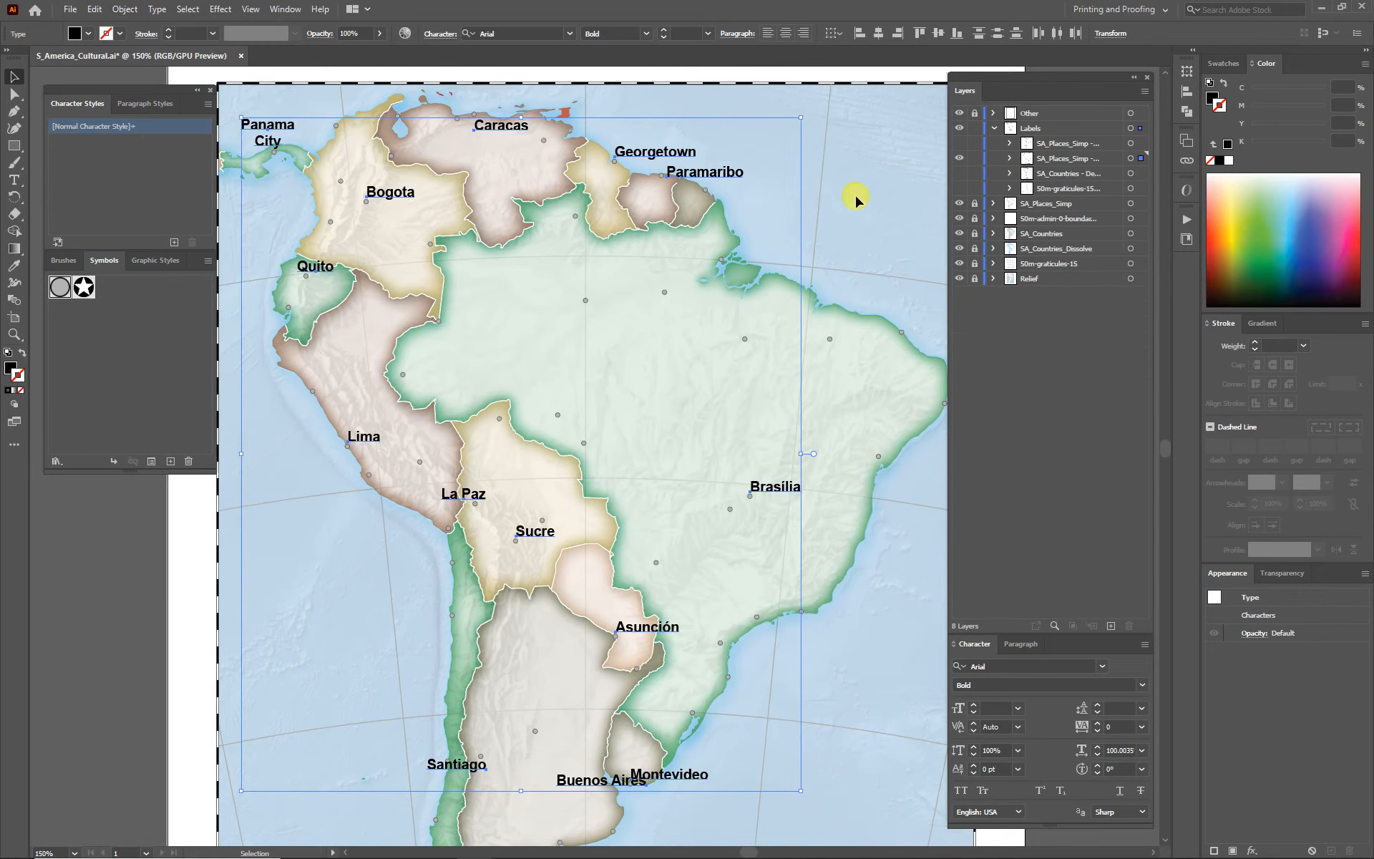
Check the font size of the Paramaribo label and fit the whole artboard in view.
{"action": "left_click", "coordinate": [897, 194]}
{"action": "left_click", "coordinate": [729, 178]}
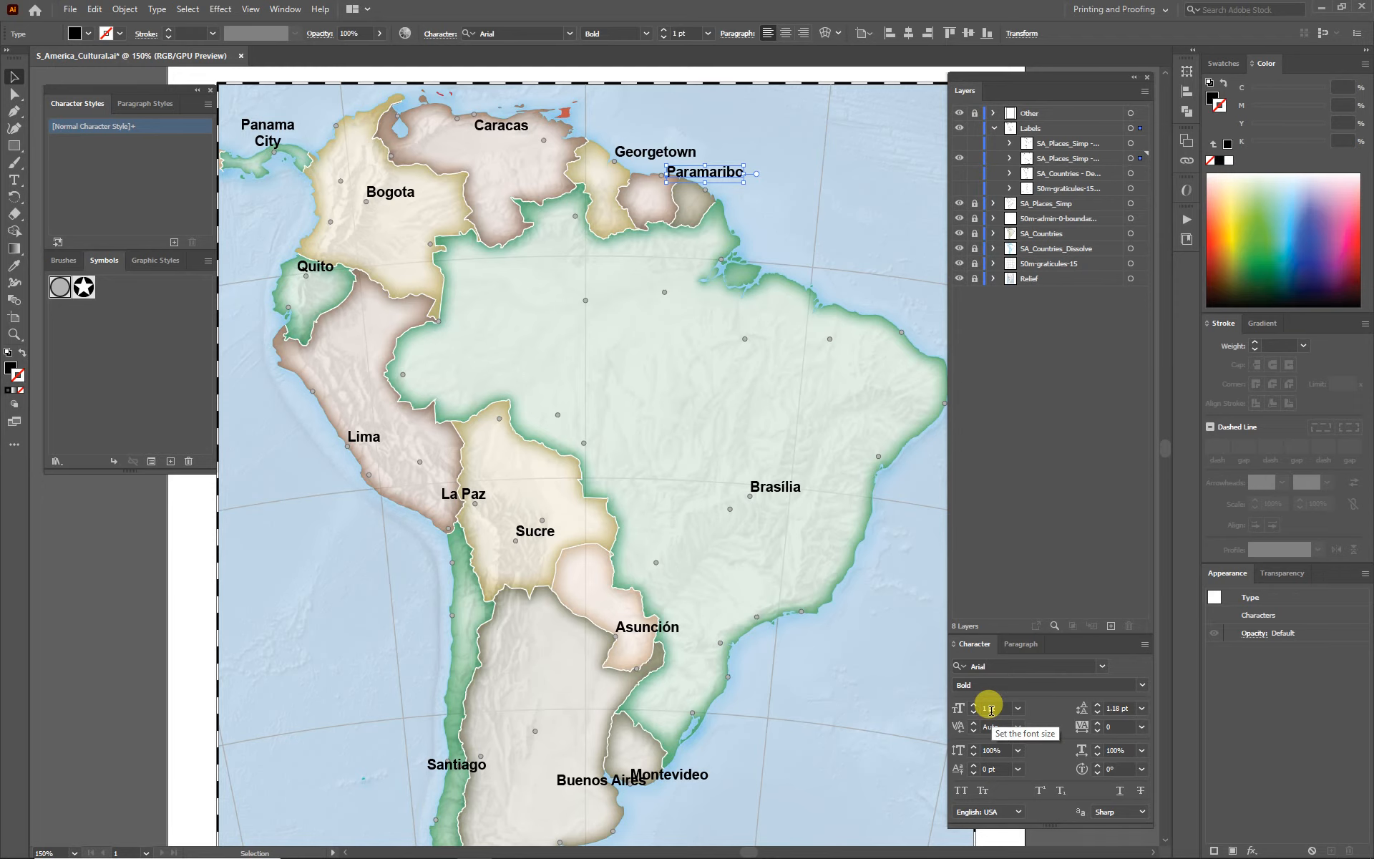
{"action": "key", "text": "ctrl+1"}
{"action": "key", "text": "ctrl+0"}
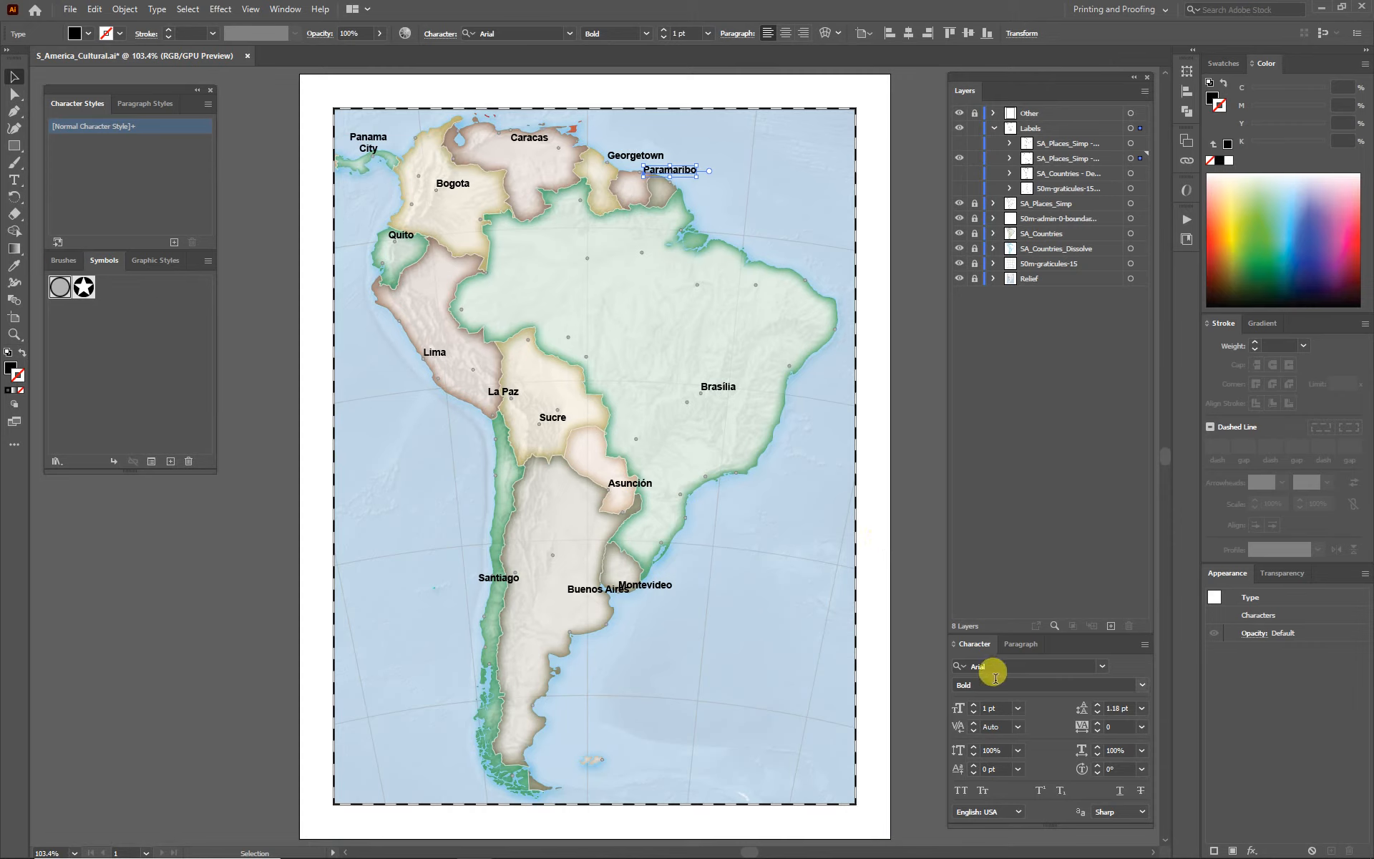
Select all capital-city labels across the map.
{"action": "left_click", "coordinate": [14, 93]}
{"action": "left_click", "coordinate": [14, 77]}
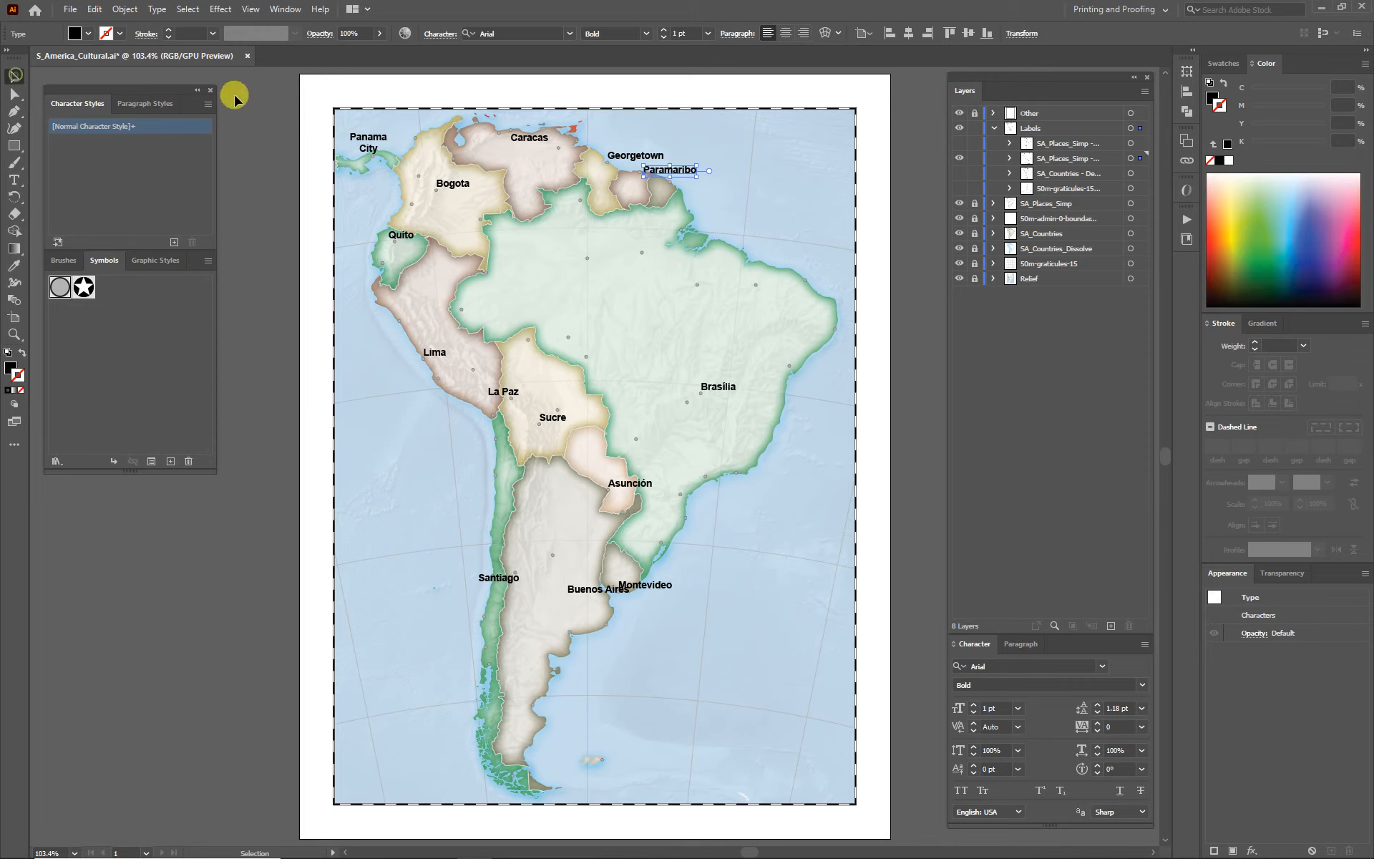
{"action": "left_click_drag", "start_coordinate": [322, 91], "coordinate": [866, 812]}
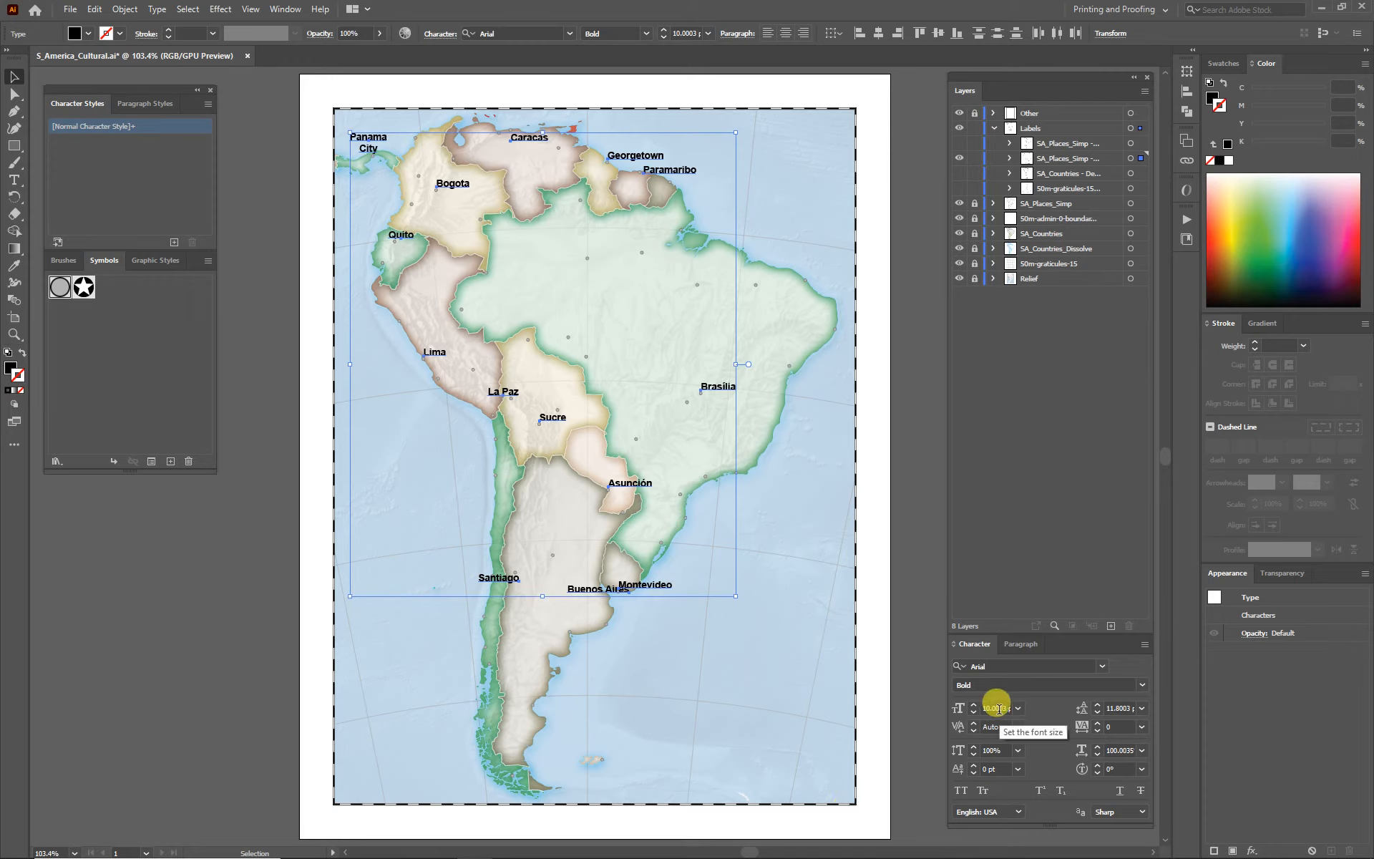
{"action": "left_click", "coordinate": [818, 665]}
{"action": "left_click_drag", "start_coordinate": [305, 87], "coordinate": [753, 580]}
{"action": "left_click_drag", "start_coordinate": [852, 702], "coordinate": [844, 701]}
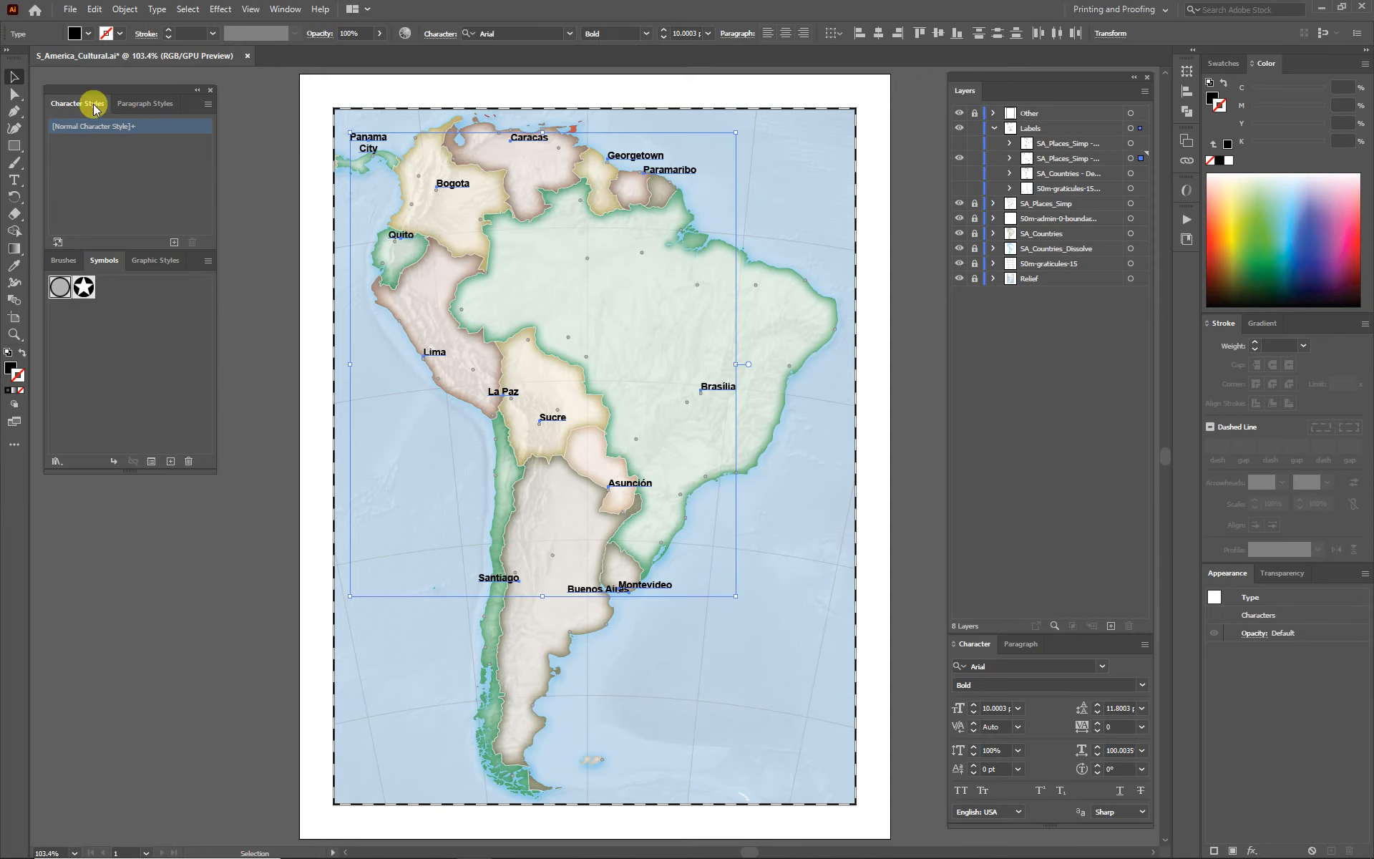
Load the character styles from S_America_Best.ai in the 50_Mill_Data folder.
{"action": "left_click", "coordinate": [209, 104]}
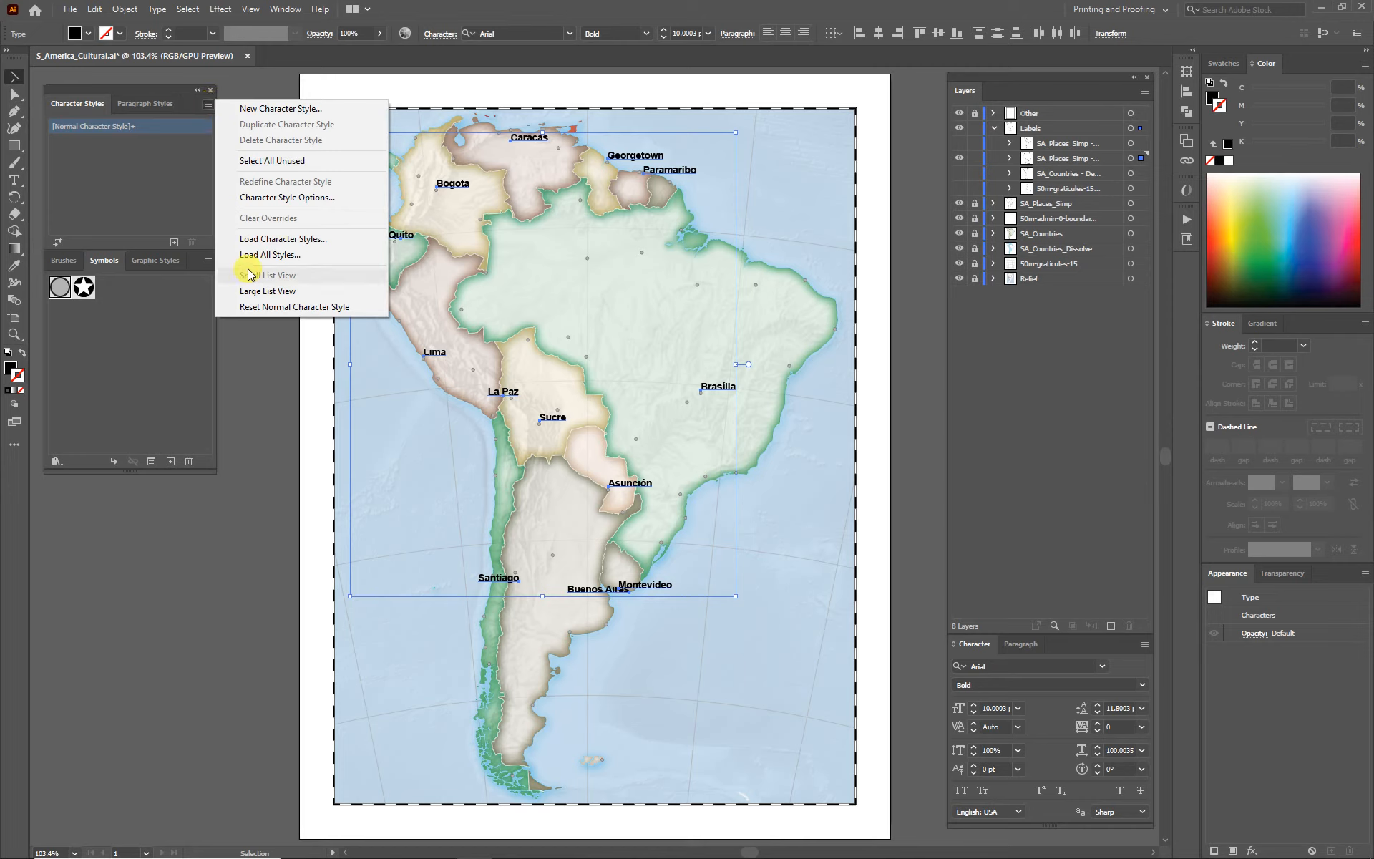
{"action": "left_click", "coordinate": [279, 239]}
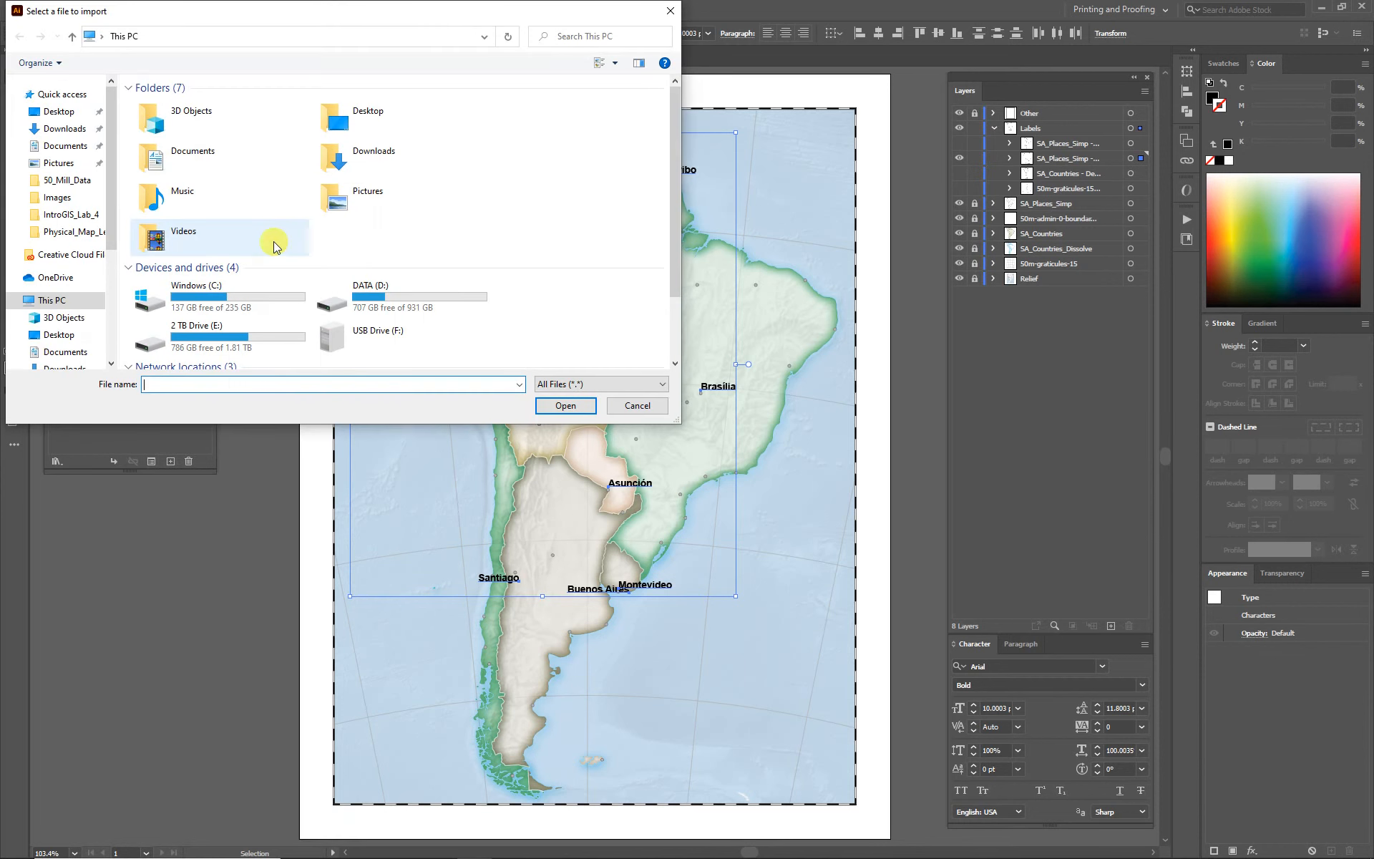
{"action": "left_click", "coordinate": [66, 179]}
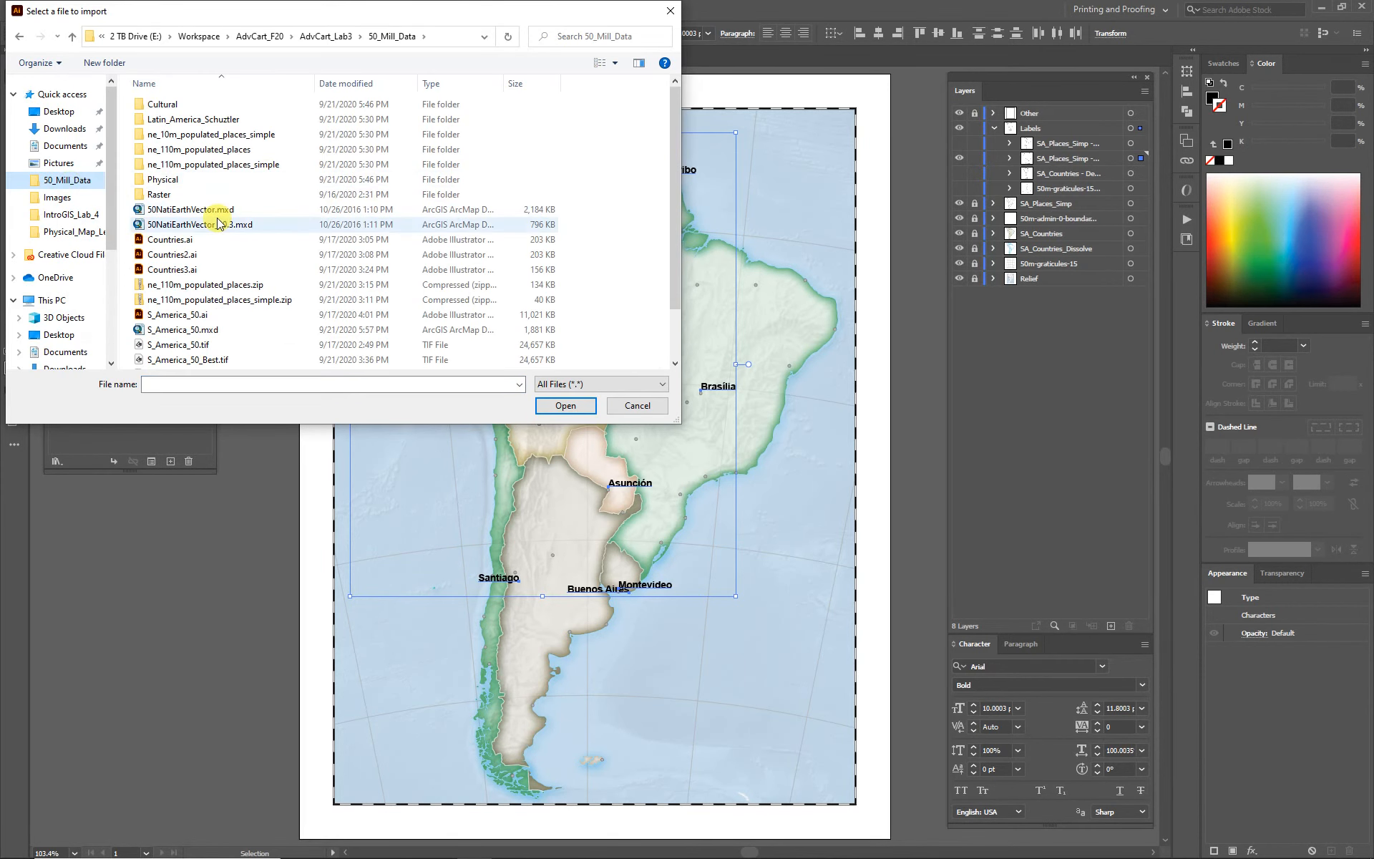
{"action": "scroll", "coordinate": [218, 224], "scroll_direction": "down", "scroll_amount": 1}
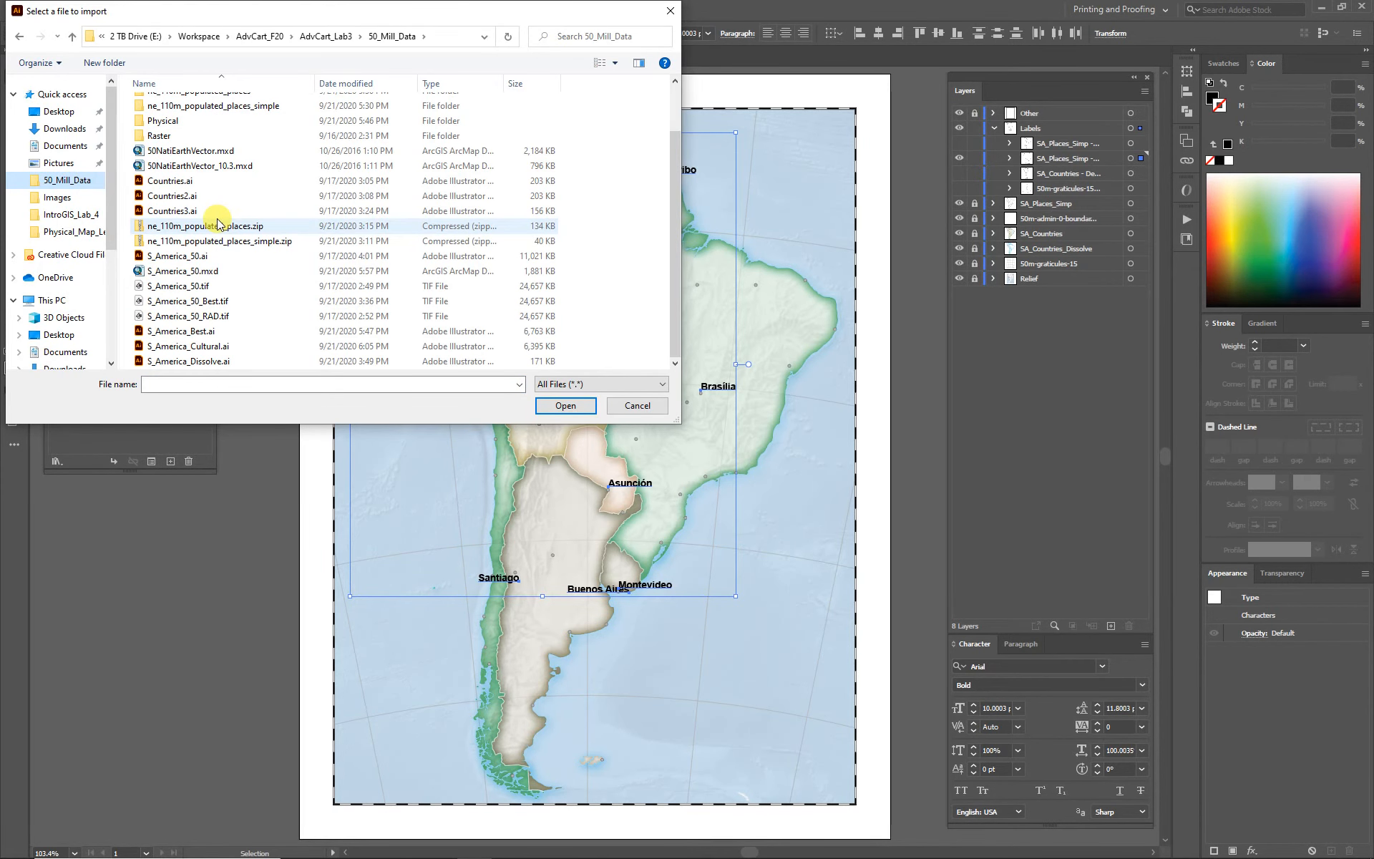
{"action": "left_click", "coordinate": [184, 333]}
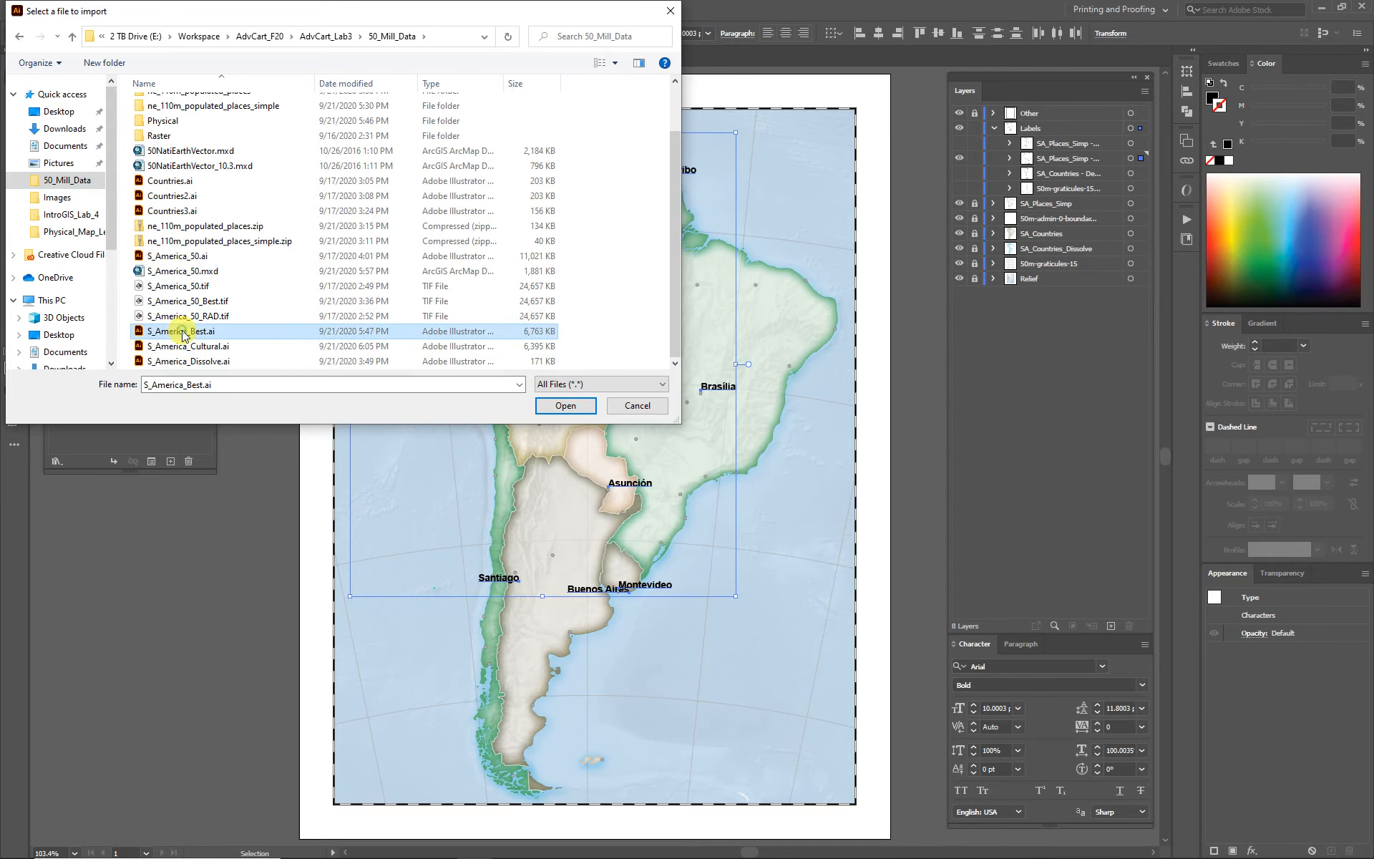
{"action": "left_click", "coordinate": [565, 406]}
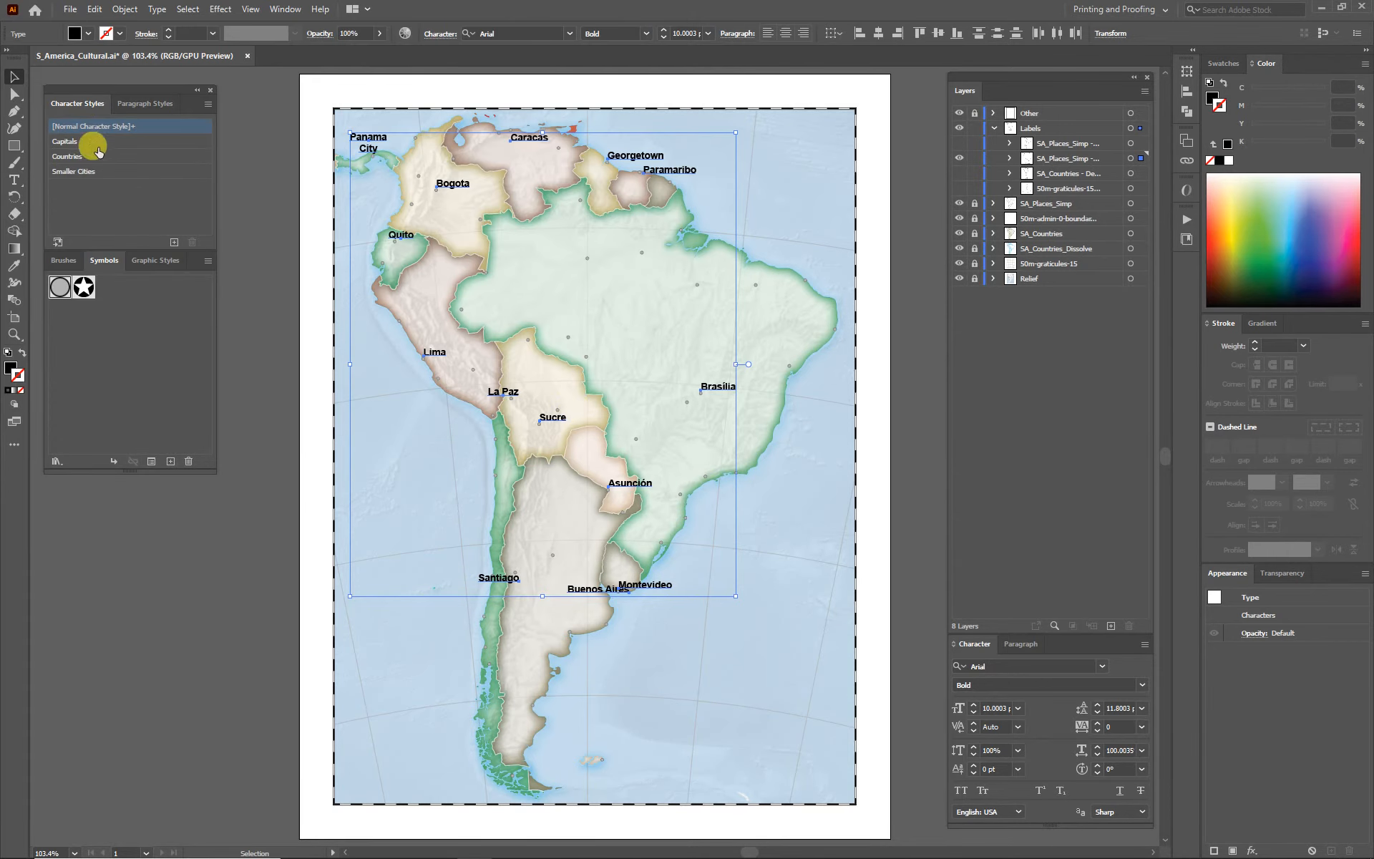
Apply the Capitals character style to the selected labels and check the Georgetown label's character settings.
{"action": "left_click", "coordinate": [91, 188]}
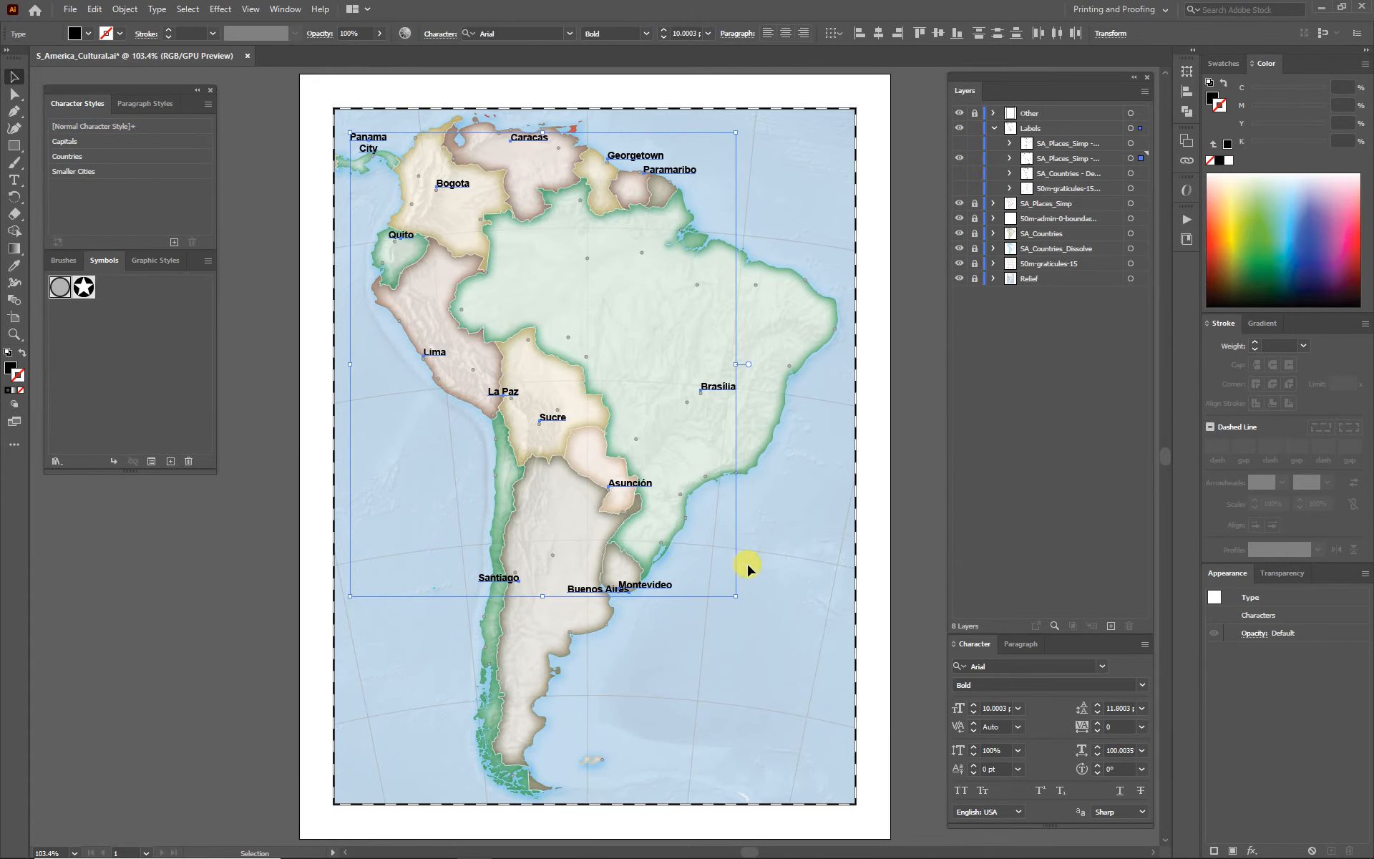
{"action": "left_click", "coordinate": [66, 141]}
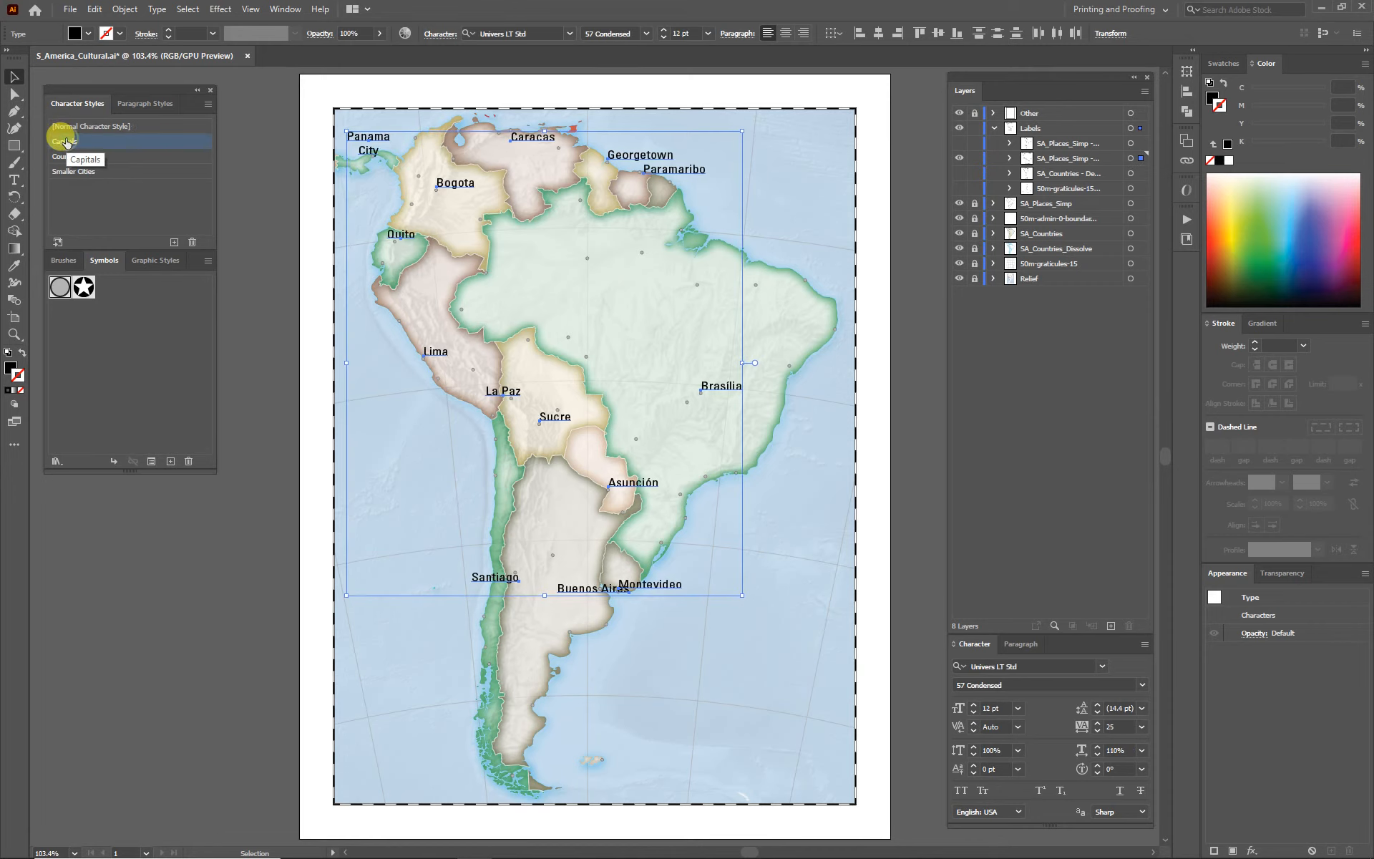
{"action": "left_click", "coordinate": [149, 575]}
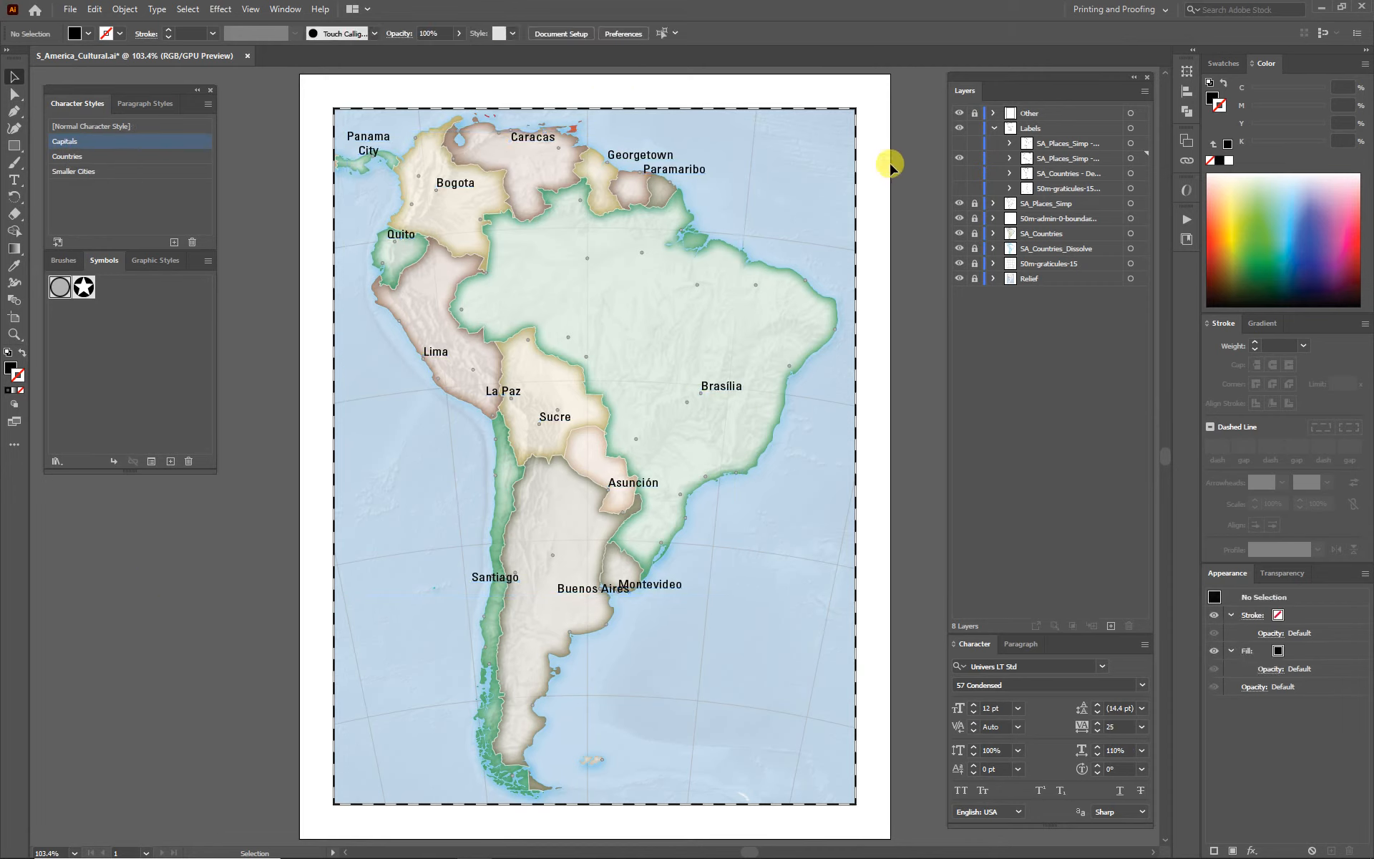
{"action": "left_click", "coordinate": [658, 157]}
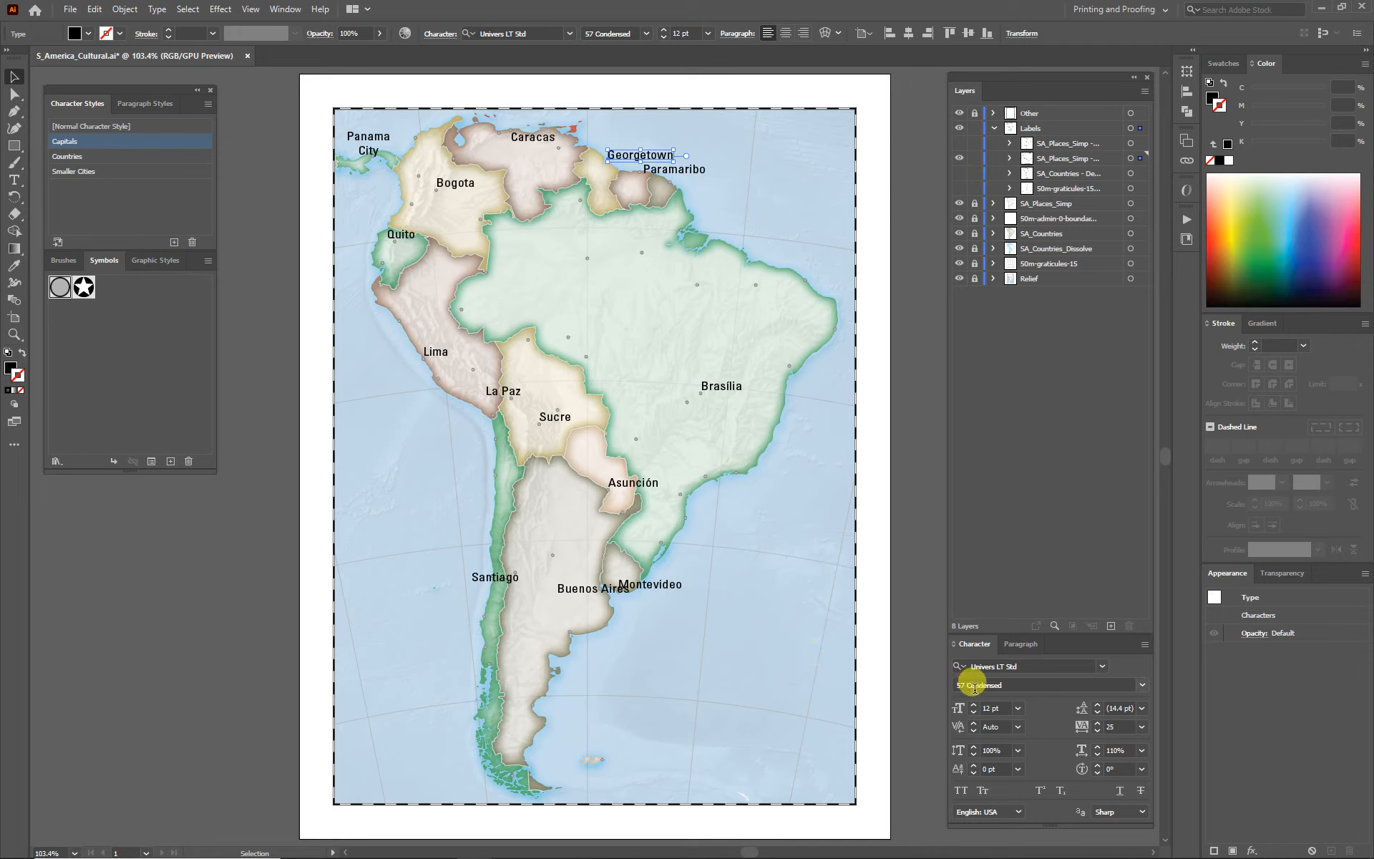
{"action": "left_click", "coordinate": [256, 456]}
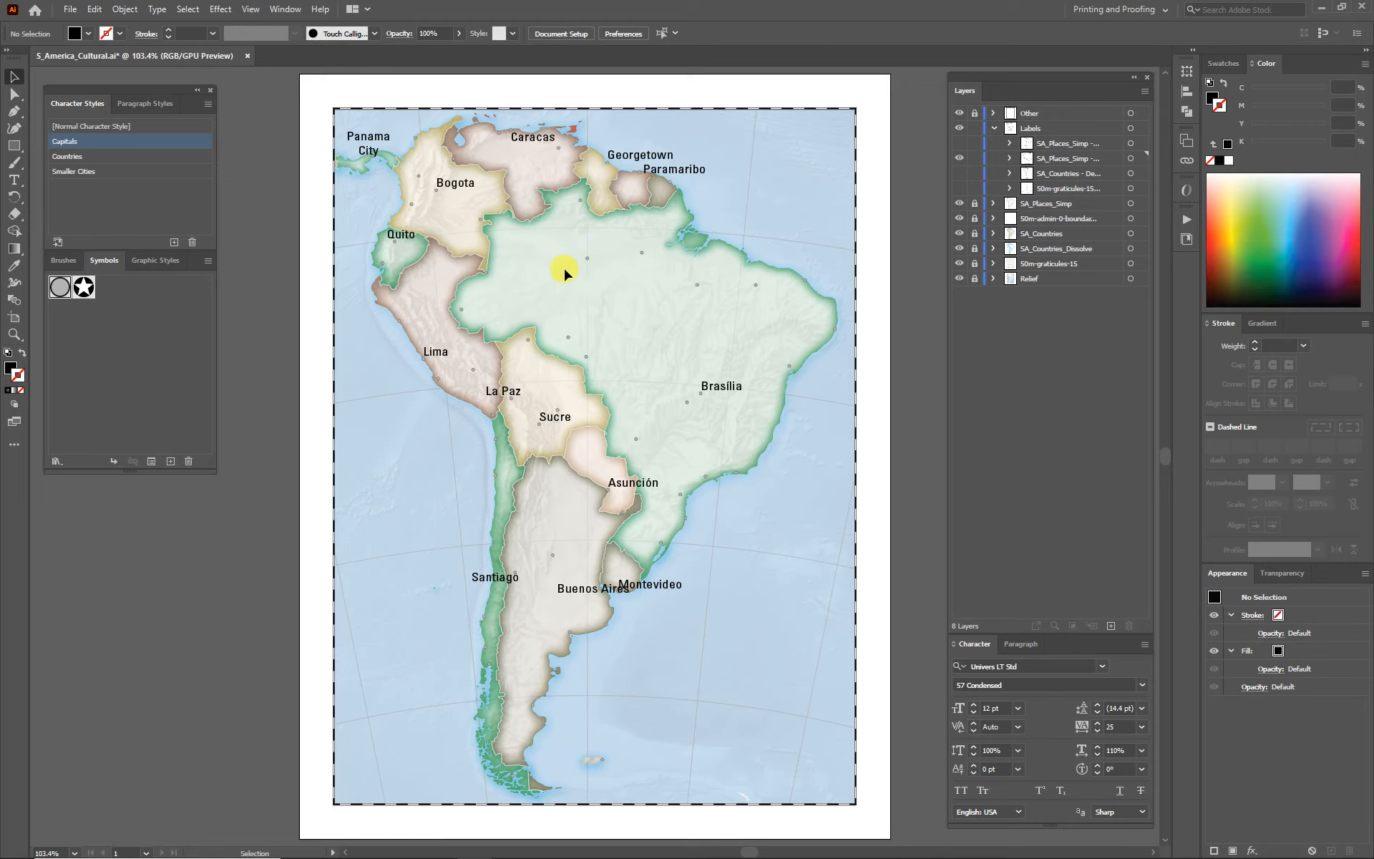
Collapse and lock the Labels layer, and unlock and expand the SA_Places_Simp layer.
{"action": "left_click", "coordinate": [992, 128]}
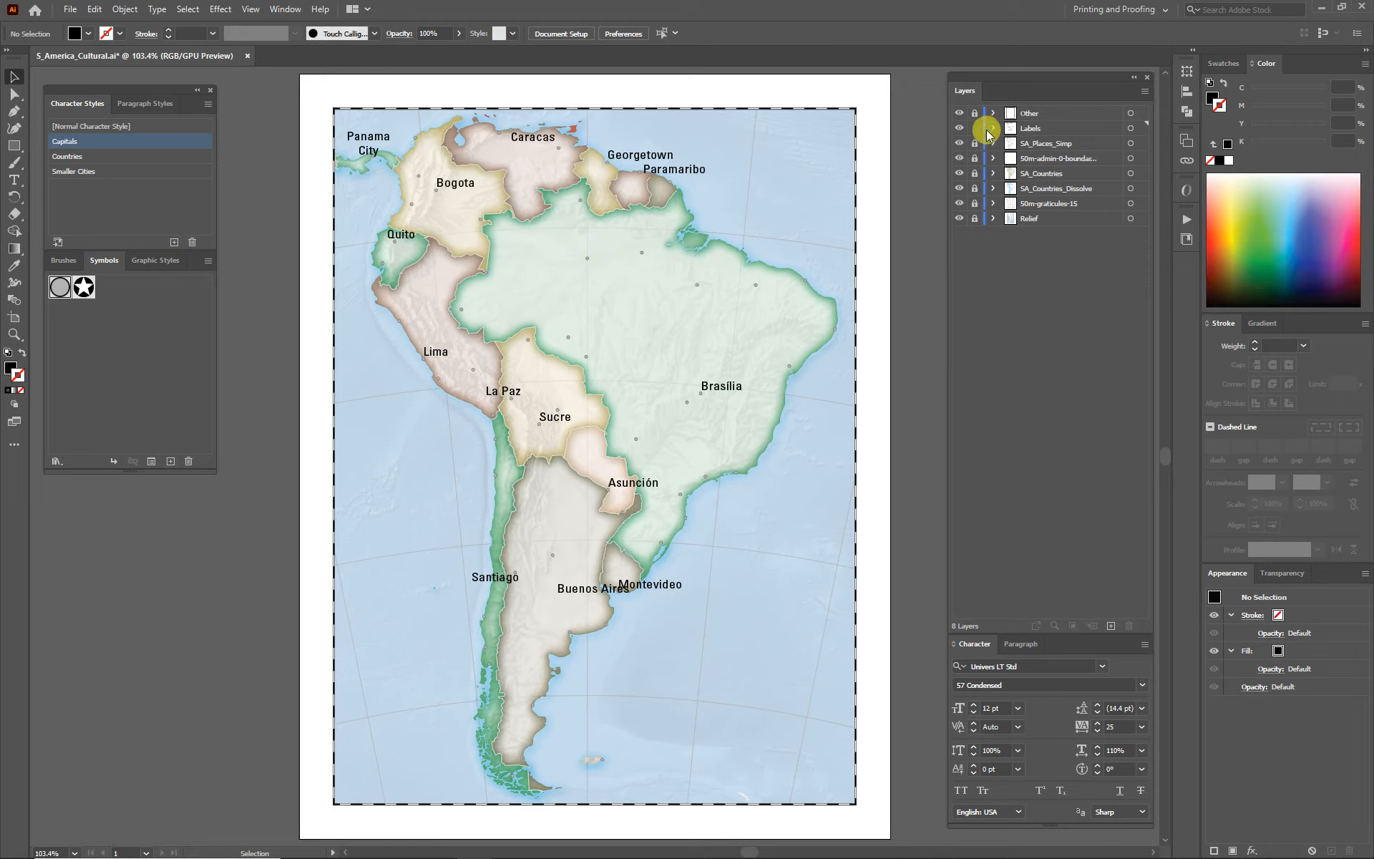
{"action": "left_click", "coordinate": [975, 143]}
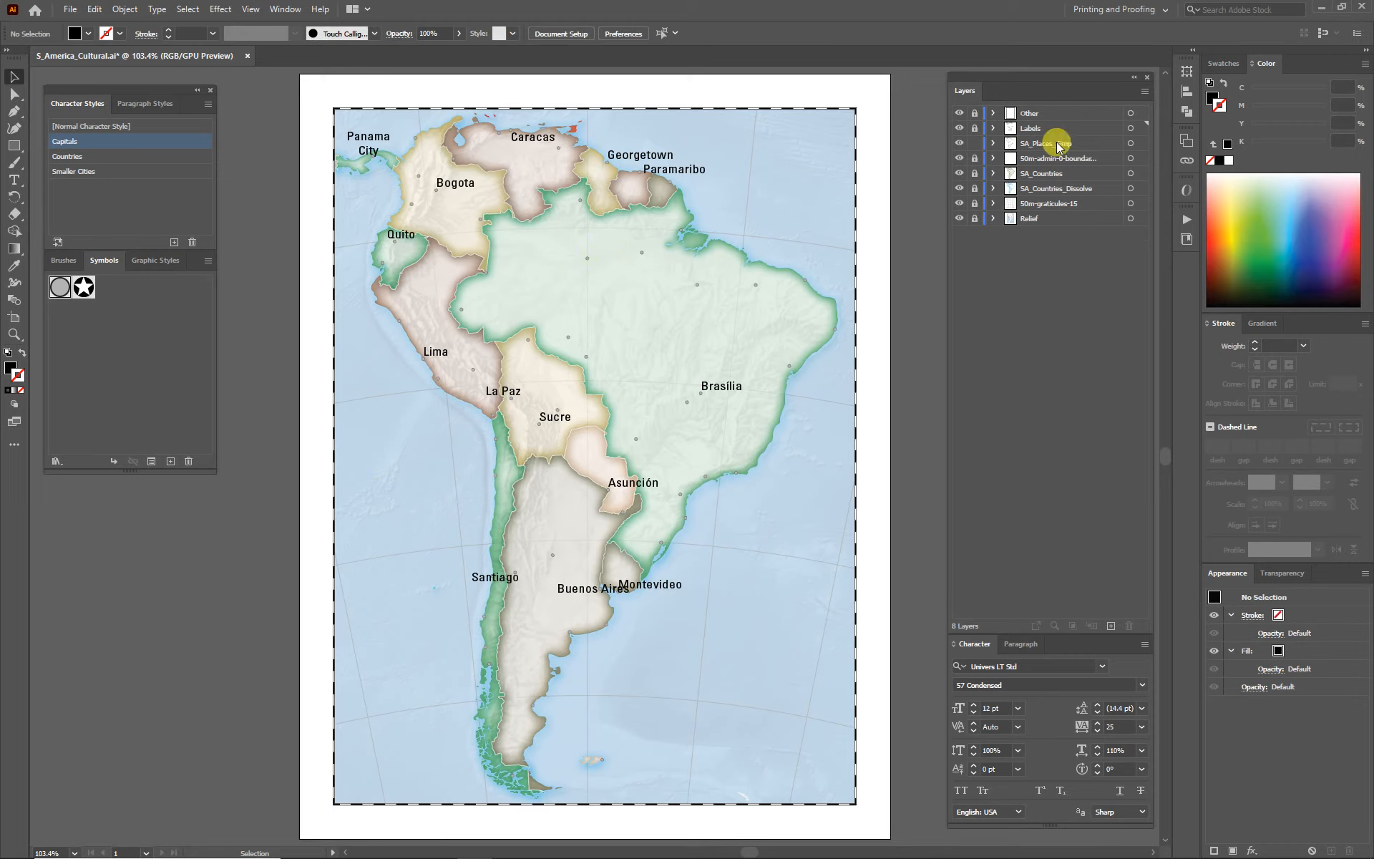
{"action": "left_click", "coordinate": [993, 143]}
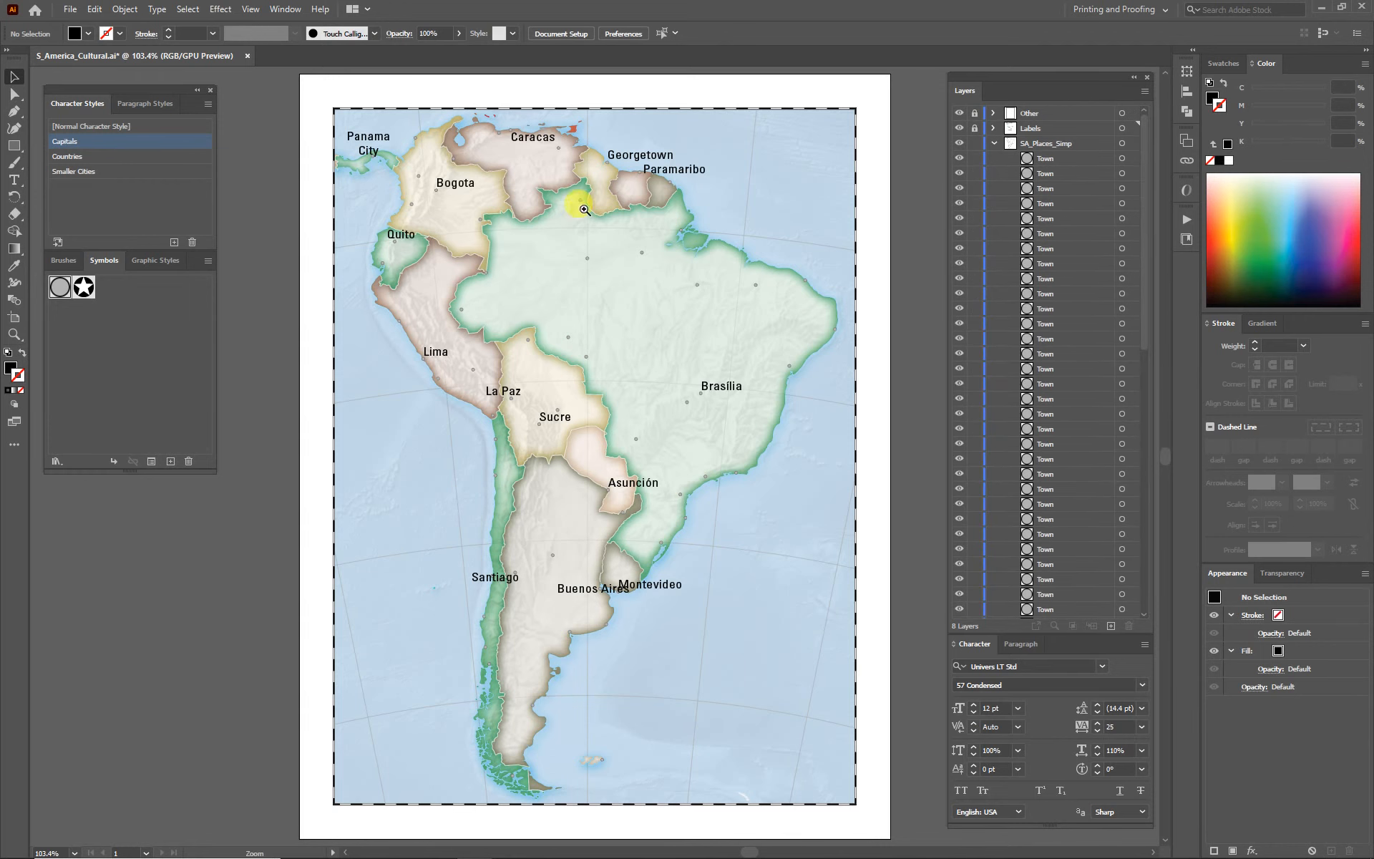
Replace the Georgetown town symbol on the northern coast with the Capitol star symbol.
{"action": "left_click_drag", "start_coordinate": [572, 139], "coordinate": [775, 308]}
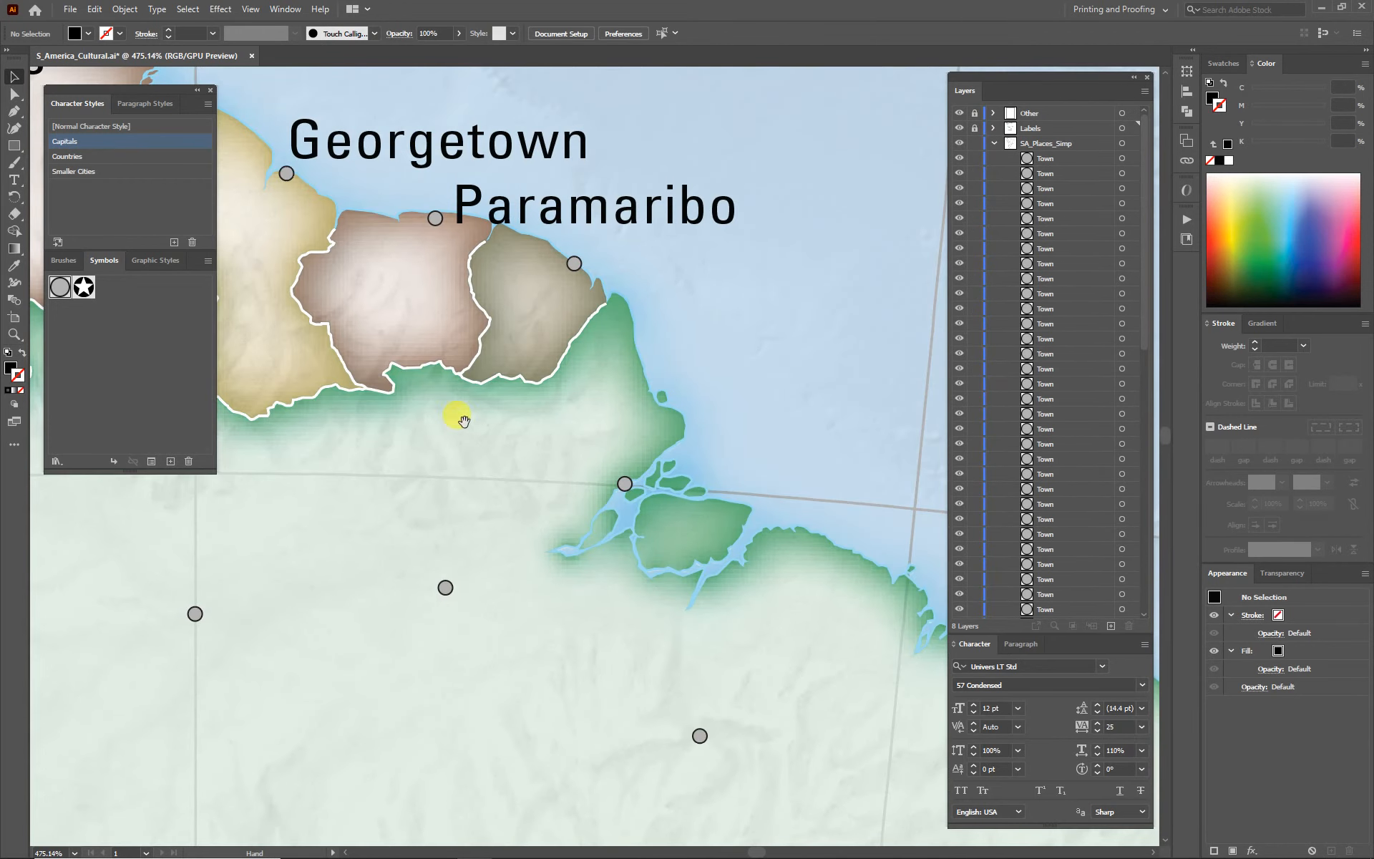
{"action": "left_click_drag", "start_coordinate": [489, 423], "coordinate": [728, 543]}
{"action": "left_click", "coordinate": [557, 306]}
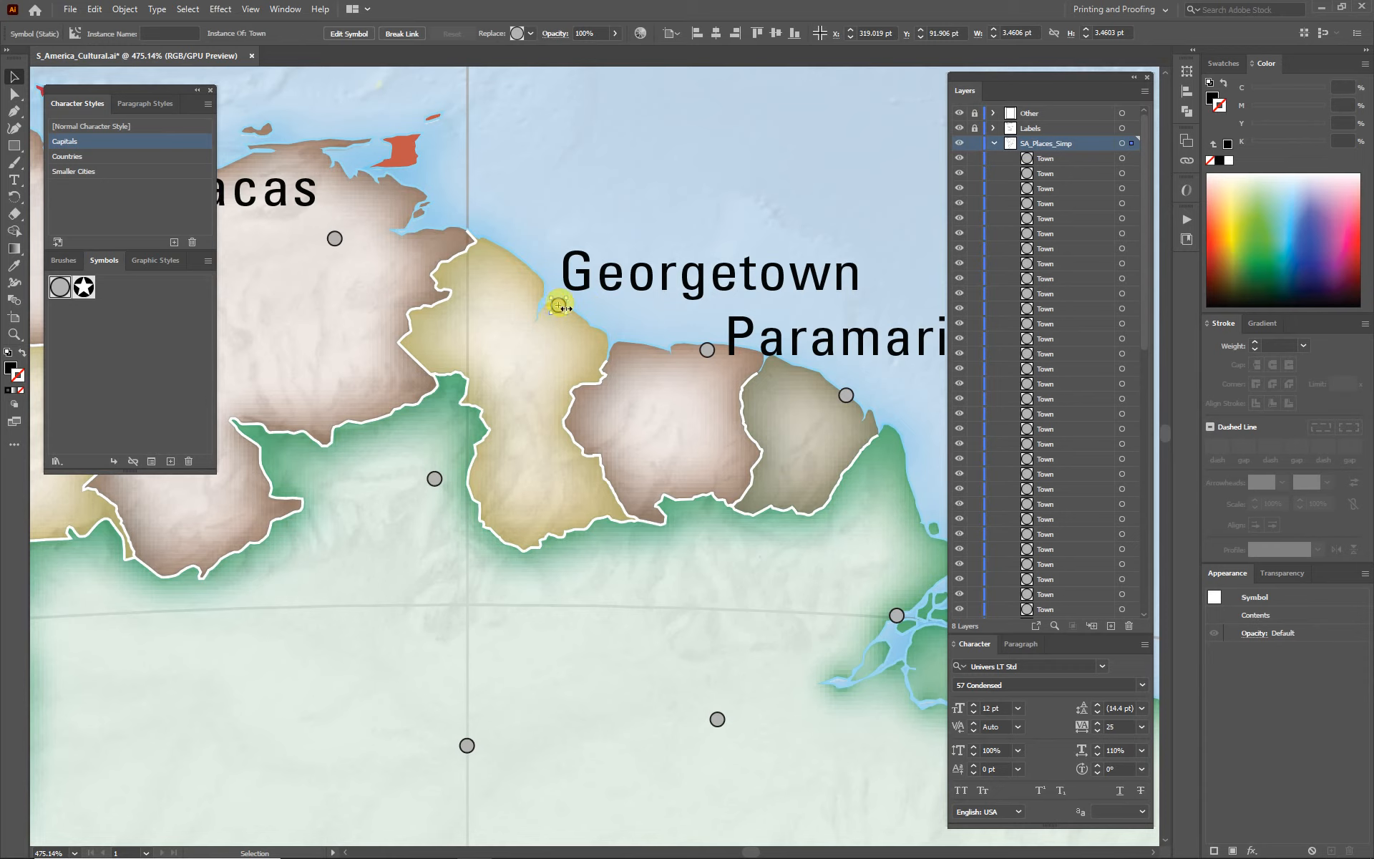
{"action": "left_click", "coordinate": [531, 33]}
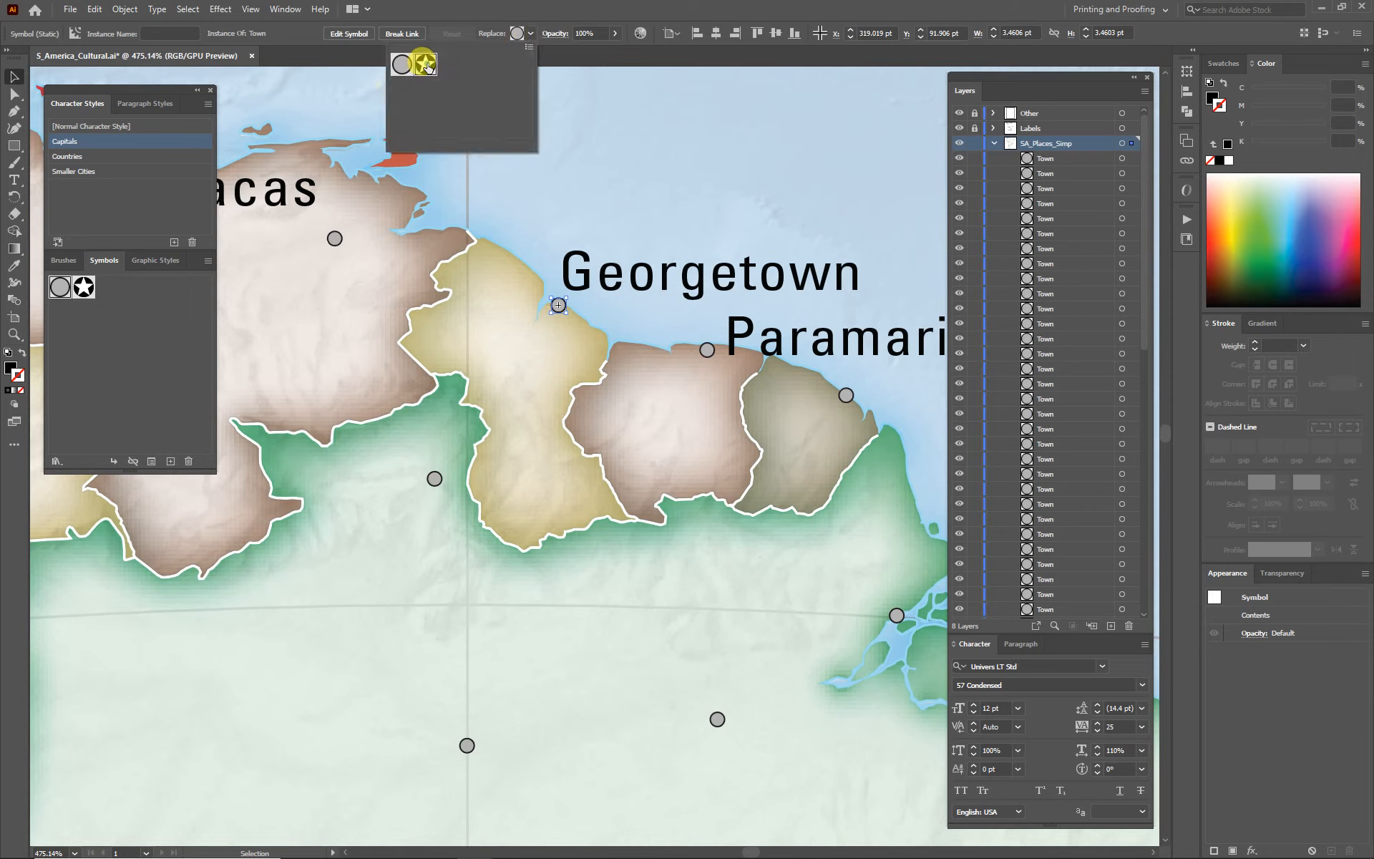
{"action": "left_click", "coordinate": [424, 63]}
Swap the town symbol beside the Paramaribo label for the Capitol star and deselect it.
{"action": "left_click", "coordinate": [708, 350]}
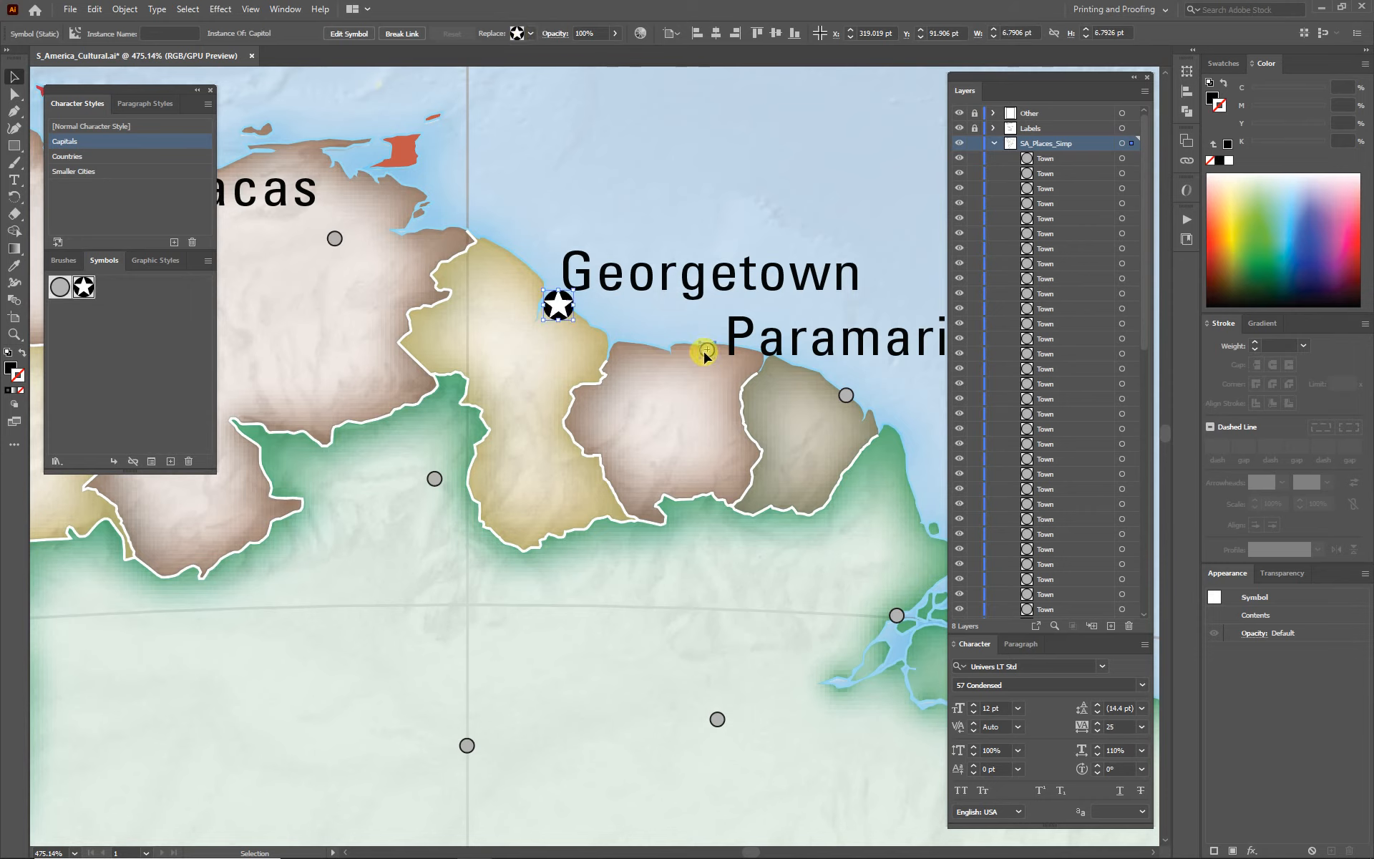
{"action": "left_click", "coordinate": [530, 34]}
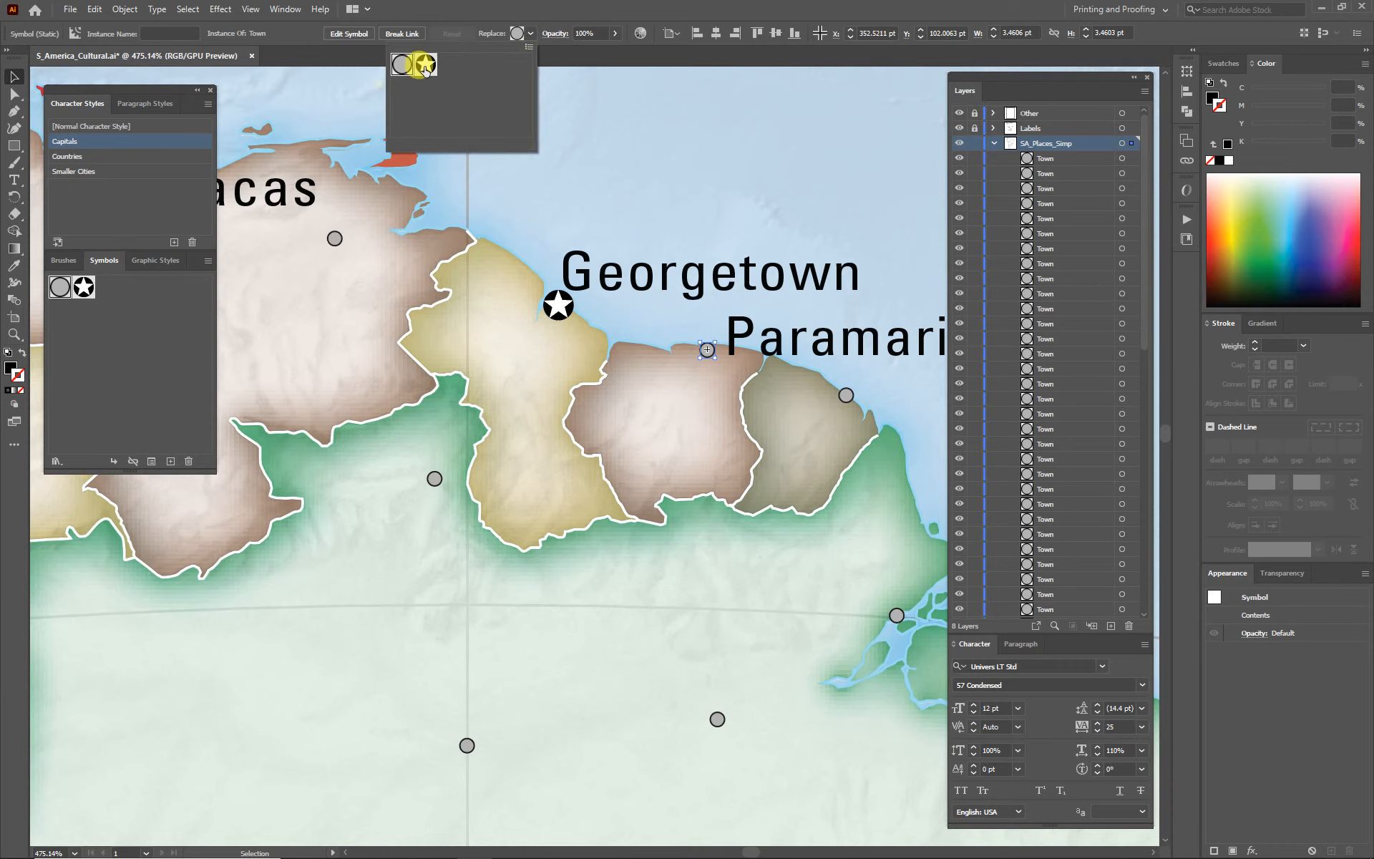
{"action": "left_click", "coordinate": [426, 64]}
{"action": "left_click", "coordinate": [522, 406]}
Replace the town symbol at Caracas with the Capitol star symbol and clear the selection.
{"action": "left_click_drag", "start_coordinate": [326, 384], "coordinate": [720, 455]}
{"action": "left_click", "coordinate": [508, 227]}
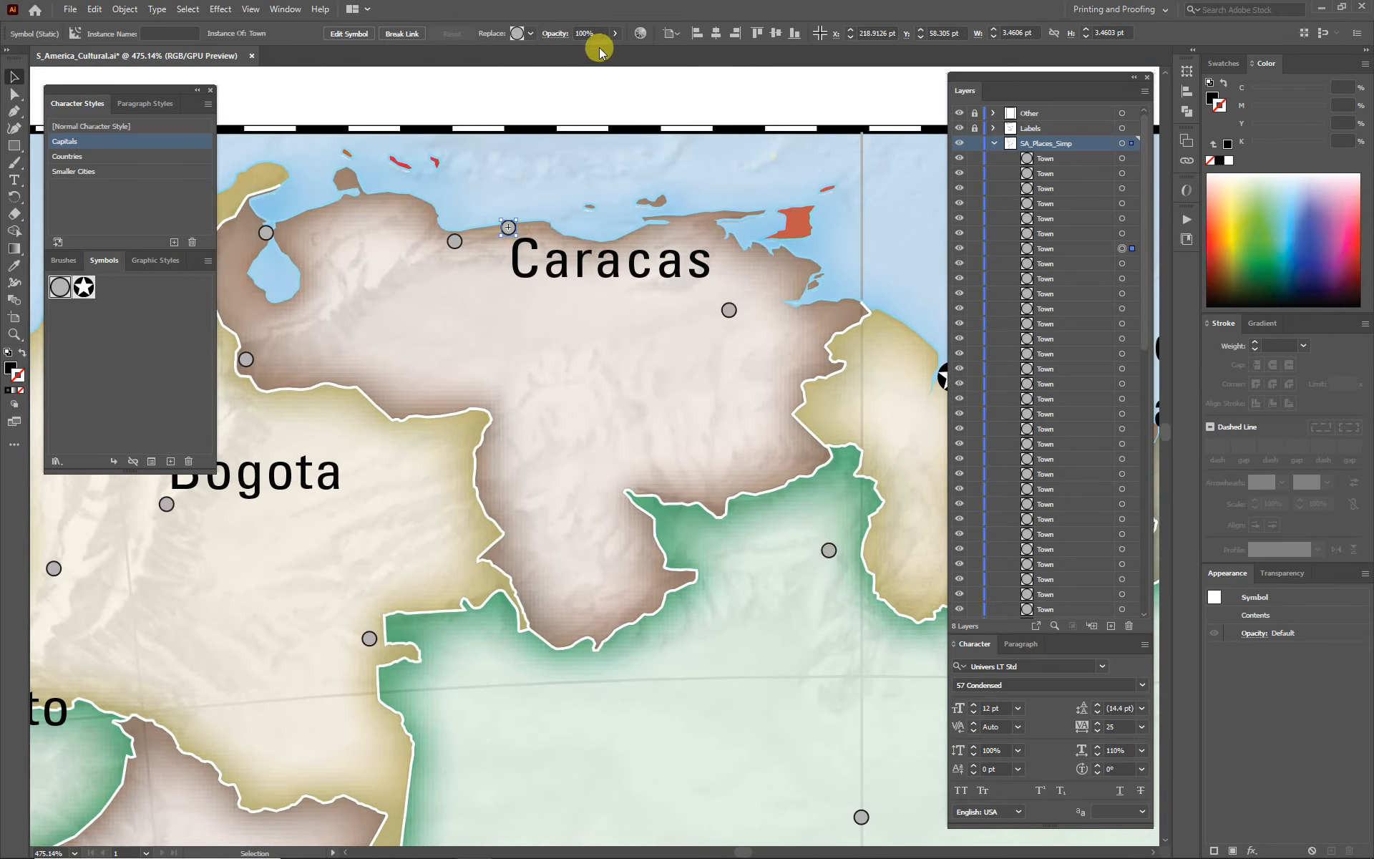
{"action": "left_click", "coordinate": [530, 33]}
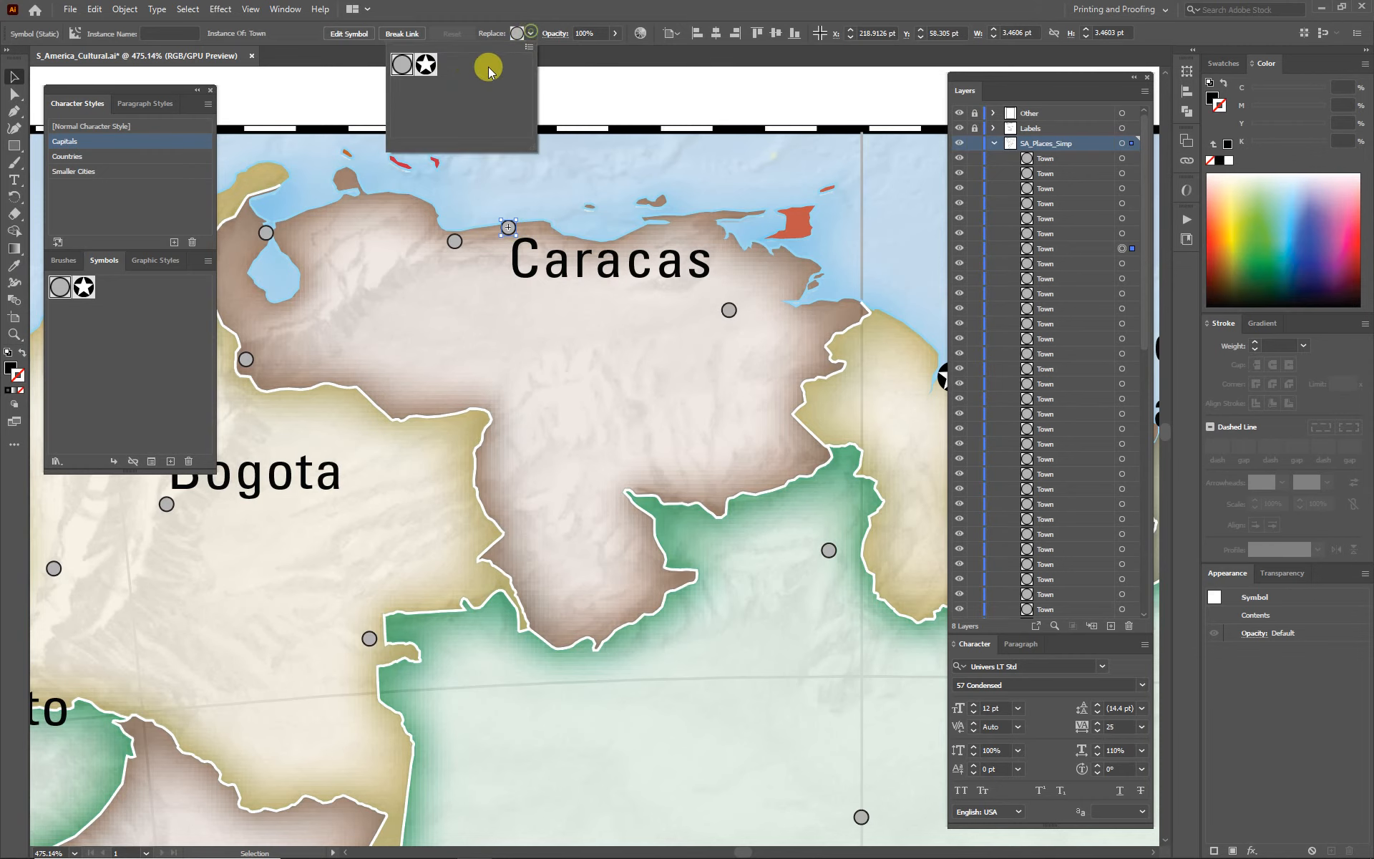
{"action": "left_click", "coordinate": [426, 64]}
{"action": "left_click", "coordinate": [506, 382]}
Change Bogota's town symbol to the Capitol star symbol and deselect it.
{"action": "left_click_drag", "start_coordinate": [433, 497], "coordinate": [767, 479]}
{"action": "left_click", "coordinate": [503, 490]}
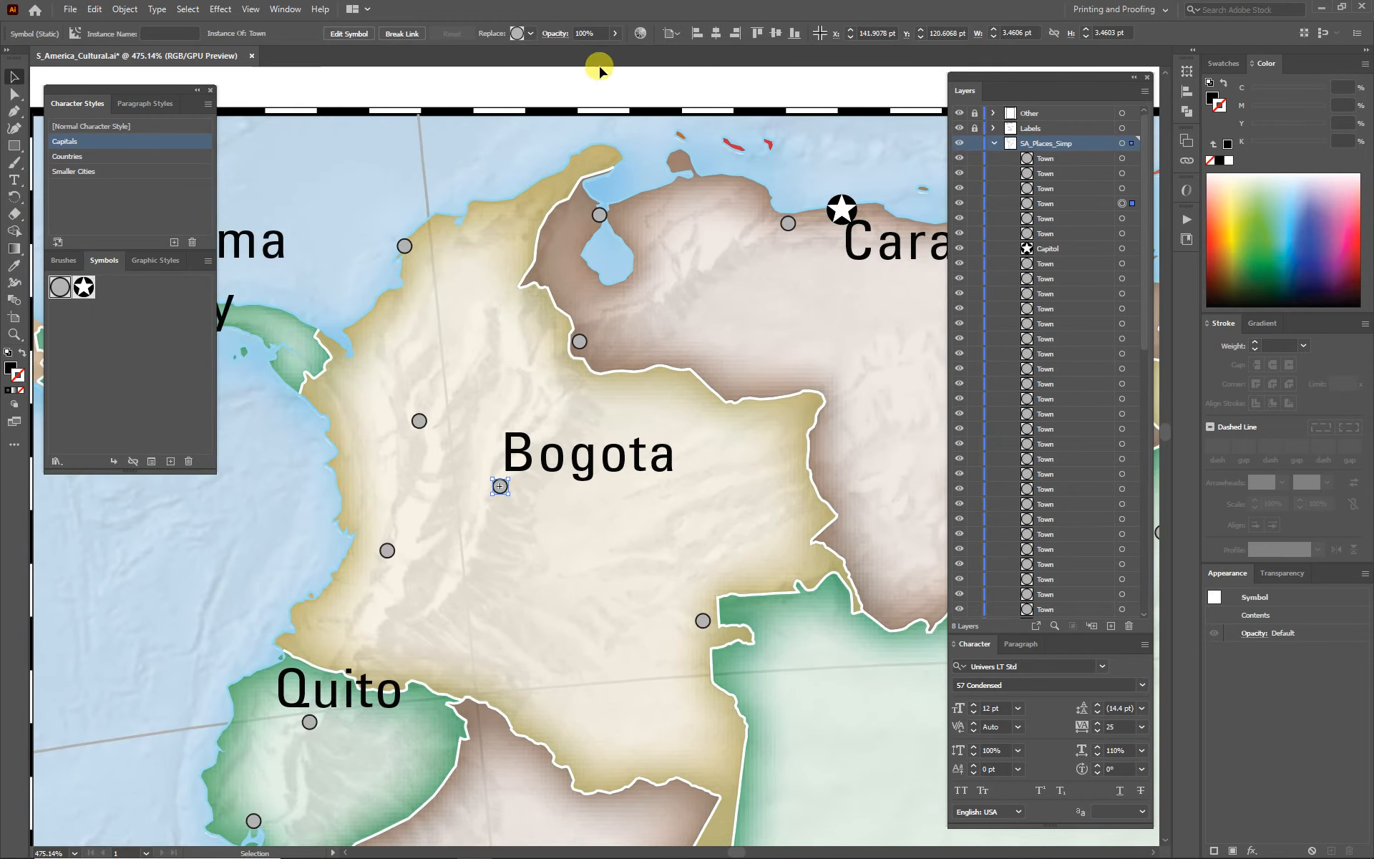
{"action": "left_click", "coordinate": [529, 33]}
{"action": "left_click", "coordinate": [426, 62]}
{"action": "left_click", "coordinate": [481, 558]}
Replace the town symbol below the Panama City label with the Capitol star symbol.
{"action": "left_click_drag", "start_coordinate": [489, 563], "coordinate": [856, 572]}
{"action": "left_click", "coordinate": [575, 338]}
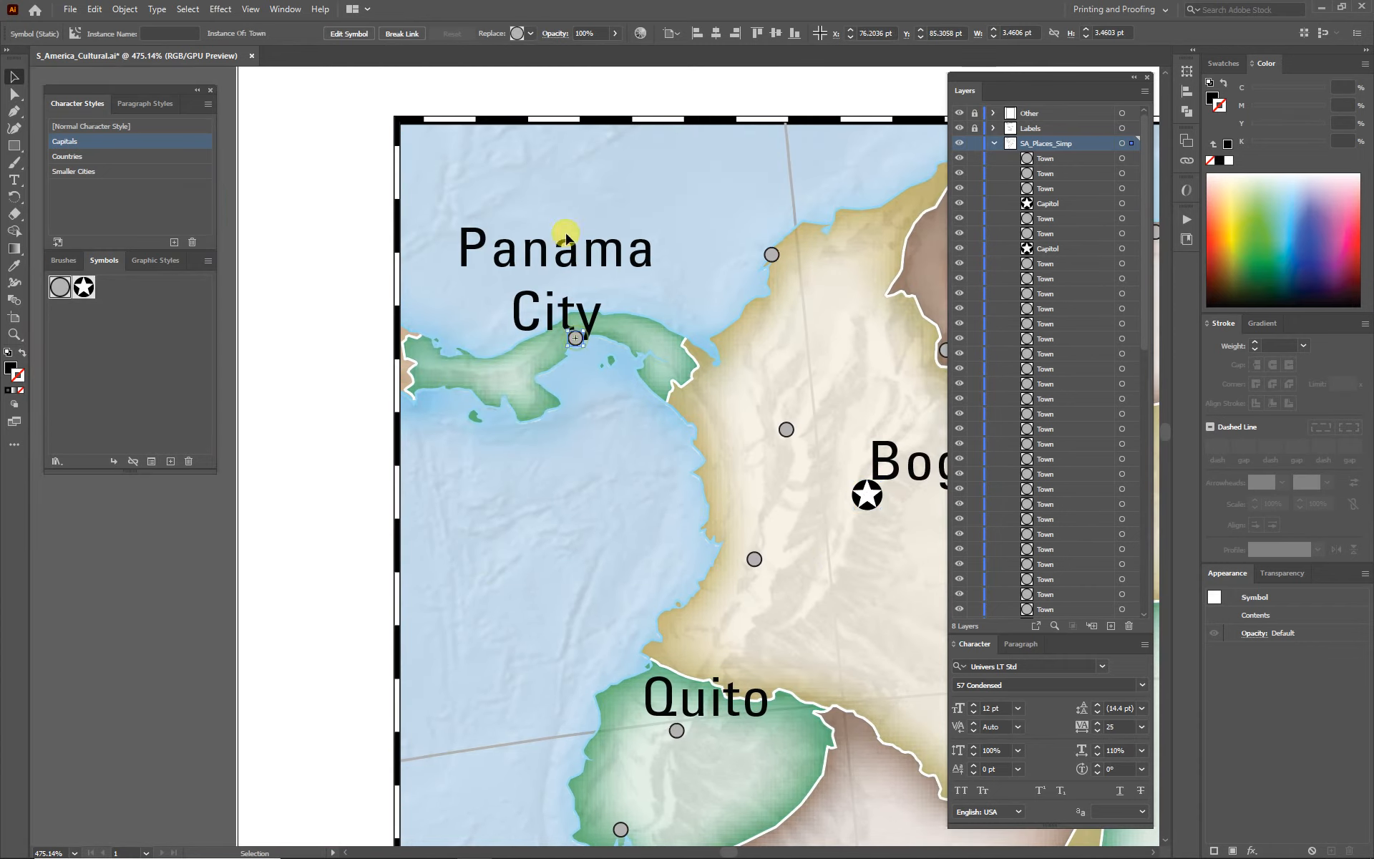
{"action": "left_click", "coordinate": [532, 36]}
{"action": "left_click", "coordinate": [429, 59]}
{"action": "left_click", "coordinate": [636, 530]}
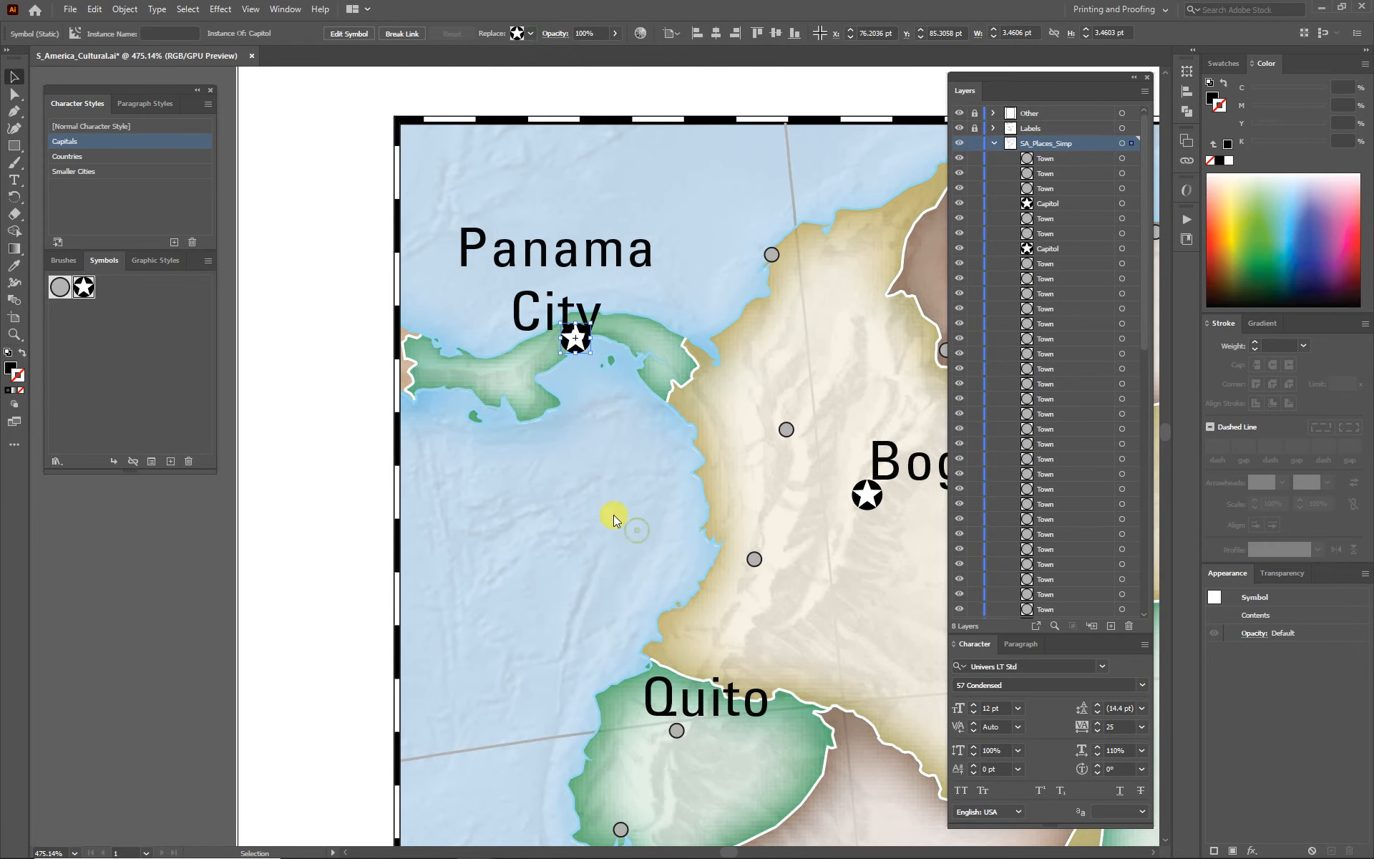
Replace the town symbol just below the Quito label with the Capitol star symbol.
{"action": "left_click_drag", "start_coordinate": [788, 623], "coordinate": [608, 354]}
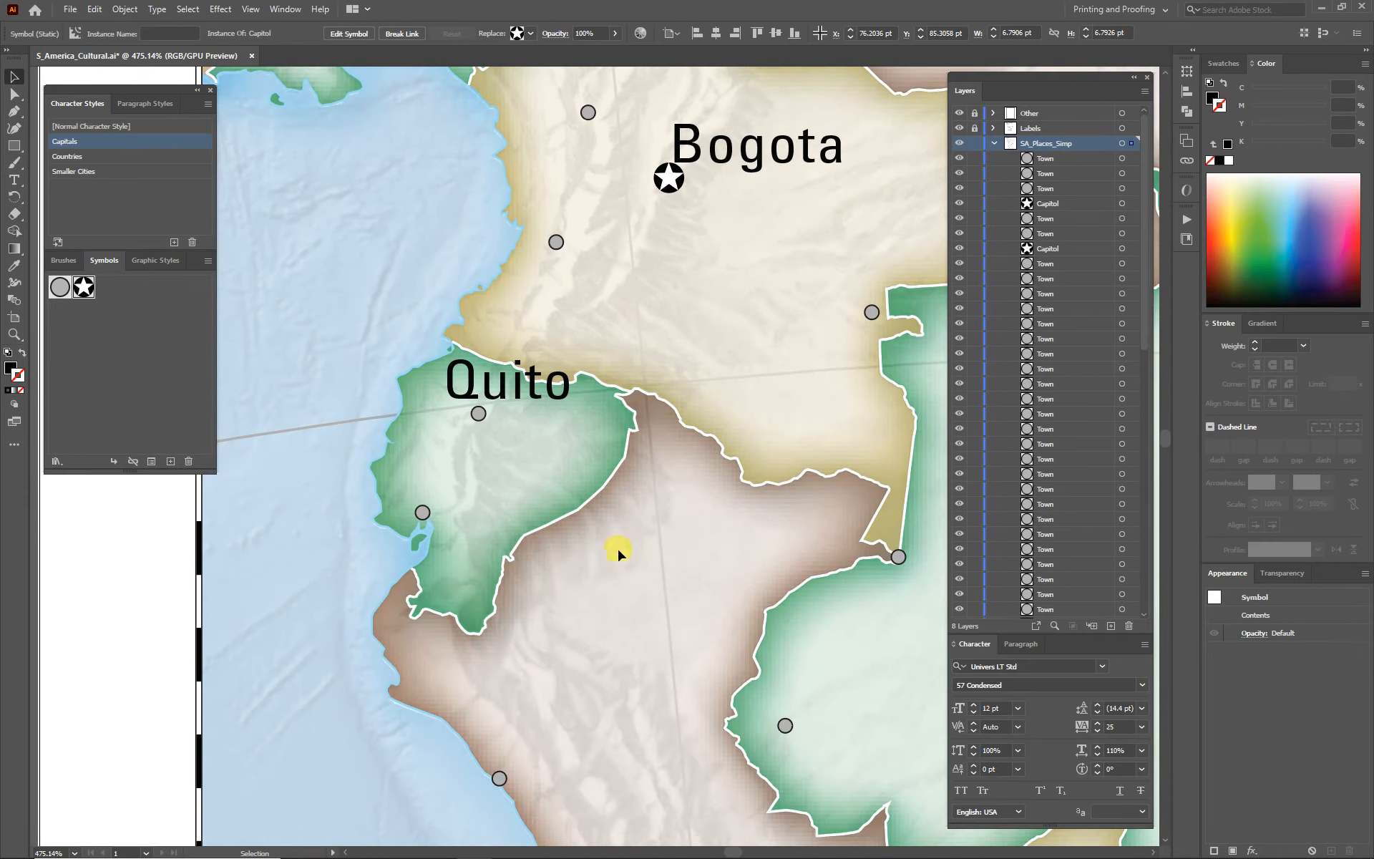
{"action": "left_click_drag", "start_coordinate": [668, 597], "coordinate": [754, 583]}
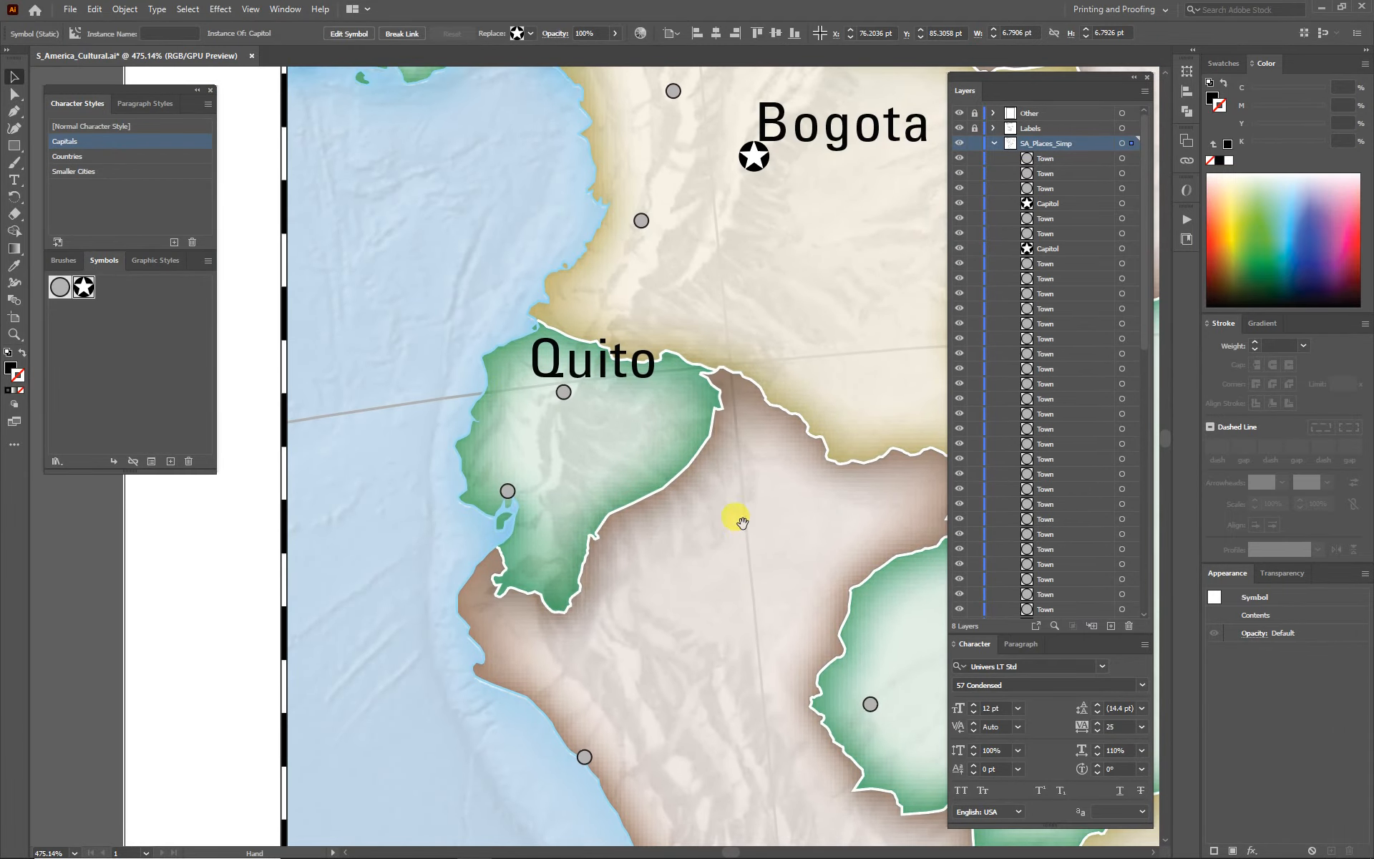
{"action": "left_click_drag", "start_coordinate": [769, 579], "coordinate": [592, 374]}
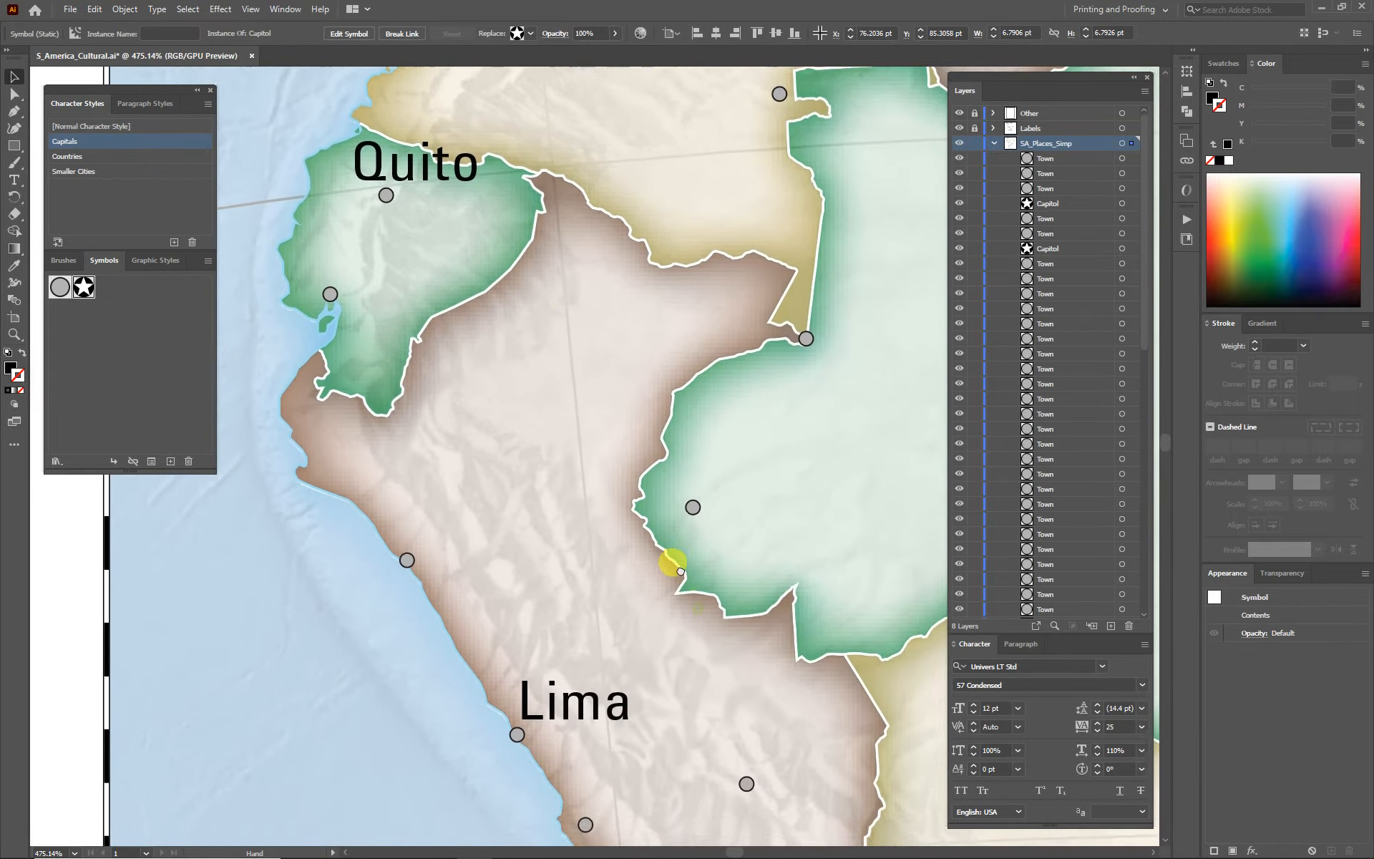
{"action": "left_click_drag", "start_coordinate": [663, 567], "coordinate": [848, 664]}
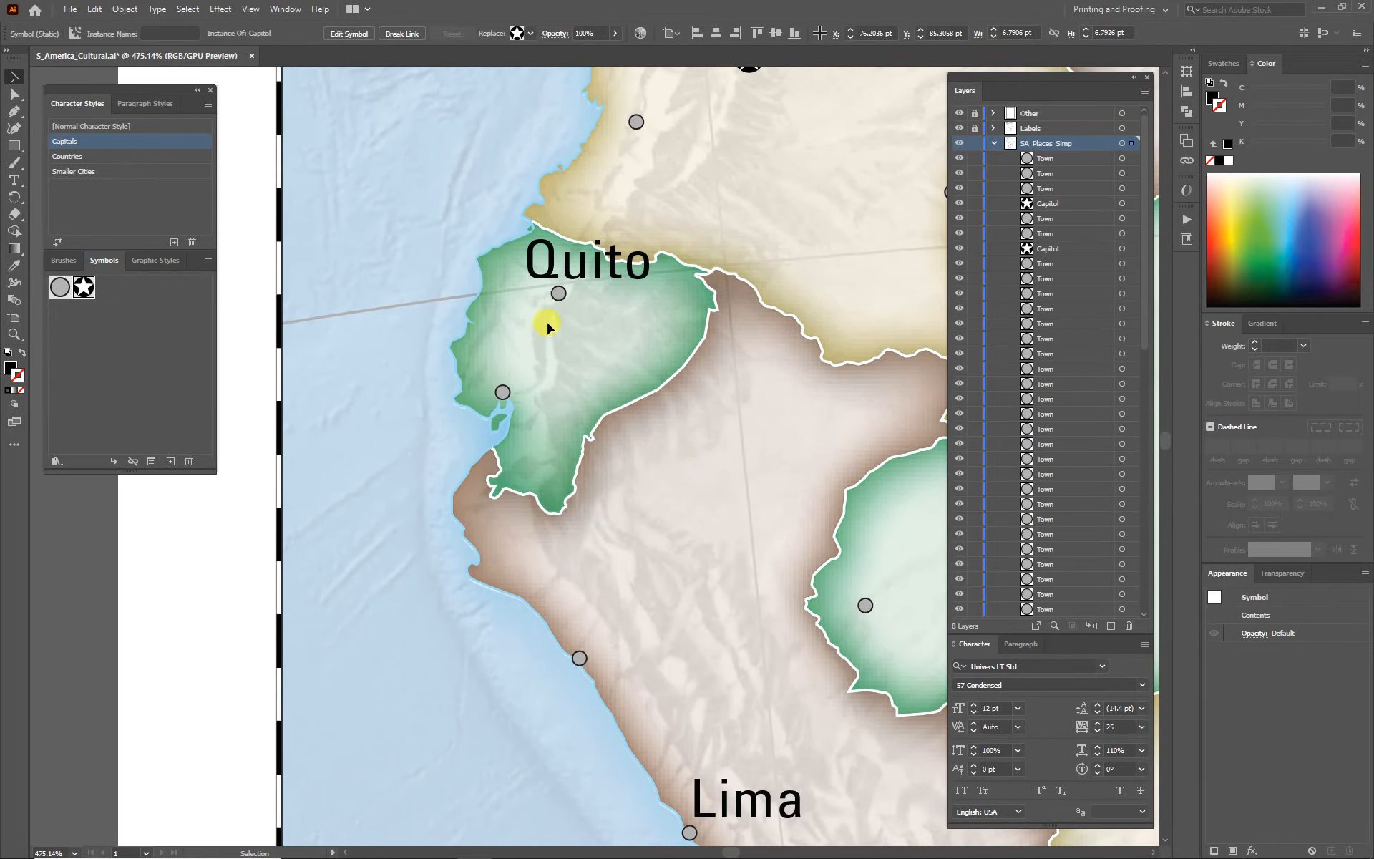
{"action": "left_click", "coordinate": [529, 34]}
{"action": "left_click", "coordinate": [425, 65]}
Swap Lima's coastal town symbol for the Capitol star symbol.
{"action": "scroll", "coordinate": [654, 516], "scroll_direction": "down", "scroll_amount": 5}
{"action": "scroll", "coordinate": [653, 515], "scroll_direction": "right", "scroll_amount": 2}
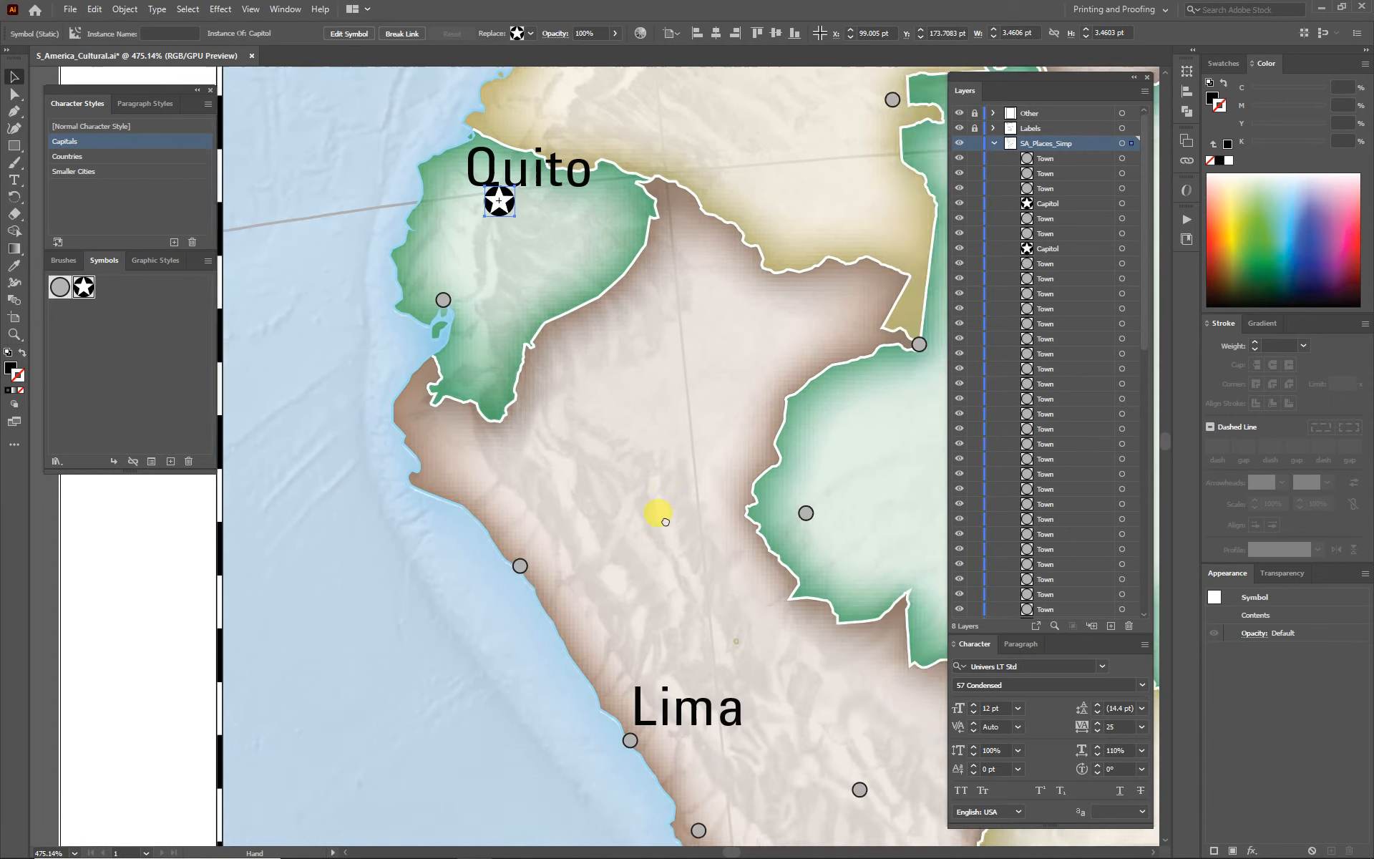
{"action": "left_click", "coordinate": [574, 543]}
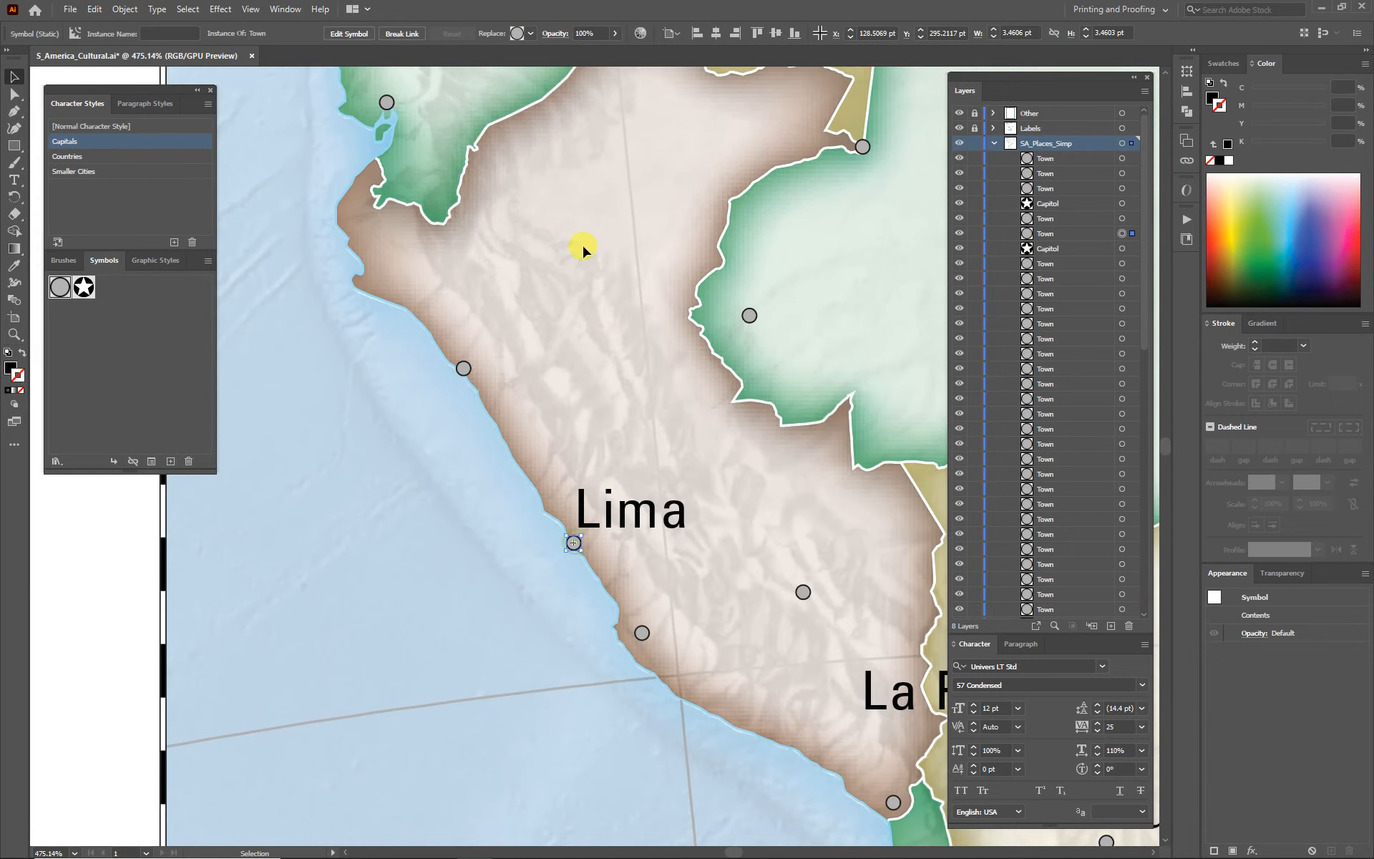
{"action": "left_click", "coordinate": [530, 34]}
{"action": "left_click", "coordinate": [425, 64]}
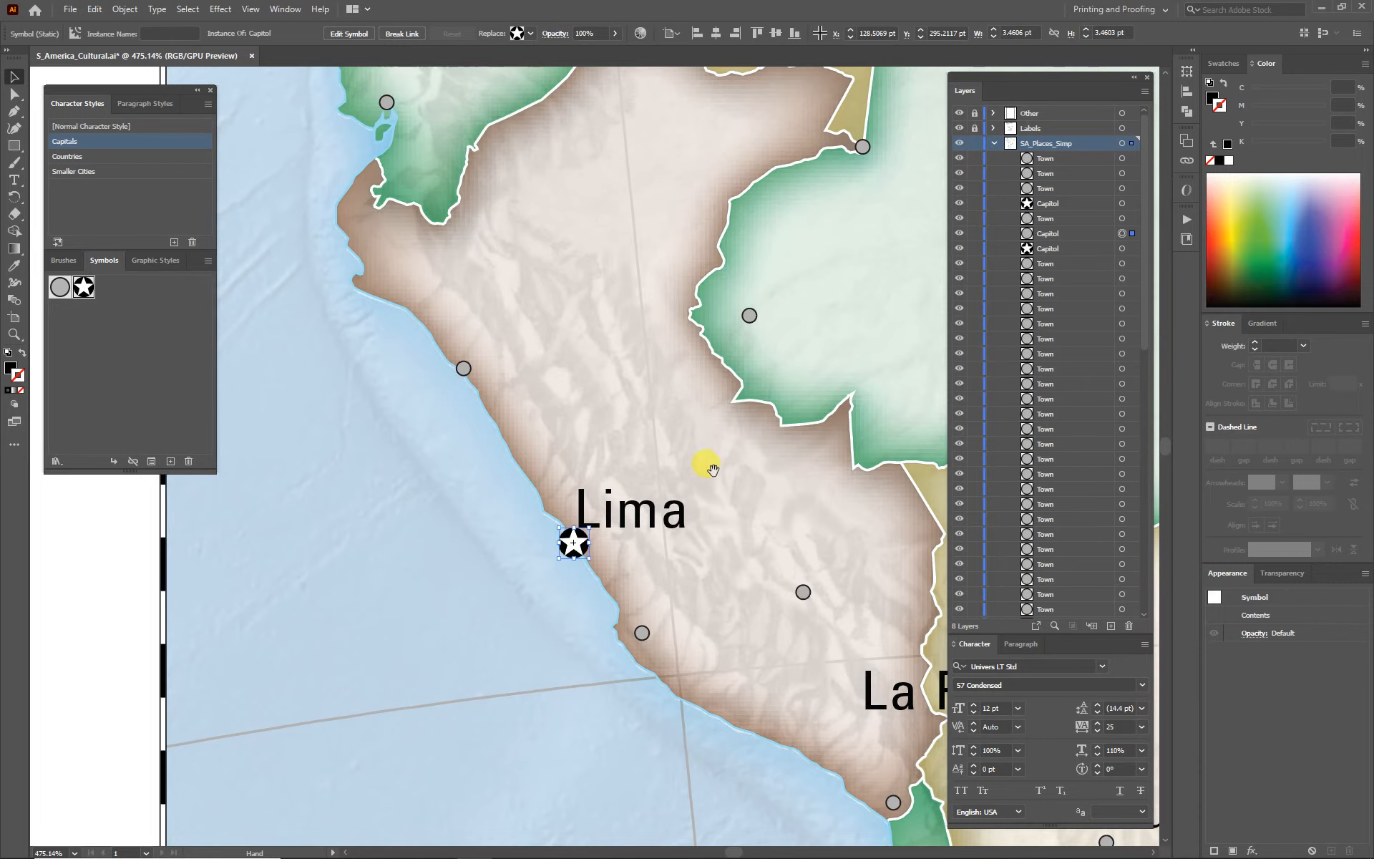
Replace the town symbols at La Paz and Sucre with the Capitol star symbol.
{"action": "left_click_drag", "start_coordinate": [759, 505], "coordinate": [437, 192]}
{"action": "left_click", "coordinate": [648, 392]}
{"action": "left_click", "coordinate": [530, 34]}
{"action": "left_click", "coordinate": [425, 64]}
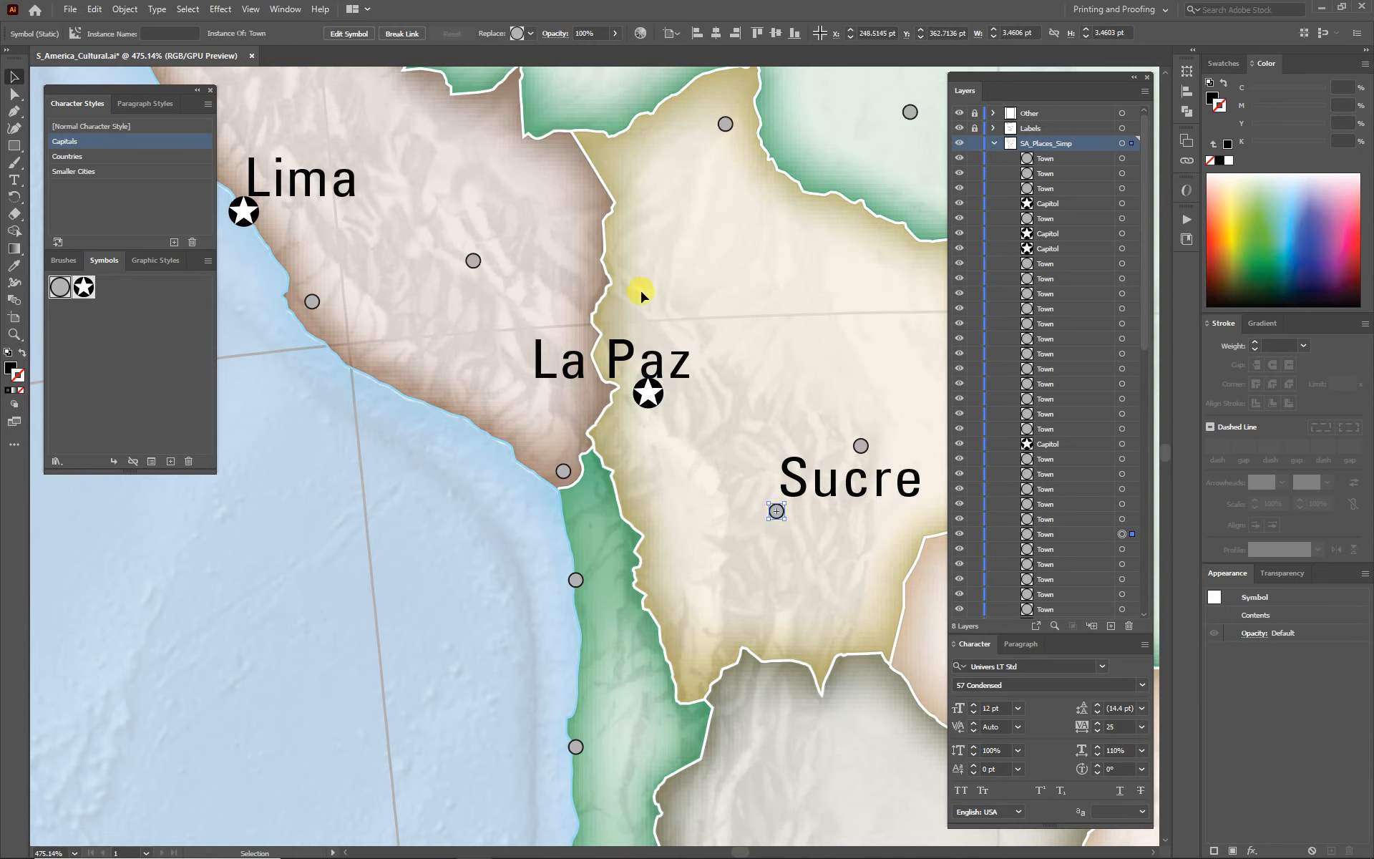
{"action": "left_click", "coordinate": [531, 34]}
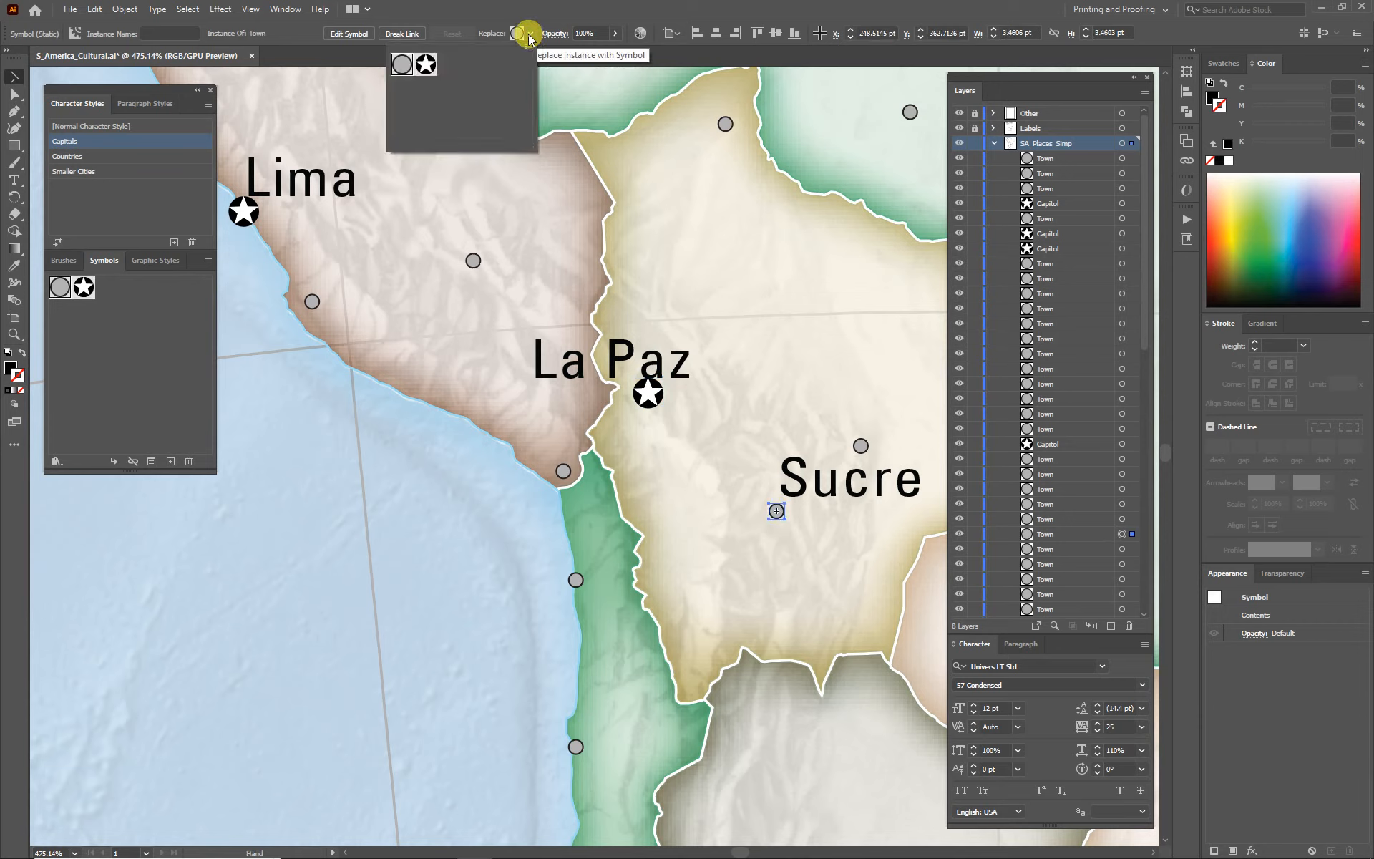
{"action": "left_click", "coordinate": [426, 65]}
Replace the town symbol beside the Asunción label with the Capitol star symbol.
{"action": "left_click_drag", "start_coordinate": [770, 639], "coordinate": [503, 361]}
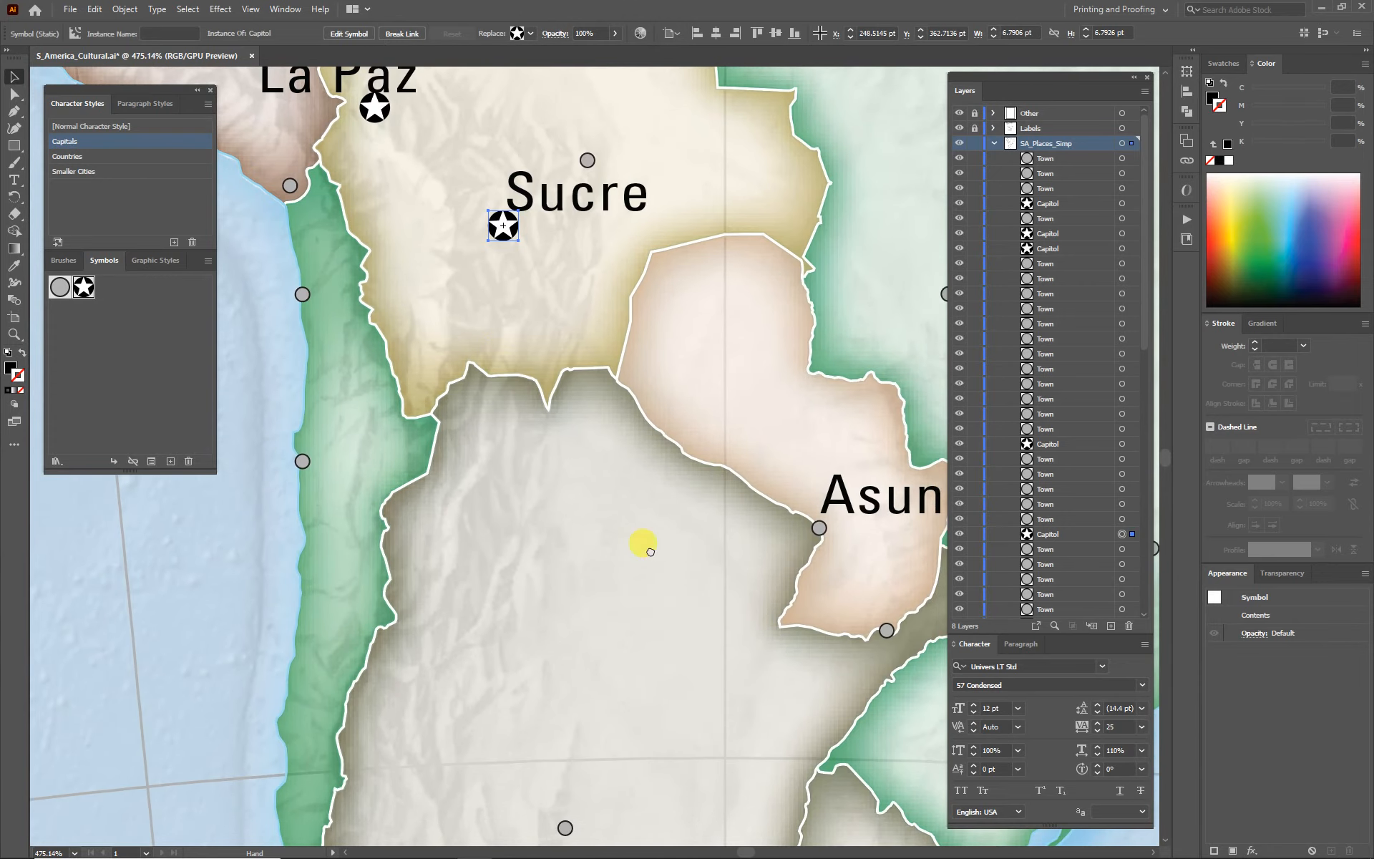
{"action": "left_click_drag", "start_coordinate": [650, 549], "coordinate": [473, 386]}
{"action": "left_click", "coordinate": [642, 367]}
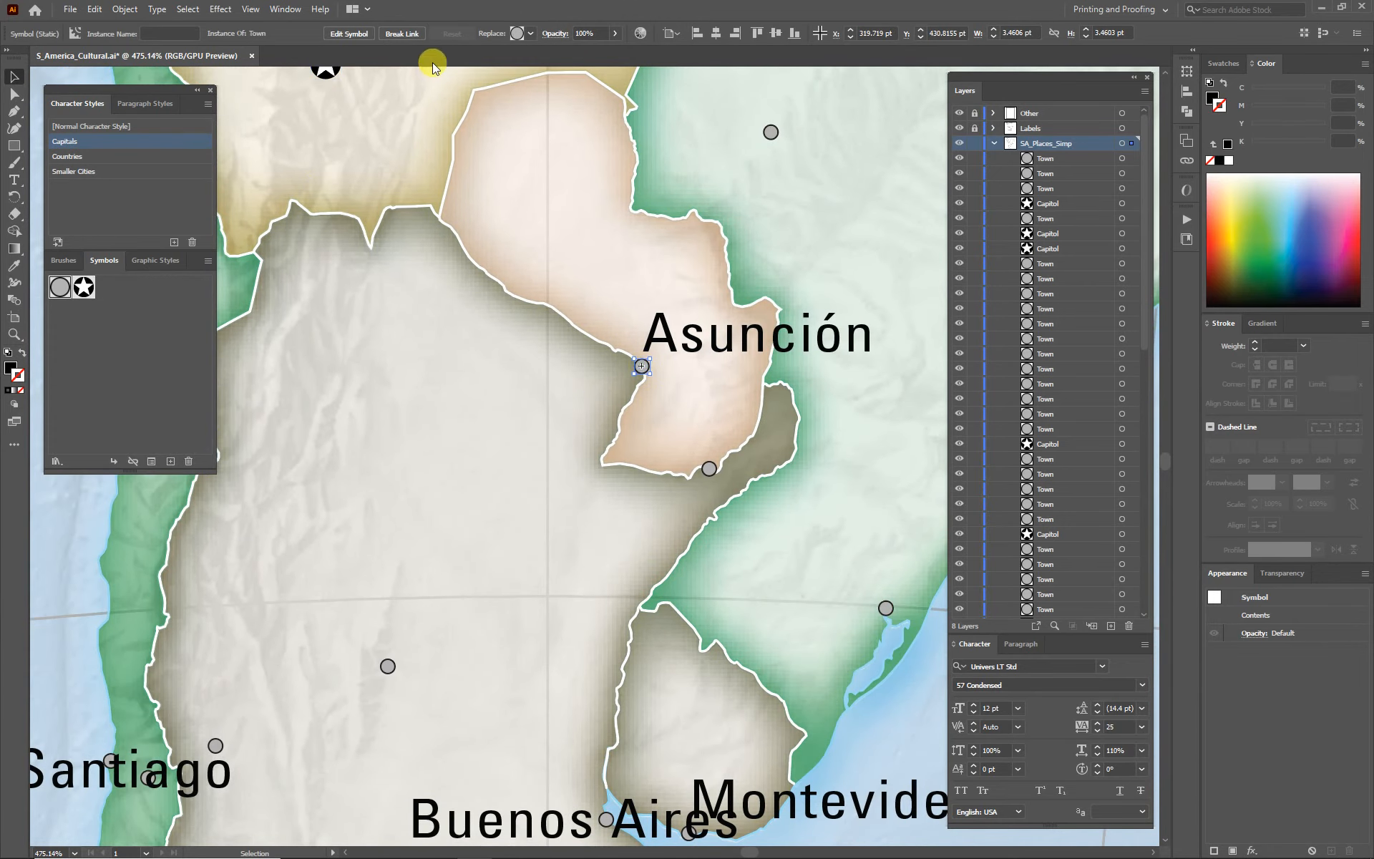
{"action": "left_click", "coordinate": [530, 34]}
{"action": "left_click", "coordinate": [423, 65]}
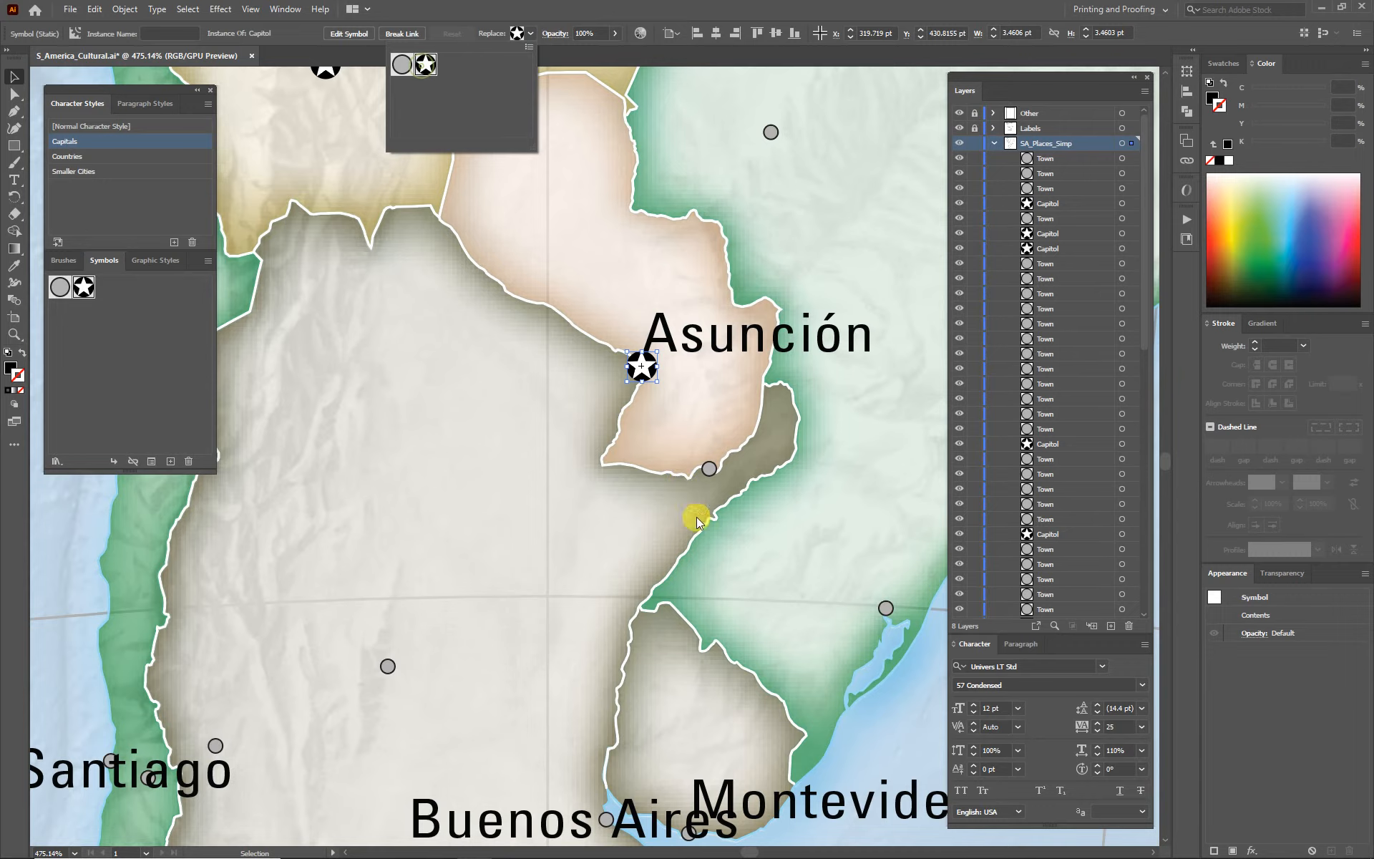
Change the Montevideo town symbol on the coast to the Capitol star symbol.
{"action": "left_click_drag", "start_coordinate": [759, 555], "coordinate": [516, 258]}
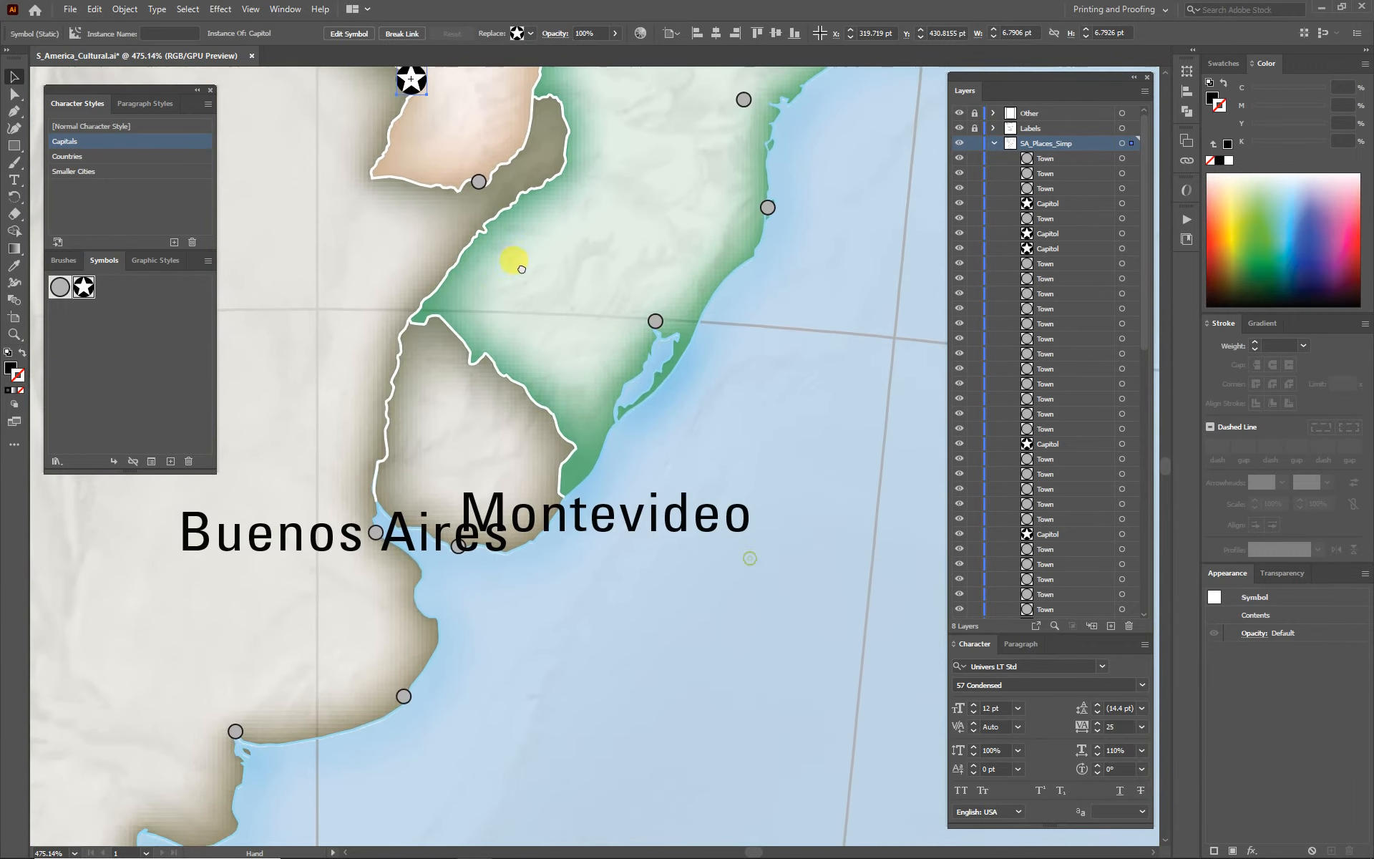
{"action": "left_click", "coordinate": [557, 514]}
{"action": "left_click", "coordinate": [461, 546]}
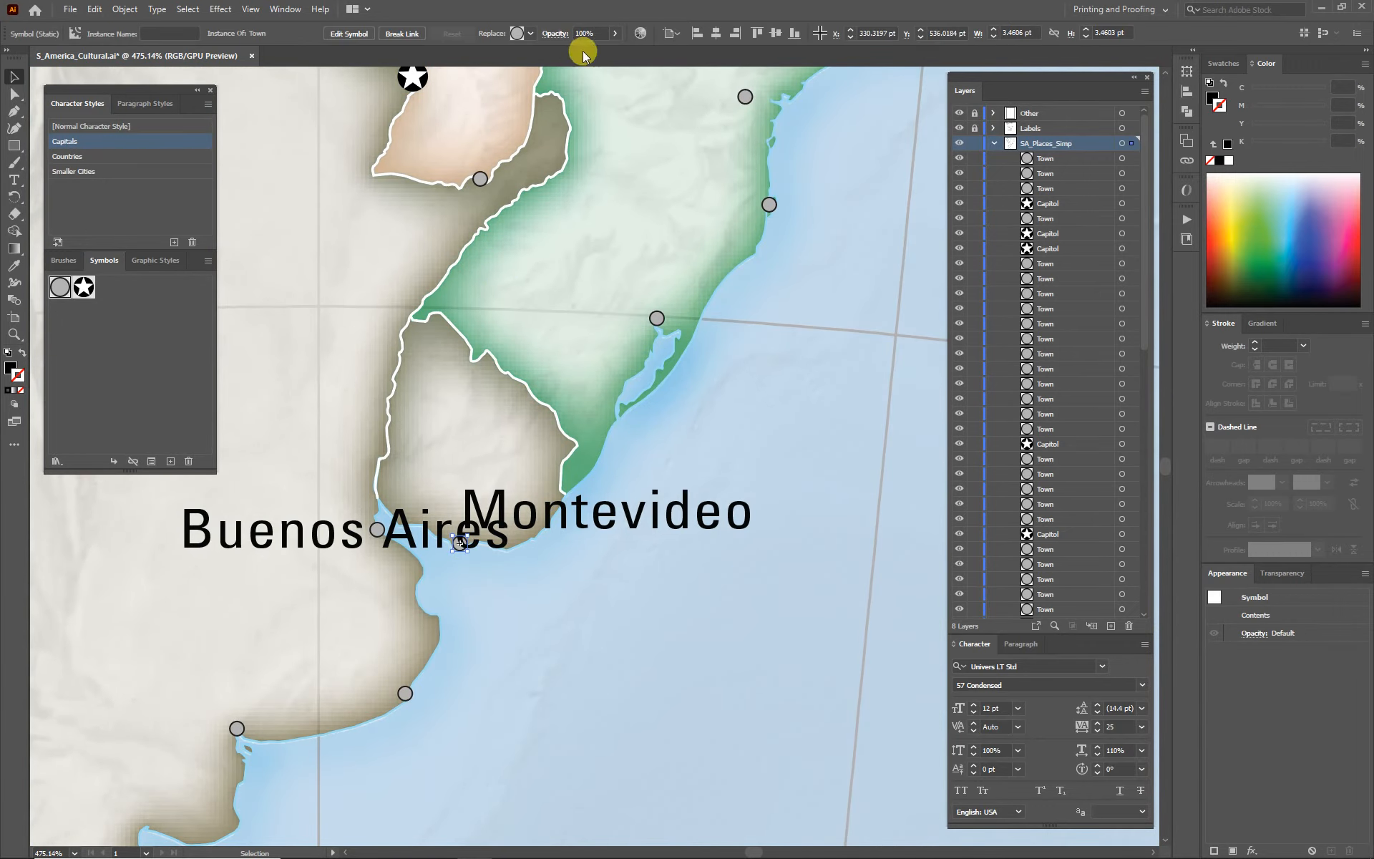
{"action": "left_click", "coordinate": [531, 34]}
{"action": "left_click", "coordinate": [426, 64]}
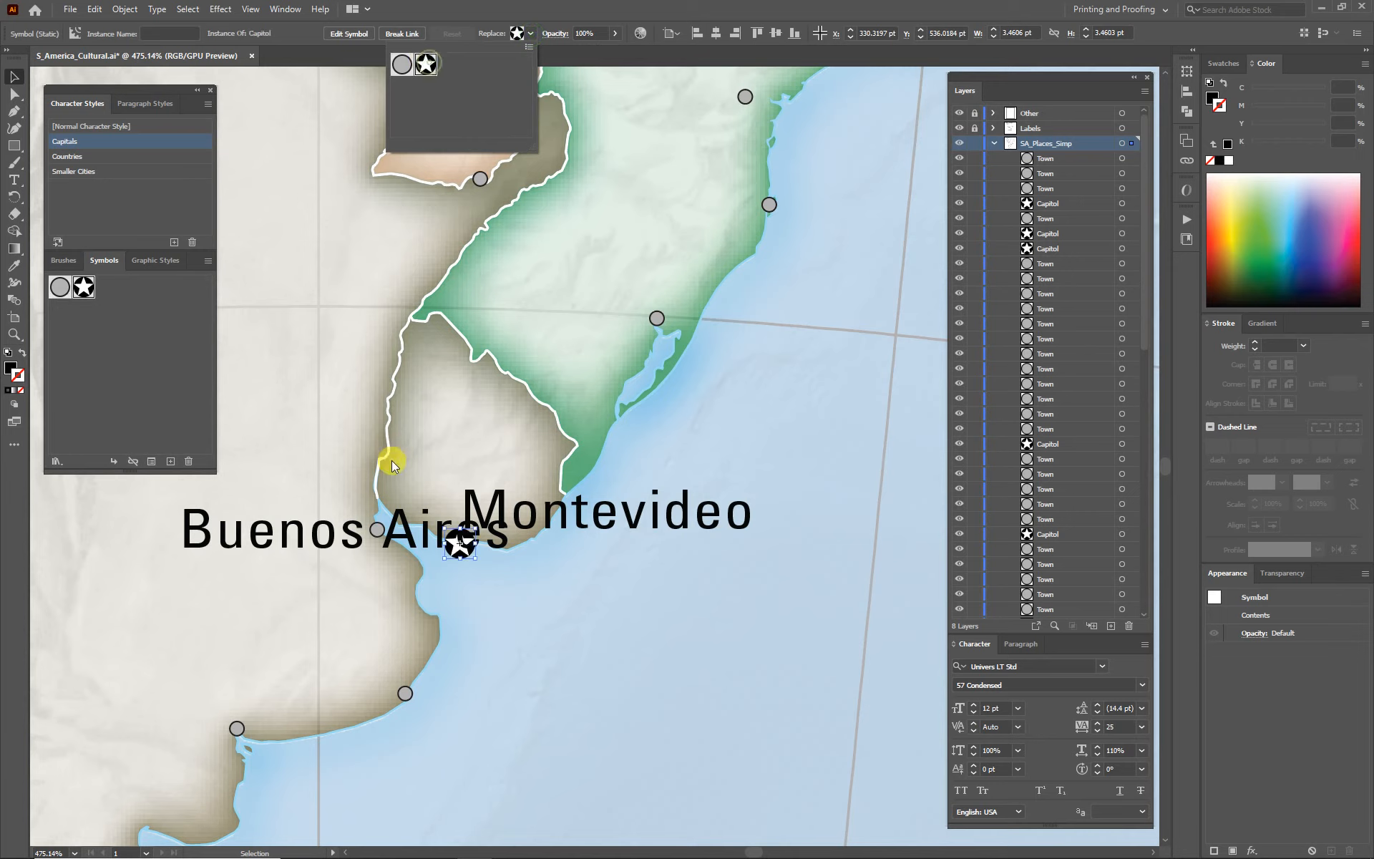
Replace the Buenos Aires town symbol with the Capitol star symbol and deselect it.
{"action": "left_click", "coordinate": [378, 531]}
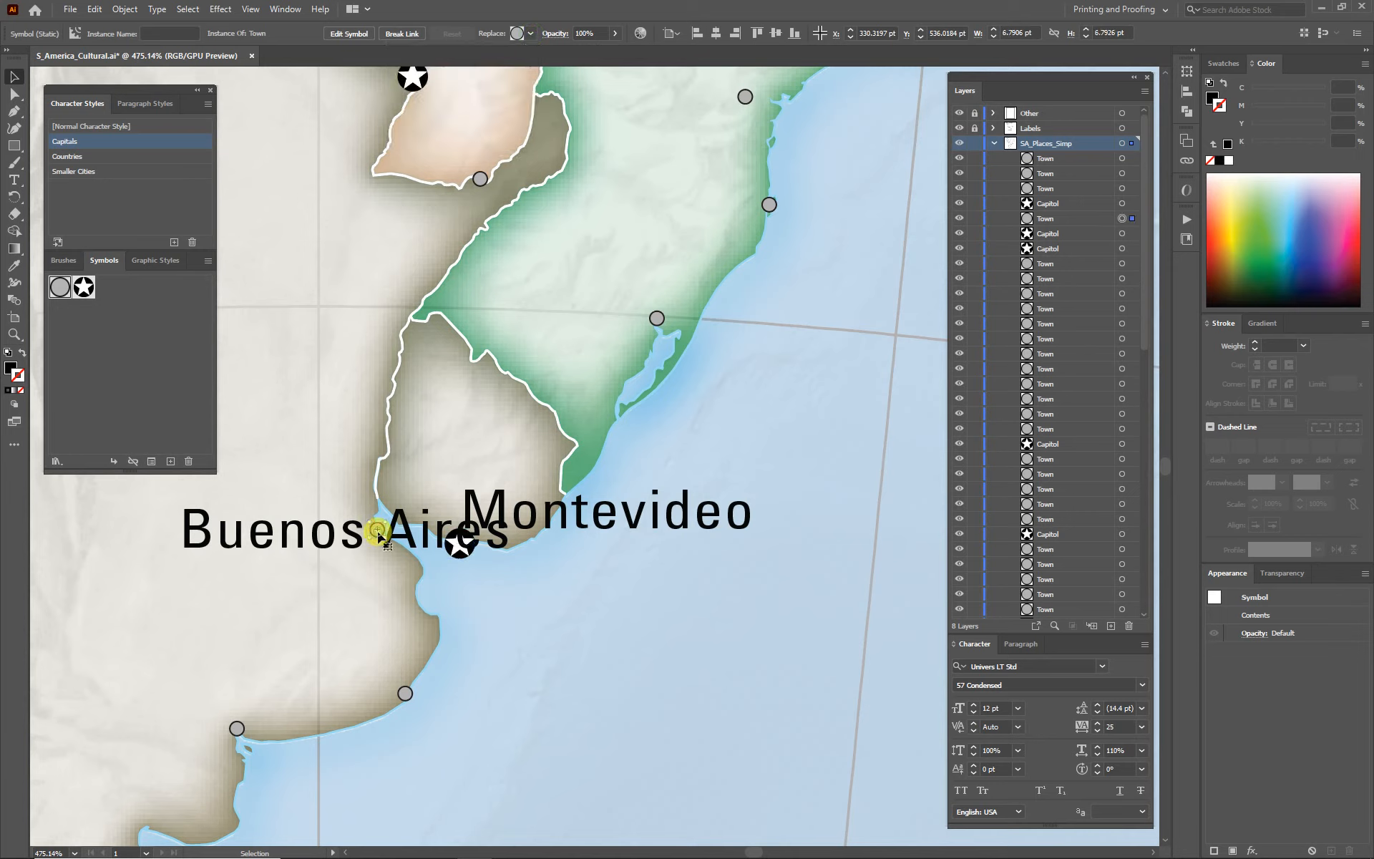
{"action": "left_click", "coordinate": [531, 33]}
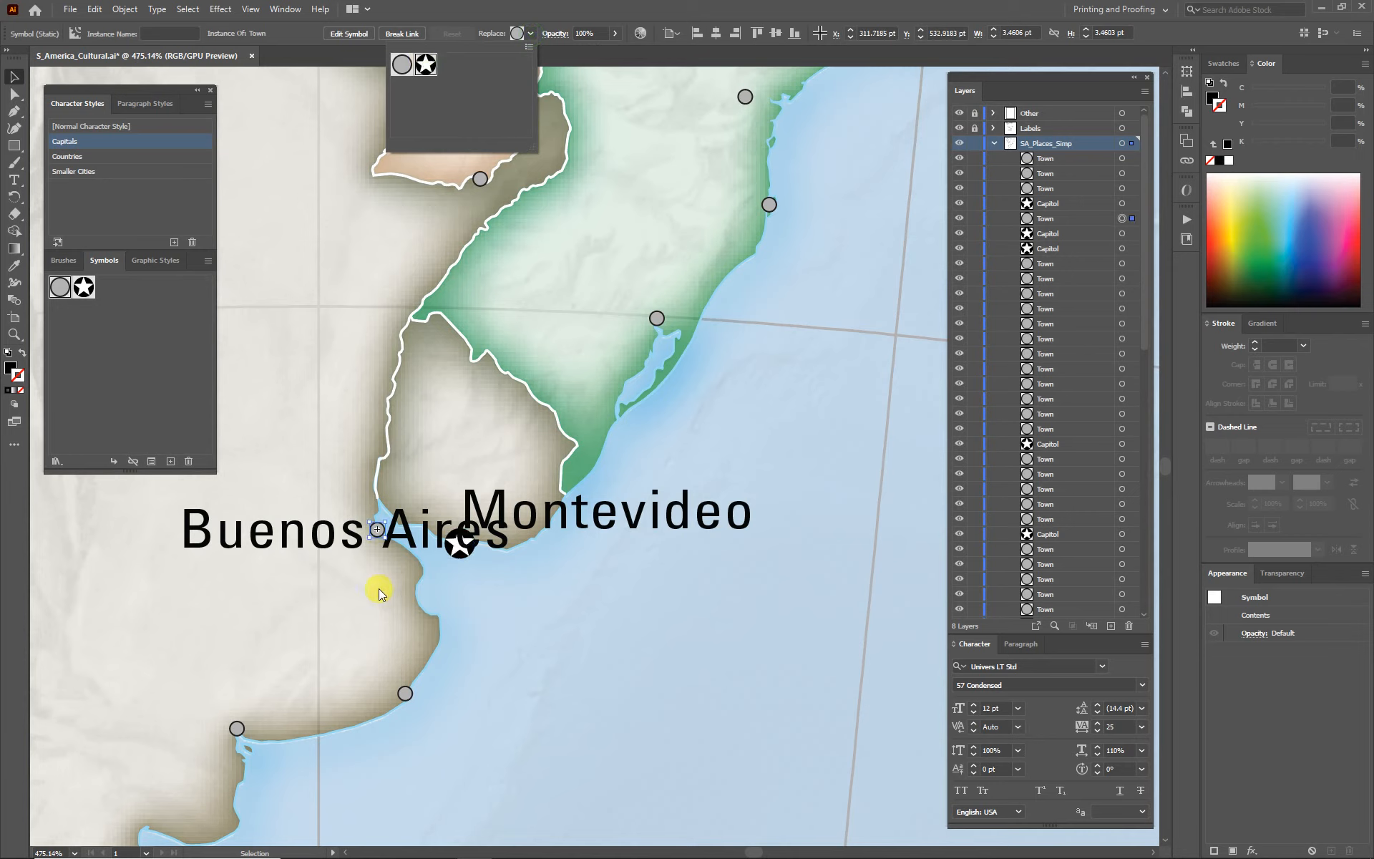
{"action": "left_click", "coordinate": [426, 64]}
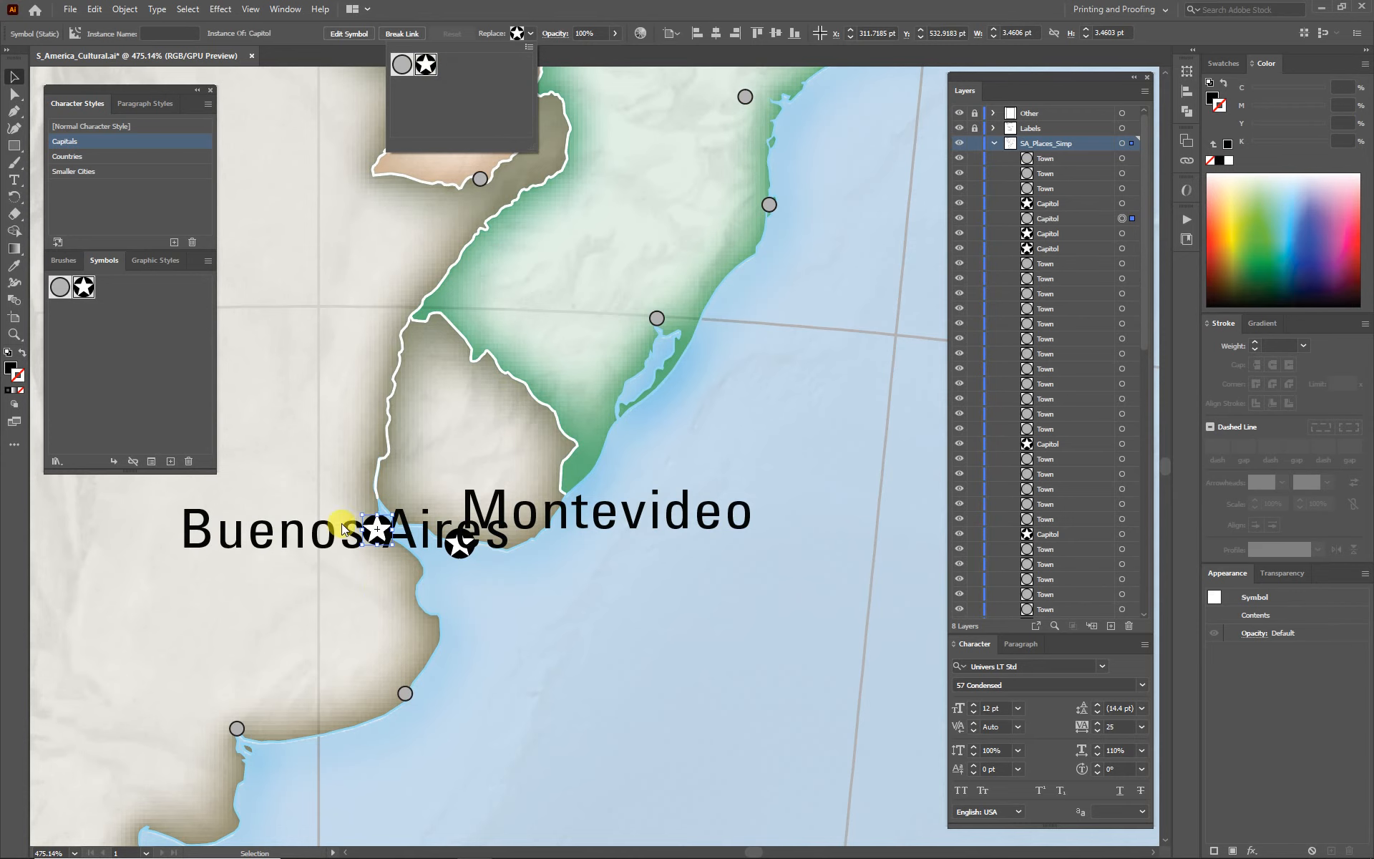
{"action": "left_click", "coordinate": [276, 627]}
Replace the coastal town symbol under the Santiago label with the Capitol star symbol.
{"action": "left_click_drag", "start_coordinate": [215, 623], "coordinate": [811, 445]}
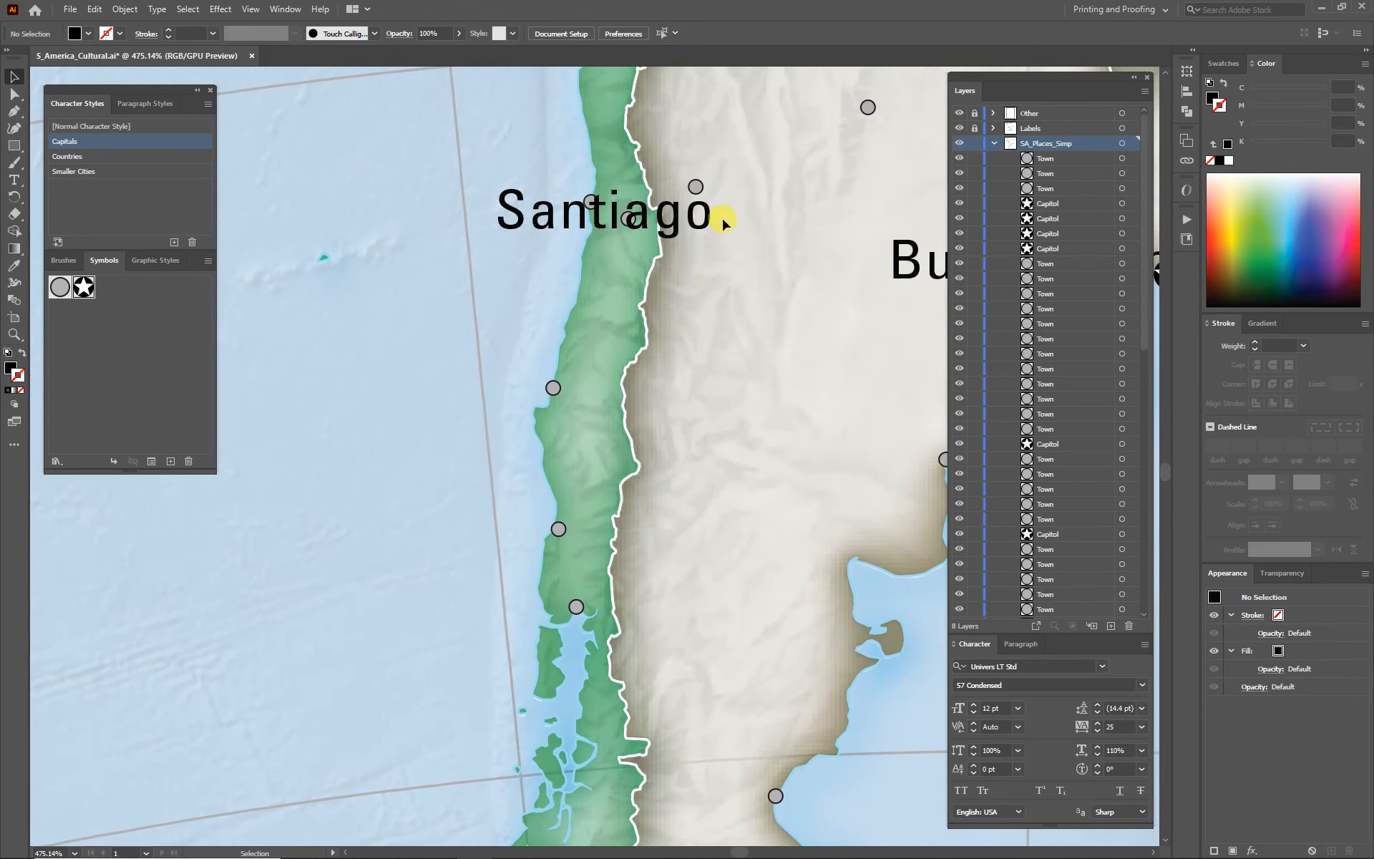
{"action": "left_click_drag", "start_coordinate": [682, 353], "coordinate": [773, 390]}
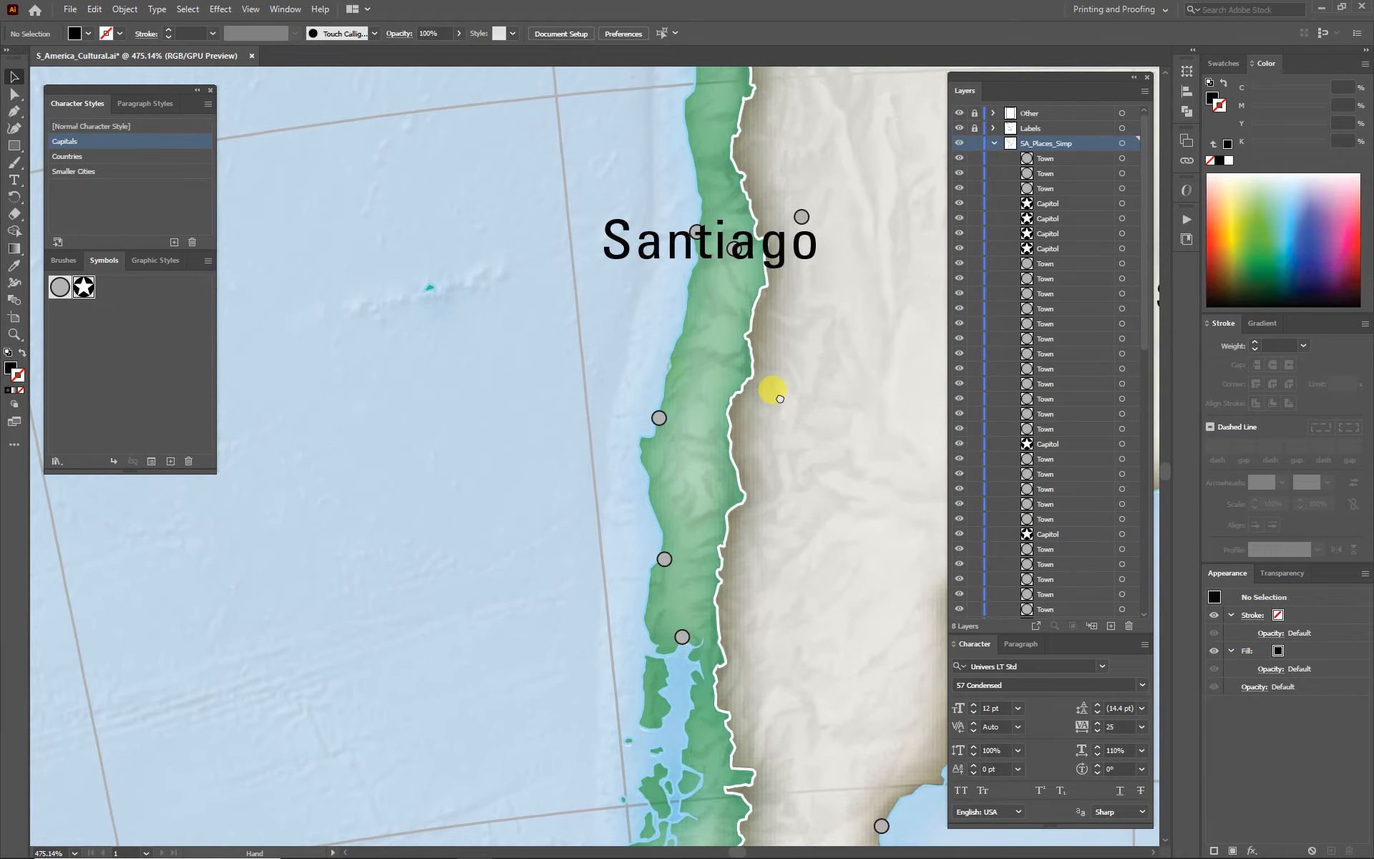
{"action": "left_click", "coordinate": [735, 250]}
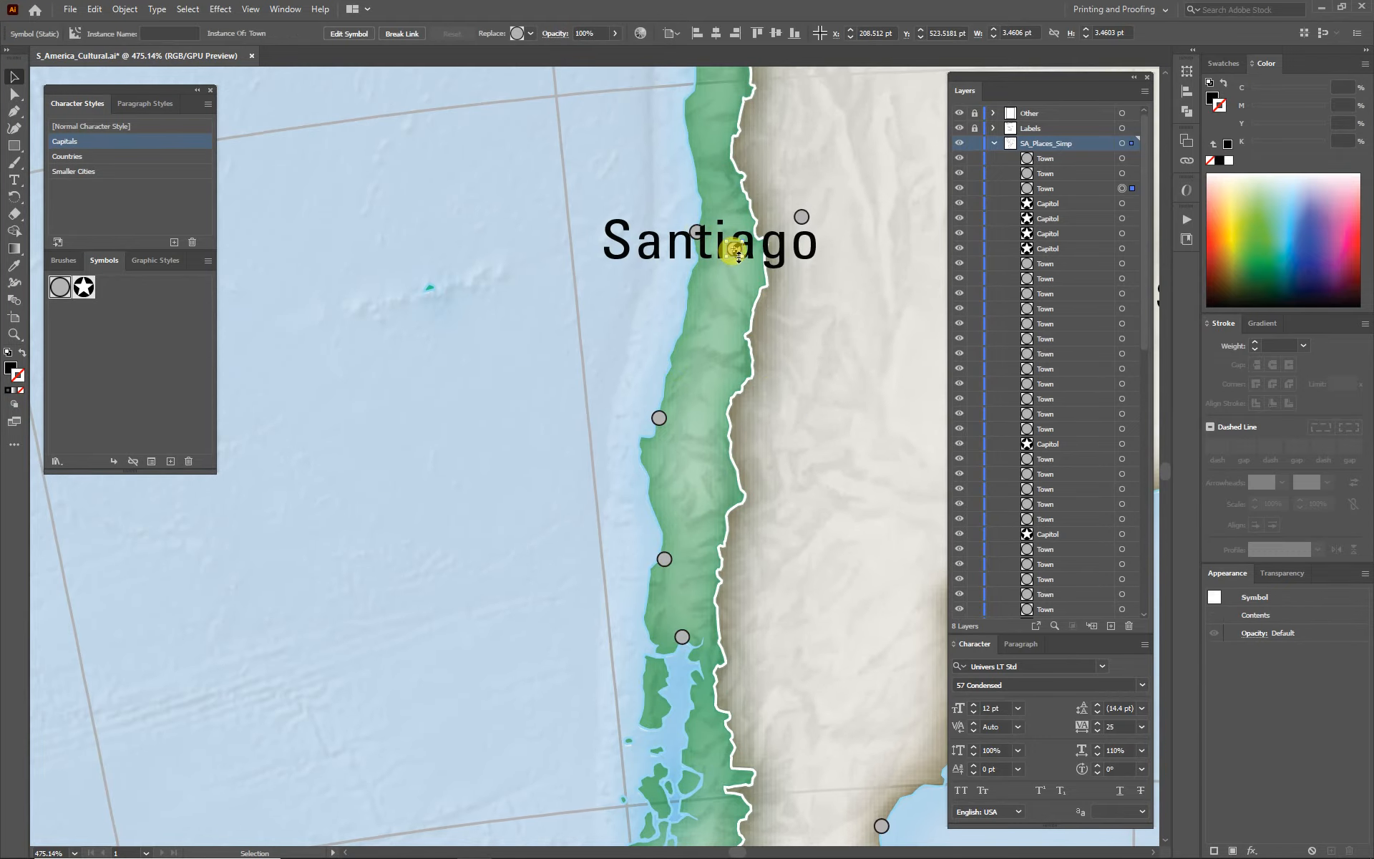
{"action": "left_click_drag", "start_coordinate": [773, 339], "coordinate": [614, 428]}
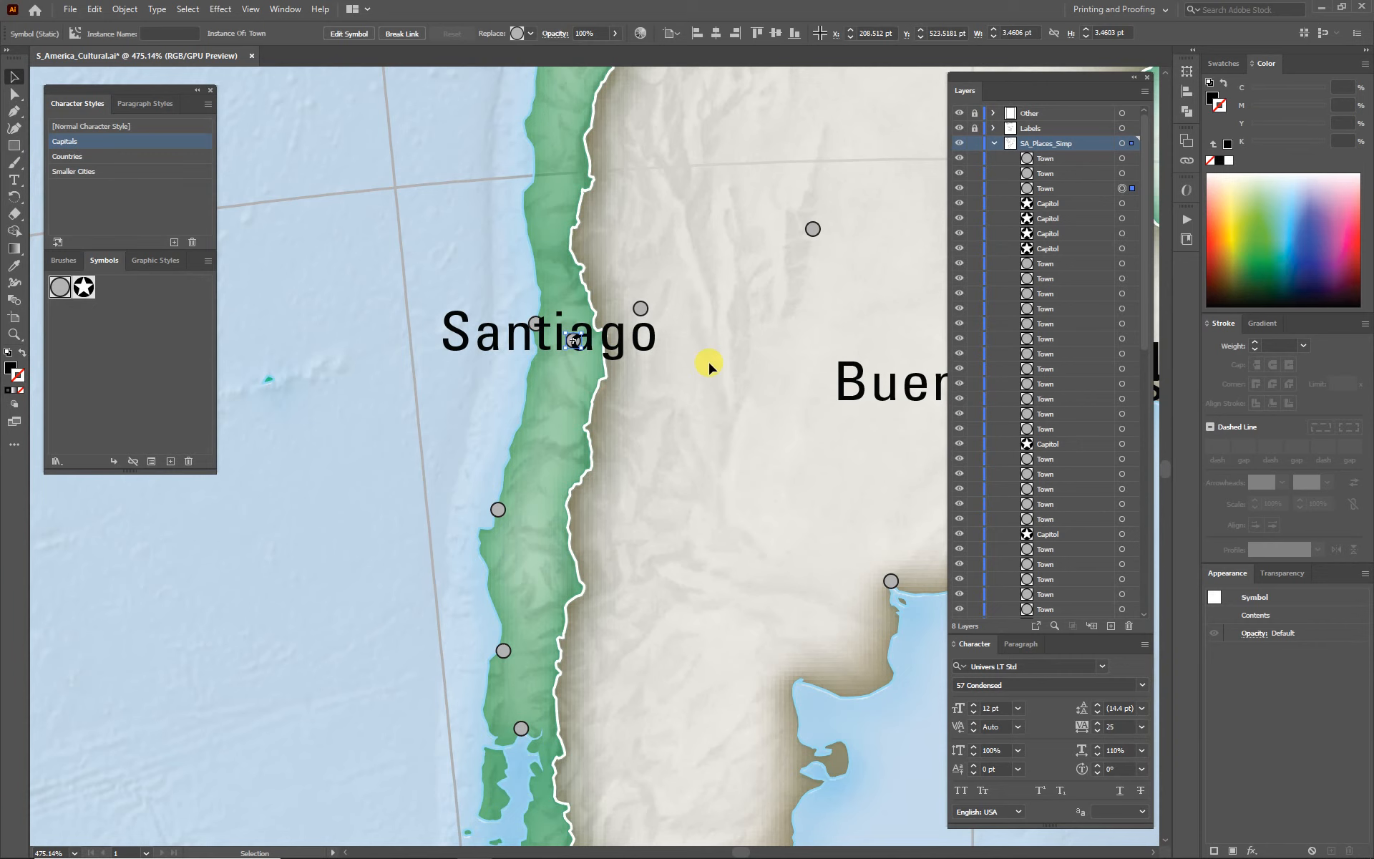
{"action": "key", "text": "ctrl+minus"}
{"action": "key", "text": "ctrl+minus"}
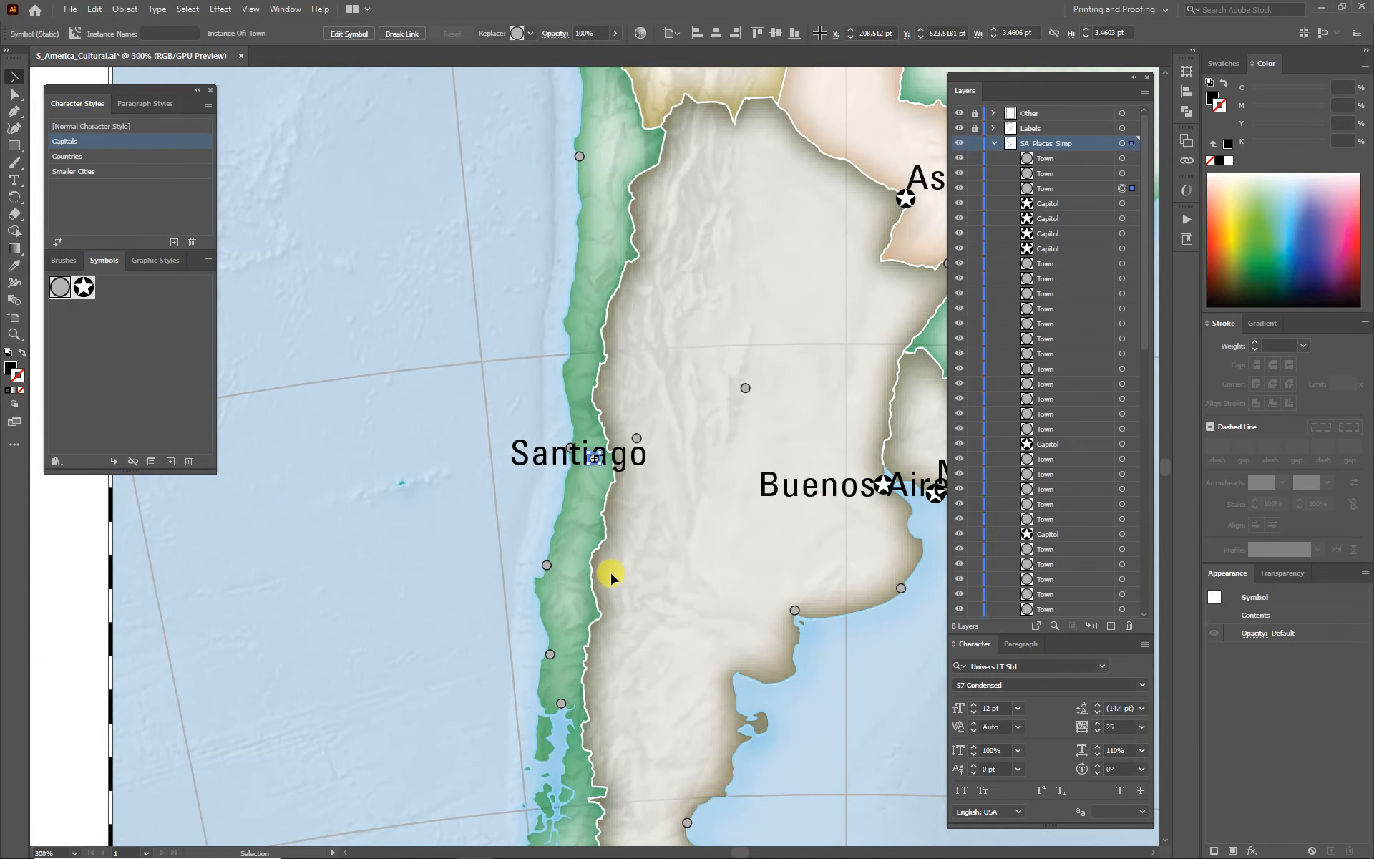
{"action": "left_click", "coordinate": [615, 526]}
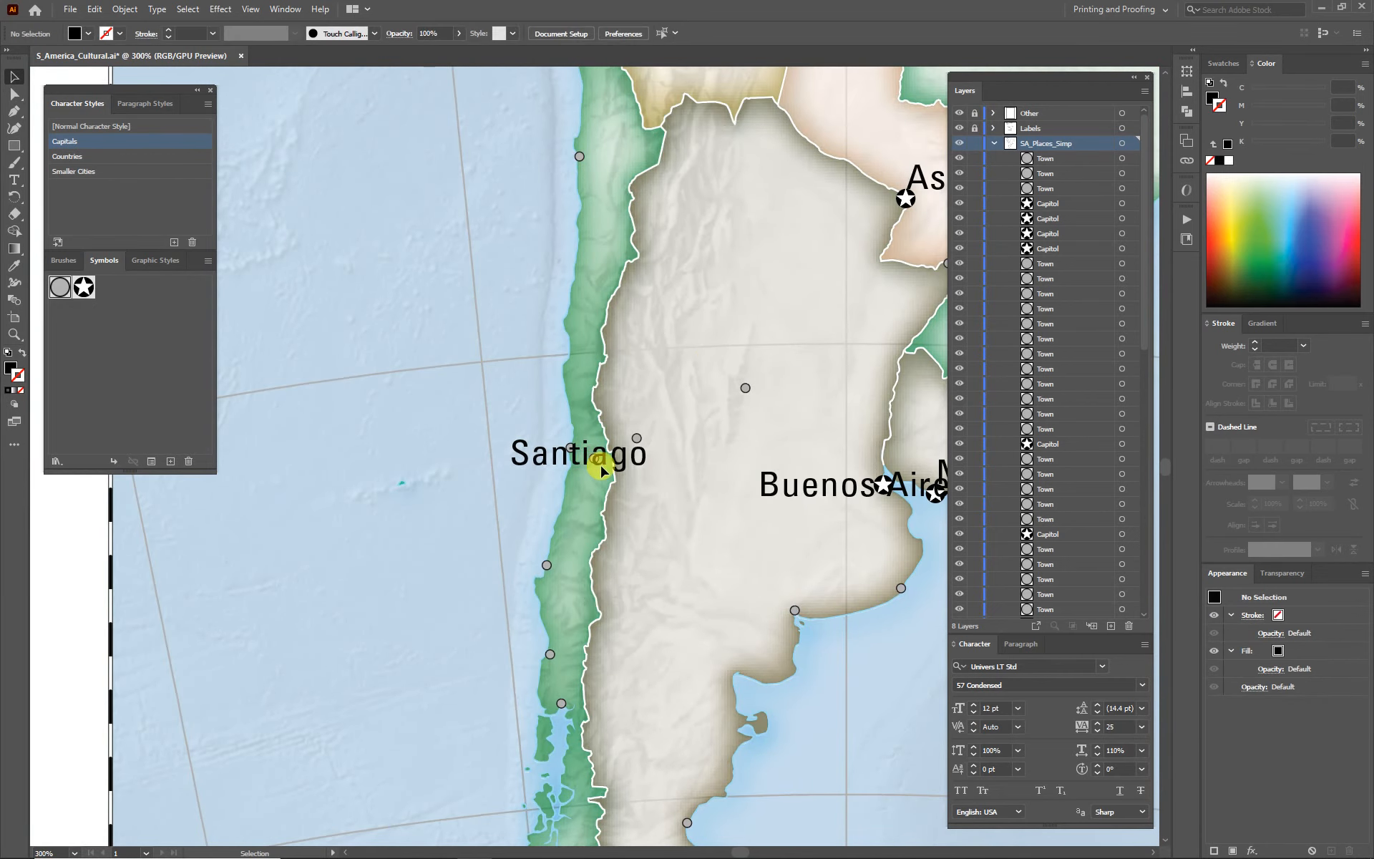
{"action": "left_click", "coordinate": [594, 458]}
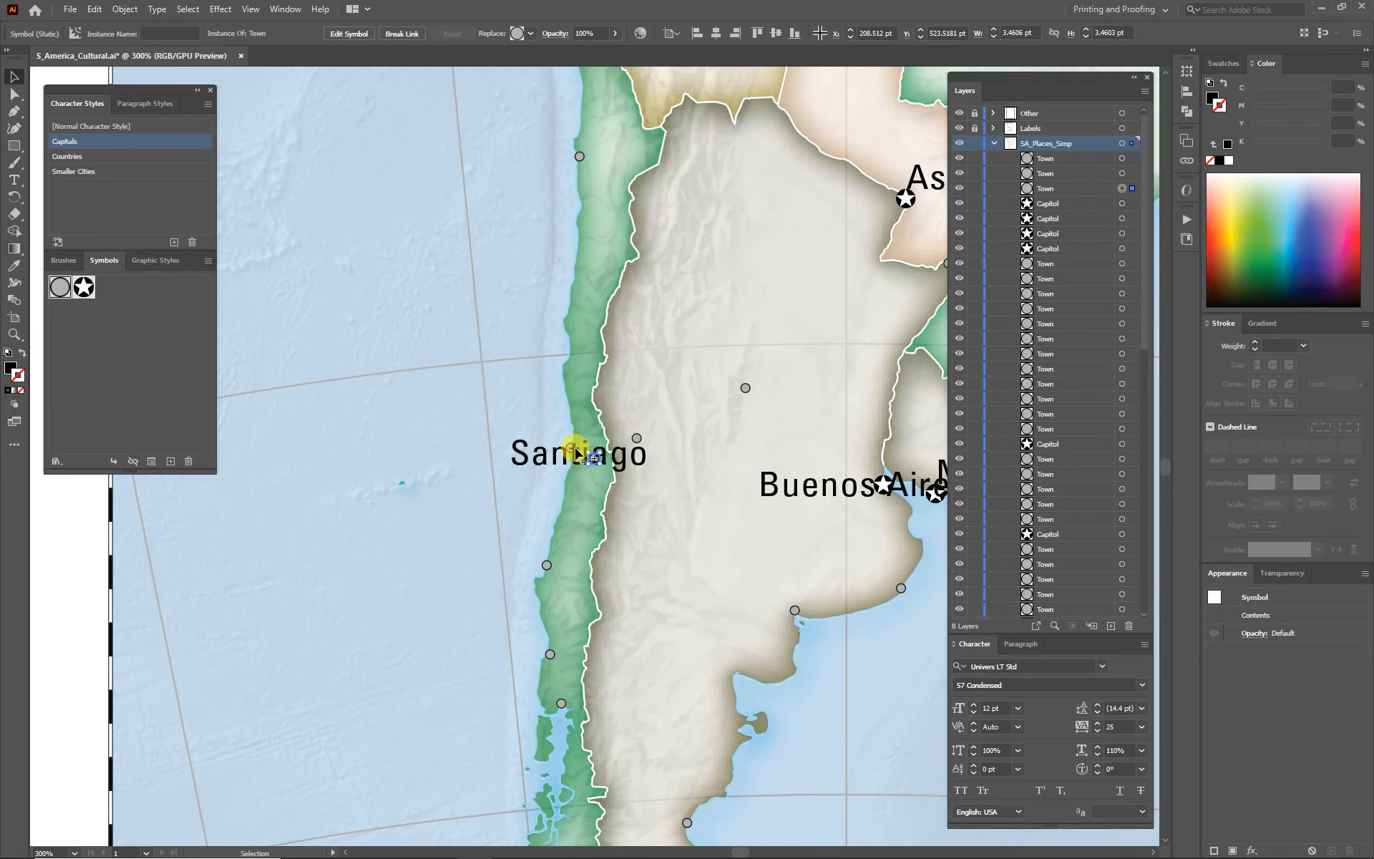
{"action": "left_click", "coordinate": [531, 34]}
{"action": "left_click", "coordinate": [426, 64]}
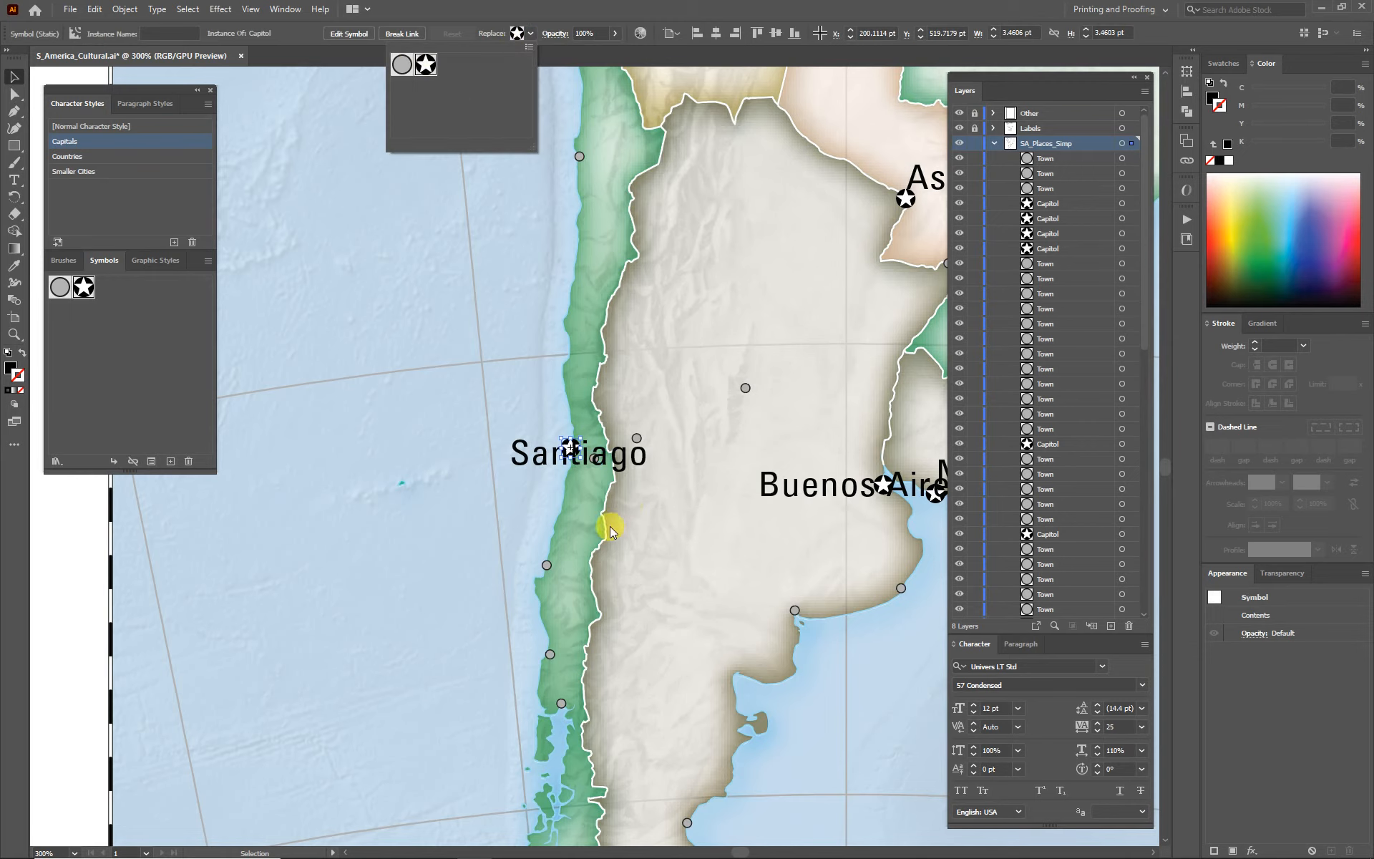
Replace the Brasília town symbol with the Capitol star symbol, then collapse and lock the SA_Places_Simp layer.
{"action": "left_click_drag", "start_coordinate": [675, 651], "coordinate": [577, 403]}
{"action": "left_click_drag", "start_coordinate": [660, 458], "coordinate": [558, 614]}
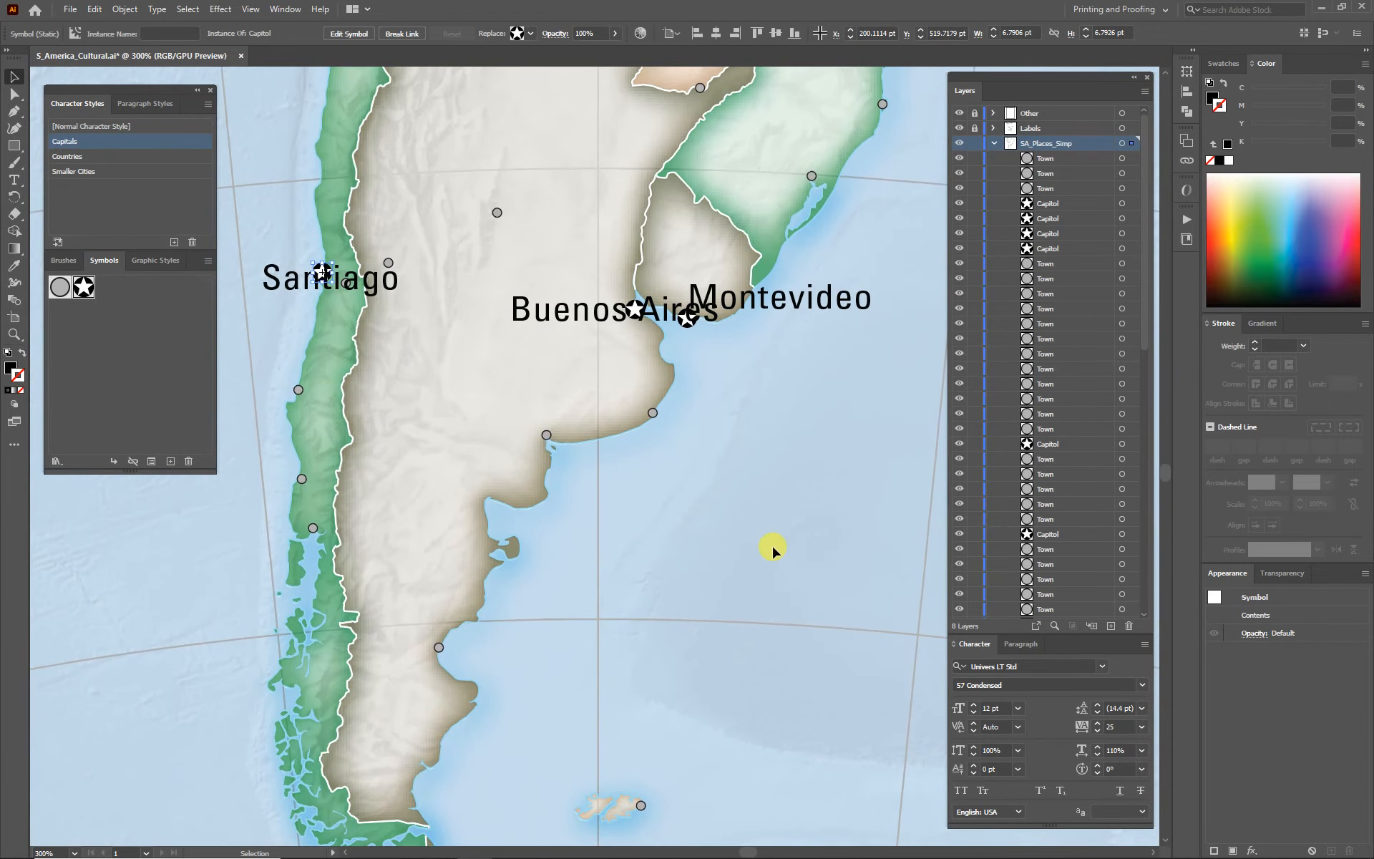
{"action": "key", "text": "ctrl+0"}
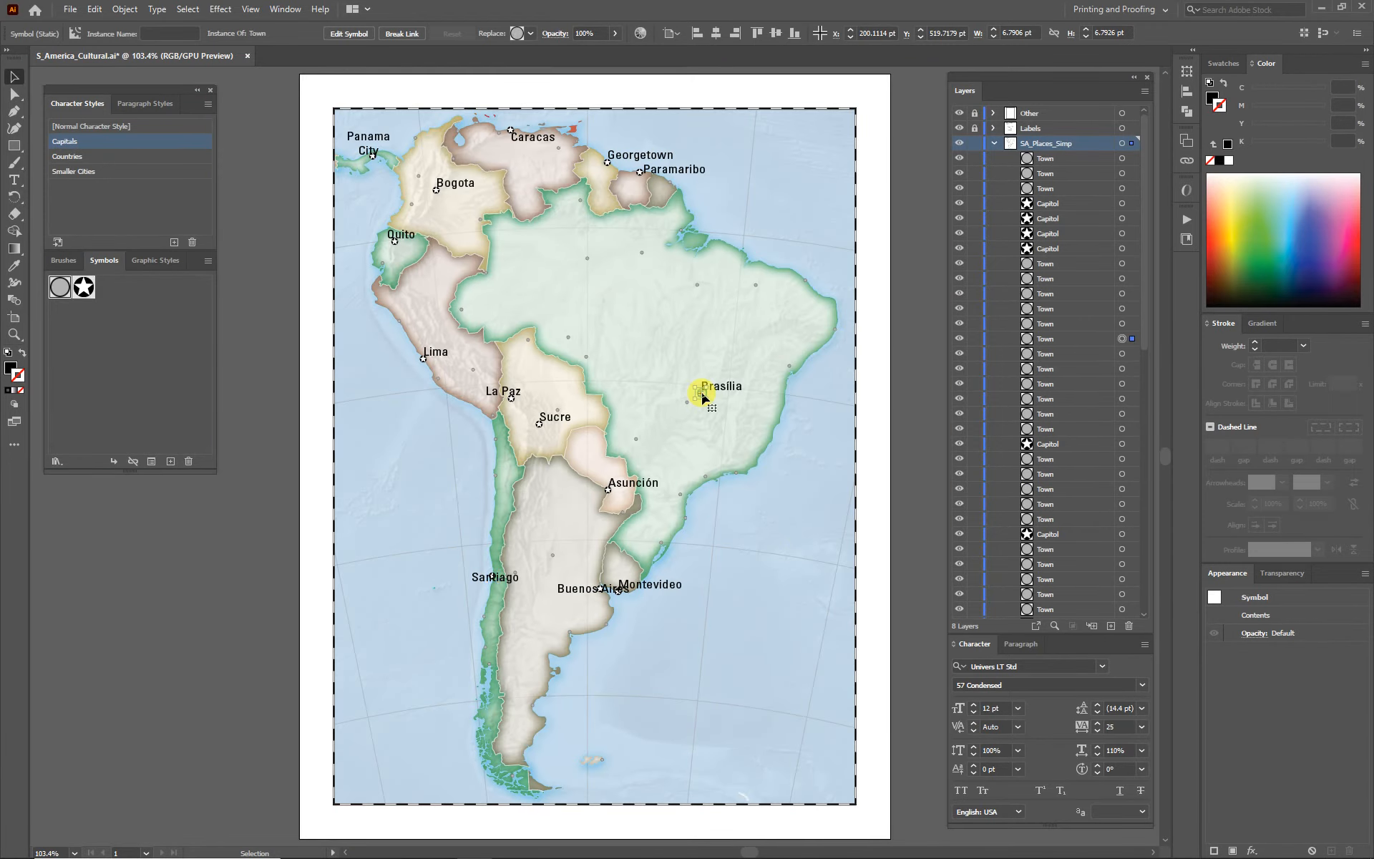
{"action": "left_click", "coordinate": [531, 34]}
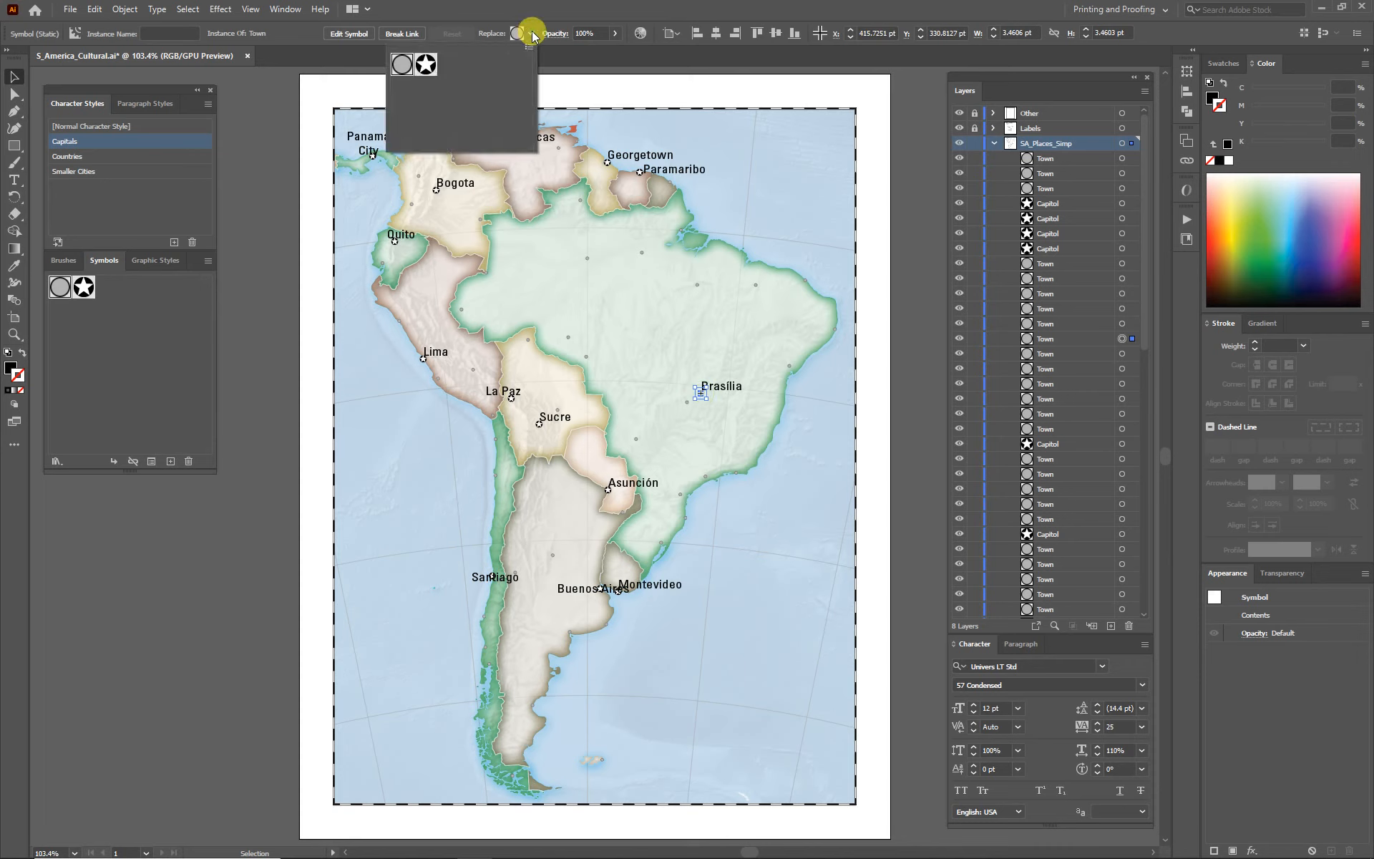
{"action": "left_click", "coordinate": [425, 64]}
{"action": "left_click", "coordinate": [822, 630]}
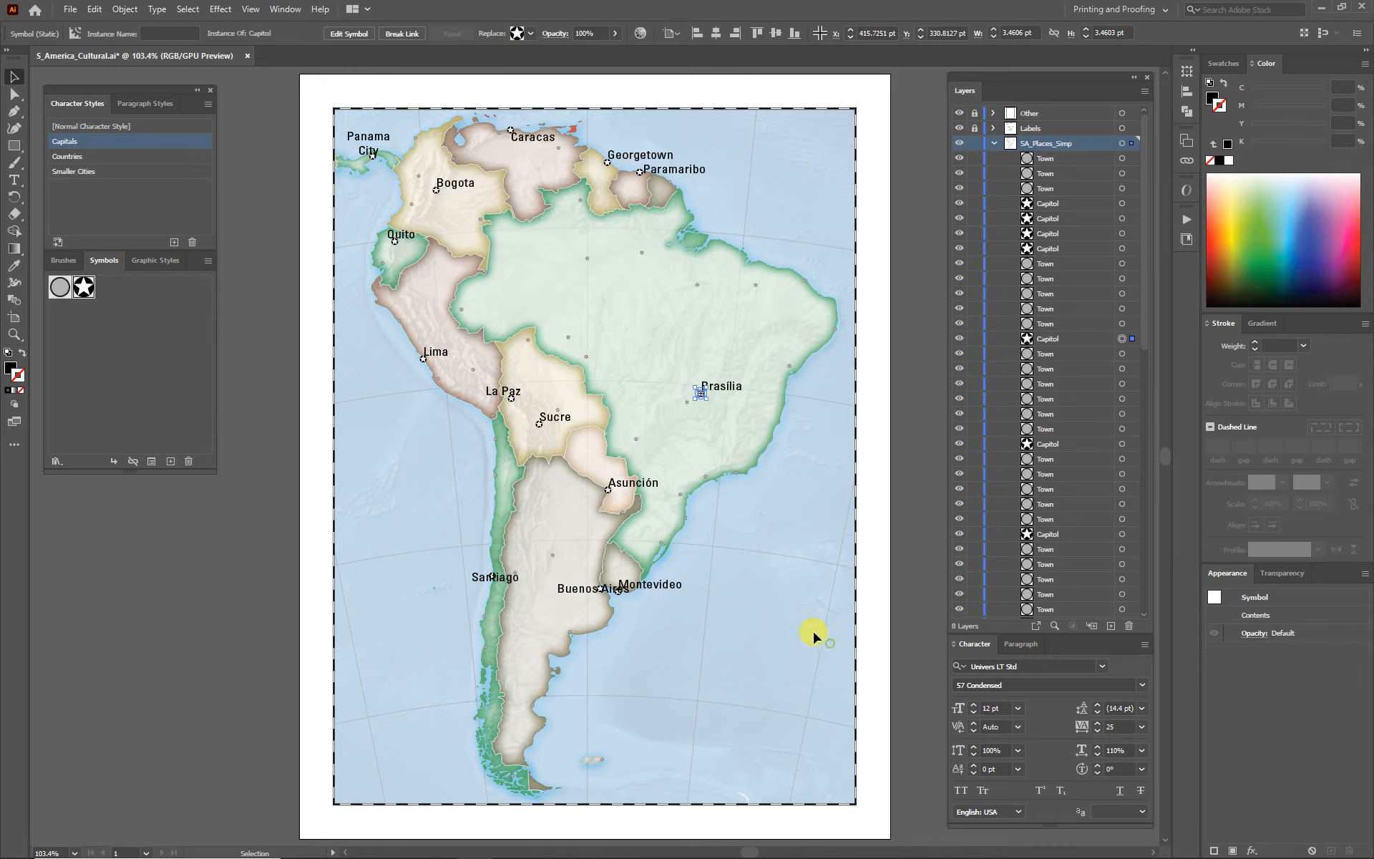
{"action": "left_click", "coordinate": [993, 143]}
{"action": "left_click", "coordinate": [974, 143]}
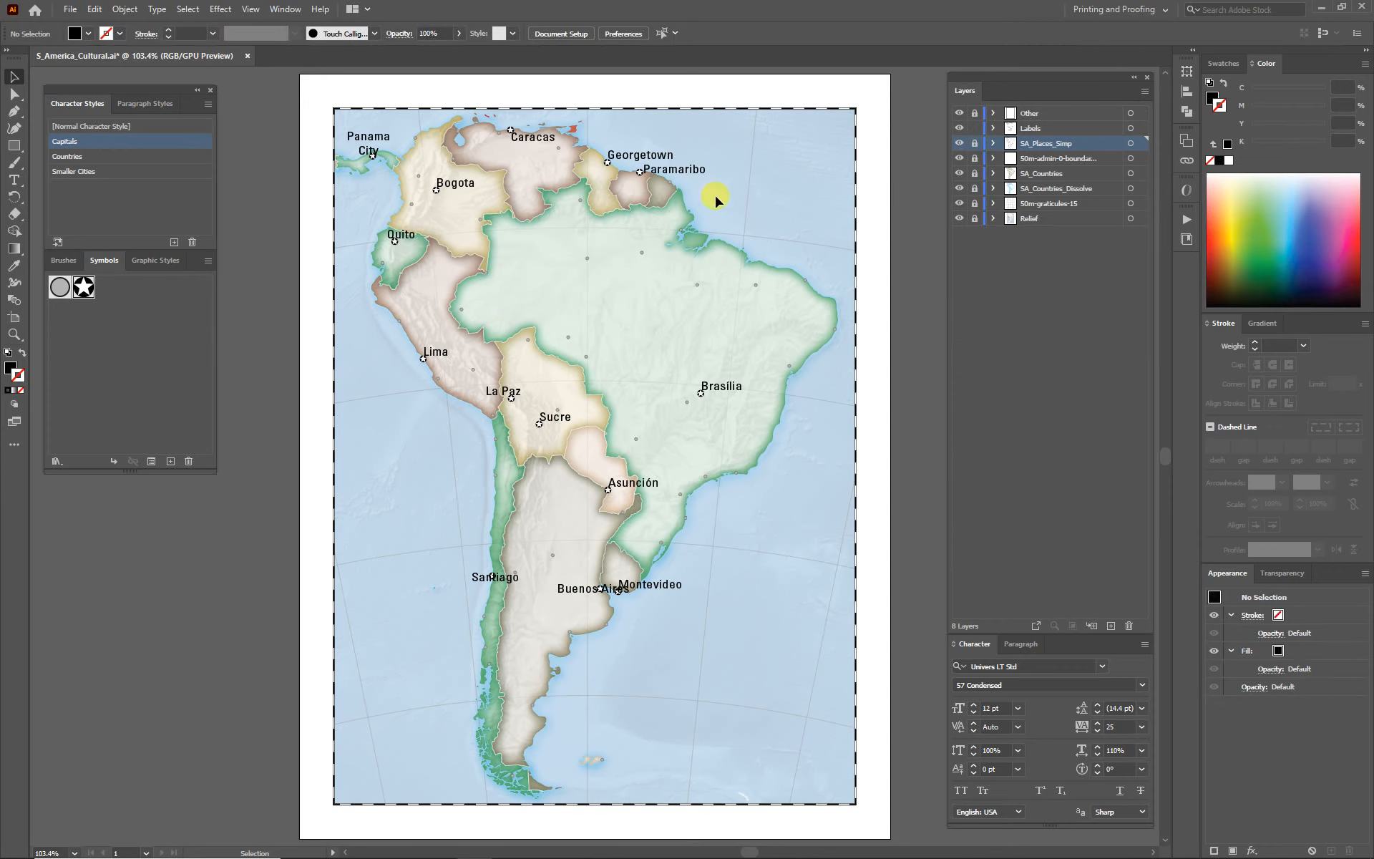
Shift the Brasília and Asunción labels slightly right, clear of their star symbols.
{"action": "left_click", "coordinate": [725, 389]}
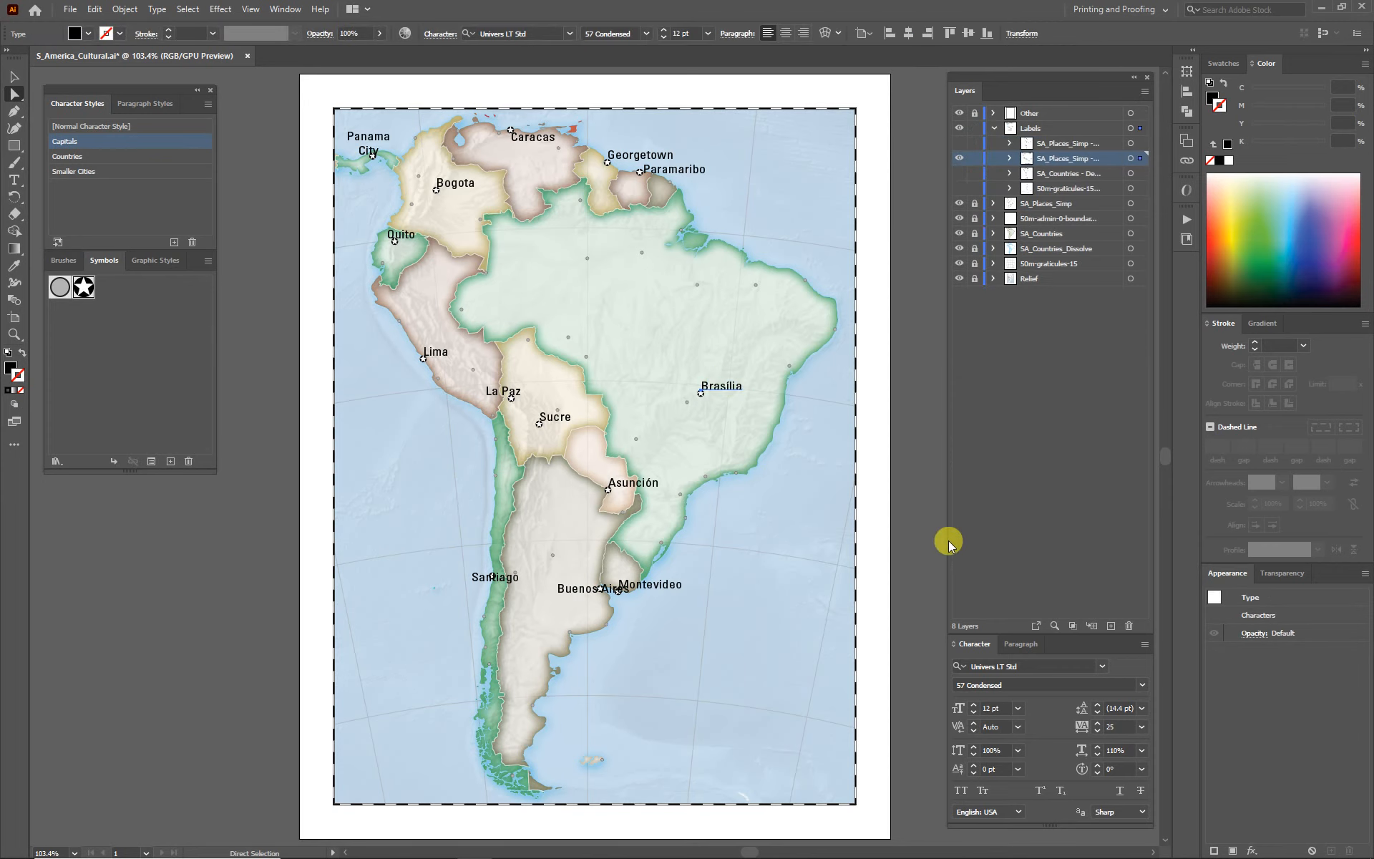
{"action": "left_click_drag", "start_coordinate": [633, 299], "coordinate": [848, 521]}
{"action": "left_click_drag", "start_coordinate": [537, 379], "coordinate": [546, 380]}
{"action": "left_click", "coordinate": [448, 557]}
{"action": "left_click_drag", "start_coordinate": [369, 571], "coordinate": [609, 279]}
{"action": "mouse_move", "coordinate": [486, 430]}
{"action": "left_mouse_down"}
{"action": "mouse_move", "coordinate": [506, 419]}
{"action": "mouse_move", "coordinate": [499, 429]}
{"action": "left_mouse_up"}
Move the Montevideo label below and right of its star, and the Buenos Aires label to the left of its star.
{"action": "left_click_drag", "start_coordinate": [580, 365], "coordinate": [665, 200]}
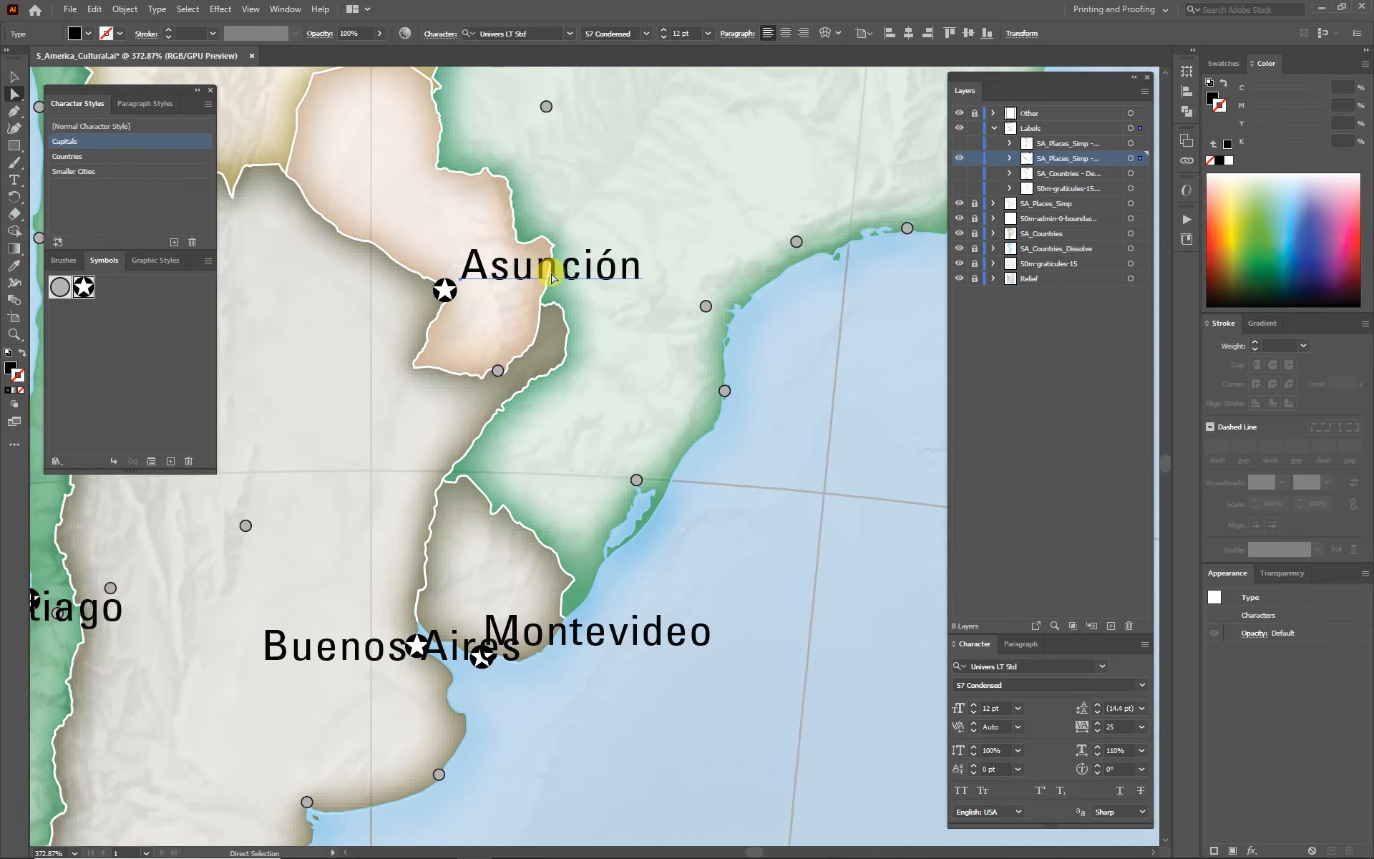
{"action": "left_click_drag", "start_coordinate": [576, 639], "coordinate": [582, 694]}
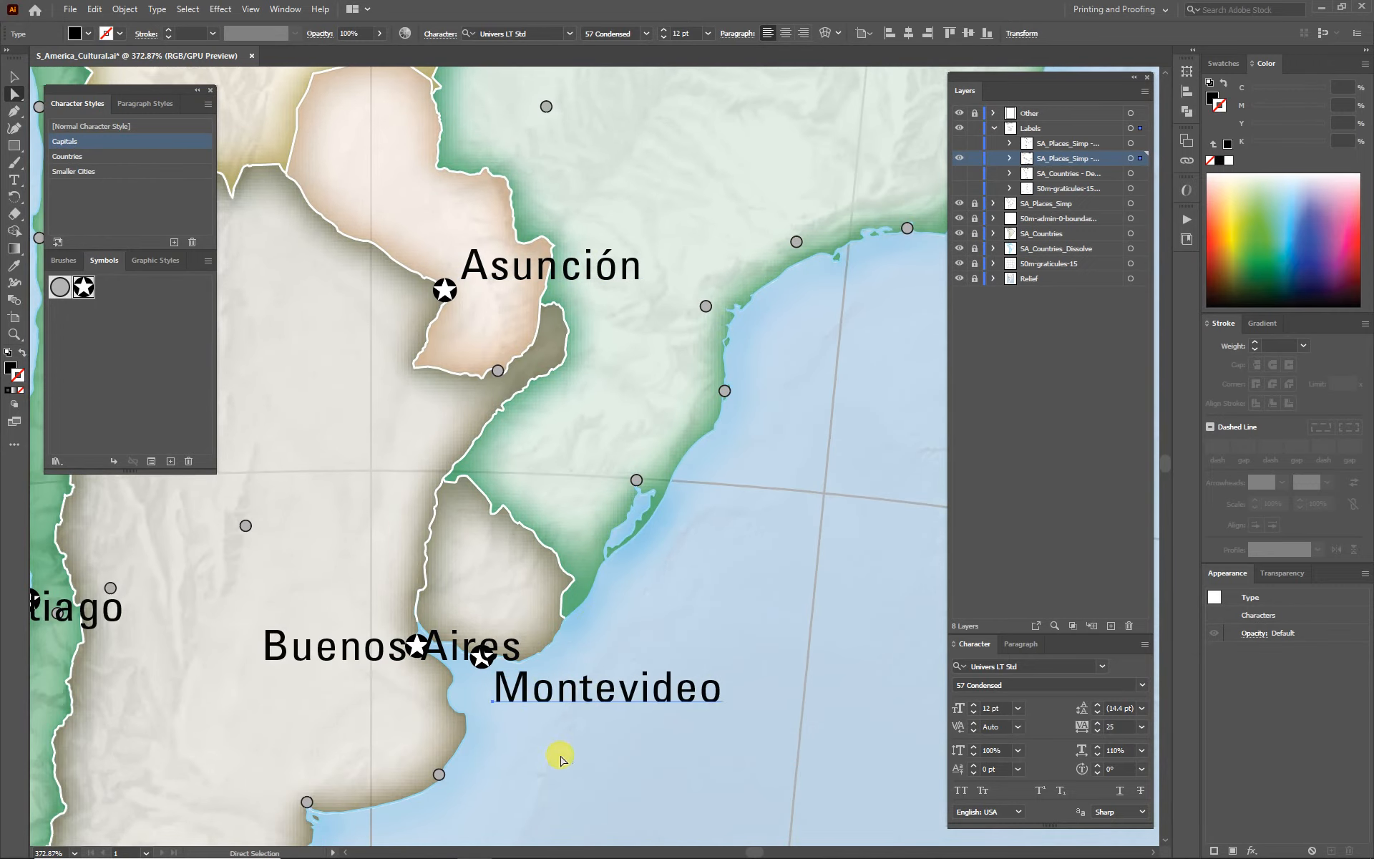
{"action": "left_click_drag", "start_coordinate": [440, 735], "coordinate": [580, 624]}
{"action": "left_click", "coordinate": [480, 546]}
{"action": "left_click_drag", "start_coordinate": [479, 546], "coordinate": [362, 567]}
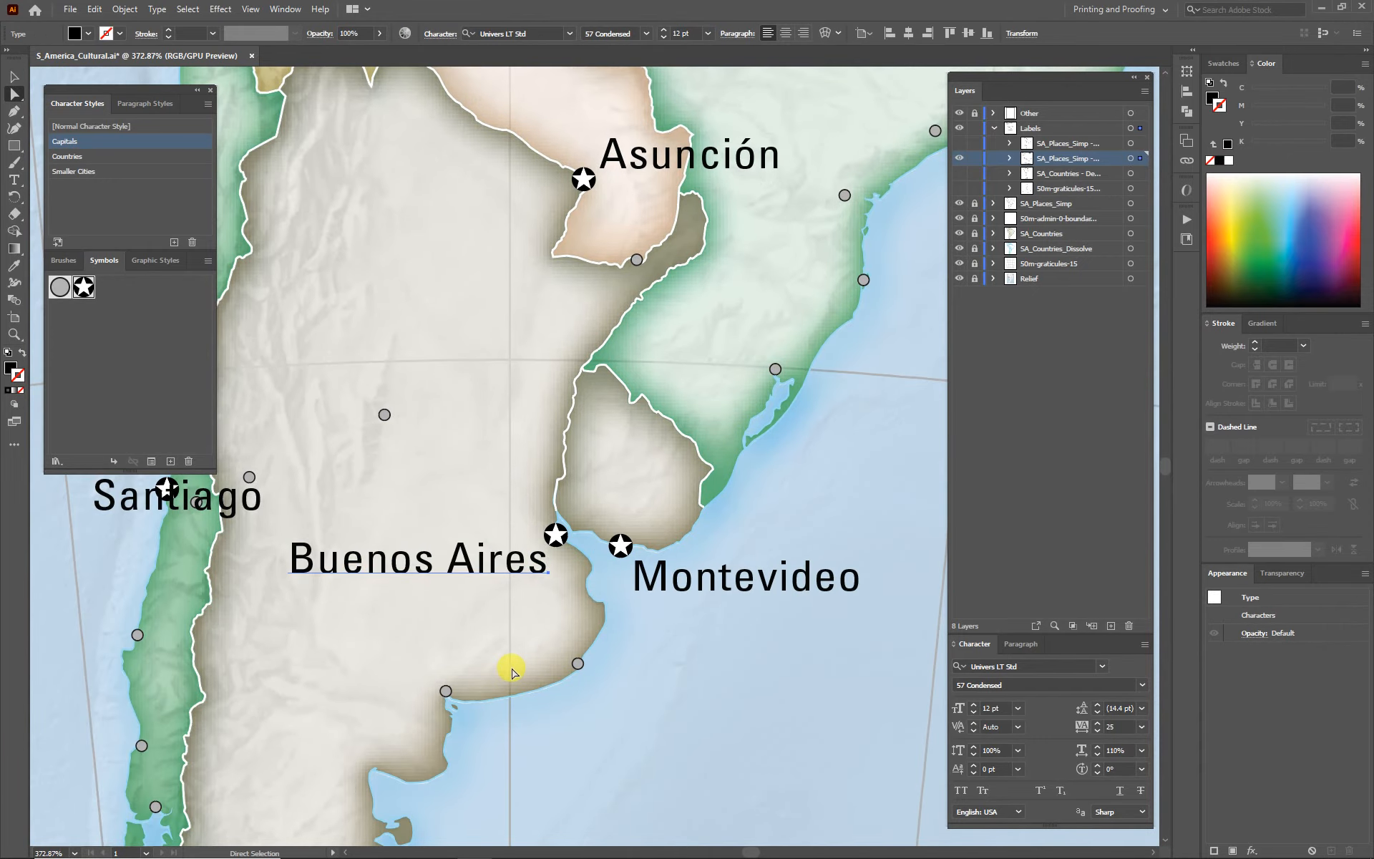
Break the Buenos Aires label into two lines between the words and nudge it up slightly beside its star.
{"action": "key", "text": "t"}
{"action": "left_click", "coordinate": [451, 560]}
{"action": "key", "text": "BackSpace"}
{"action": "key", "text": "Return"}
{"action": "left_click", "coordinate": [14, 76]}
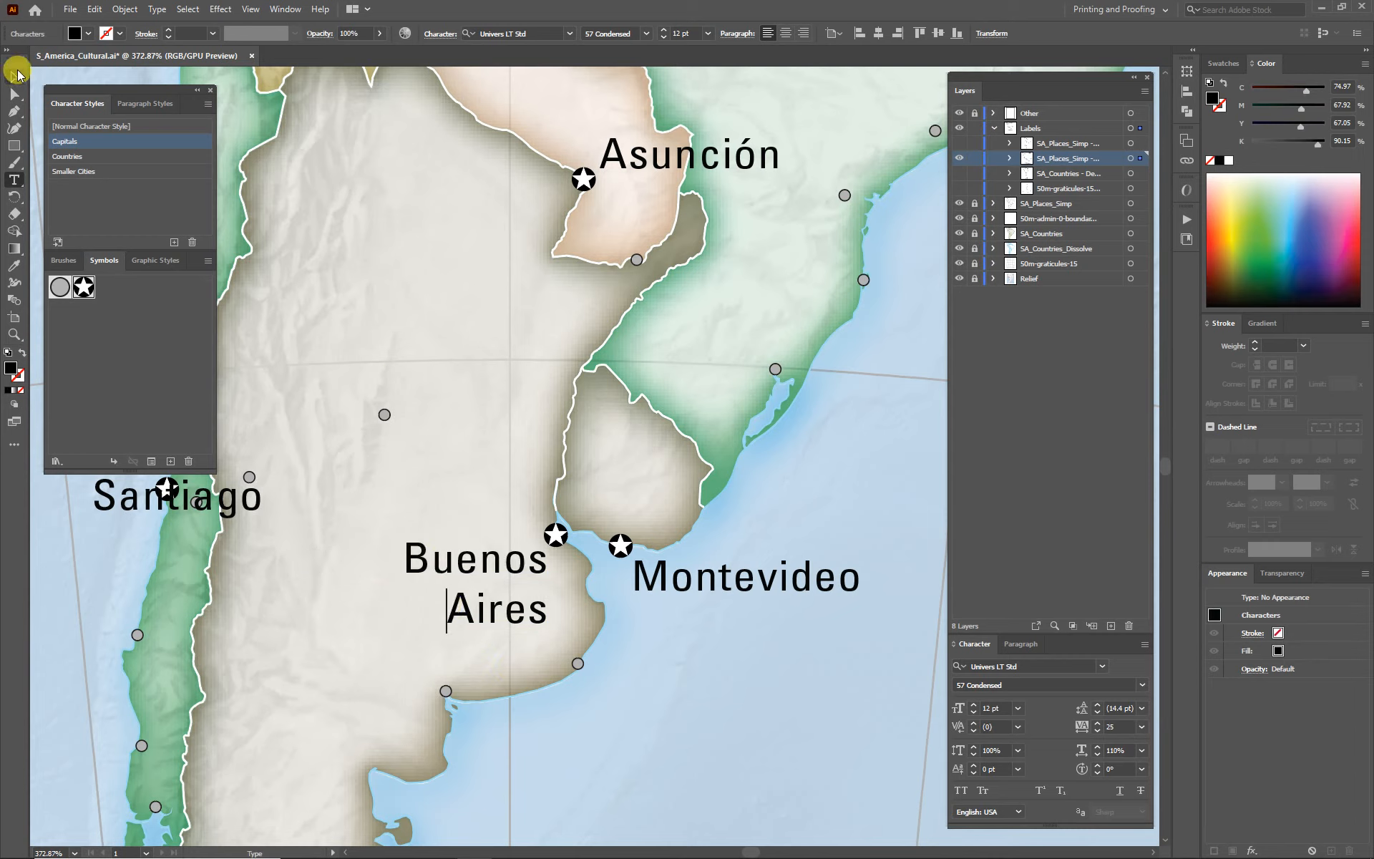
{"action": "mouse_move", "coordinate": [513, 615]}
{"action": "left_mouse_down"}
{"action": "mouse_move", "coordinate": [501, 610]}
{"action": "mouse_move", "coordinate": [510, 620]}
{"action": "left_mouse_up"}
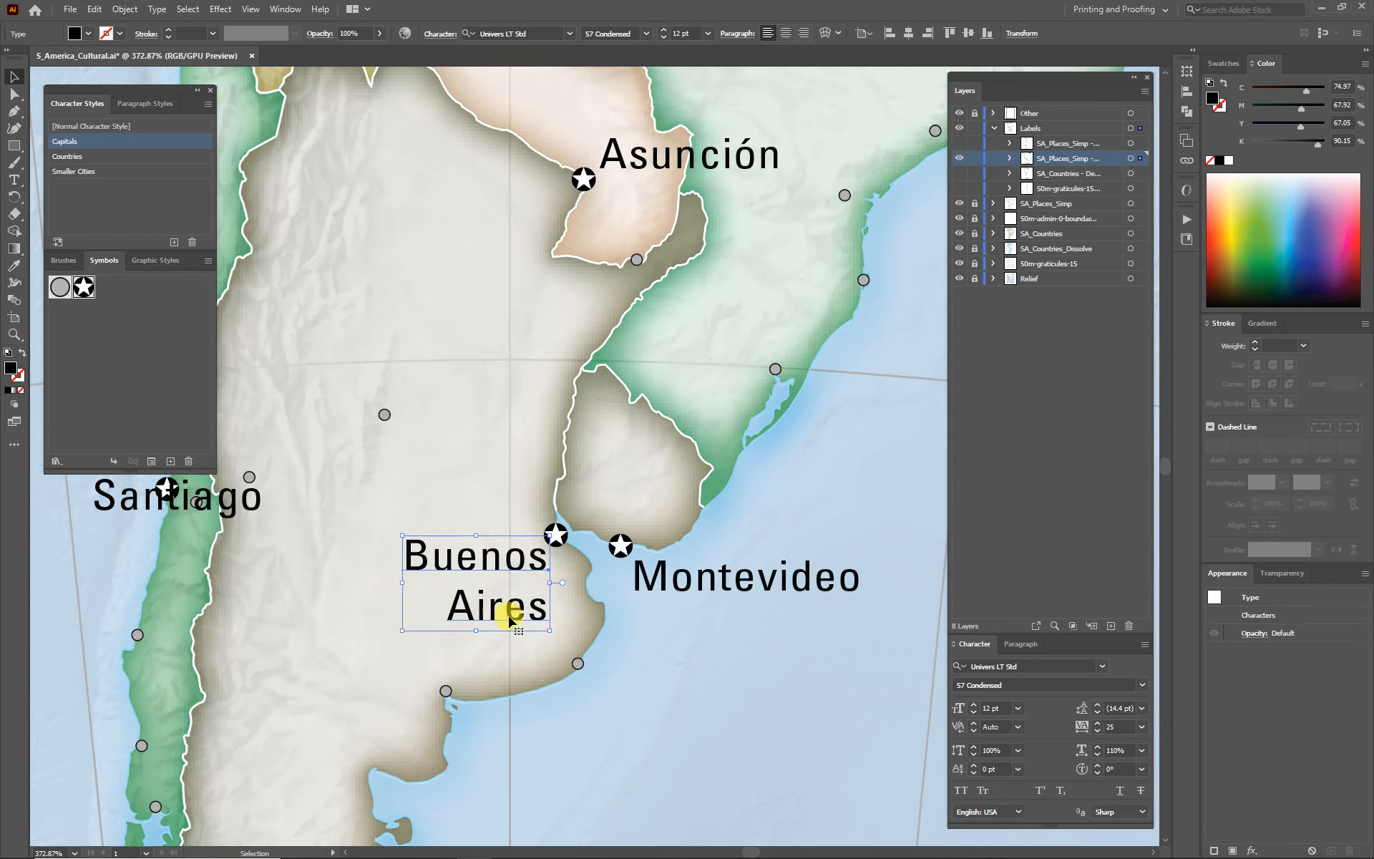
Set the Buenos Aires label's tracking to 25 and its leading to 11 pt, and deselect it.
{"action": "left_click", "coordinate": [1110, 726]}
{"action": "type", "text": "25"}
{"action": "left_click", "coordinate": [1142, 708]}
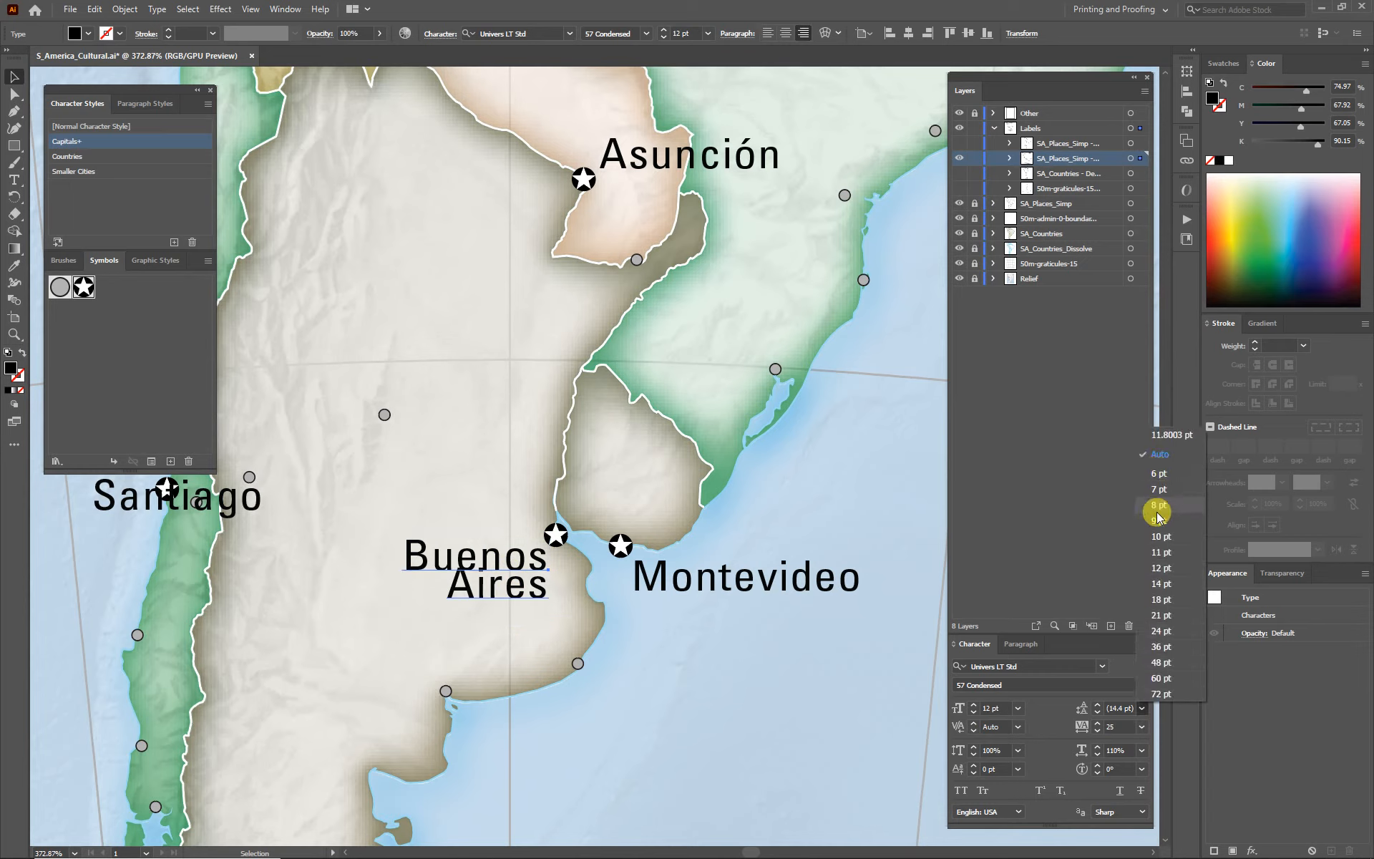
{"action": "left_click", "coordinate": [1159, 553]}
{"action": "left_click", "coordinate": [664, 775]}
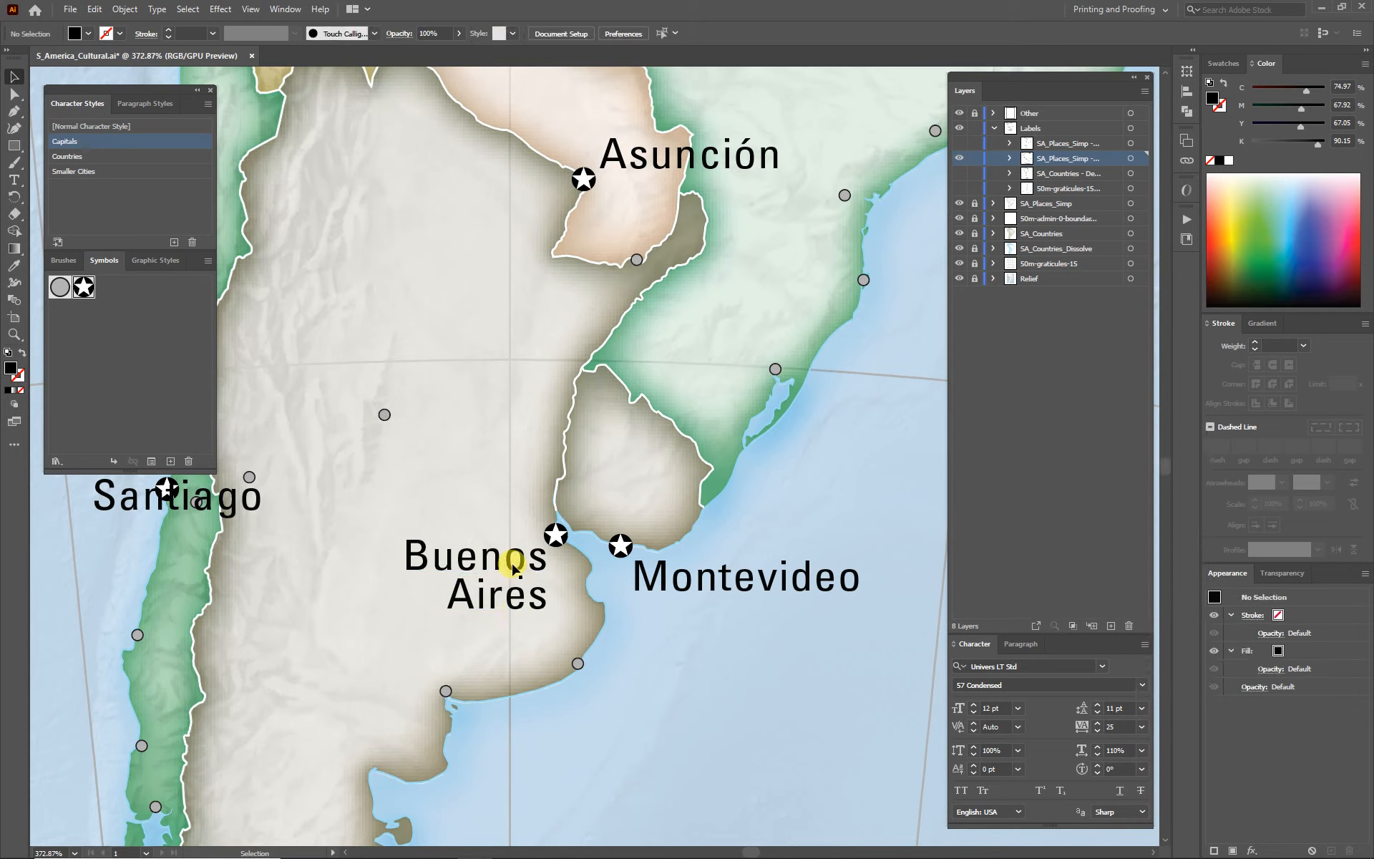
{"action": "left_click", "coordinate": [465, 561]}
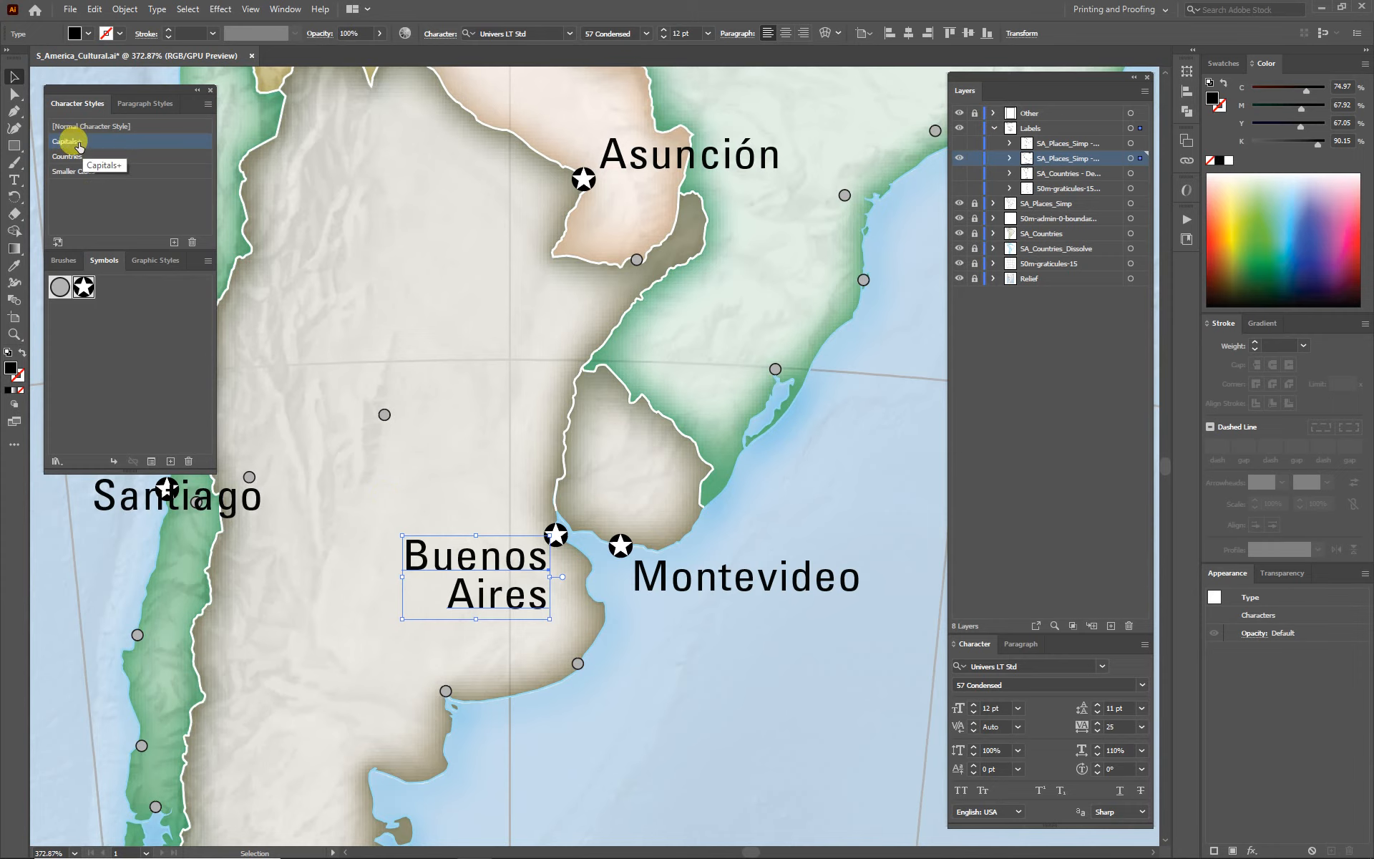
{"action": "left_click", "coordinate": [716, 736]}
Move the Santiago label left into the ocean beside its star, and the La Paz label to the upper right of its star.
{"action": "left_click_drag", "start_coordinate": [229, 613], "coordinate": [635, 613]}
{"action": "left_click_drag", "start_coordinate": [506, 491], "coordinate": [398, 463]}
{"action": "left_click_drag", "start_coordinate": [599, 479], "coordinate": [596, 737]}
{"action": "left_click_drag", "start_coordinate": [631, 226], "coordinate": [547, 544]}
{"action": "left_click_drag", "start_coordinate": [545, 380], "coordinate": [649, 373]}
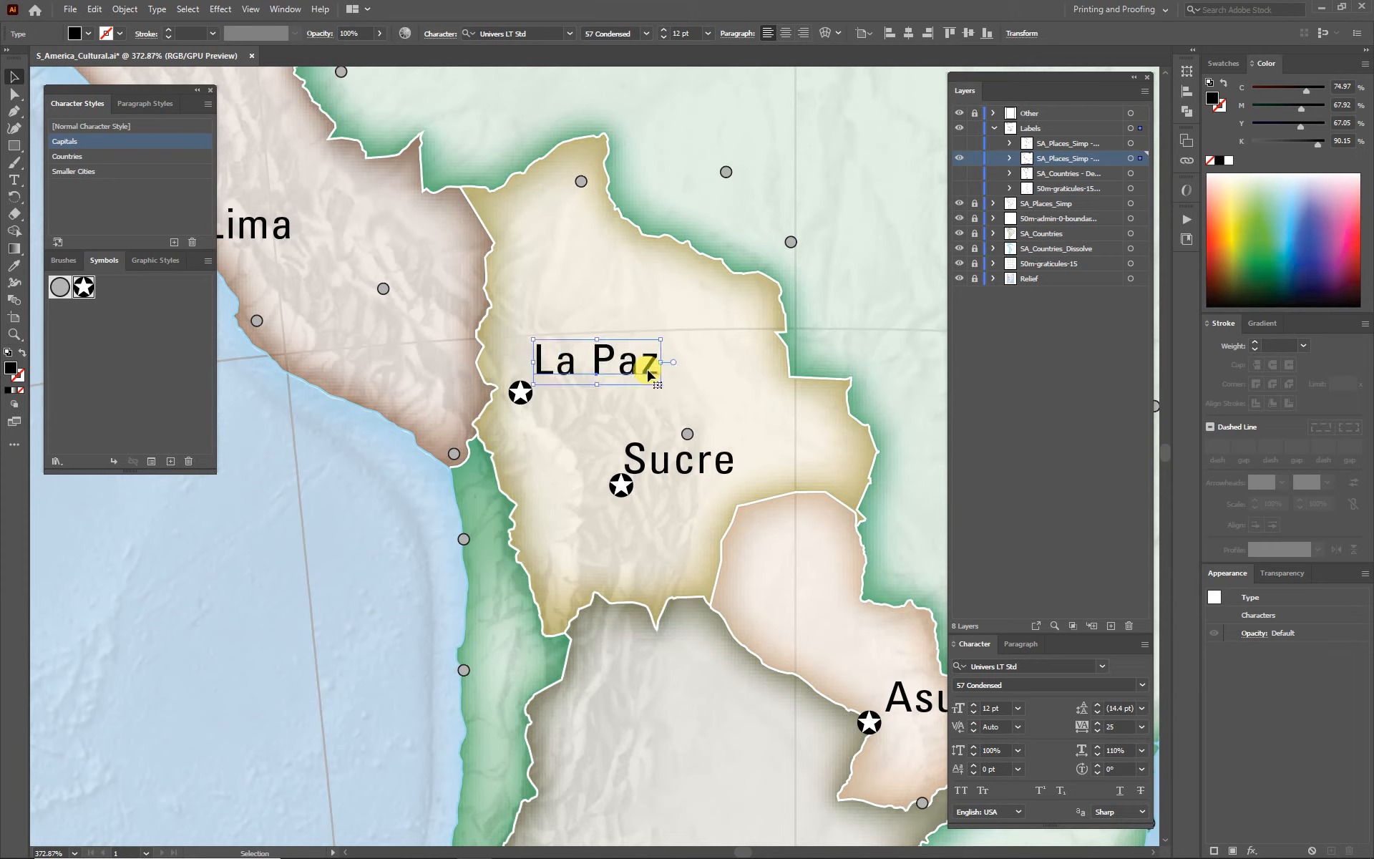
Place the Sucre label directly right of its star and the Lima label in the ocean below and left of its star.
{"action": "mouse_move", "coordinate": [683, 469]}
{"action": "left_mouse_down"}
{"action": "mouse_move", "coordinate": [675, 532]}
{"action": "mouse_move", "coordinate": [706, 483]}
{"action": "mouse_move", "coordinate": [698, 492]}
{"action": "left_mouse_up"}
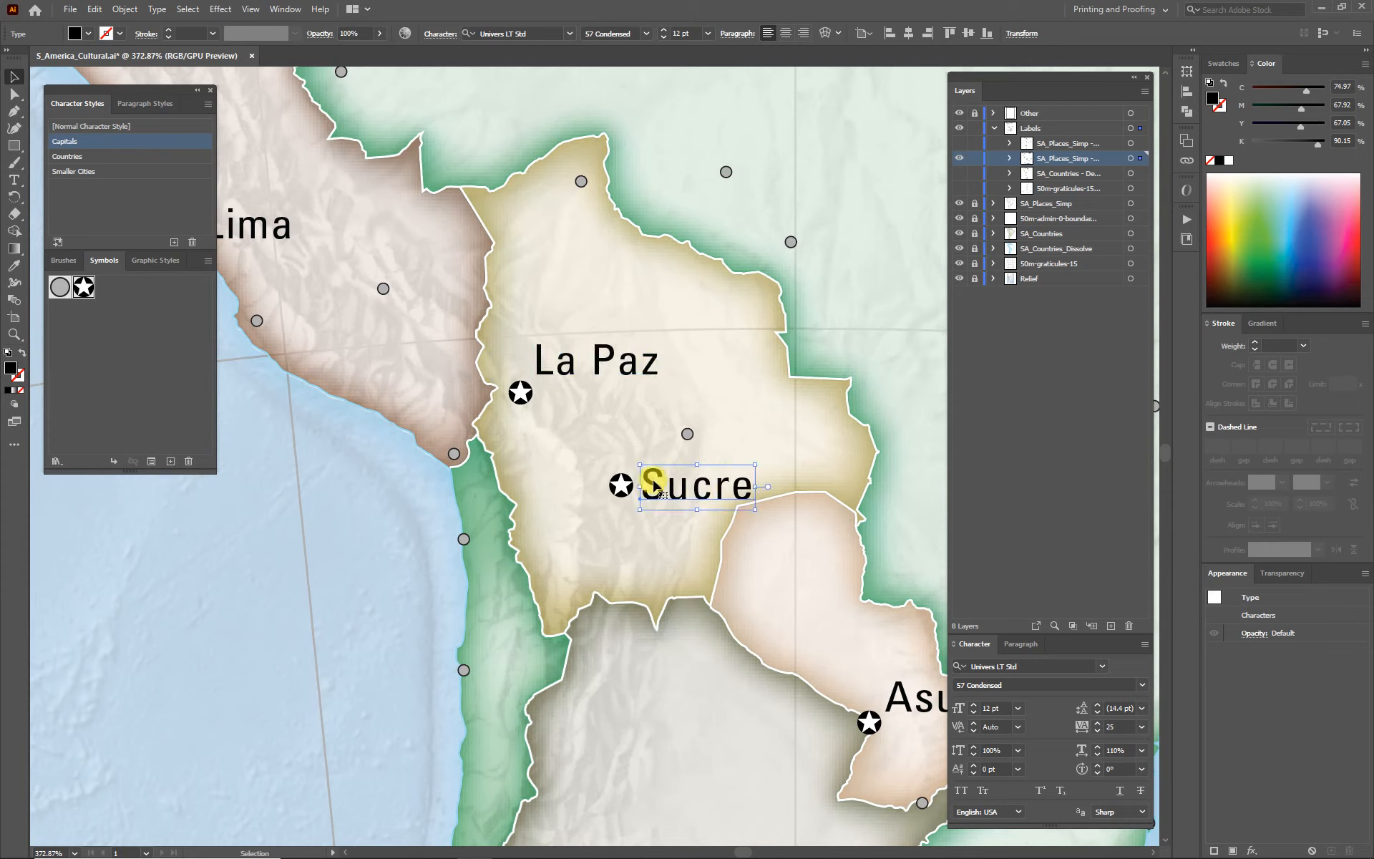
{"action": "scroll", "coordinate": [420, 475], "scroll_direction": "left", "scroll_amount": 5}
{"action": "scroll", "coordinate": [420, 475], "scroll_direction": "up", "scroll_amount": 1}
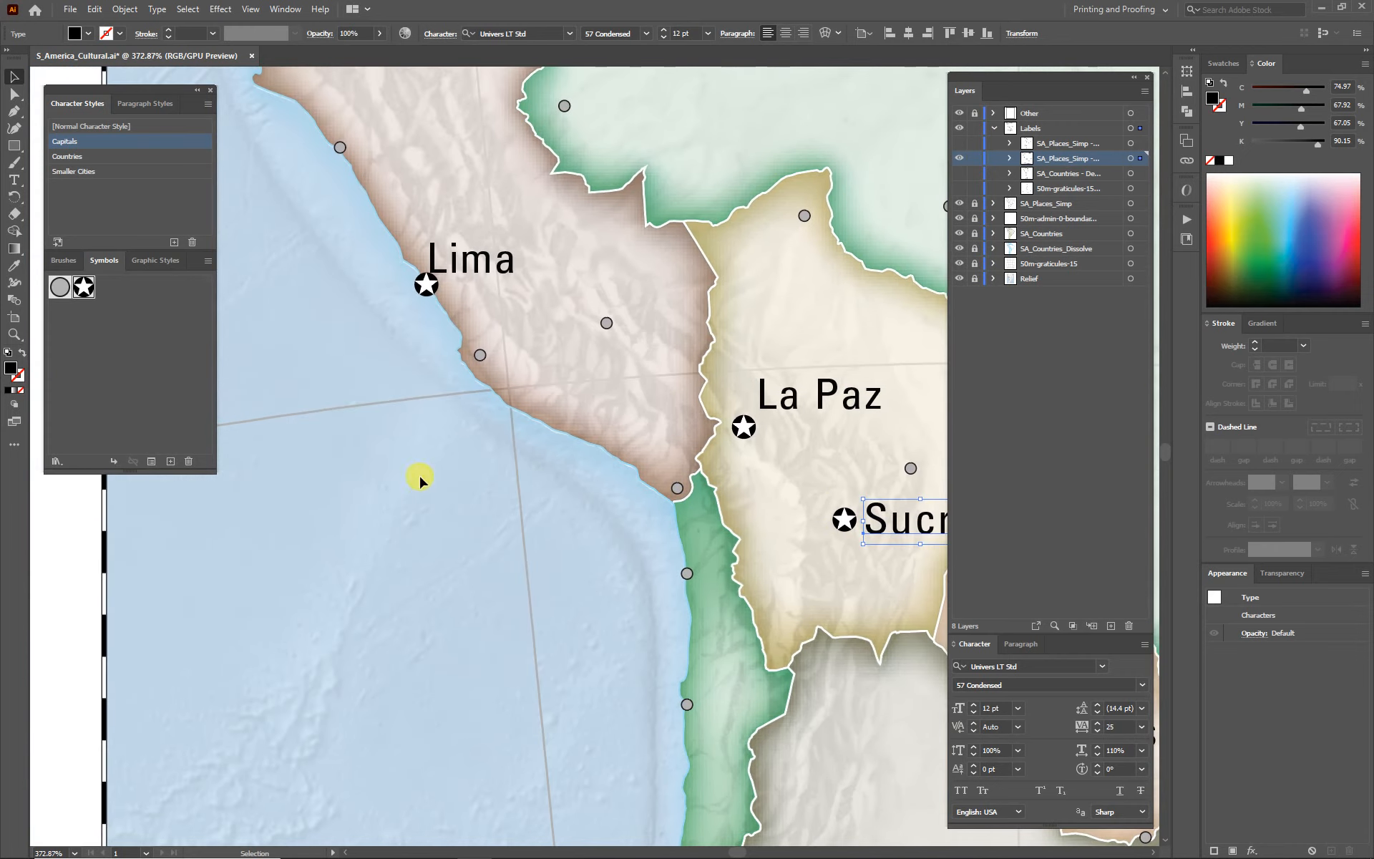
{"action": "left_click_drag", "start_coordinate": [466, 264], "coordinate": [367, 312]}
Move the Quito and Bogota labels to the lower right of their star symbols.
{"action": "left_click_drag", "start_coordinate": [597, 236], "coordinate": [542, 651]}
{"action": "left_click_drag", "start_coordinate": [430, 282], "coordinate": [713, 378]}
{"action": "left_click_drag", "start_coordinate": [565, 349], "coordinate": [605, 402]}
{"action": "left_click_drag", "start_coordinate": [800, 163], "coordinate": [807, 218]}
Move the Caracas label up into the sea above its star and deselect it.
{"action": "left_click_drag", "start_coordinate": [902, 197], "coordinate": [629, 393]}
{"action": "left_click_drag", "start_coordinate": [783, 200], "coordinate": [797, 143]}
{"action": "left_click", "coordinate": [737, 256]}
Move the two-line Panama City label up slightly above its star and set its font size to 11 pt.
{"action": "scroll", "coordinate": [737, 257], "scroll_direction": "left", "scroll_amount": 8}
{"action": "left_click_drag", "start_coordinate": [621, 184], "coordinate": [622, 159]}
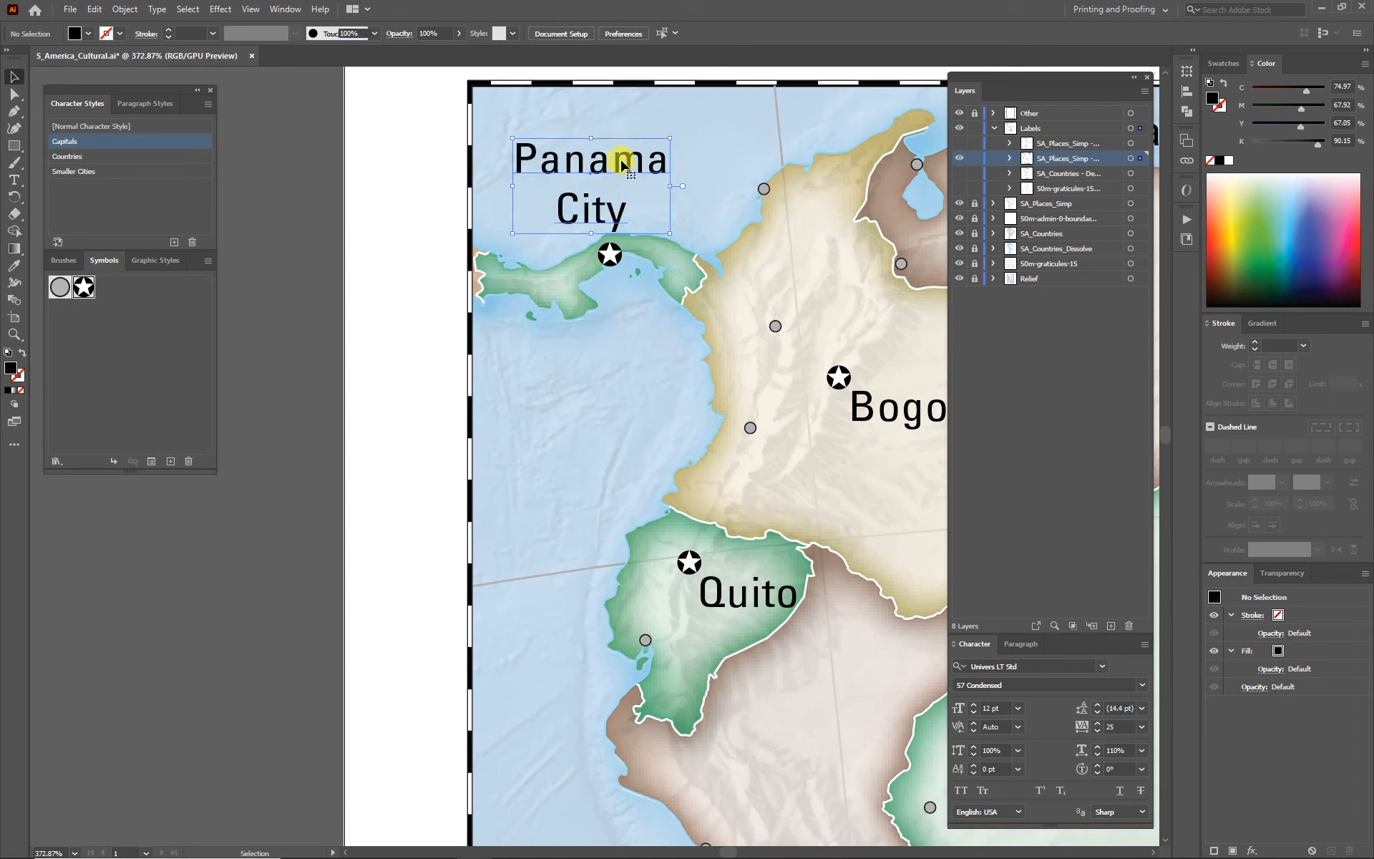
{"action": "left_click", "coordinate": [974, 712]}
Join the Panama City label onto a single line and position it just above its star.
{"action": "key", "text": "t"}
{"action": "left_click", "coordinate": [560, 201]}
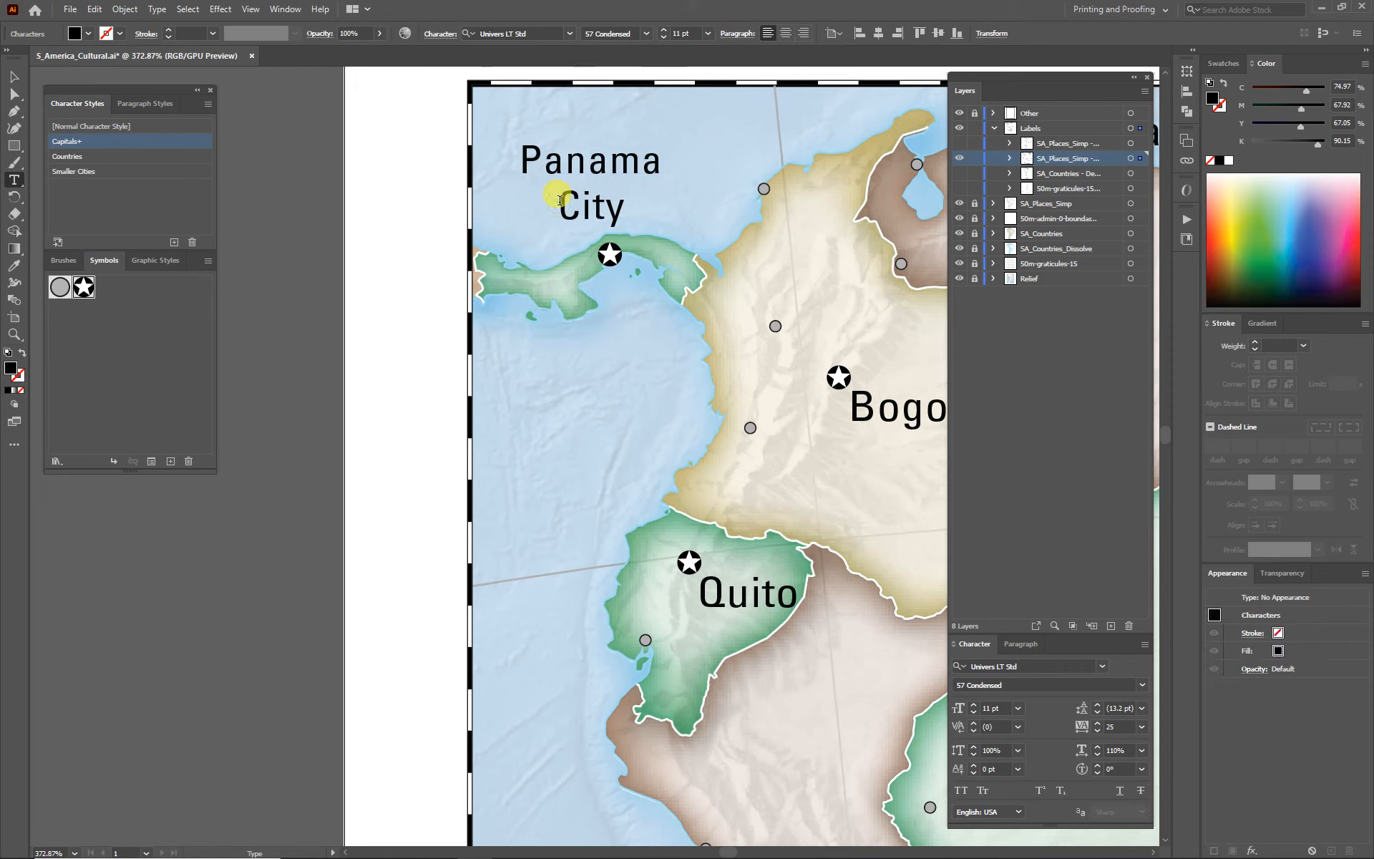
{"action": "key", "text": "BackSpace"}
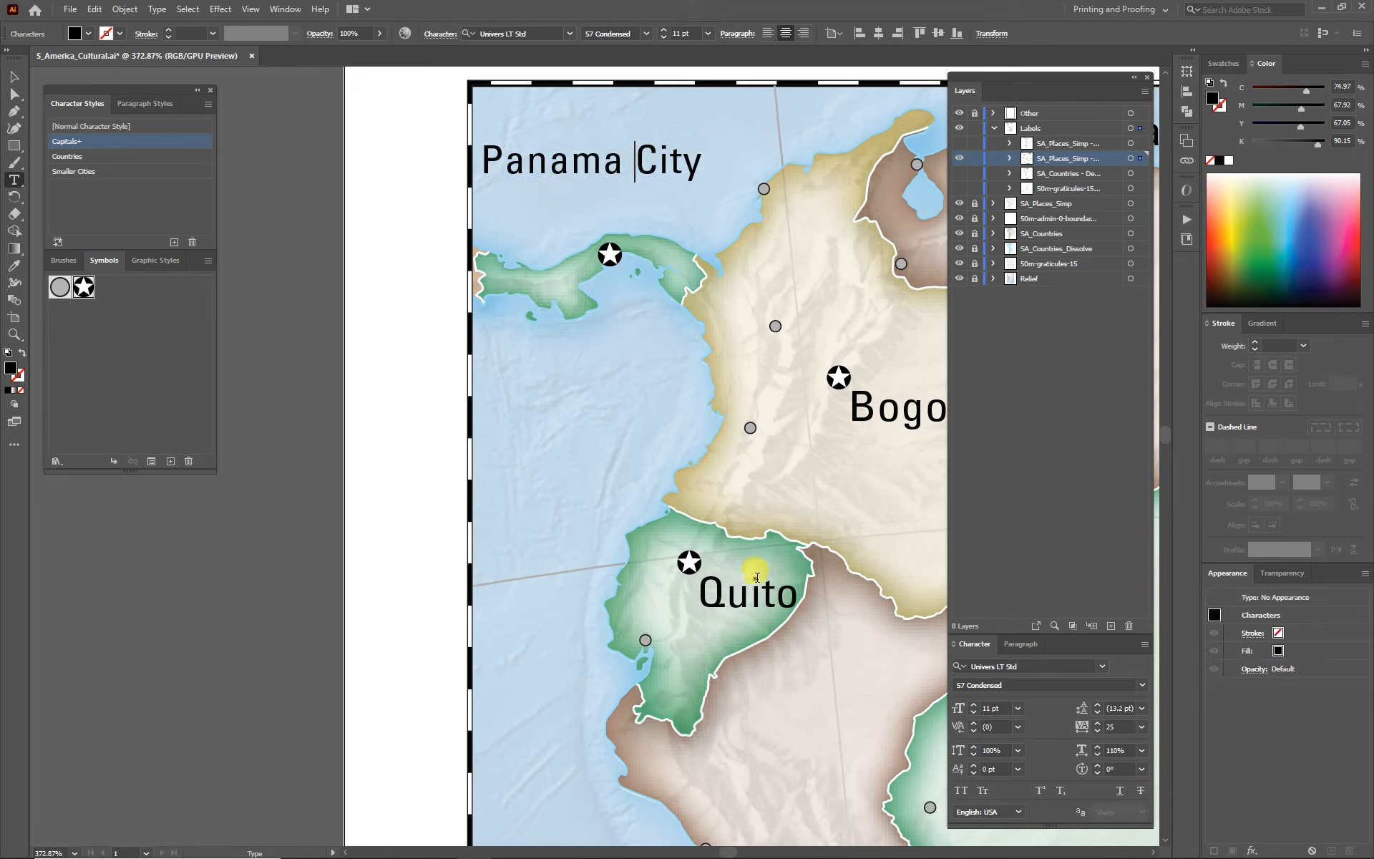
{"action": "key", "text": "Escape"}
{"action": "left_click", "coordinate": [600, 227]}
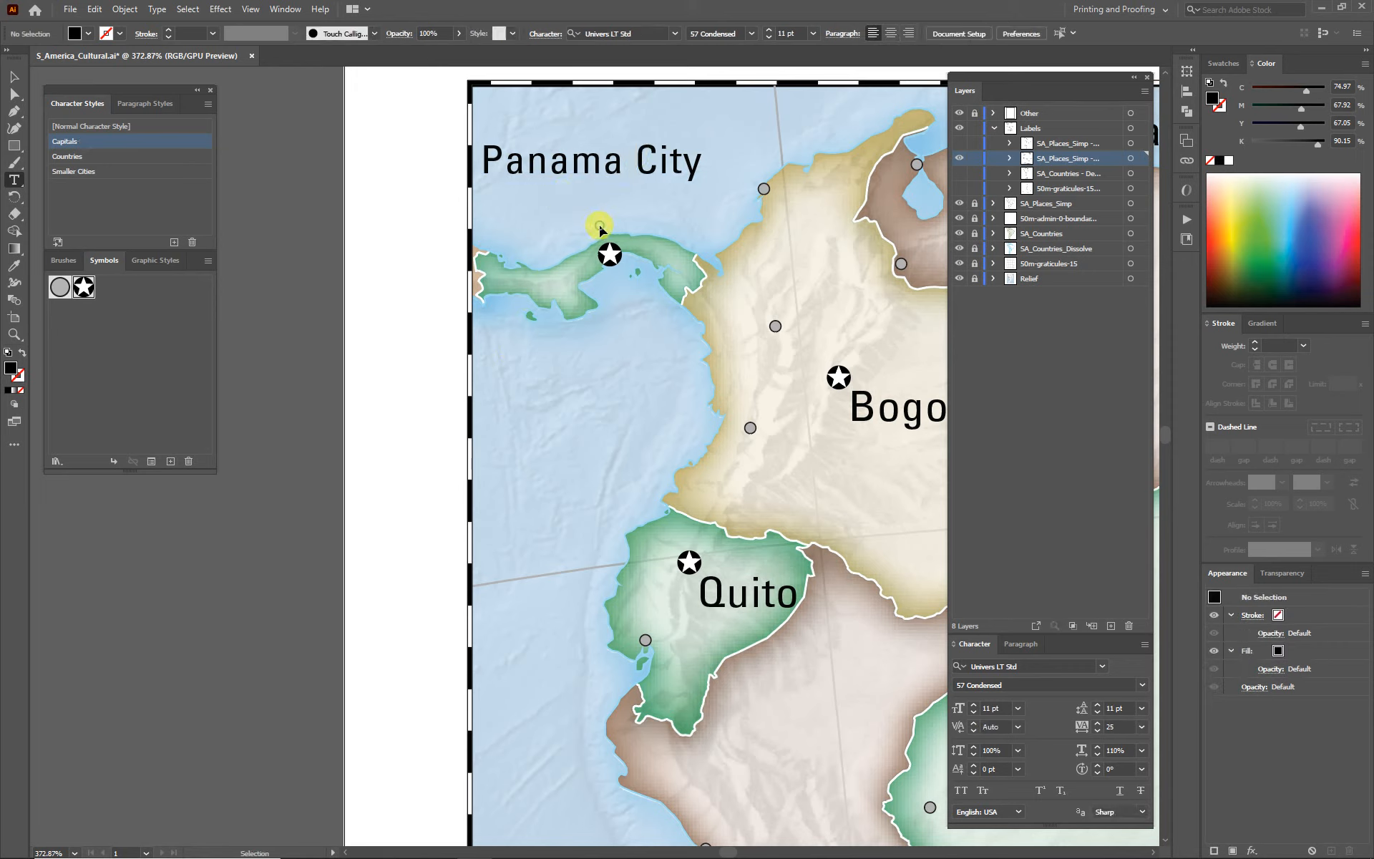
{"action": "key", "text": "a"}
{"action": "left_click_drag", "start_coordinate": [582, 163], "coordinate": [601, 213]}
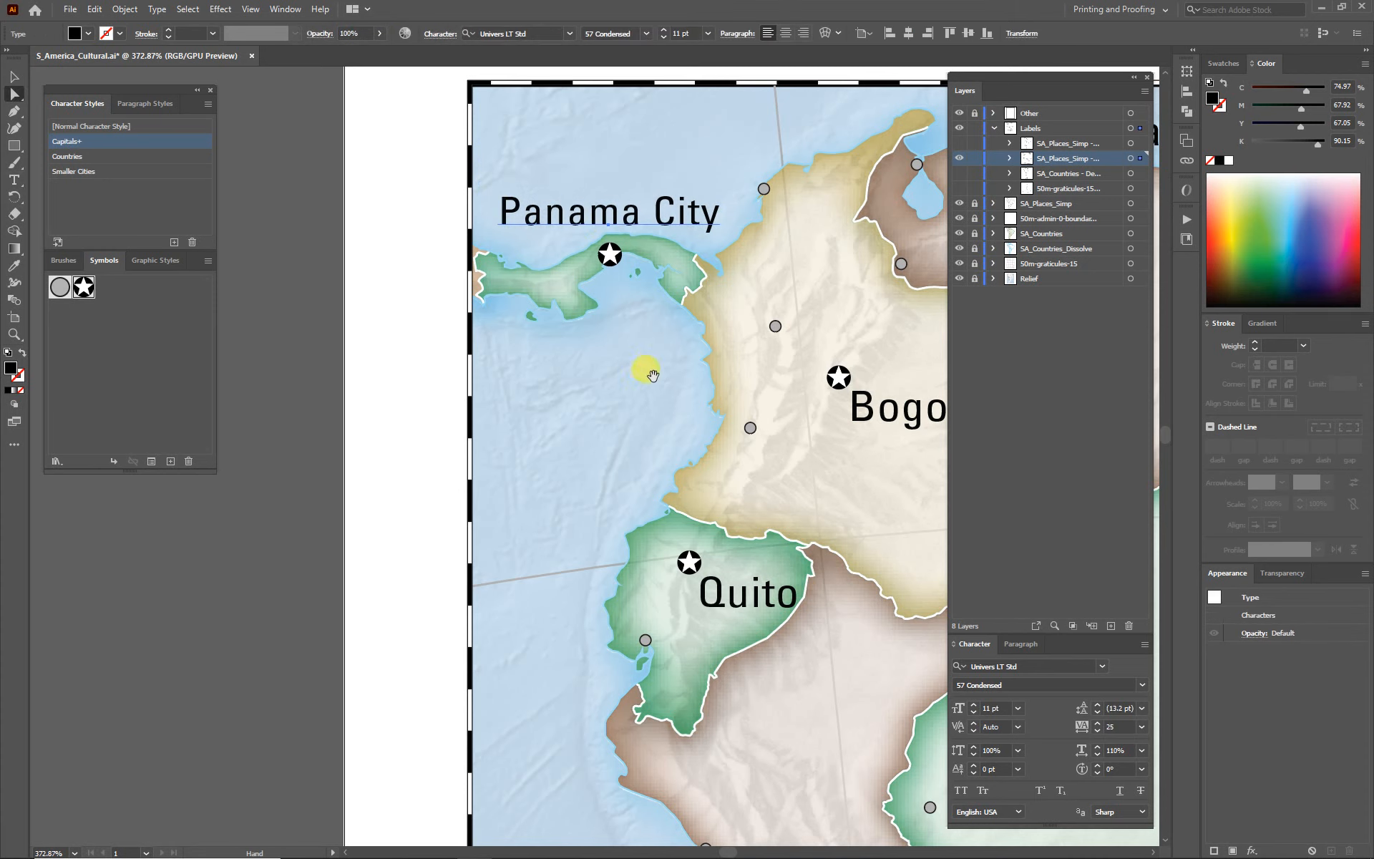
Nudge the Georgetown label slightly down and right beside its star, and deselect it.
{"action": "left_click_drag", "start_coordinate": [653, 375], "coordinate": [651, 283]}
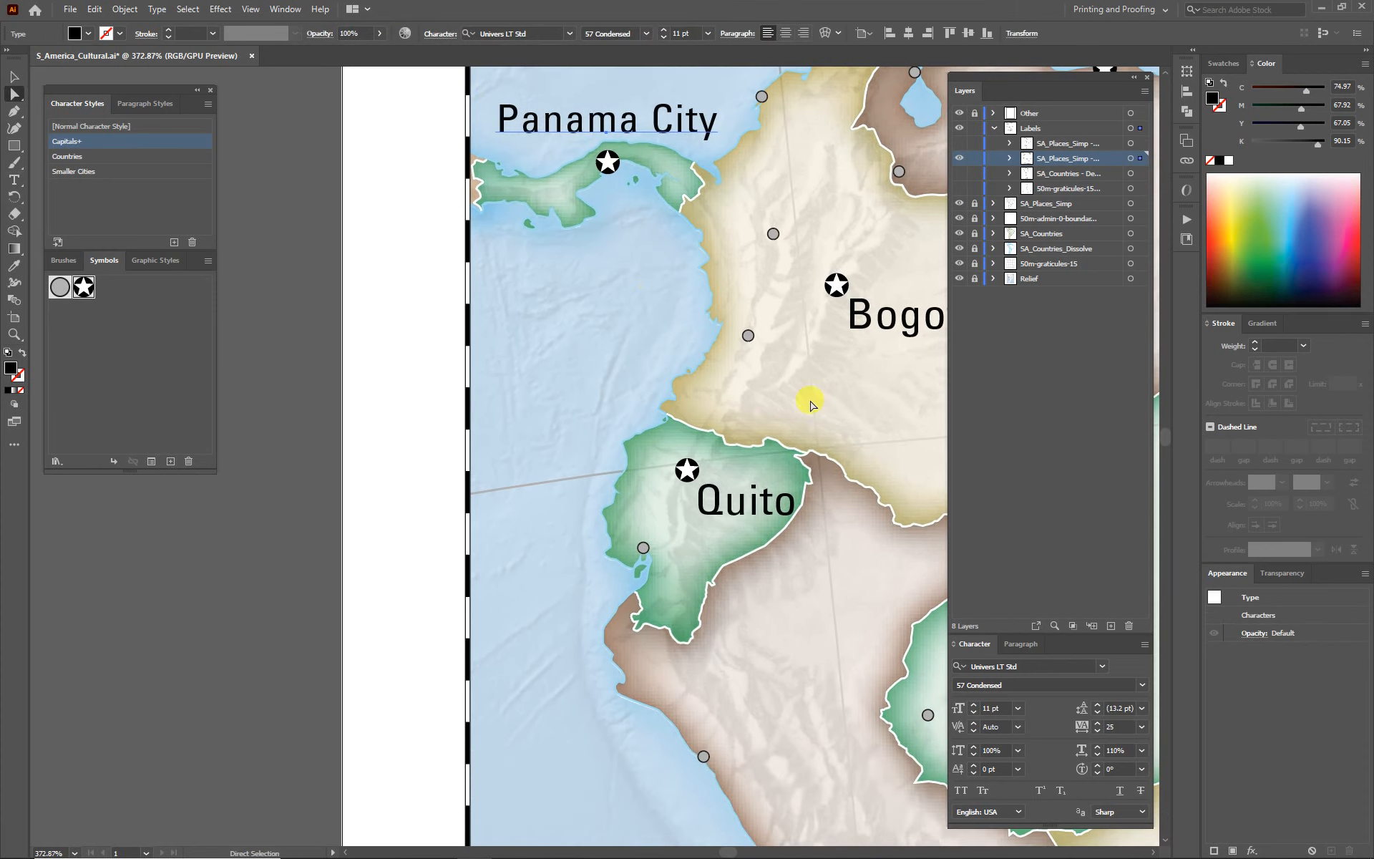
{"action": "key", "text": "ctrl+0"}
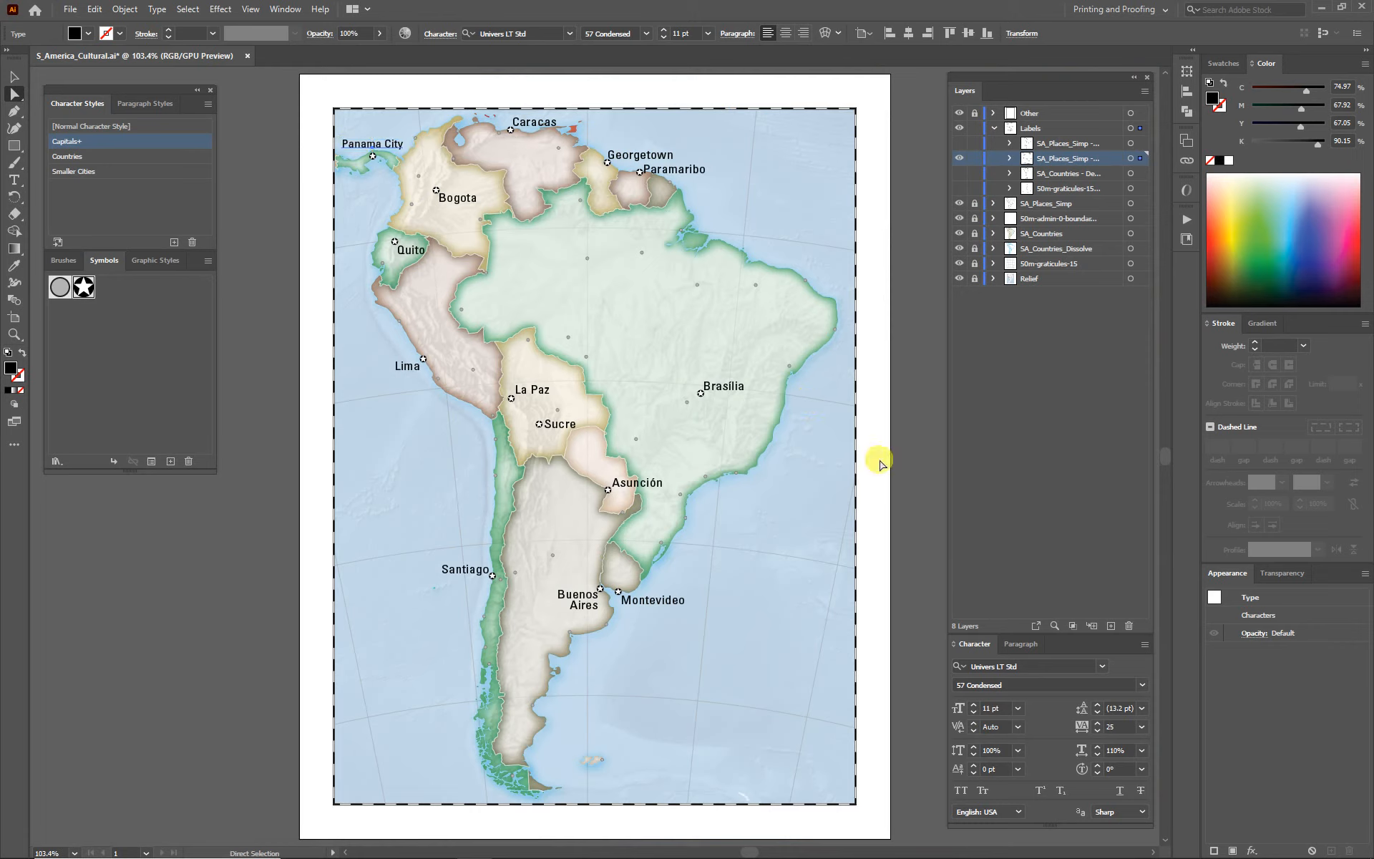
{"action": "left_click_drag", "start_coordinate": [637, 158], "coordinate": [644, 164]}
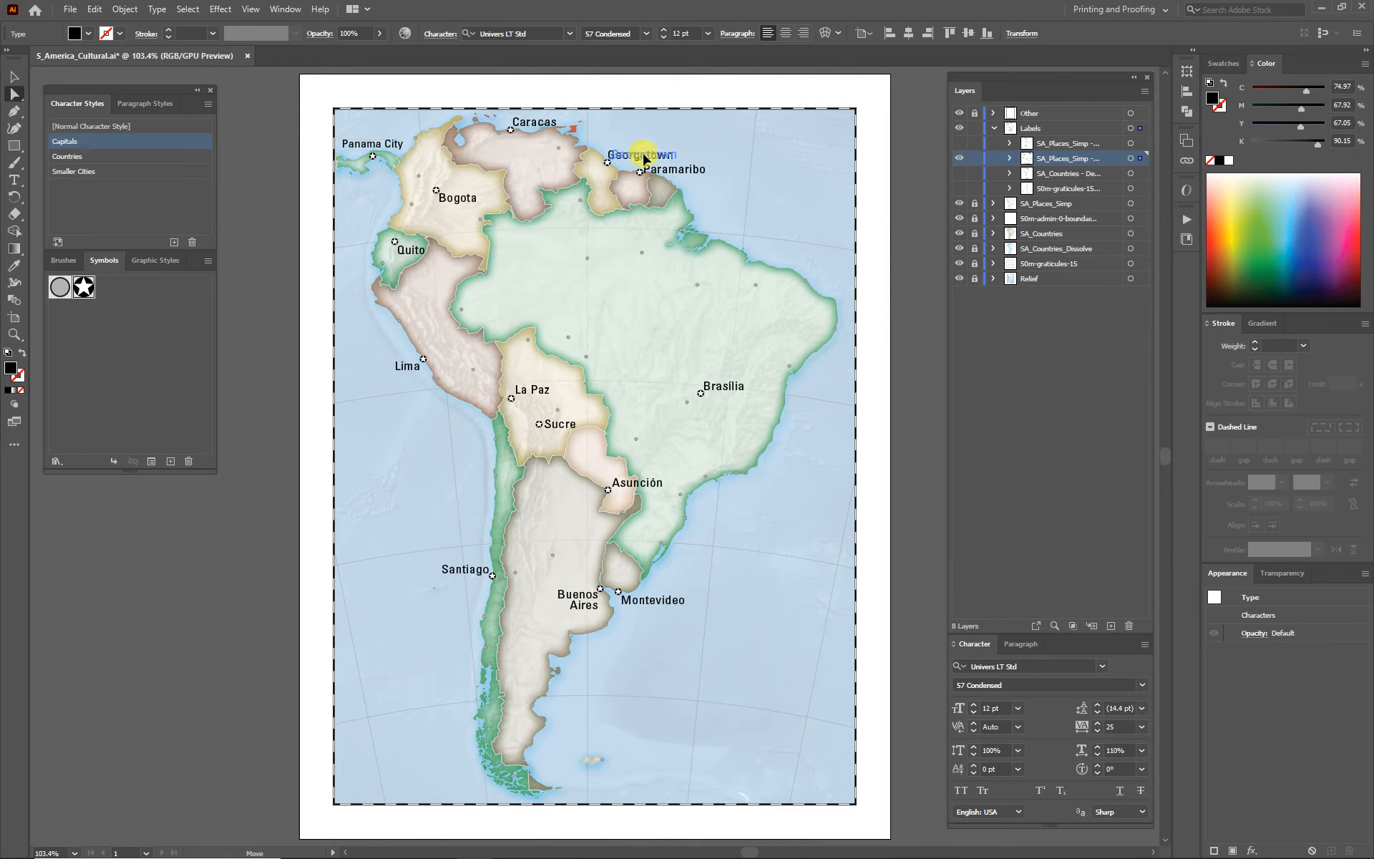
{"action": "left_click_drag", "start_coordinate": [644, 160], "coordinate": [646, 161]}
{"action": "left_click", "coordinate": [731, 200]}
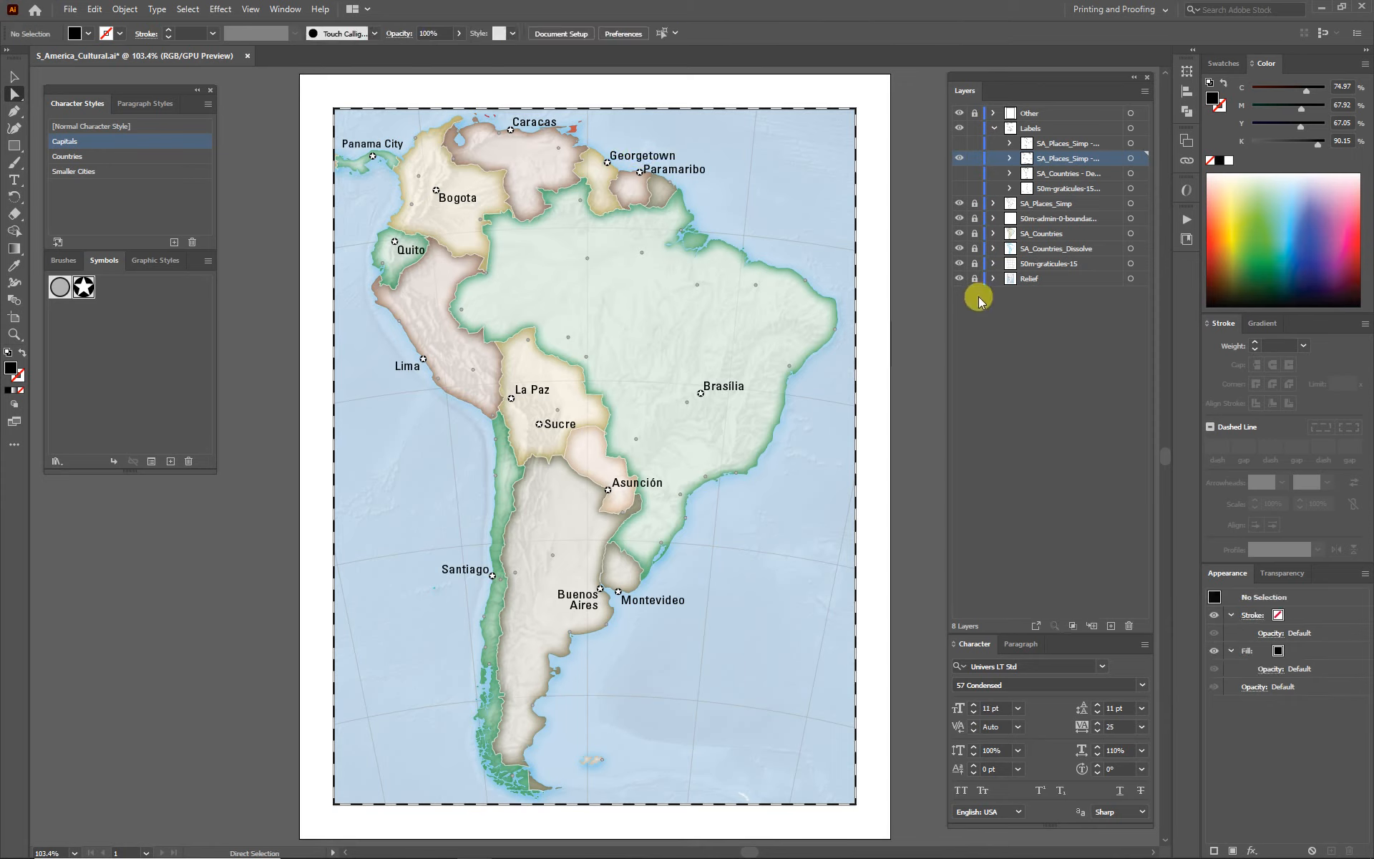
Show the SA_Countries label sublayer and lock the two SA_Places_Simp label sublayers and the graticules label sublayer.
{"action": "left_click", "coordinate": [960, 173]}
{"action": "left_click", "coordinate": [974, 158]}
{"action": "left_click", "coordinate": [974, 143]}
{"action": "left_click", "coordinate": [974, 188]}
Select the contents of the SA_Countries label sublayer, expand its clip group and delete the clipping path.
{"action": "left_click", "coordinate": [1081, 174]}
{"action": "left_click_drag", "start_coordinate": [316, 90], "coordinate": [581, 398]}
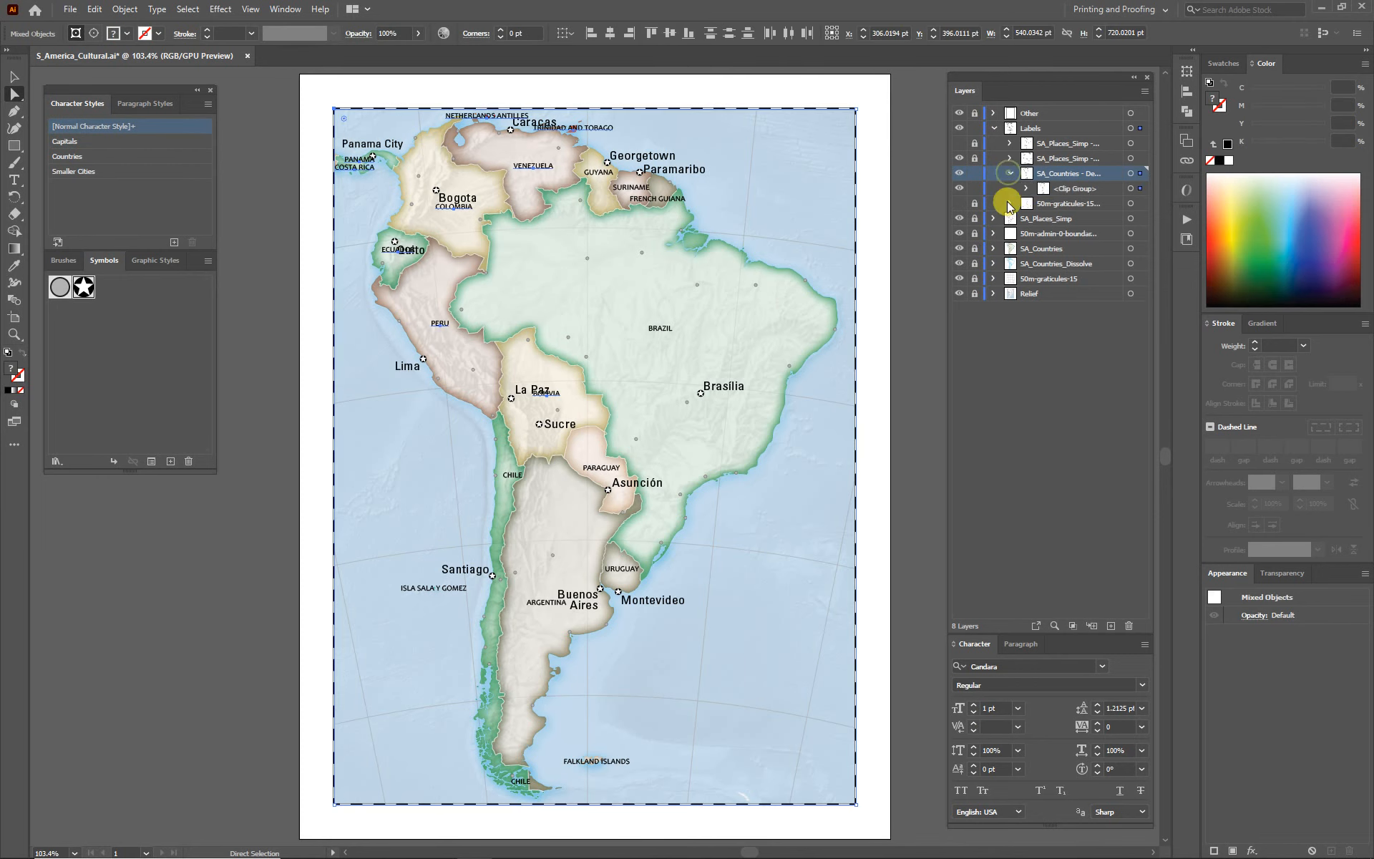
{"action": "left_click", "coordinate": [1010, 174], "text": "alt"}
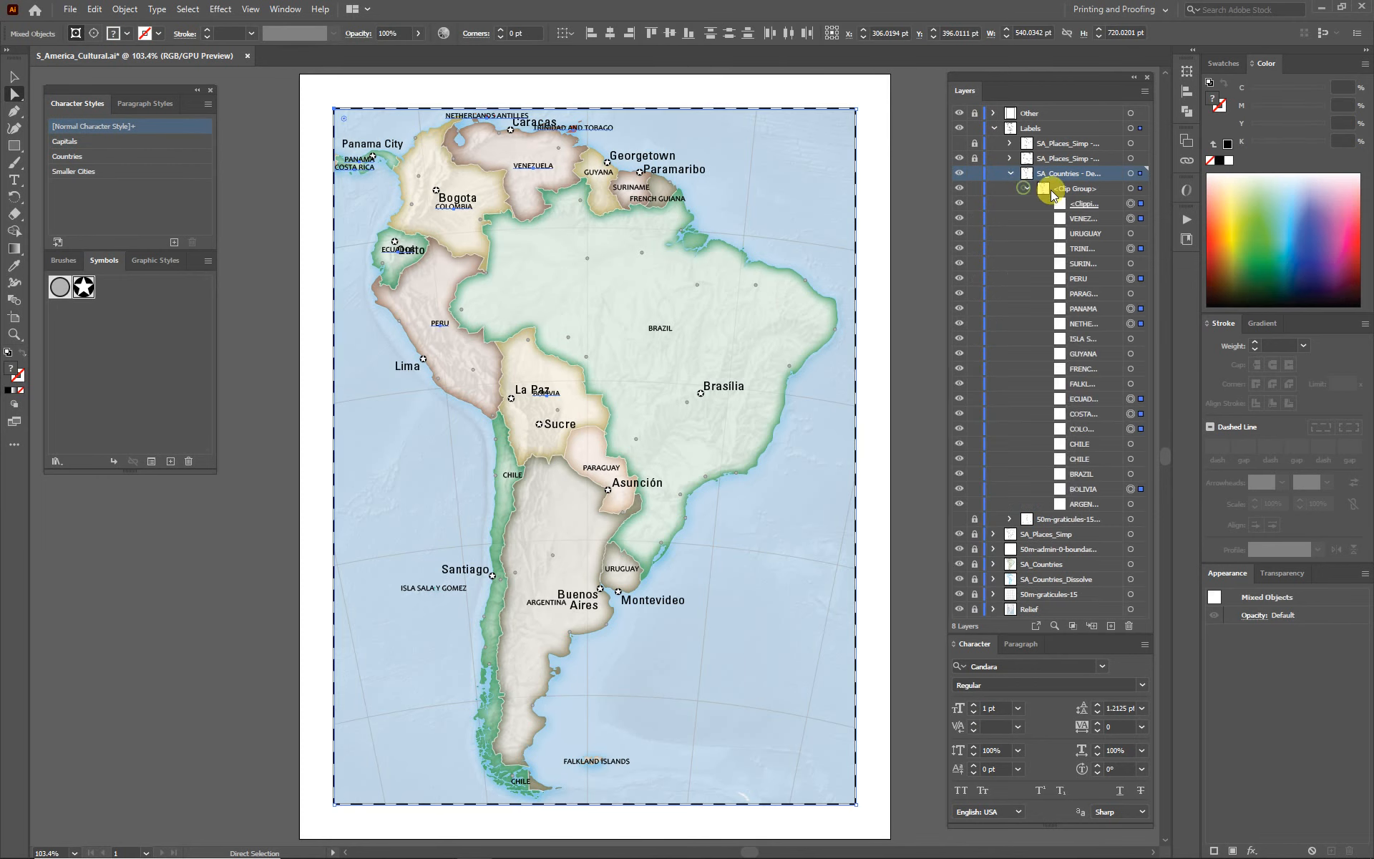
{"action": "left_click", "coordinate": [1131, 203]}
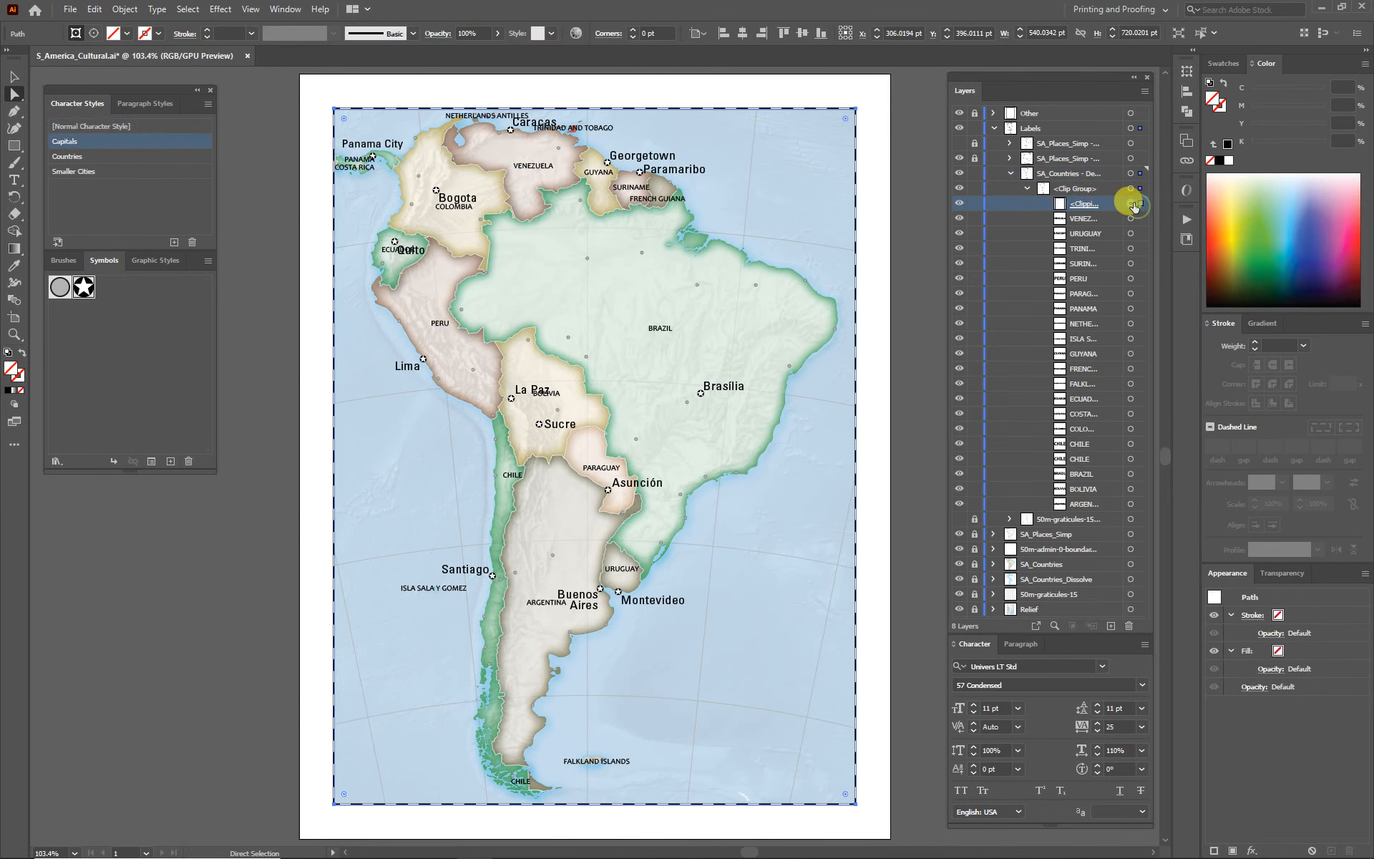
{"action": "left_click", "coordinate": [1130, 626]}
Ungroup the country labels, apply the Countries character style to all of them, and deselect them.
{"action": "left_click", "coordinate": [1131, 188]}
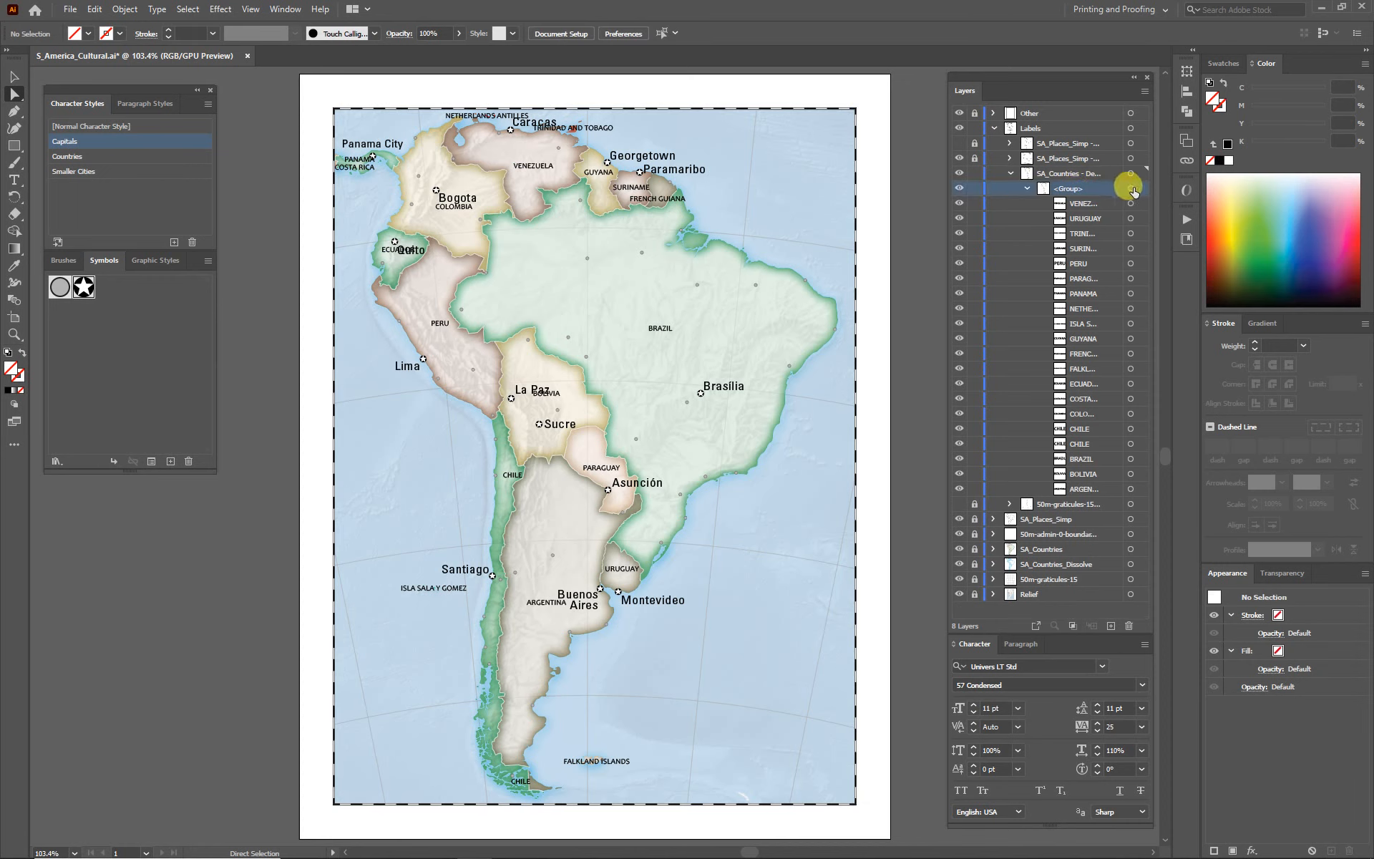
{"action": "left_click", "coordinate": [129, 10]}
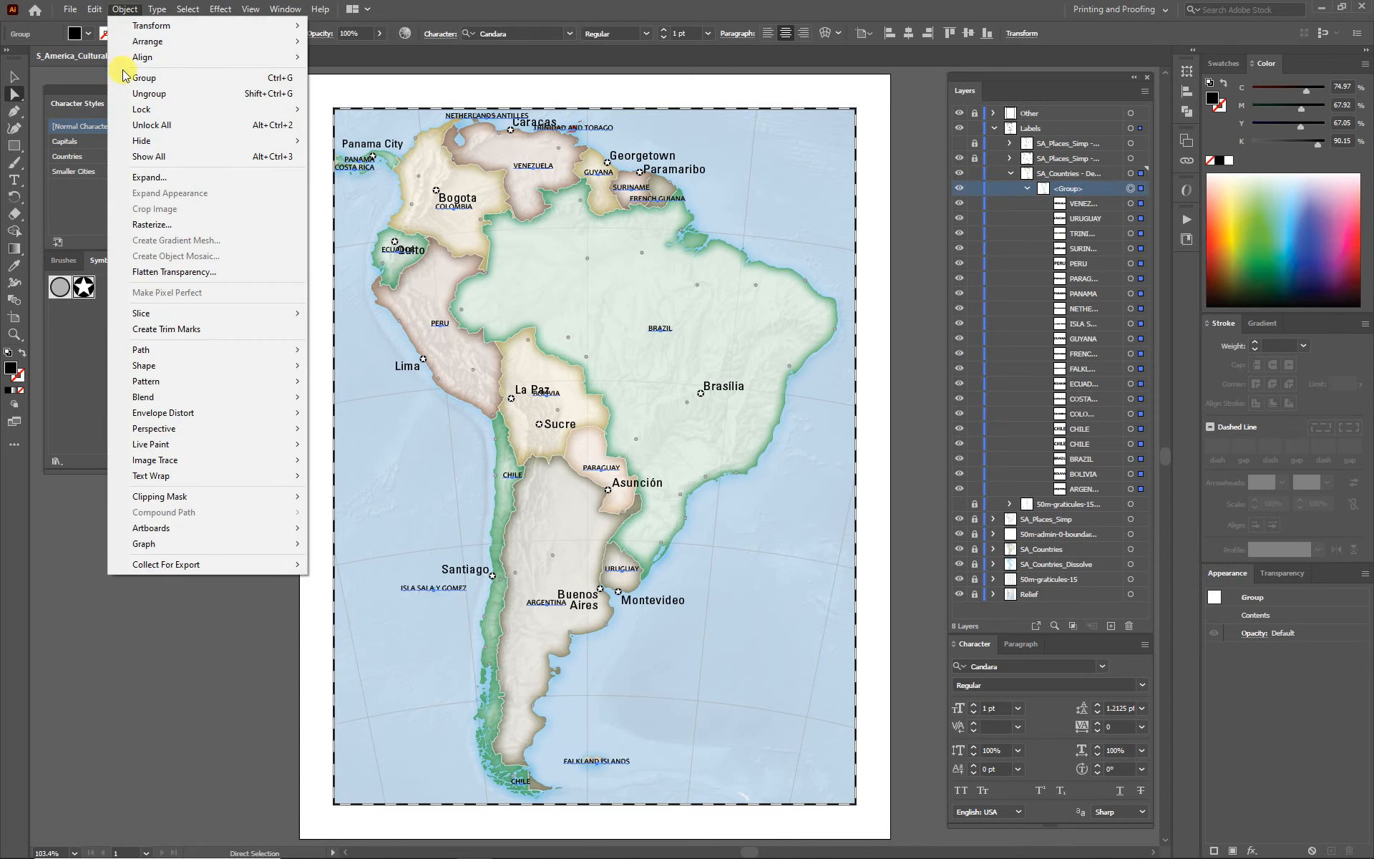
{"action": "left_click", "coordinate": [146, 95]}
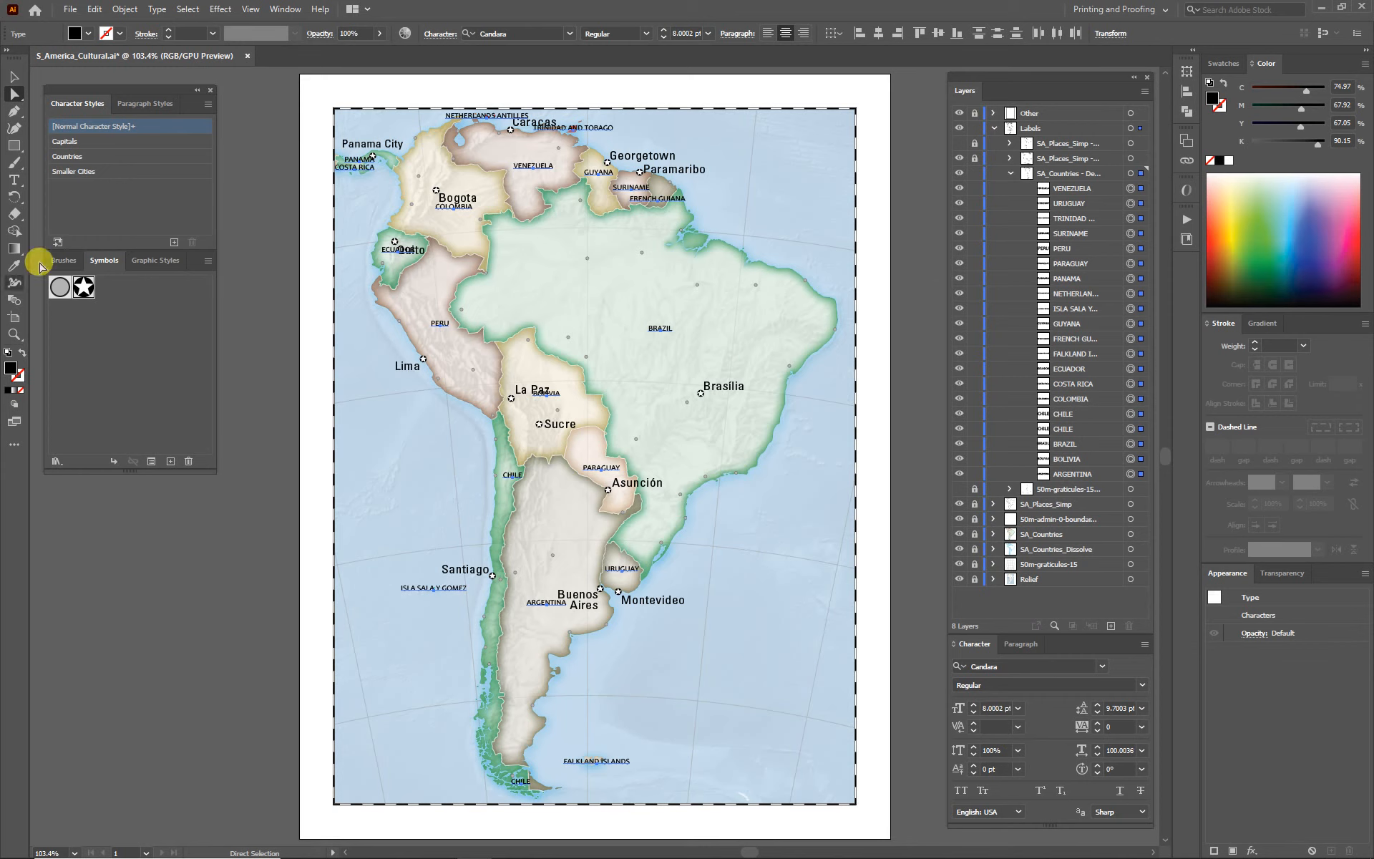
{"action": "left_click", "coordinate": [68, 157]}
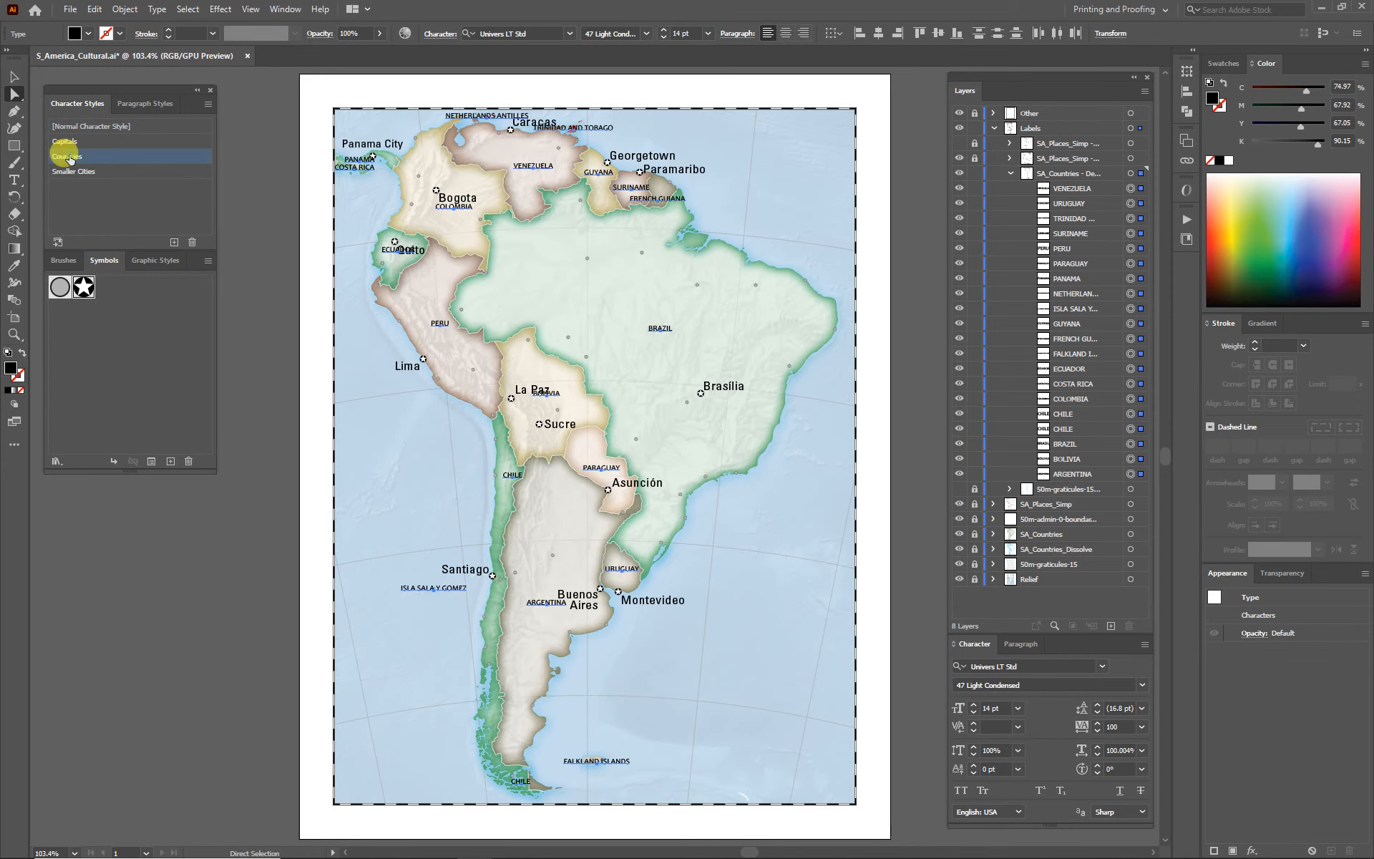
{"action": "left_click", "coordinate": [185, 562]}
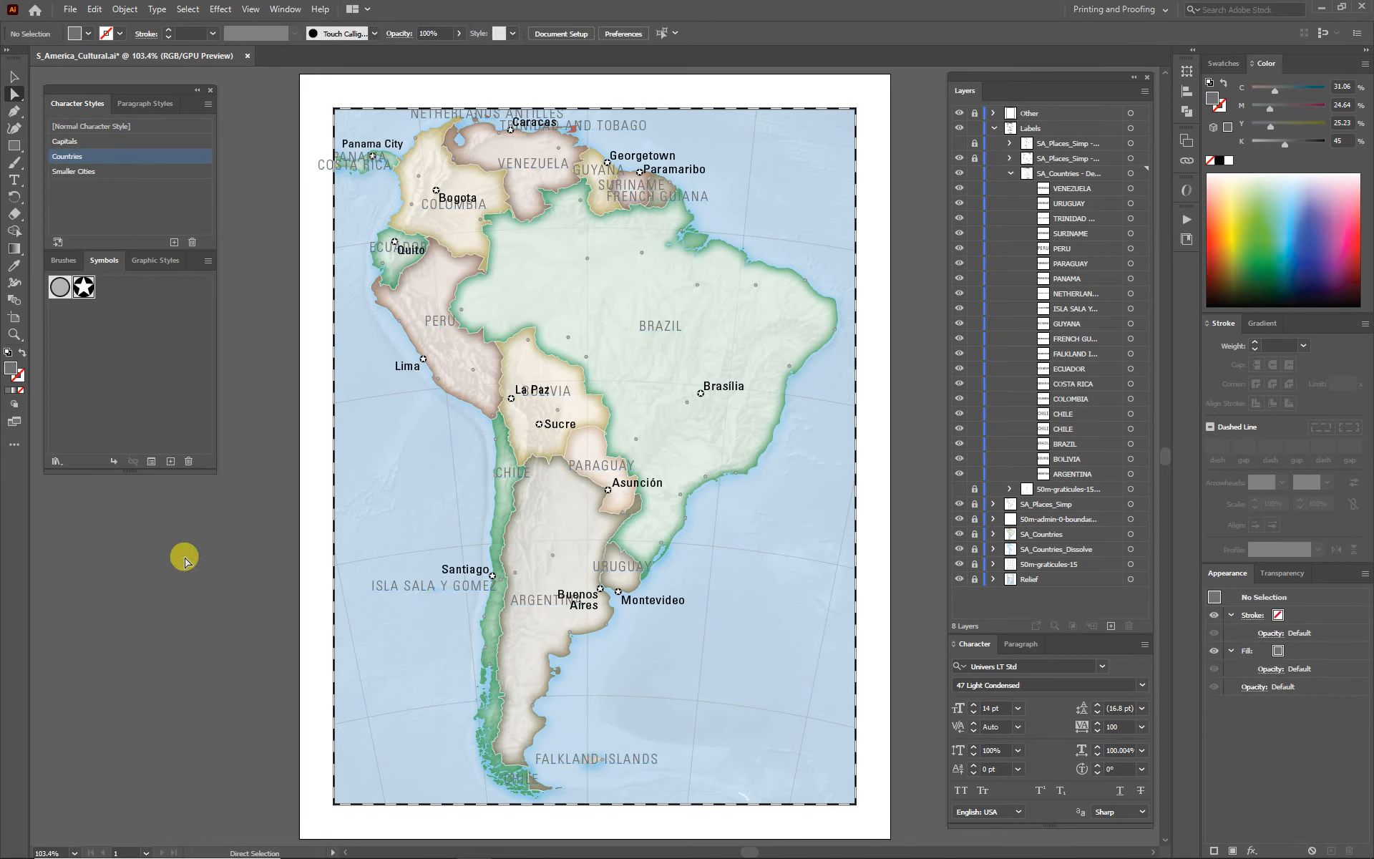
Nudge the PERU label slightly left and down, and move the BOLIVIA label between the La Paz and Sucre labels.
{"action": "key", "text": "ctrl+space"}
{"action": "left_click_drag", "start_coordinate": [384, 272], "coordinate": [656, 554]}
{"action": "left_click", "coordinate": [350, 208]}
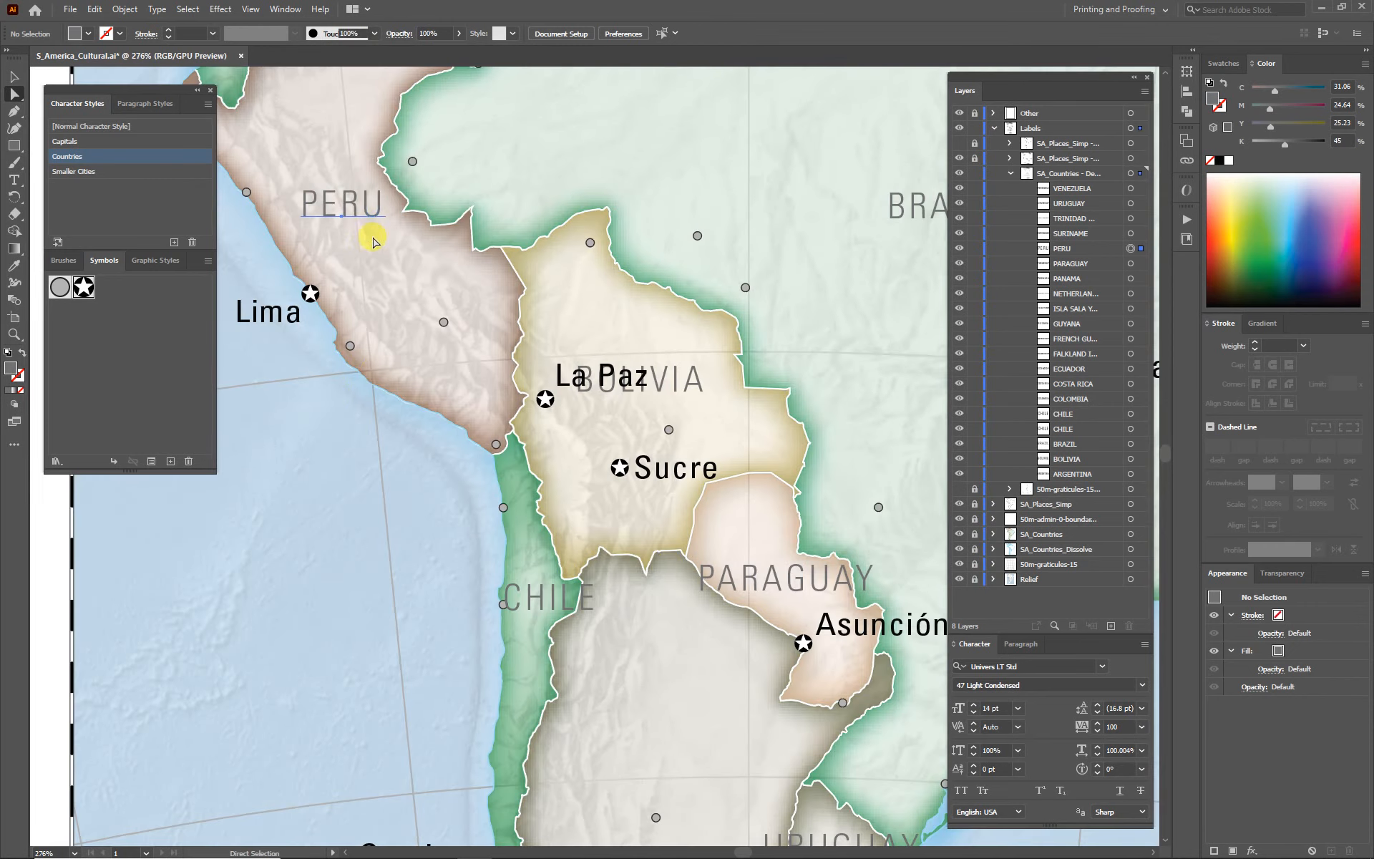
{"action": "left_click_drag", "start_coordinate": [679, 380], "coordinate": [692, 414]}
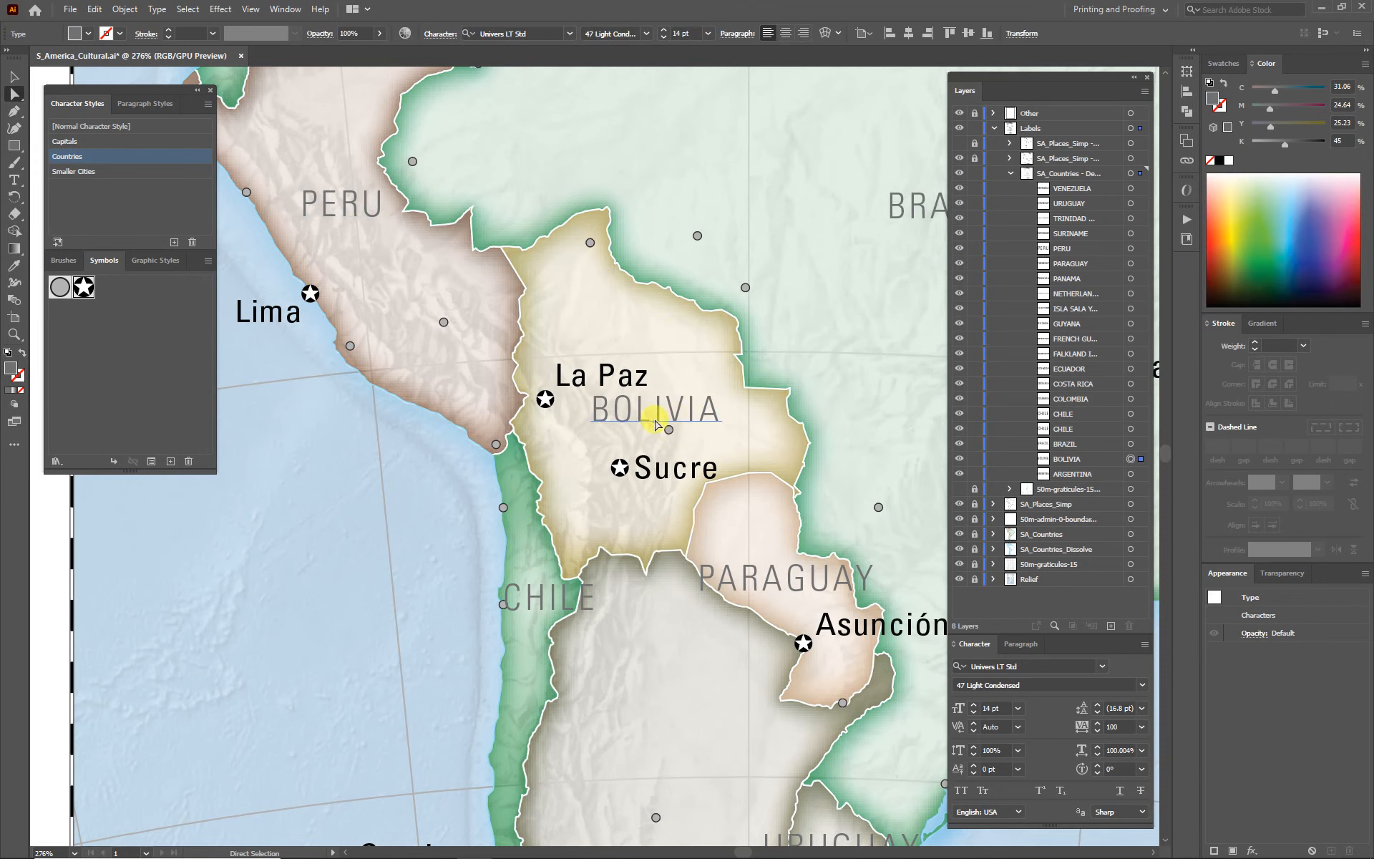
Set the northern CHILE label's font size to 10 pt and fit it within the country's northern strip.
{"action": "scroll", "coordinate": [681, 521], "scroll_direction": "down", "scroll_amount": 5}
{"action": "left_click", "coordinate": [565, 436]}
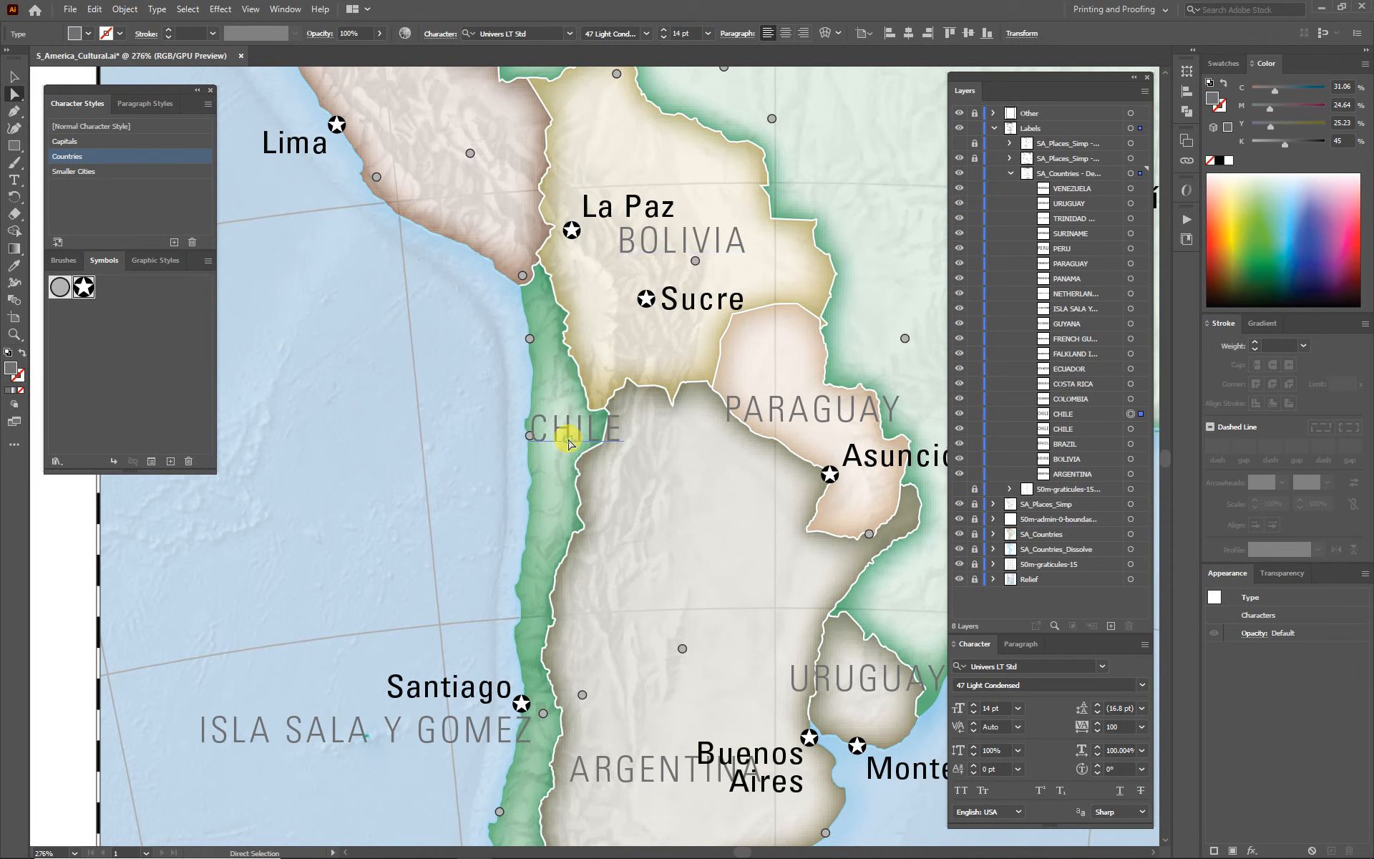
{"action": "left_click", "coordinate": [974, 712]}
{"action": "left_click", "coordinate": [975, 712]}
{"action": "left_click", "coordinate": [974, 713]}
{"action": "left_click", "coordinate": [974, 712]}
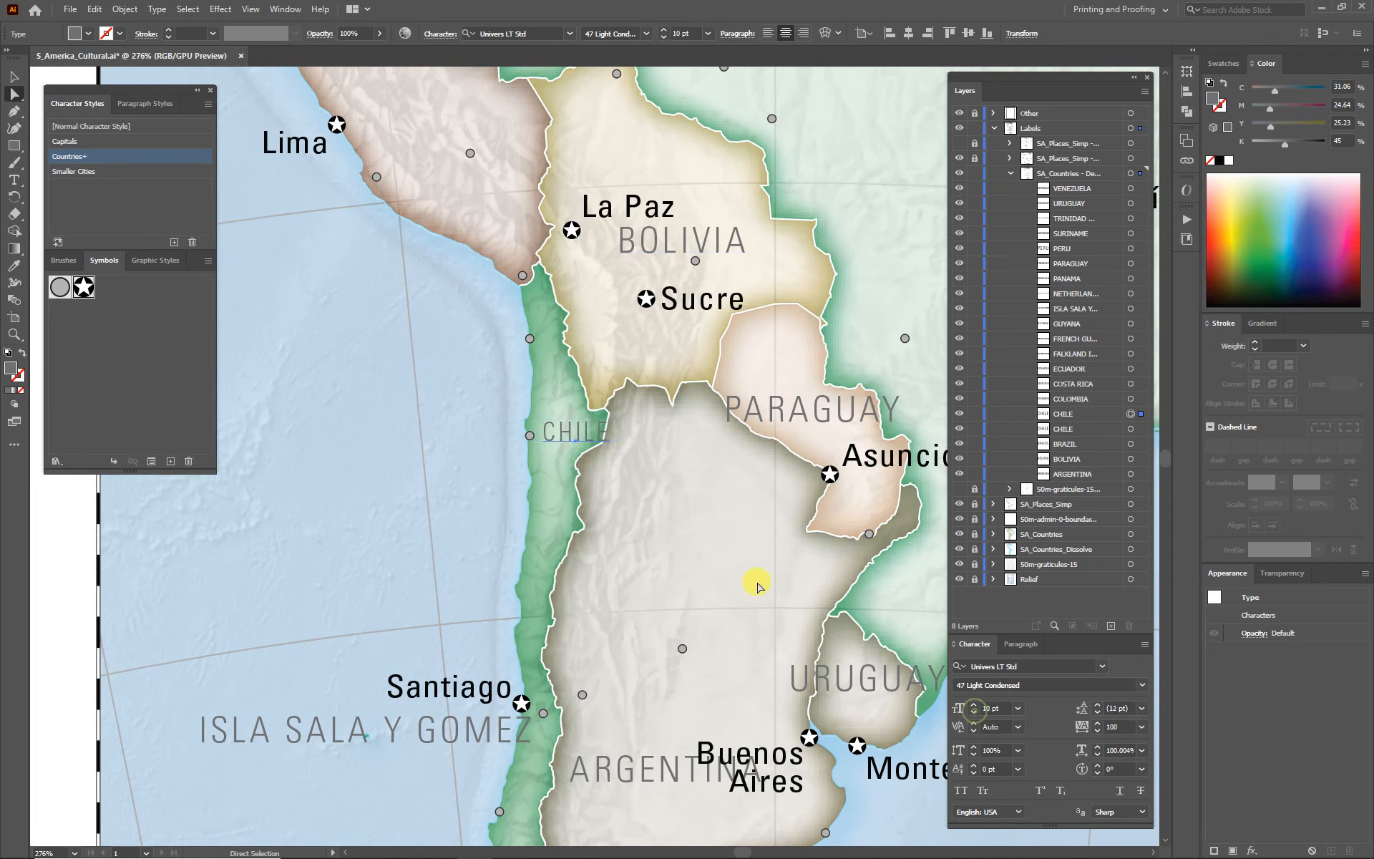
{"action": "left_click_drag", "start_coordinate": [571, 433], "coordinate": [568, 428]}
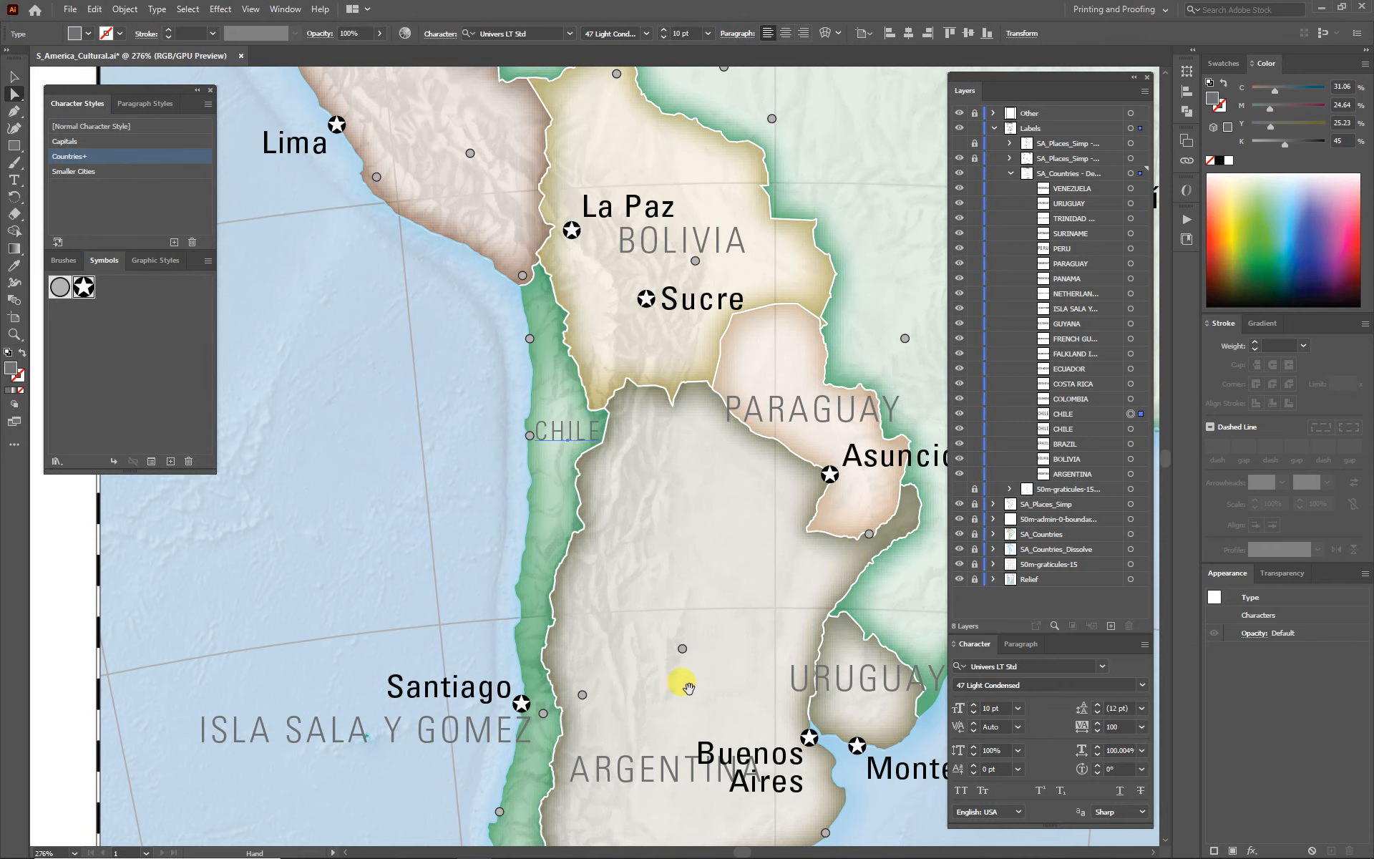
Move the ISLA SALA Y GOMEZ label down and left into open ocean, and the ARGENTINA label up clear of Buenos Aires.
{"action": "left_click_drag", "start_coordinate": [699, 686], "coordinate": [614, 482]}
{"action": "left_click", "coordinate": [295, 571]}
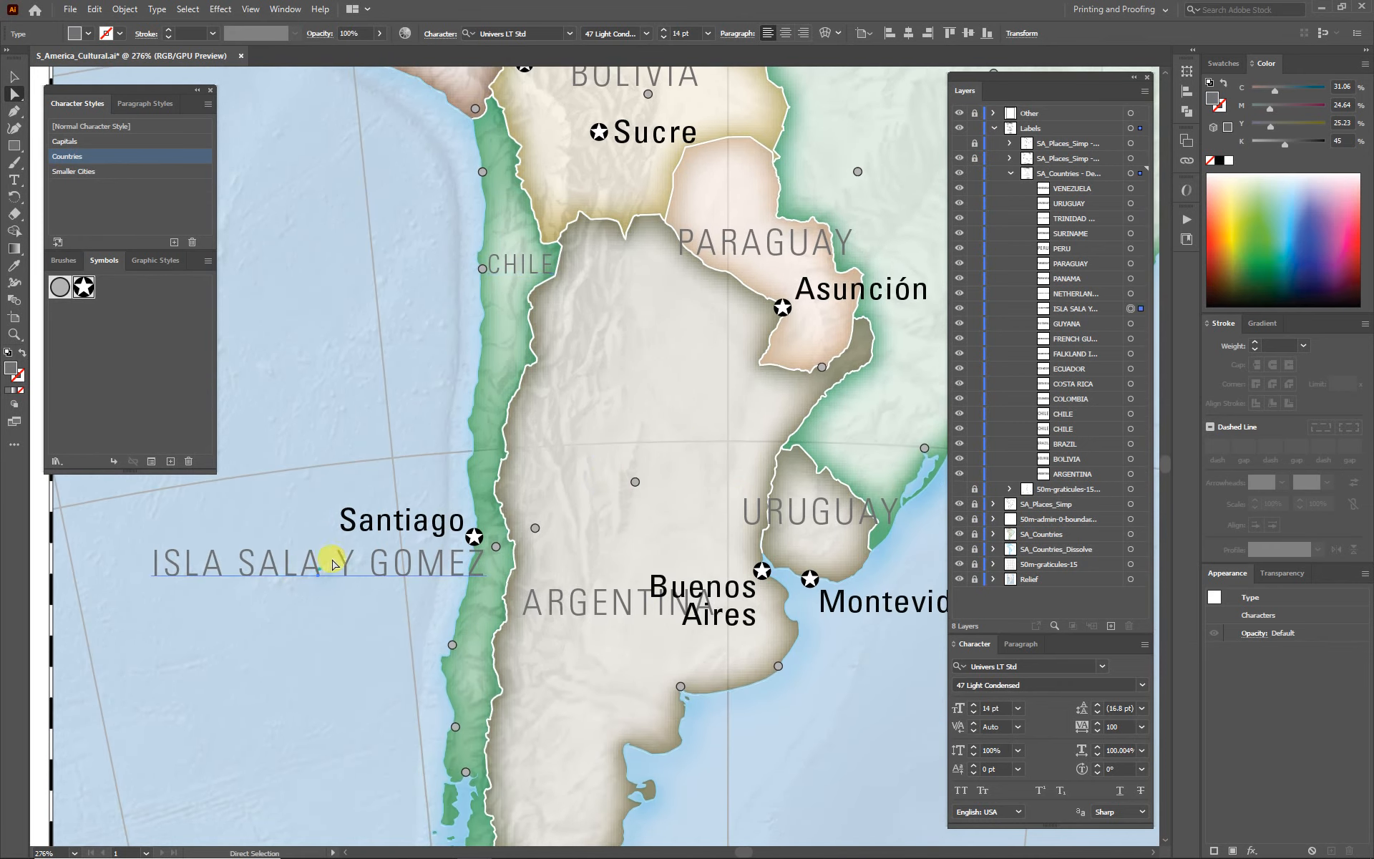
{"action": "left_click_drag", "start_coordinate": [318, 565], "coordinate": [256, 616]}
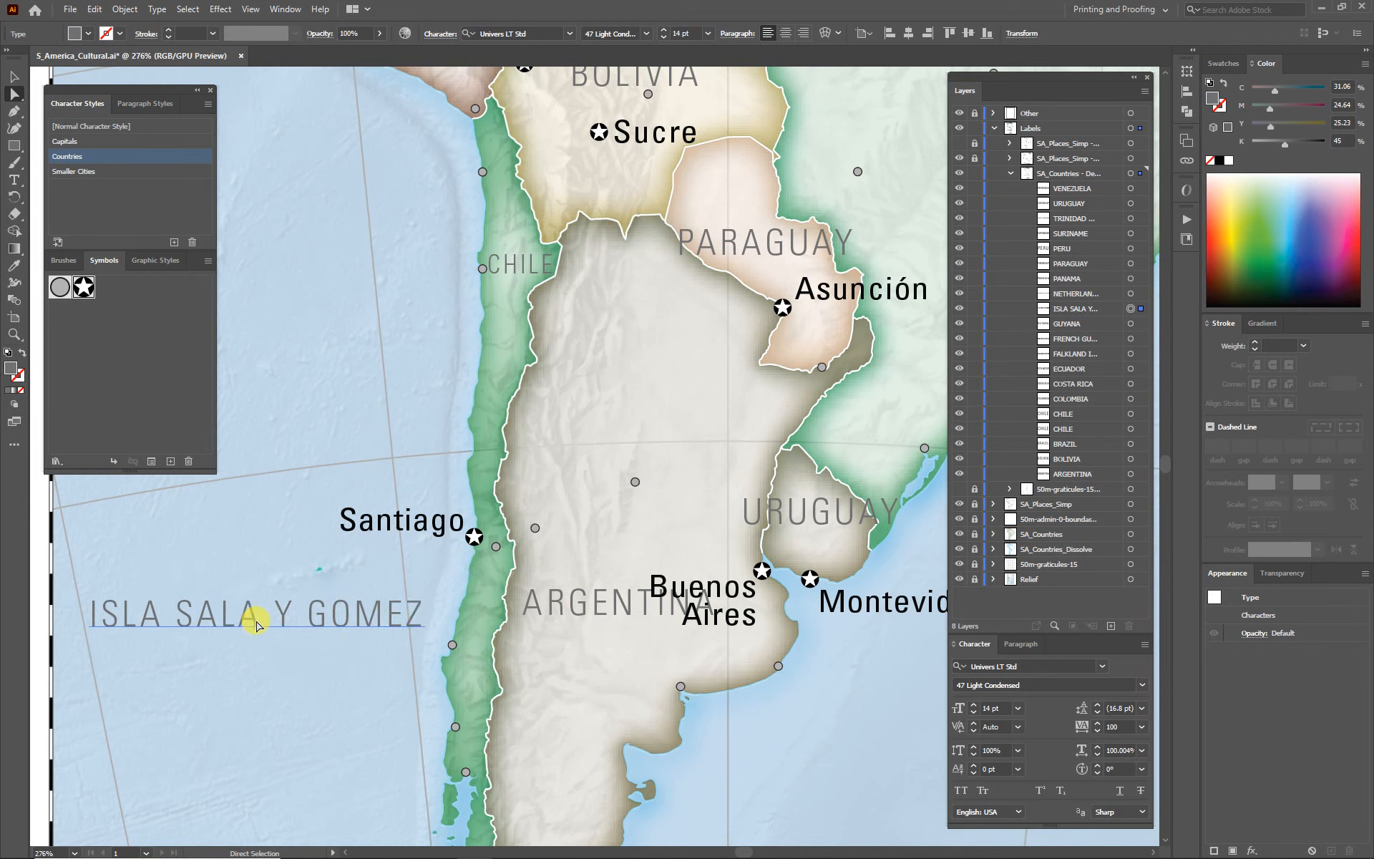
{"action": "left_click_drag", "start_coordinate": [565, 606], "coordinate": [629, 422]}
Set the URUGUAY label to 9 pt with tracking 50 and fit it inside the country, slightly lower.
{"action": "left_click", "coordinate": [832, 529]}
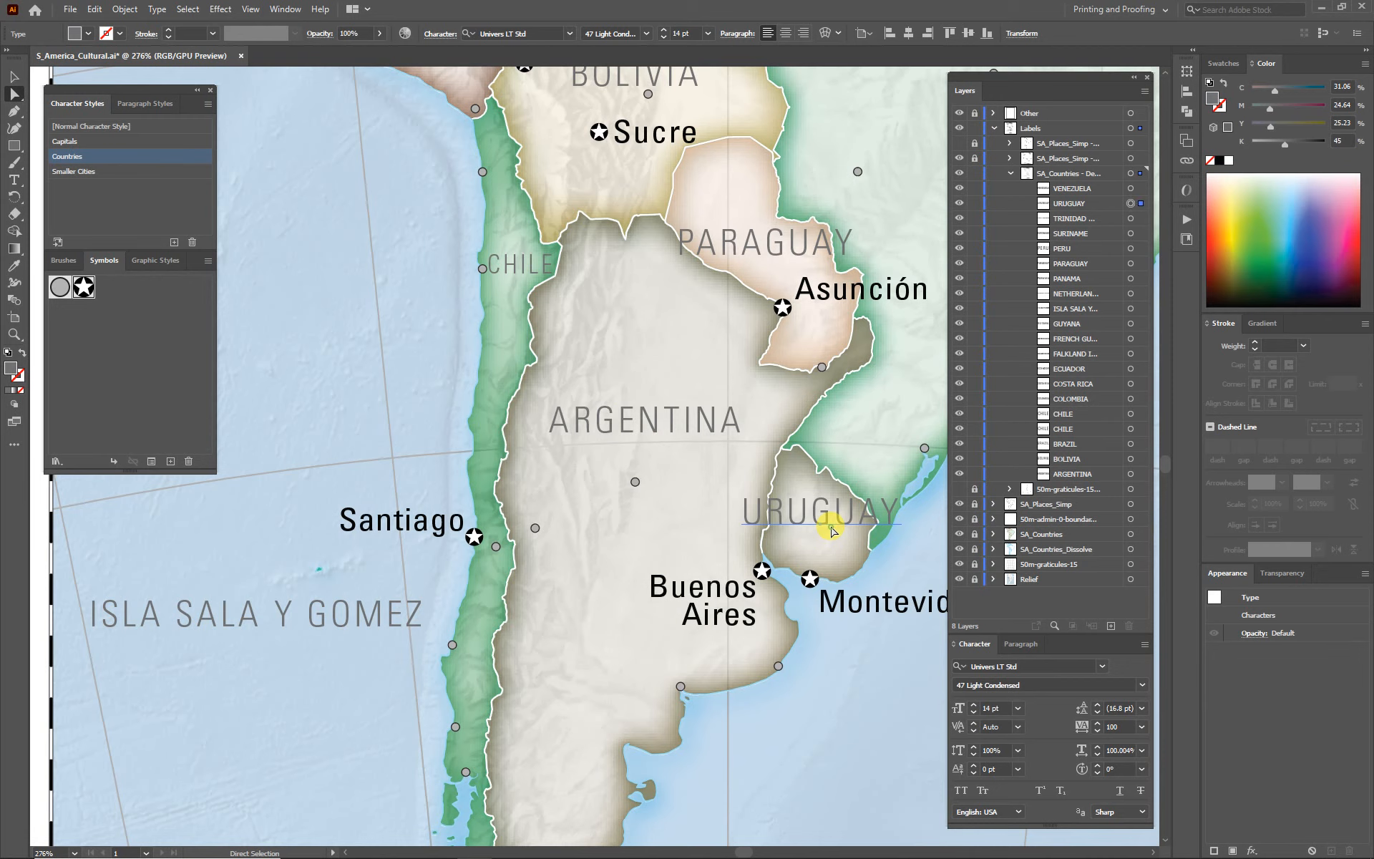
{"action": "left_click", "coordinate": [974, 713]}
{"action": "left_click", "coordinate": [974, 713]}
{"action": "left_click", "coordinate": [973, 713]}
{"action": "left_click", "coordinate": [974, 713]}
{"action": "left_click", "coordinate": [974, 712]}
{"action": "left_click_drag", "start_coordinate": [813, 521], "coordinate": [812, 533]}
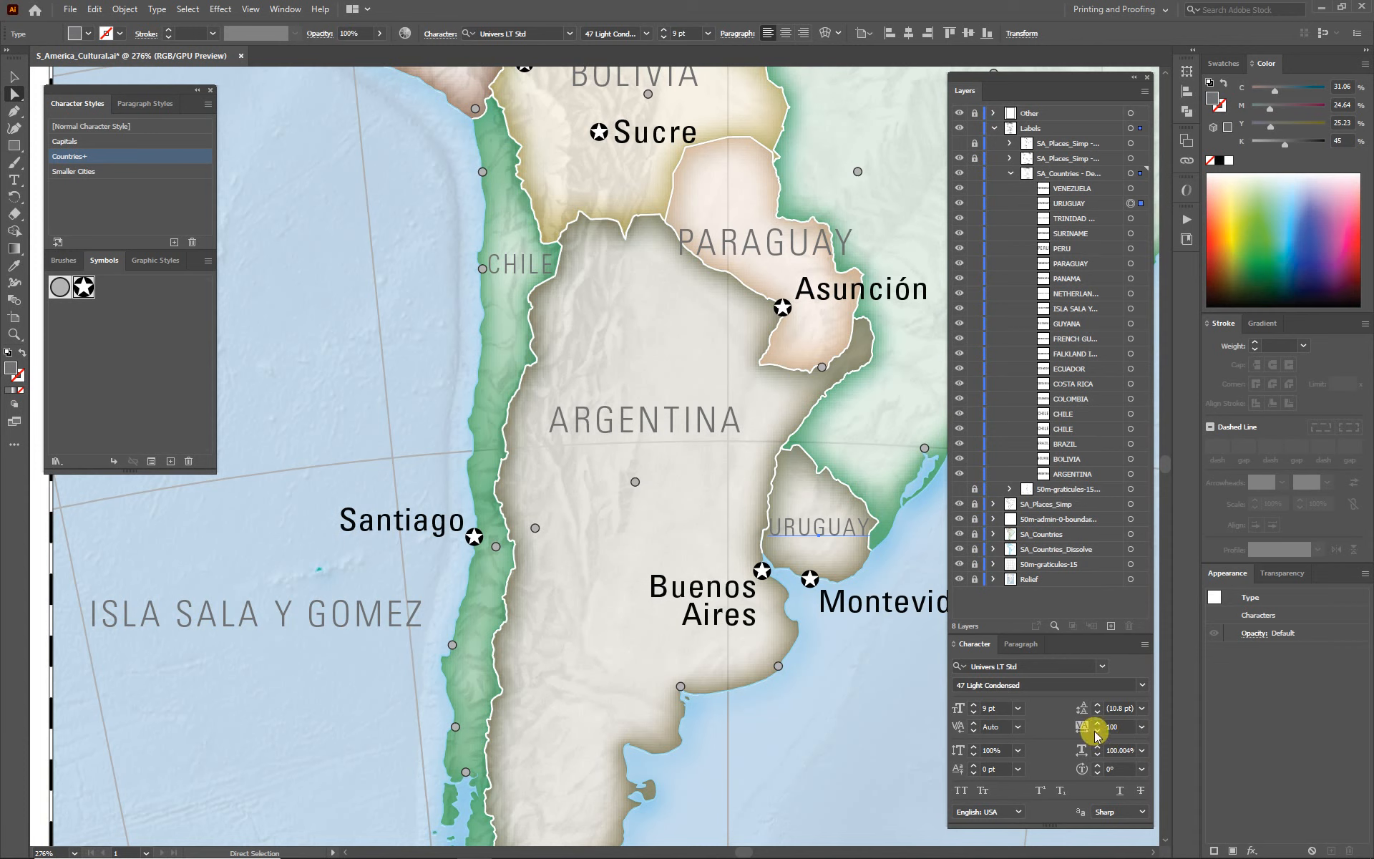
{"action": "left_click", "coordinate": [1142, 726]}
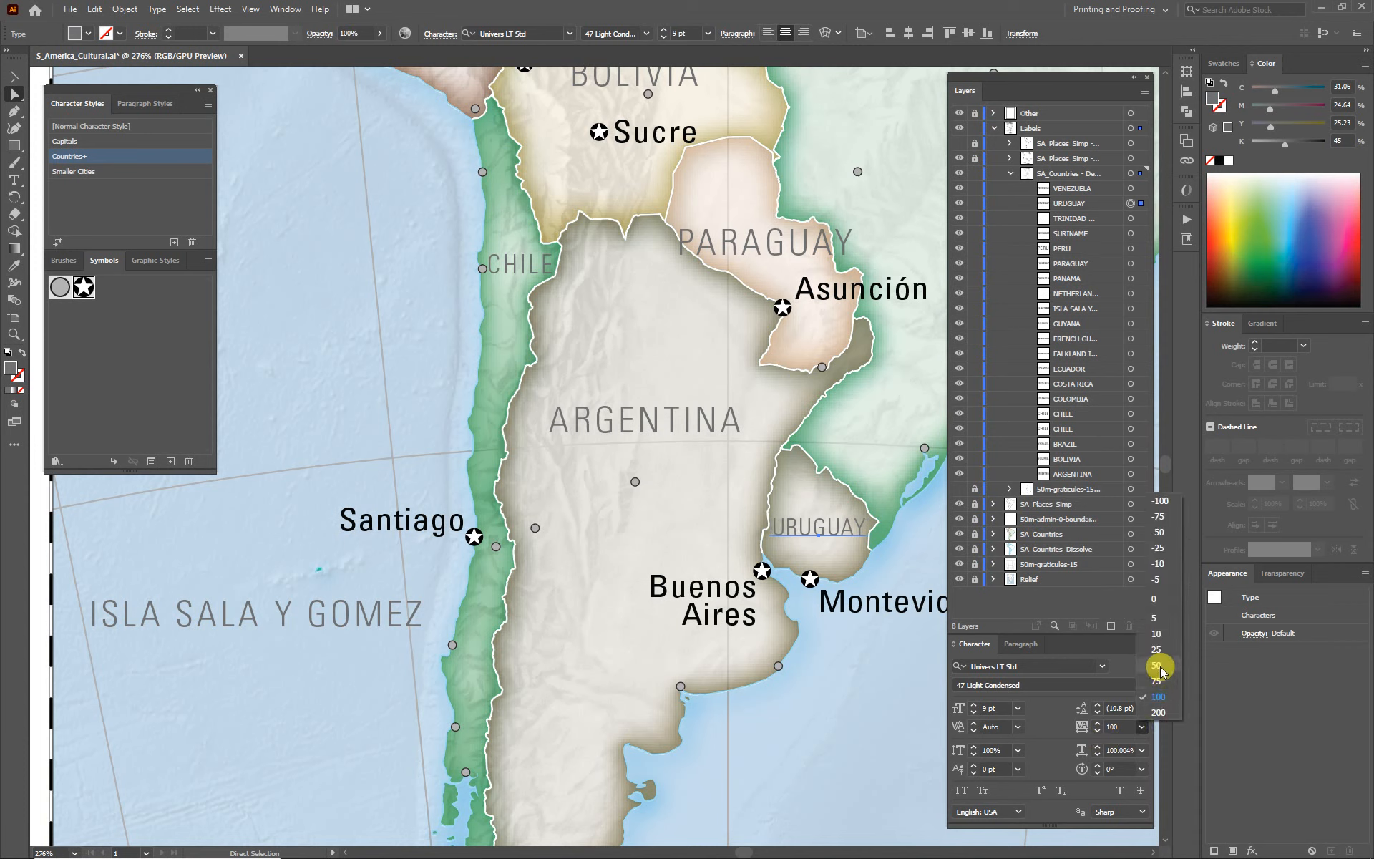
{"action": "left_click", "coordinate": [1157, 667]}
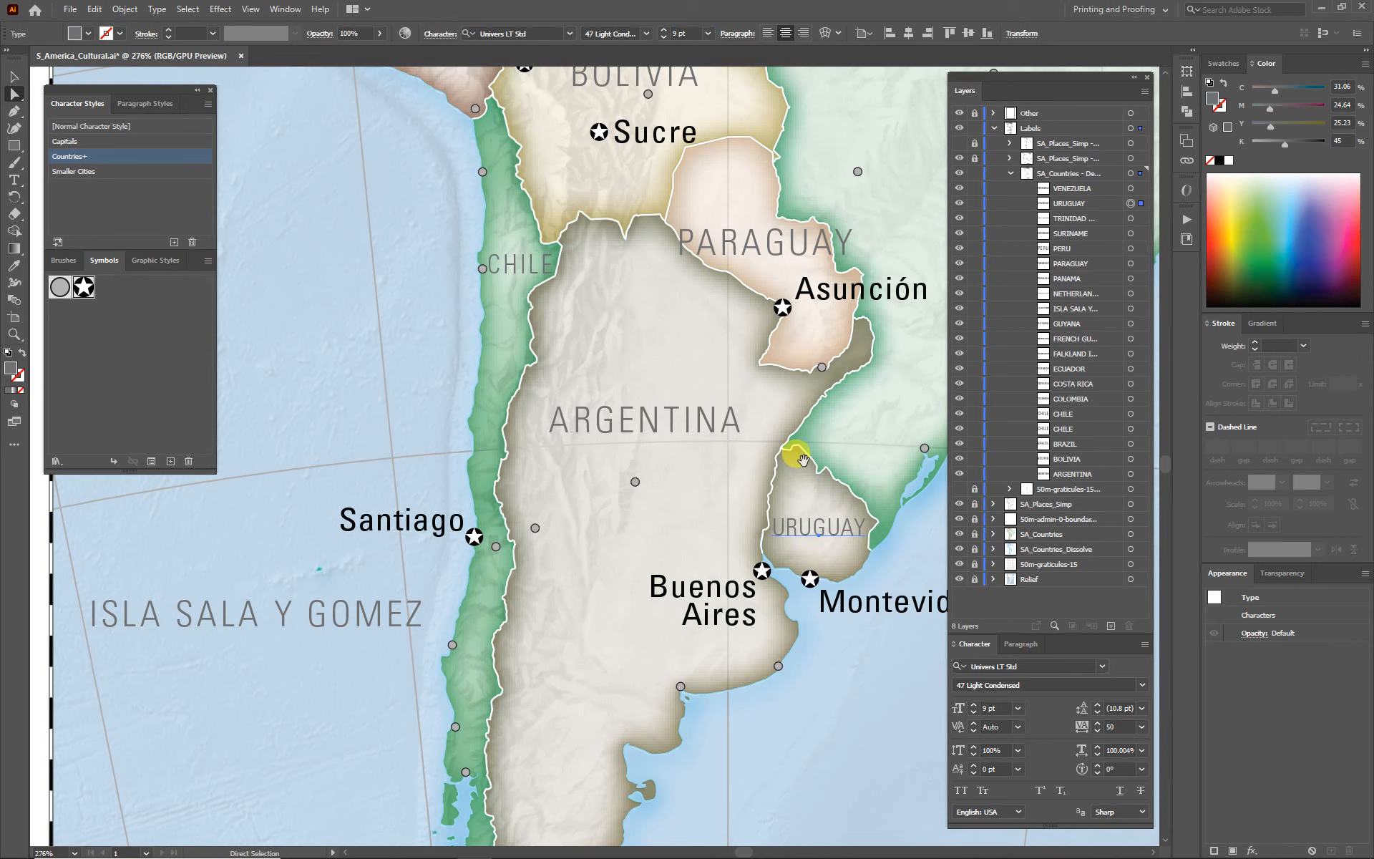
Set the PARAGUAY label to 11 pt with tracking 75 and position it inside the country above Asunción.
{"action": "left_click_drag", "start_coordinate": [803, 459], "coordinate": [768, 587]}
{"action": "left_click", "coordinate": [730, 365]}
{"action": "left_click", "coordinate": [1005, 707]}
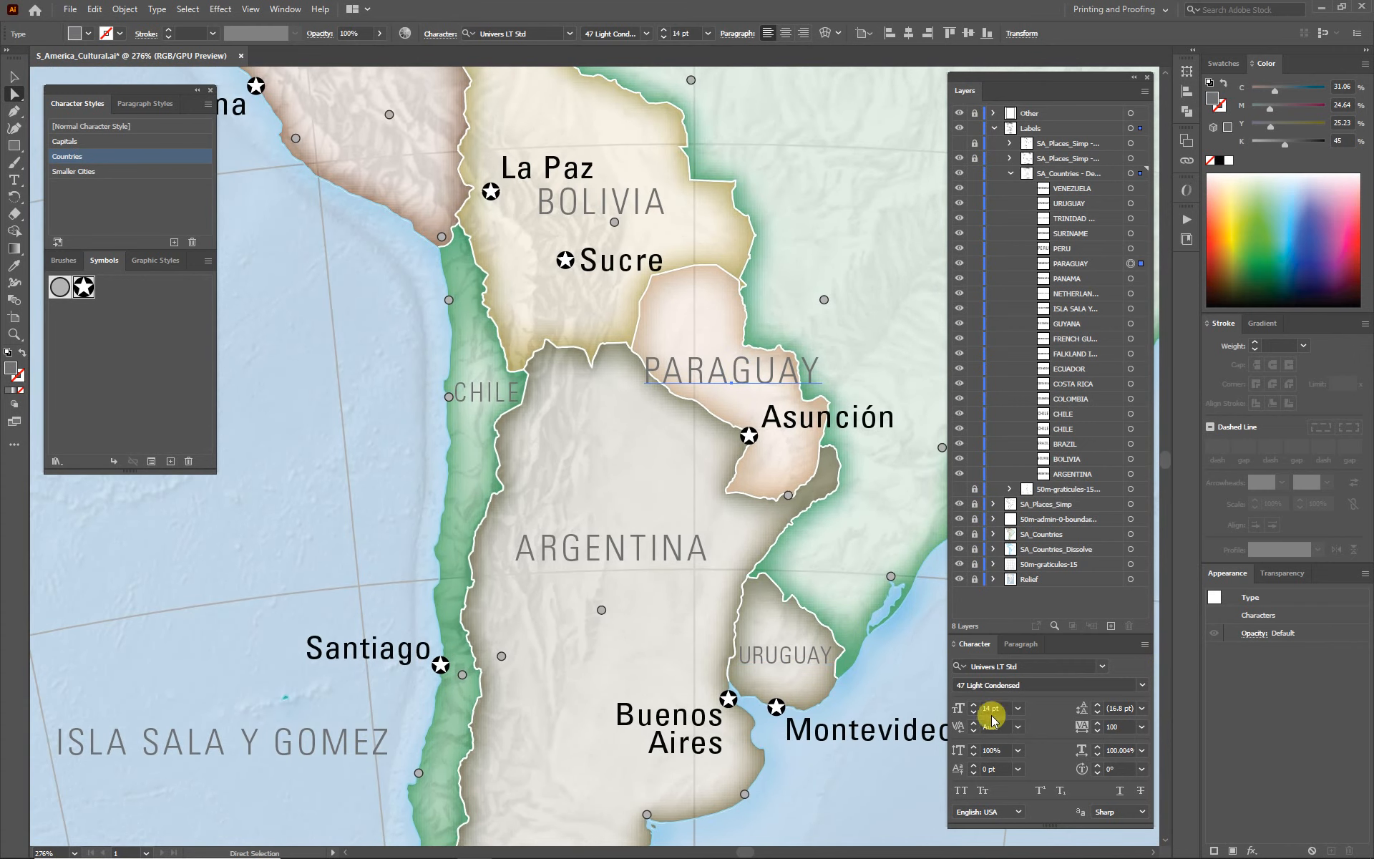
{"action": "left_click", "coordinate": [973, 713]}
{"action": "left_click", "coordinate": [973, 713]}
{"action": "left_click", "coordinate": [974, 712]}
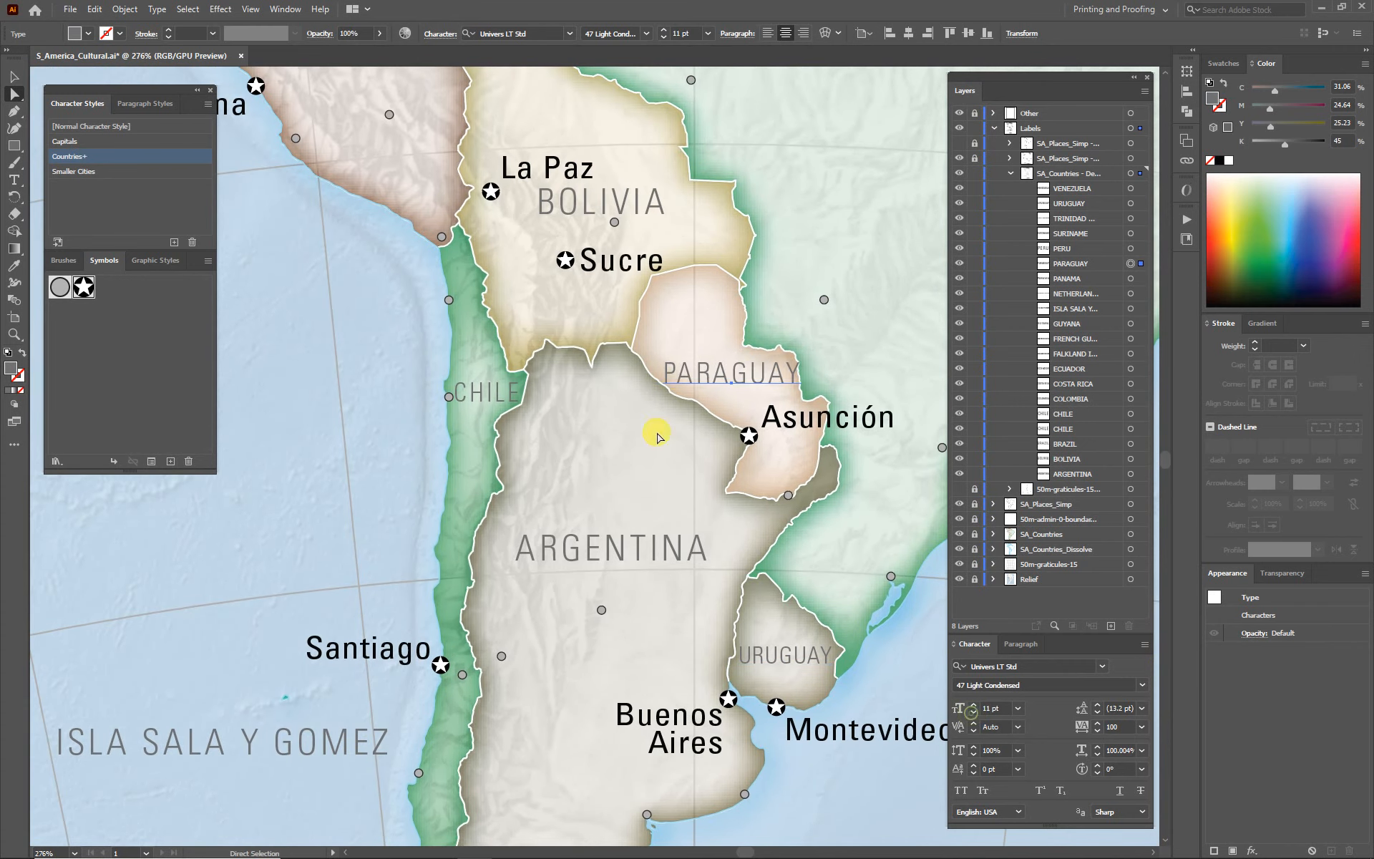
{"action": "left_click_drag", "start_coordinate": [733, 367], "coordinate": [742, 376]}
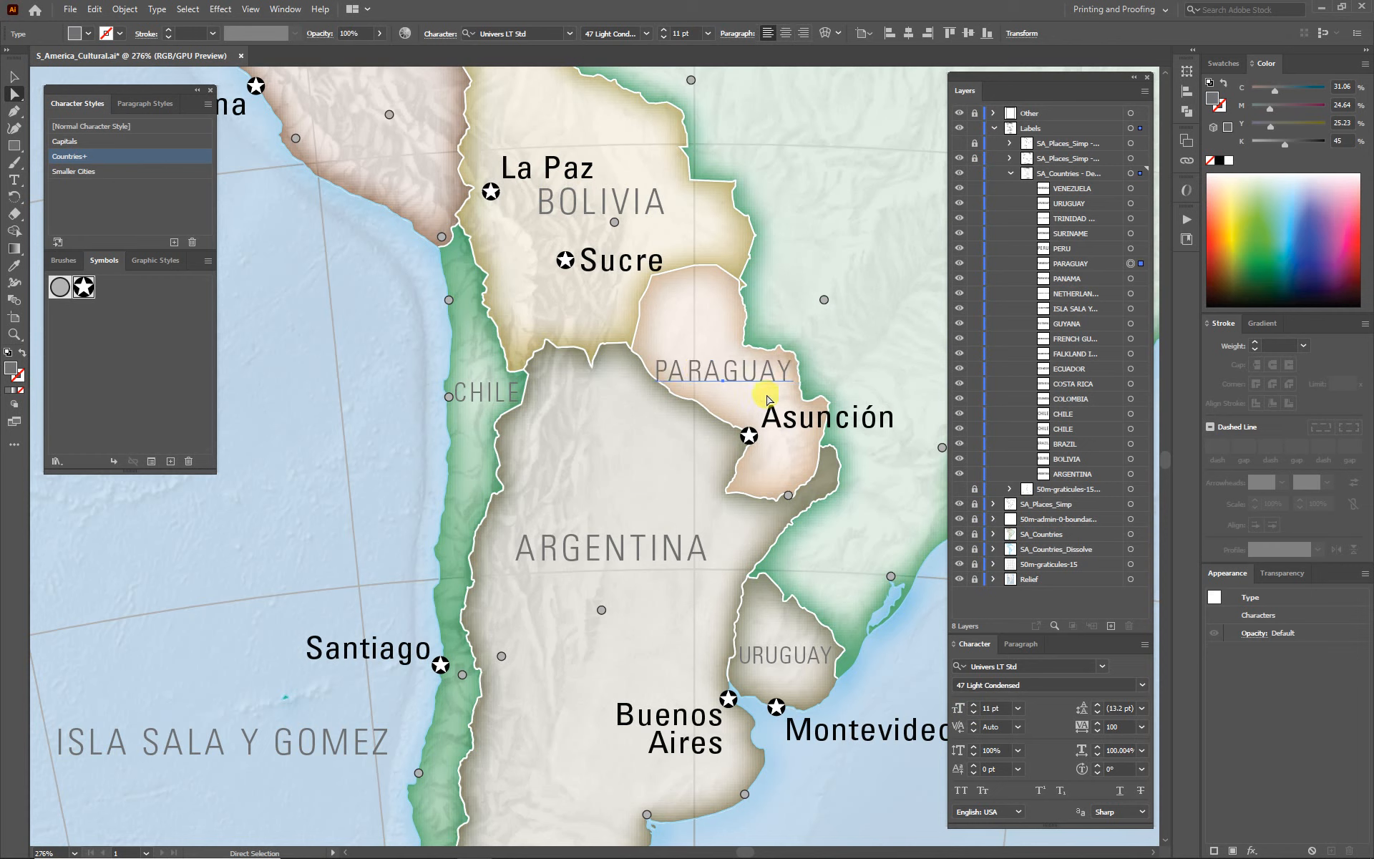
{"action": "left_click", "coordinate": [1141, 734]}
{"action": "left_click", "coordinate": [1160, 675]}
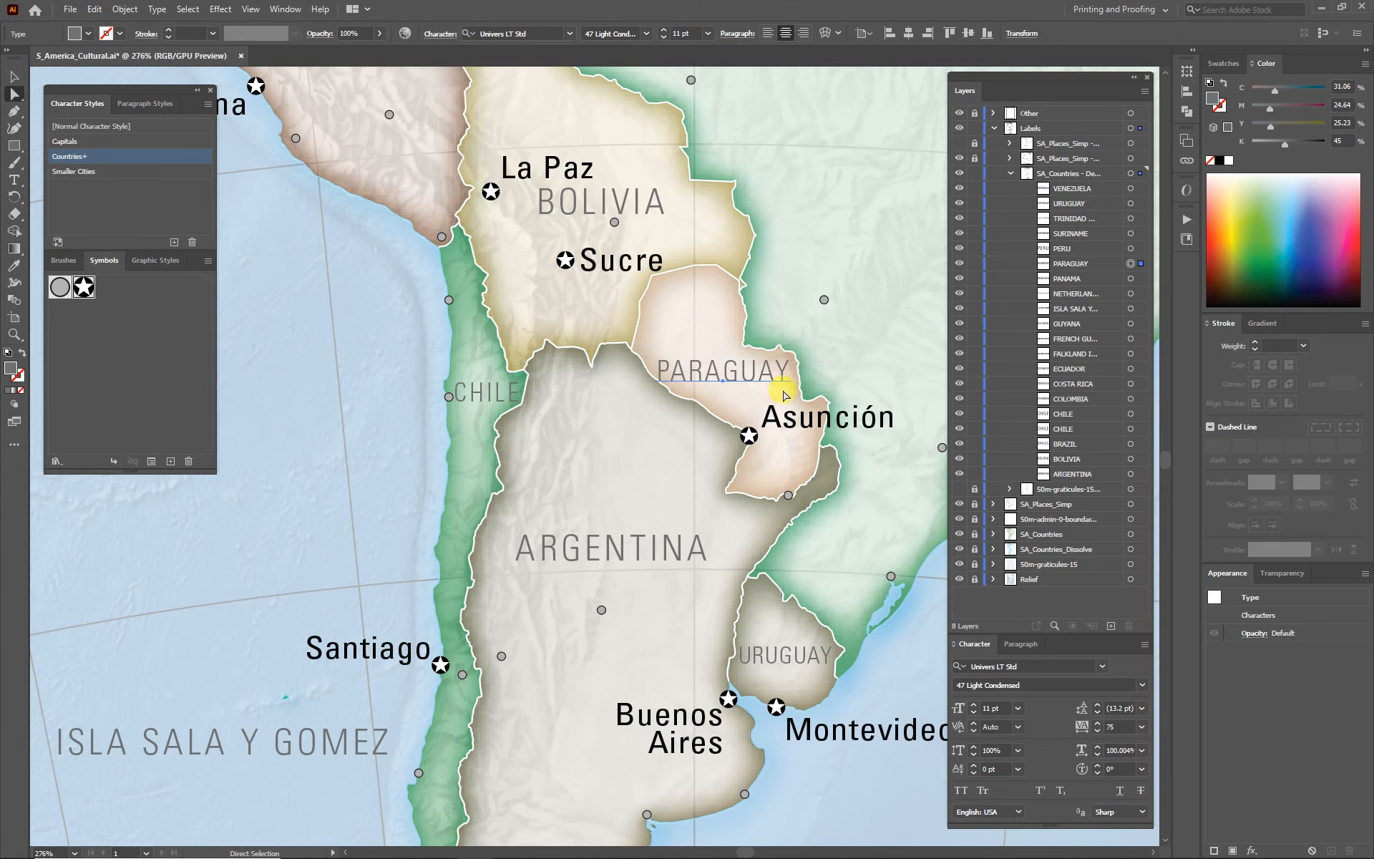
{"action": "key", "text": "ctrl+shift+l"}
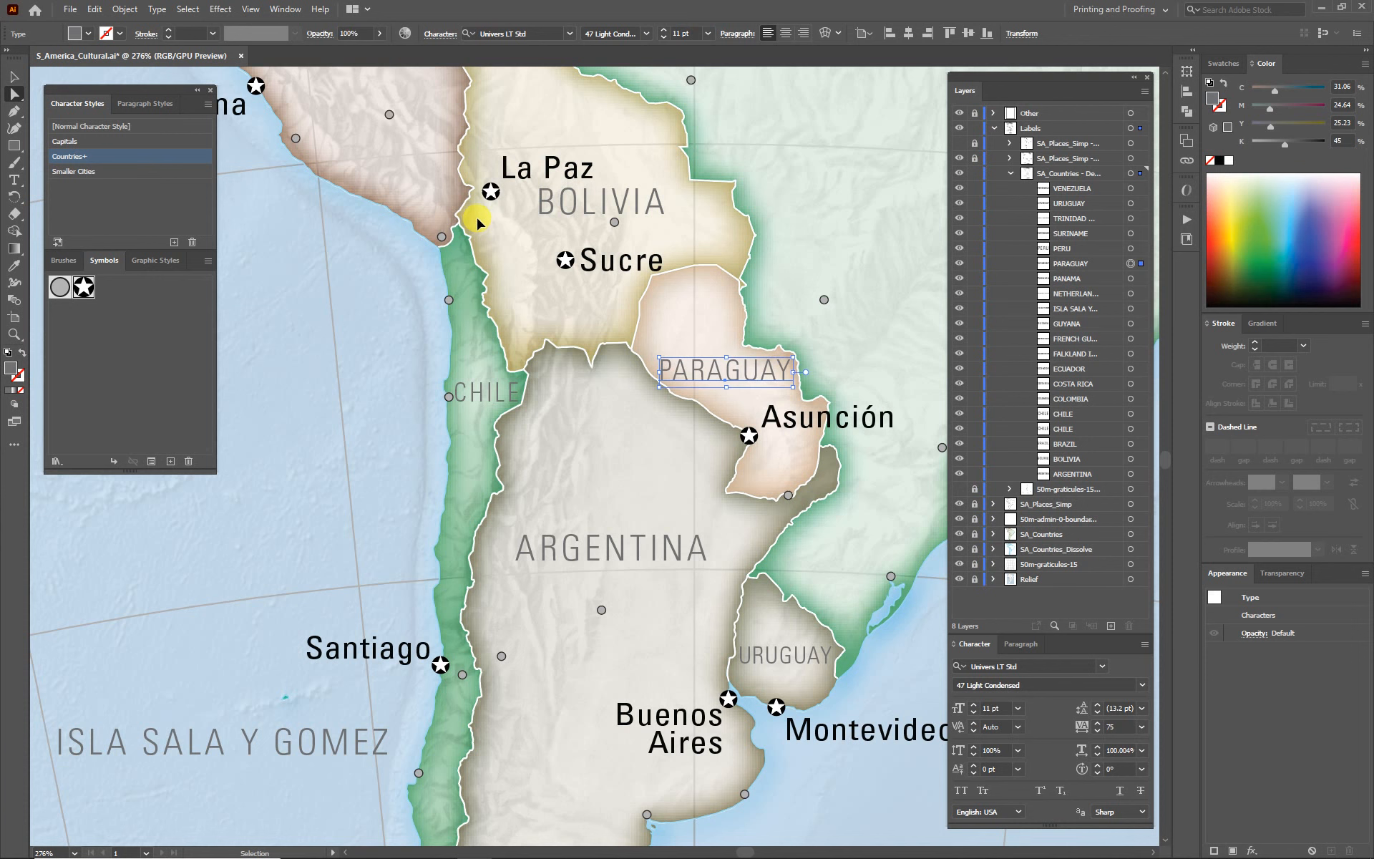
Collapse and lock the SA_Countries label sublayer, and deselect everything.
{"action": "key", "text": "ctrl+0"}
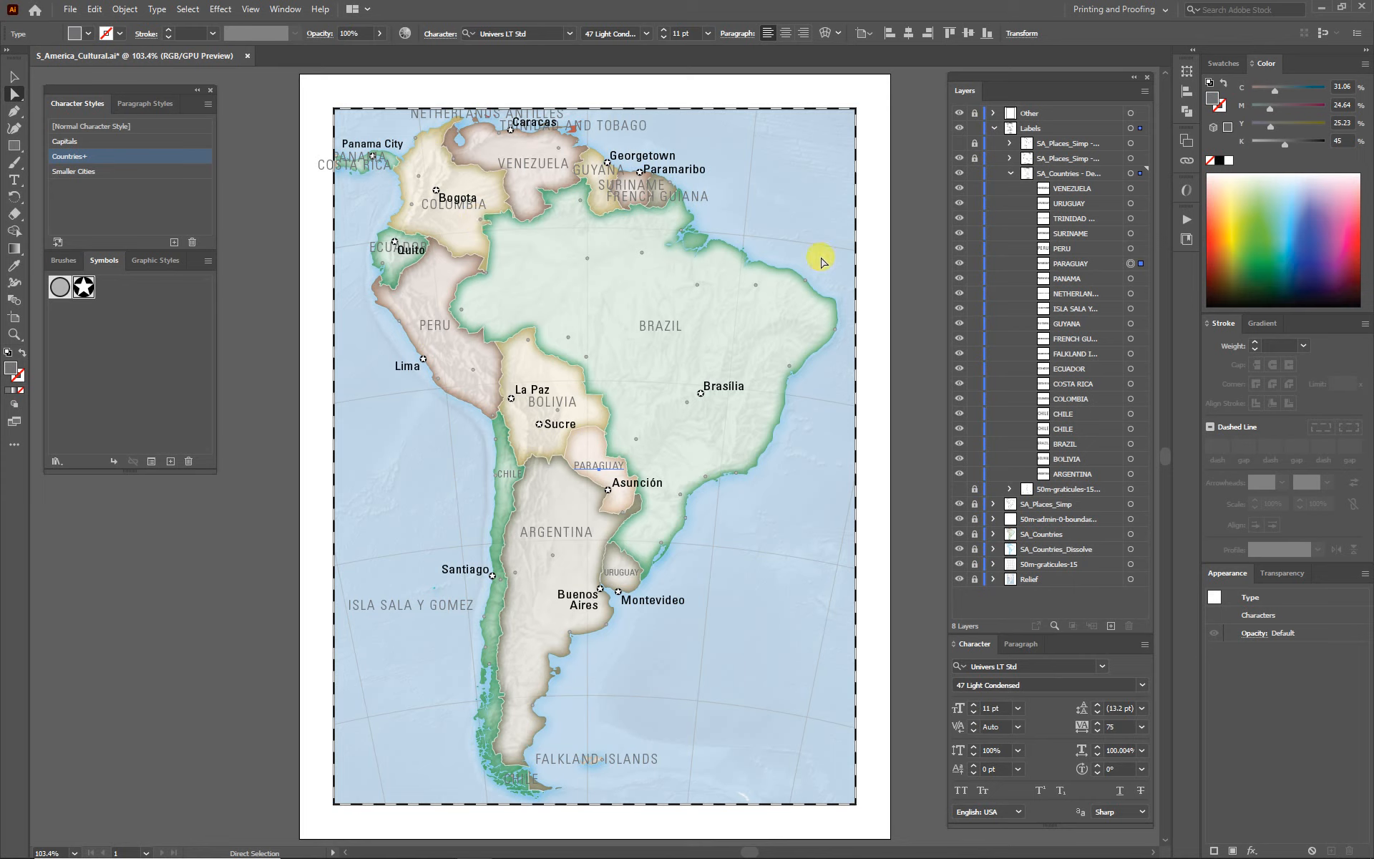
{"action": "left_click", "coordinate": [1009, 175]}
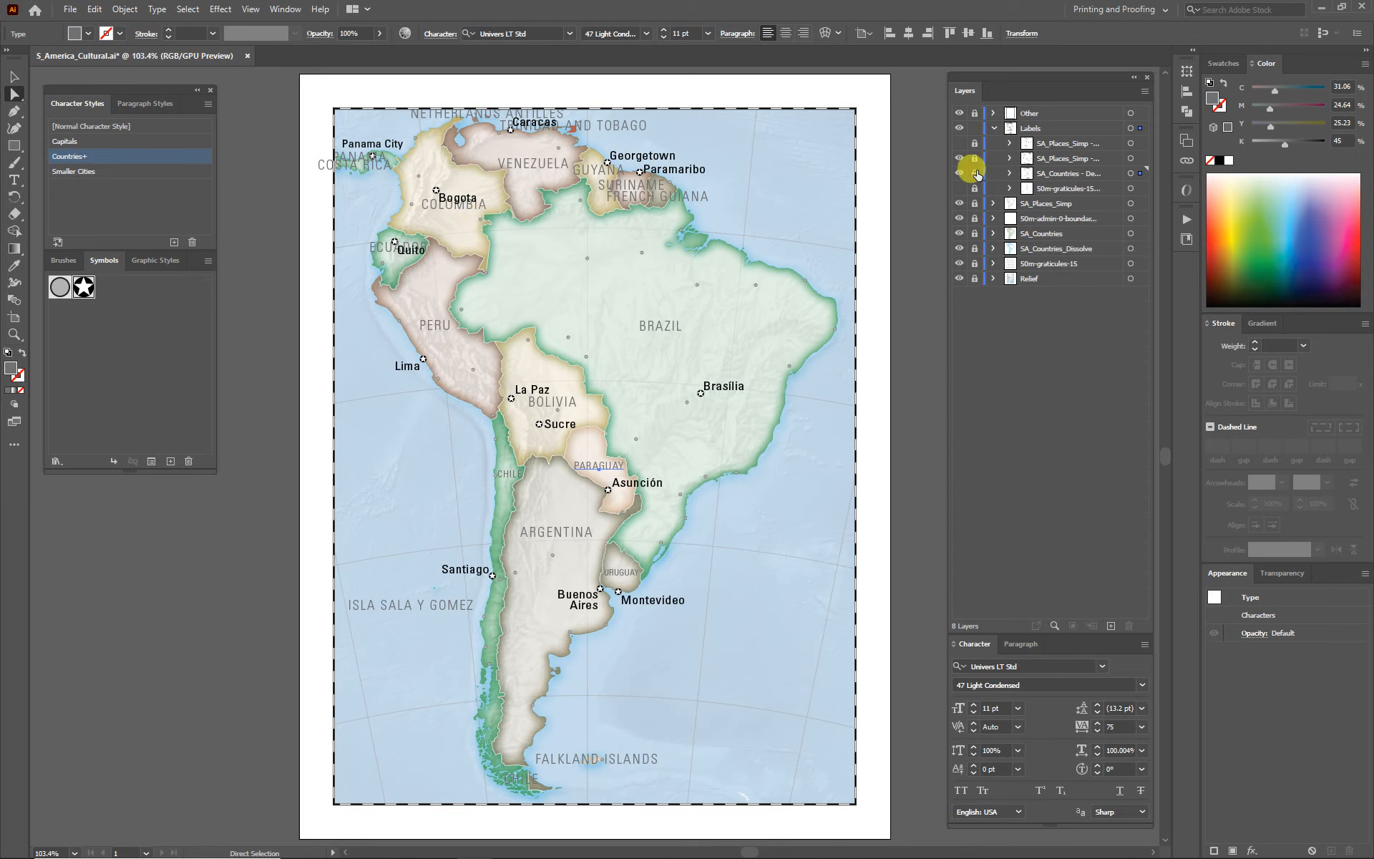
{"action": "key", "text": "ctrl+shift+a"}
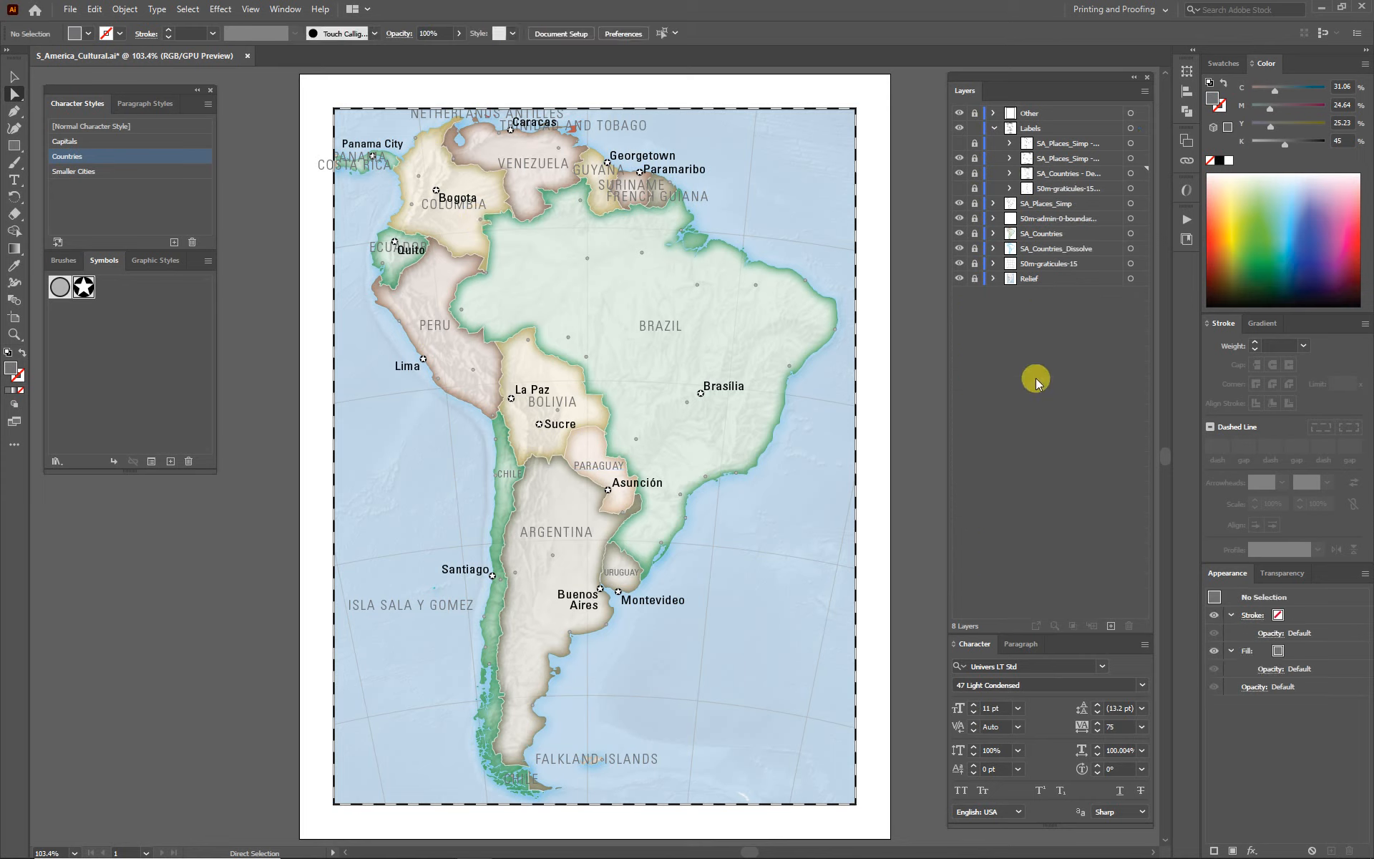
Open the recent file S_America_Best.ai and examine its label placement around southern Brazil, Paraguay, Argentina, Uruguay and across the whole map.
{"action": "left_click", "coordinate": [70, 9]}
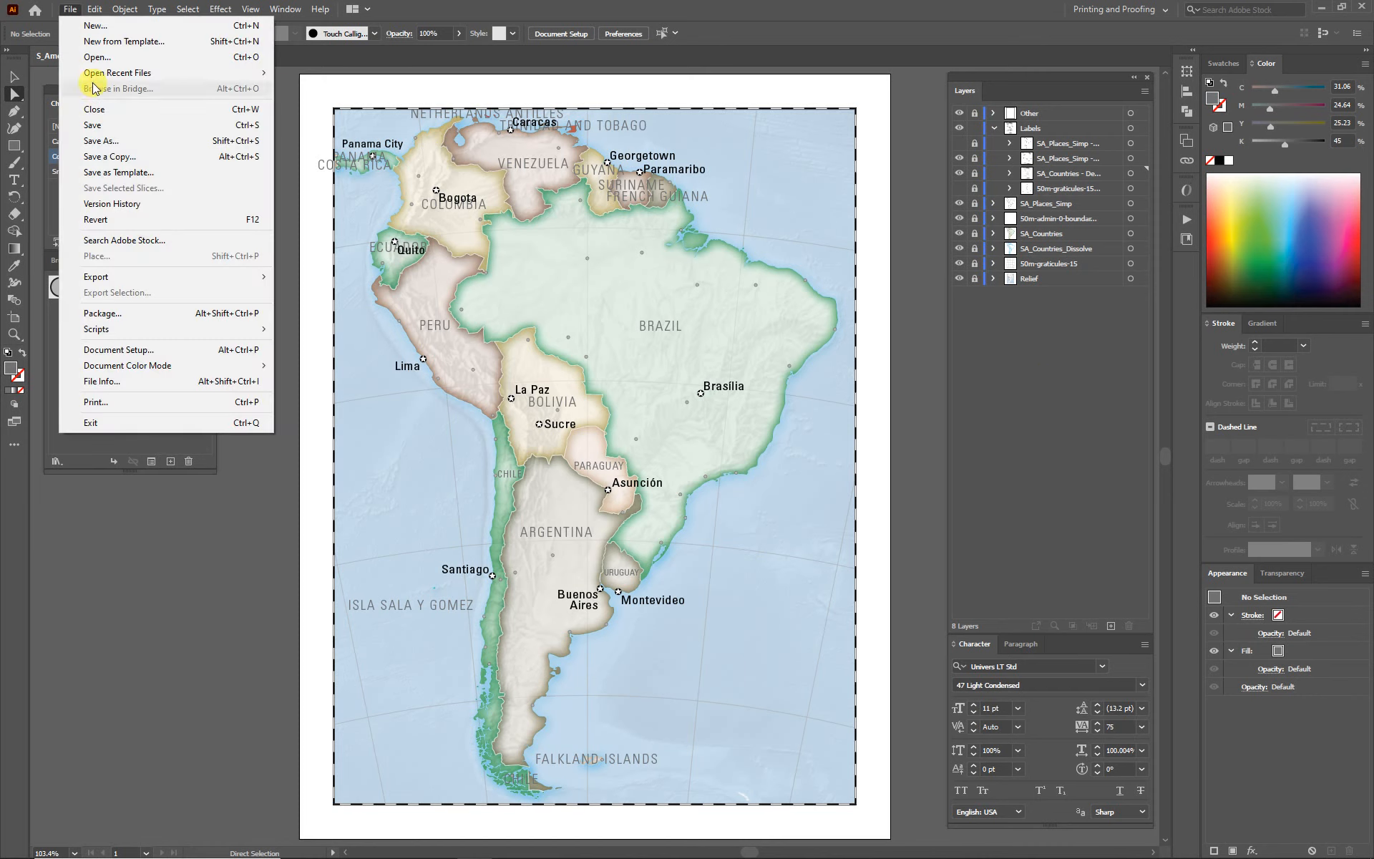
{"action": "mouse_move", "coordinate": [96, 72]}
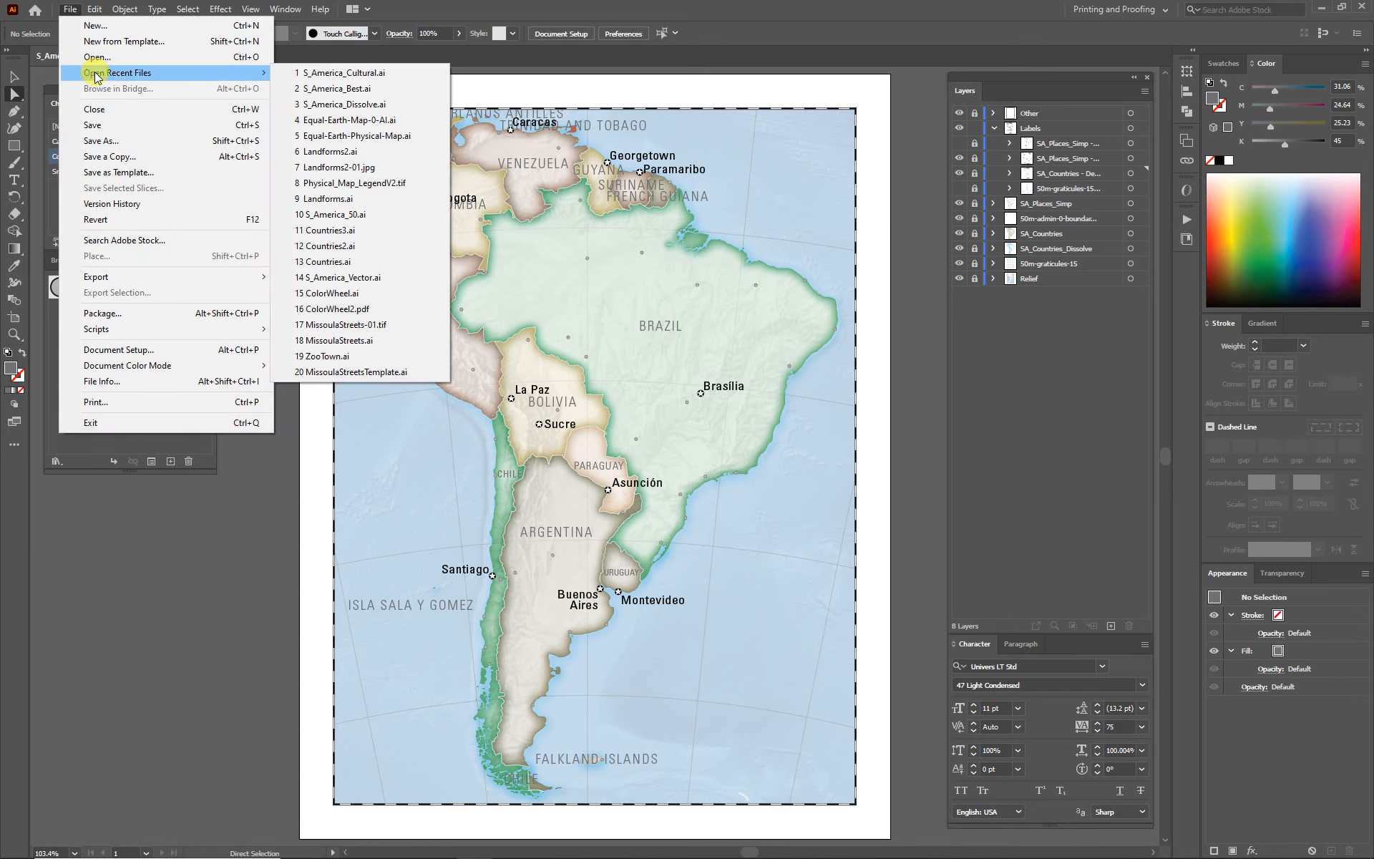
{"action": "left_click", "coordinate": [350, 89]}
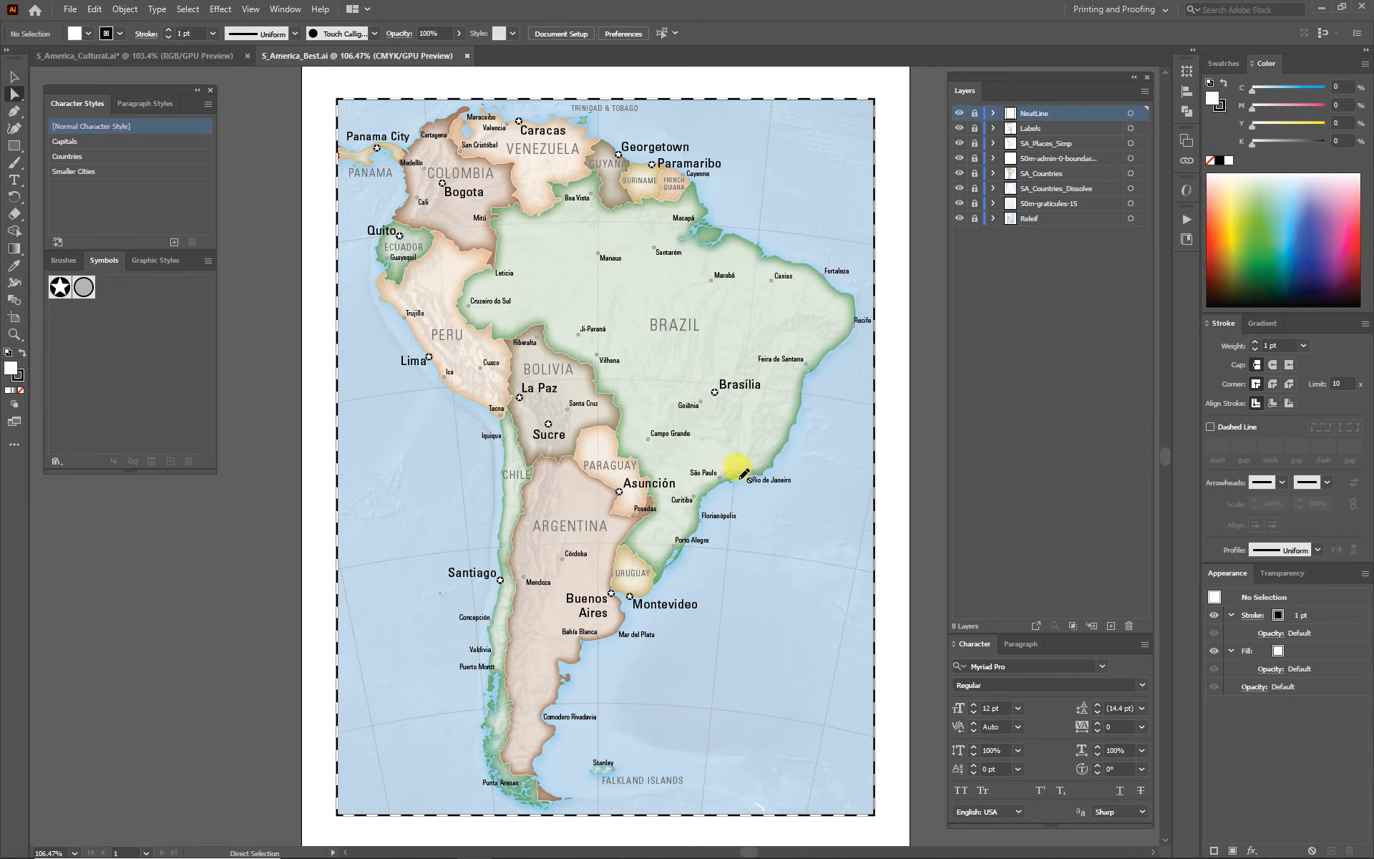
{"action": "left_click_drag", "start_coordinate": [657, 392], "coordinate": [788, 539]}
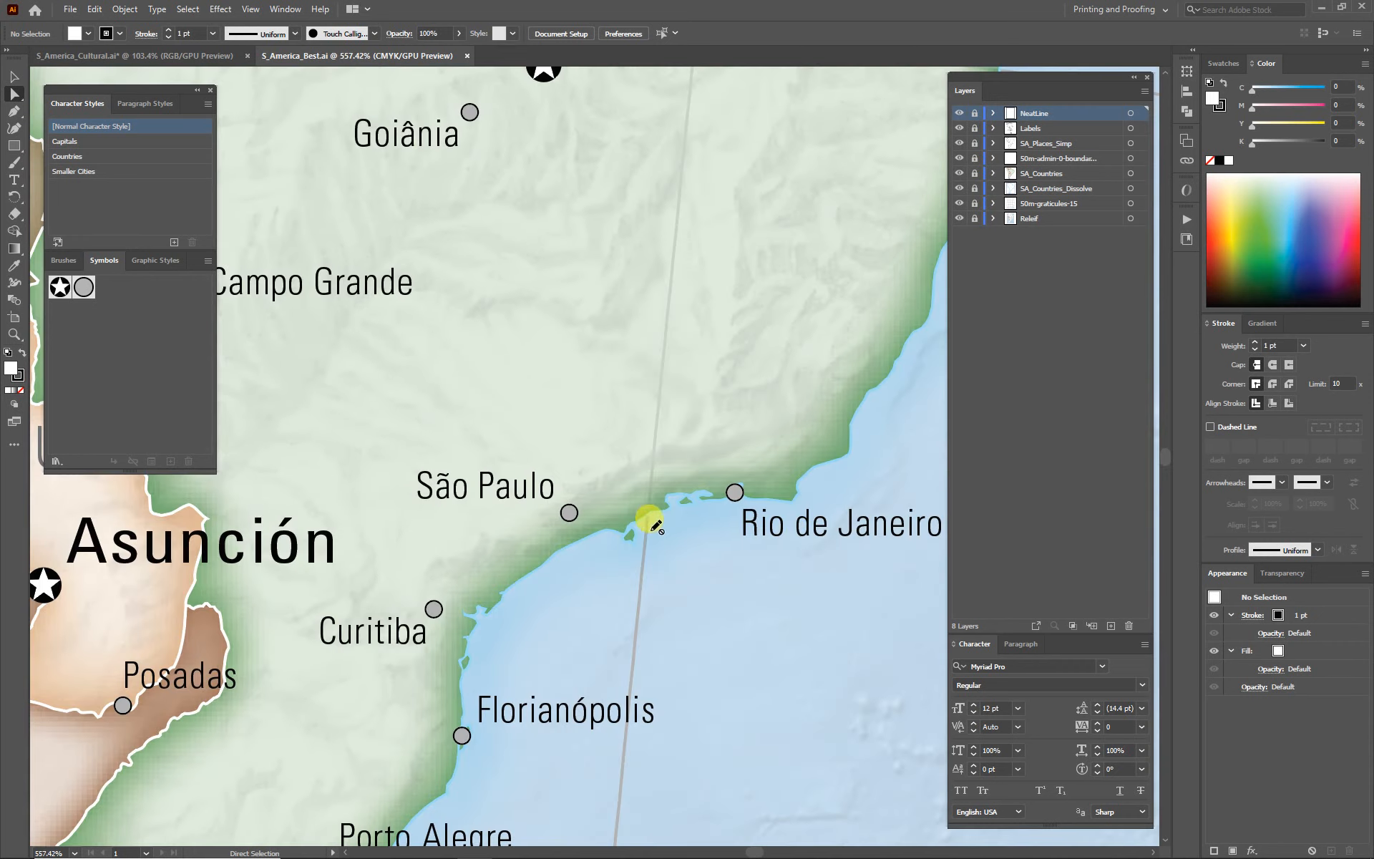
{"action": "key", "text": "ctrl+minus"}
{"action": "key", "text": "ctrl+minus"}
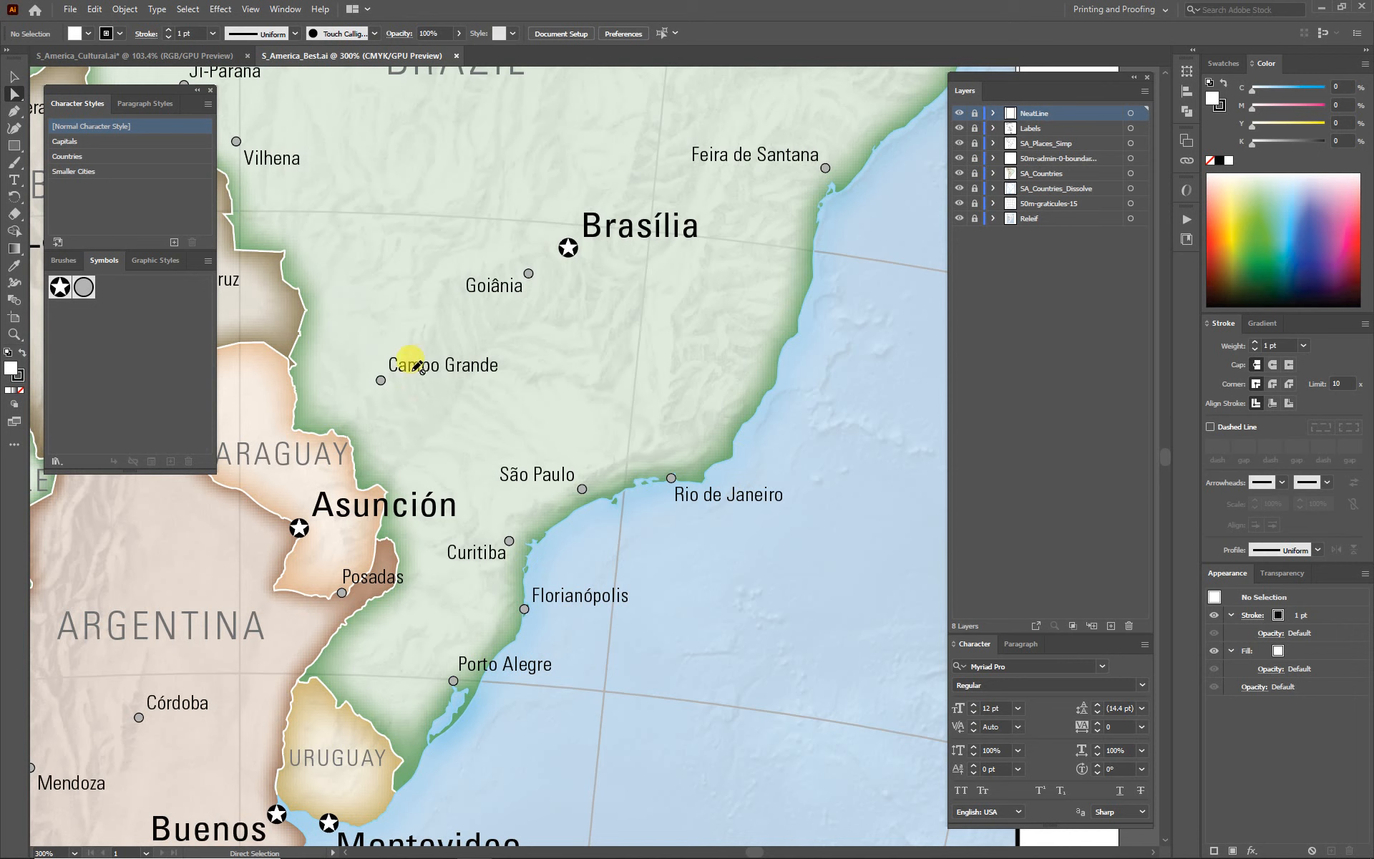
{"action": "left_click_drag", "start_coordinate": [414, 583], "coordinate": [693, 514]}
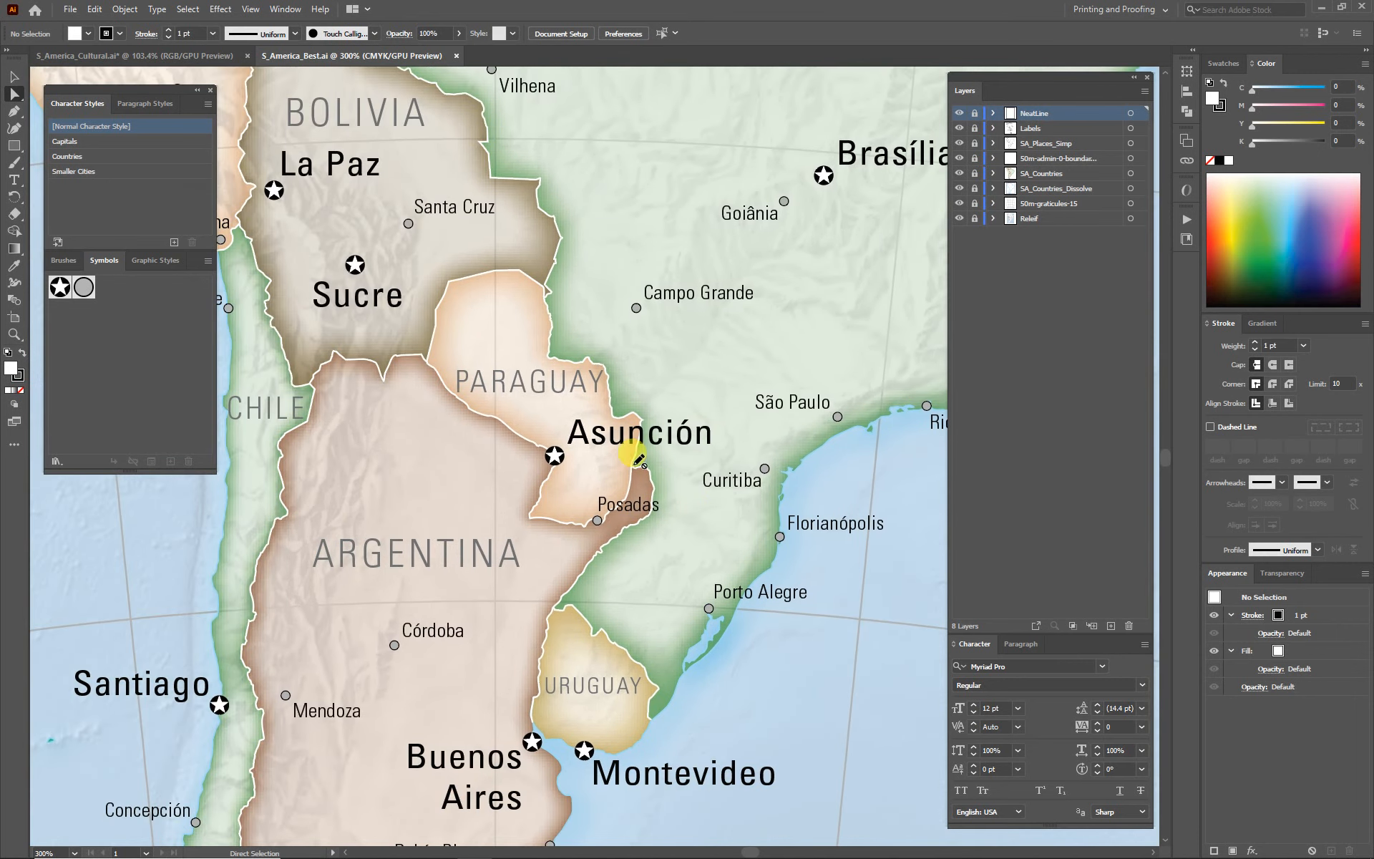
{"action": "left_click_drag", "start_coordinate": [519, 570], "coordinate": [656, 423]}
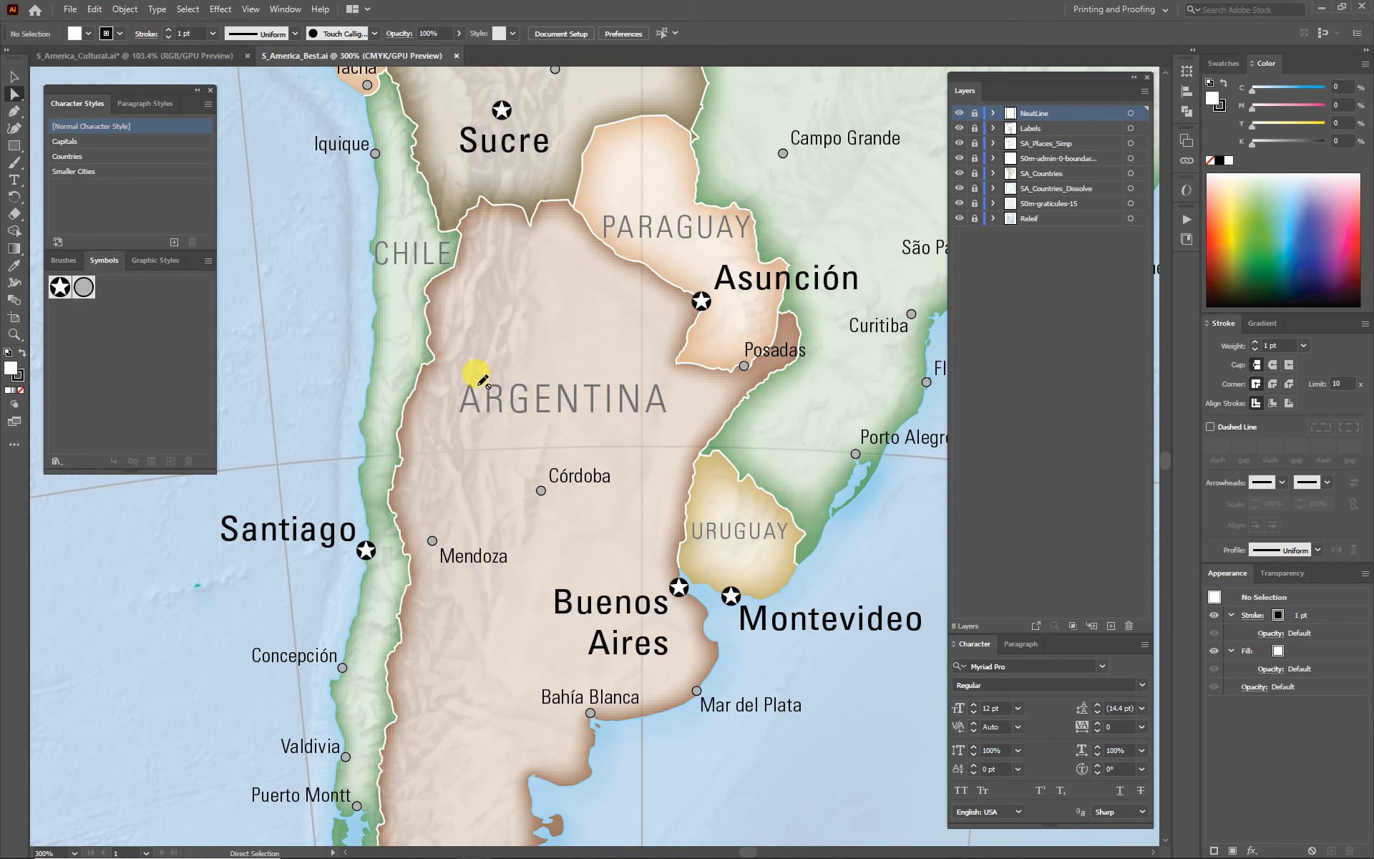
{"action": "key", "text": "ctrl+0"}
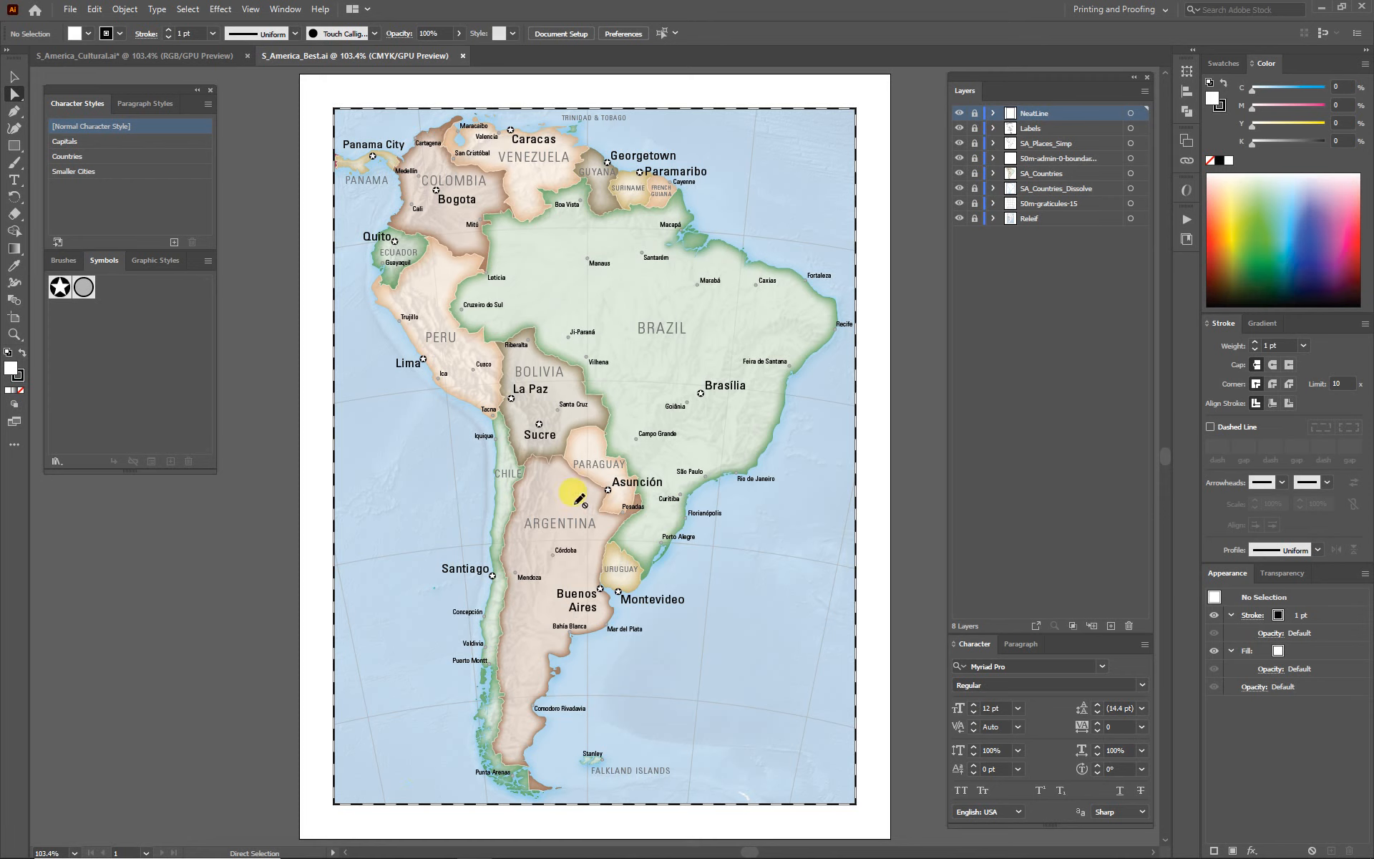
Set up an export of the finished map in TIFF (*.TIF) format using all artboards.
{"action": "left_click", "coordinate": [72, 10]}
{"action": "mouse_move", "coordinate": [239, 276]}
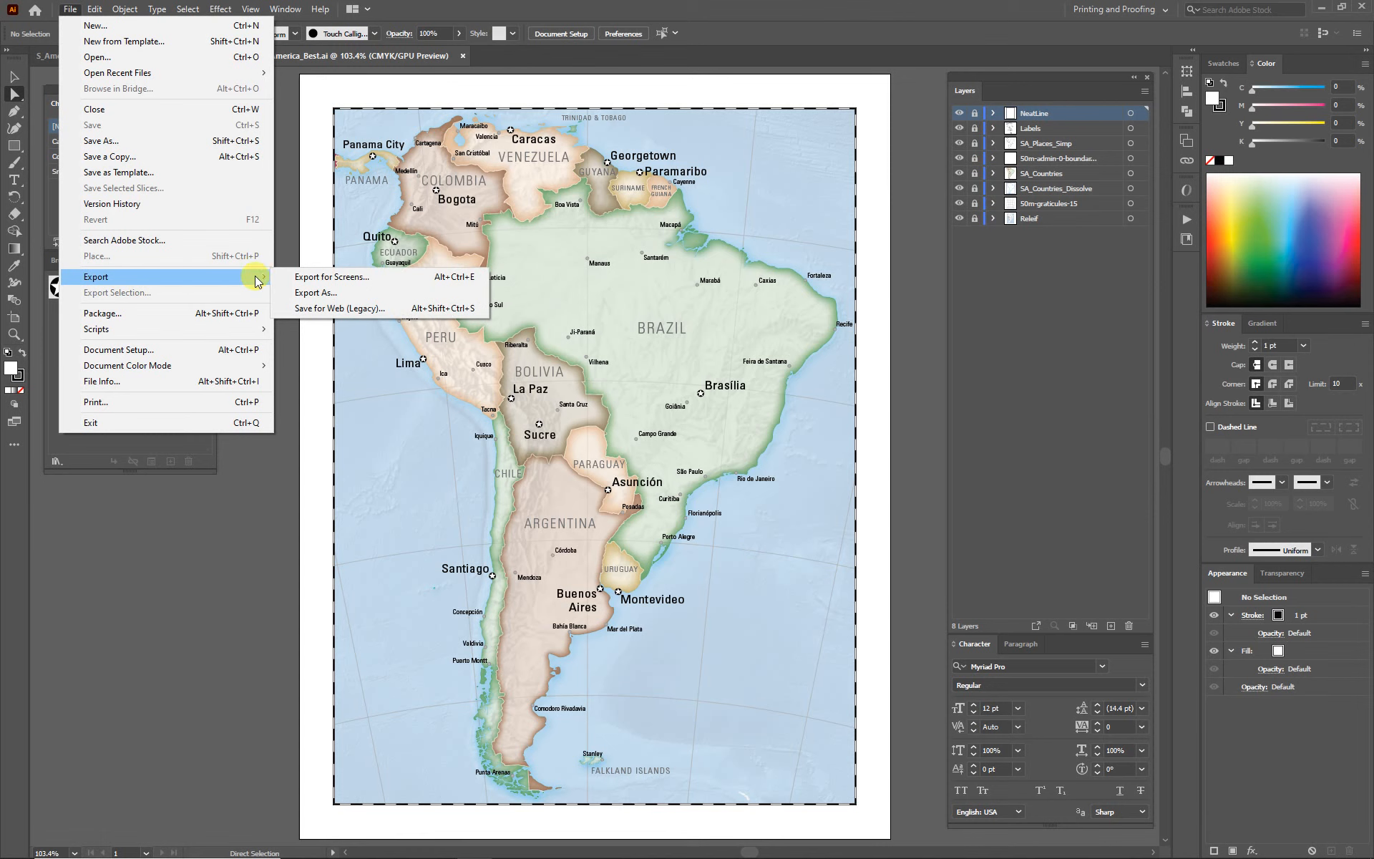
{"action": "left_click", "coordinate": [318, 293]}
{"action": "left_click", "coordinate": [143, 374]}
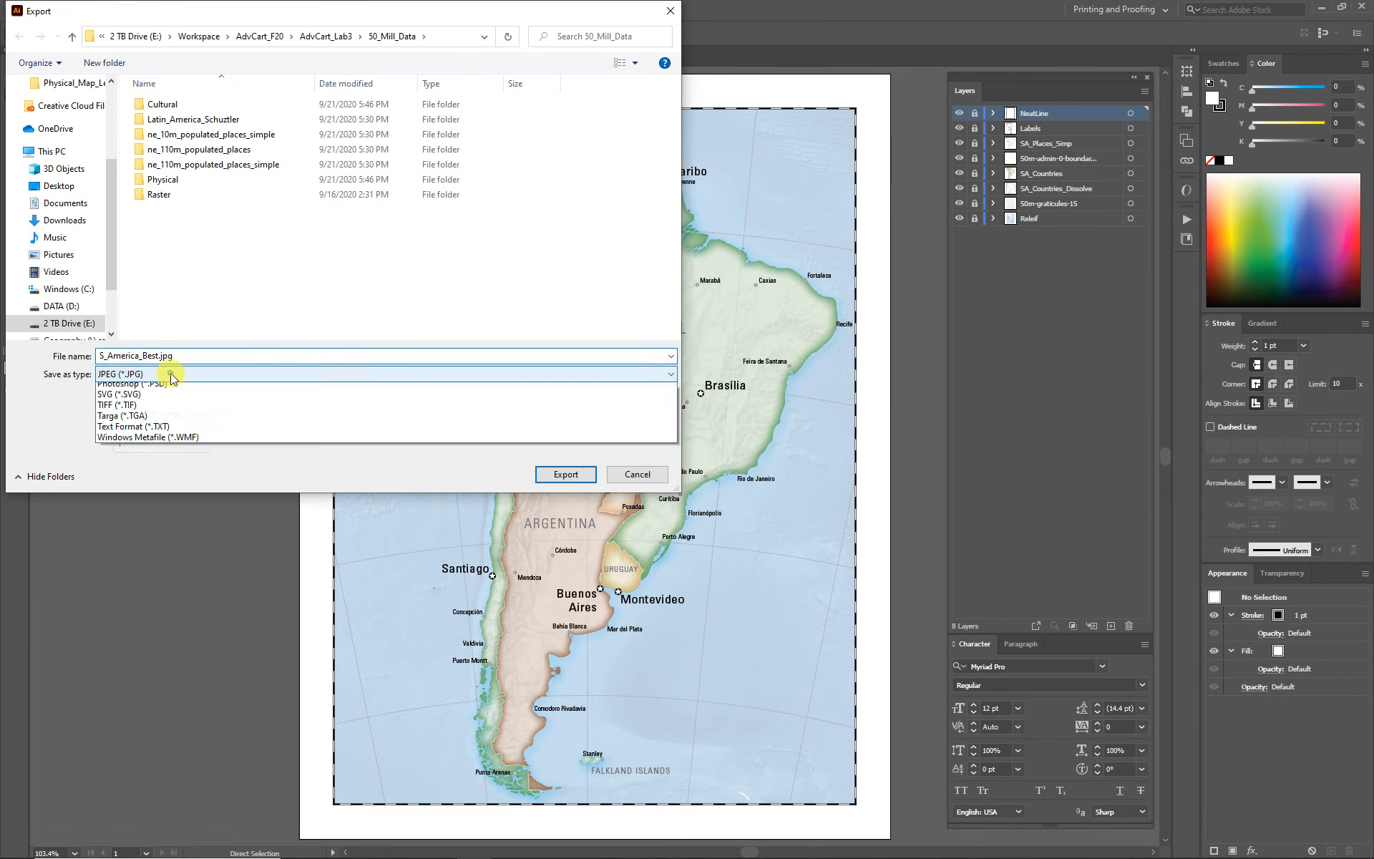
{"action": "left_click", "coordinate": [119, 506]}
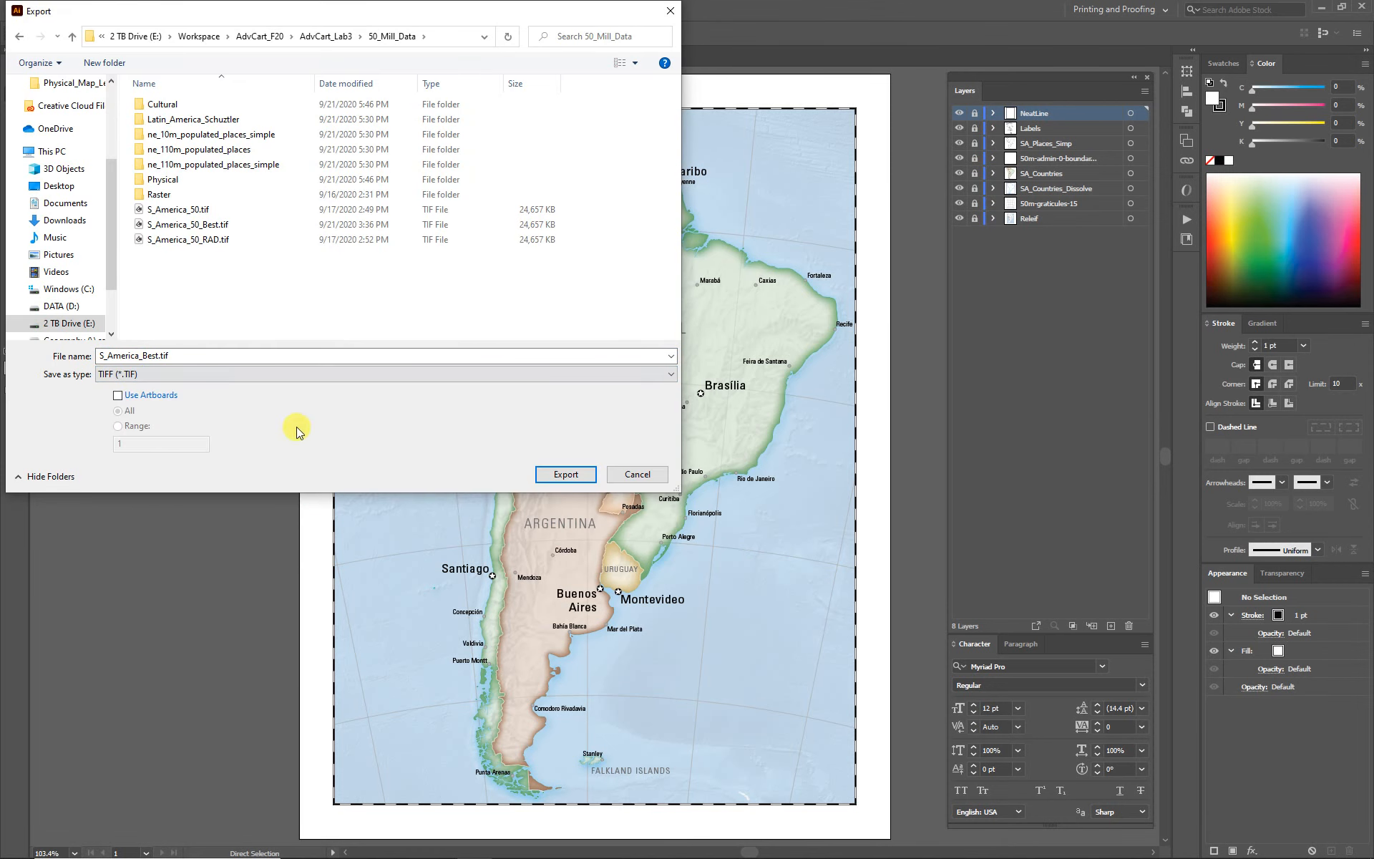
{"action": "left_click", "coordinate": [116, 396]}
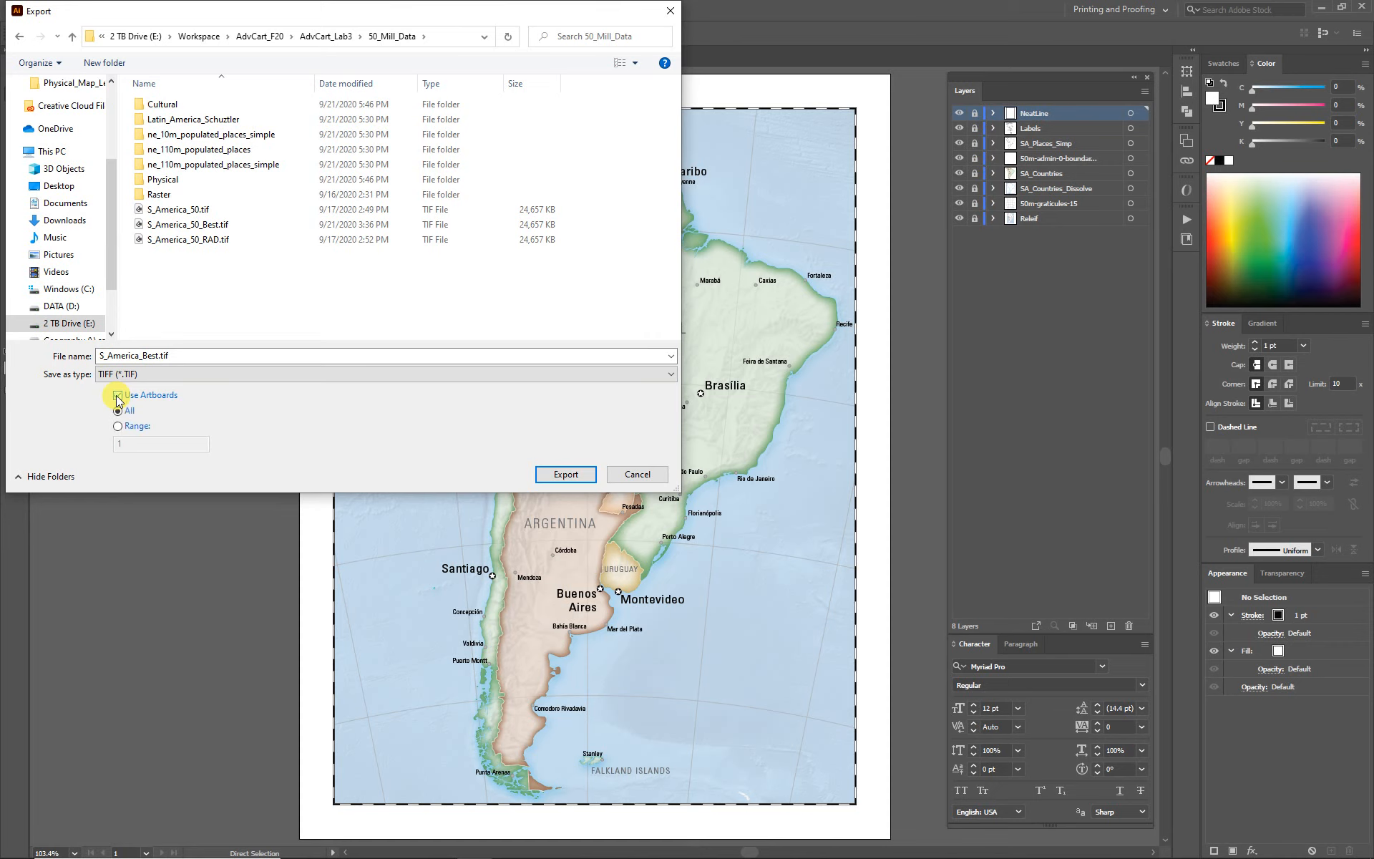
Replace "Best" with "Cultural" in the TIFF's file name and proceed with the export.
{"action": "left_click", "coordinate": [157, 355]}
{"action": "double_click", "coordinate": [157, 355]}
{"action": "left_click", "coordinate": [158, 355]}
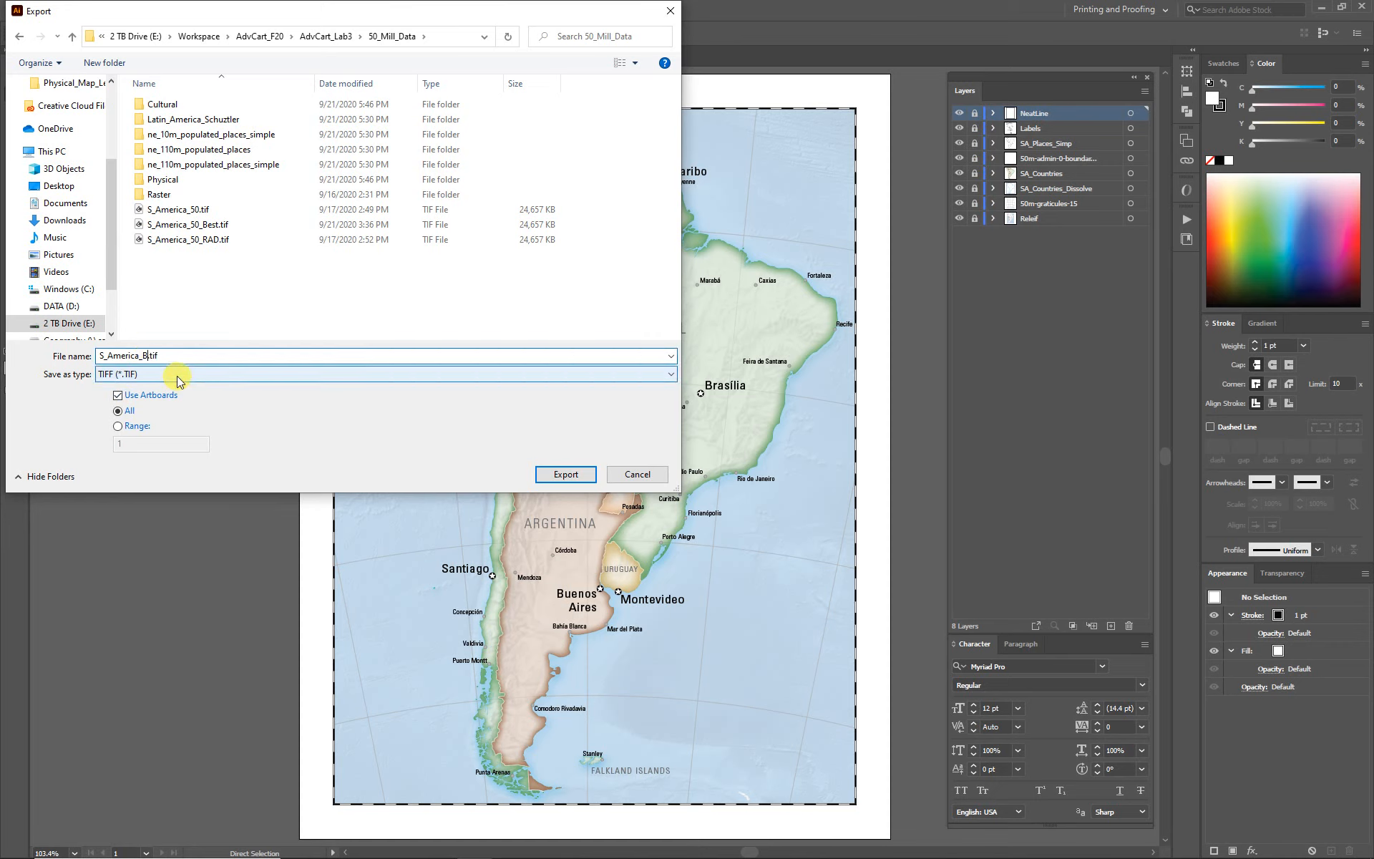
{"action": "type", "text": "Cultural"}
{"action": "left_click", "coordinate": [563, 476]}
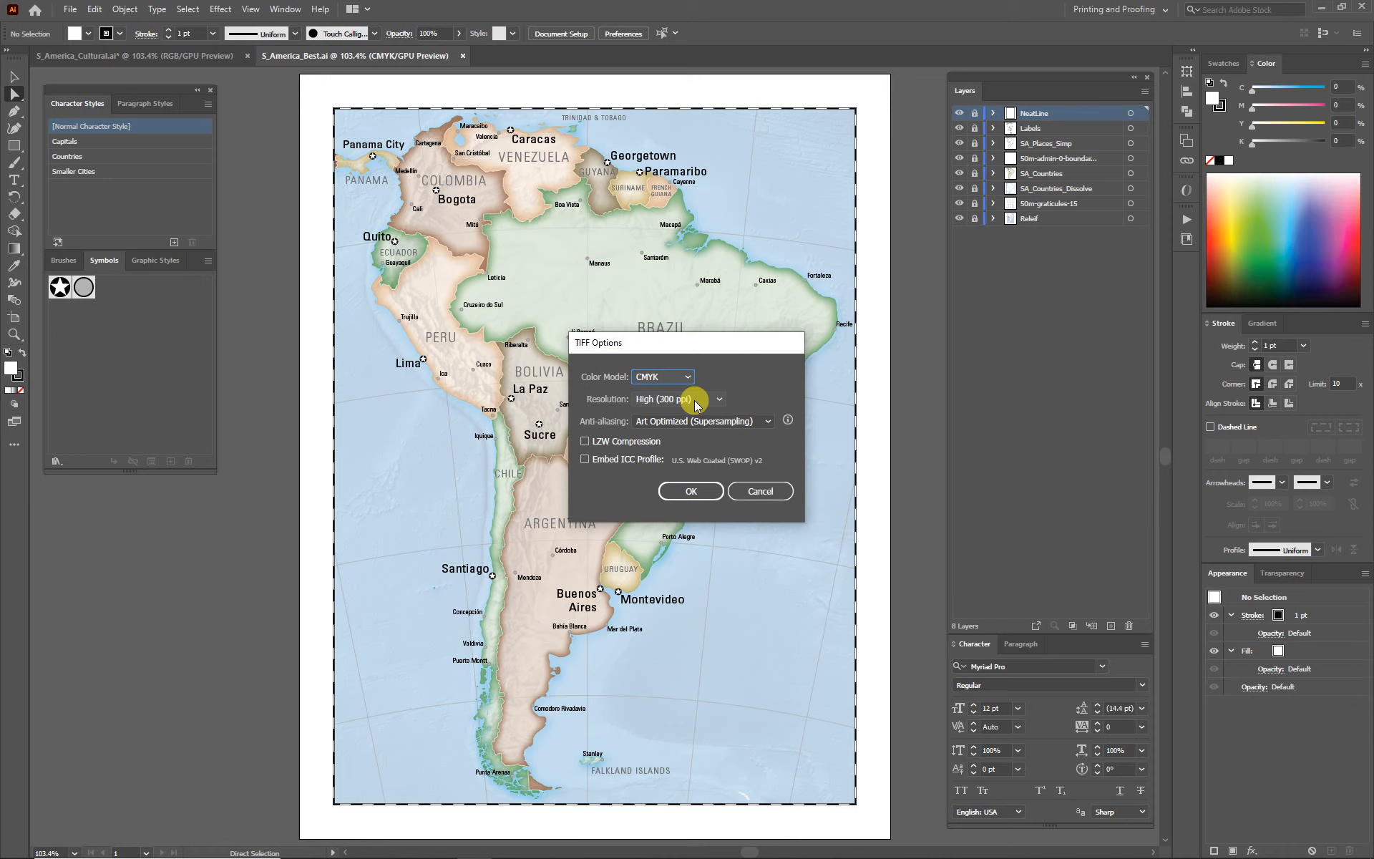
Write the CMYK, 300 ppi TIFF with the ICC profile embedded and Art Optimized (Supersampling) anti-aliasing.
{"action": "left_click", "coordinate": [584, 459]}
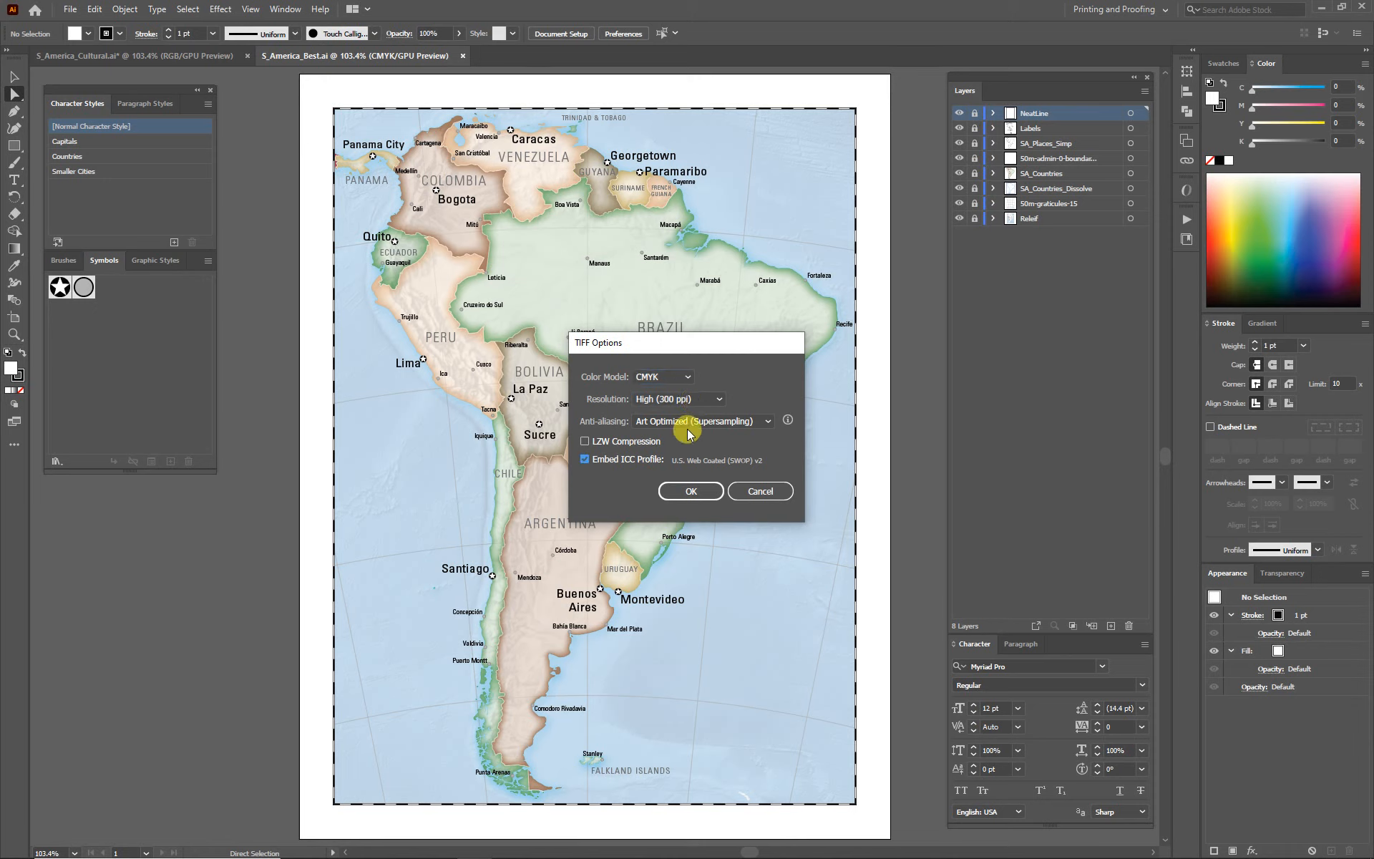
{"action": "left_click", "coordinate": [766, 421]}
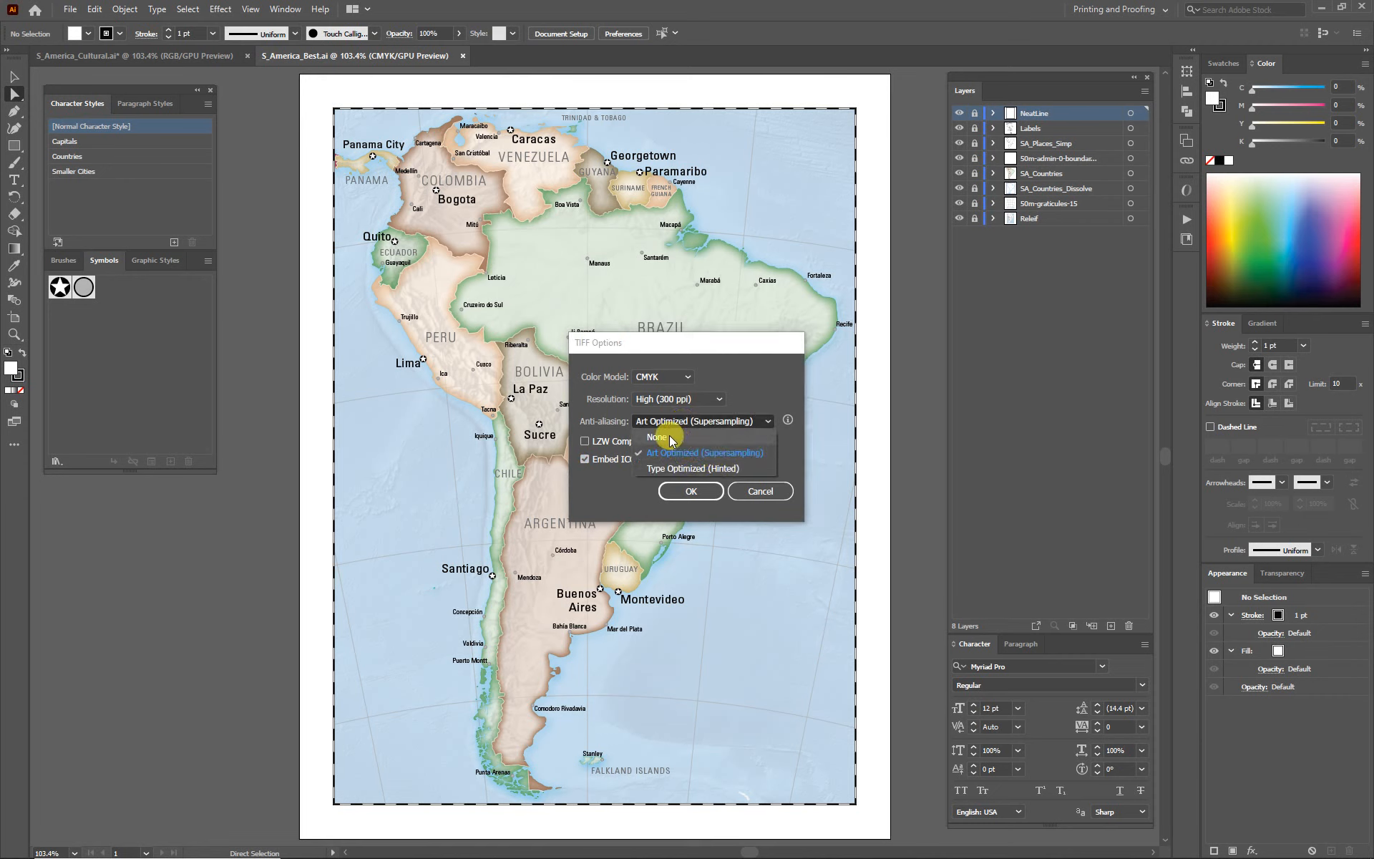
{"action": "left_click", "coordinate": [683, 451]}
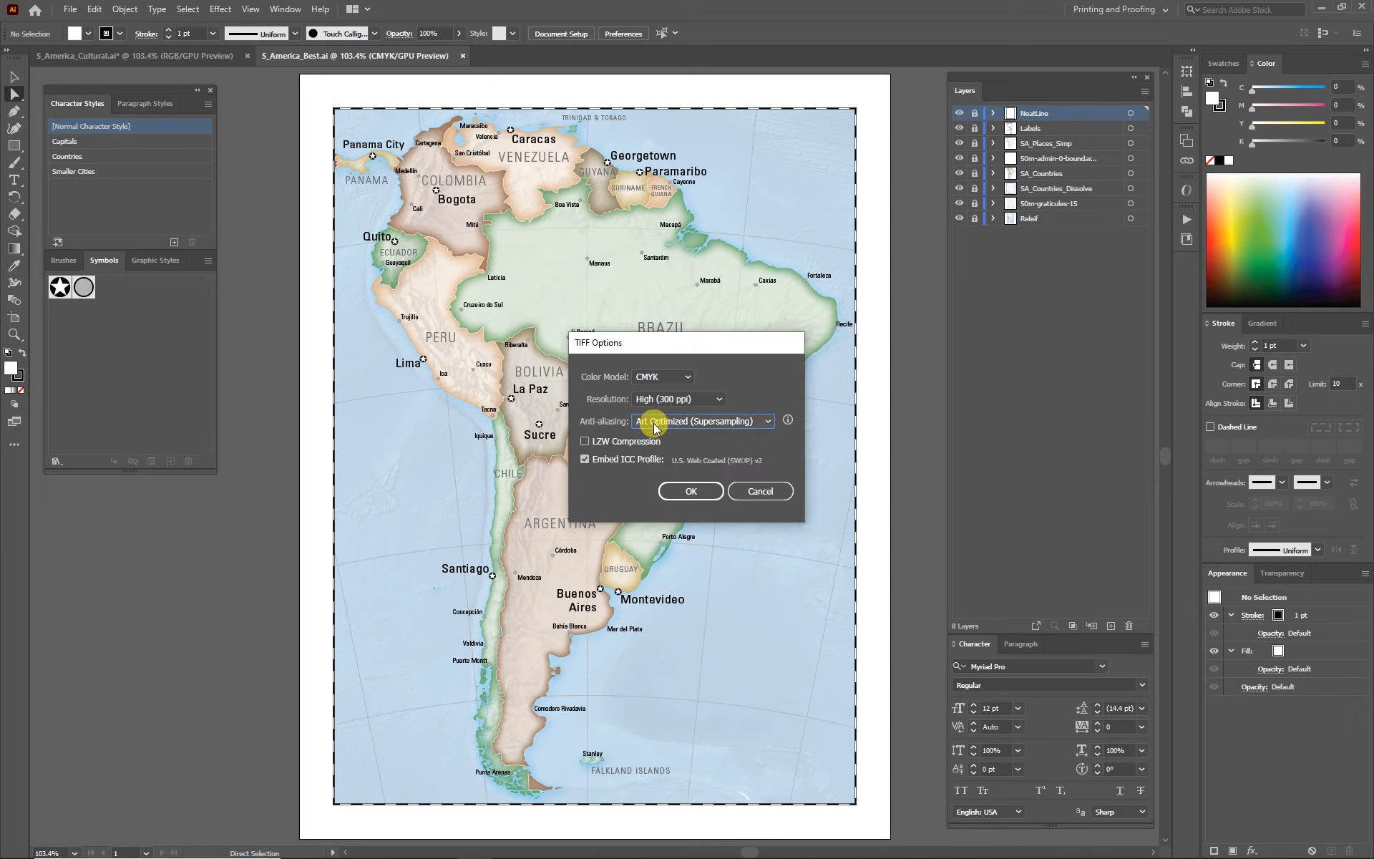
{"action": "left_click", "coordinate": [692, 492]}
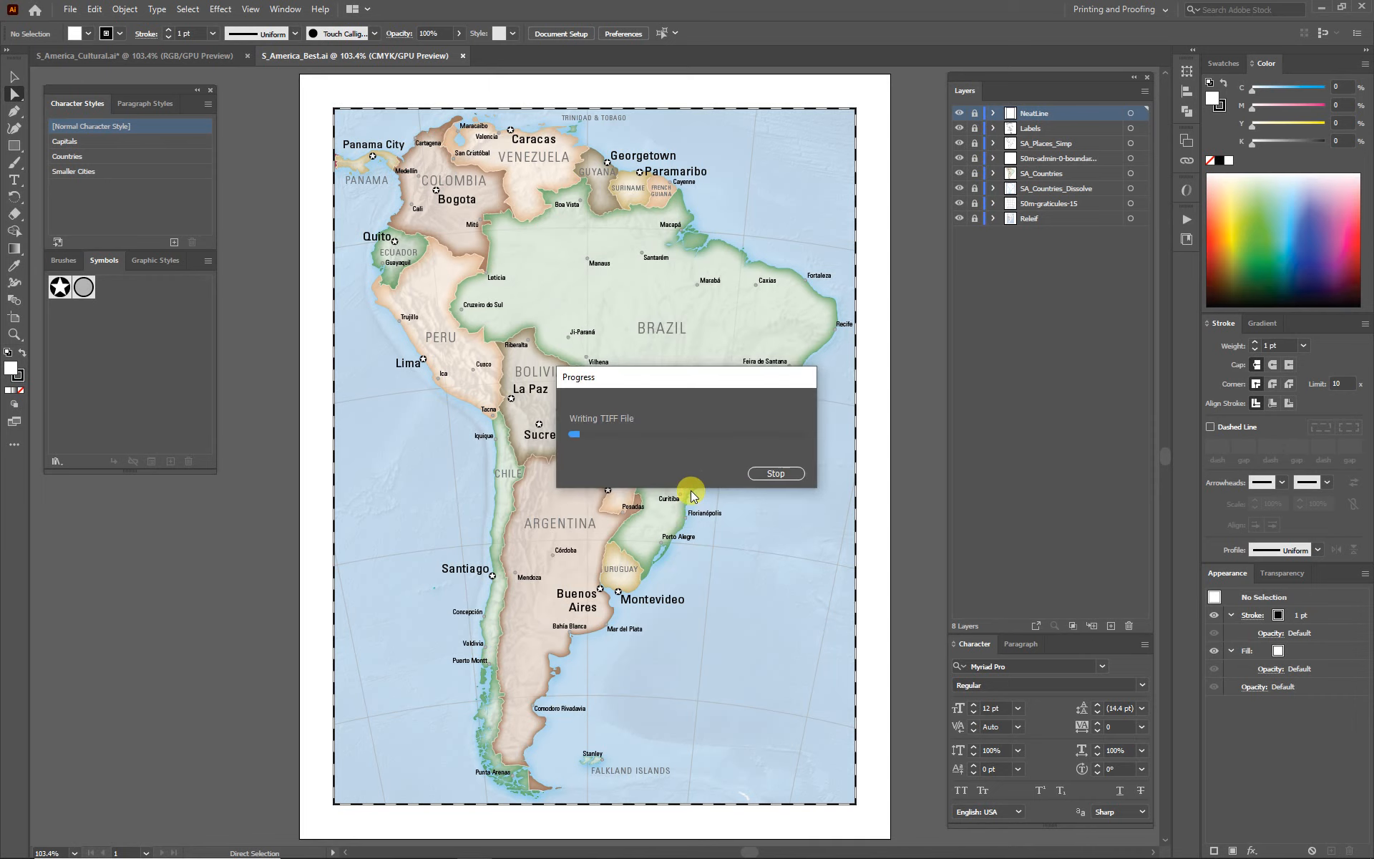